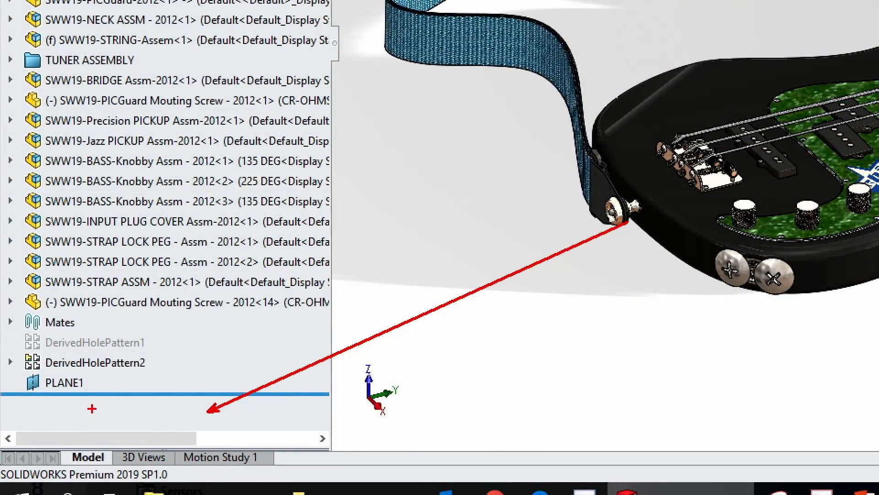
{"action": "mouse_move", "coordinate": [175, 413]}
{"action": "left_mouse_down"}
{"action": "mouse_move", "coordinate": [446, 435]}
{"action": "mouse_move", "coordinate": [366, 461]}
{"action": "left_mouse_up"}
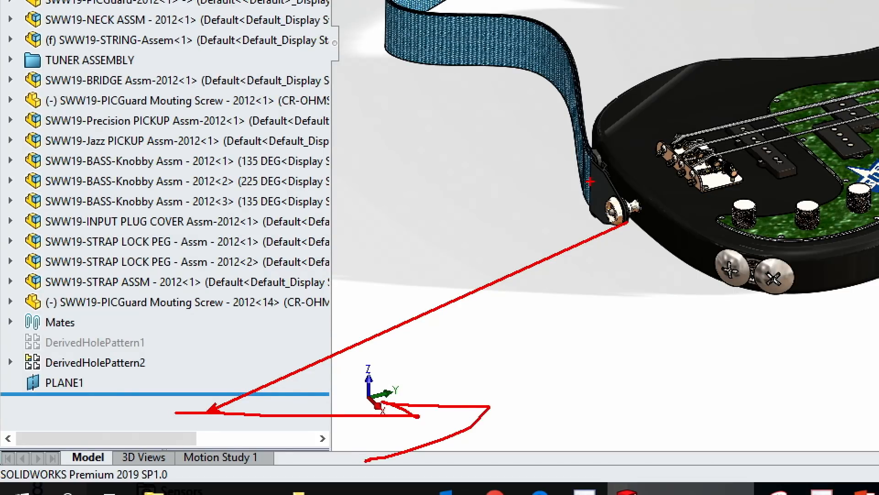
{"action": "key", "text": "super"}
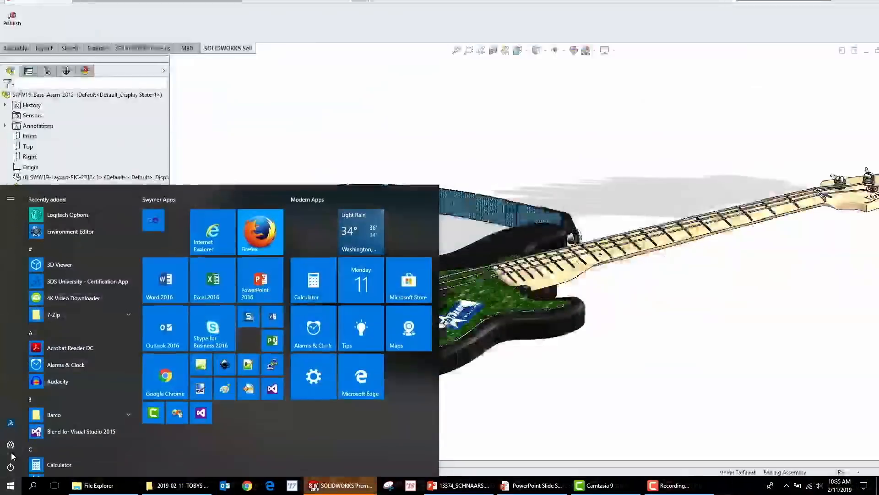
{"action": "left_click", "coordinate": [260, 123]}
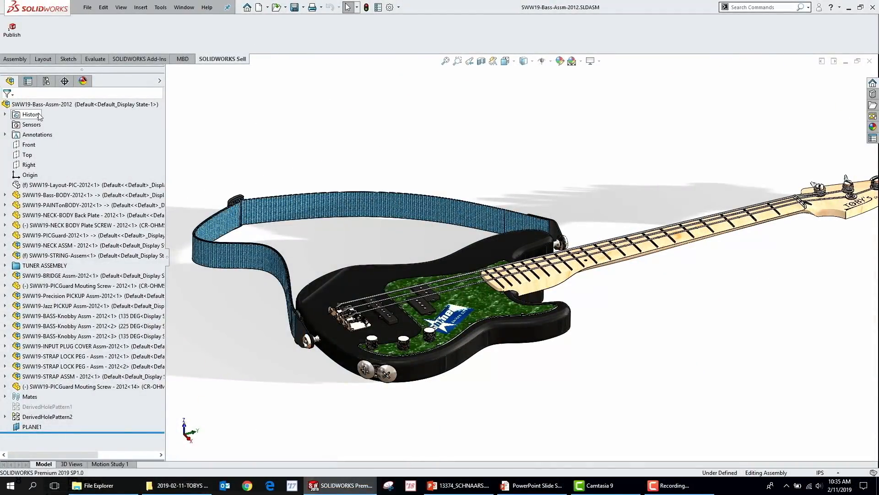
Step: Trim the bass assembly's feature tree by turning off component configuration names and display state names
{"action": "right_click", "coordinate": [51, 107]}
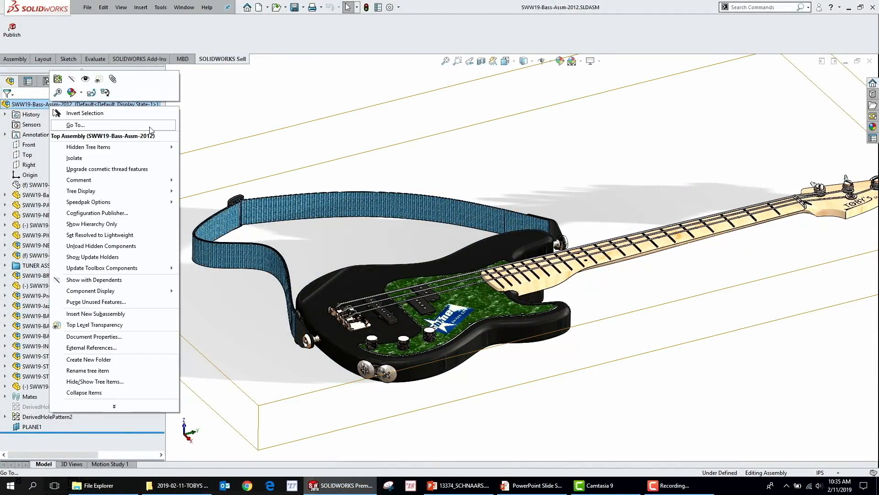
{"action": "mouse_move", "coordinate": [142, 193]}
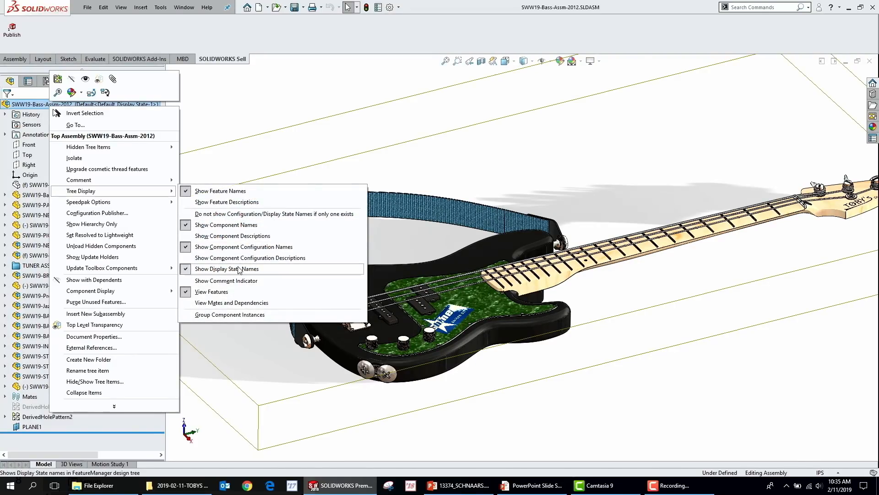
{"action": "left_click", "coordinate": [247, 247]}
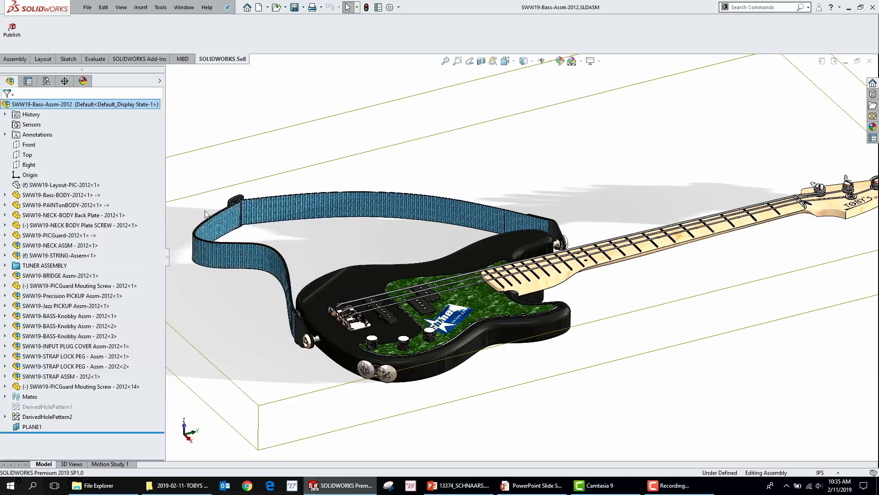
{"action": "right_click", "coordinate": [104, 105]}
{"action": "mouse_move", "coordinate": [169, 189]}
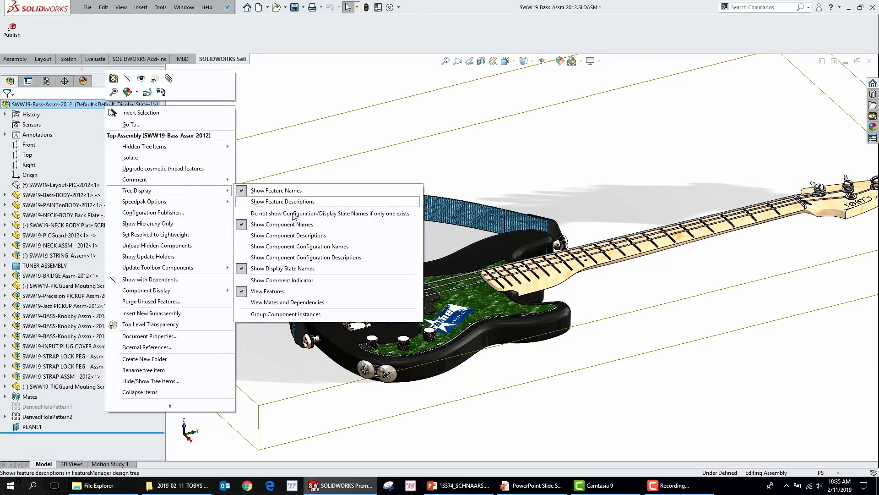
{"action": "left_click", "coordinate": [285, 269]}
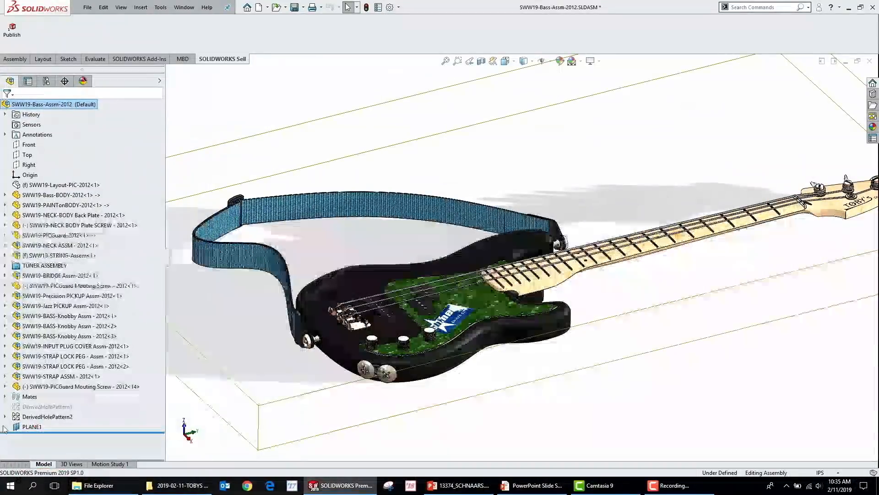
Step: Switch to the PowerPoint slide show and advance to the "02 – Divorce Toolbox" slide
{"action": "left_click", "coordinate": [543, 491]}
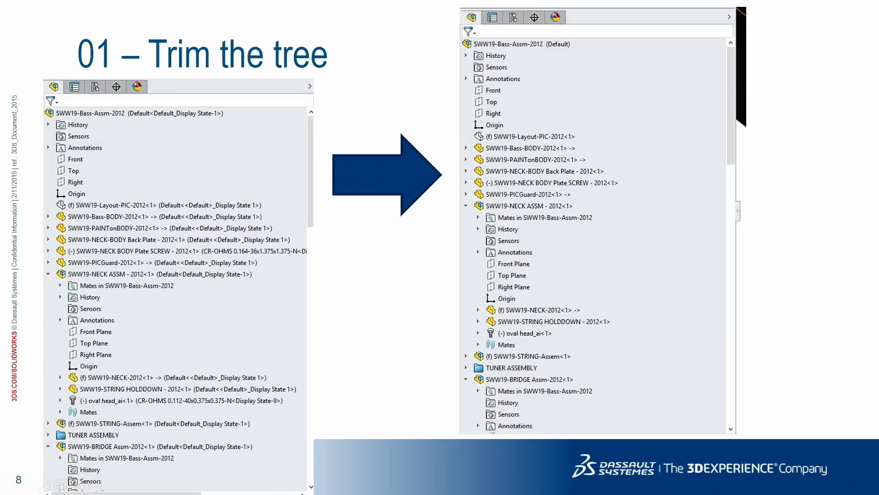
{"action": "left_click", "coordinate": [361, 302]}
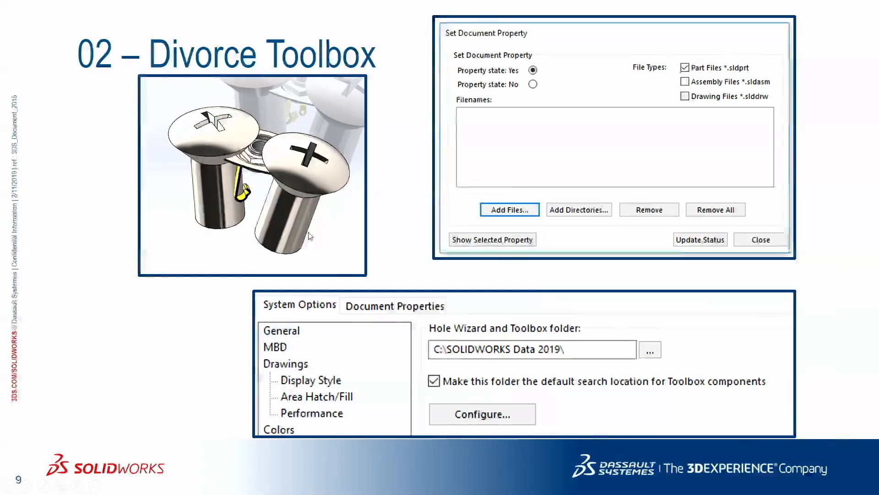
Step: Switch back to SOLIDWORKS and examine the oversized oval head screws on the bass body's edge
{"action": "key", "text": "super+Tab"}
{"action": "key", "text": "Escape"}
{"action": "key", "text": "super+Tab"}
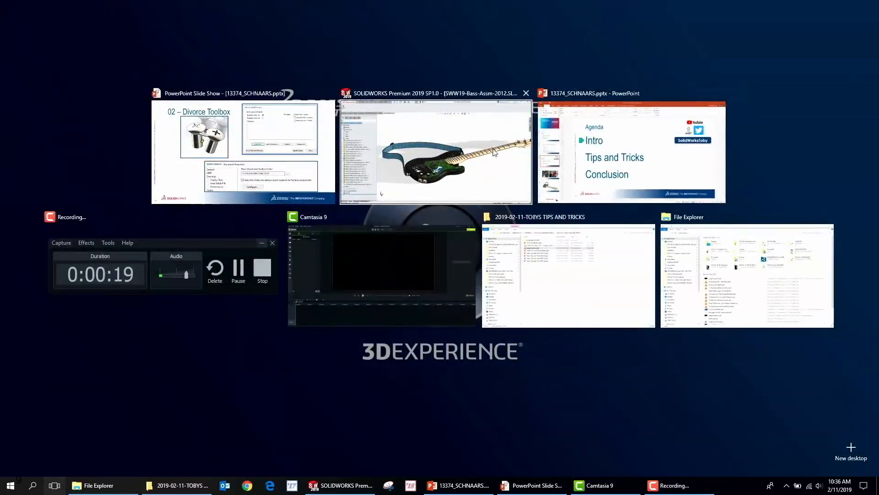
{"action": "left_click", "coordinate": [433, 141]}
{"action": "scroll", "coordinate": [422, 390], "scroll_direction": "down", "scroll_amount": 8}
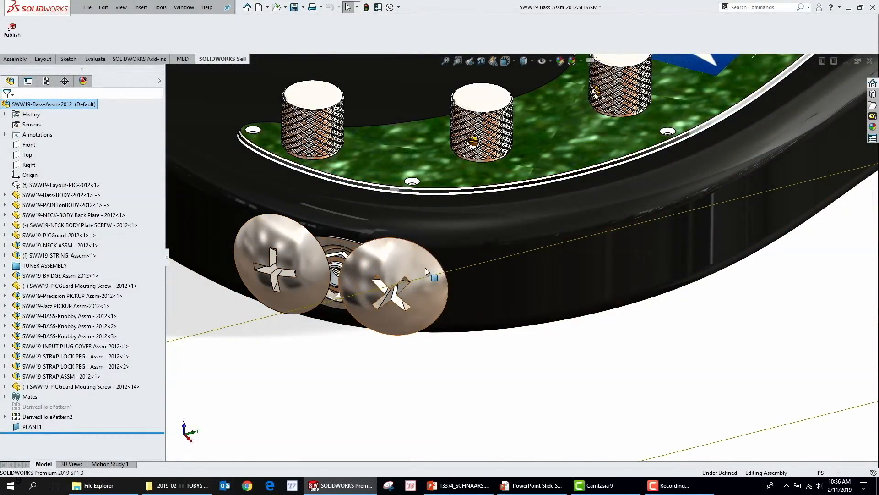
{"action": "scroll", "coordinate": [493, 268], "scroll_direction": "up", "scroll_amount": 8}
{"action": "scroll", "coordinate": [492, 266], "scroll_direction": "down", "scroll_amount": 4}
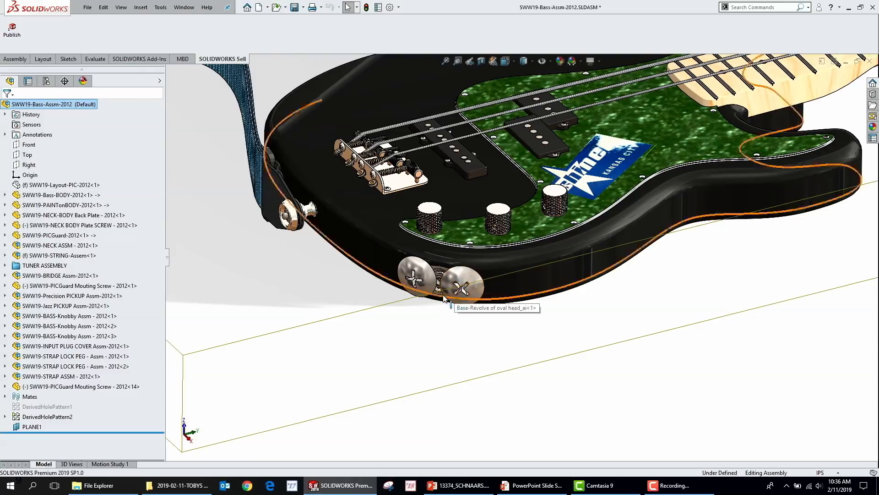
Step: Review the Include Toolbox components option in Pack and Go for the bass assembly and leave without saving
{"action": "left_click", "coordinate": [87, 7]}
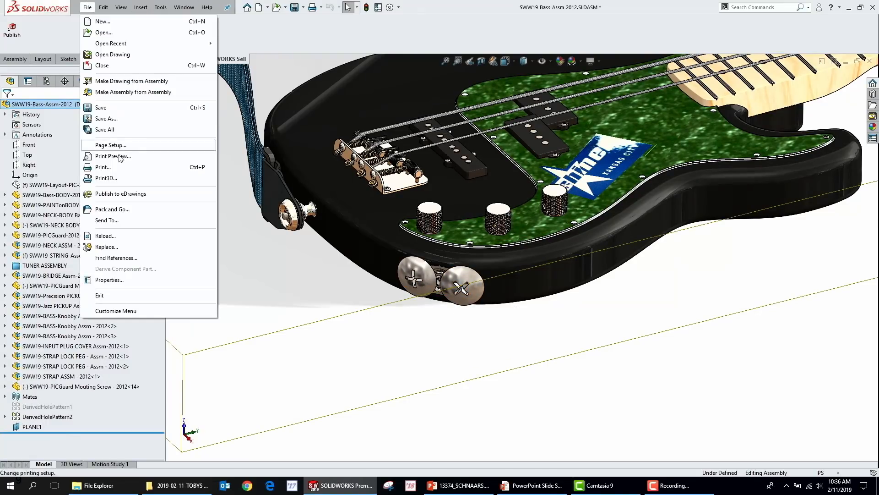
{"action": "left_click", "coordinate": [129, 209]}
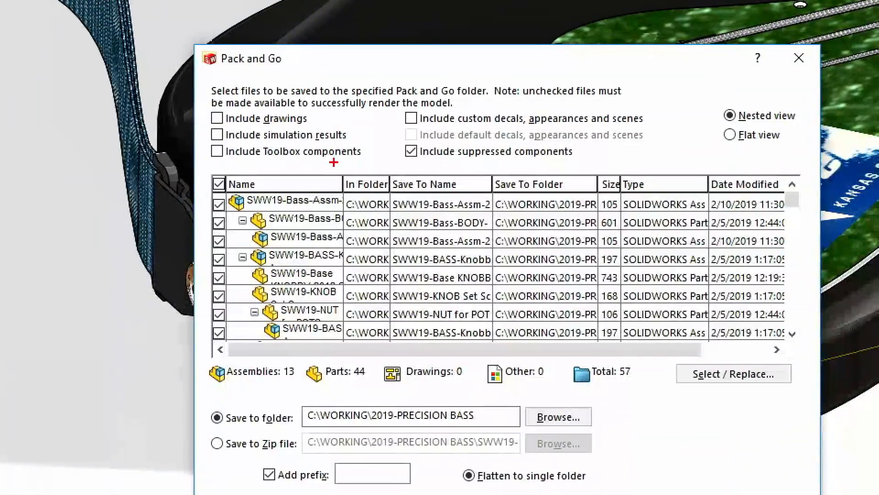
{"action": "left_click_drag", "start_coordinate": [257, 162], "coordinate": [298, 204], "text": "ctrl+shift"}
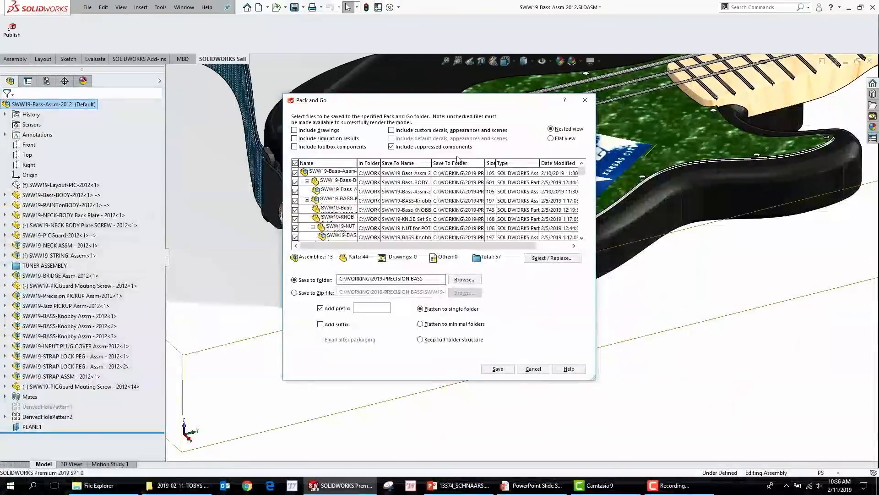
{"action": "left_click", "coordinate": [545, 370]}
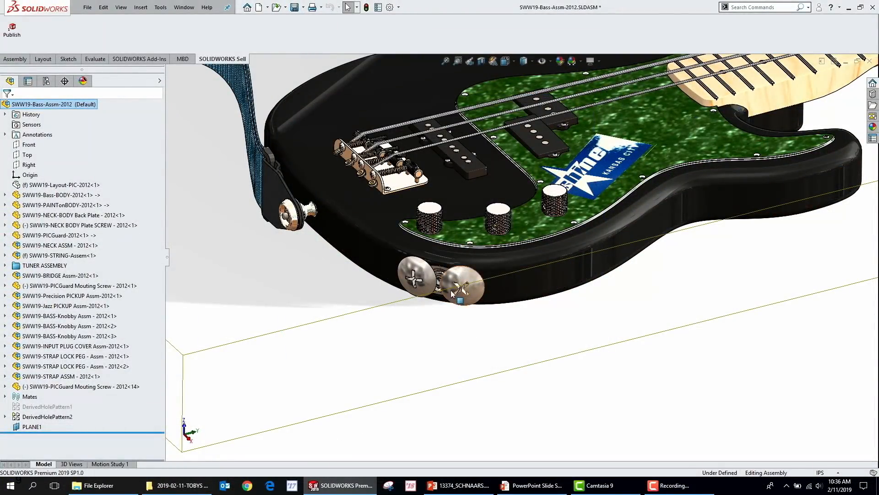
Step: Select the input plug cover between the screws and review which part and parent assembly files can be opened from it
{"action": "scroll", "coordinate": [441, 272], "scroll_direction": "down", "scroll_amount": 5}
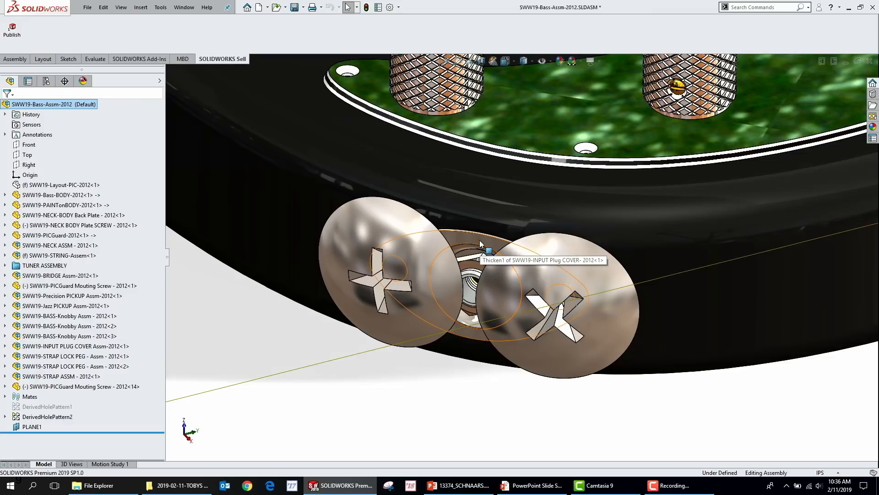
{"action": "left_click", "coordinate": [479, 240]}
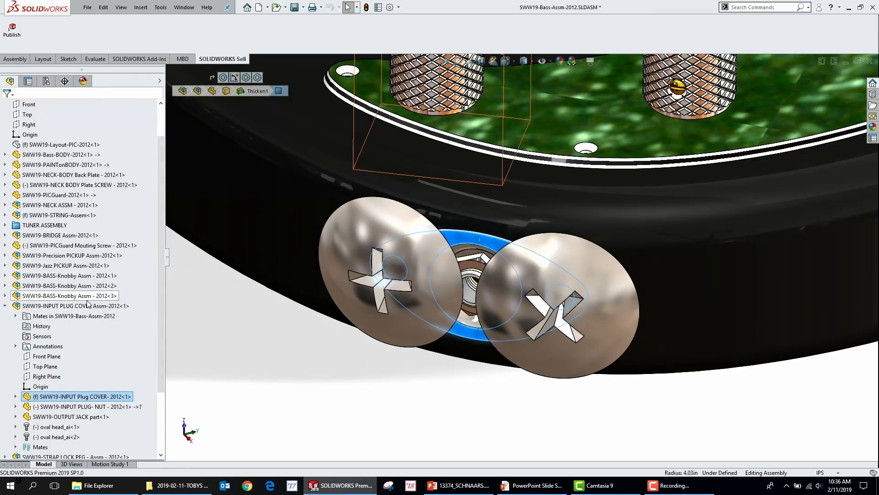
{"action": "scroll", "coordinate": [510, 276], "scroll_direction": "up", "scroll_amount": 3}
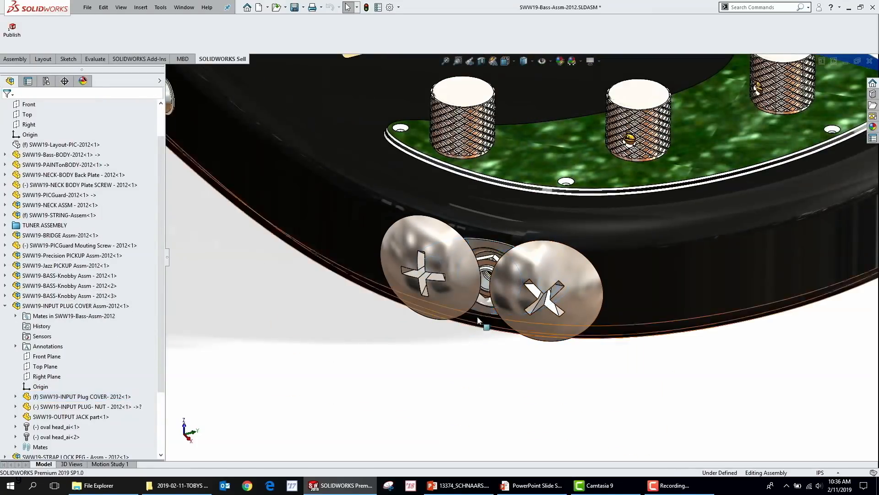
{"action": "left_click", "coordinate": [506, 249]}
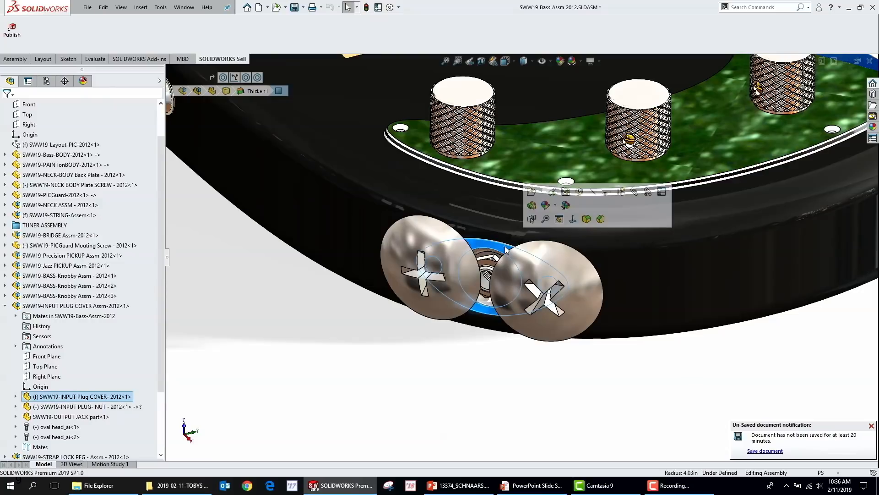
{"action": "left_click", "coordinate": [543, 193]}
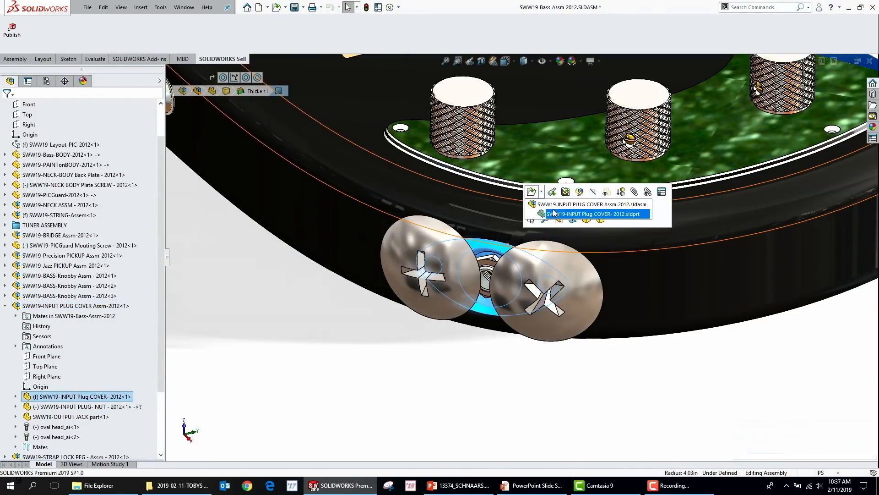
{"action": "left_click", "coordinate": [567, 214]}
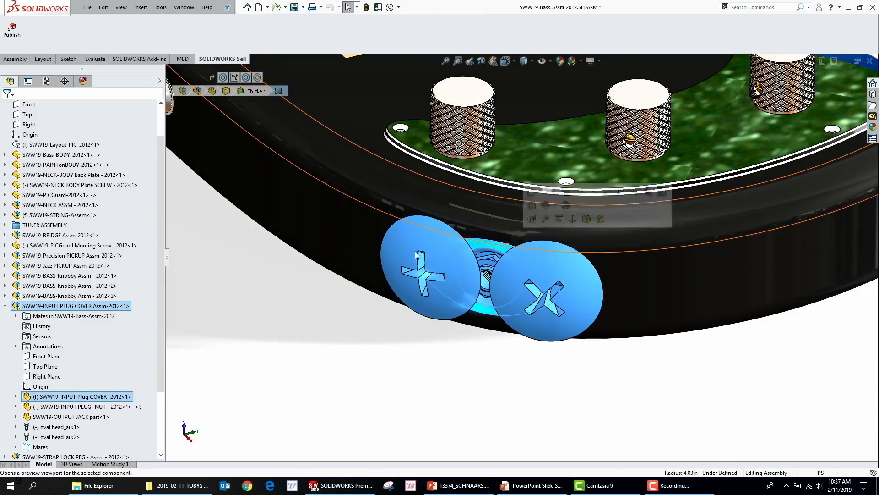
{"action": "left_click", "coordinate": [235, 345]}
Step: Review the part and parent assembly files that can be opened from the end string rest on the bridge, and clear the selection
{"action": "scroll", "coordinate": [236, 346], "scroll_direction": "up", "scroll_amount": 7}
{"action": "scroll", "coordinate": [481, 183], "scroll_direction": "down", "scroll_amount": 9}
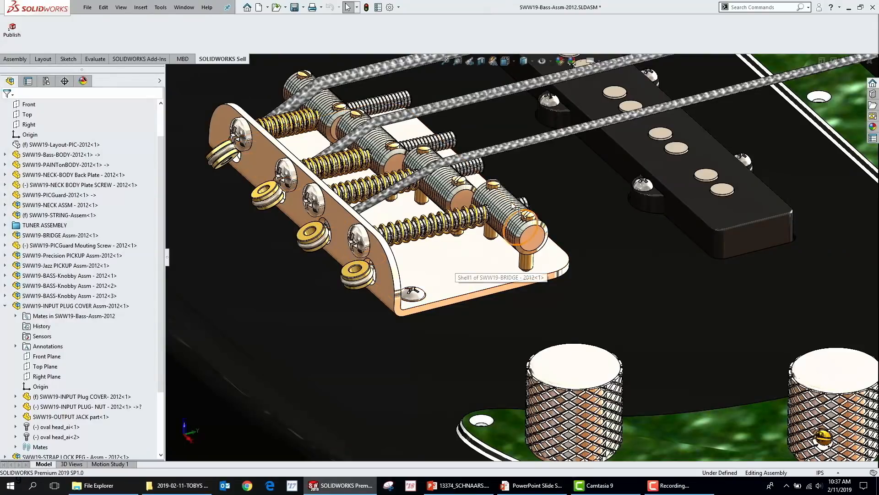
{"action": "left_click", "coordinate": [537, 241]}
{"action": "left_click", "coordinate": [574, 188]}
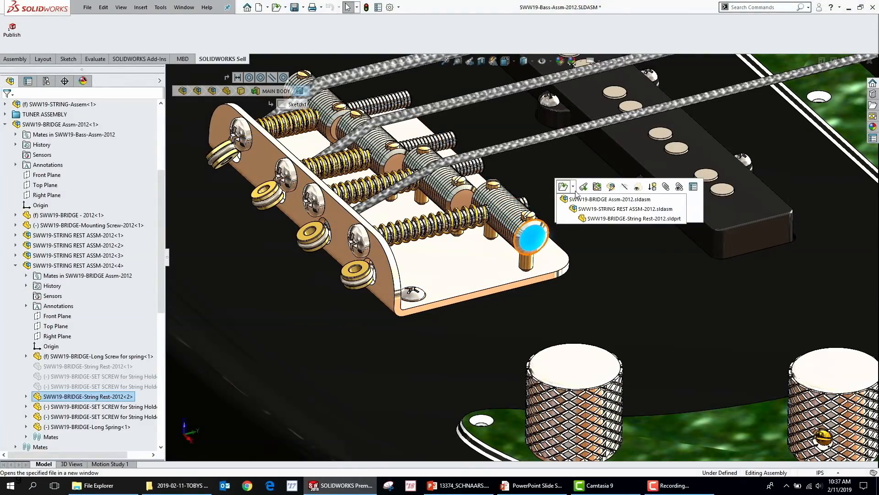
{"action": "left_click", "coordinate": [574, 188]}
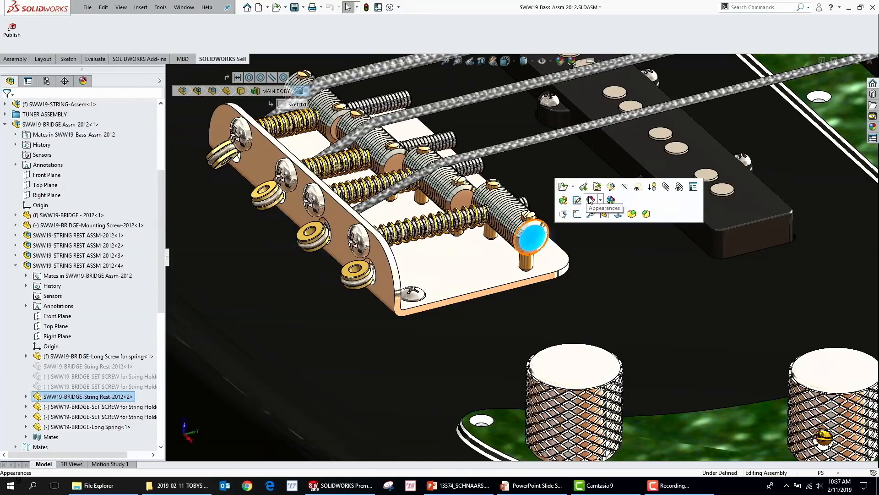
{"action": "left_click", "coordinate": [573, 189]}
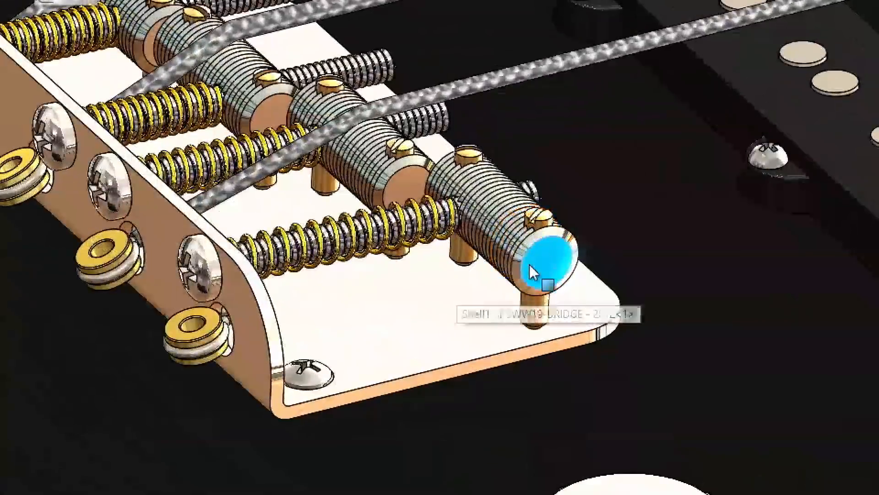
{"action": "left_click", "coordinate": [529, 265]}
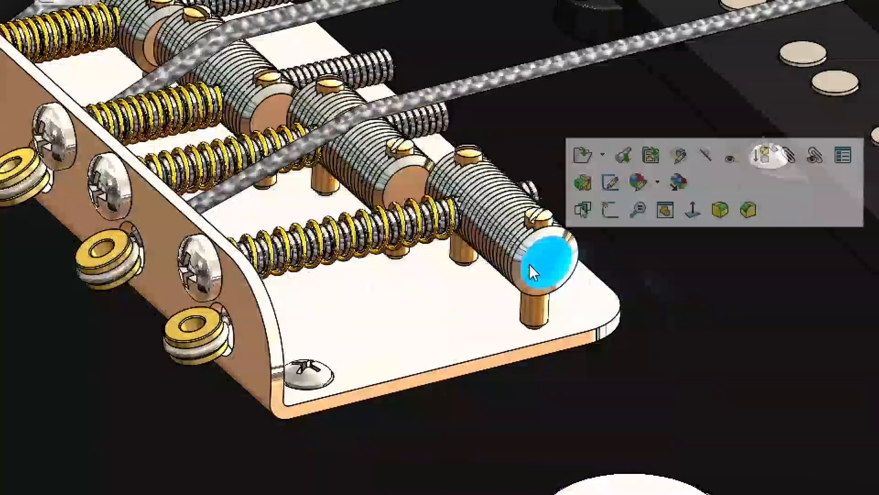
{"action": "left_click", "coordinate": [603, 155]}
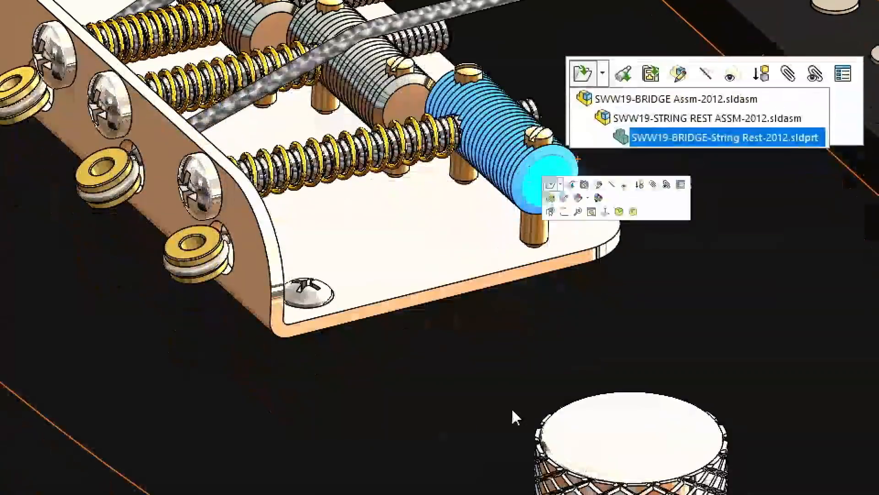
{"action": "left_click", "coordinate": [513, 417]}
{"action": "key", "text": "Escape"}
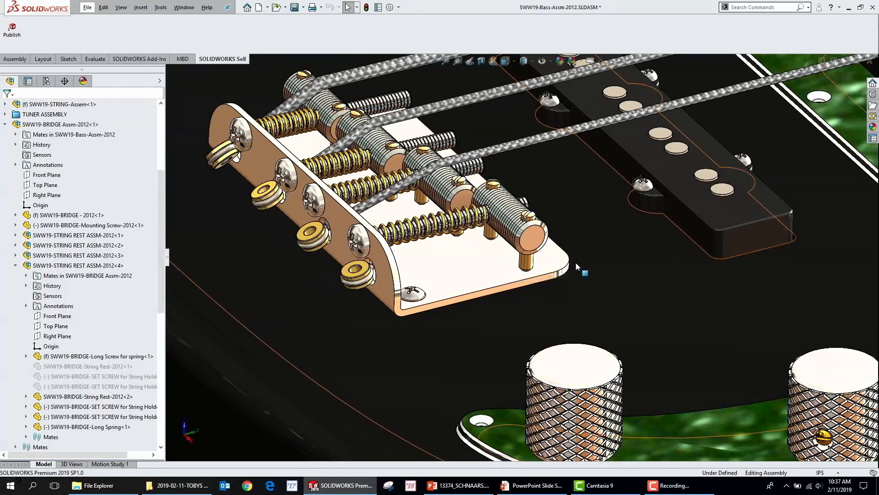
Step: Open the SWW19-INPUT PLUG COVER Assm-2012 subassembly directly from the input plug cover on the bass body
{"action": "scroll", "coordinate": [576, 262], "scroll_direction": "down", "scroll_amount": 3}
{"action": "scroll", "coordinate": [569, 263], "scroll_direction": "up", "scroll_amount": 10}
{"action": "scroll", "coordinate": [546, 331], "scroll_direction": "down", "scroll_amount": 4}
{"action": "scroll", "coordinate": [473, 285], "scroll_direction": "down", "scroll_amount": 3}
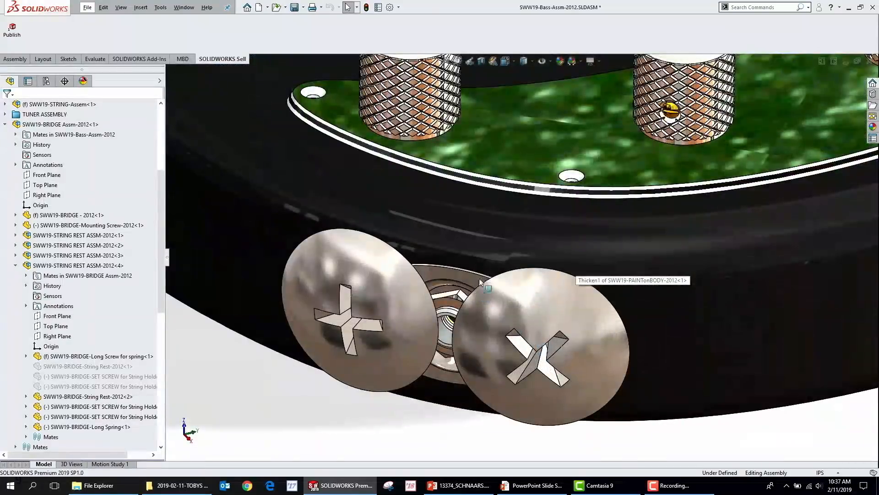
{"action": "left_click", "coordinate": [474, 278]}
{"action": "left_click", "coordinate": [511, 224]}
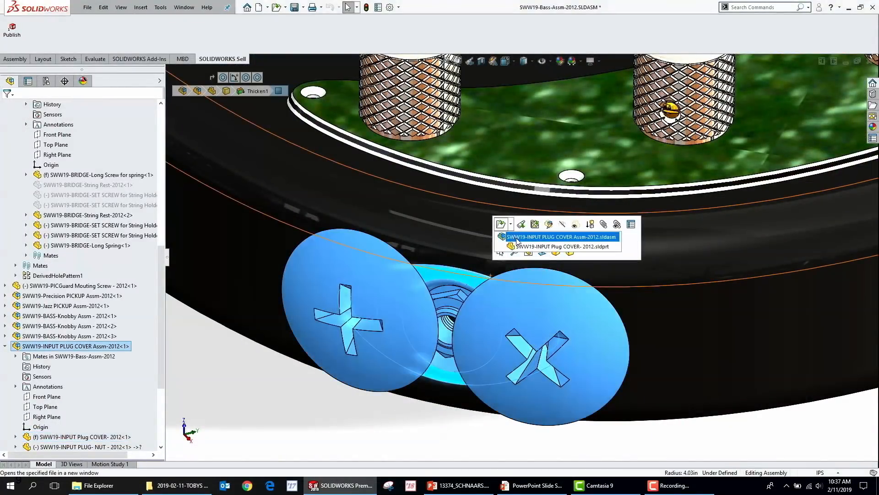
{"action": "left_click", "coordinate": [518, 240]}
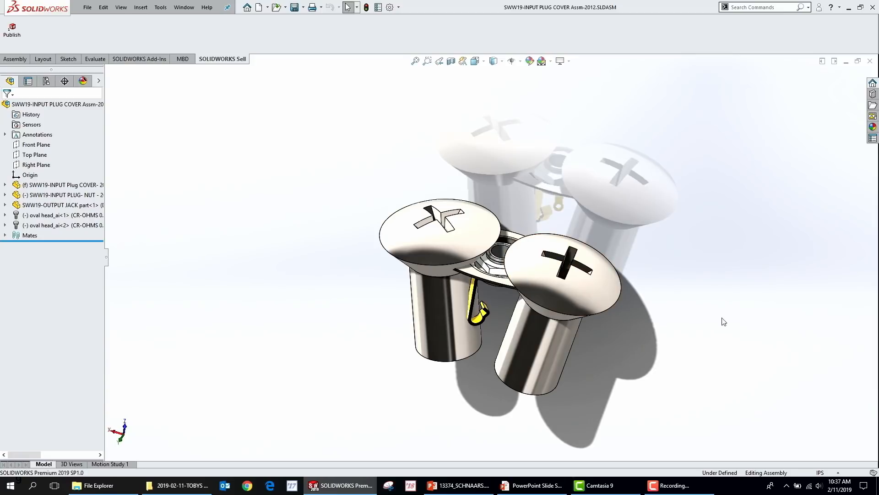
Step: Edit the Toolbox definition of the first oval head screw on the input plug cover and set its size to #6-32
{"action": "left_click", "coordinate": [446, 303]}
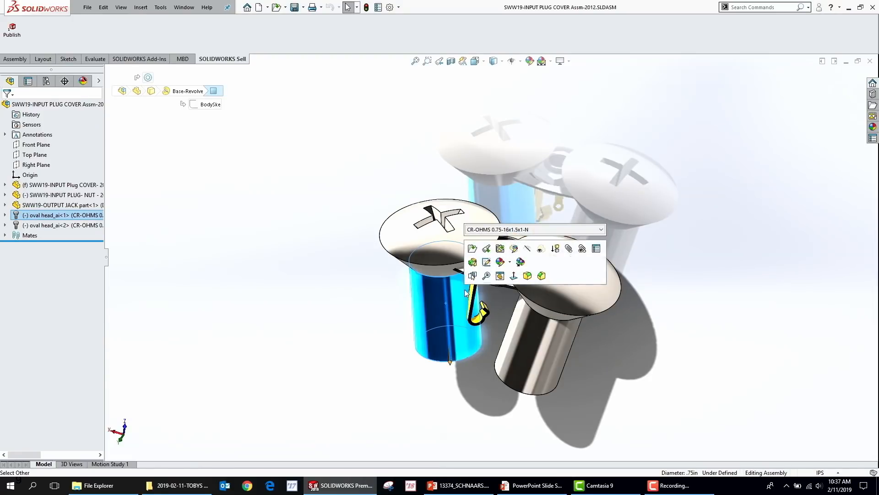
{"action": "right_click", "coordinate": [442, 293]}
{"action": "left_click", "coordinate": [517, 259]}
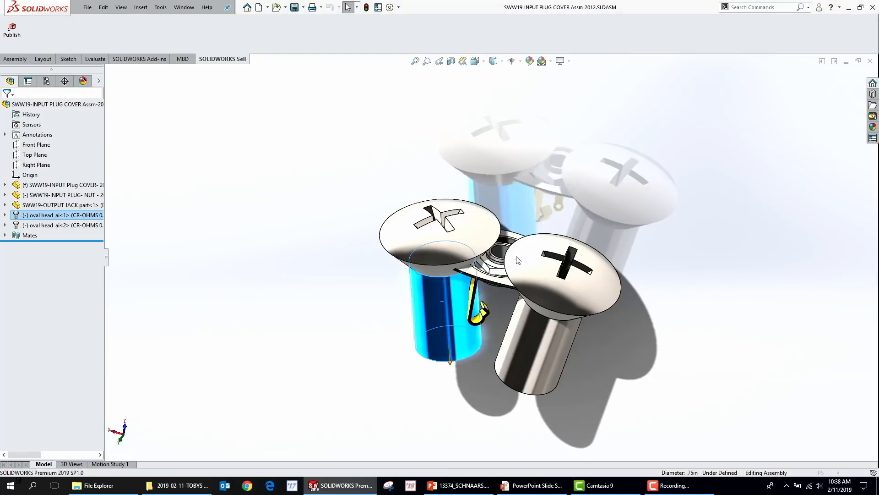
{"action": "left_click", "coordinate": [52, 258]}
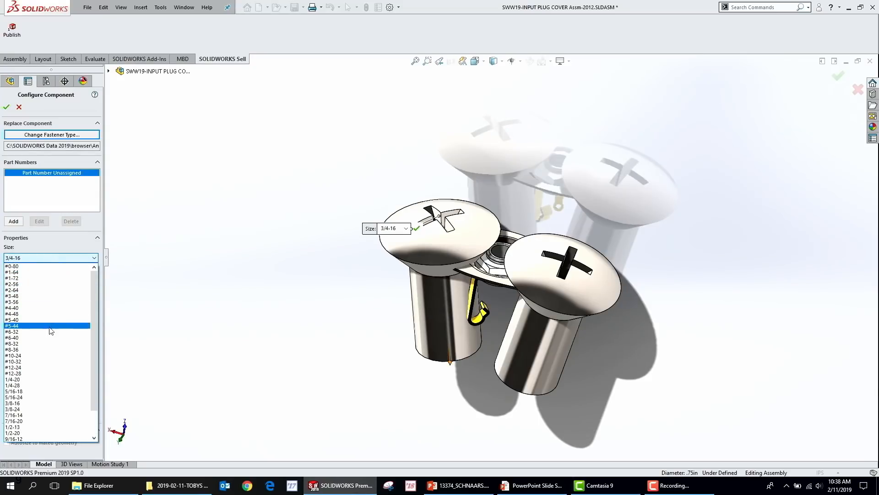
{"action": "left_click", "coordinate": [49, 331]}
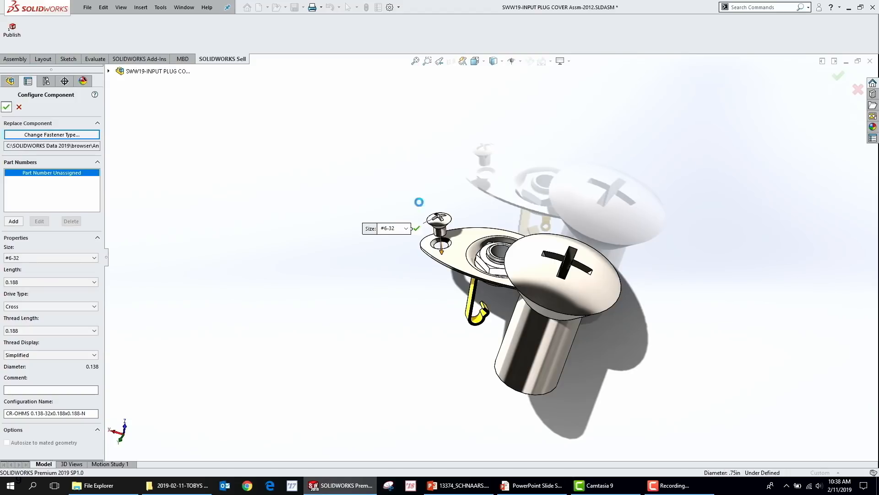
{"action": "left_click", "coordinate": [440, 240]}
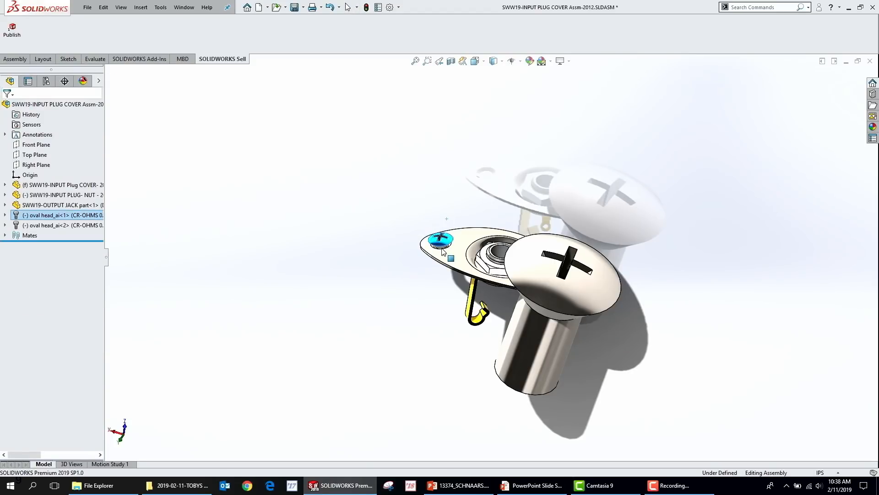
Step: Set the remaining oversized oval head screw on the input plug cover to size #6-32 through its Toolbox definition
{"action": "left_click", "coordinate": [545, 293]}
{"action": "right_click", "coordinate": [548, 304]}
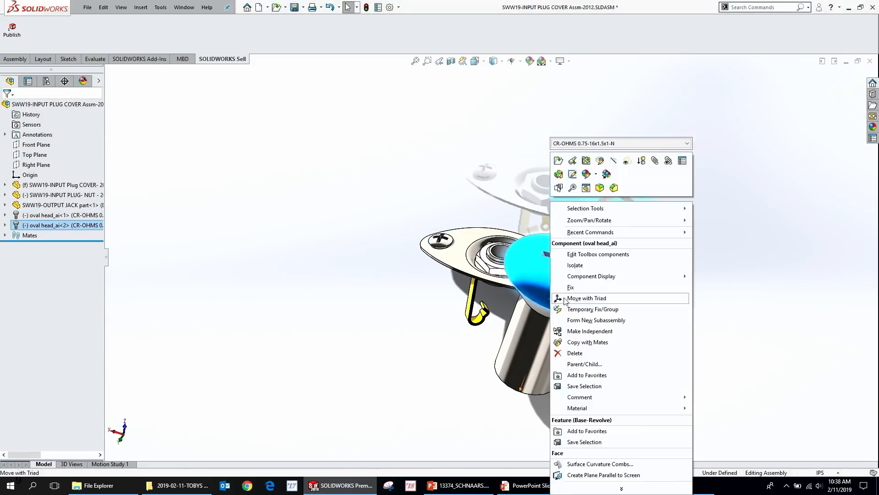
{"action": "left_click", "coordinate": [644, 261]}
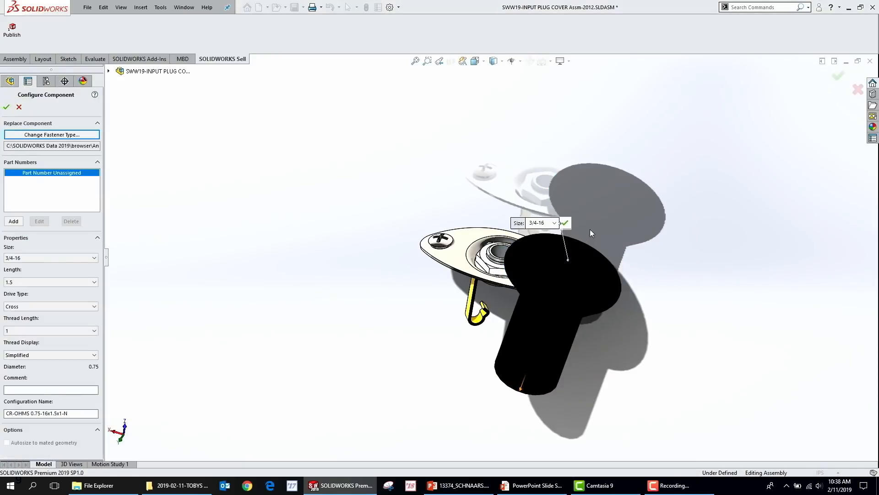
{"action": "left_click", "coordinate": [50, 258]}
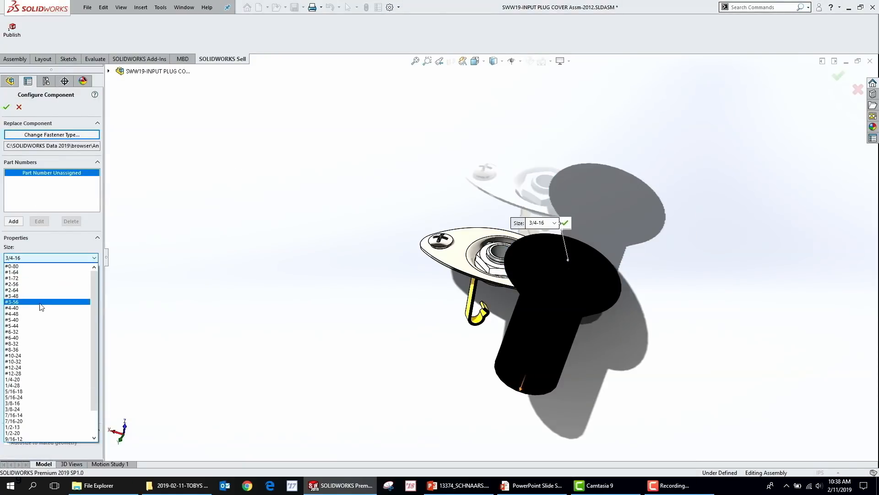
{"action": "left_click", "coordinate": [44, 332]}
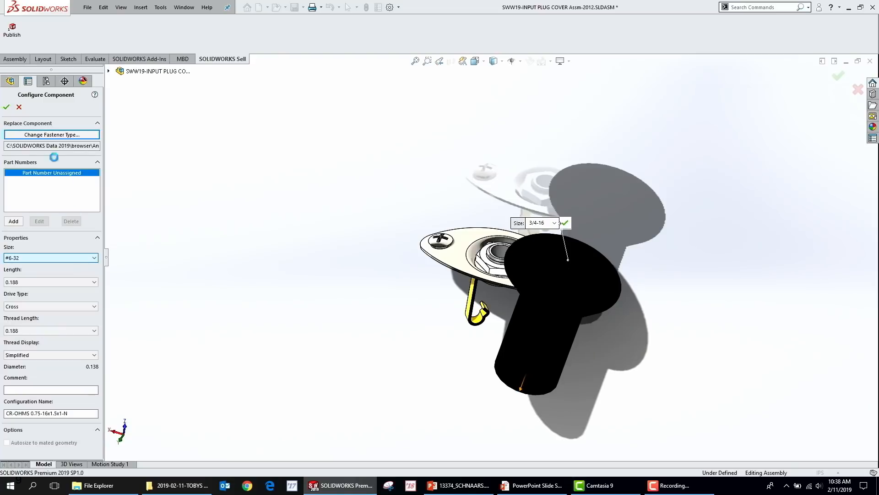
{"action": "left_click", "coordinate": [6, 108]}
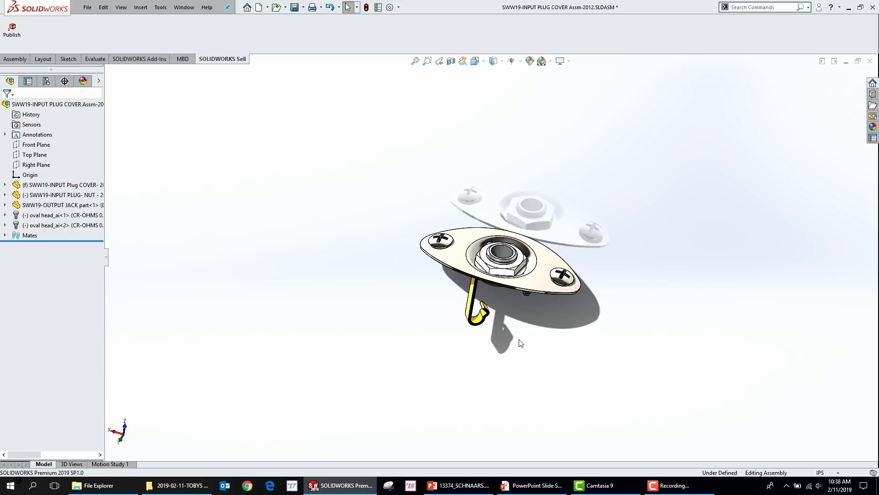
Step: Open the oval head screw part and save it to the Desktop as NEW SCREW, redirecting the open assembly's references to the new file
{"action": "left_click", "coordinate": [57, 216]}
{"action": "left_click", "coordinate": [466, 224]}
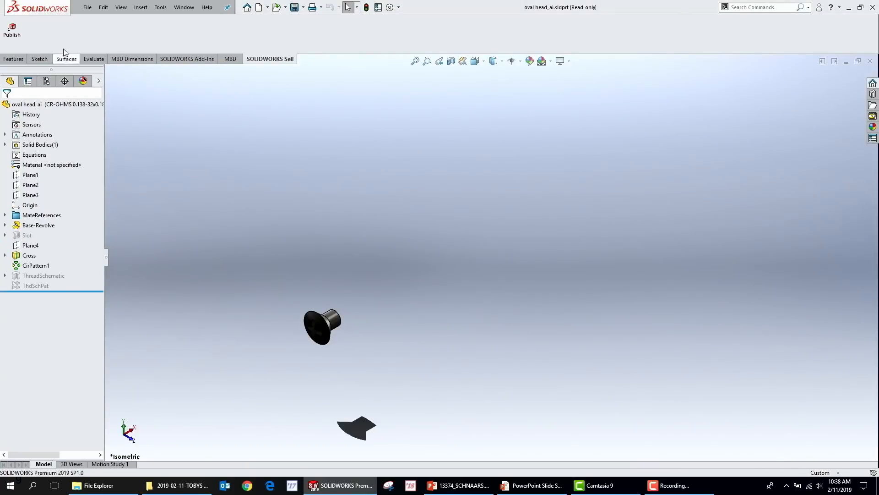
{"action": "left_click", "coordinate": [87, 6]}
{"action": "left_click", "coordinate": [101, 118]}
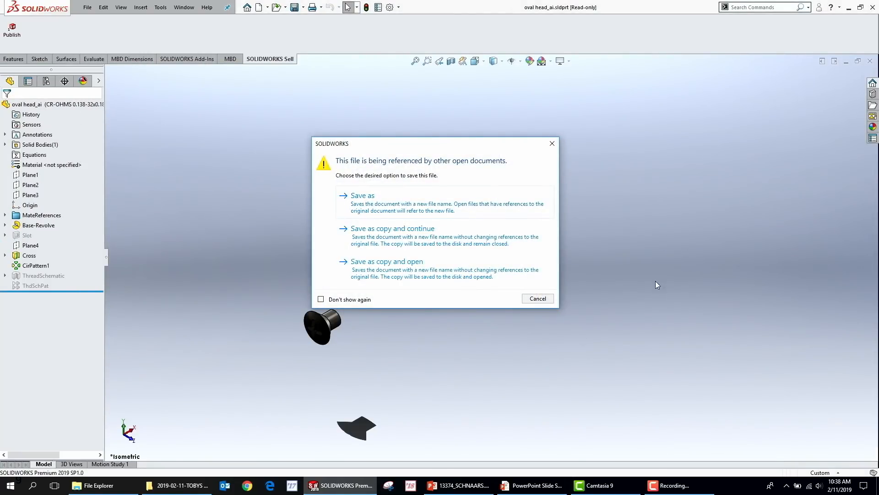
{"action": "key", "text": "XF86AudioLowerVolume"}
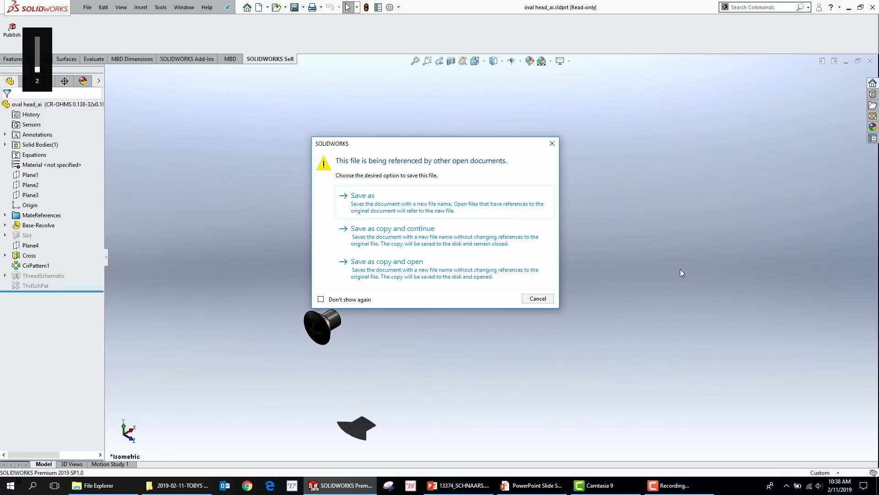
{"action": "left_click", "coordinate": [425, 211]}
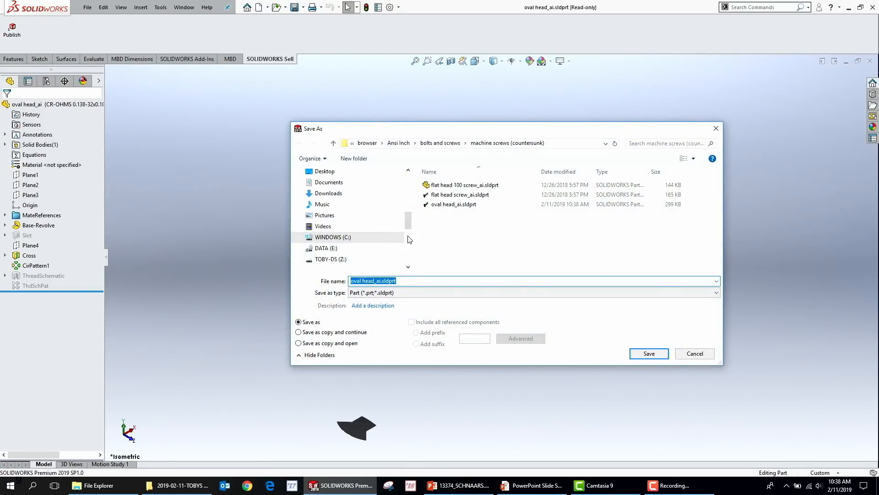
{"action": "left_click", "coordinate": [330, 174]}
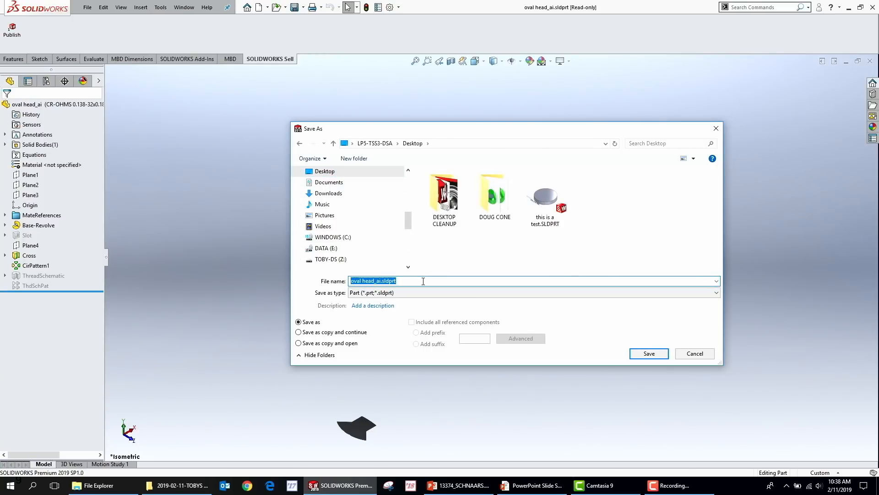
{"action": "type", "text": "NEW SCREW"}
{"action": "key", "text": "Return"}
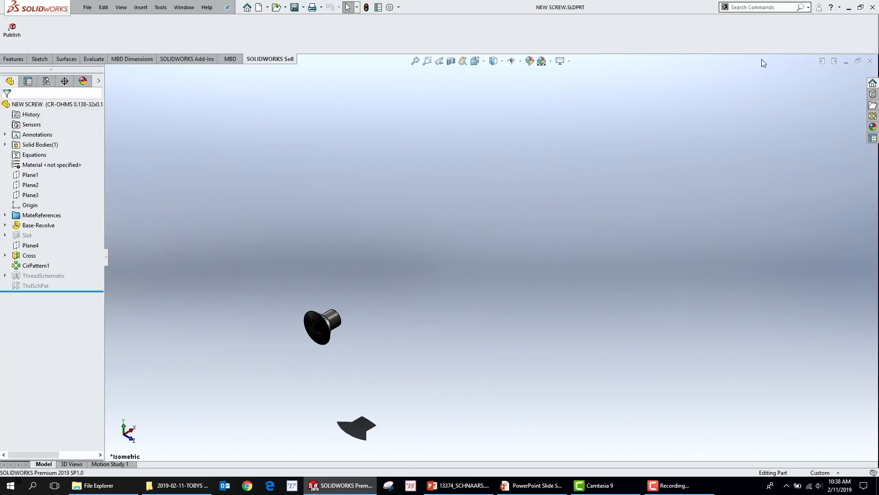
Step: Close the screw part, then rebuild and save the input plug cover assembly
{"action": "left_click", "coordinate": [870, 61]}
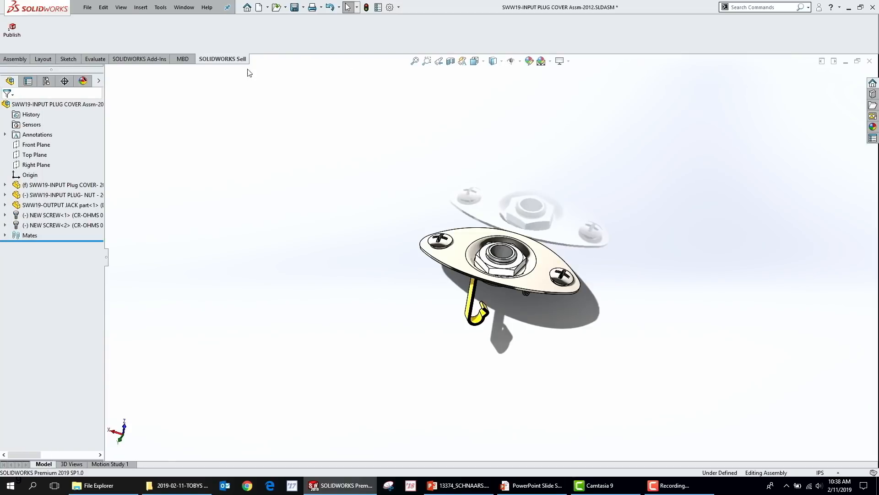
{"action": "left_click", "coordinate": [294, 7]}
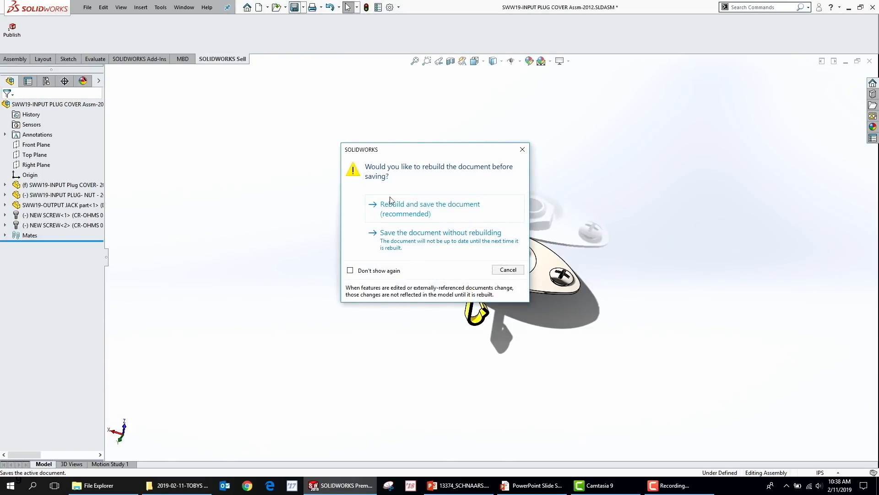
{"action": "left_click", "coordinate": [383, 204]}
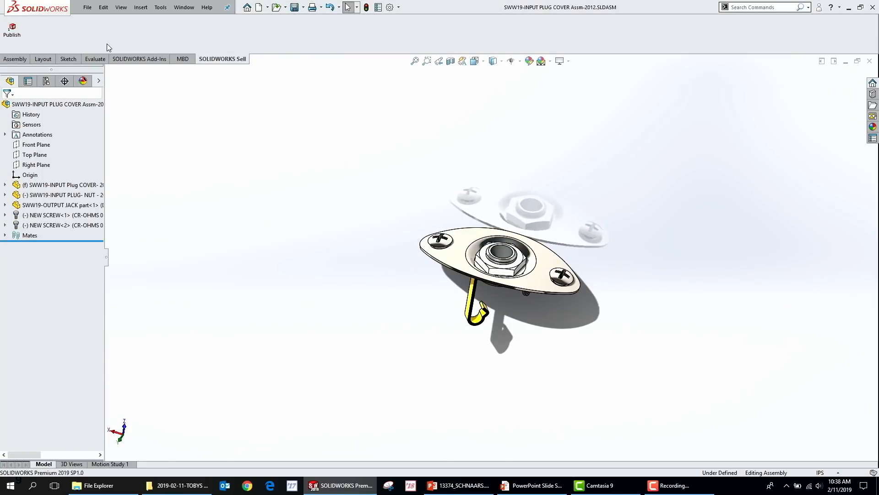
Step: Use Find References to examine which folders the input plug cover assembly's files come from, especially NEW SCREW
{"action": "left_click", "coordinate": [87, 7]}
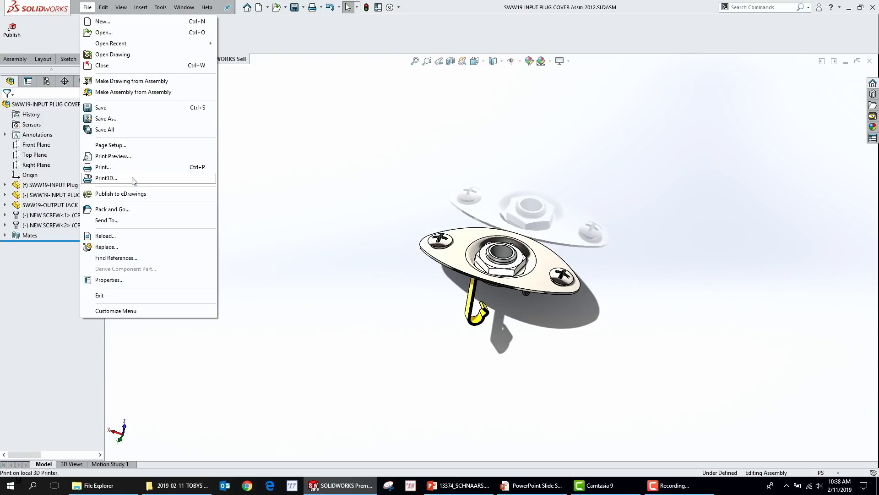
{"action": "left_click", "coordinate": [127, 257]}
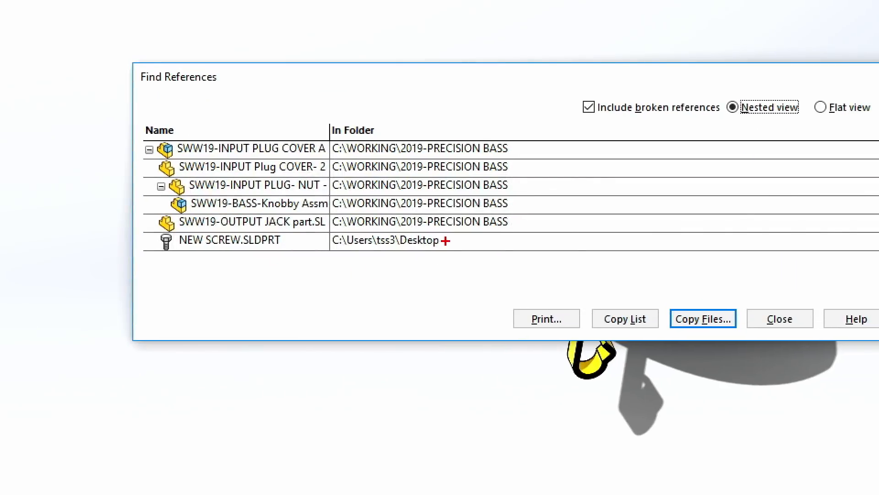
{"action": "mouse_move", "coordinate": [391, 249]}
{"action": "left_mouse_down"}
{"action": "mouse_move", "coordinate": [342, 252]}
{"action": "mouse_move", "coordinate": [391, 263]}
{"action": "mouse_move", "coordinate": [460, 238]}
{"action": "mouse_move", "coordinate": [395, 222]}
{"action": "left_mouse_up"}
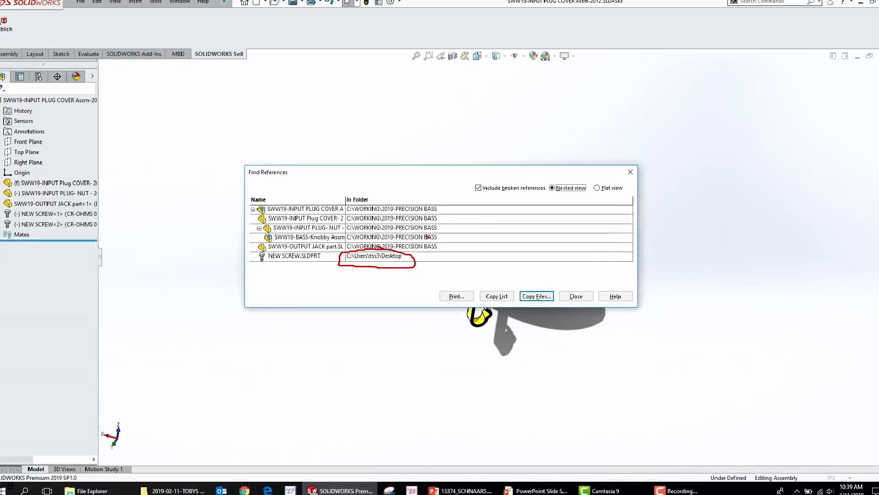
{"action": "left_click", "coordinate": [781, 318]}
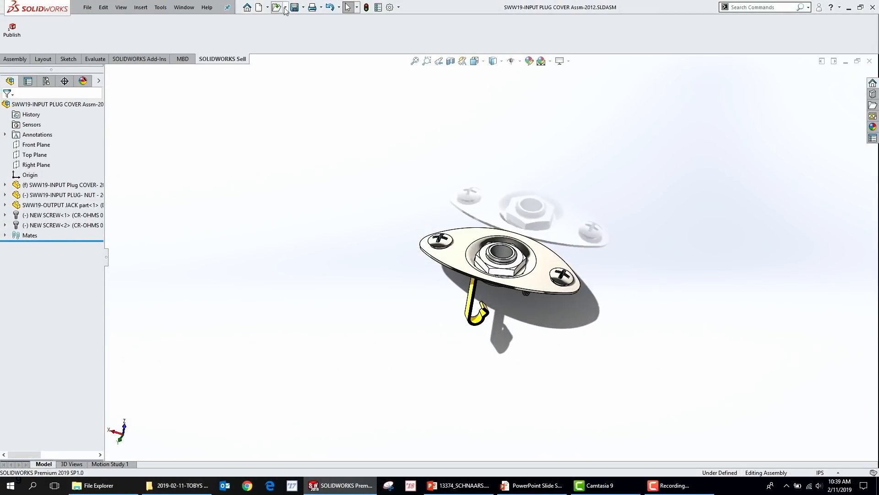
Step: Close the input plug cover assembly and the main bass assembly
{"action": "left_click", "coordinate": [869, 61]}
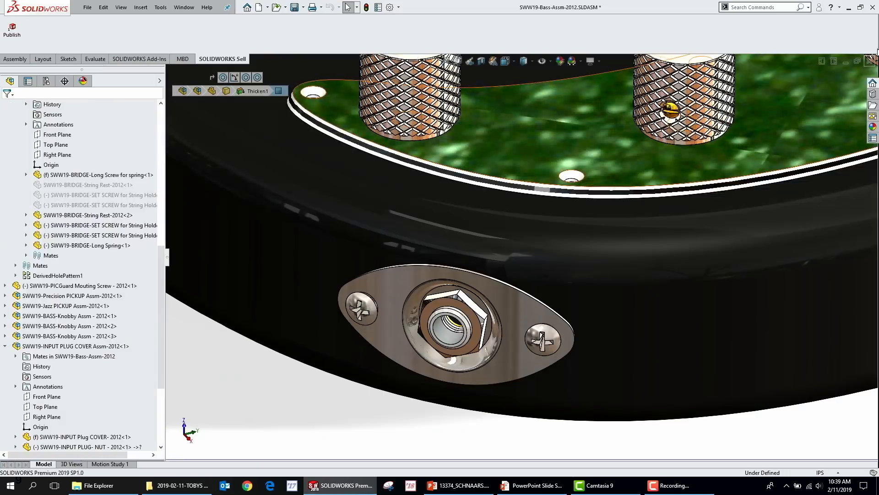
{"action": "left_click", "coordinate": [870, 60]}
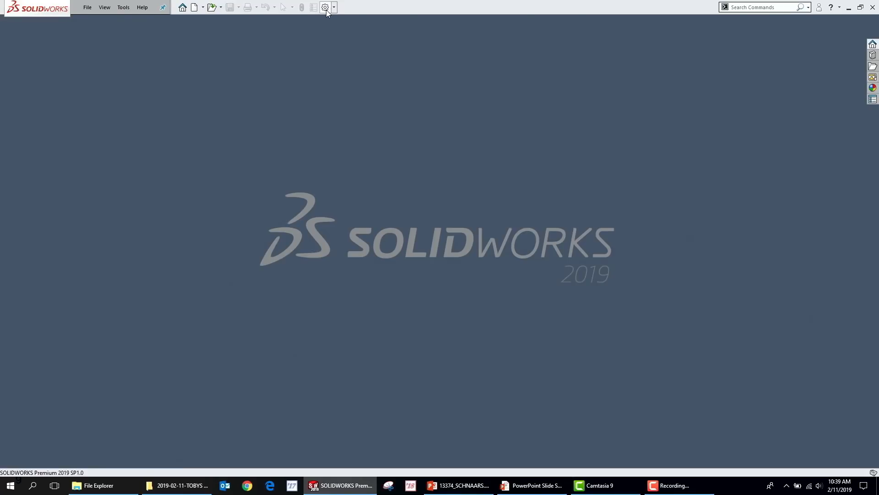
Step: Review the default search location setting for Toolbox components in the Hole Wizard/Toolbox system options, and close the options
{"action": "left_click", "coordinate": [325, 8]}
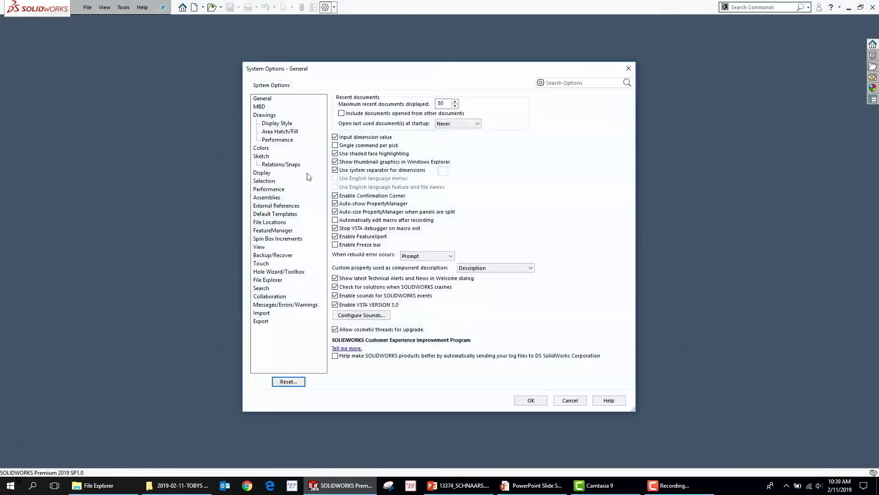
{"action": "left_click", "coordinate": [278, 272]}
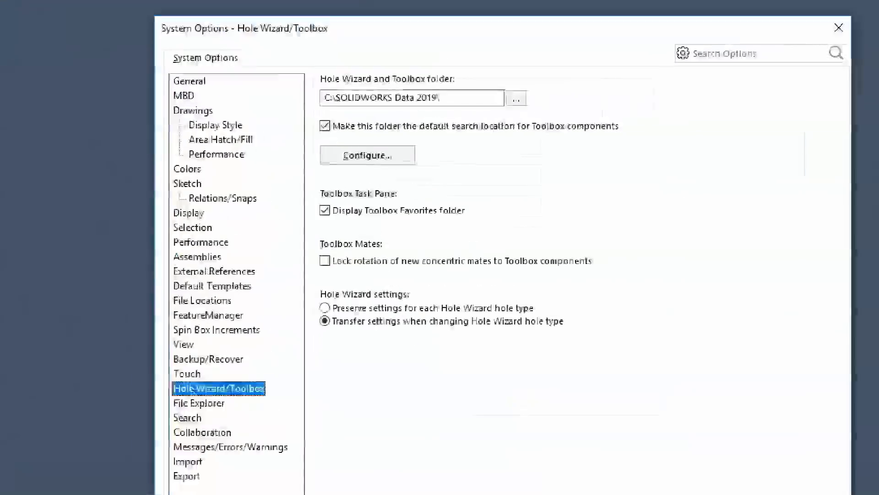
{"action": "mouse_move", "coordinate": [357, 117]}
{"action": "left_mouse_down"}
{"action": "mouse_move", "coordinate": [339, 117]}
{"action": "mouse_move", "coordinate": [327, 131]}
{"action": "mouse_move", "coordinate": [458, 160]}
{"action": "mouse_move", "coordinate": [704, 148]}
{"action": "mouse_move", "coordinate": [578, 110]}
{"action": "mouse_move", "coordinate": [392, 102]}
{"action": "mouse_move", "coordinate": [317, 113]}
{"action": "left_mouse_up"}
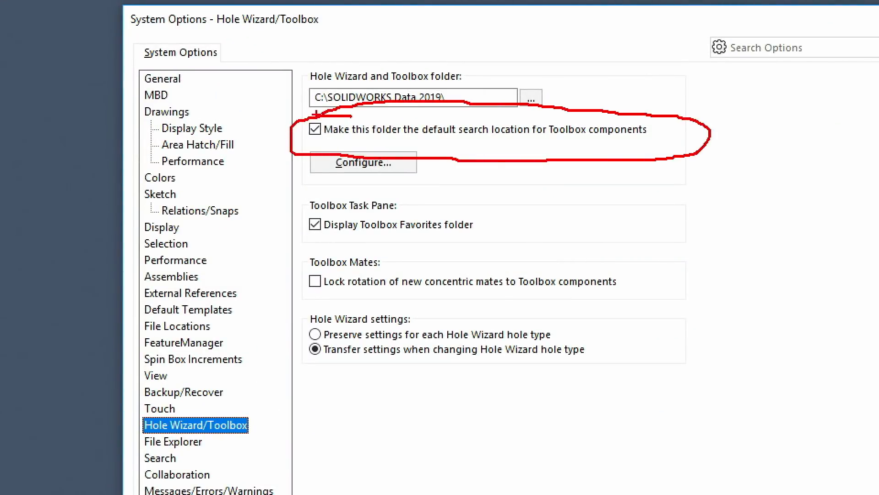
{"action": "key", "text": "Escape"}
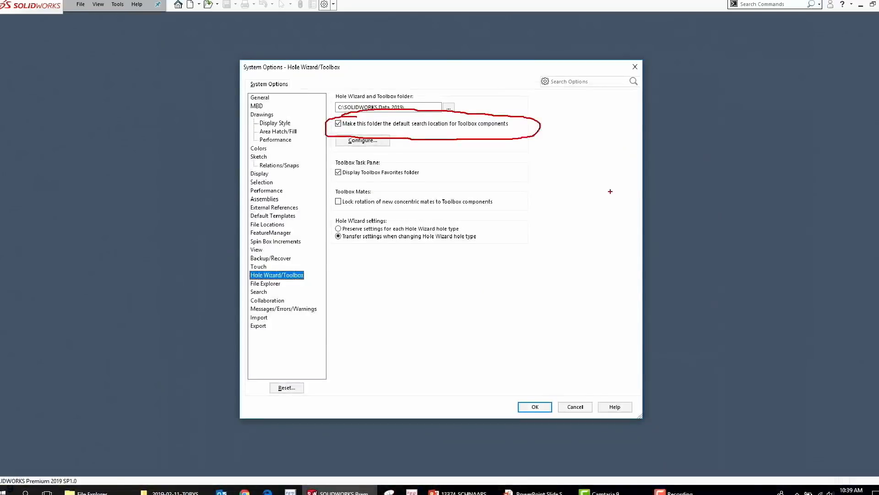
{"action": "left_click", "coordinate": [629, 69]}
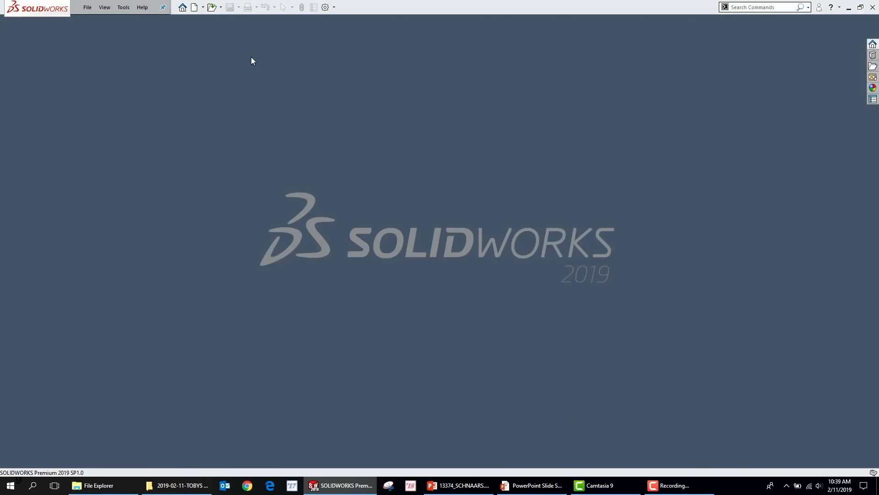
Step: Reopen SWW19-INPUT PLUG COVER Assm-2012 from the 2019-PRECISION BASS folder in WORKING, filtering the file list to assemblies
{"action": "left_click", "coordinate": [212, 6]}
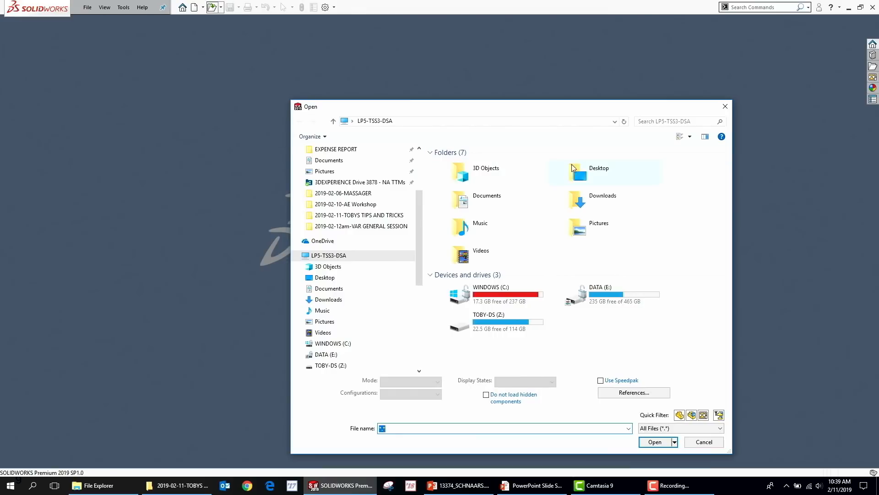
{"action": "scroll", "coordinate": [367, 214], "scroll_direction": "up", "scroll_amount": 3}
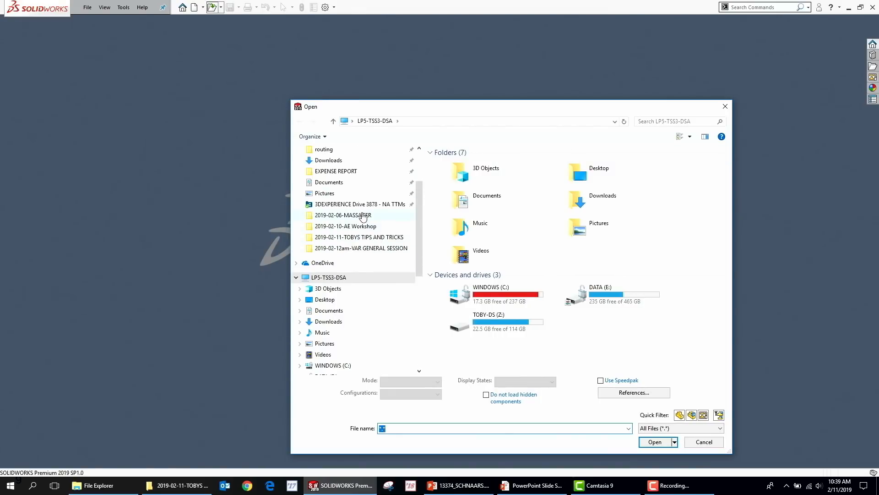
{"action": "left_click", "coordinate": [327, 200]}
{"action": "scroll", "coordinate": [545, 303], "scroll_direction": "down", "scroll_amount": 5}
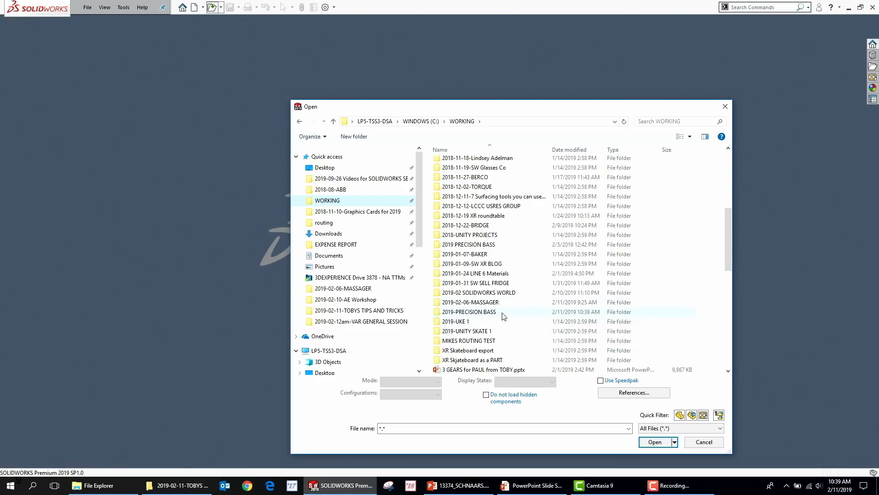
{"action": "double_click", "coordinate": [502, 314]}
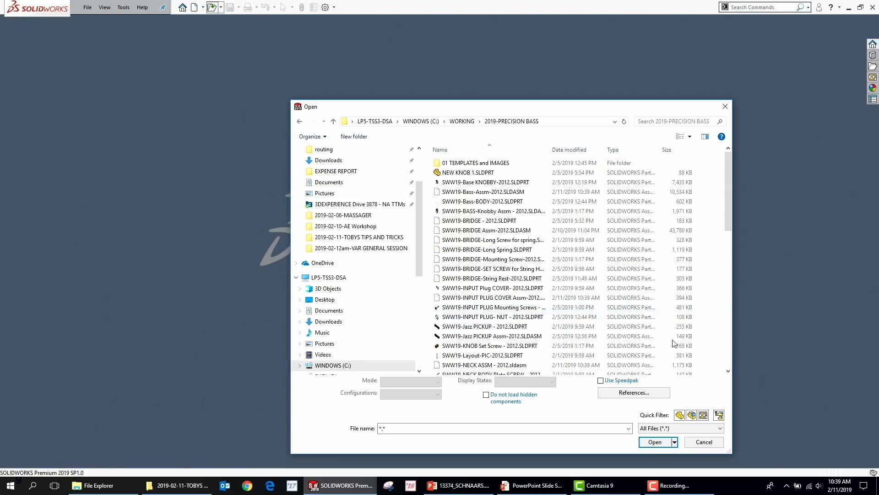
{"action": "left_click", "coordinate": [693, 416]}
{"action": "double_click", "coordinate": [502, 202]}
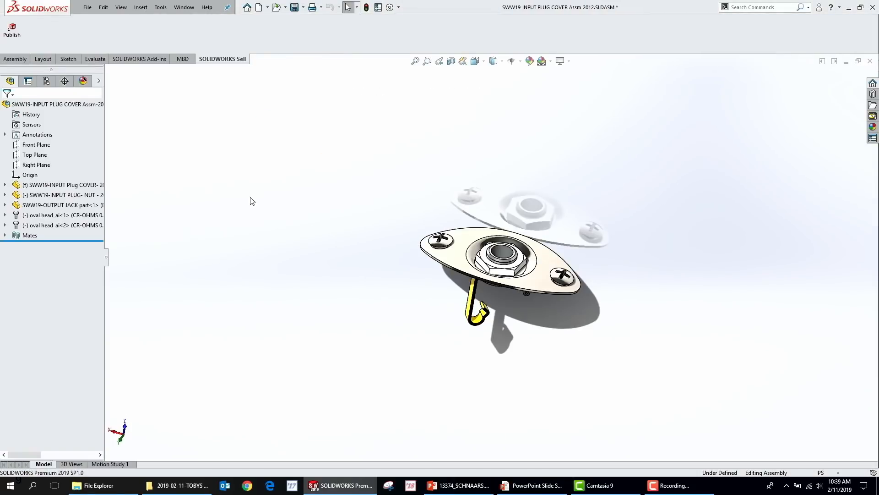
Step: Use Find References to examine which folder the oval head screws come from, and close the input plug cover assembly
{"action": "left_click", "coordinate": [87, 7]}
{"action": "left_click", "coordinate": [87, 7]}
{"action": "left_click", "coordinate": [116, 258]}
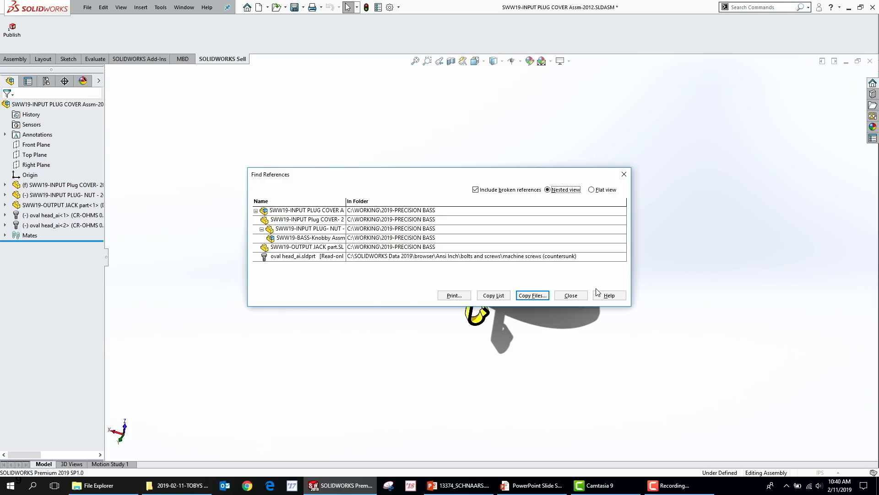
{"action": "left_click", "coordinate": [570, 296]}
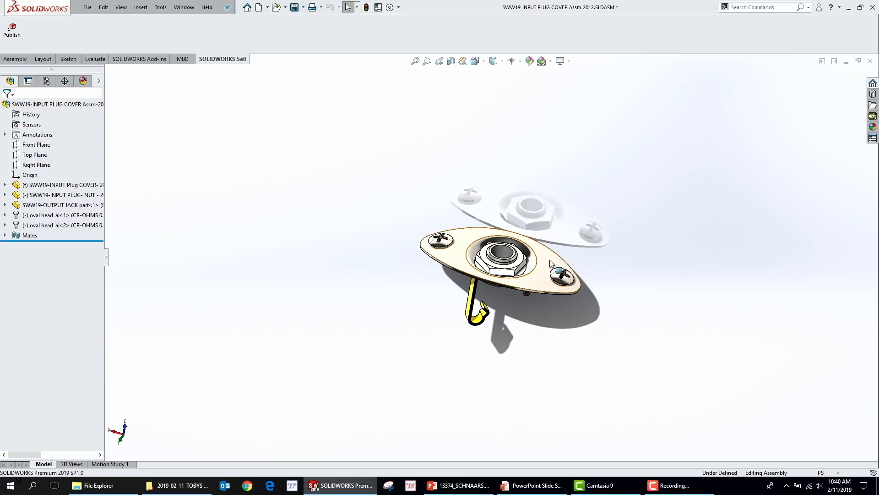
{"action": "left_click", "coordinate": [870, 61]}
{"action": "left_click", "coordinate": [386, 253]}
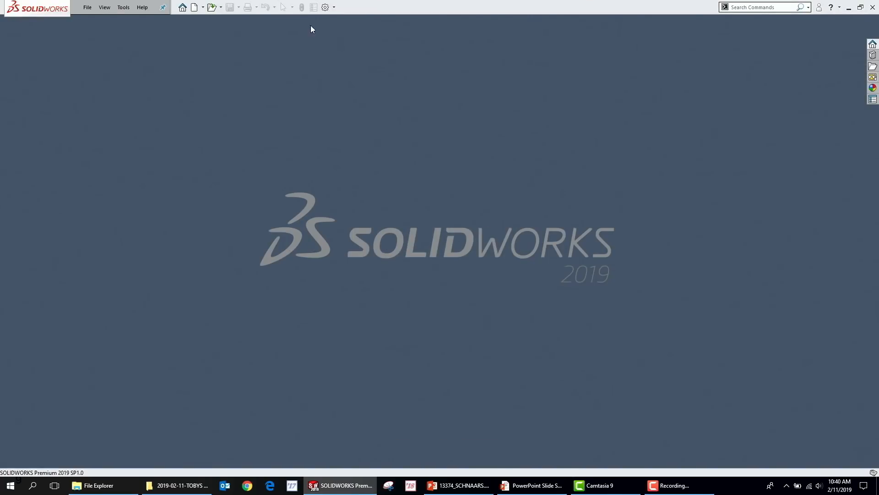
Step: In the Hole Wizard/Toolbox system options, turn off making the Toolbox folder the default search location for Toolbox components, and apply
{"action": "left_click", "coordinate": [326, 8]}
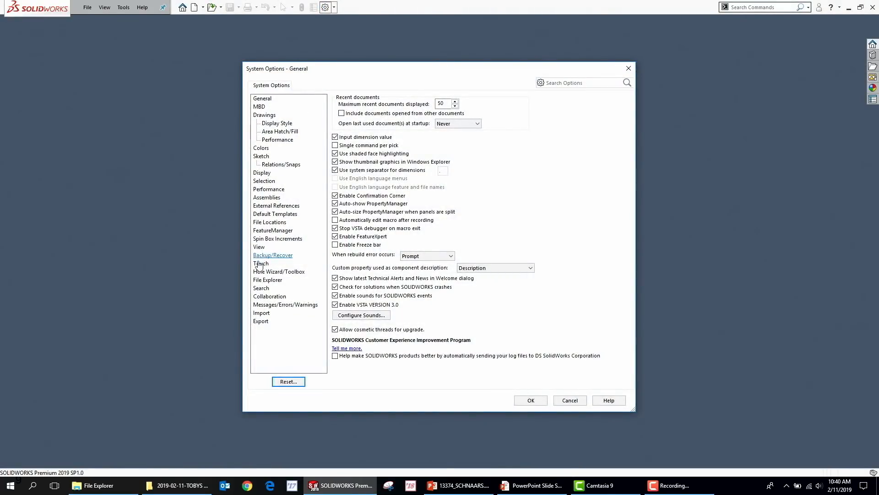
{"action": "left_click", "coordinate": [303, 273]}
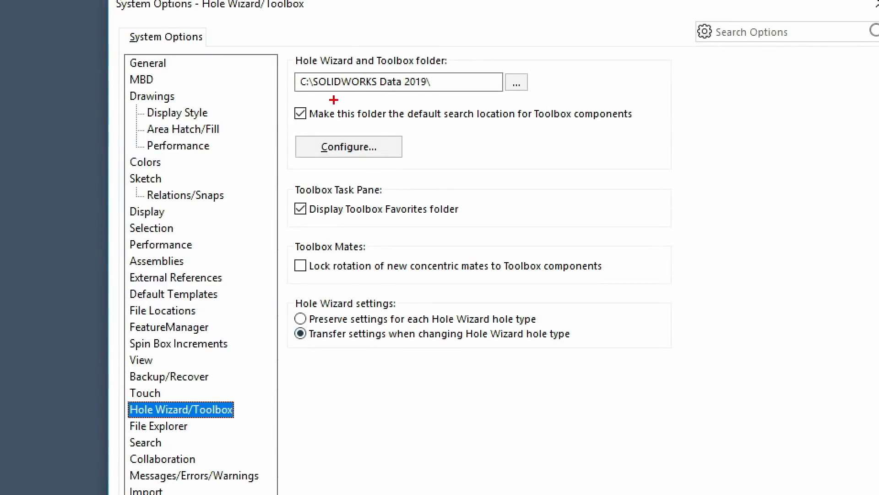
{"action": "mouse_move", "coordinate": [354, 115]}
{"action": "left_mouse_down"}
{"action": "mouse_move", "coordinate": [312, 126]}
{"action": "mouse_move", "coordinate": [325, 120]}
{"action": "left_mouse_up"}
{"action": "left_click_drag", "start_coordinate": [287, 85], "coordinate": [303, 144]}
{"action": "left_click_drag", "start_coordinate": [324, 107], "coordinate": [254, 146]}
{"action": "key", "text": "Escape"}
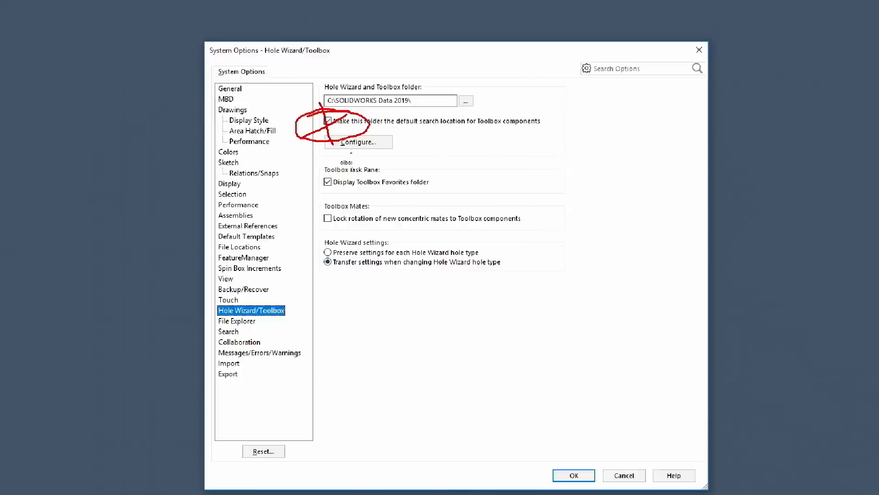
{"action": "left_click", "coordinate": [339, 124]}
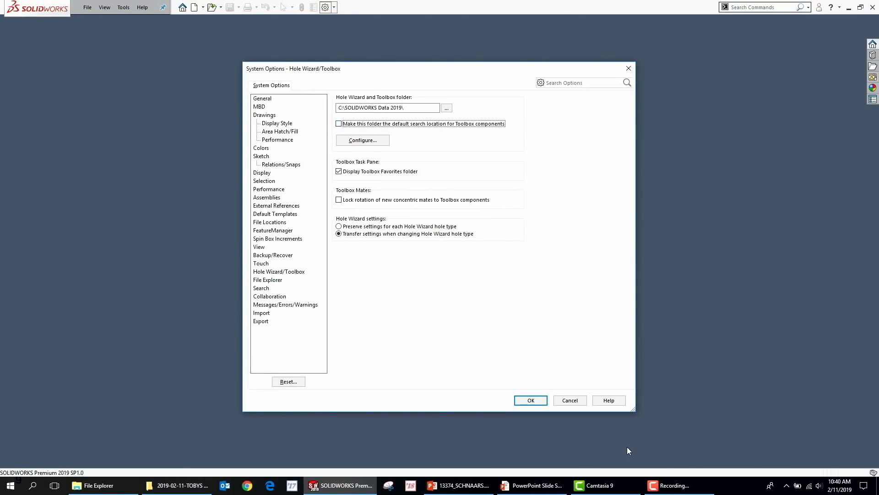
{"action": "left_click", "coordinate": [531, 400]}
Step: Reopen the SWW19-INPUT PLUG COVER assembly from the recent documents
{"action": "left_click", "coordinate": [182, 8]}
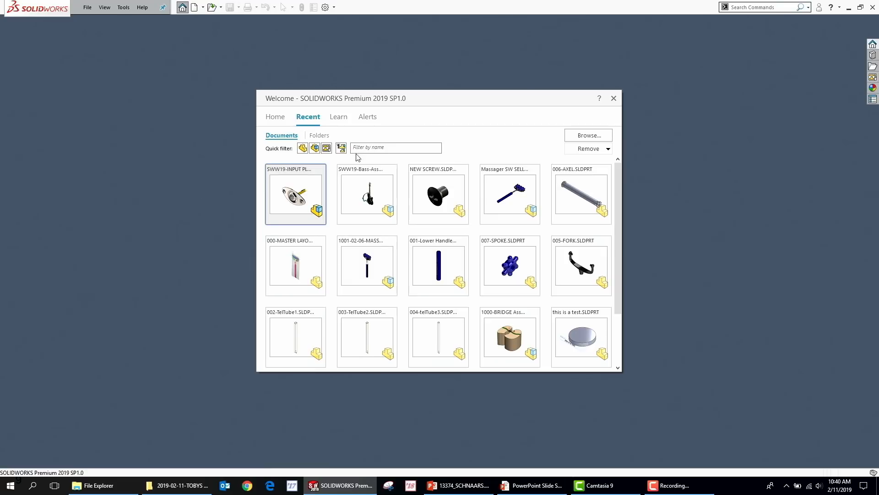
{"action": "mouse_move", "coordinate": [289, 293]}
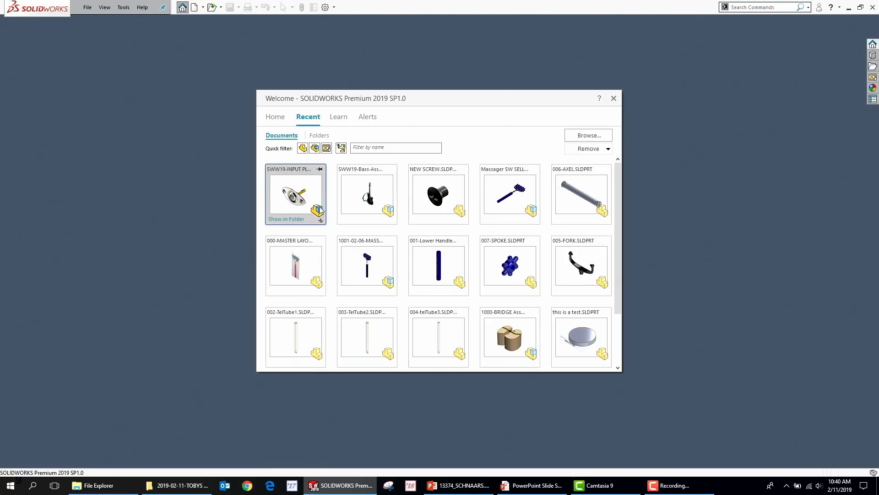
{"action": "left_click", "coordinate": [306, 197]}
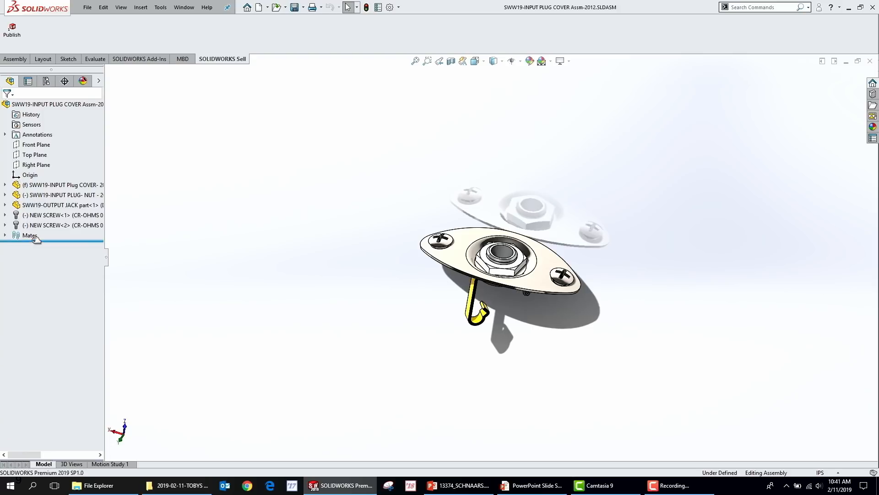
Step: Use Find References to examine which folder NEW SCREW.SLDPRT is loaded from, and close the reference list
{"action": "left_click", "coordinate": [88, 7]}
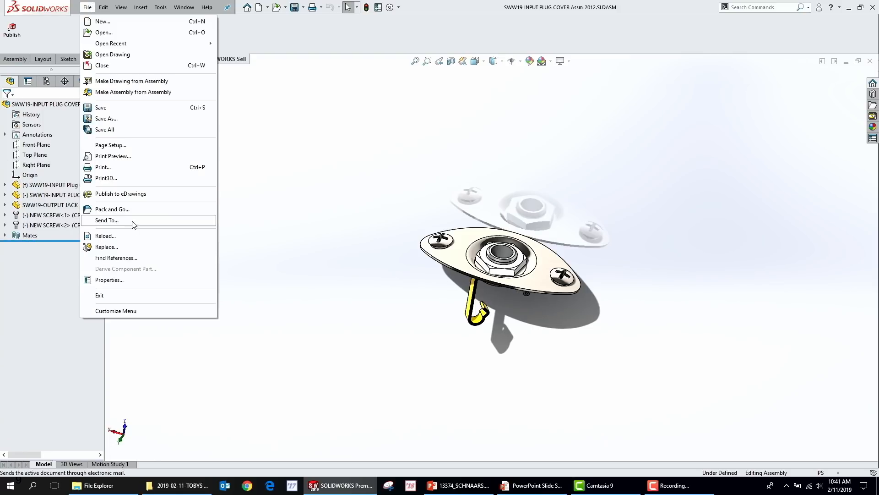
{"action": "left_click", "coordinate": [115, 257]}
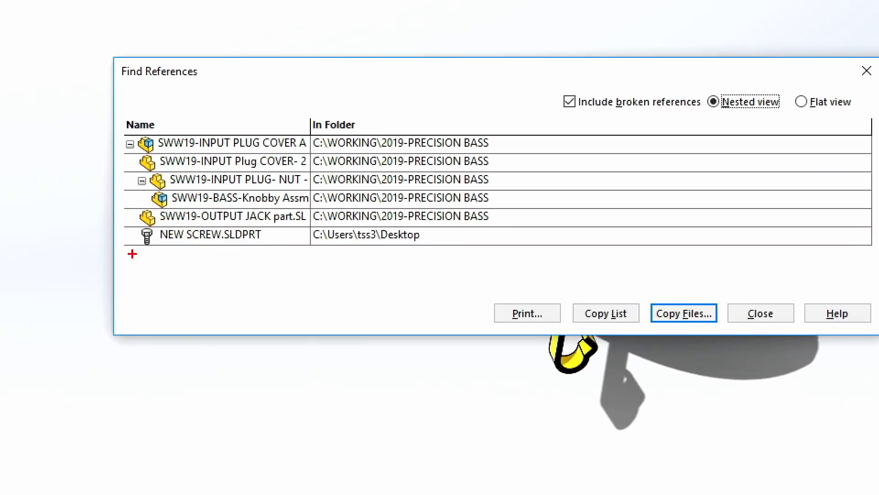
{"action": "mouse_move", "coordinate": [258, 264]}
{"action": "left_mouse_down"}
{"action": "mouse_move", "coordinate": [386, 271]}
{"action": "mouse_move", "coordinate": [468, 258]}
{"action": "left_mouse_up"}
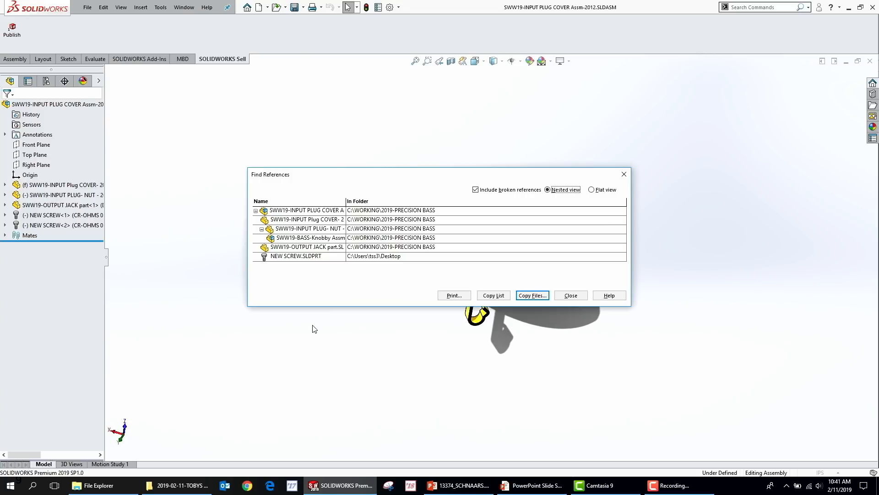
{"action": "left_click", "coordinate": [570, 295]}
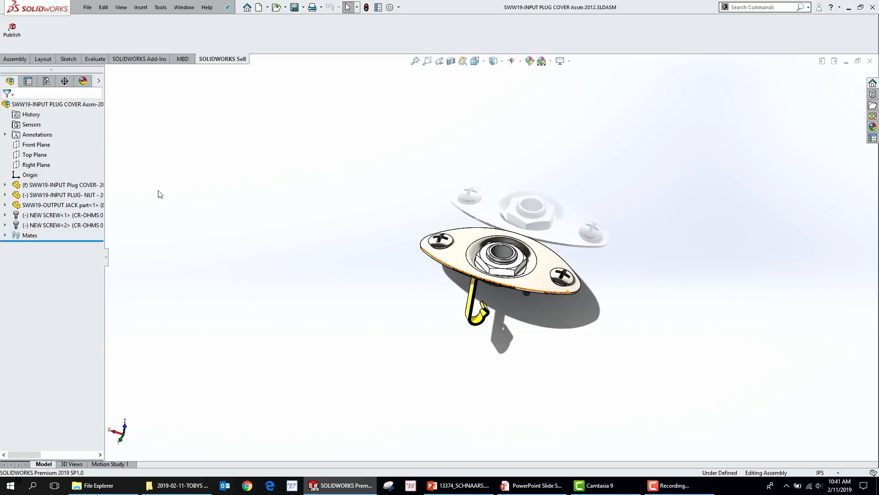
{"action": "left_click", "coordinate": [87, 7]}
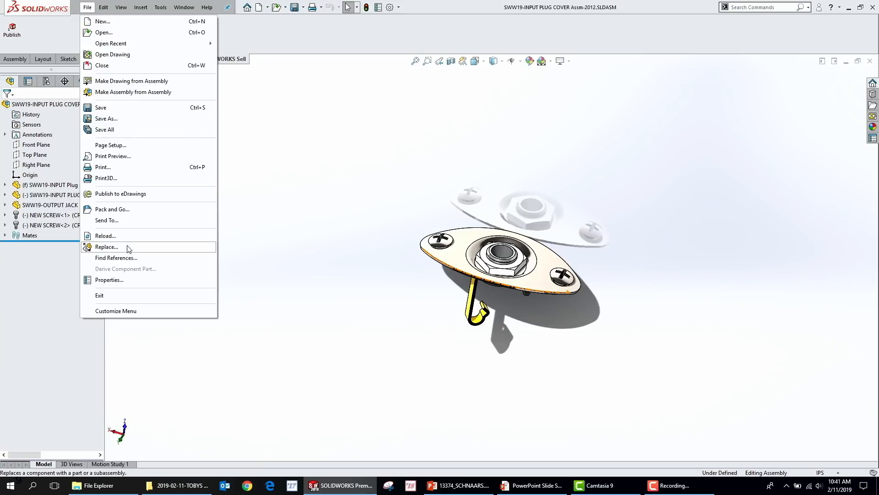
{"action": "left_click", "coordinate": [127, 258]}
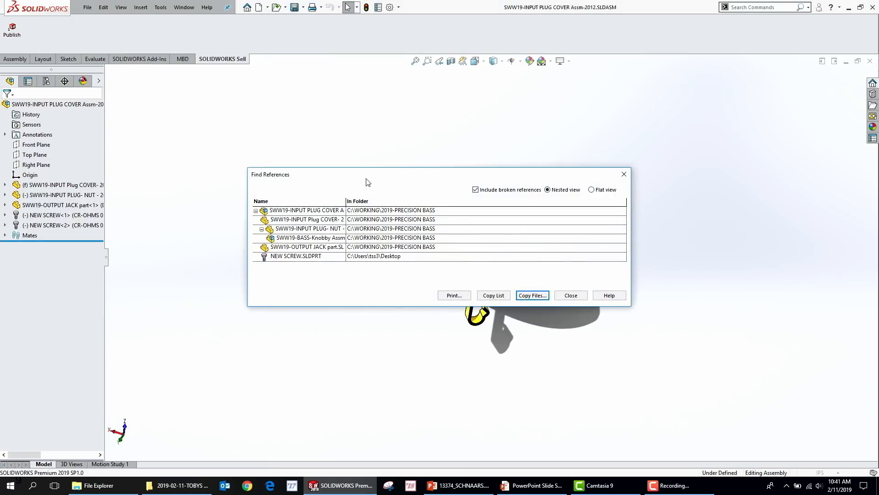
{"action": "key", "text": "Escape"}
Step: Compare the Pack and Go file list with and without Toolbox components, widening the Name column, and cancel without packing
{"action": "left_click", "coordinate": [87, 8]}
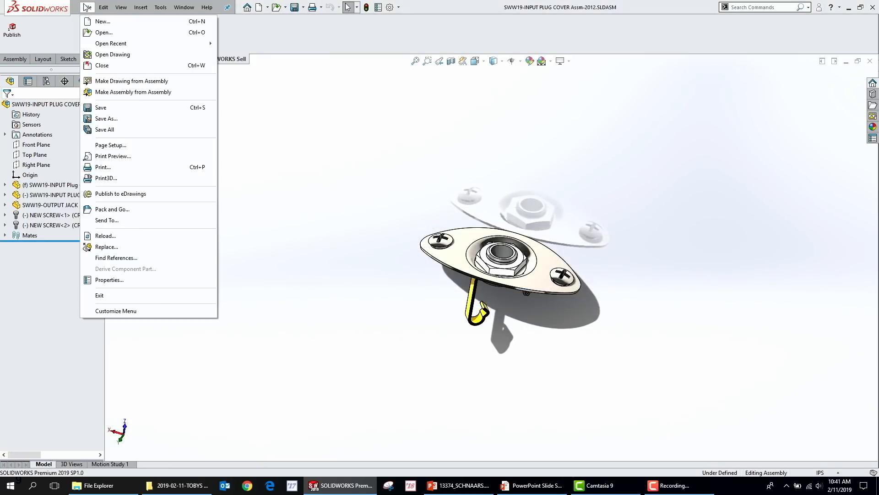
{"action": "left_click", "coordinate": [124, 209]}
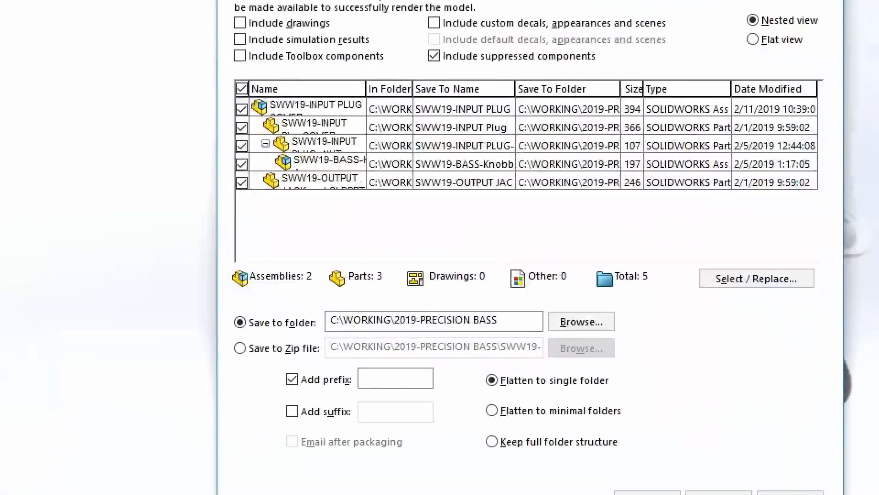
{"action": "left_click_drag", "start_coordinate": [221, 211], "coordinate": [350, 231]}
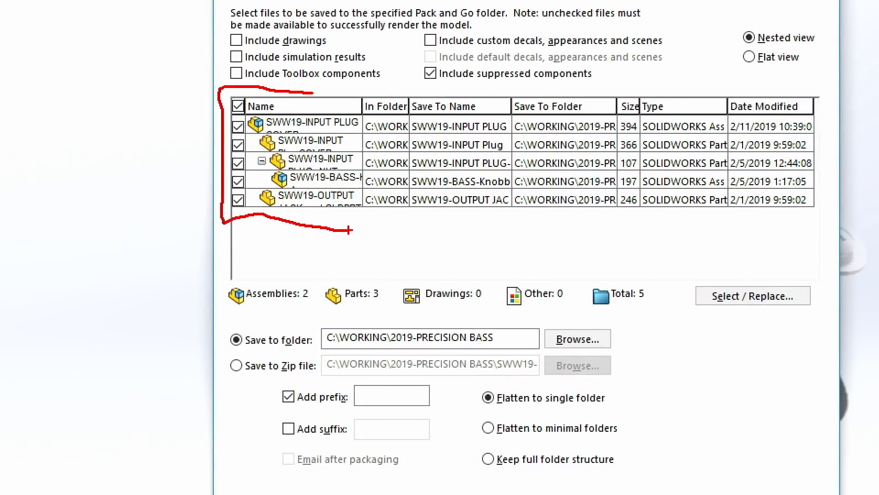
{"action": "mouse_move", "coordinate": [247, 68]}
{"action": "left_mouse_down"}
{"action": "mouse_move", "coordinate": [221, 70]}
{"action": "mouse_move", "coordinate": [268, 79]}
{"action": "mouse_move", "coordinate": [231, 69]}
{"action": "left_mouse_up"}
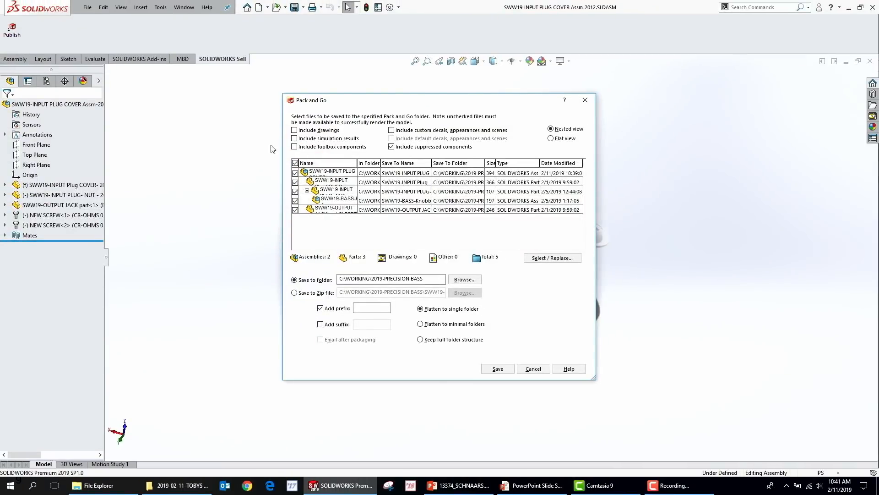
{"action": "left_click", "coordinate": [298, 147]}
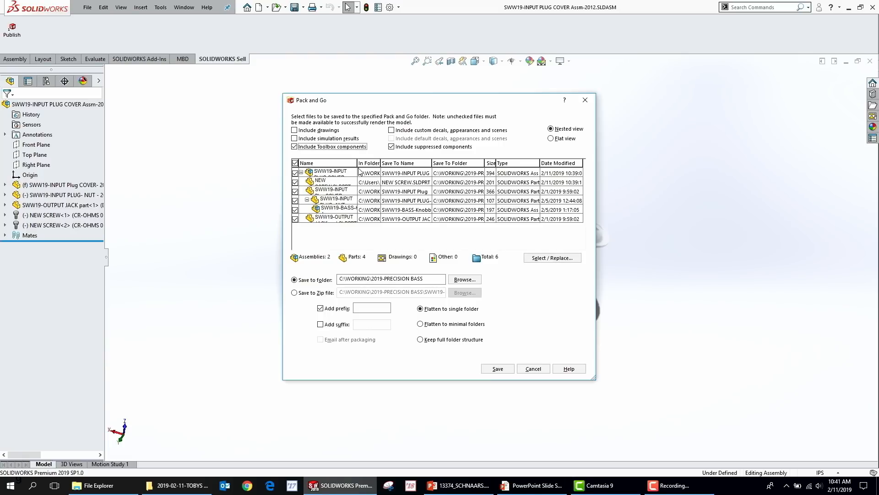
{"action": "left_click_drag", "start_coordinate": [359, 164], "coordinate": [461, 172]}
{"action": "left_click", "coordinate": [302, 144]}
{"action": "left_click", "coordinate": [300, 146]}
{"action": "left_click", "coordinate": [300, 146]}
{"action": "left_click", "coordinate": [300, 146]}
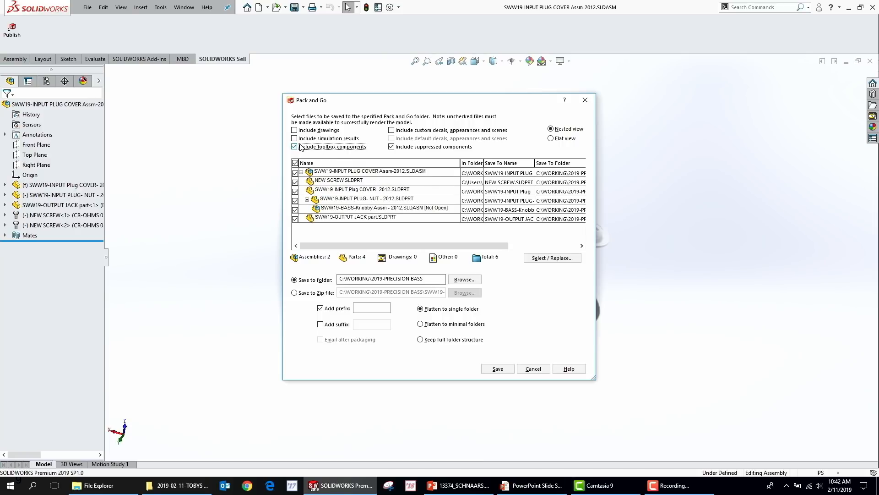
{"action": "left_click", "coordinate": [300, 146]}
{"action": "left_click", "coordinate": [531, 368]}
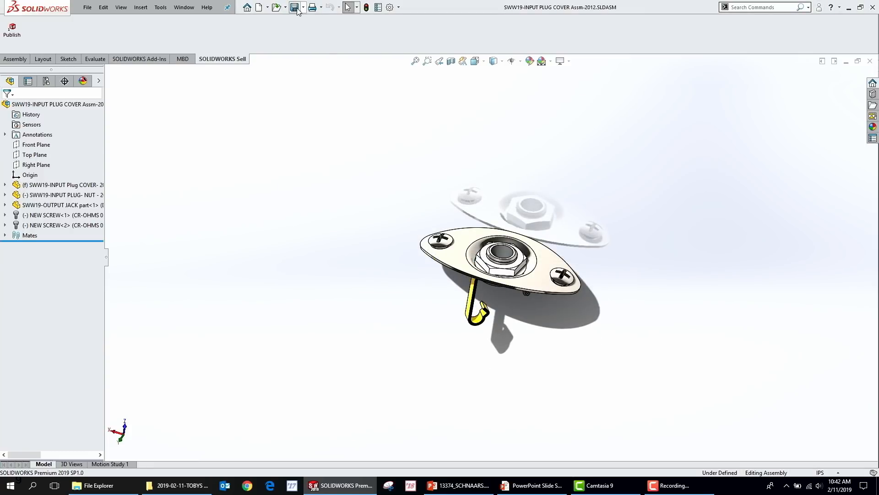
Step: Close the assembly and browse in File Explorer to C:\Program Files\SOLIDWORKS 2019\SOLIDWORKS\Toolbox\data utilities
{"action": "left_click", "coordinate": [869, 61]}
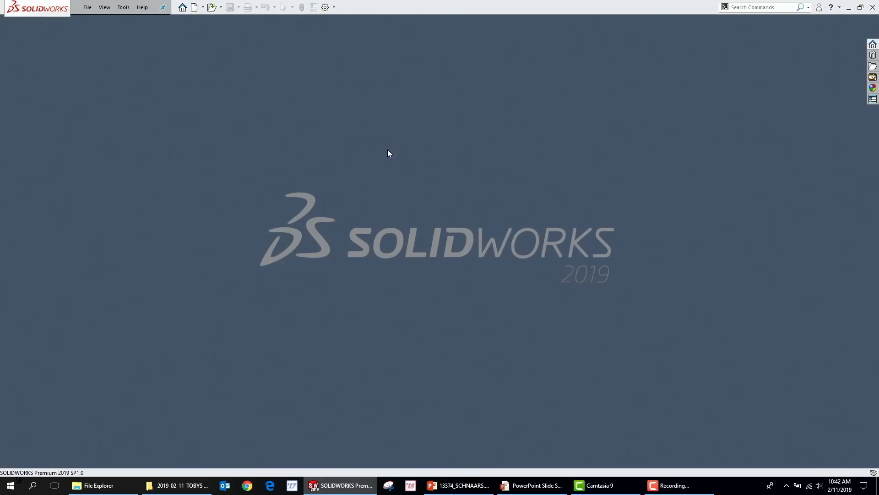
{"action": "key", "text": "super+e"}
{"action": "scroll", "coordinate": [120, 233], "scroll_direction": "down", "scroll_amount": 2}
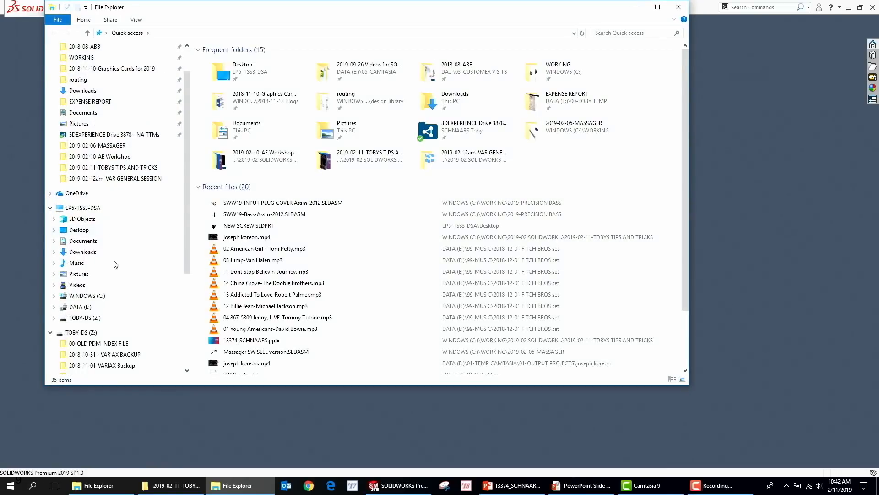
{"action": "left_click", "coordinate": [98, 298]}
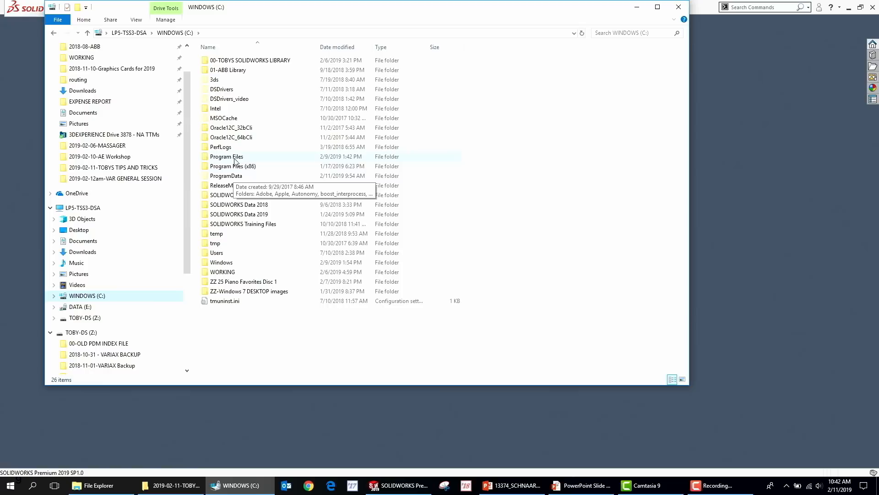
{"action": "double_click", "coordinate": [228, 157]}
{"action": "scroll", "coordinate": [282, 197], "scroll_direction": "down", "scroll_amount": 7}
{"action": "scroll", "coordinate": [277, 256], "scroll_direction": "down", "scroll_amount": 1}
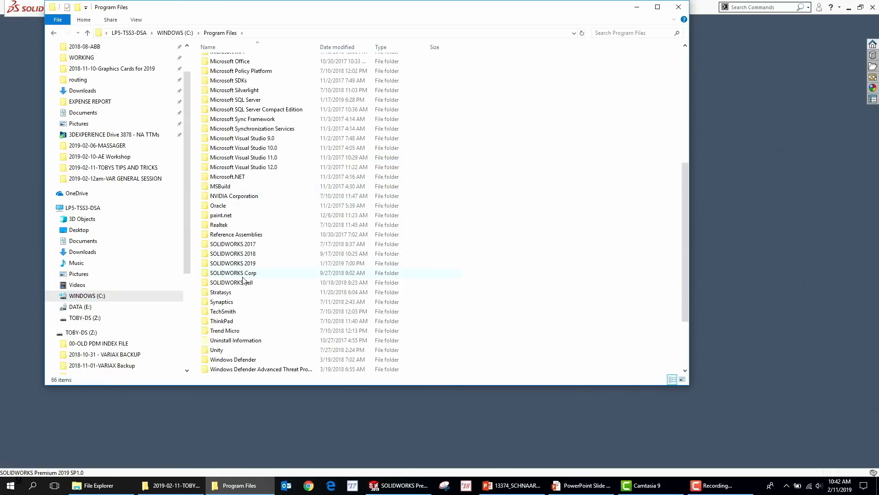
{"action": "double_click", "coordinate": [242, 264]}
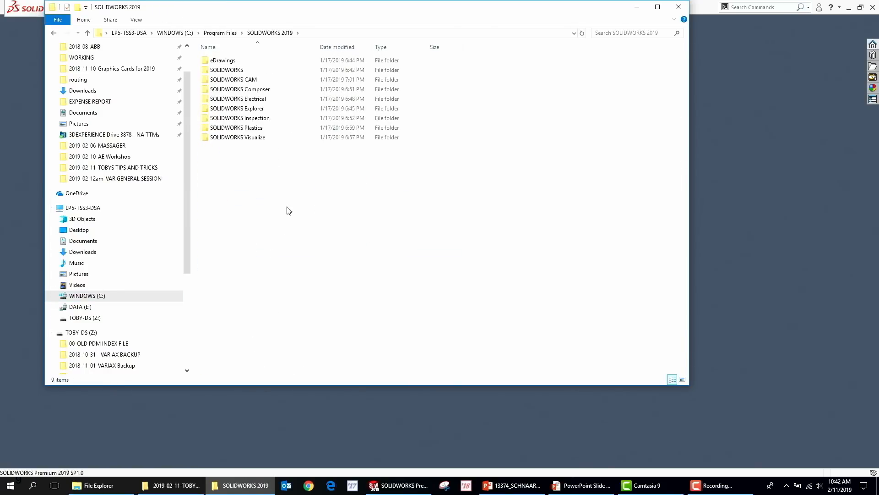
{"action": "double_click", "coordinate": [226, 71]}
{"action": "scroll", "coordinate": [249, 243], "scroll_direction": "down", "scroll_amount": 5}
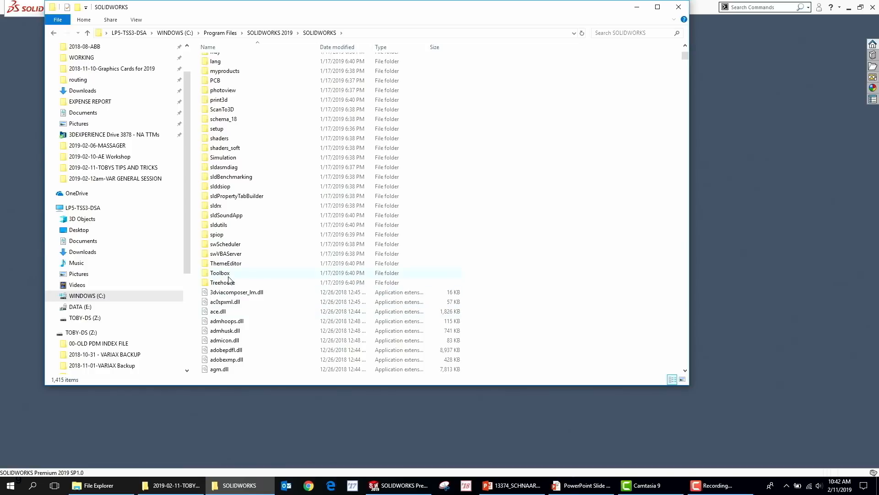
{"action": "double_click", "coordinate": [228, 277]}
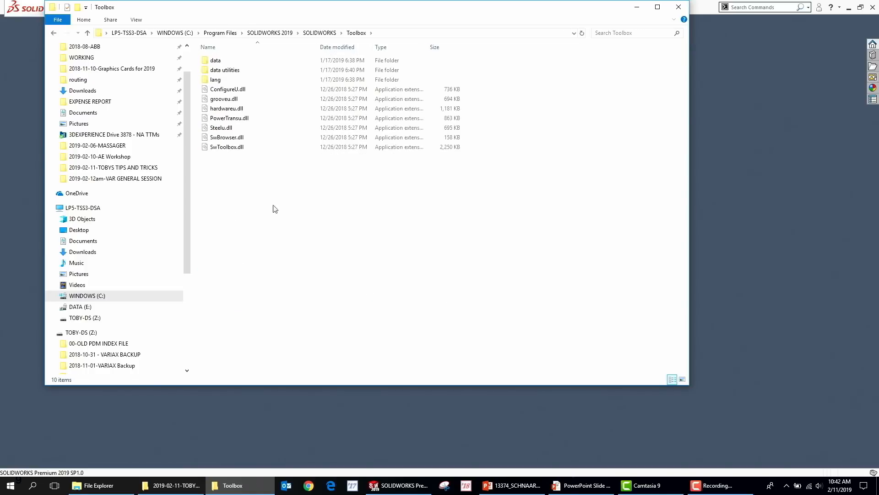
{"action": "double_click", "coordinate": [231, 71]}
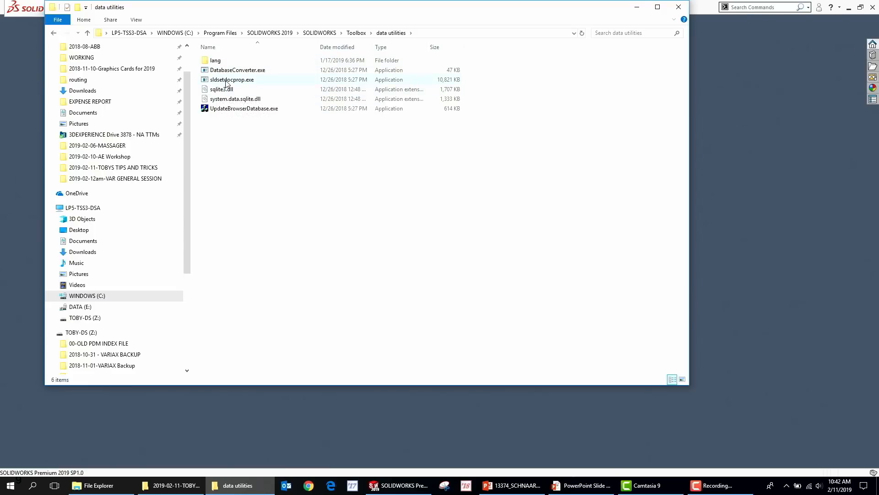
Step: Launch sldsetdocprop.exe and add NEW SCREW.SLDPRT from the Desktop to its list of files
{"action": "double_click", "coordinate": [229, 80]}
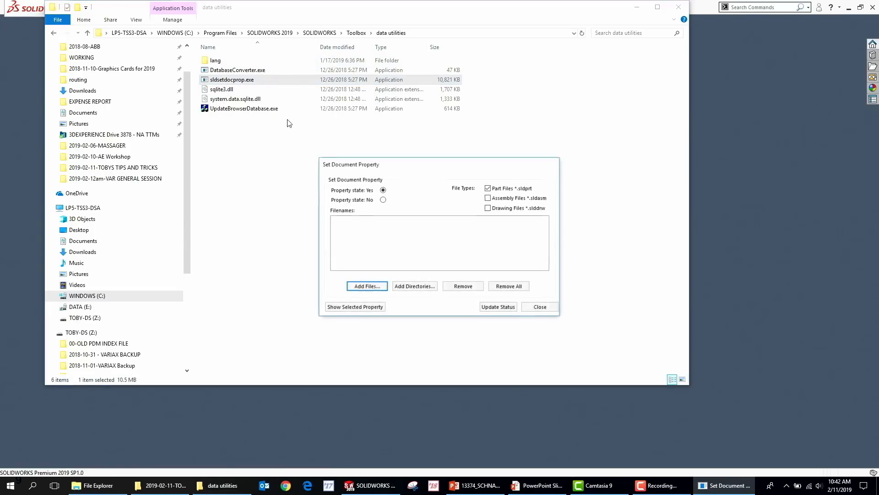
{"action": "left_click", "coordinate": [376, 287]}
{"action": "scroll", "coordinate": [361, 235], "scroll_direction": "up", "scroll_amount": 5}
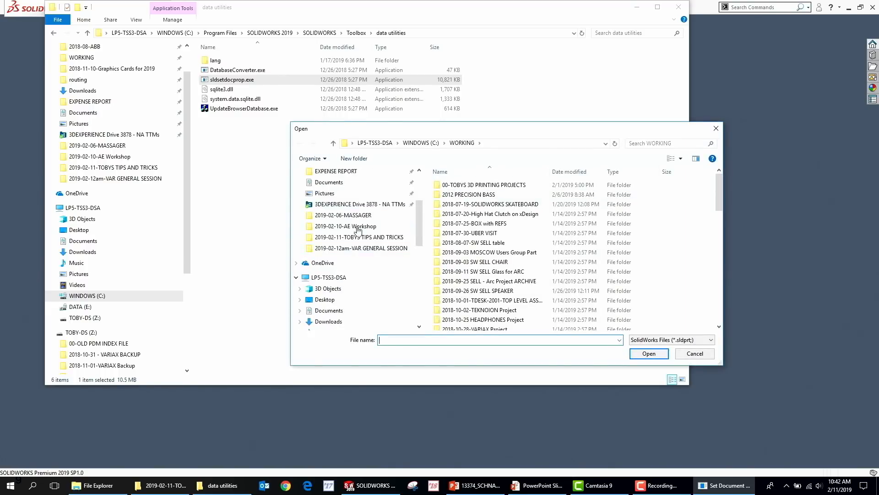
{"action": "left_click", "coordinate": [322, 191]}
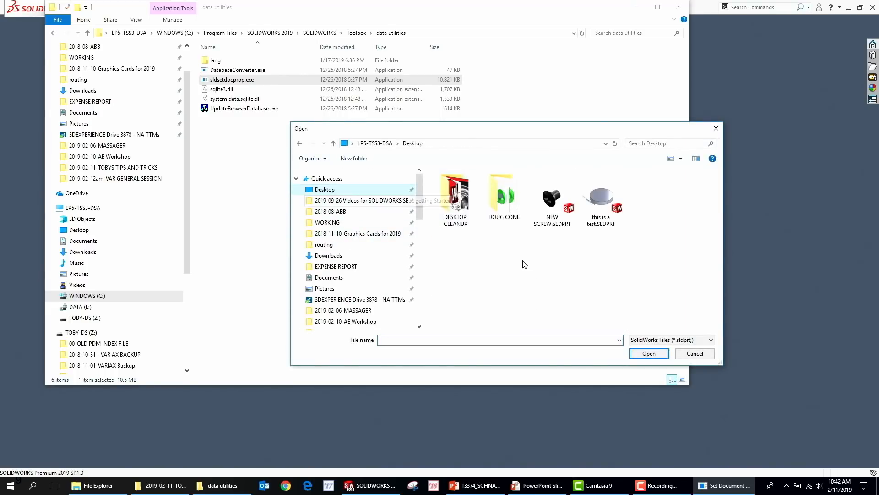
{"action": "double_click", "coordinate": [552, 197]}
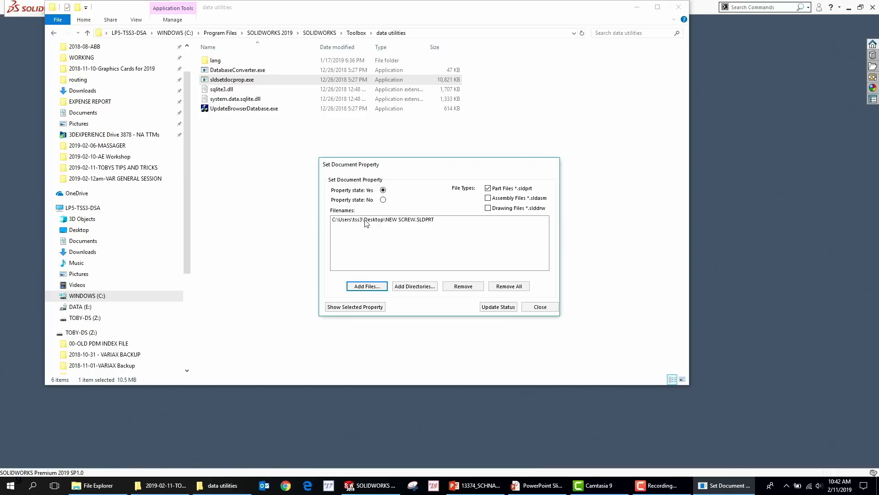
Step: Check the IsToolboxPart property of NEW SCREW.SLDPRT in the Set Document Property utility and dismiss the message
{"action": "left_click", "coordinate": [381, 220]}
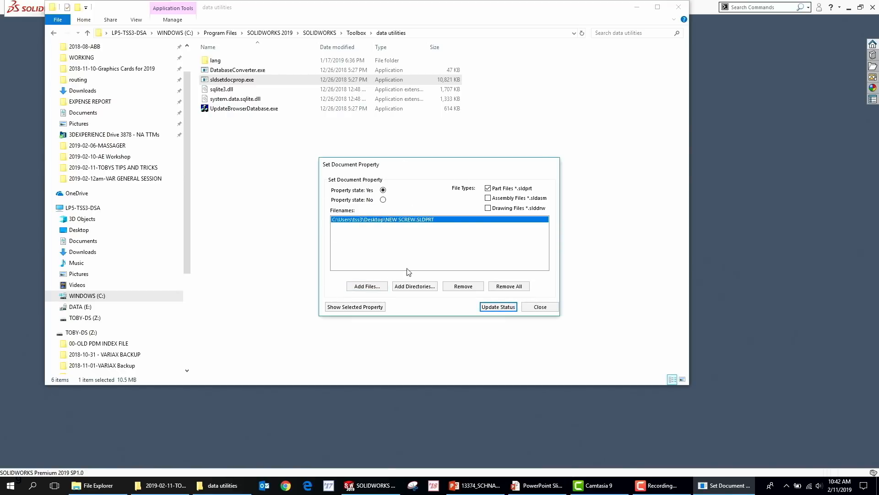
{"action": "left_click", "coordinate": [372, 307]}
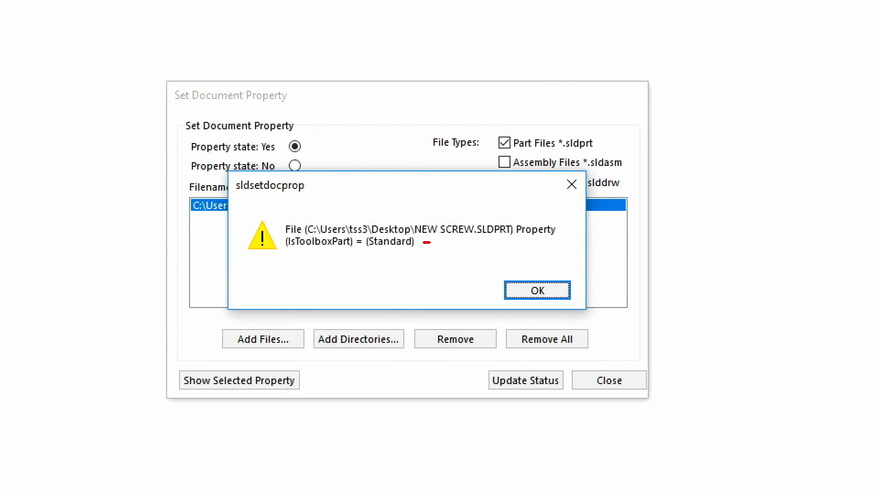
{"action": "left_click_drag", "start_coordinate": [427, 241], "coordinate": [509, 249]}
{"action": "left_click_drag", "start_coordinate": [380, 253], "coordinate": [449, 259]}
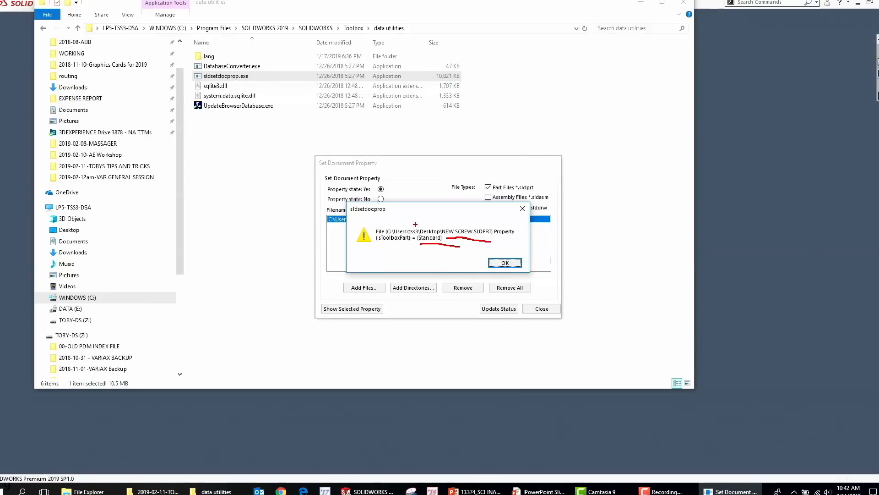
{"action": "left_click", "coordinate": [522, 210]}
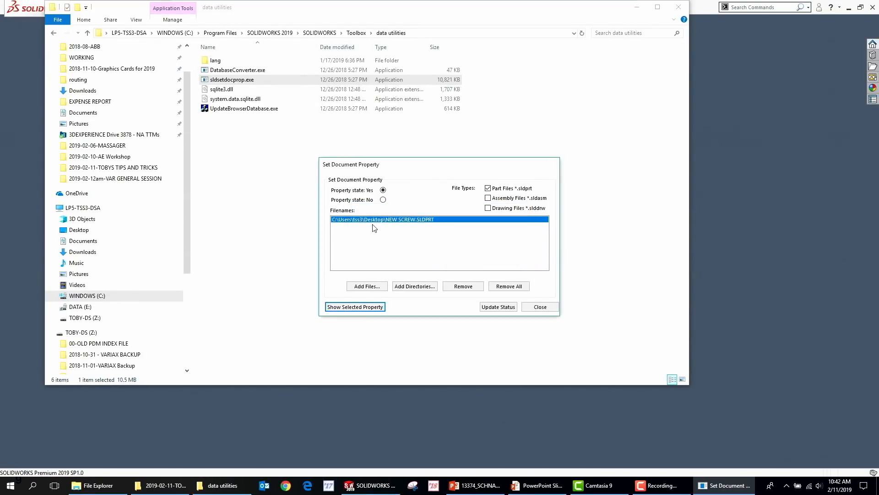
Step: Set the Toolbox property state of NEW SCREW.SLDPRT to No, update its status, check the property, and close the utility
{"action": "left_click", "coordinate": [382, 199]}
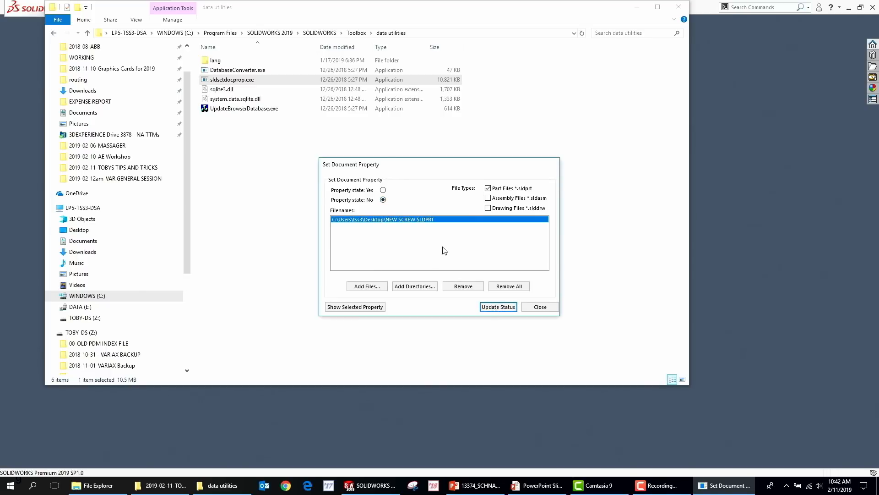
{"action": "left_click", "coordinate": [368, 306]}
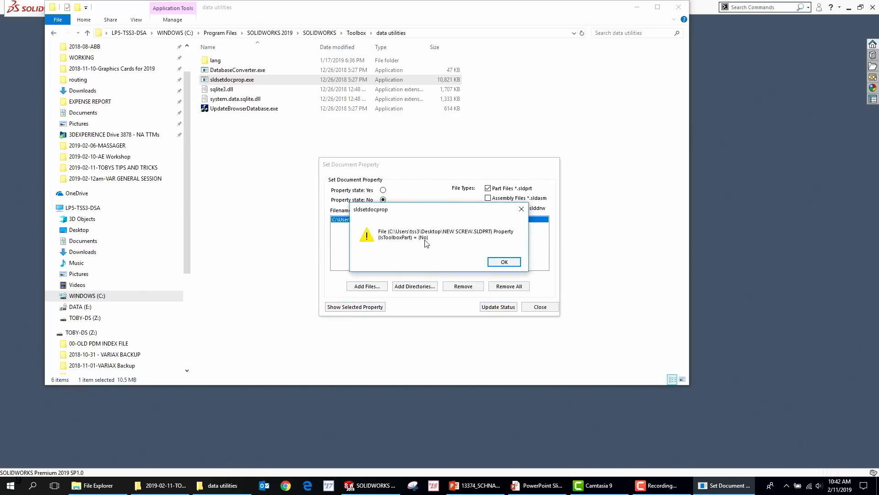
{"action": "left_click", "coordinate": [519, 263]}
{"action": "left_click", "coordinate": [540, 307]}
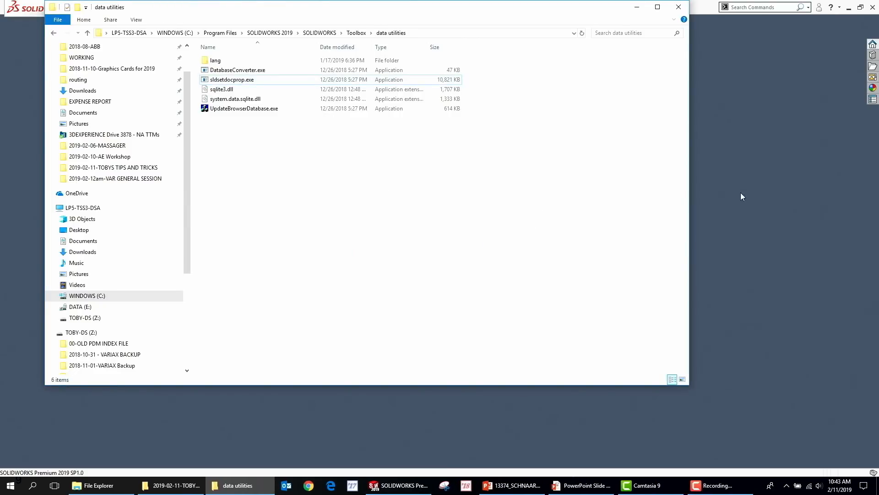
Step: Return to SOLIDWORKS, reopen SWW19-INPUT PLUG COVER Assm-2012, and examine the NEW SCREW component icons in the feature tree
{"action": "left_click", "coordinate": [740, 192]}
{"action": "left_click", "coordinate": [307, 192]}
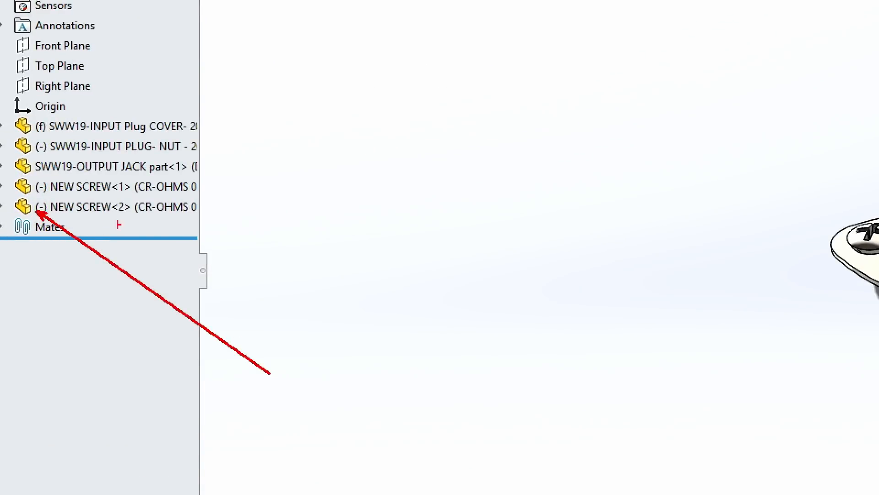
{"action": "left_click_drag", "start_coordinate": [46, 188], "coordinate": [257, 284]}
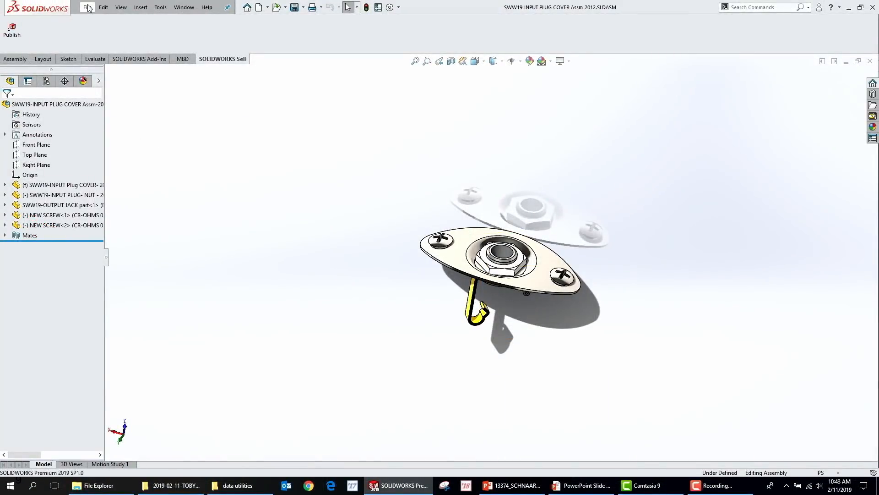
Step: Examine the assembly's Pack and Go file list with Toolbox components excluded, widening the Name column, and close without packing
{"action": "left_click", "coordinate": [87, 7]}
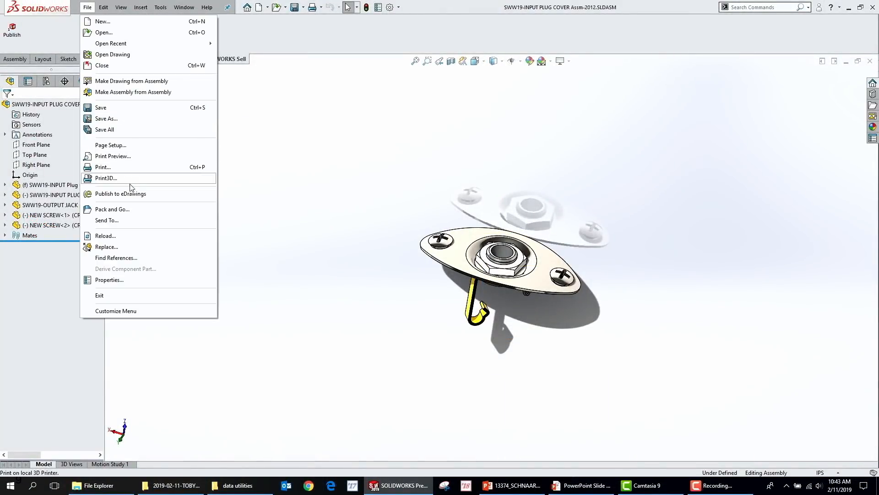
{"action": "left_click", "coordinate": [132, 210]}
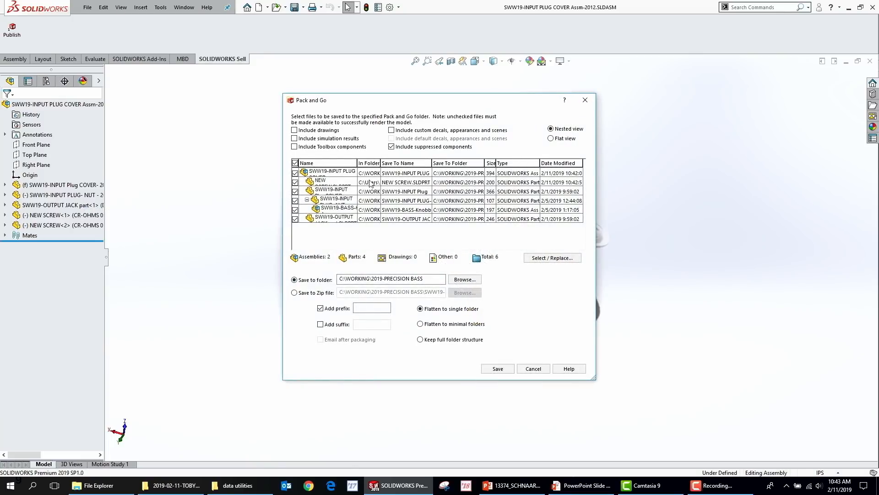
{"action": "left_click_drag", "start_coordinate": [358, 163], "coordinate": [490, 163]}
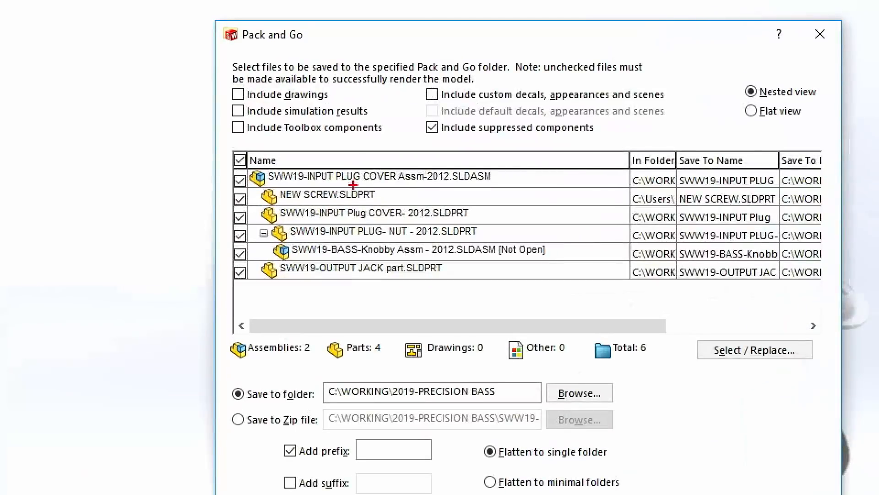
{"action": "left_click_drag", "start_coordinate": [360, 194], "coordinate": [432, 286], "text": "ctrl+shift"}
{"action": "left_click_drag", "start_coordinate": [256, 139], "coordinate": [312, 148], "text": "ctrl+shift"}
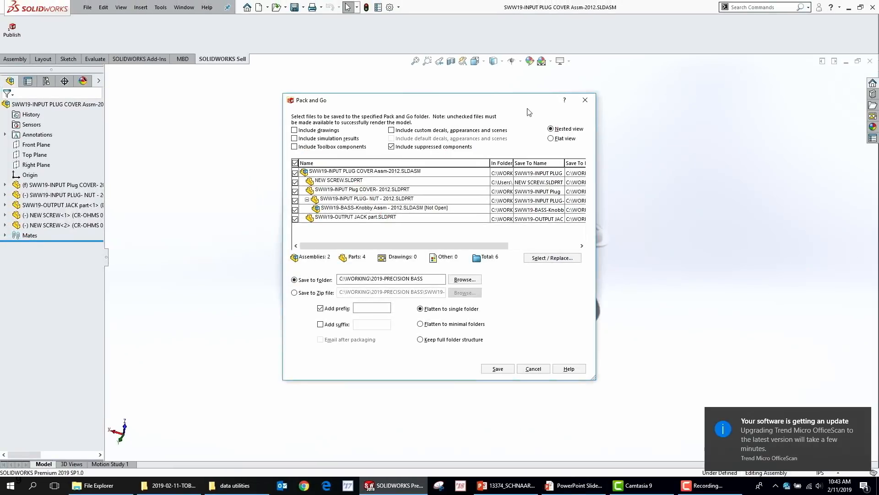
{"action": "left_click", "coordinate": [586, 100]}
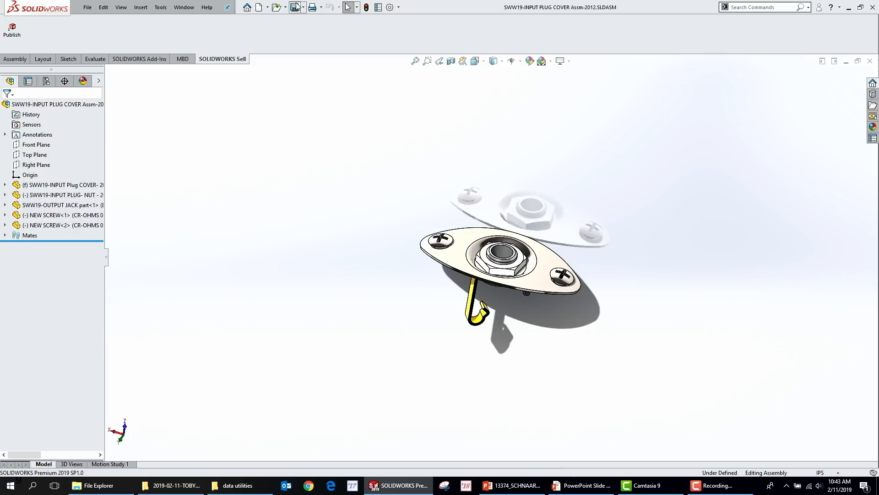
Step: Close the input plug cover assembly and open SWW19-Bass-Assm-2012.SLDASM
{"action": "left_click", "coordinate": [869, 62]}
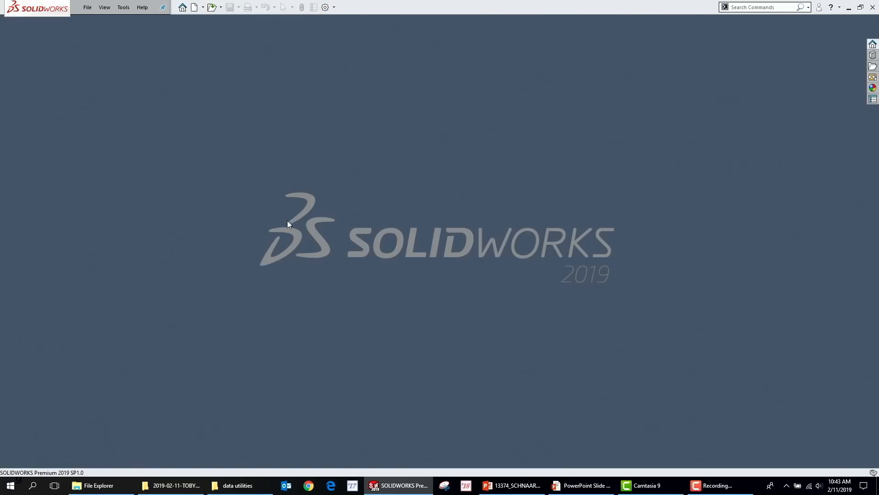
{"action": "left_click", "coordinate": [372, 190]}
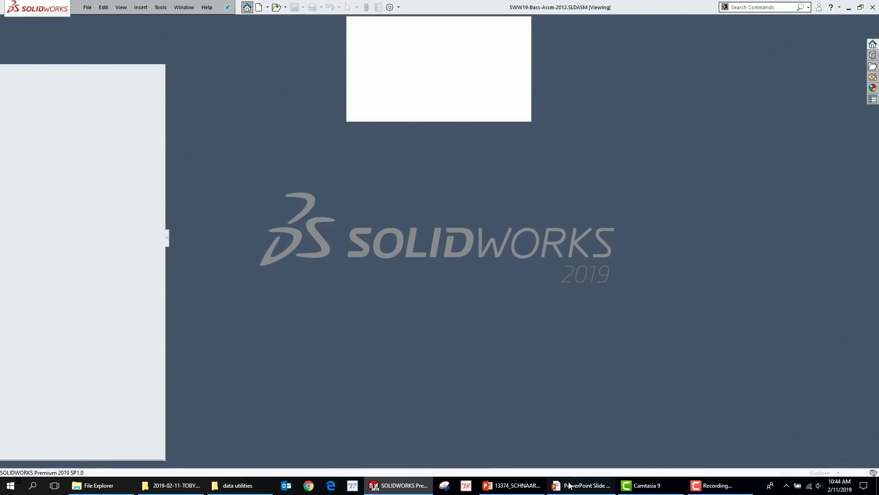
Step: Switch to the PowerPoint slide on hiding and showing in an assembly, and return to SOLIDWORKS
{"action": "left_click", "coordinate": [604, 488]}
{"action": "left_click", "coordinate": [204, 289]}
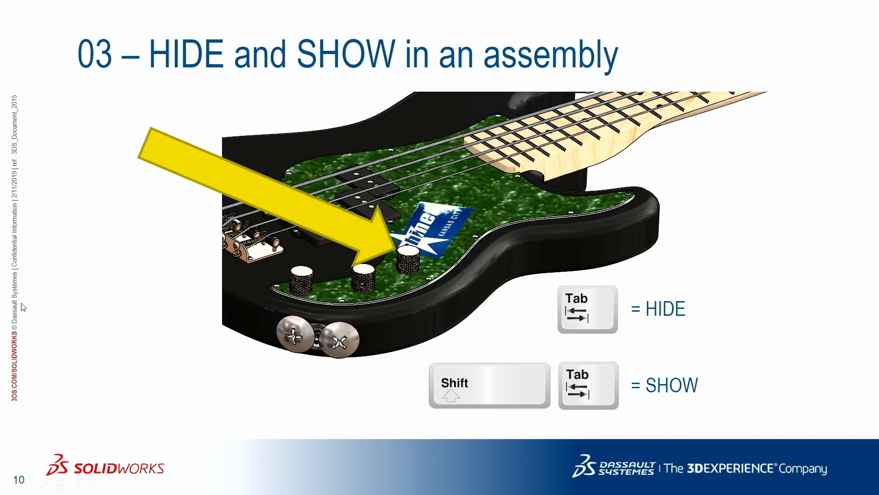
{"action": "key", "text": "alt+Tab"}
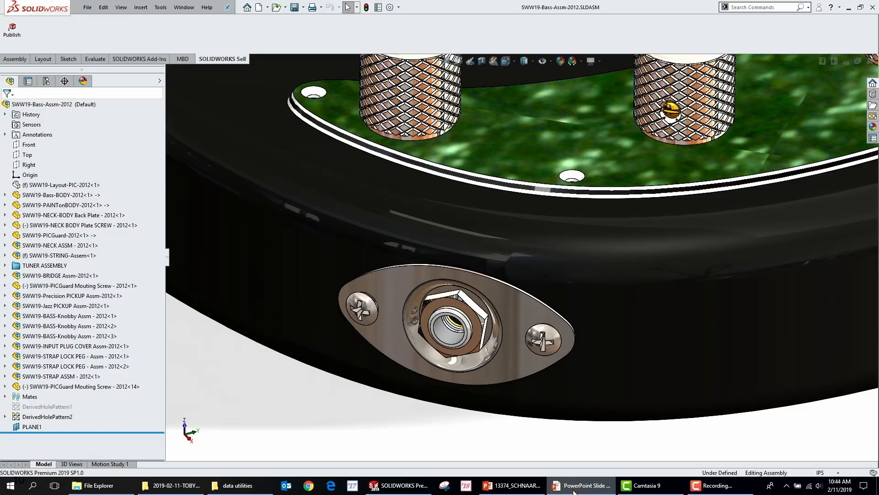
{"action": "left_click", "coordinate": [848, 8]}
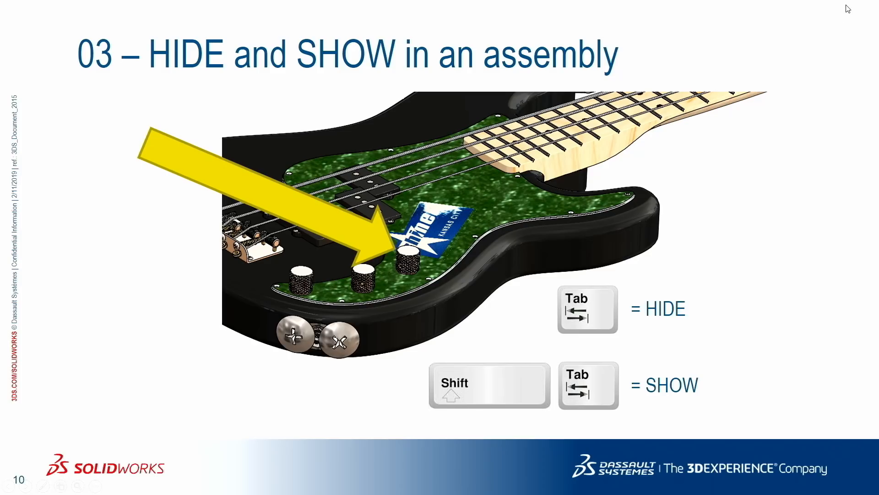
{"action": "key", "text": "super"}
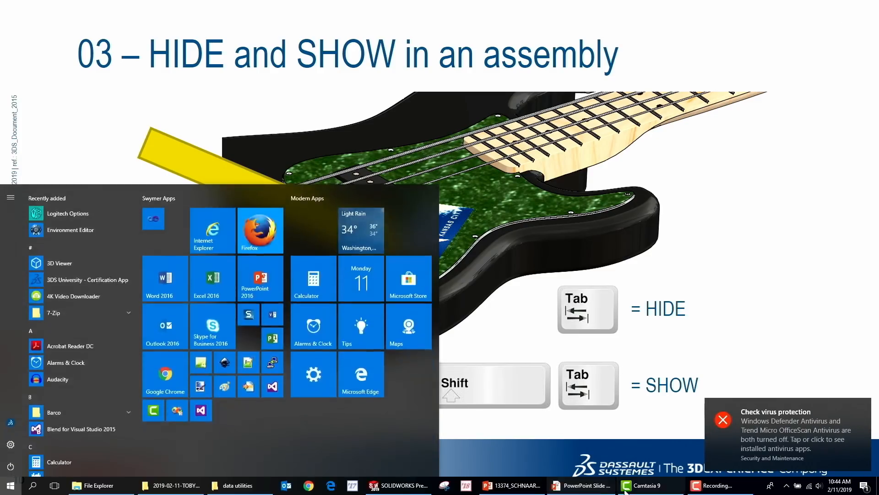
{"action": "left_click", "coordinate": [419, 487]}
Step: Hide the base knob nearest the shine logo on the bass and show it again
{"action": "scroll", "coordinate": [698, 170], "scroll_direction": "up", "scroll_amount": 3}
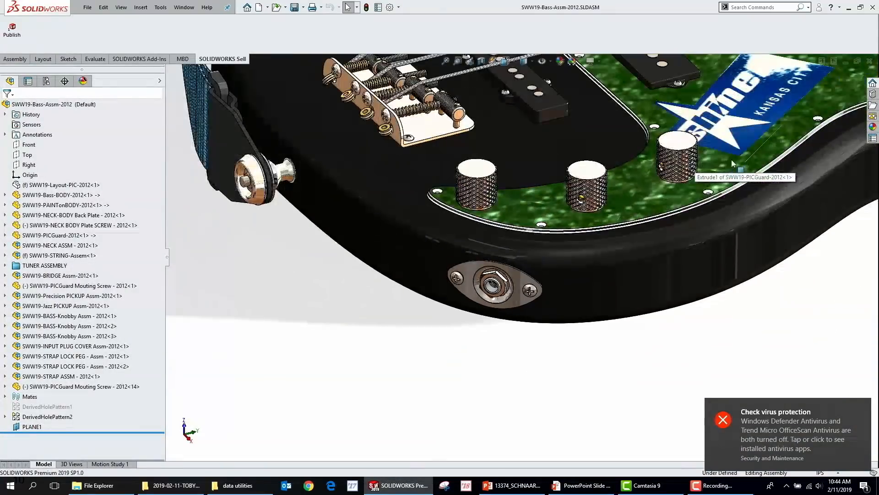
{"action": "scroll", "coordinate": [720, 162], "scroll_direction": "down", "scroll_amount": 3}
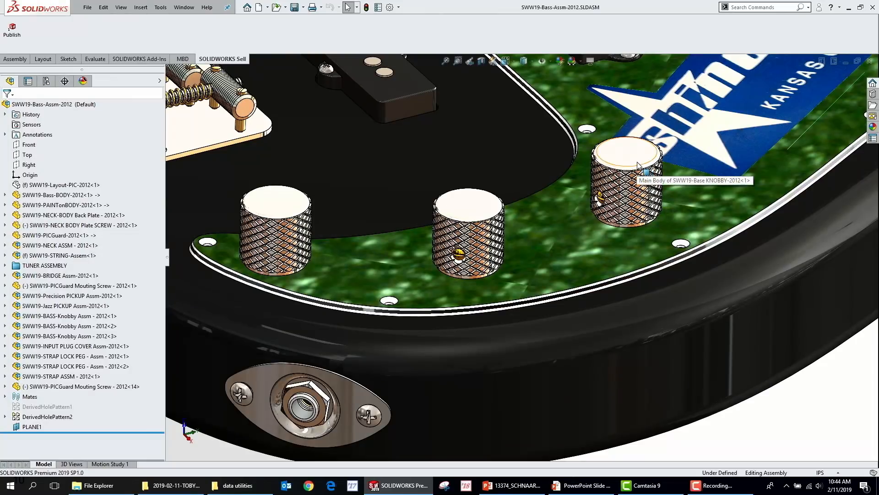
{"action": "key", "text": "Tab"}
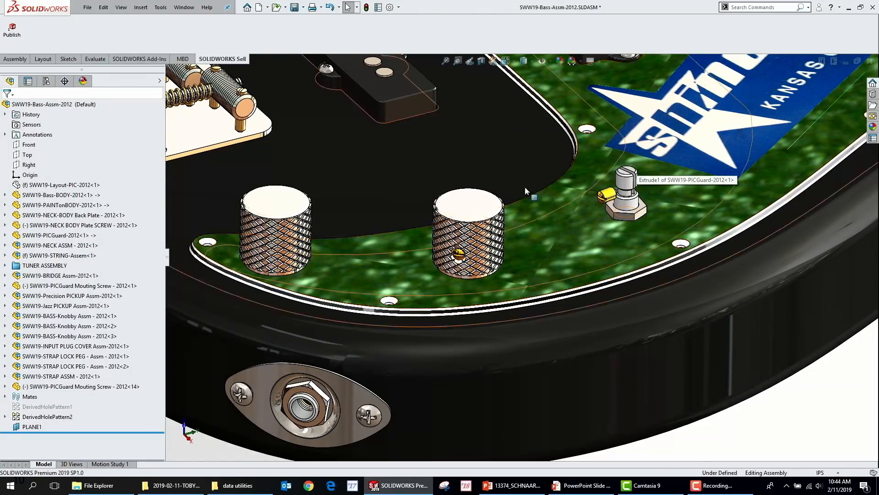
{"action": "key", "text": "shift+Tab"}
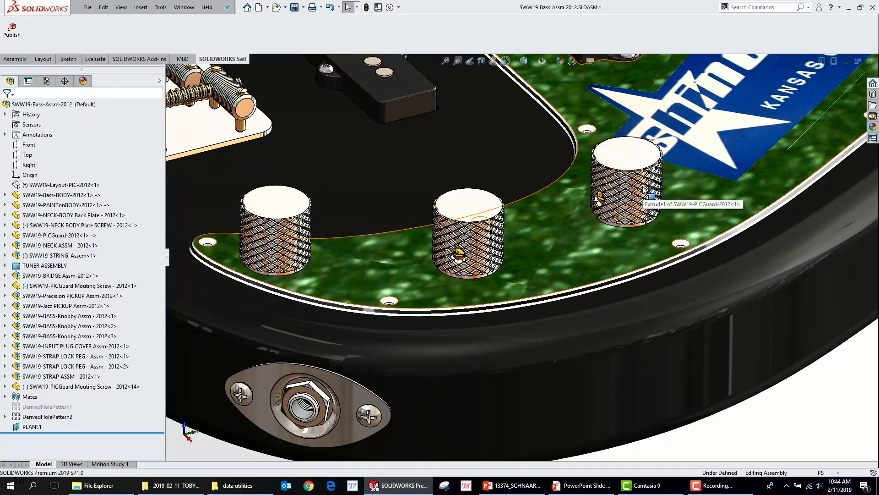
Step: Select the knob nearest the shine logo, apply Hide Components to it, and restore its display
{"action": "scroll", "coordinate": [644, 198], "scroll_direction": "up", "scroll_amount": 4}
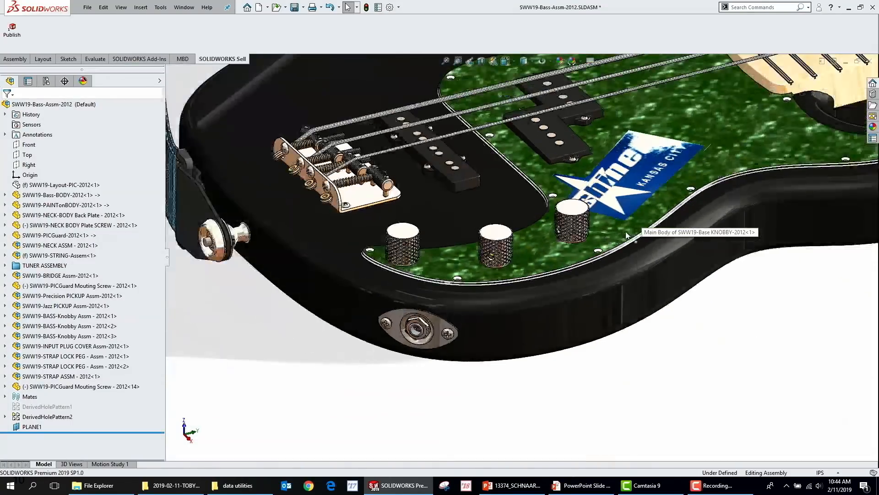
{"action": "scroll", "coordinate": [626, 235], "scroll_direction": "down", "scroll_amount": 4}
{"action": "left_click", "coordinate": [512, 195]}
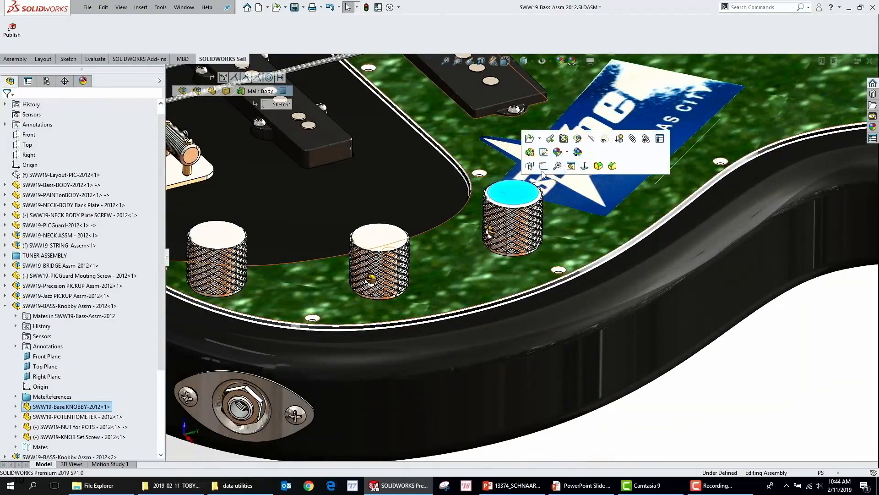
{"action": "left_click", "coordinate": [592, 139]}
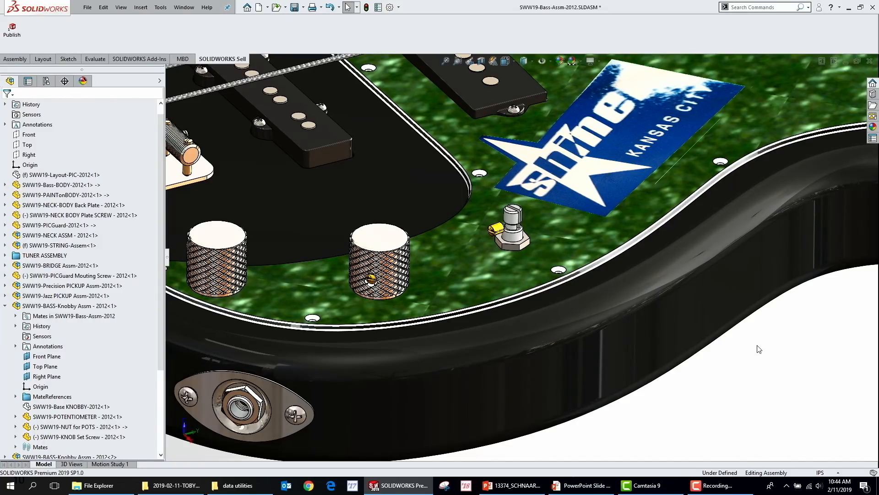
{"action": "key", "text": "shift+Tab"}
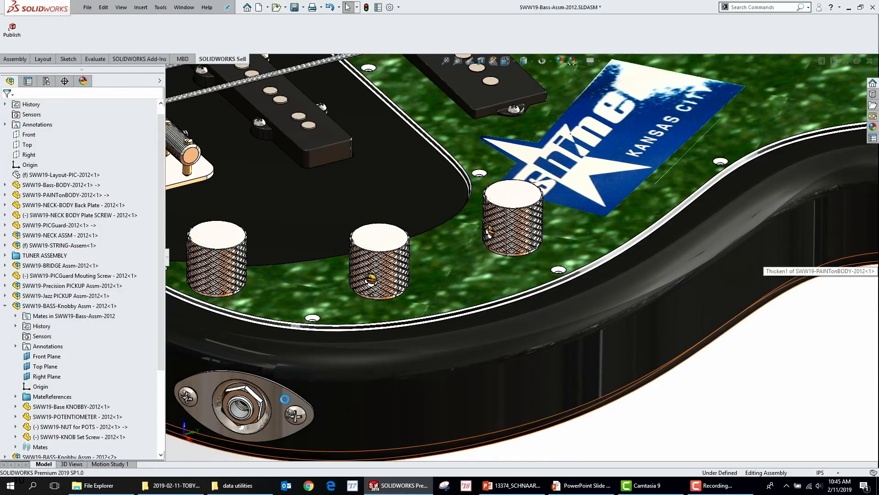
Step: Open the input plug cover part in its own window from the bass assembly, and close it again
{"action": "left_click", "coordinate": [283, 394]}
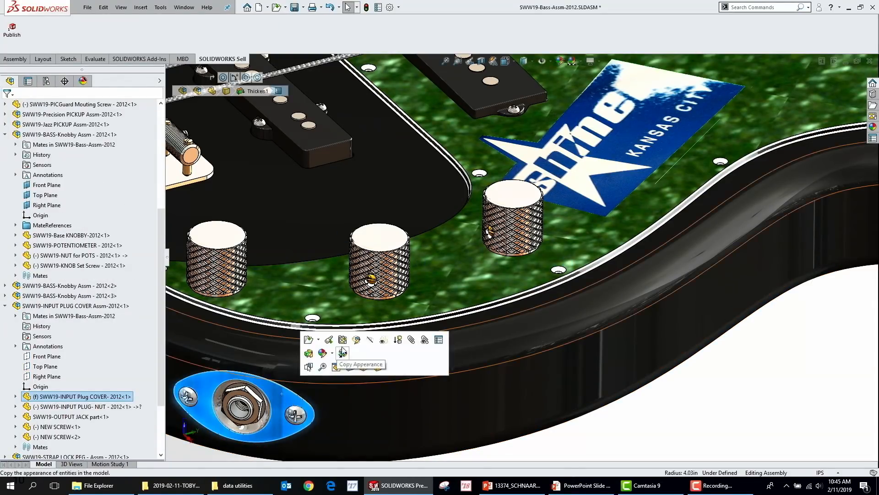
{"action": "left_click", "coordinate": [309, 340]}
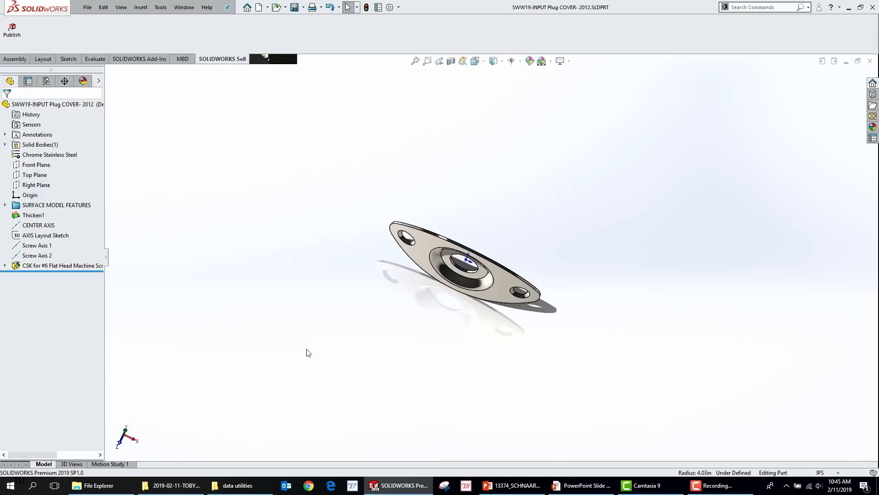
{"action": "left_click", "coordinate": [870, 63]}
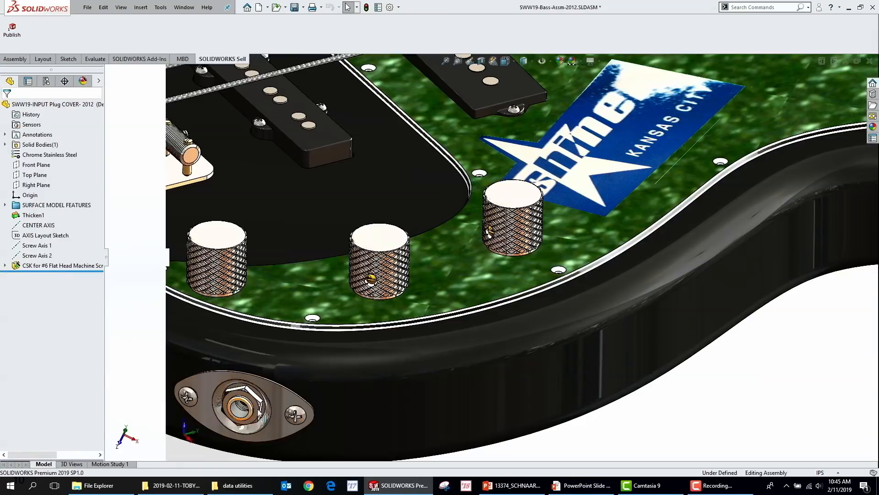
Step: Open the input plug cover subassembly from the bass assembly and make a drawing from it on an A (ANSI) Landscape sheet
{"action": "left_click", "coordinate": [284, 394]}
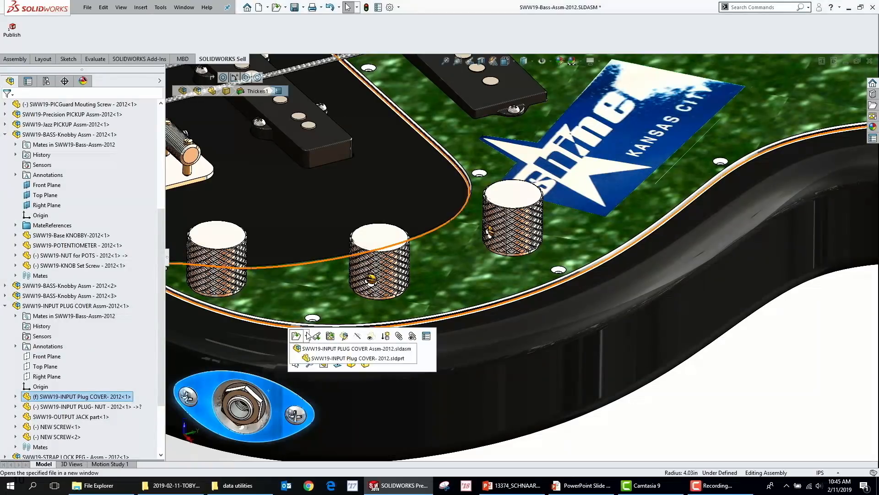
{"action": "left_click", "coordinate": [308, 347]}
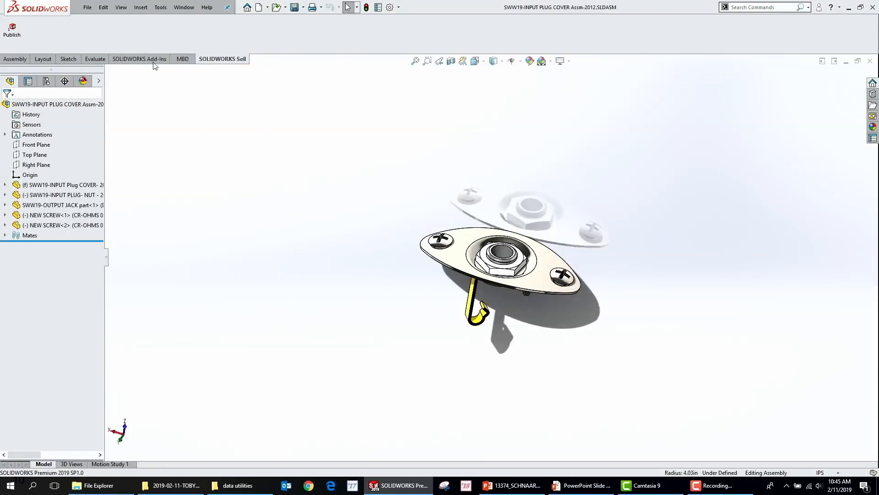
{"action": "left_click", "coordinate": [90, 8]}
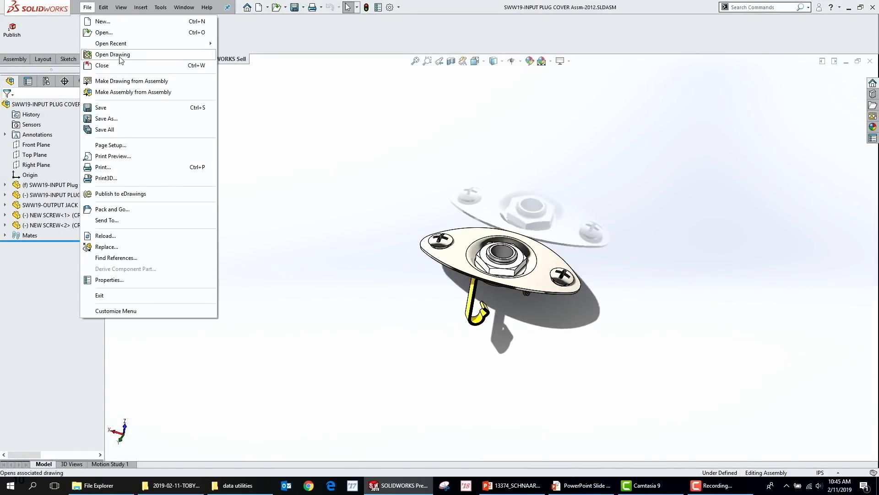
{"action": "left_click", "coordinate": [120, 81]}
{"action": "double_click", "coordinate": [185, 175]}
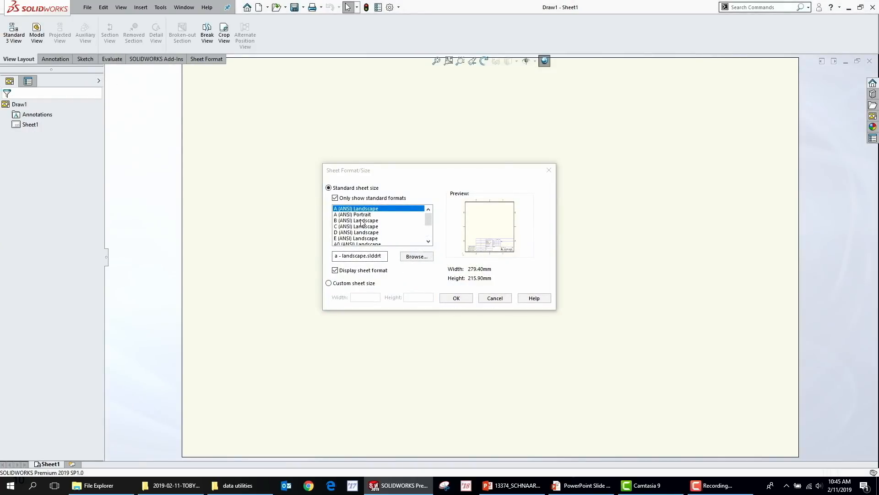
{"action": "double_click", "coordinate": [367, 210]}
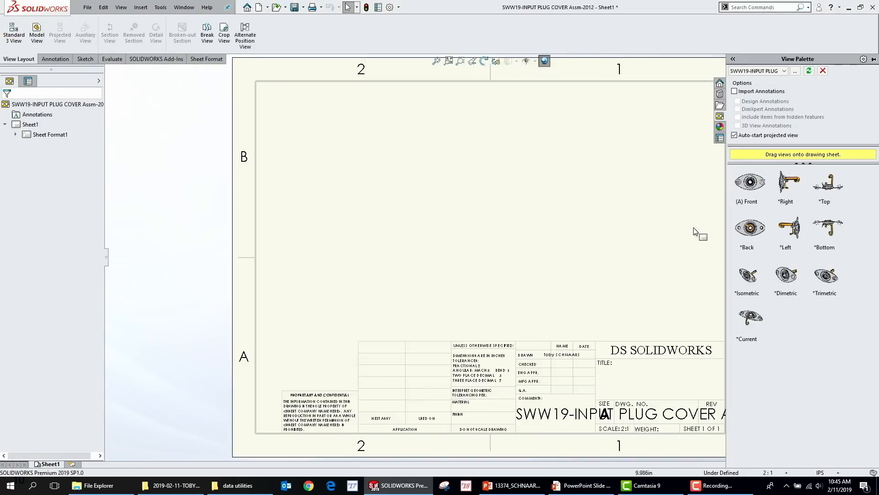
Step: Place the subassembly's front view on the drawing sheet with a projected side view beside it
{"action": "left_click_drag", "start_coordinate": [752, 182], "coordinate": [380, 215]}
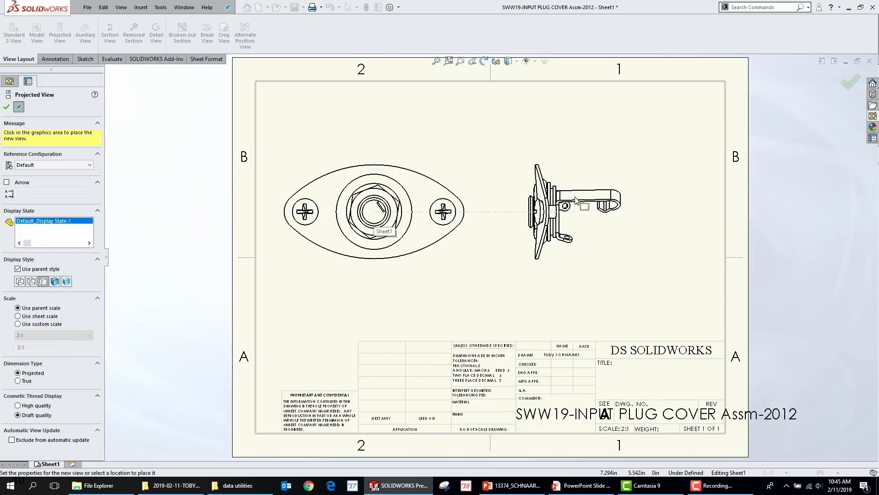
{"action": "left_click", "coordinate": [570, 156]}
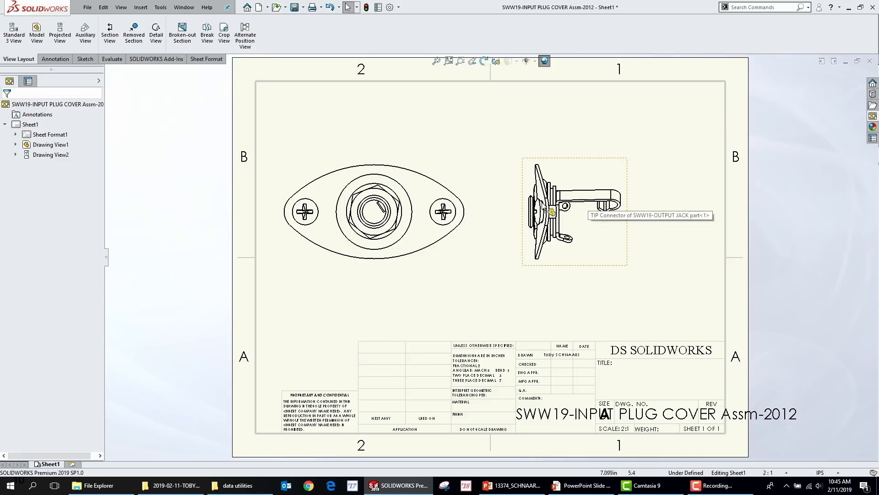
Step: Hide the output jack component in the projected side view, and close the drawing
{"action": "left_click", "coordinate": [586, 201]}
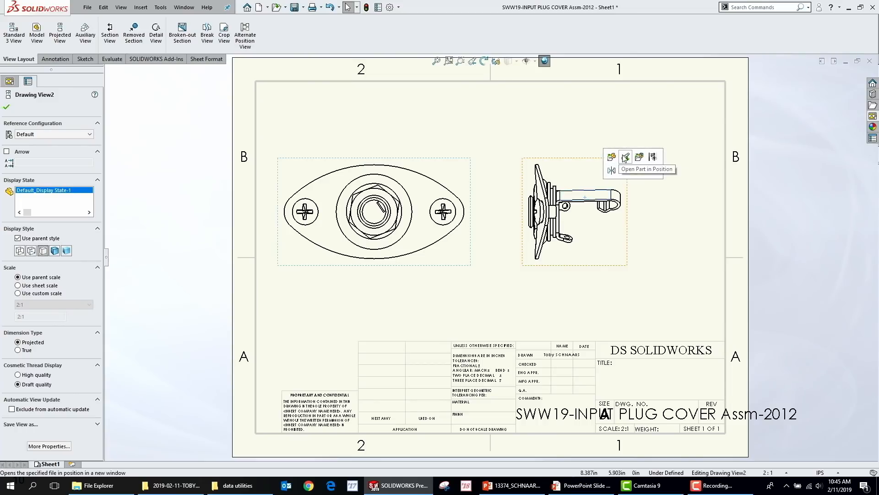
{"action": "right_click", "coordinate": [590, 200]}
{"action": "mouse_move", "coordinate": [654, 235]}
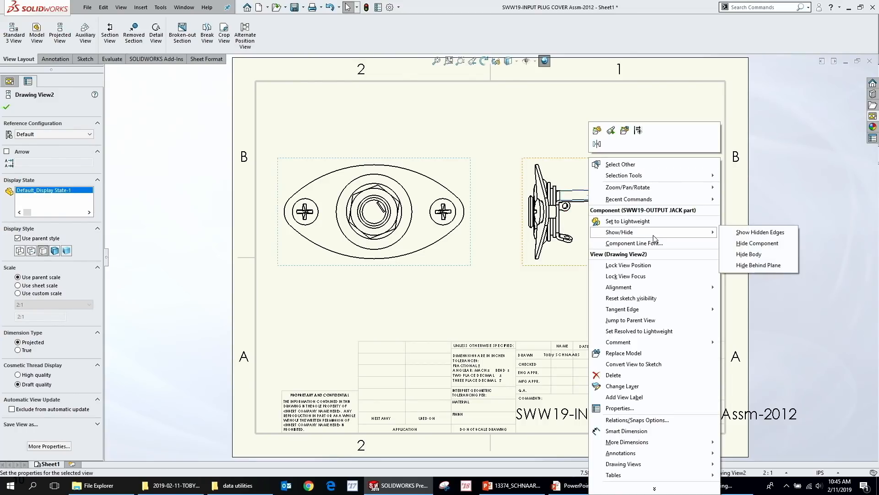
{"action": "left_click", "coordinate": [787, 252]}
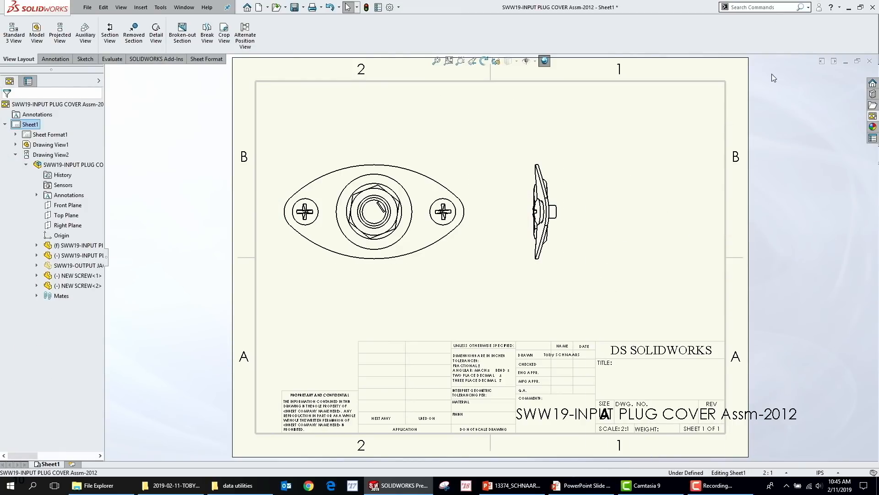
{"action": "left_click", "coordinate": [870, 61]}
{"action": "left_click", "coordinate": [471, 256]}
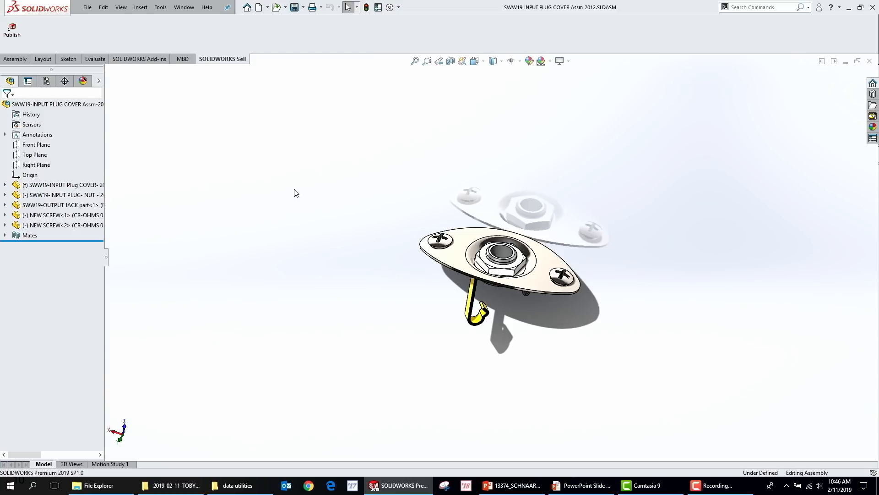
Step: Search the system options for "hide" and turn on Automatically hide components on view creation for drawings
{"action": "left_click", "coordinate": [390, 7]}
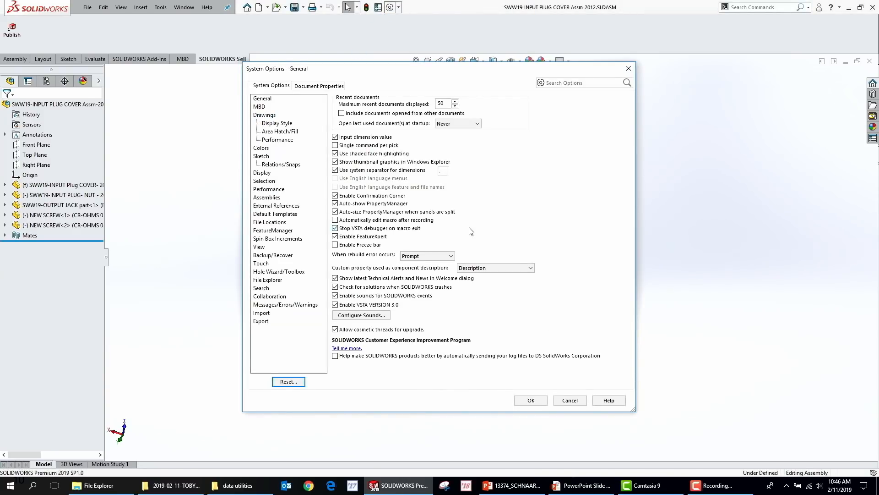
{"action": "left_click", "coordinate": [568, 84]}
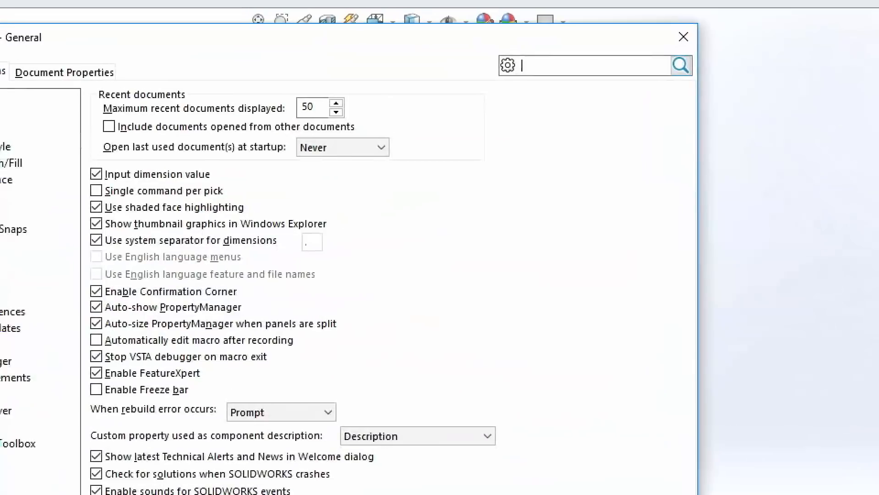
{"action": "mouse_move", "coordinate": [566, 49]}
{"action": "left_mouse_down"}
{"action": "mouse_move", "coordinate": [467, 108]}
{"action": "mouse_move", "coordinate": [719, 44]}
{"action": "mouse_move", "coordinate": [478, 28]}
{"action": "left_mouse_up"}
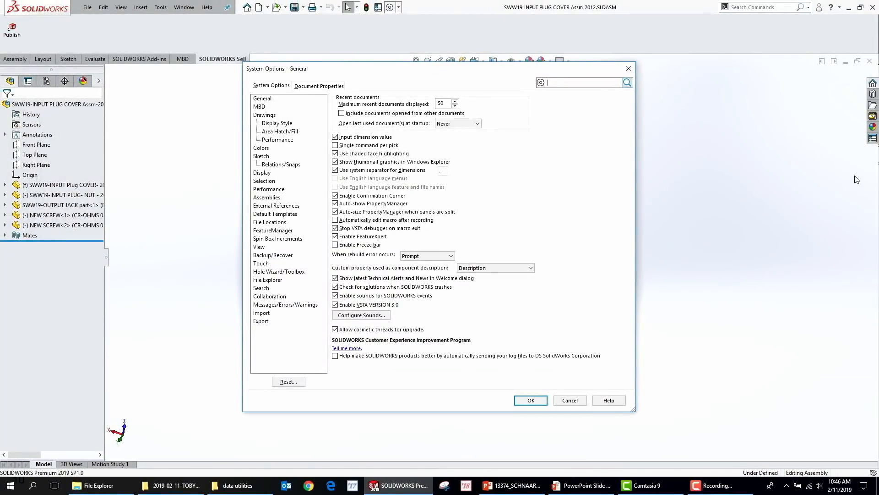
{"action": "type", "text": "hide"}
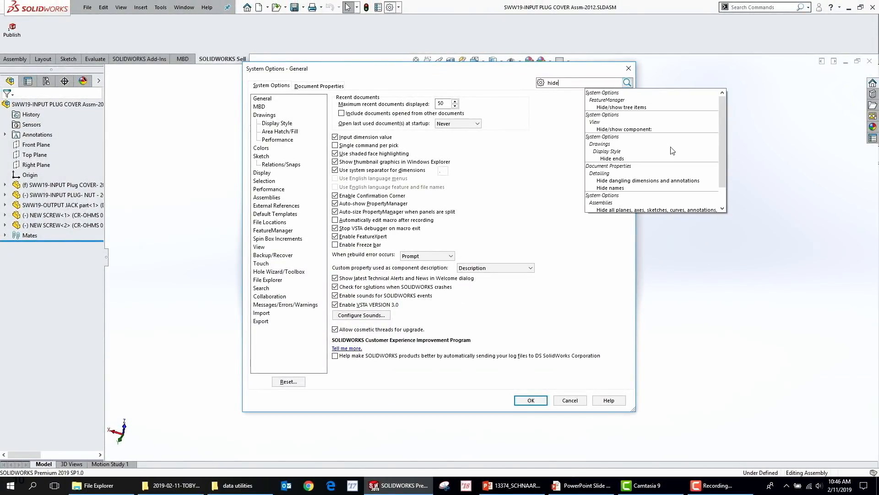
{"action": "left_click_drag", "start_coordinate": [722, 169], "coordinate": [726, 207]}
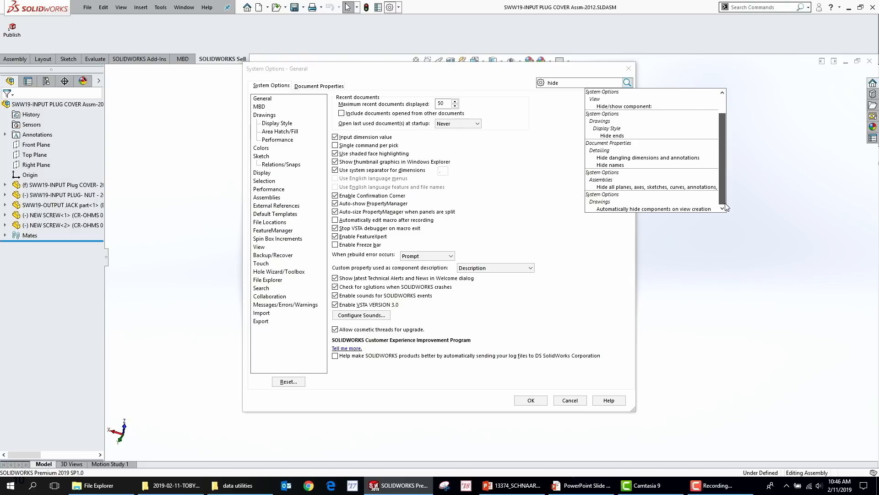
{"action": "left_click", "coordinate": [618, 202]}
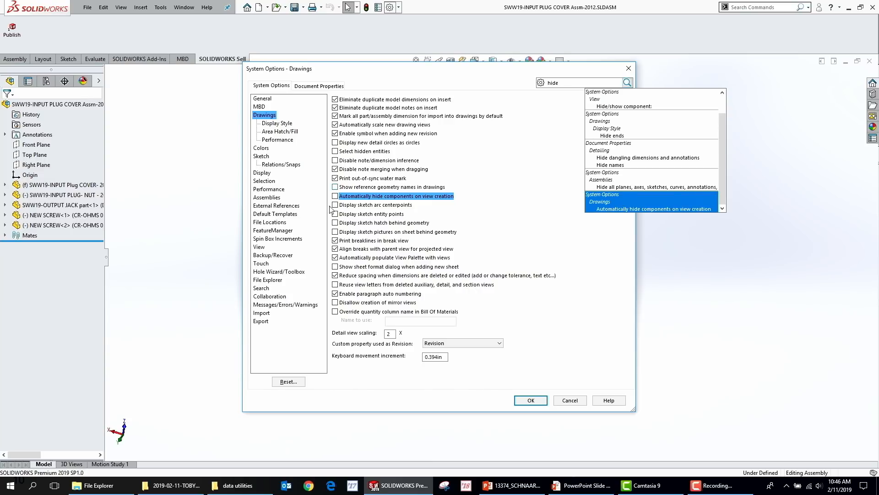
{"action": "left_click", "coordinate": [441, 212]}
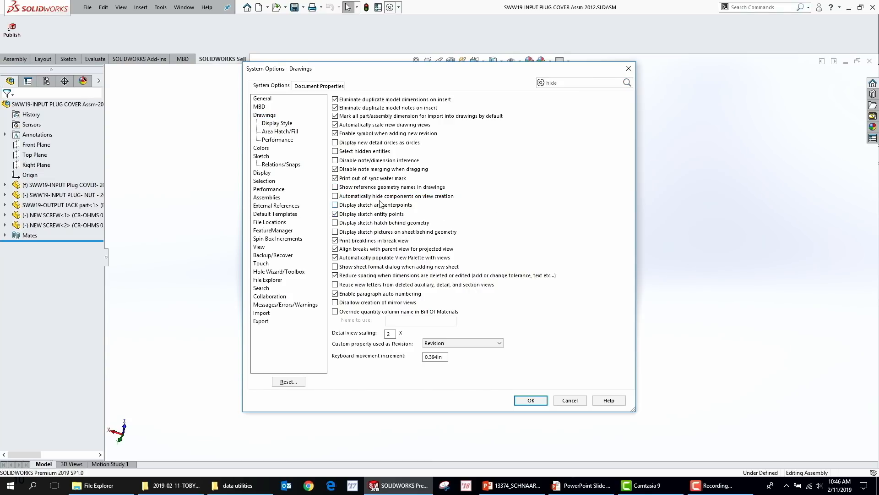
{"action": "left_click", "coordinate": [398, 196]}
{"action": "left_click", "coordinate": [531, 400]}
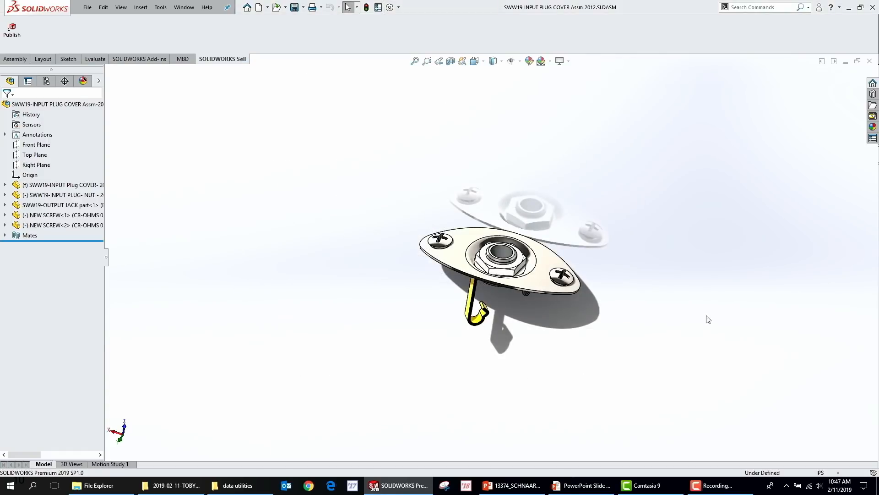
Step: Close the input plug cover subassembly, advance the PowerPoint presentation to the Quick Measure slide, and return to SOLIDWORKS
{"action": "left_click", "coordinate": [870, 61]}
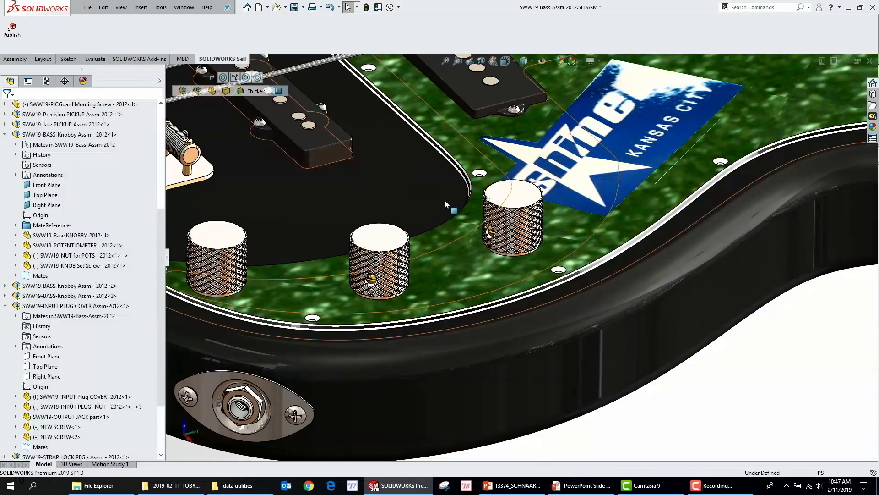
{"action": "left_click", "coordinate": [586, 485]}
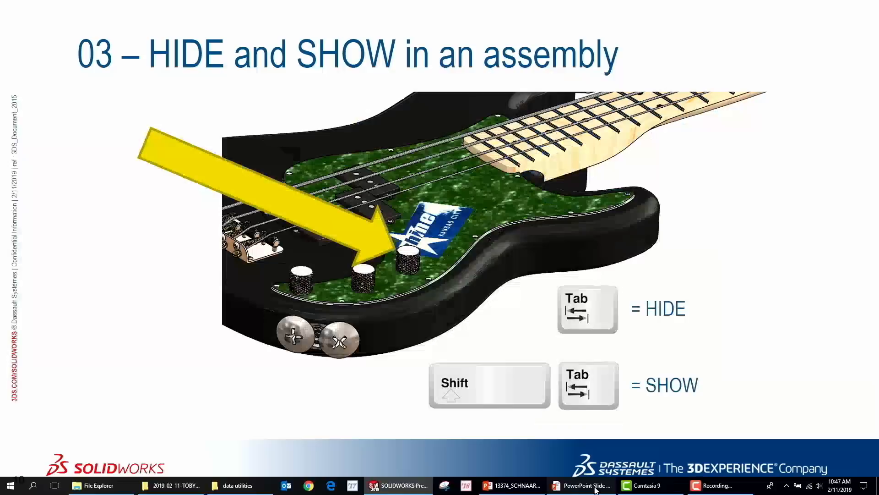
{"action": "left_click", "coordinate": [774, 252]}
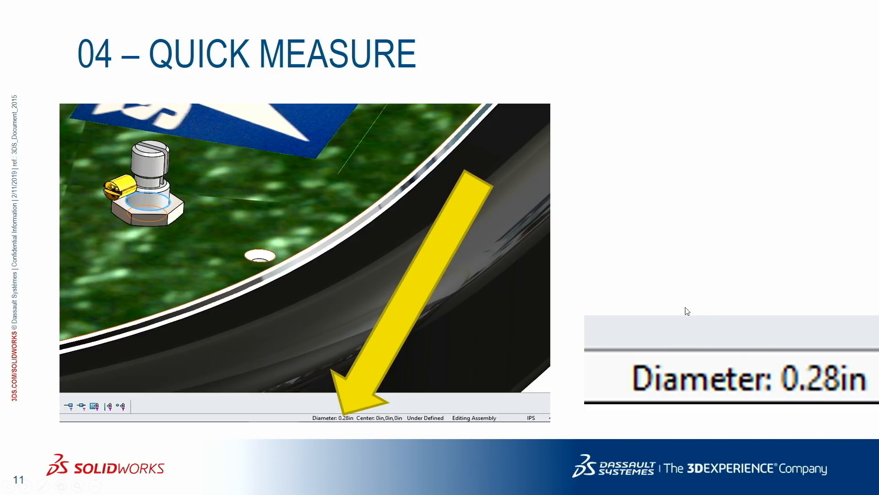
{"action": "key", "text": "alt+Tab"}
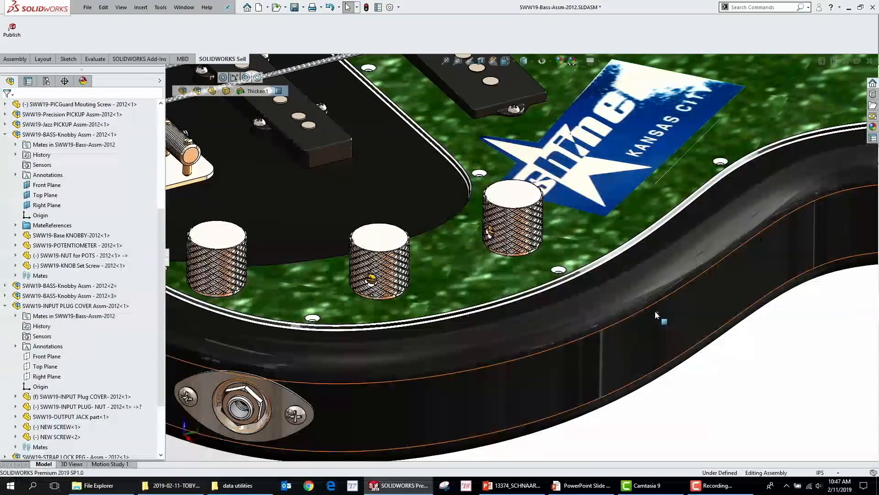
Step: Measure the middle knob's top edge diameter and the distance from the top face of the knob nearest the shine logo to the pickguard
{"action": "left_click", "coordinate": [398, 248]}
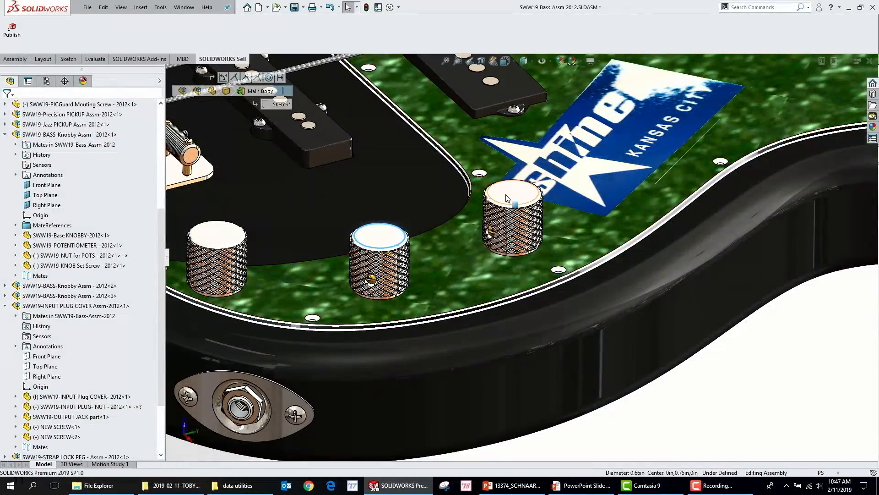
{"action": "left_click", "coordinate": [506, 197]}
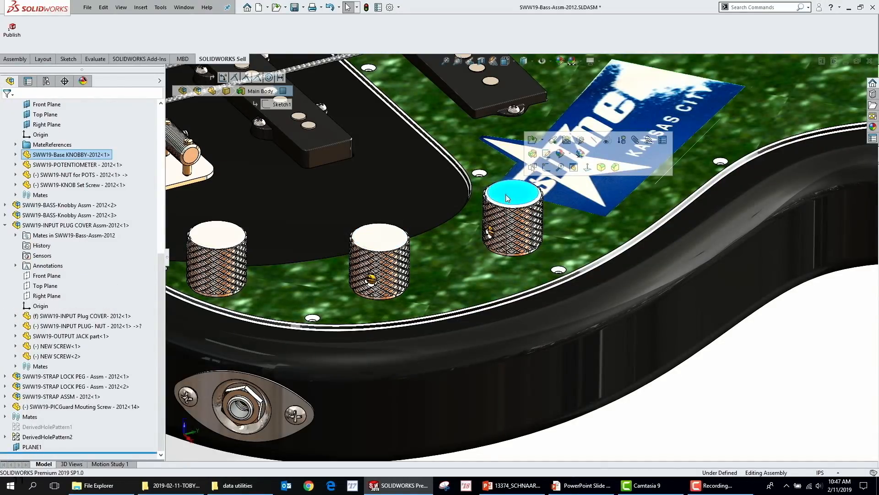
{"action": "left_click", "coordinate": [499, 270], "text": "ctrl"}
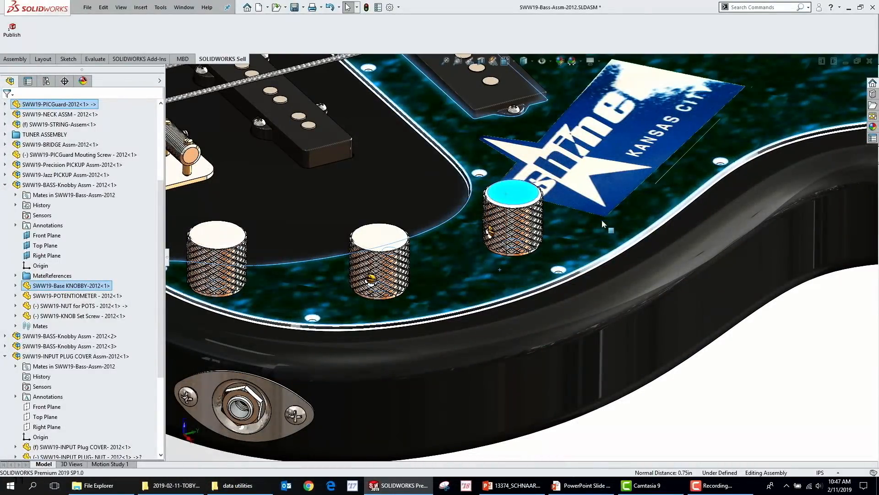
Step: Measure the angle between the pickguard face and the top face of the pickup near the shine logo, and clear the selection
{"action": "scroll", "coordinate": [595, 222], "scroll_direction": "up", "scroll_amount": 3}
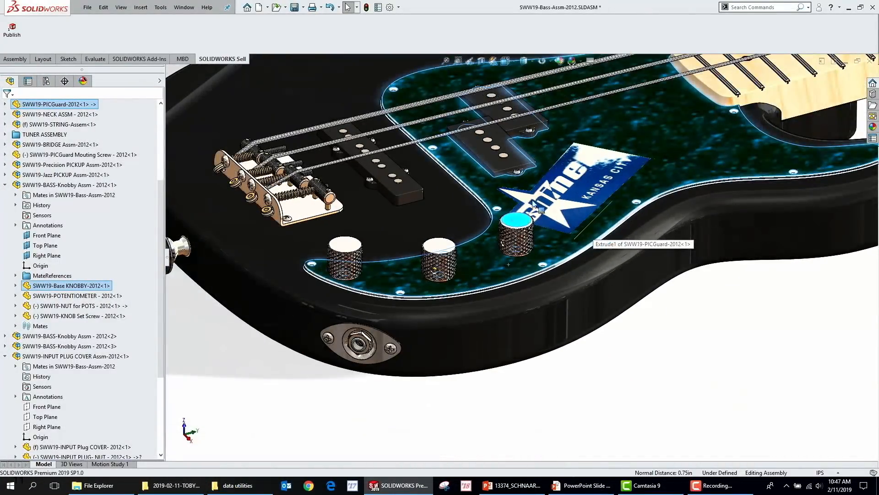
{"action": "scroll", "coordinate": [508, 158], "scroll_direction": "down", "scroll_amount": 4}
{"action": "left_click", "coordinate": [519, 160]}
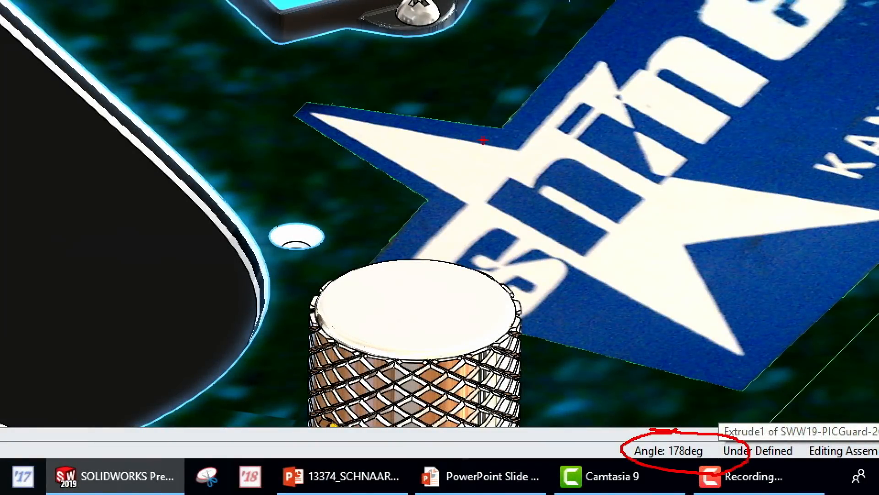
{"action": "key", "text": "Escape"}
{"action": "scroll", "coordinate": [654, 304], "scroll_direction": "up", "scroll_amount": 9}
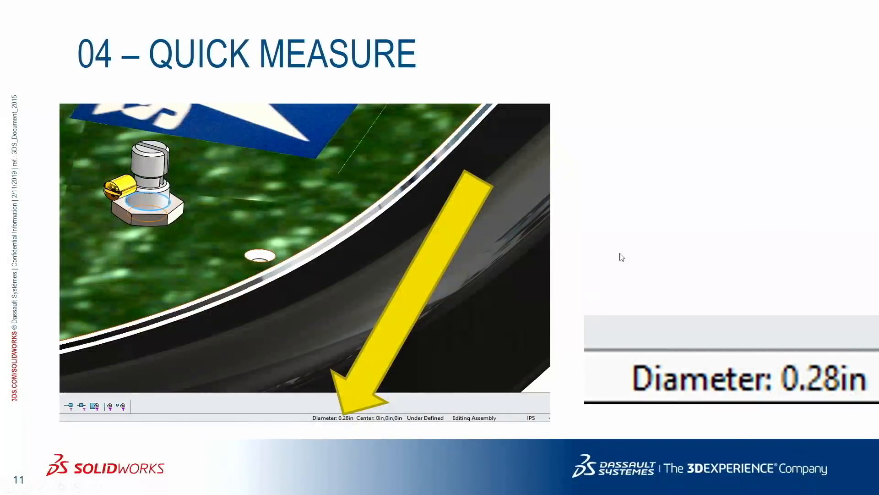
Step: Advance the PowerPoint presentation to the Fully Define Sketch slide, and return to SOLIDWORKS
{"action": "key", "text": "Right"}
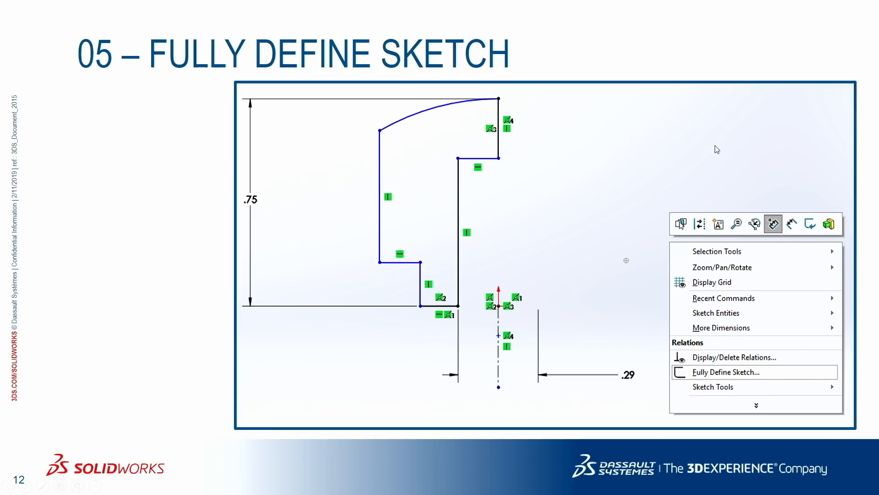
{"action": "key", "text": "alt+Tab"}
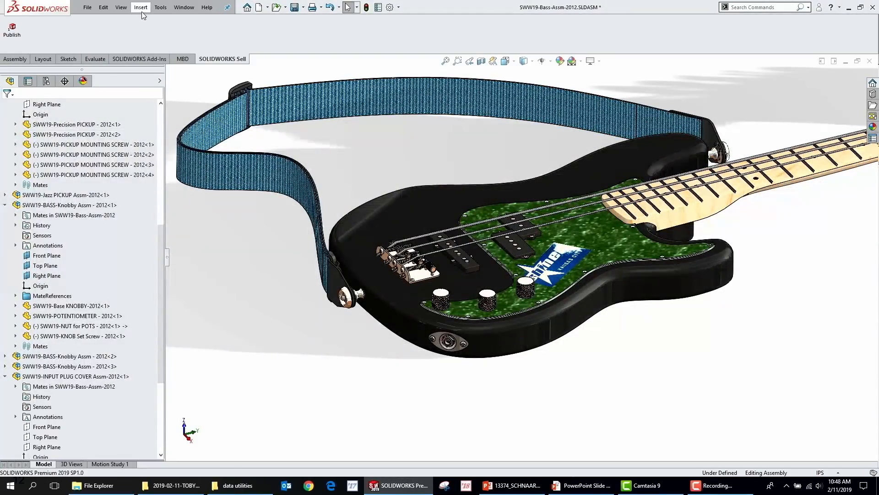
Step: Turn off the display of the status bar in the user interface
{"action": "left_click", "coordinate": [120, 7]}
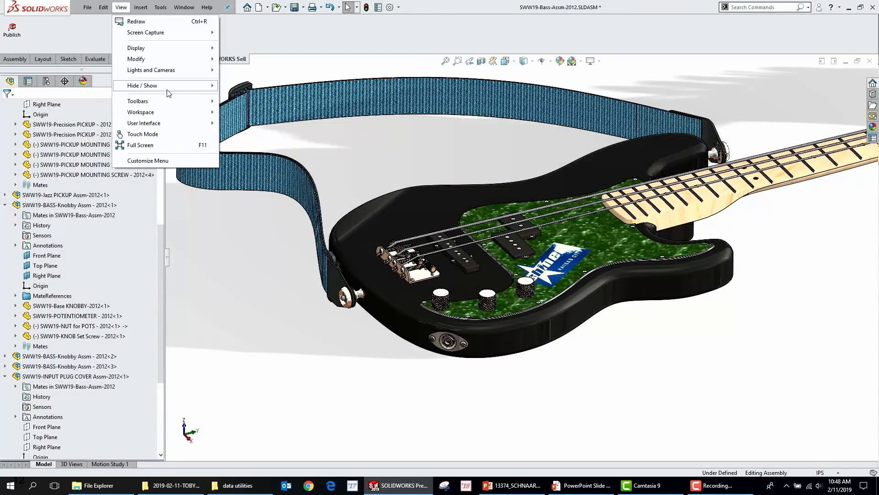
{"action": "mouse_move", "coordinate": [170, 105]}
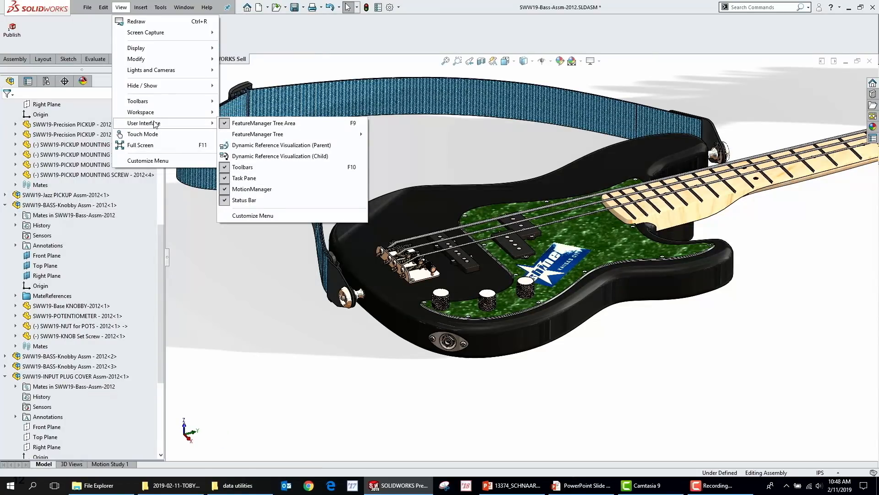
{"action": "left_click", "coordinate": [255, 202]}
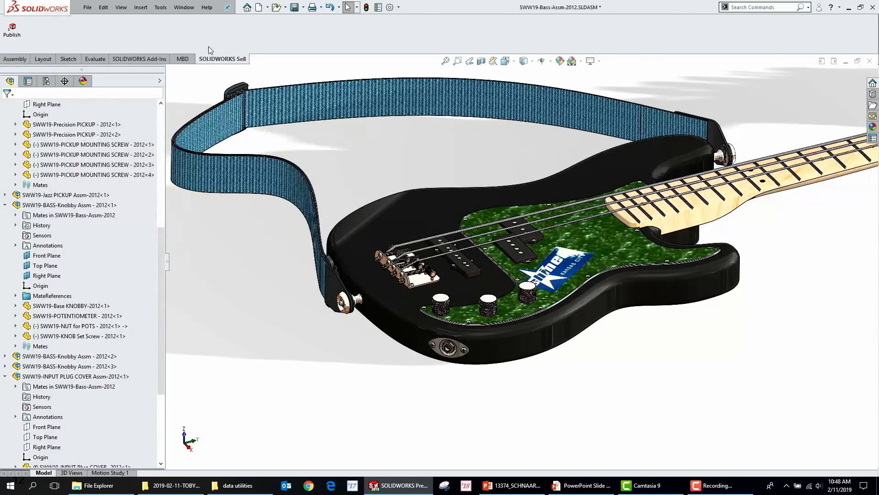
Step: Turn the display of the status bar back on in the user interface
{"action": "left_click", "coordinate": [121, 7]}
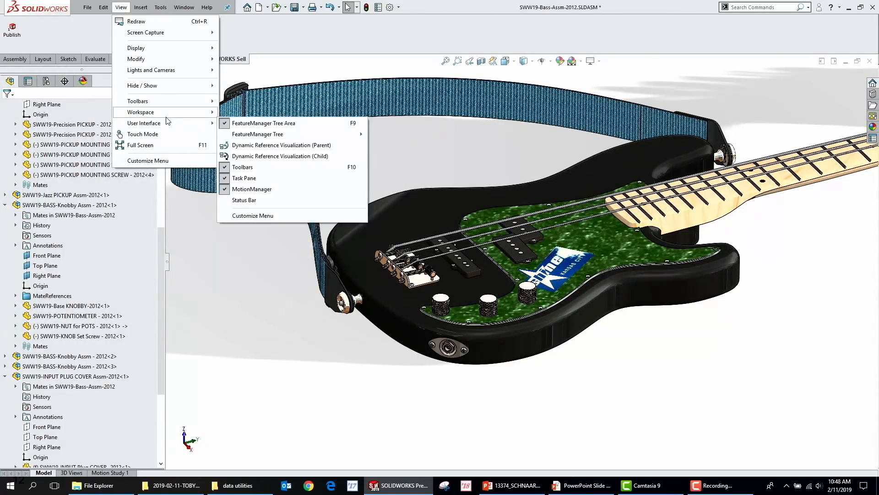
{"action": "mouse_move", "coordinate": [164, 125]}
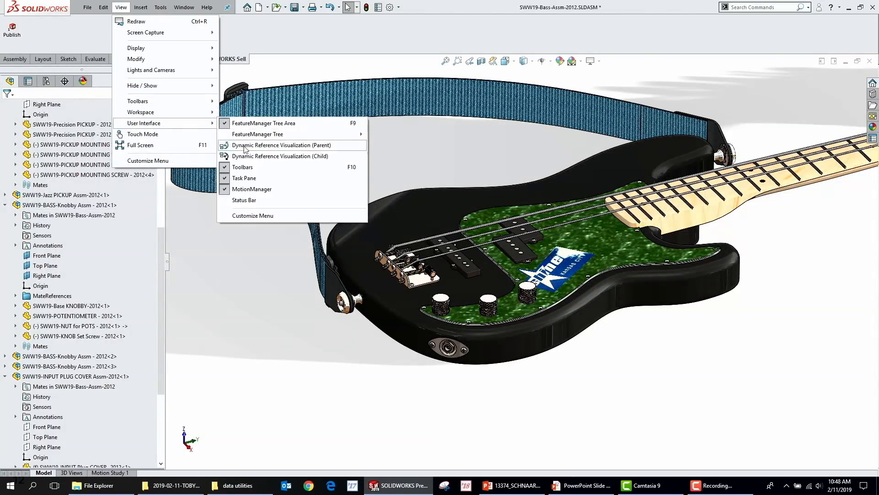
{"action": "left_click", "coordinate": [243, 197]}
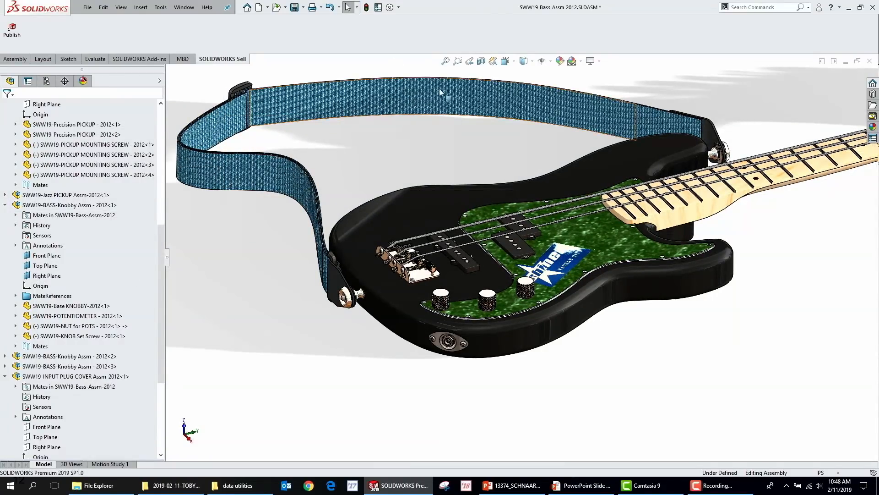
Step: Show the dimensions of the knob nearest the shine logo and select its height dimension
{"action": "left_click", "coordinate": [496, 283]}
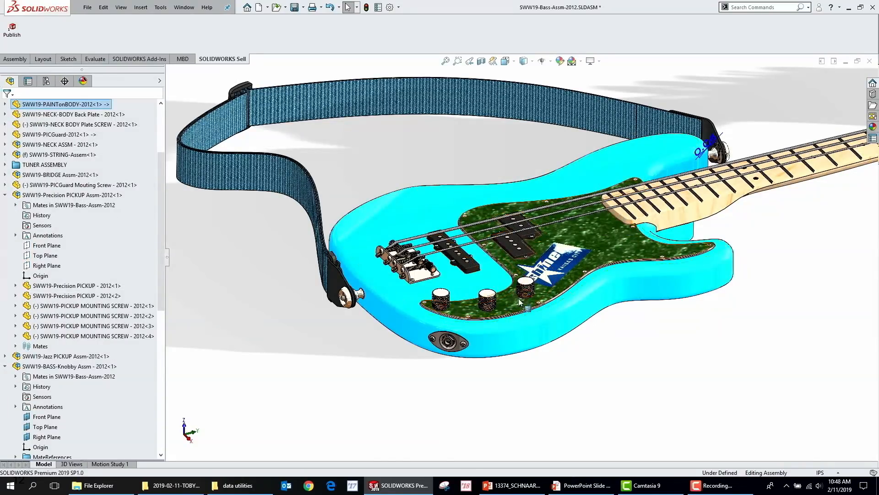
{"action": "scroll", "coordinate": [496, 275], "scroll_direction": "down", "scroll_amount": 5}
{"action": "left_click", "coordinate": [504, 250]}
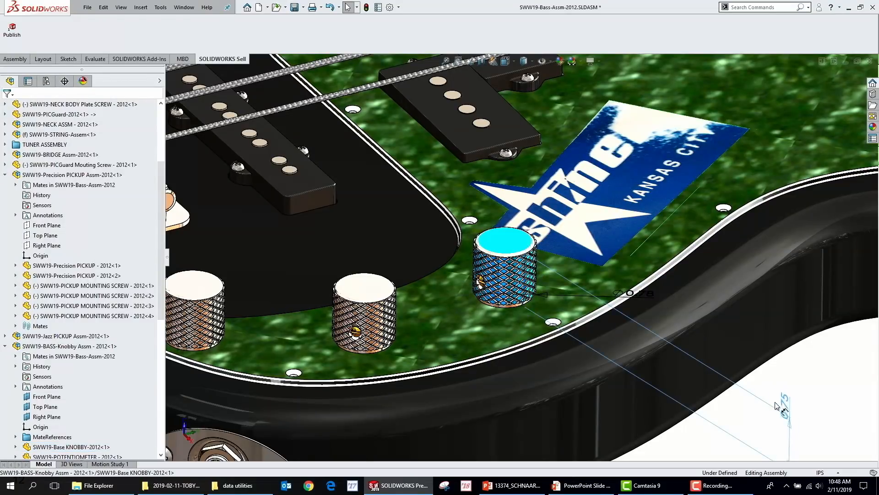
{"action": "left_click", "coordinate": [791, 411]}
Step: Set the document's primary dimension precision to three decimal places (.123), checking the Units settings before and after
{"action": "left_click", "coordinate": [389, 7]}
{"action": "left_click", "coordinate": [307, 86]}
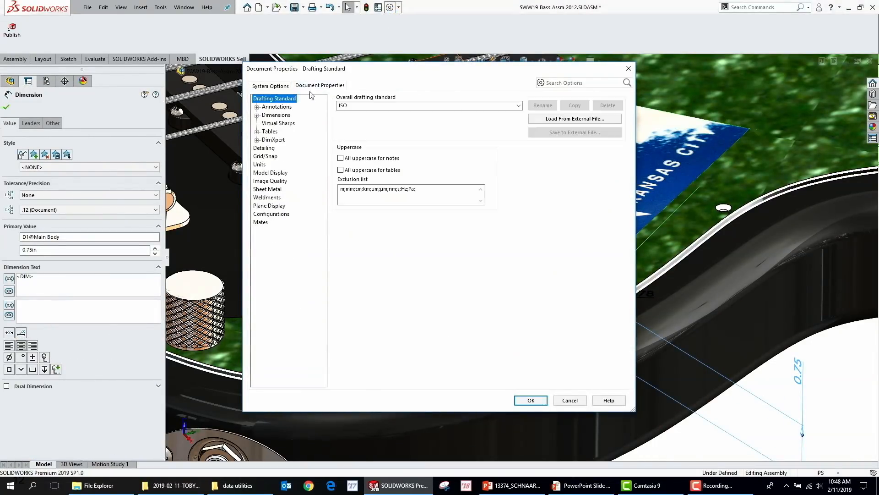
{"action": "left_click", "coordinate": [260, 165]}
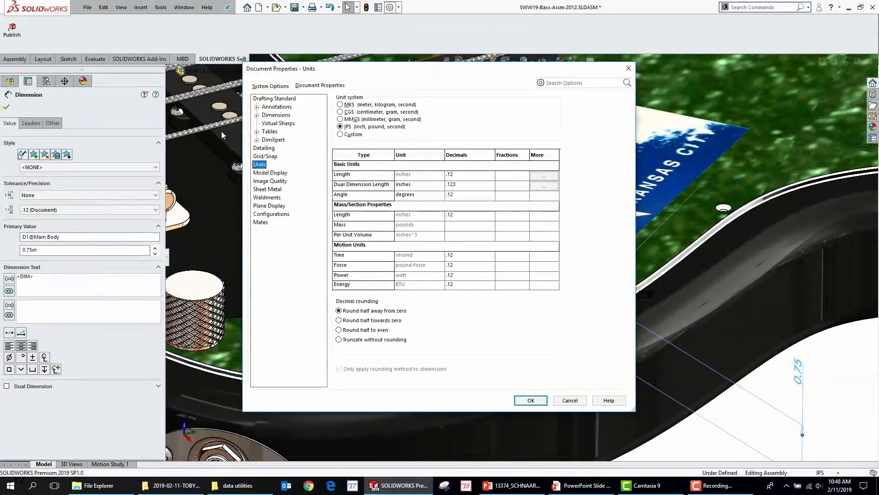
{"action": "left_click", "coordinate": [111, 49]}
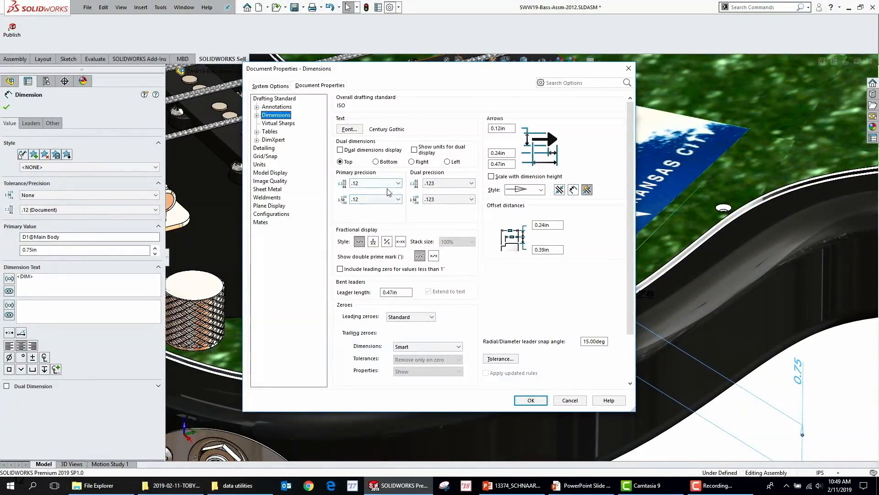
{"action": "left_click", "coordinate": [387, 183]}
{"action": "left_click", "coordinate": [368, 209]}
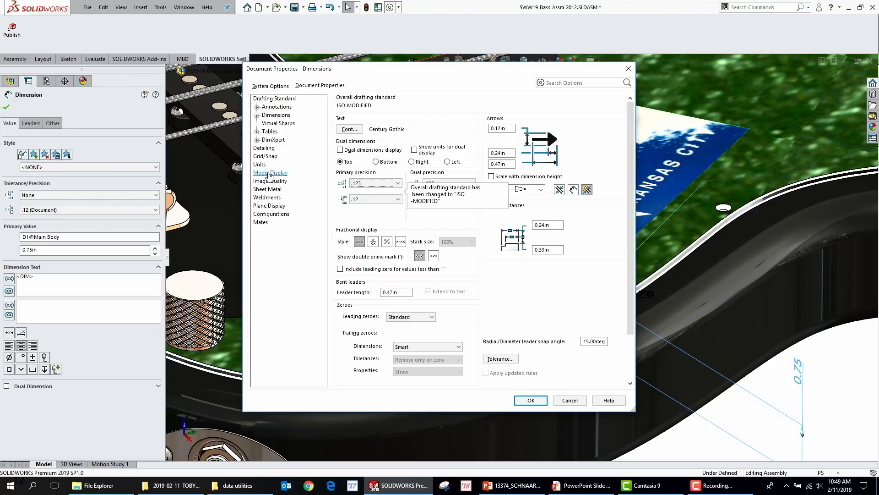
{"action": "left_click", "coordinate": [259, 165]}
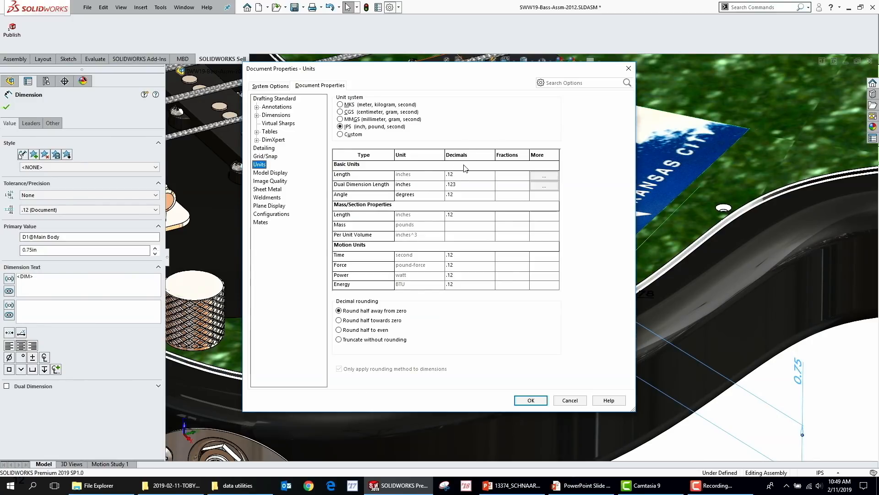
{"action": "left_click", "coordinate": [527, 400]}
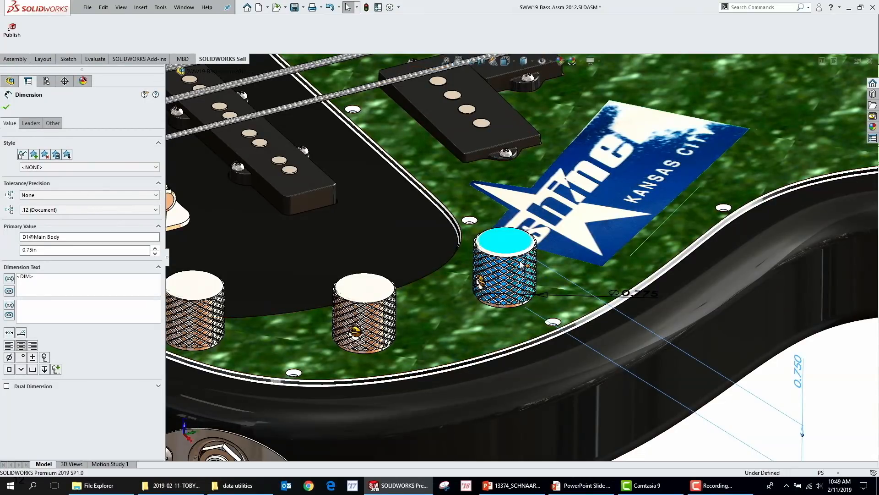
Step: Measure the normal distance from the pickguard to the top face of the knob nearest the shine logo, and clear the selection
{"action": "left_click", "coordinate": [476, 311]}
{"action": "left_click", "coordinate": [475, 320]}
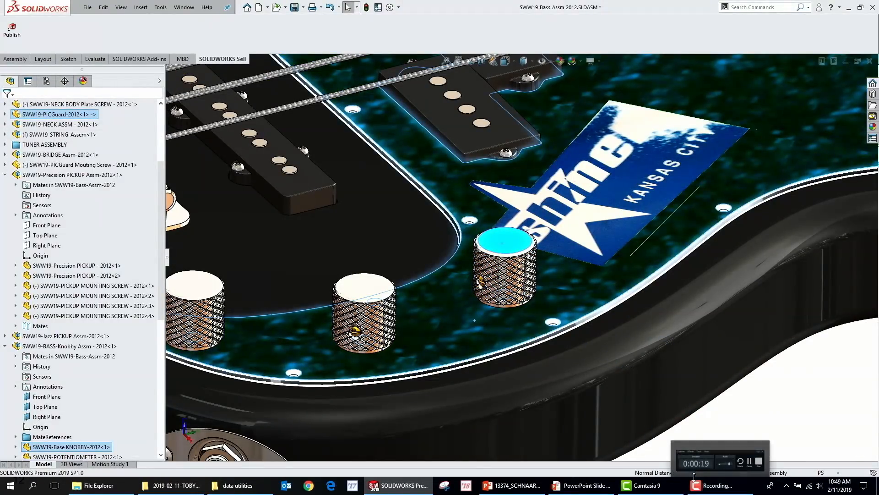
{"action": "left_click", "coordinate": [517, 251]}
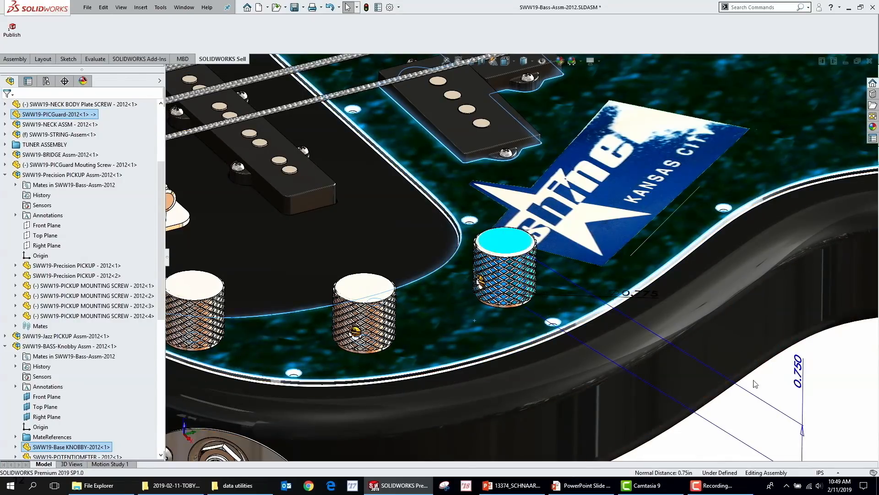
{"action": "left_click", "coordinate": [736, 421]}
{"action": "scroll", "coordinate": [736, 421], "scroll_direction": "up", "scroll_amount": 6}
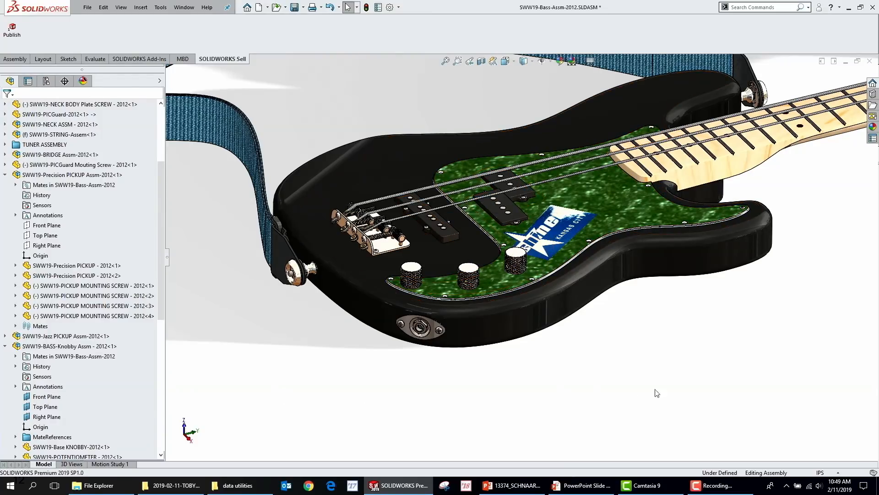
Step: Switch to the PowerPoint slide show to present the Fully Define Sketch slide, and return to SOLIDWORKS
{"action": "left_click", "coordinate": [581, 485]}
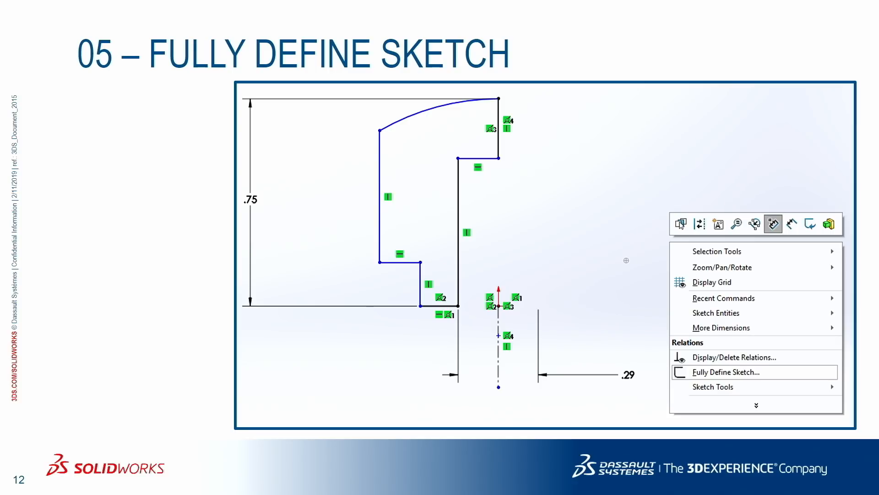
{"action": "left_click", "coordinate": [117, 241]}
{"action": "key", "text": "super+Tab"}
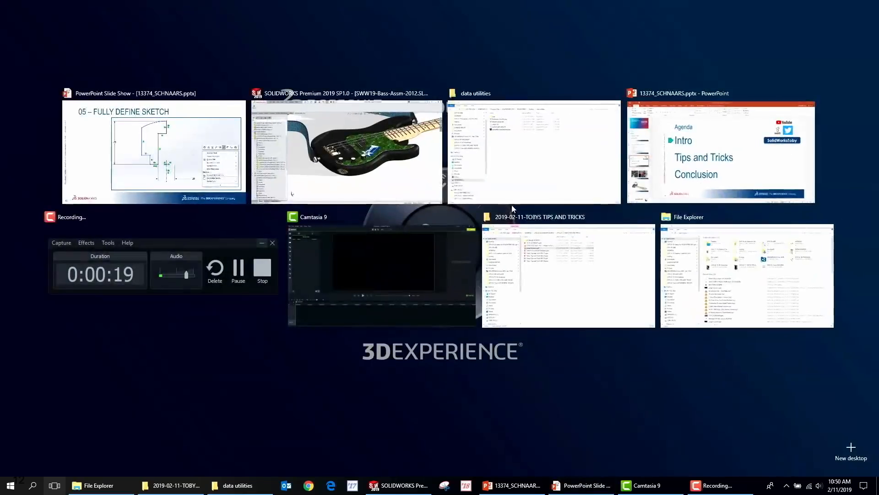
{"action": "left_click", "coordinate": [389, 161]}
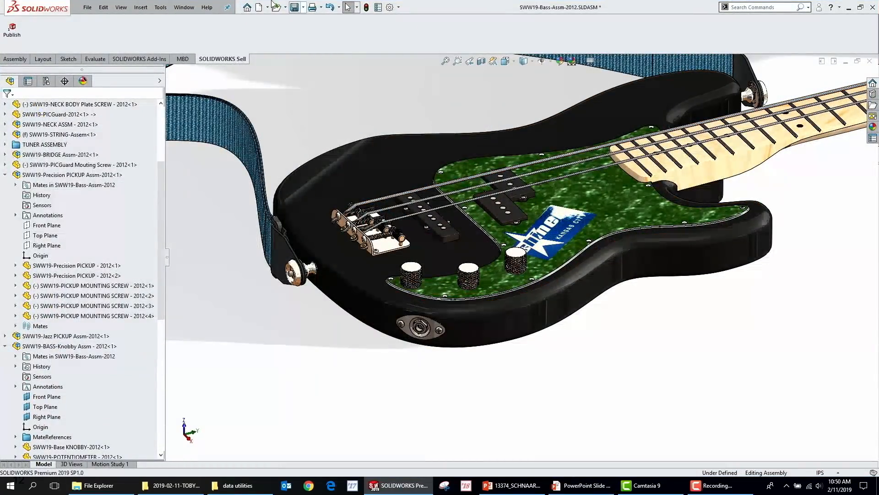
Step: Create a new part and start a sketch on the Front Plane
{"action": "left_click", "coordinate": [259, 7]}
{"action": "double_click", "coordinate": [180, 172]}
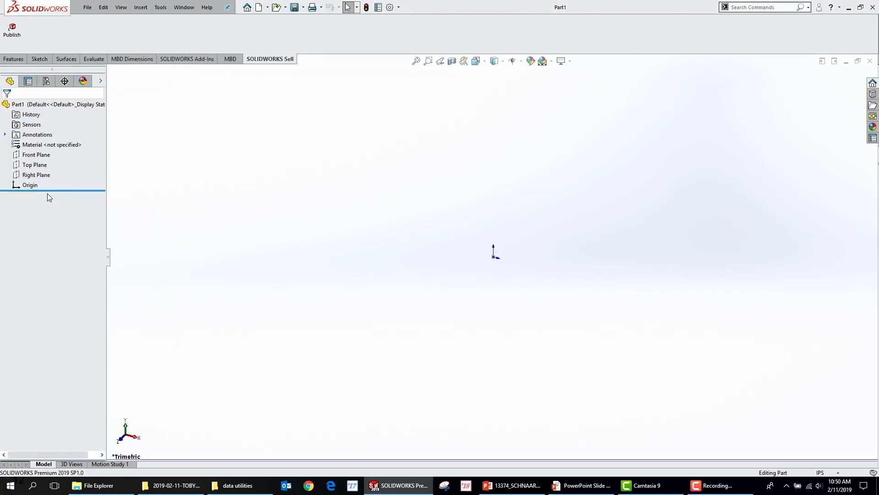
{"action": "left_click", "coordinate": [46, 154]}
{"action": "left_click", "coordinate": [54, 143]}
Step: Sketch a vertical centerline about 2.7 in long upward from the origin
{"action": "key", "text": "s"}
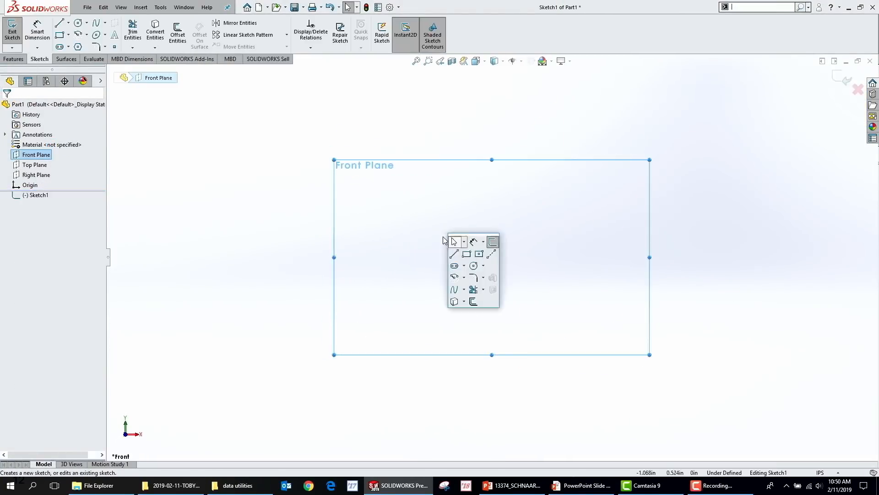
{"action": "key", "text": "s"}
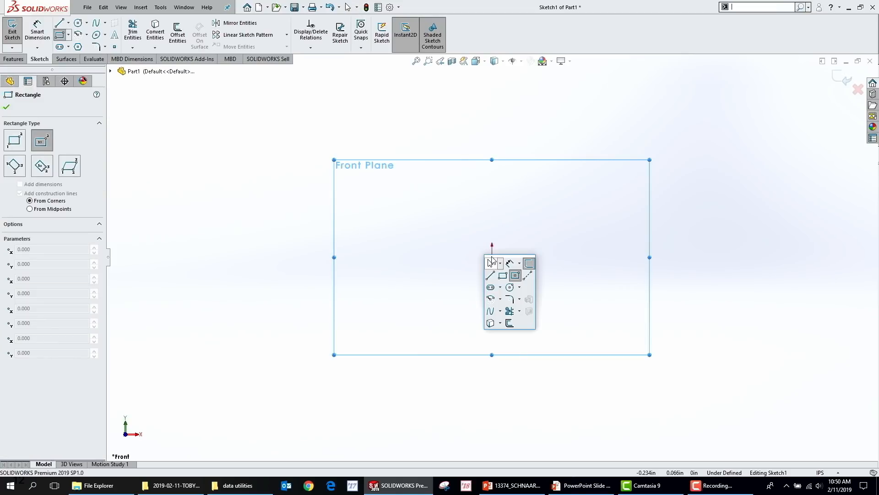
{"action": "left_click", "coordinate": [520, 276]}
{"action": "left_click", "coordinate": [492, 257]}
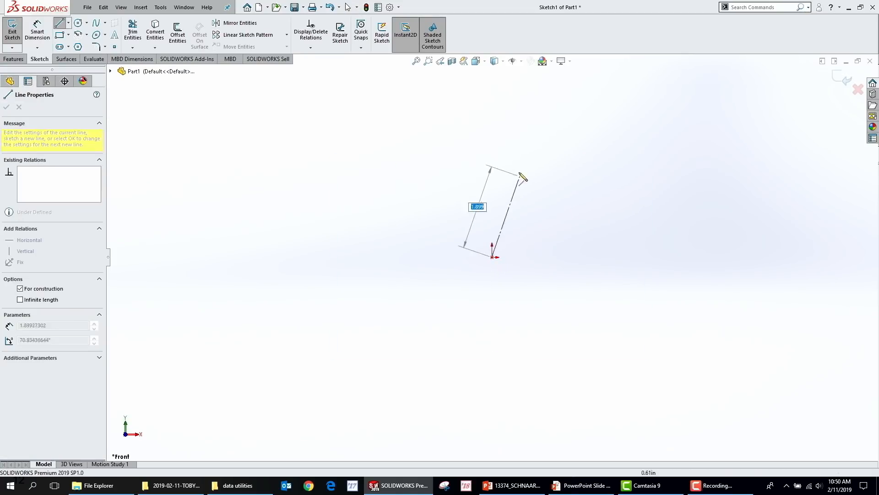
{"action": "left_click", "coordinate": [493, 136]}
{"action": "key", "text": "Escape"}
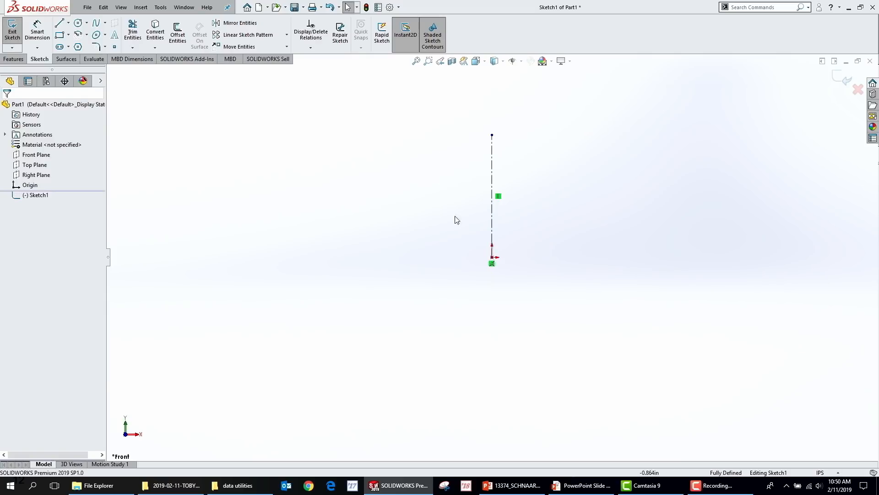
Step: Sketch a horizontal line about 1.1 in long level with the origin, continuing into a vertical line about 2.3 in tall from its outer end
{"action": "key", "text": "s"}
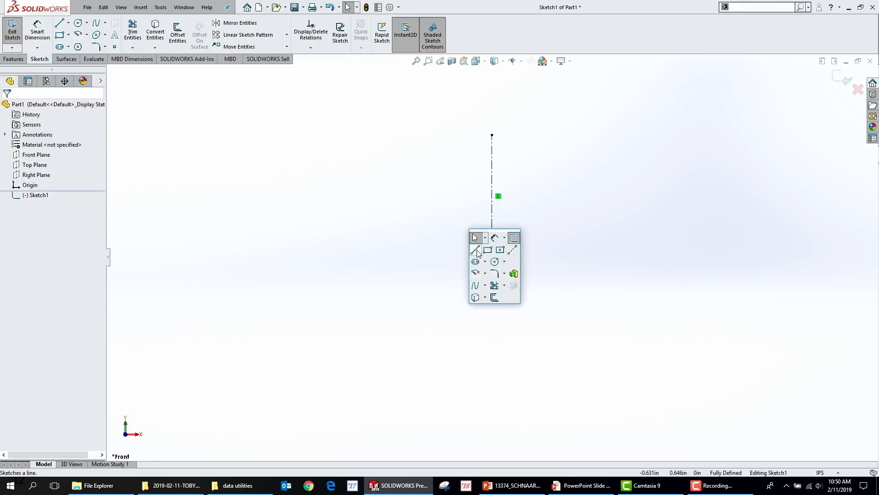
{"action": "left_click", "coordinate": [475, 249]}
{"action": "left_click", "coordinate": [458, 257]}
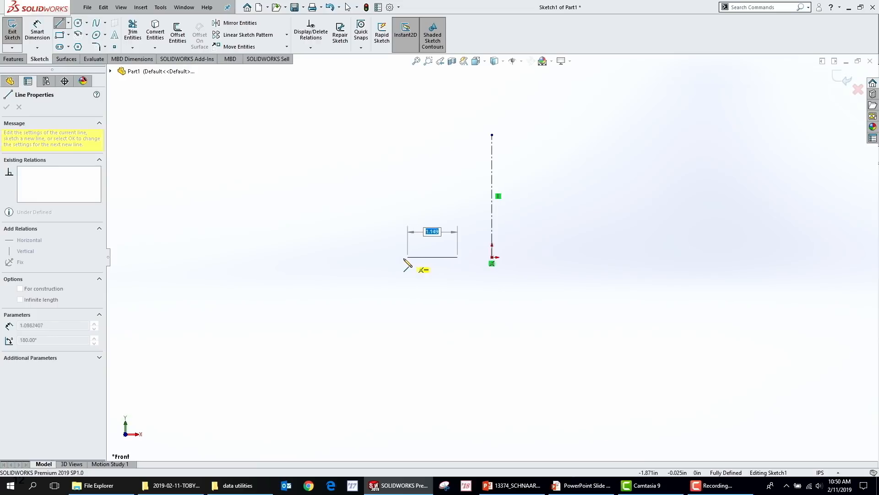
{"action": "left_click", "coordinate": [408, 257]}
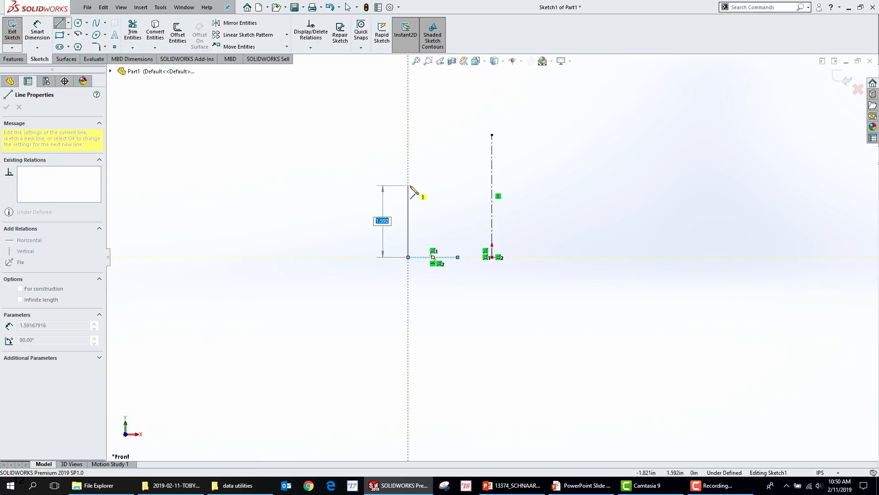
{"action": "left_click", "coordinate": [408, 155]}
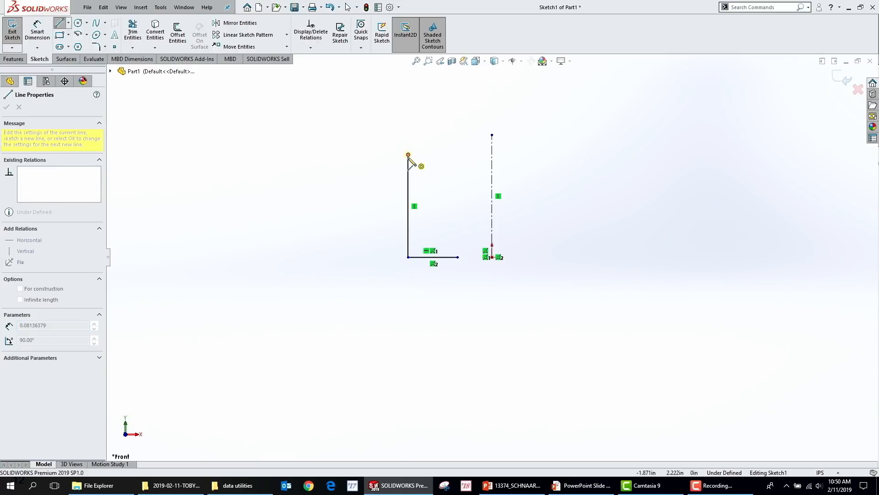
{"action": "key", "text": "Escape"}
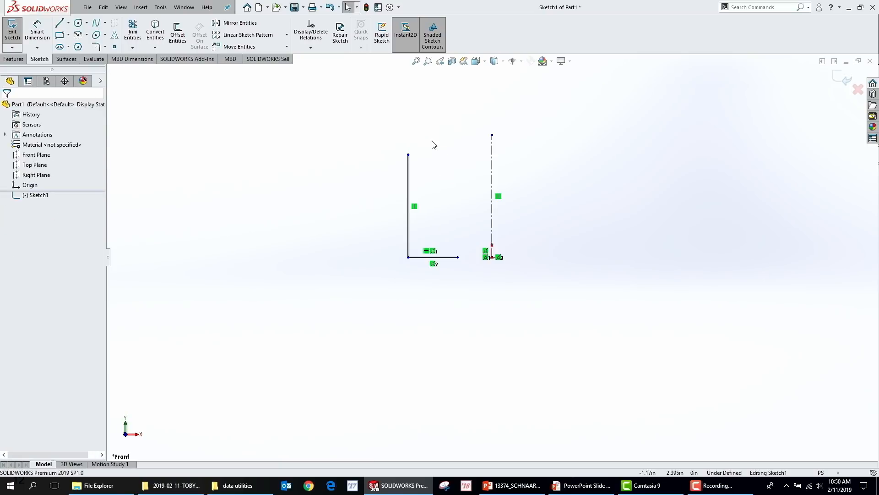
Step: Sketch an arc of about 4.2 in radius from the centerline's upper endpoint to the top of the vertical line
{"action": "key", "text": "s"}
{"action": "left_click", "coordinate": [442, 156]}
{"action": "key", "text": "Escape"}
{"action": "key", "text": "s"}
{"action": "left_click", "coordinate": [495, 144]}
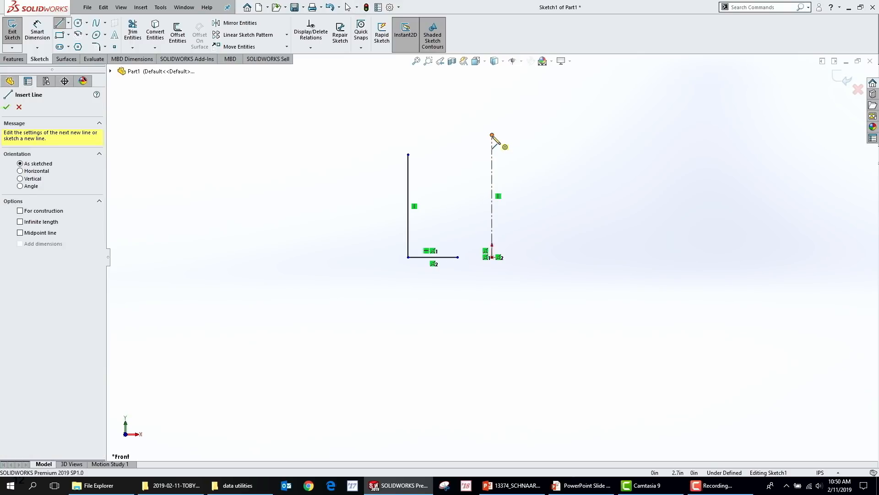
{"action": "left_click", "coordinate": [492, 136]}
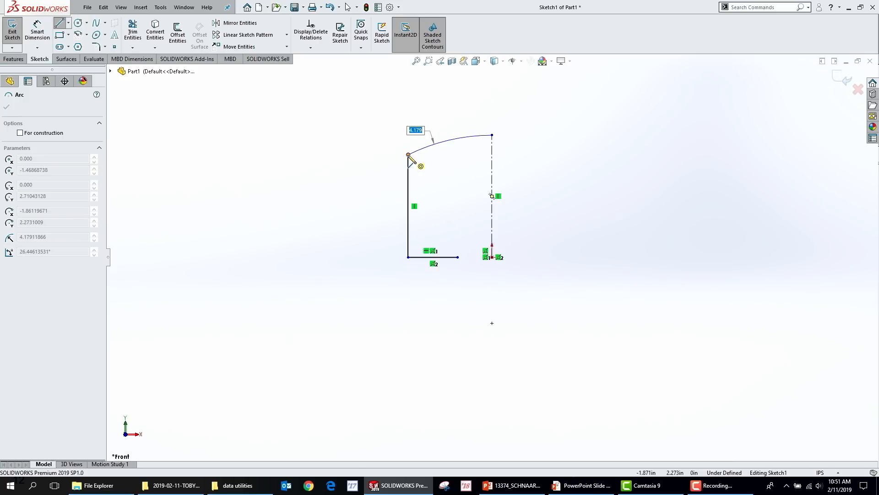
{"action": "left_click", "coordinate": [409, 155]}
{"action": "key", "text": "Escape"}
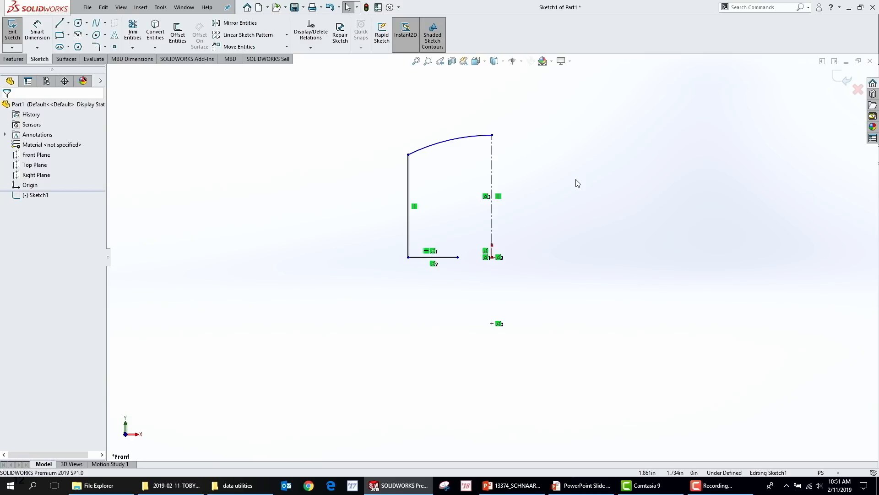
Step: Close the profile with a vertical line about 0.8 in tall, a horizontal line to the centerline, and a line up to the arc's end
{"action": "key", "text": "s"}
{"action": "left_click", "coordinate": [470, 275]}
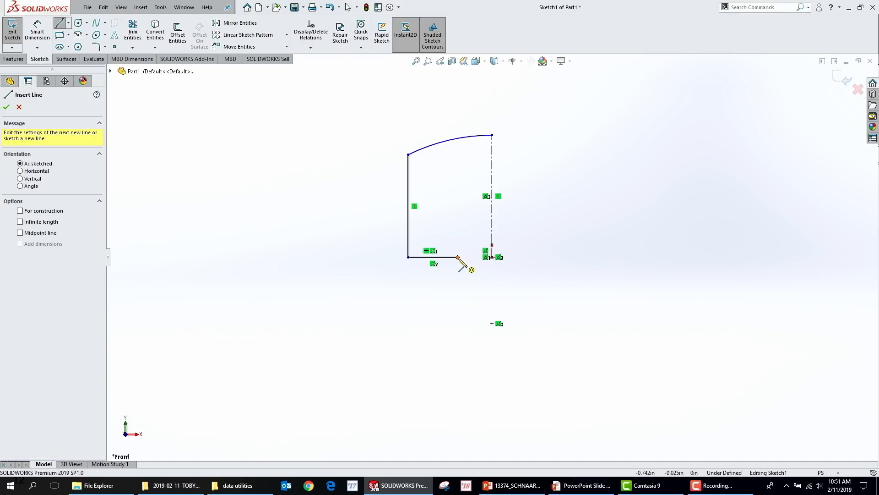
{"action": "left_click", "coordinate": [458, 257]}
{"action": "left_click", "coordinate": [458, 221]}
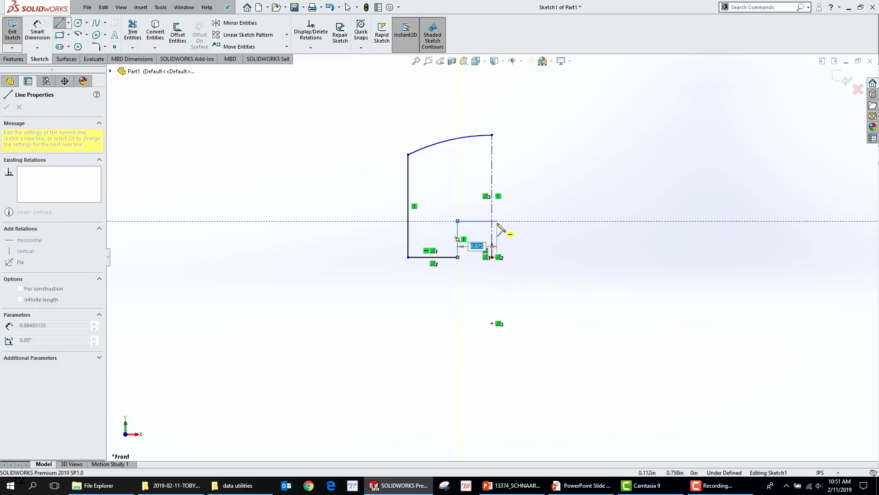
{"action": "left_click", "coordinate": [492, 221]}
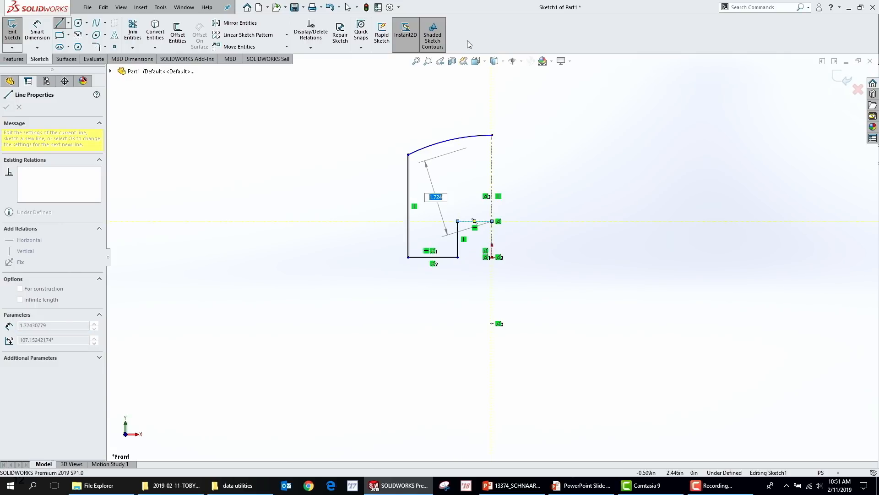
{"action": "left_click", "coordinate": [492, 134]}
{"action": "key", "text": "Escape"}
Step: Dimension the notch's diameter across the centerline from its vertical edge and set it to .25 in
{"action": "key", "text": "s"}
{"action": "left_click", "coordinate": [546, 200]}
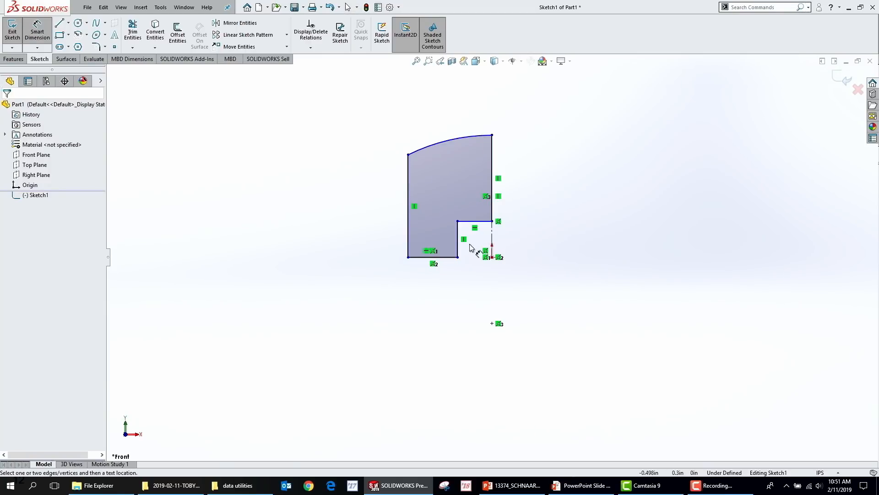
{"action": "left_click", "coordinate": [457, 250]}
{"action": "left_click", "coordinate": [492, 235]}
{"action": "left_click", "coordinate": [577, 295]}
{"action": "type", "text": ".25"}
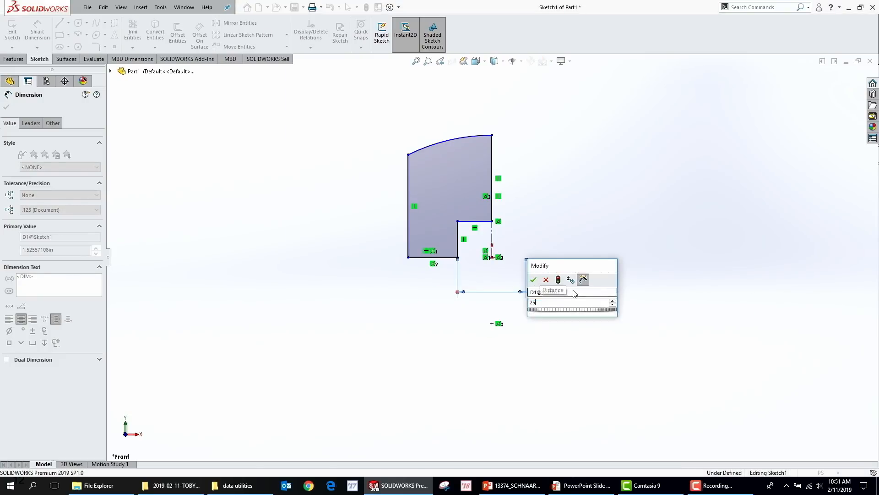
{"action": "key", "text": "Return"}
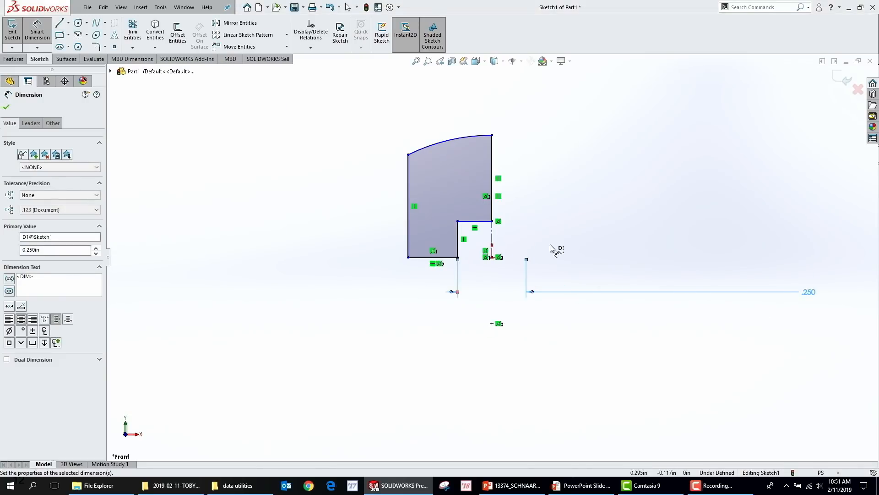
Step: Dimension the profile's overall height from the arc's upper end to the bottom line and set it to .75 in
{"action": "left_click", "coordinate": [492, 135]}
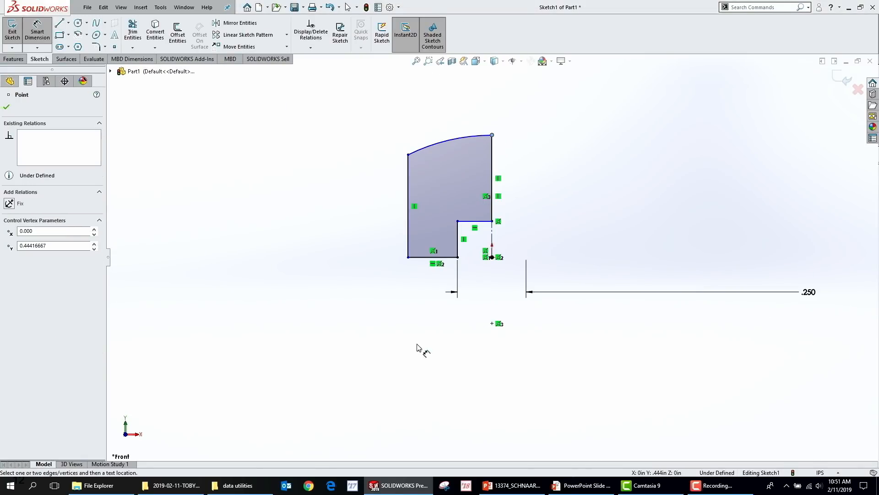
{"action": "left_click", "coordinate": [445, 257]}
{"action": "left_click", "coordinate": [287, 213]}
{"action": "type", "text": ".75"}
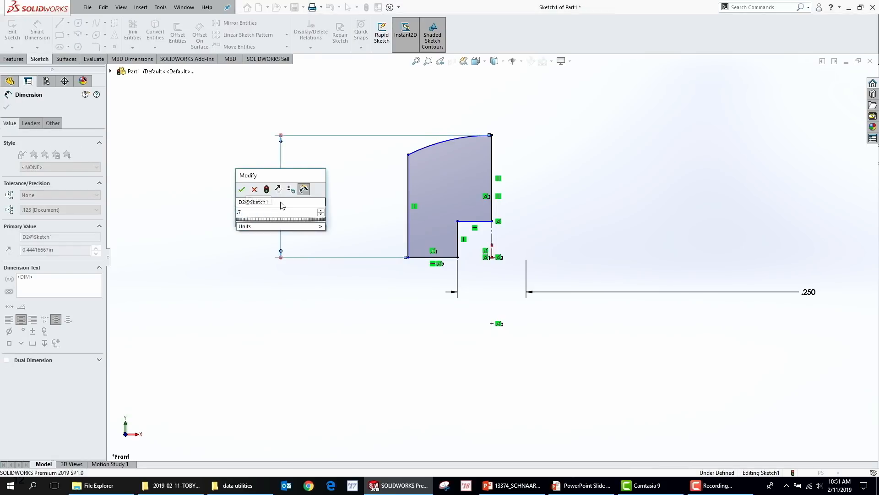
{"action": "key", "text": "Return"}
{"action": "key", "text": "f"}
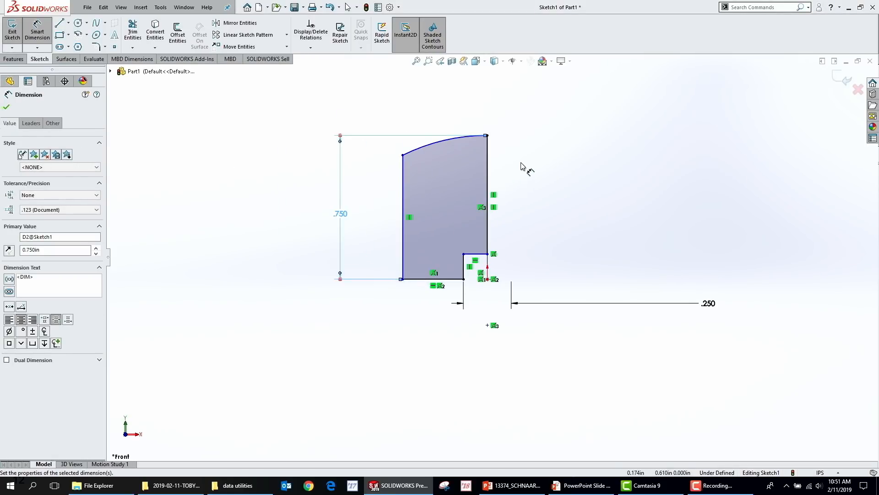
{"action": "key", "text": "Escape"}
{"action": "right_click", "coordinate": [564, 122]}
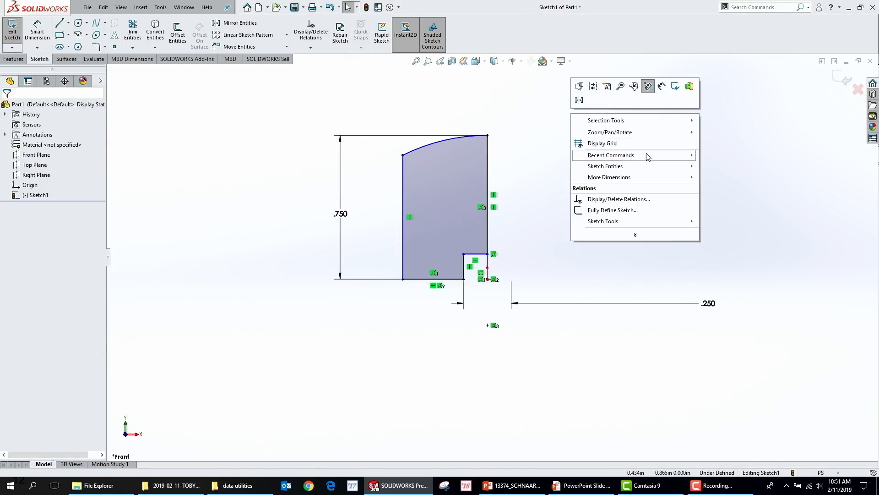
{"action": "left_click", "coordinate": [638, 214]}
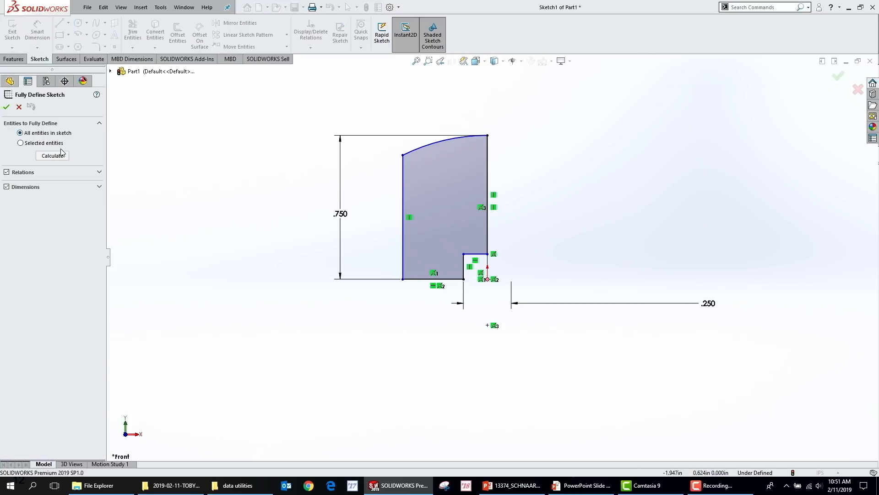
{"action": "left_click", "coordinate": [52, 155]}
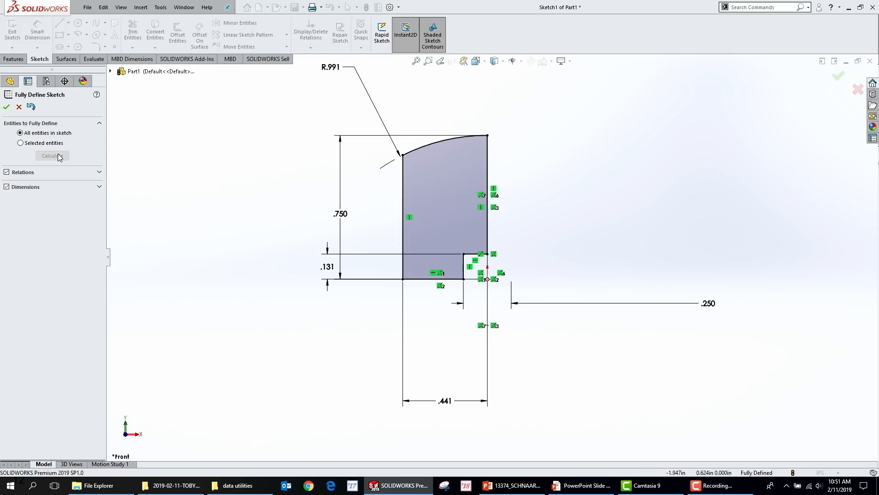
{"action": "left_click", "coordinate": [19, 107]}
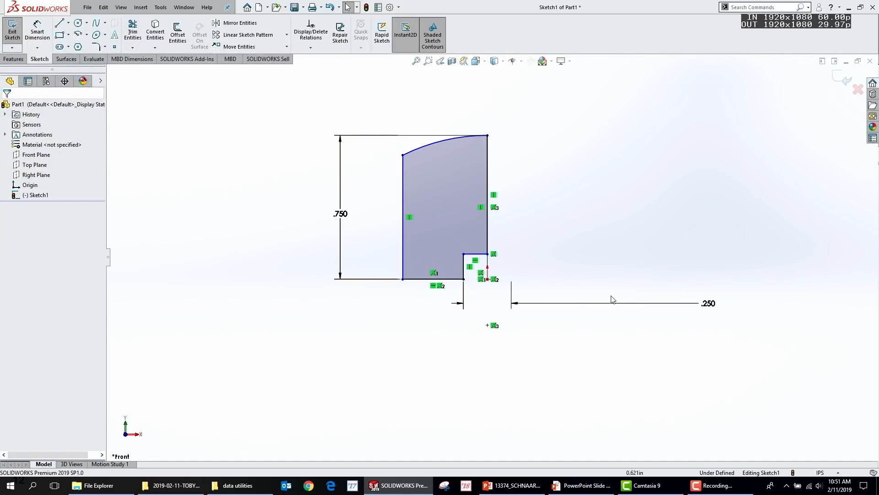
Step: Fully define all entities in the sketch, using a Centerline scheme about the vertical centerline for horizontal dimensions and Baseline from the origin for vertical ones
{"action": "right_click", "coordinate": [594, 104]}
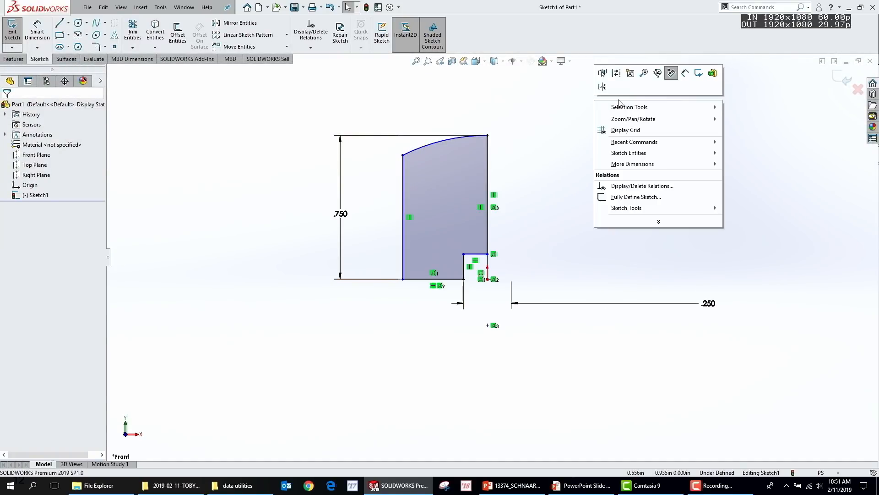
{"action": "left_click", "coordinate": [653, 198]}
{"action": "left_click", "coordinate": [99, 172]}
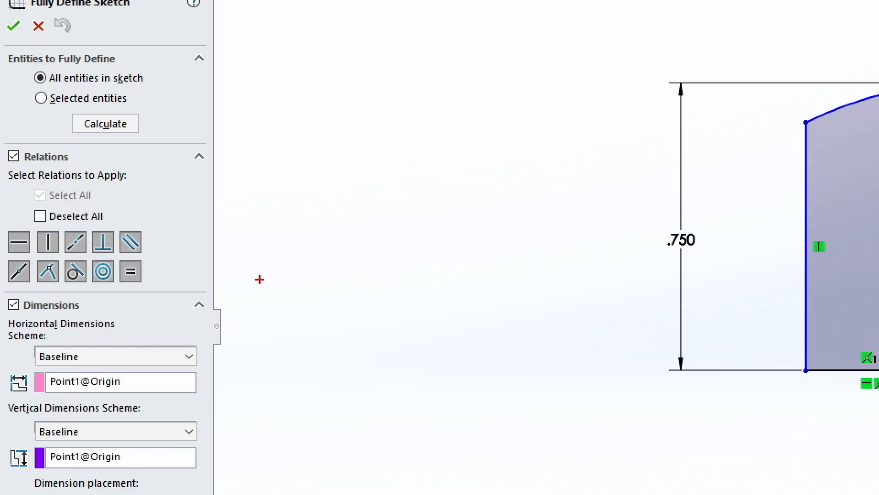
{"action": "mouse_move", "coordinate": [126, 254]}
{"action": "left_mouse_down"}
{"action": "mouse_move", "coordinate": [132, 271]}
{"action": "mouse_move", "coordinate": [115, 285]}
{"action": "left_mouse_up"}
{"action": "mouse_move", "coordinate": [94, 241]}
{"action": "left_mouse_down"}
{"action": "mouse_move", "coordinate": [101, 249]}
{"action": "mouse_move", "coordinate": [80, 257]}
{"action": "left_mouse_up"}
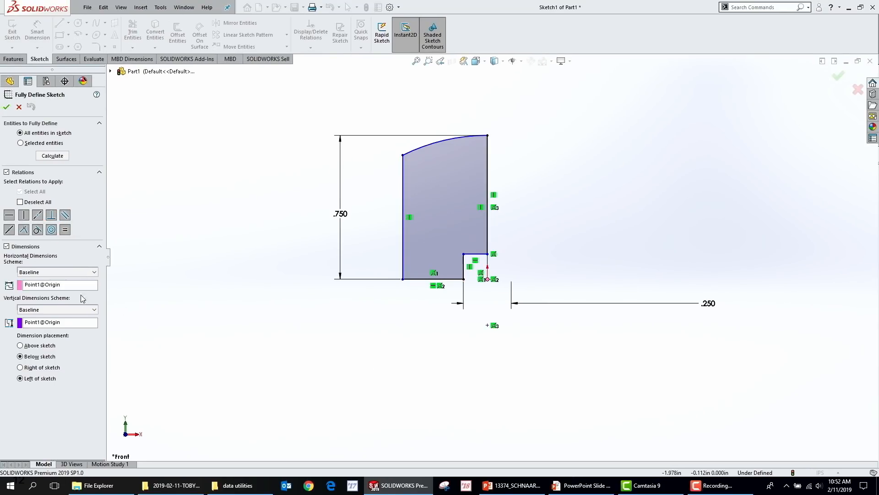
{"action": "left_click", "coordinate": [94, 272]}
{"action": "left_click", "coordinate": [50, 297]}
{"action": "left_click", "coordinate": [433, 279]}
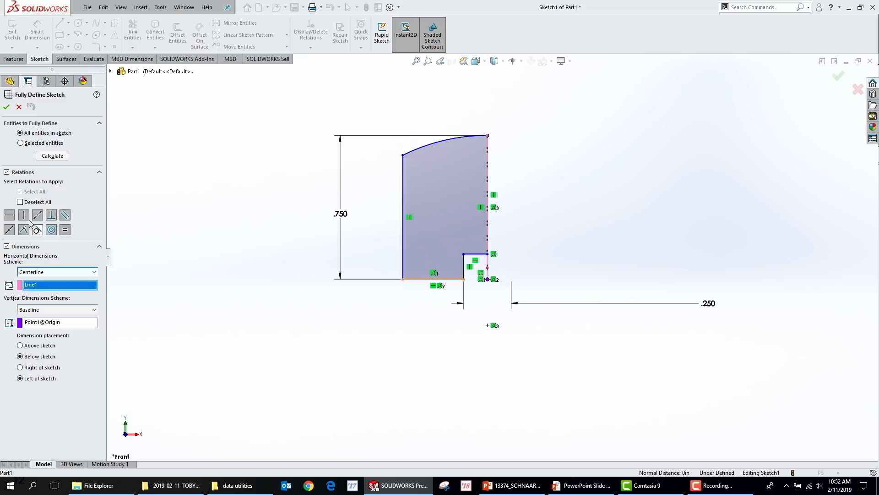
{"action": "left_click", "coordinate": [53, 156]}
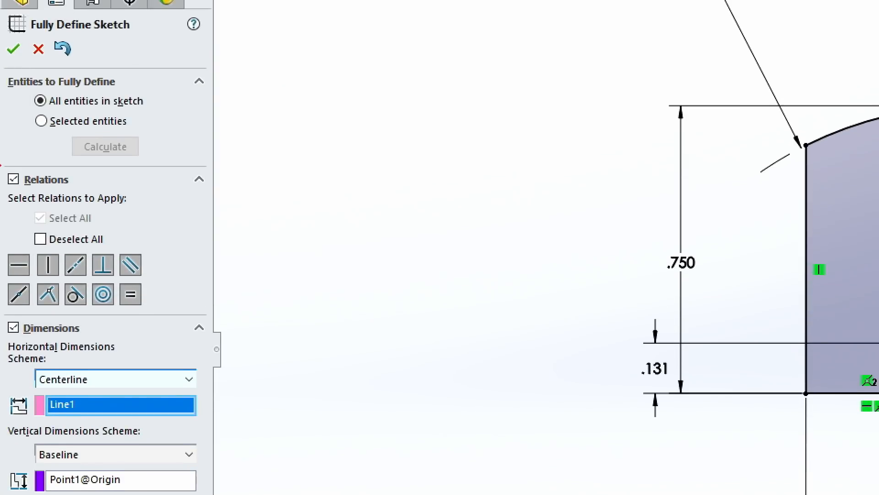
{"action": "left_click_drag", "start_coordinate": [60, 246], "coordinate": [80, 285]}
{"action": "left_click_drag", "start_coordinate": [88, 253], "coordinate": [65, 273]}
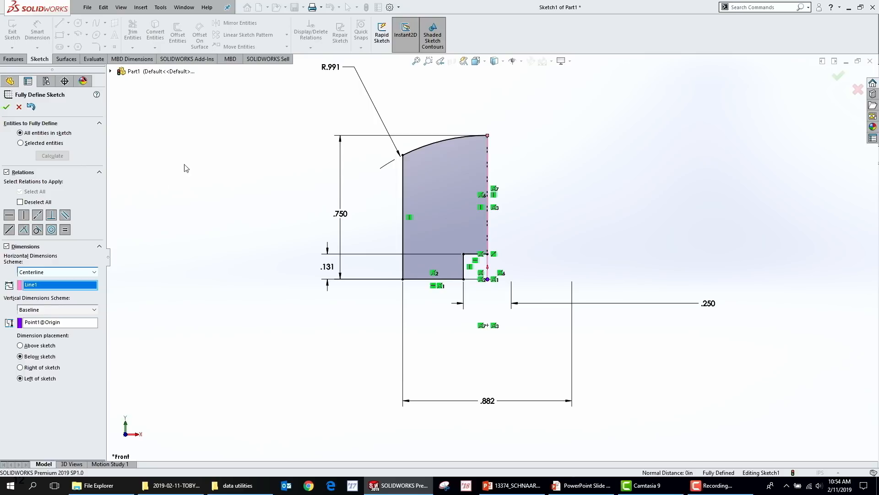
{"action": "left_click", "coordinate": [7, 107]}
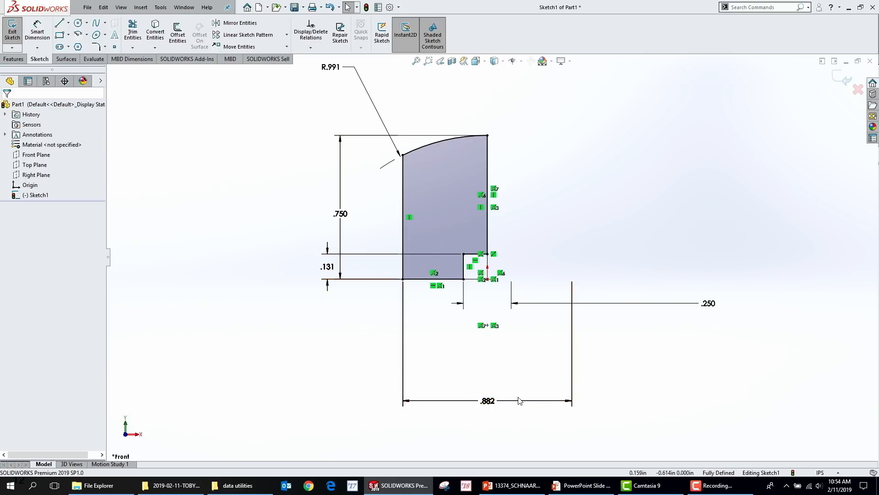
Step: Try to extrude the knob profile as a Blind boss from the sketch plane
{"action": "left_click", "coordinate": [17, 59]}
{"action": "left_click", "coordinate": [17, 34]}
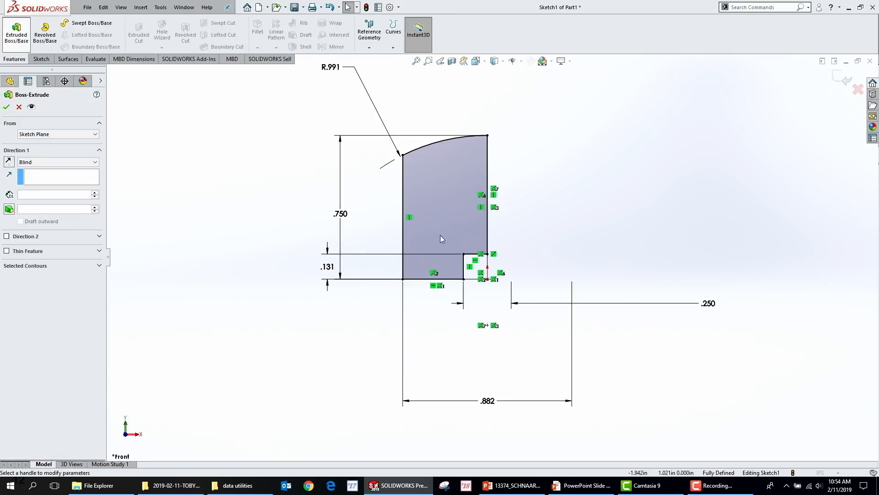
{"action": "left_click", "coordinate": [840, 76]}
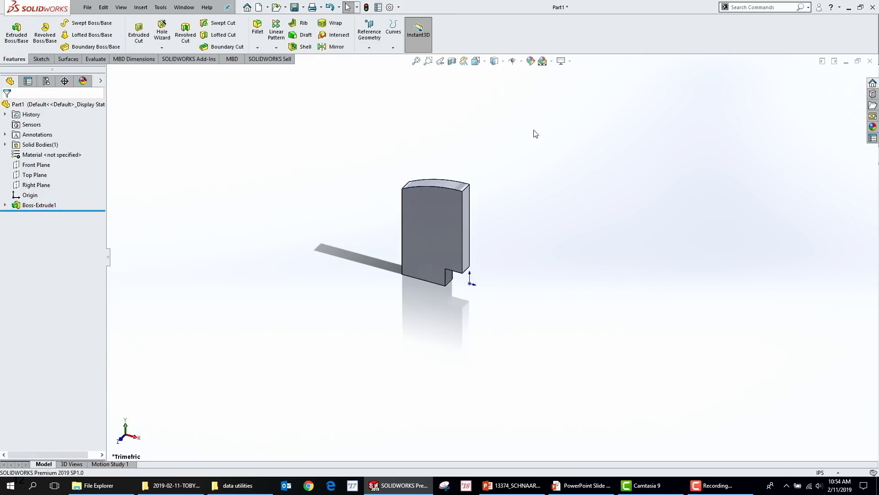
Step: Try to mirror the extruded half about its flat side face on the centerline
{"action": "left_click", "coordinate": [333, 47]}
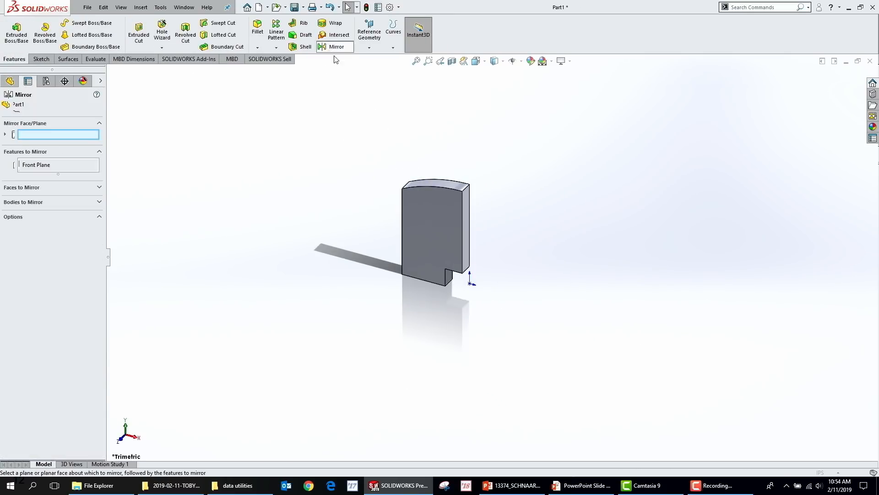
{"action": "left_click", "coordinate": [466, 215]}
{"action": "right_click", "coordinate": [440, 215]}
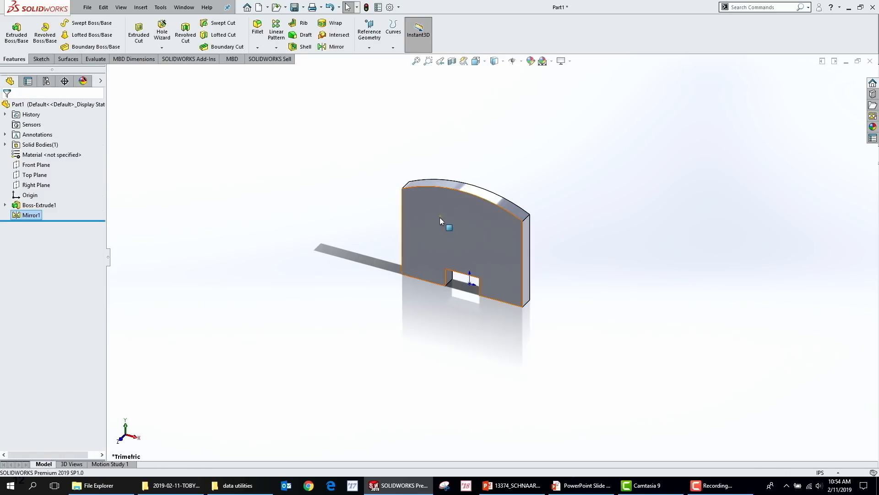
Step: Display the extruded feature's dimensions on the model and undo the mirror and the extrusion
{"action": "left_click", "coordinate": [461, 236]}
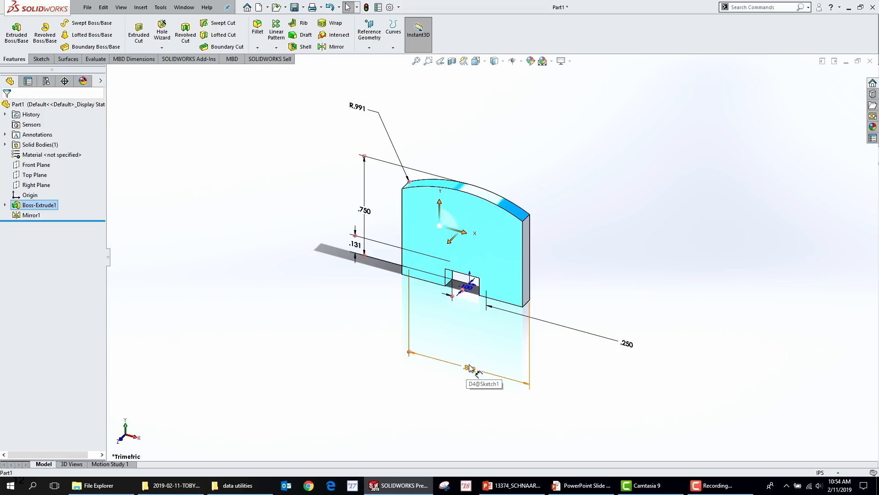
{"action": "key", "text": "ctrl+z"}
{"action": "key", "text": "ctrl+z"}
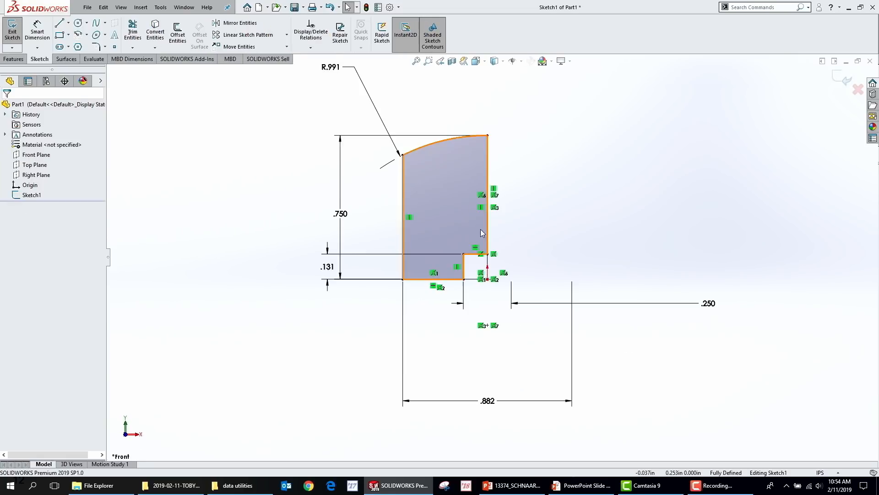
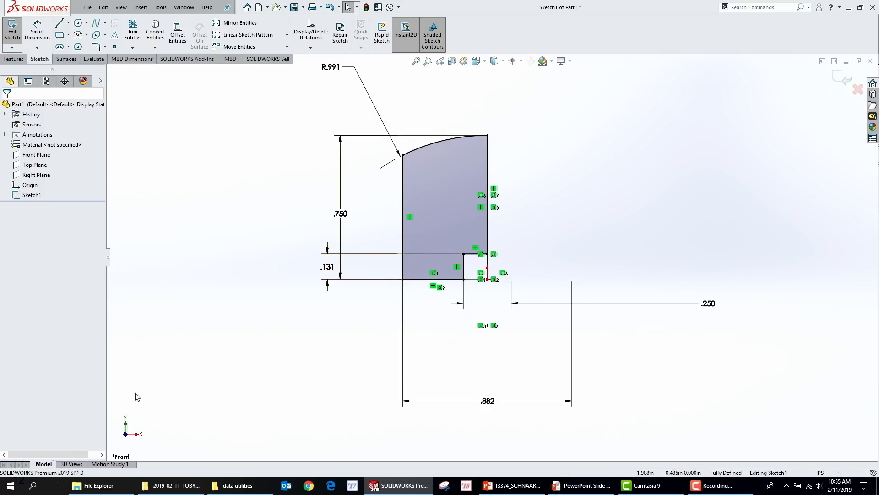
Step: Revolve the knob profile 360 degrees, replacing the centerline as axis of revolution with the profile's overlapping solid vertical line
{"action": "left_click", "coordinate": [15, 58]}
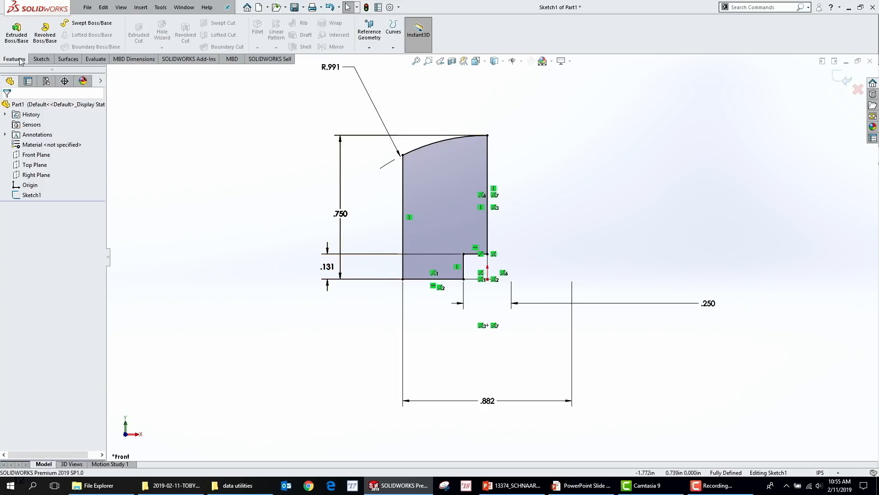
{"action": "left_click", "coordinate": [46, 36]}
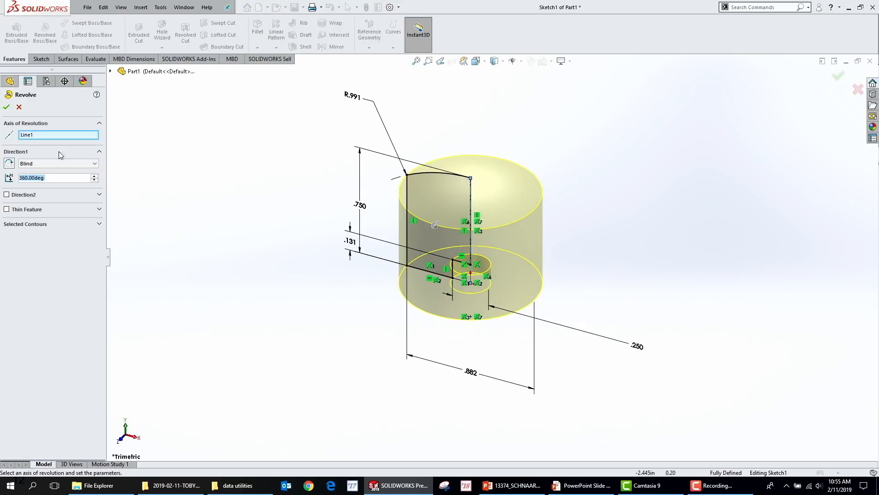
{"action": "left_click", "coordinate": [44, 135]}
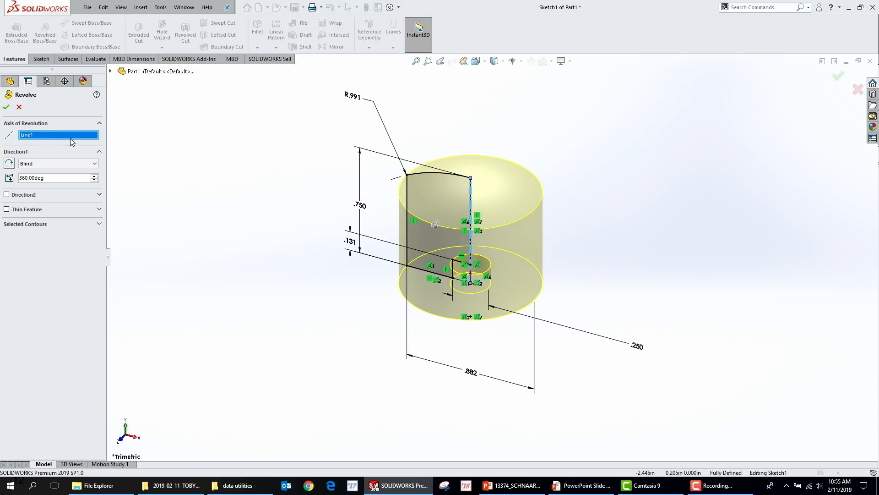
{"action": "scroll", "coordinate": [485, 239], "scroll_direction": "down", "scroll_amount": 6}
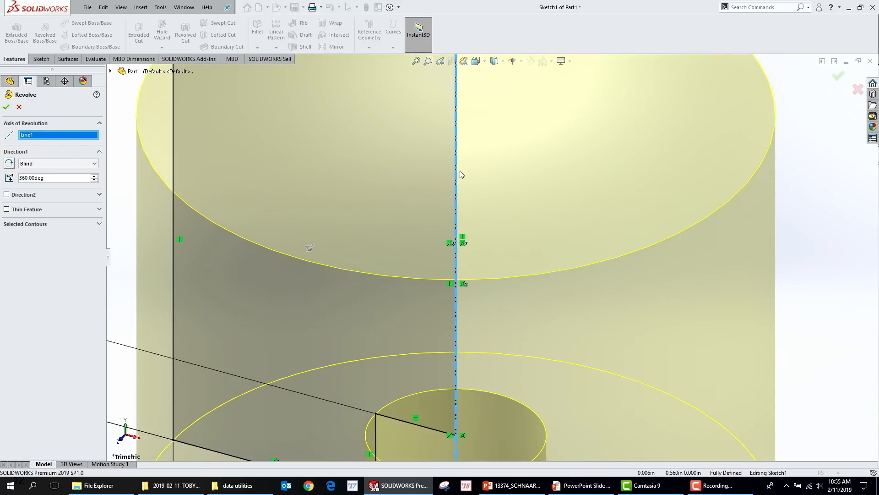
{"action": "right_click", "coordinate": [456, 173]}
{"action": "left_click", "coordinate": [491, 203]}
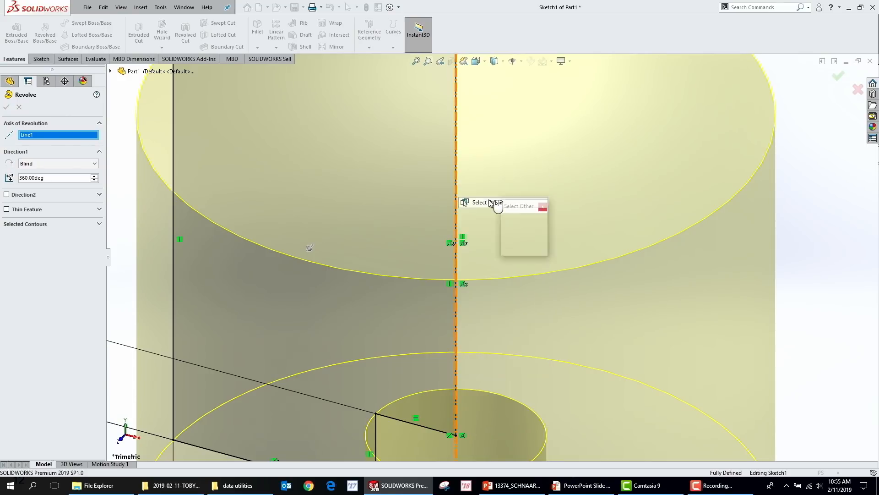
{"action": "left_click", "coordinate": [528, 230]}
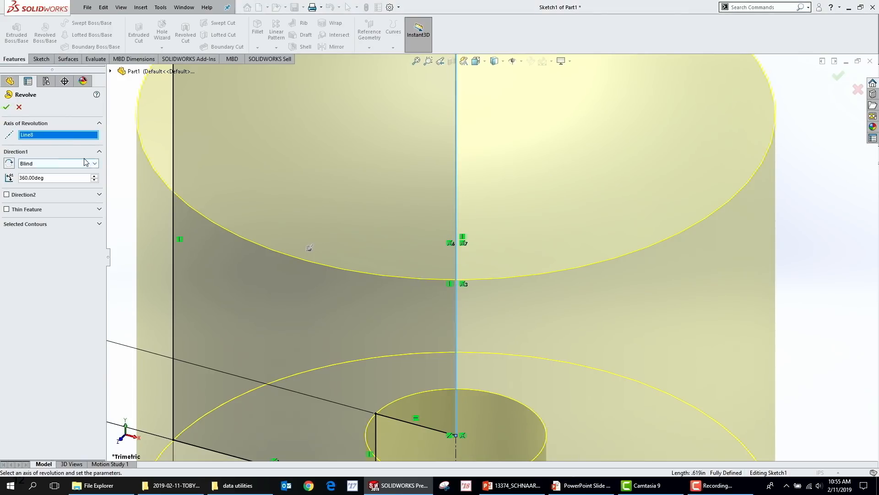
{"action": "scroll", "coordinate": [498, 323], "scroll_direction": "up", "scroll_amount": 3}
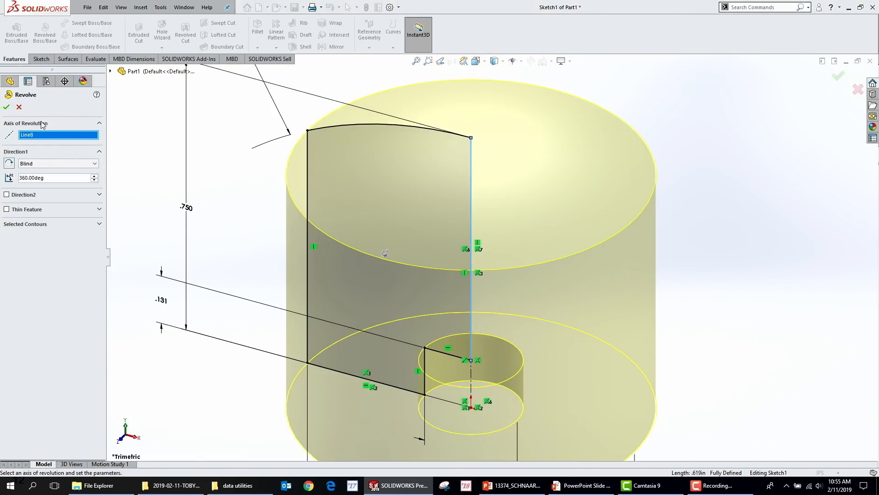
{"action": "left_click", "coordinate": [7, 106]}
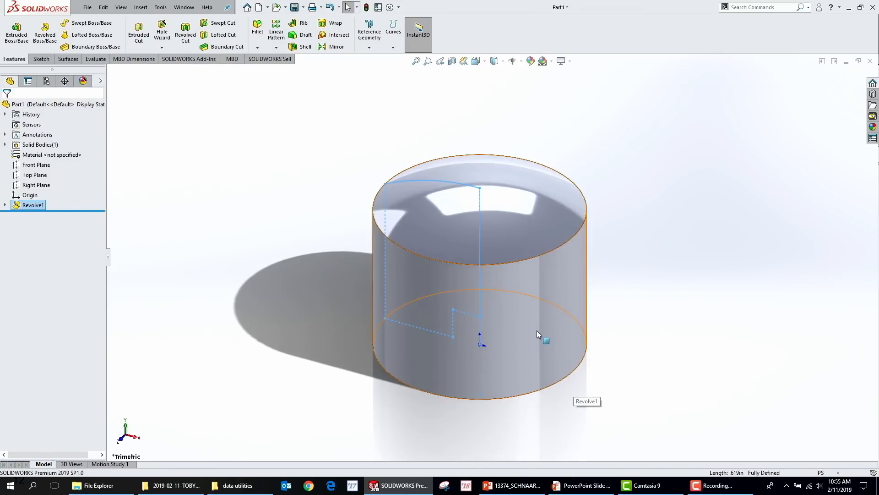
Step: Edit the knob's revolve feature to use the sketch centerline as its axis of revolution instead of the profile's solid vertical line
{"action": "double_click", "coordinate": [542, 340]}
{"action": "scroll", "coordinate": [534, 332], "scroll_direction": "up", "scroll_amount": 2}
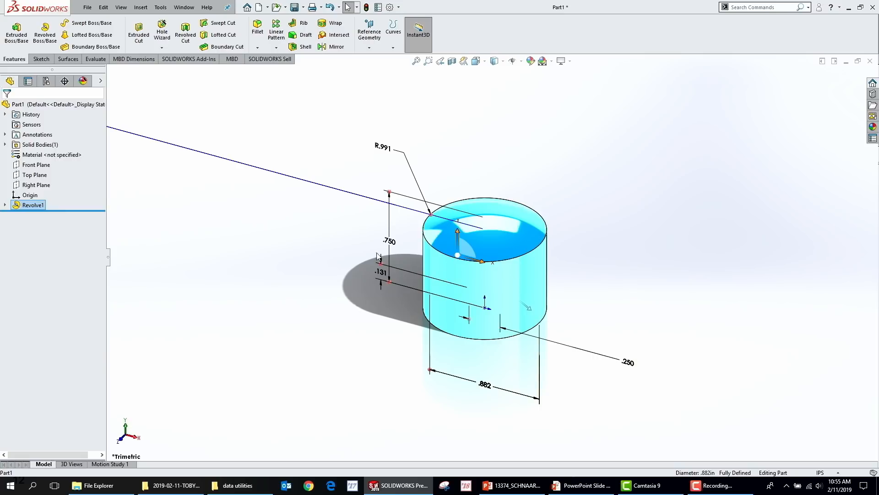
{"action": "right_click", "coordinate": [490, 256]}
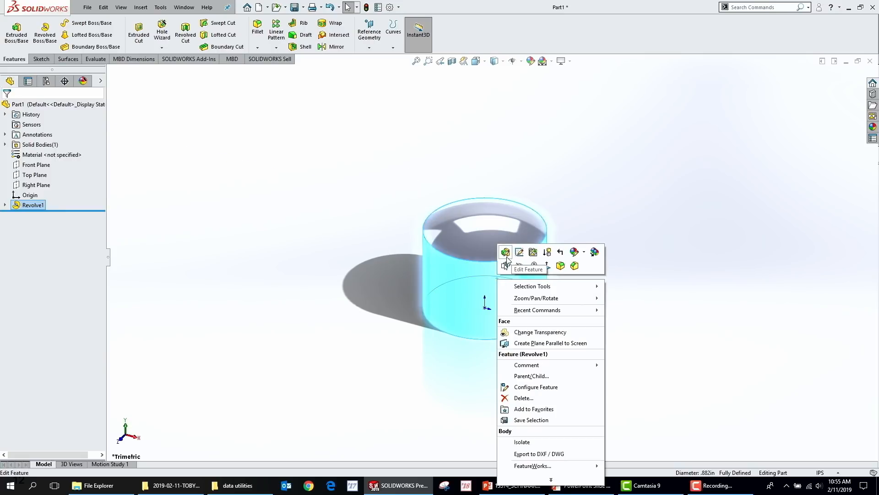
{"action": "left_click", "coordinate": [506, 252]}
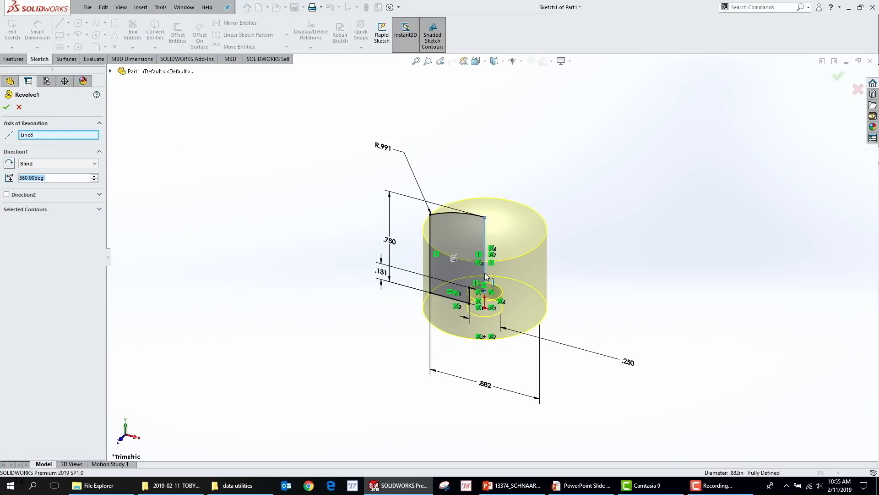
{"action": "scroll", "coordinate": [485, 279], "scroll_direction": "up", "scroll_amount": 5}
{"action": "left_click", "coordinate": [474, 288]}
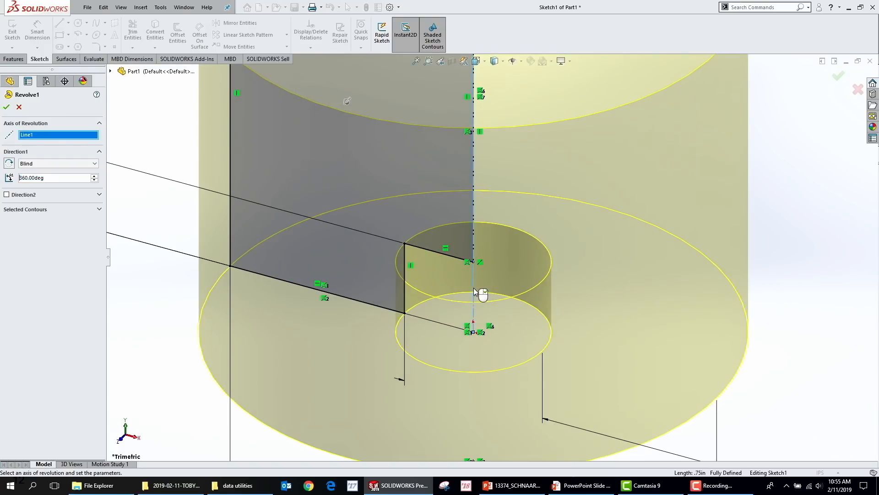
{"action": "right_click", "coordinate": [474, 287]}
{"action": "scroll", "coordinate": [477, 295], "scroll_direction": "down", "scroll_amount": 5}
Step: Display the revolve's dimensions on the model and move the outer and hole diameter dimensions outside the knob body
{"action": "left_click", "coordinate": [530, 274]}
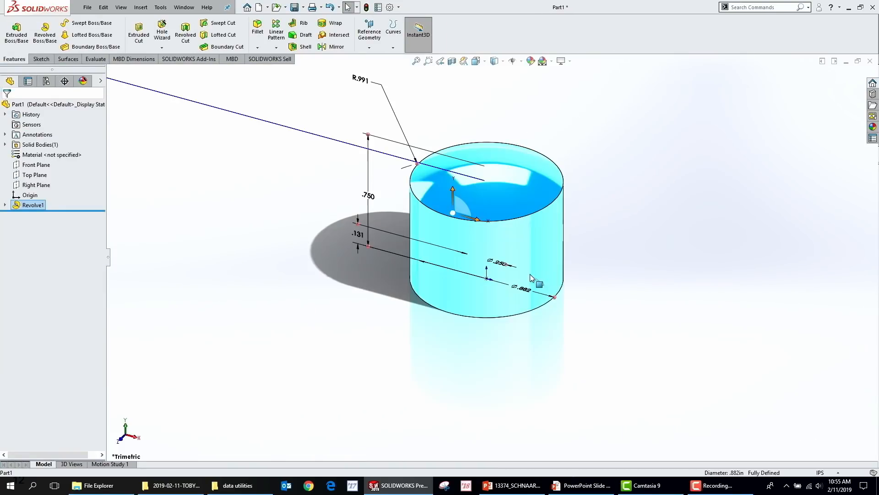
{"action": "left_click_drag", "start_coordinate": [521, 288], "coordinate": [556, 343]}
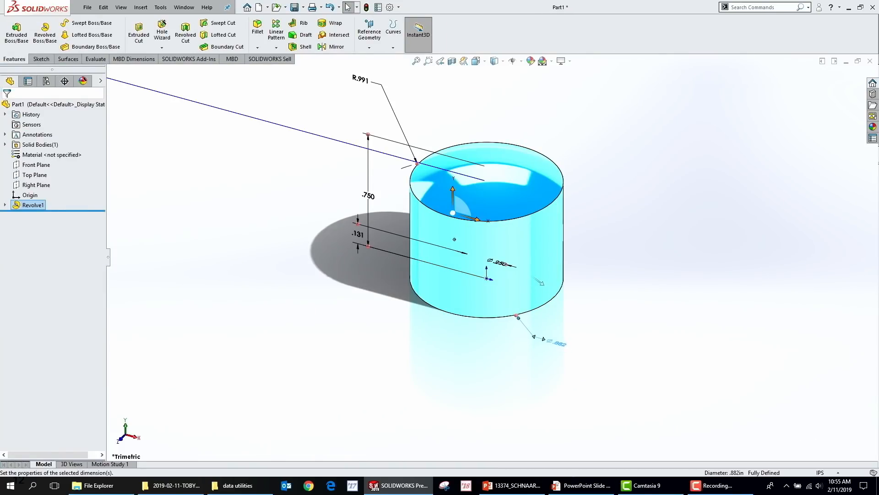
{"action": "left_click_drag", "start_coordinate": [502, 264], "coordinate": [604, 241]}
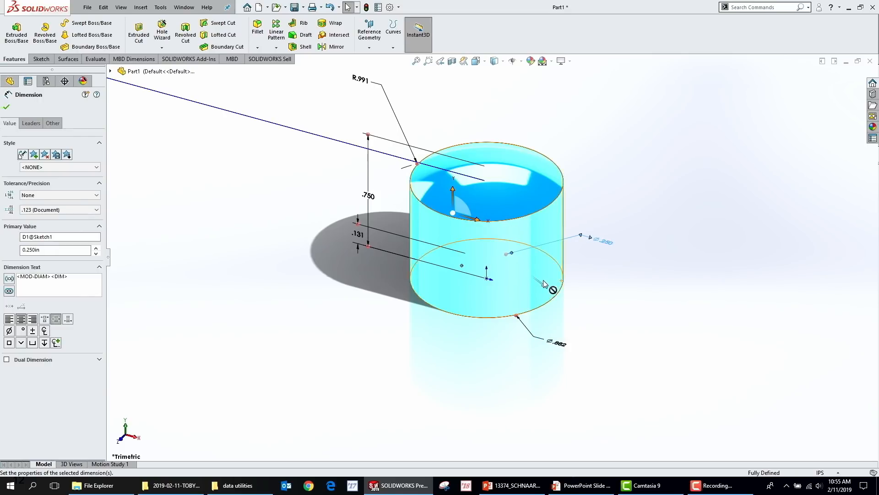
{"action": "scroll", "coordinate": [543, 280], "scroll_direction": "down", "scroll_amount": 5}
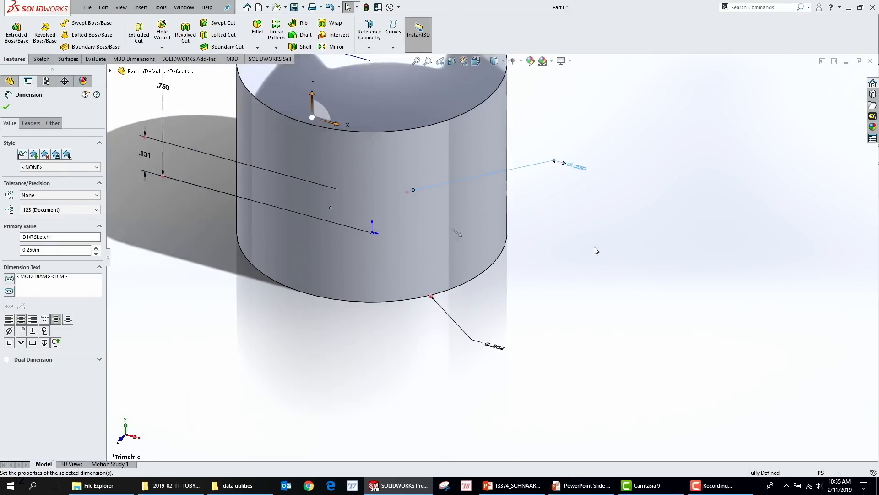
{"action": "scroll", "coordinate": [596, 251], "scroll_direction": "up", "scroll_amount": 2}
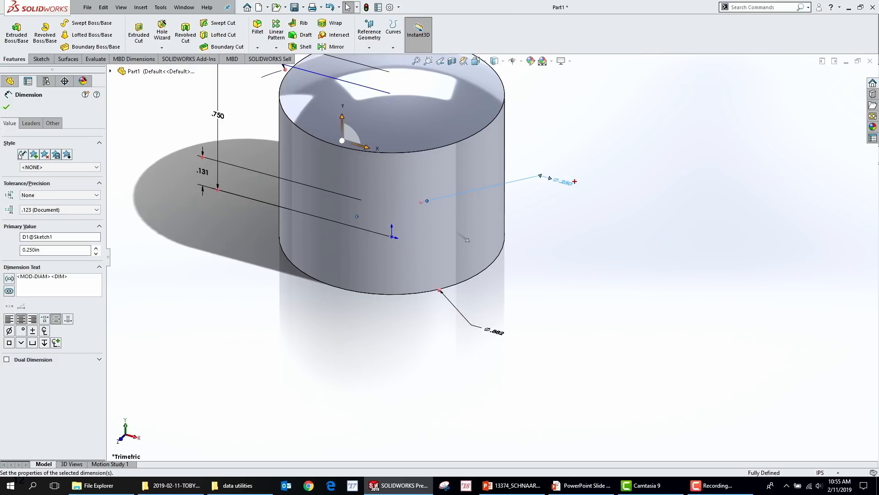
{"action": "left_click", "coordinate": [582, 192]}
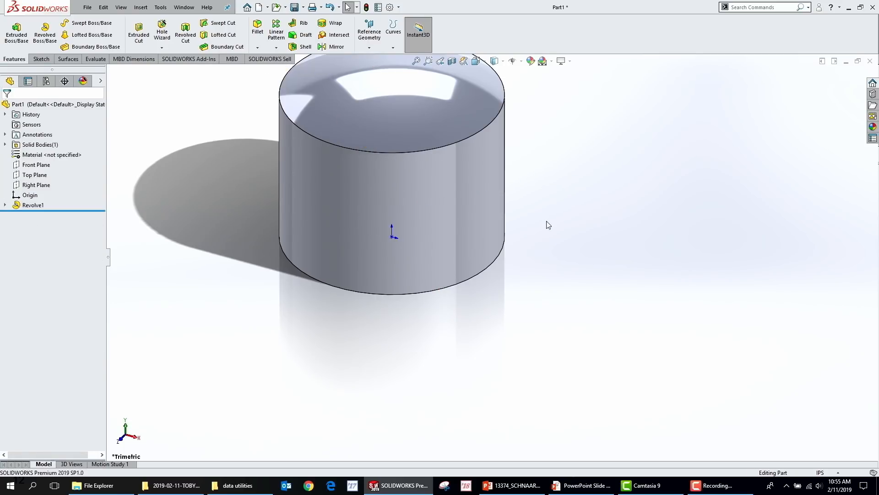
Step: Review the revolve's dimensions on the model and open its profile sketch to check the diameter dimensions
{"action": "left_click", "coordinate": [424, 204]}
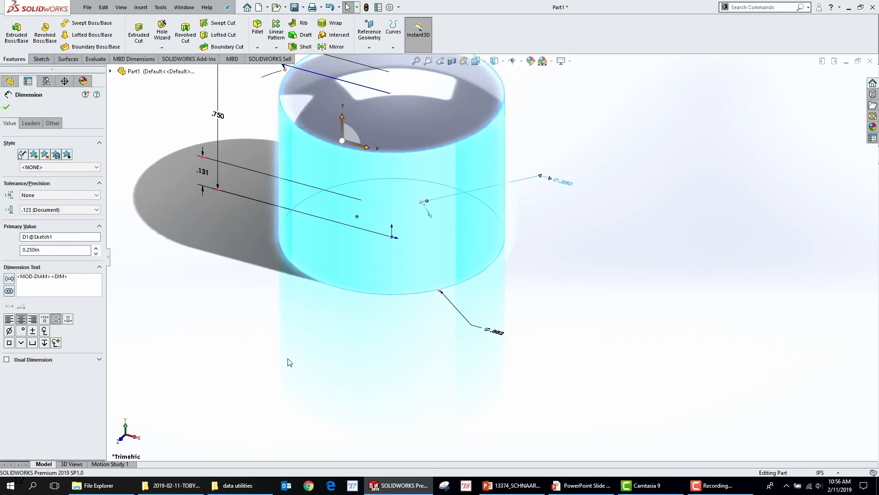
{"action": "left_click", "coordinate": [329, 369]}
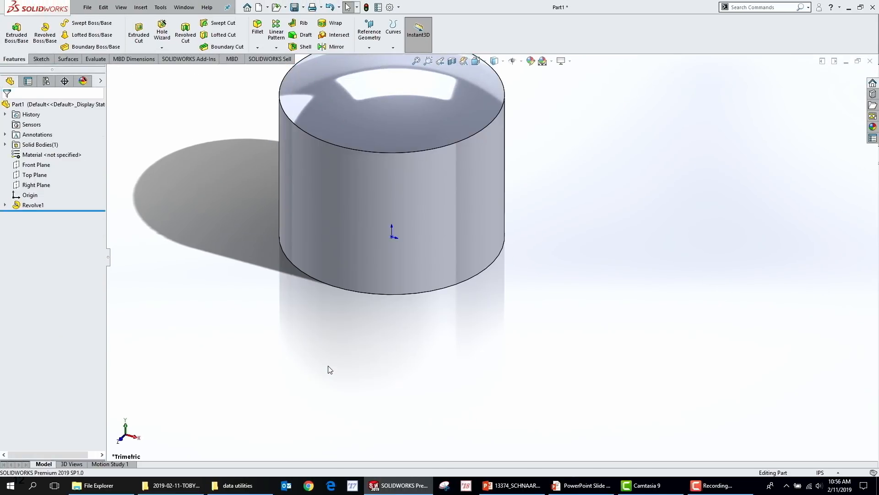
{"action": "middle_click_drag", "start_coordinate": [339, 346], "coordinate": [371, 337]}
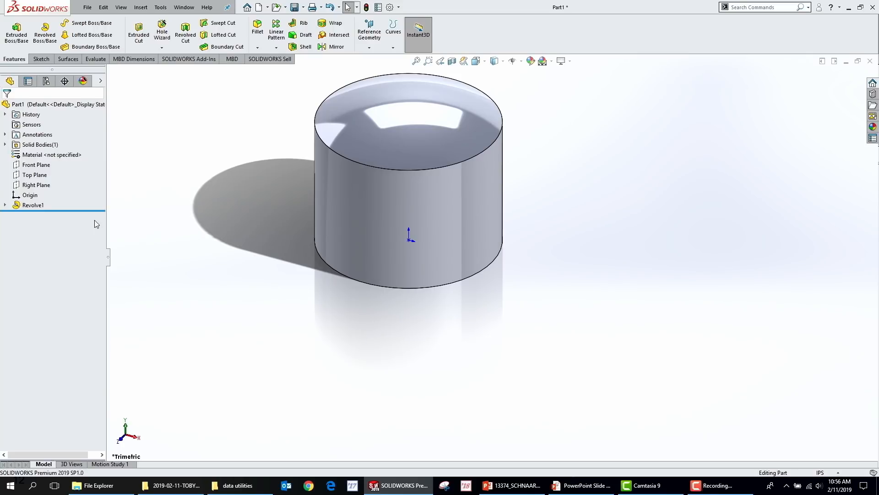
{"action": "right_click", "coordinate": [36, 204]}
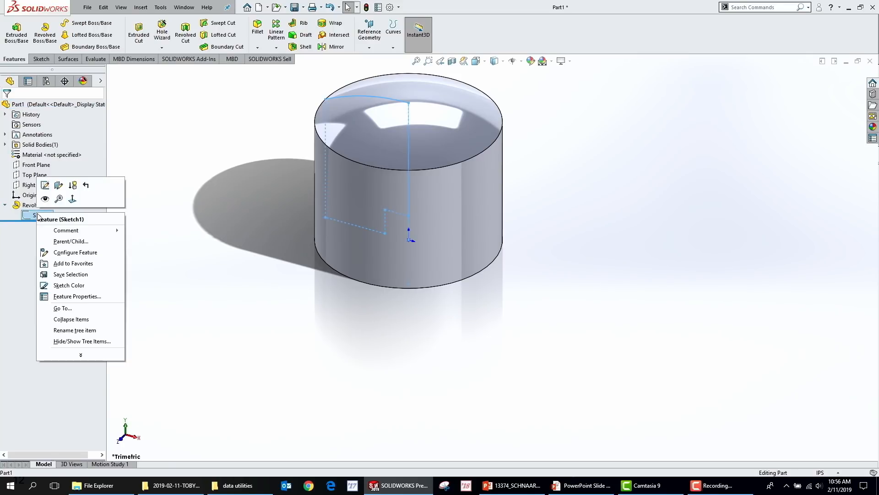
{"action": "left_click", "coordinate": [55, 183]}
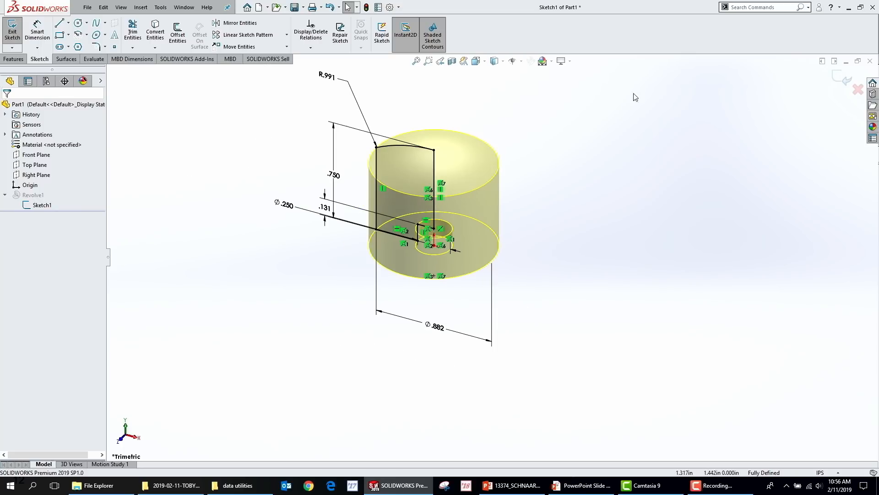
{"action": "left_click", "coordinate": [845, 78]}
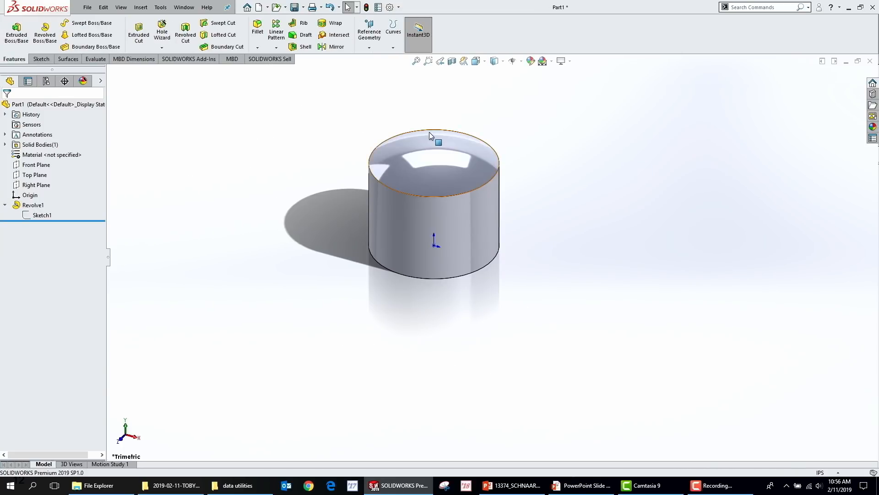
Step: Change the whole knob part's appearance colour to red from the standard swatches
{"action": "left_click", "coordinate": [531, 60]}
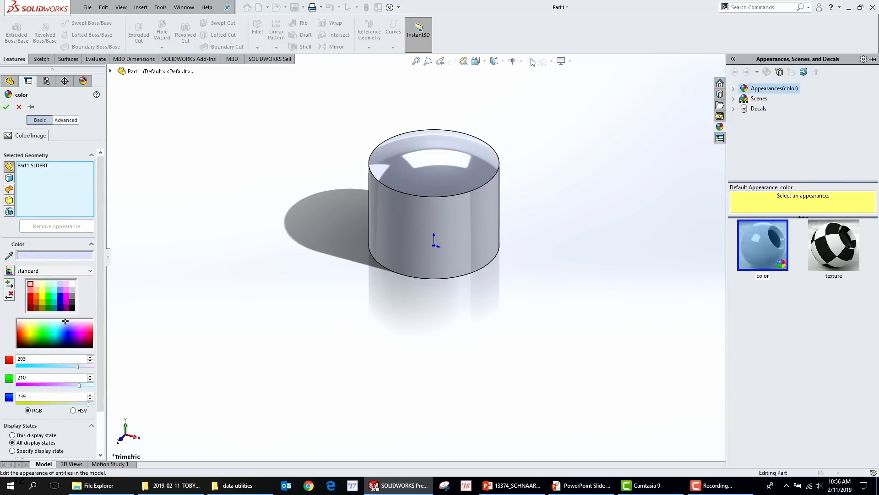
{"action": "left_click", "coordinate": [34, 294]}
{"action": "left_click", "coordinate": [30, 296]}
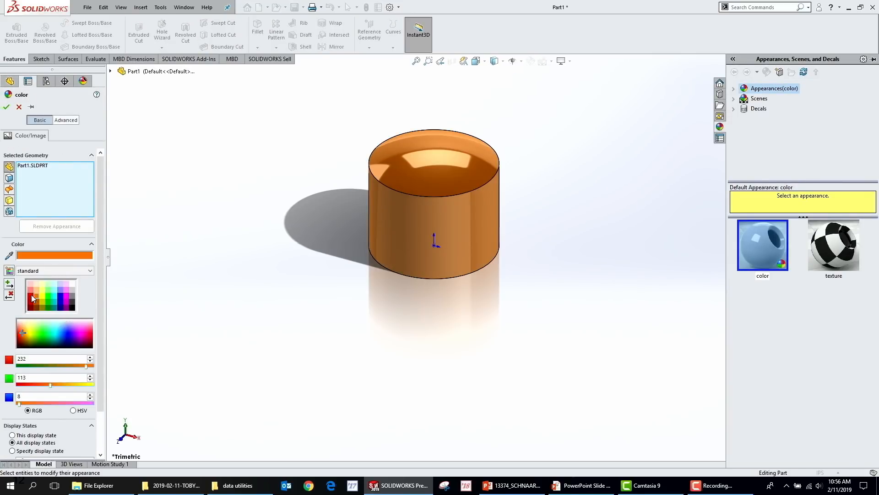
{"action": "left_click", "coordinate": [6, 107]}
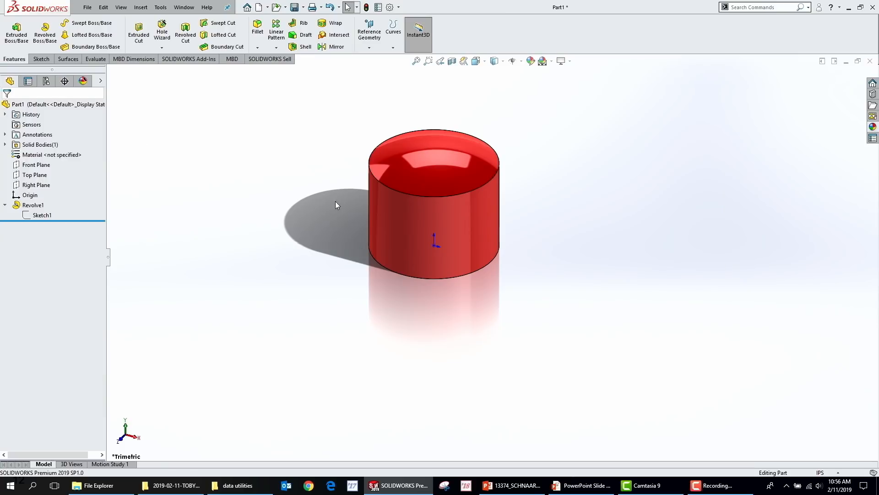
Step: Save the part as NEW KNOB - GarysMod in the 2019-PRECISION BASS folder
{"action": "scroll", "coordinate": [438, 147], "scroll_direction": "down", "scroll_amount": 5}
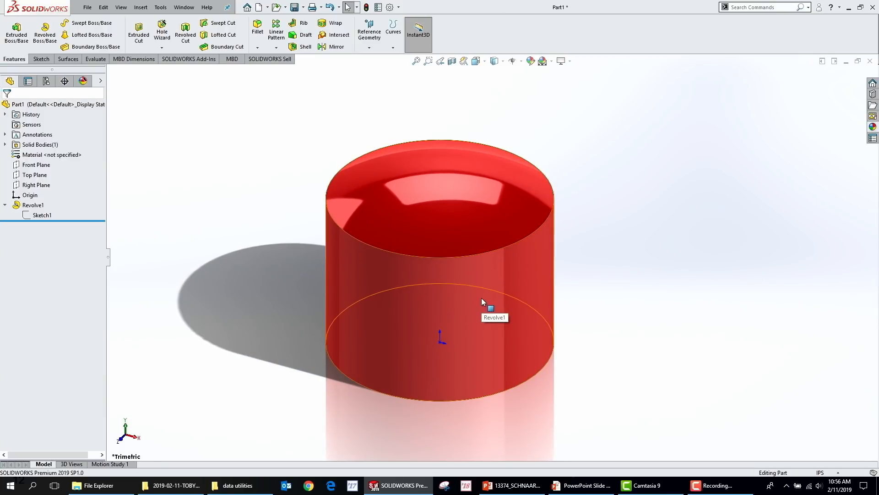
{"action": "key", "text": "ctrl+s"}
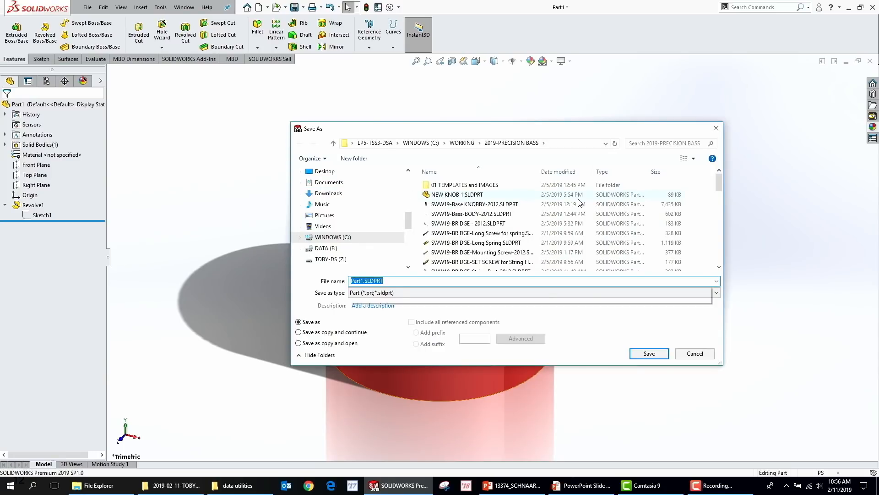
{"action": "type", "text": "NEW KNOB - GarysMod"}
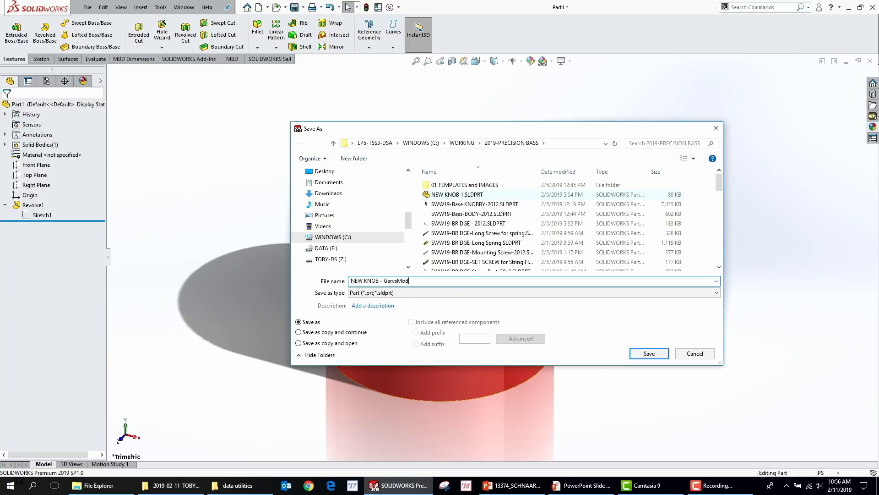
{"action": "key", "text": "Return"}
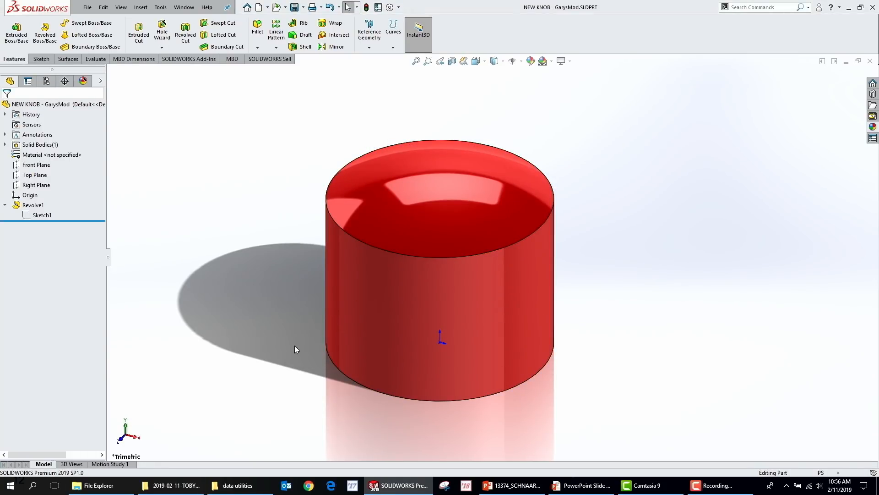
Step: Add a mate reference on the knob's flat underside face with default settings, and save and close the part
{"action": "scroll", "coordinate": [311, 326], "scroll_direction": "up", "scroll_amount": 3}
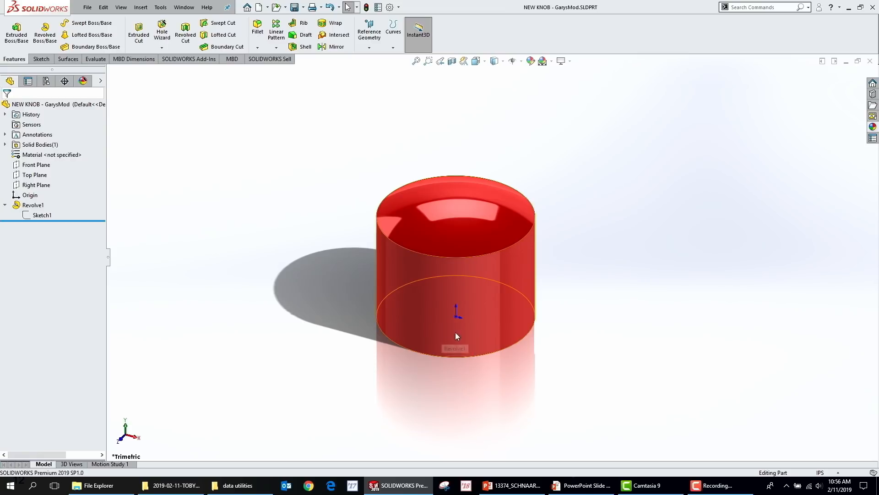
{"action": "middle_click_drag", "start_coordinate": [432, 249], "coordinate": [364, 197]}
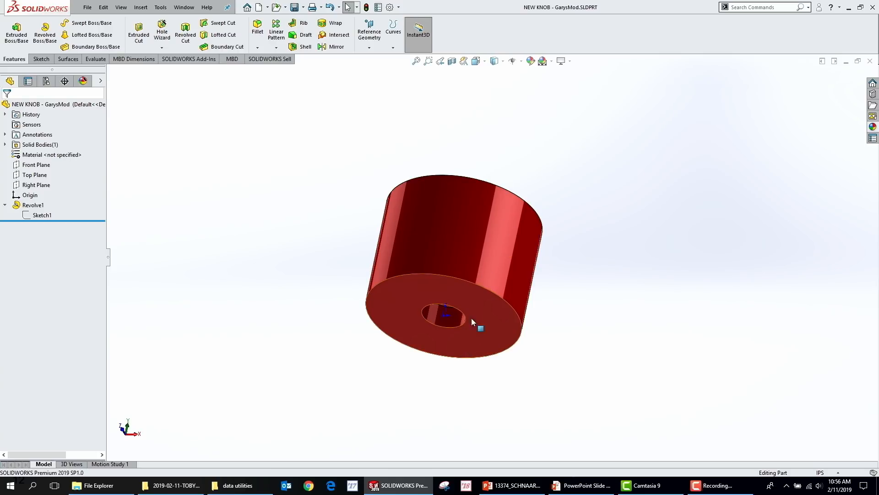
{"action": "left_click", "coordinate": [400, 292]}
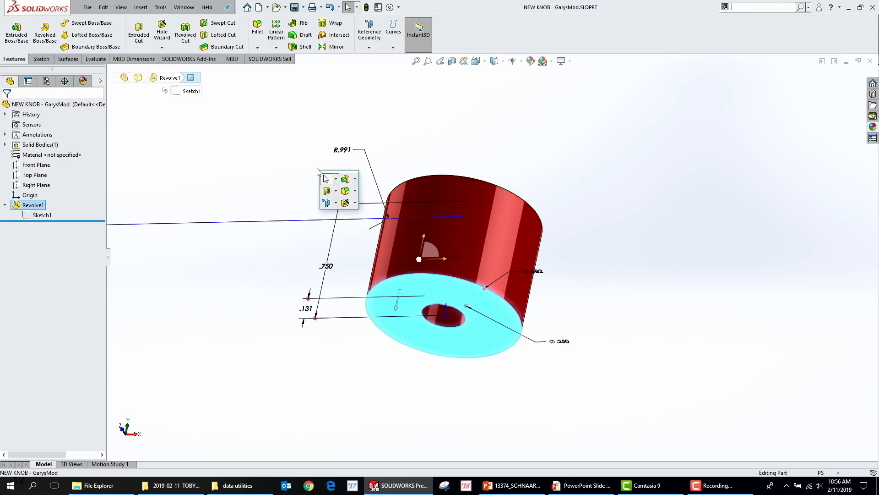
{"action": "left_click", "coordinate": [336, 202]}
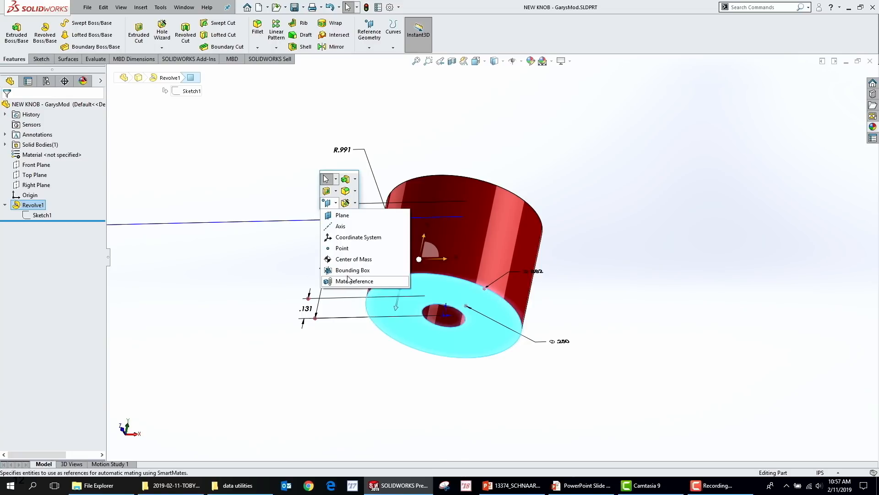
{"action": "left_click", "coordinate": [349, 280]}
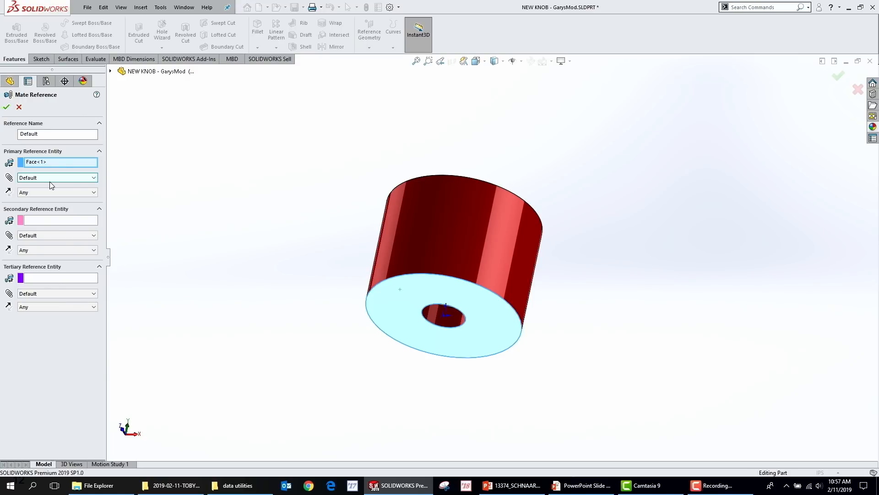
{"action": "left_click", "coordinate": [6, 107]}
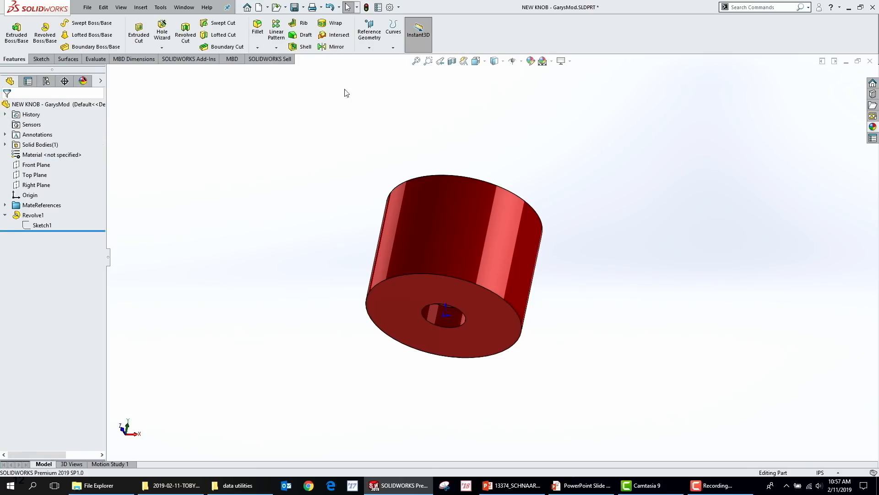
{"action": "left_click", "coordinate": [295, 7]}
{"action": "left_click", "coordinate": [870, 61]}
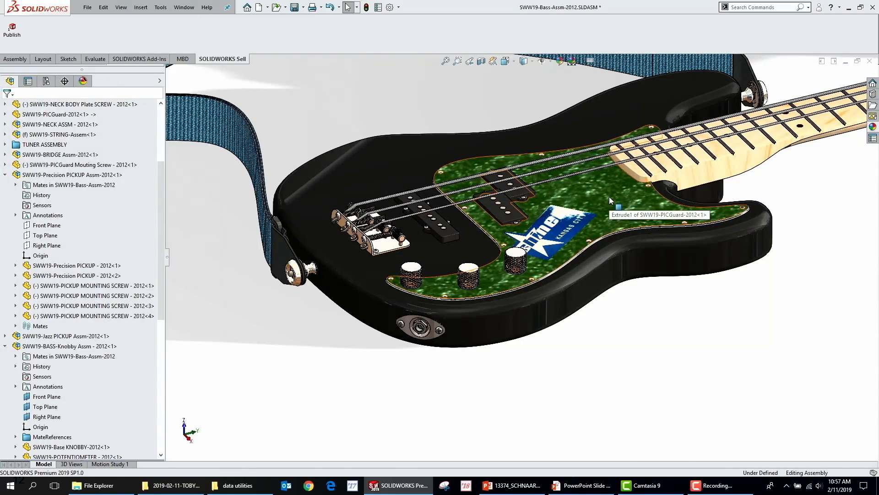
Step: Insert the NEW KNOB part from the recent documents onto the bass pickguard face, flipping the mate alignment so it stands upright
{"action": "key", "text": "r"}
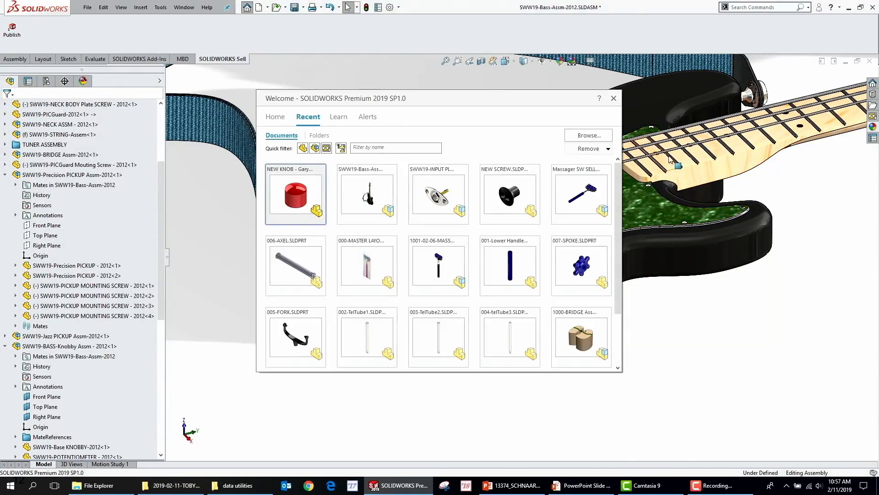
{"action": "left_click_drag", "start_coordinate": [297, 177], "coordinate": [646, 217]}
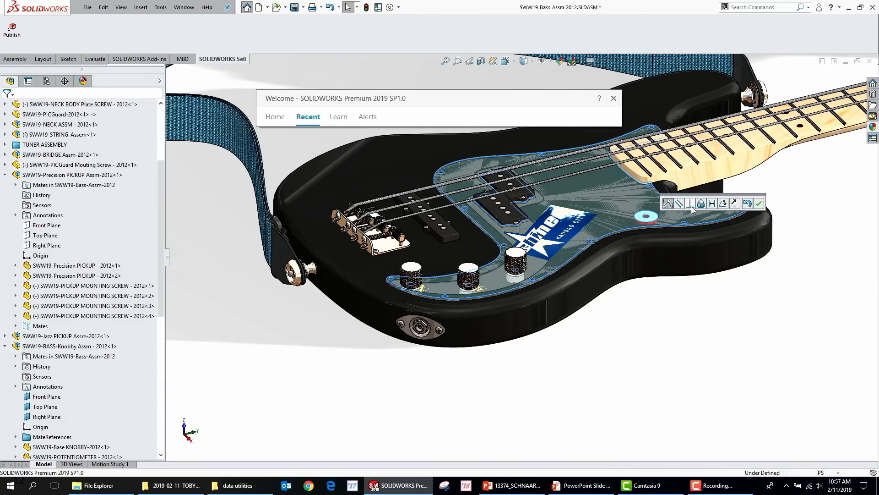
{"action": "left_click", "coordinate": [734, 204]}
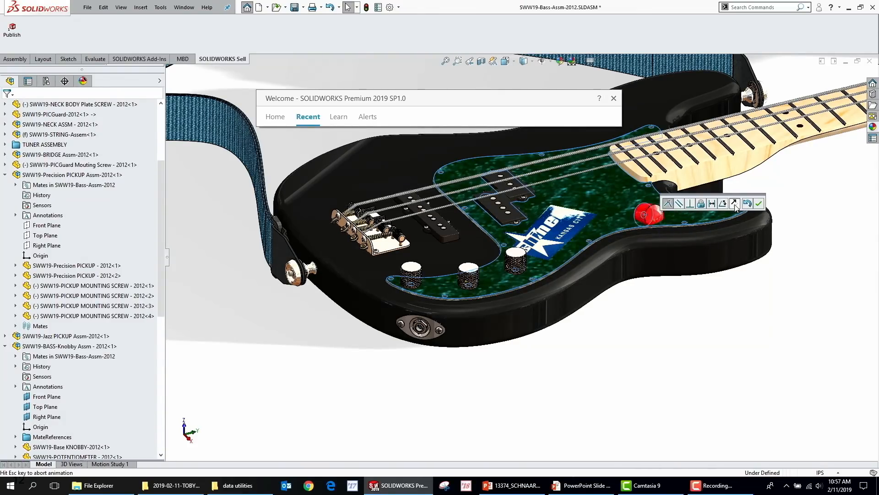
{"action": "left_click", "coordinate": [758, 204]}
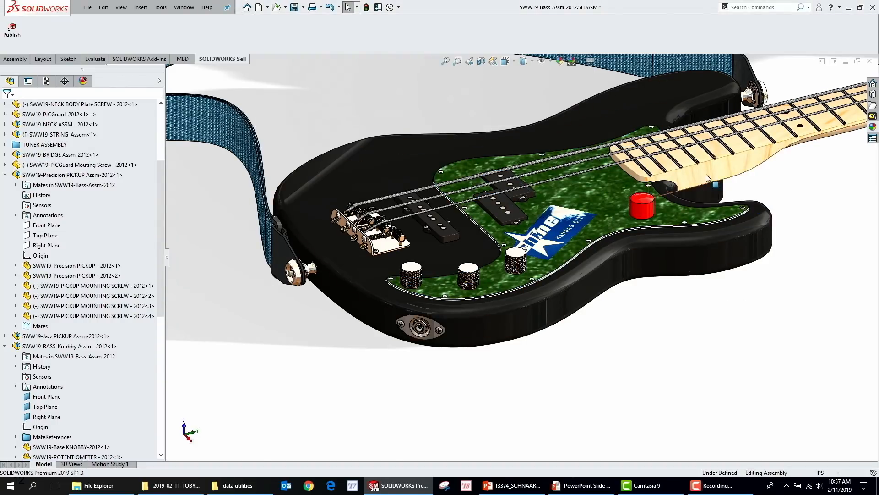
Step: Insert a second NEW KNOB part from the recent documents onto the pickguard face beside the first, using a coincident mate
{"action": "scroll", "coordinate": [707, 174], "scroll_direction": "down", "scroll_amount": 5}
{"action": "left_click_drag", "start_coordinate": [296, 194], "coordinate": [631, 260]}
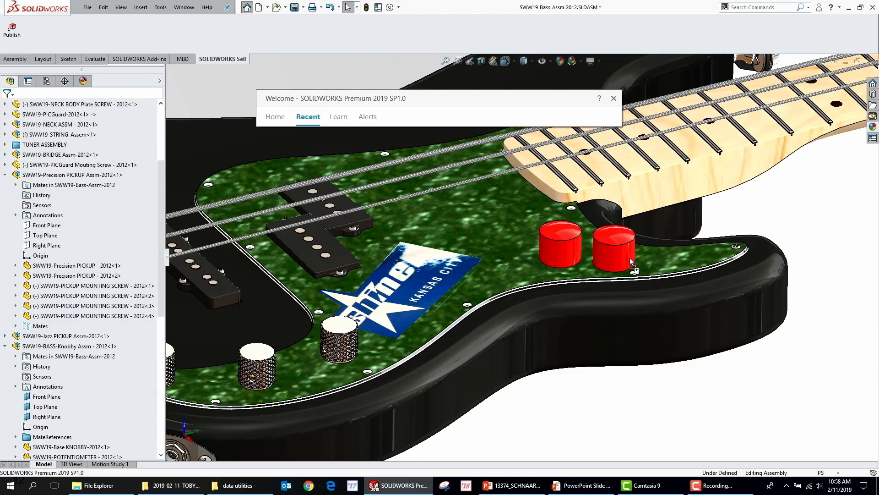
{"action": "left_click_drag", "start_coordinate": [630, 257], "coordinate": [625, 260]}
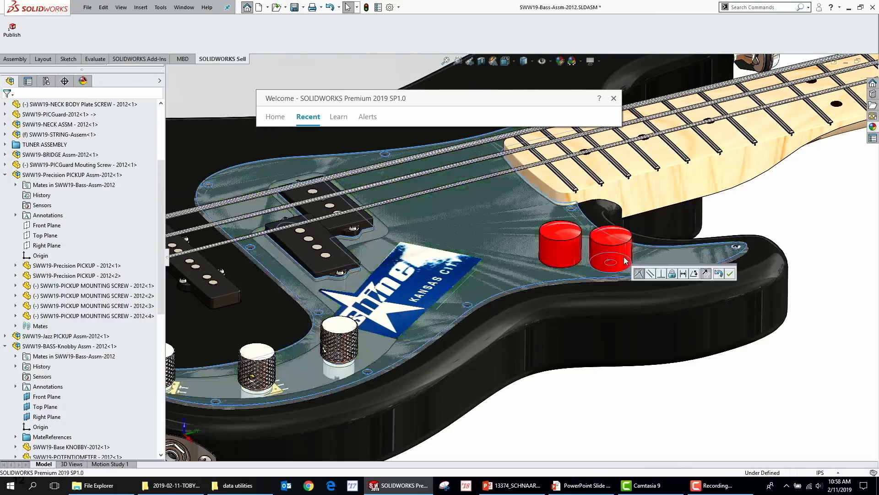
{"action": "left_click", "coordinate": [683, 274]}
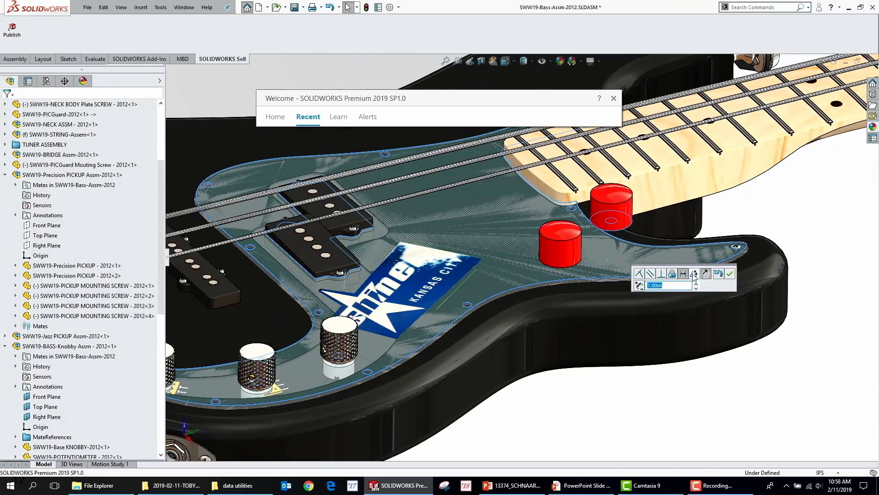
{"action": "left_click", "coordinate": [639, 273]}
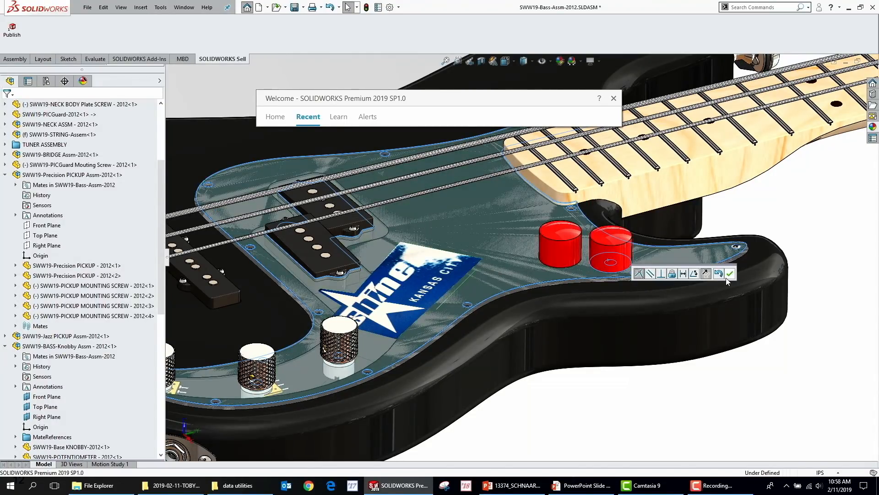
Step: Hide the knurled knob nearest the shine logo to expose the potentiometer shaft and nut
{"action": "scroll", "coordinate": [711, 282], "scroll_direction": "up", "scroll_amount": 5}
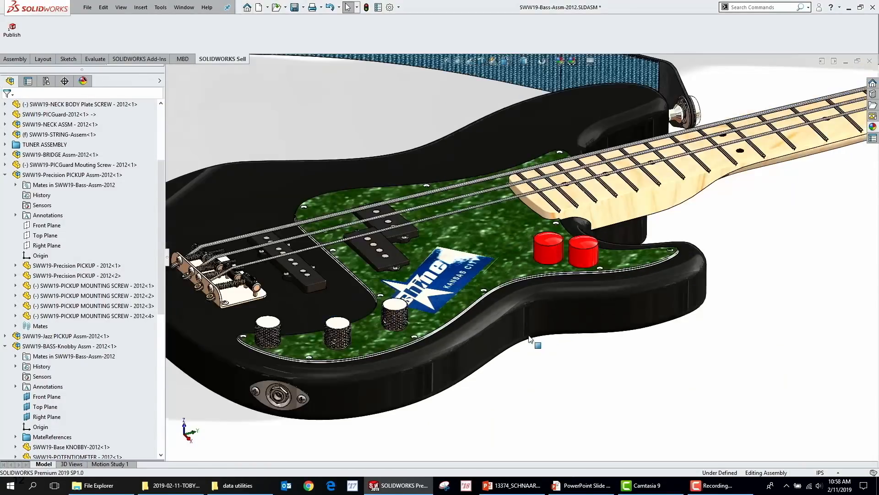
{"action": "scroll", "coordinate": [455, 312], "scroll_direction": "down", "scroll_amount": 8}
{"action": "key", "text": "Tab"}
{"action": "scroll", "coordinate": [430, 260], "scroll_direction": "down", "scroll_amount": 6}
{"action": "scroll", "coordinate": [431, 260], "scroll_direction": "down", "scroll_amount": 8}
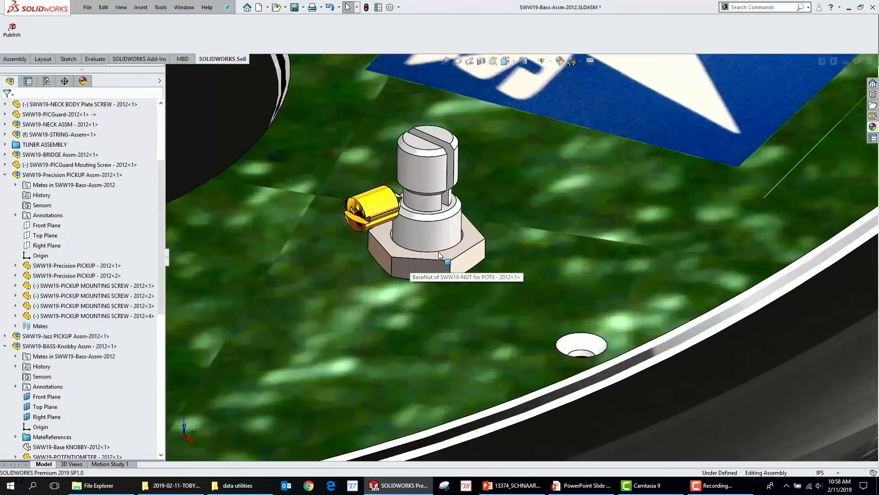
Step: Examine the potentiometer nut's top face, circular hole edge and inner hole face as mating geometry for the knob
{"action": "scroll", "coordinate": [477, 246], "scroll_direction": "down", "scroll_amount": 4}
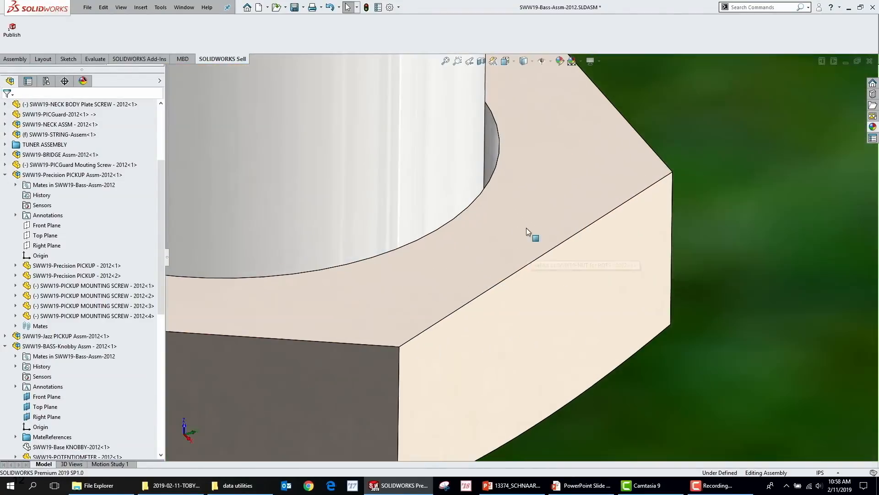
{"action": "left_click", "coordinate": [491, 136]}
{"action": "left_click", "coordinate": [532, 163]}
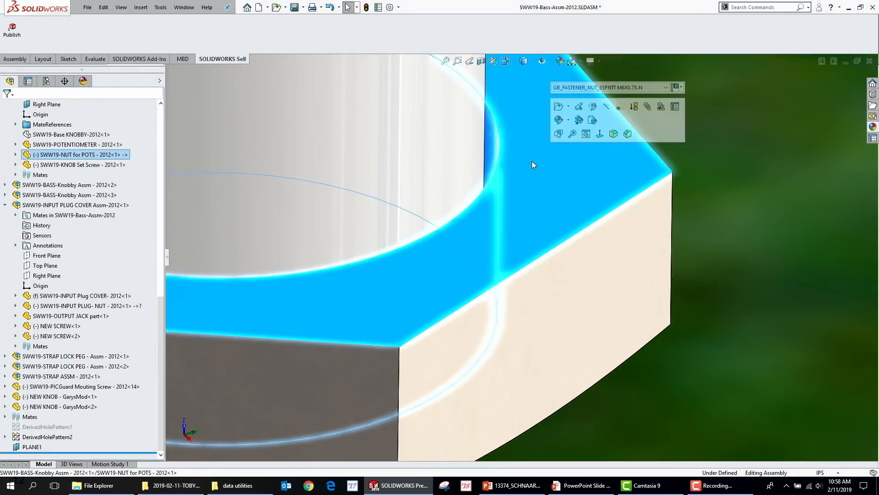
{"action": "left_click", "coordinate": [493, 175]}
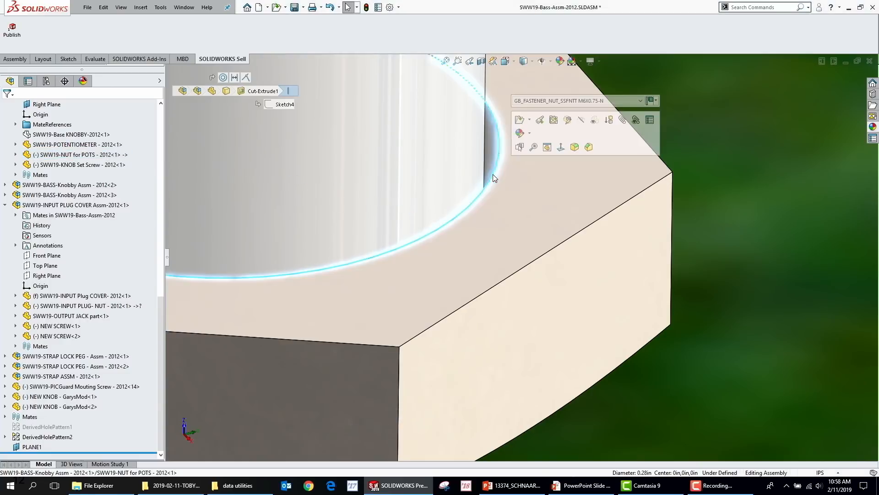
{"action": "left_click", "coordinate": [490, 147]}
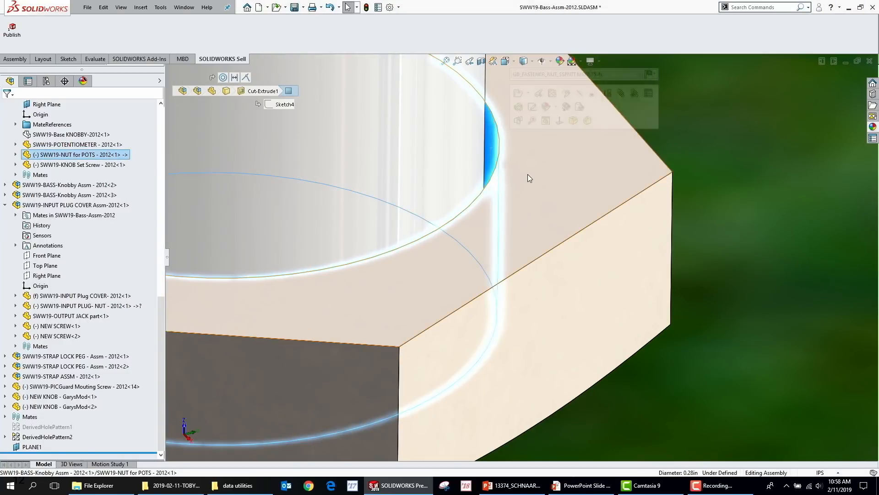
{"action": "left_click", "coordinate": [529, 169]}
{"action": "left_click", "coordinate": [493, 170]}
Step: Hide the gold knob set screw beside the exposed potentiometer shaft
{"action": "scroll", "coordinate": [494, 174], "scroll_direction": "up", "scroll_amount": 4}
{"action": "scroll", "coordinate": [495, 176], "scroll_direction": "up", "scroll_amount": 10}
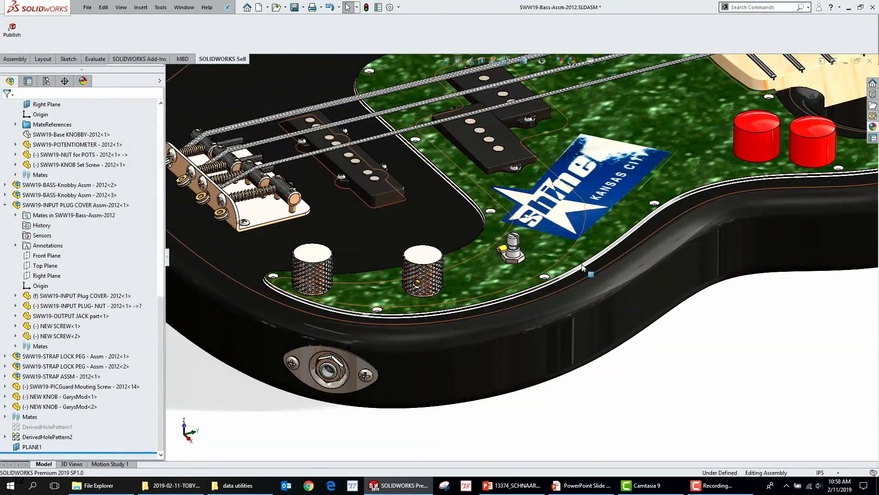
{"action": "scroll", "coordinate": [577, 284], "scroll_direction": "down", "scroll_amount": 5}
{"action": "scroll", "coordinate": [575, 297], "scroll_direction": "up", "scroll_amount": 3}
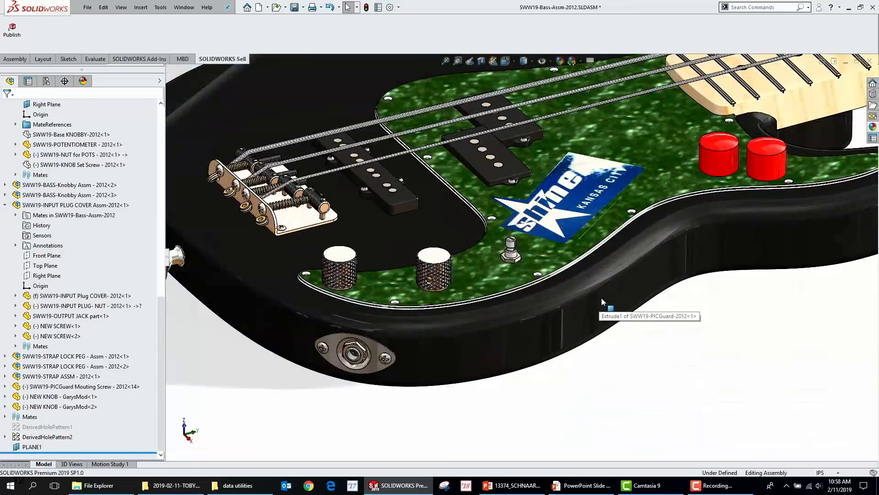
Step: Open the NEW KNOB part from the recent documents and delete its existing face-based mate reference
{"action": "key", "text": "r"}
{"action": "left_click", "coordinate": [303, 209]}
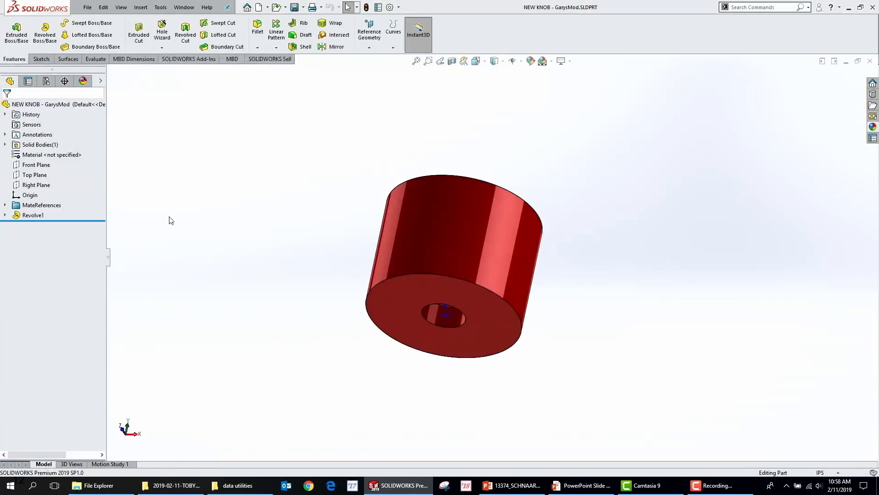
{"action": "left_click", "coordinate": [6, 205]}
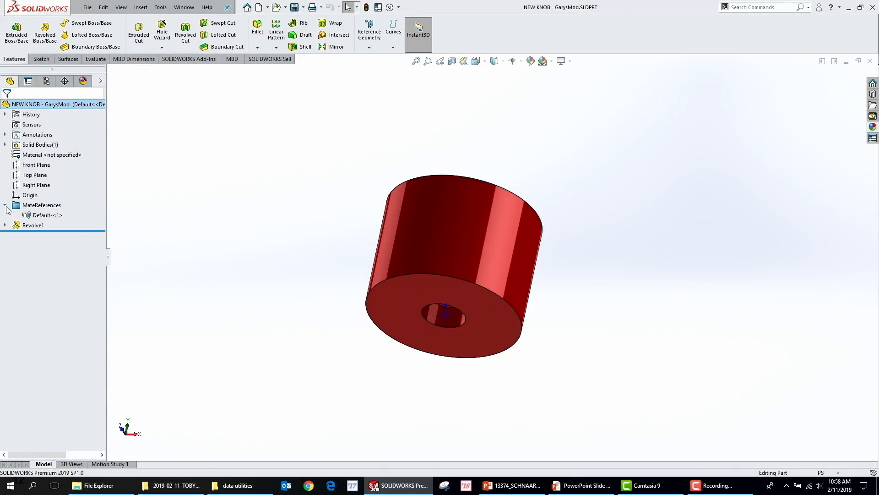
{"action": "right_click", "coordinate": [38, 214]}
{"action": "left_click", "coordinate": [60, 219]}
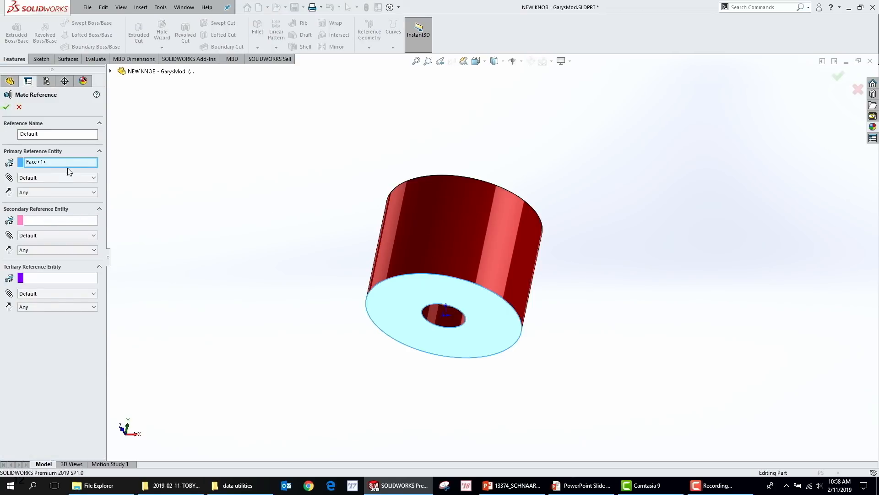
{"action": "left_click", "coordinate": [19, 106]}
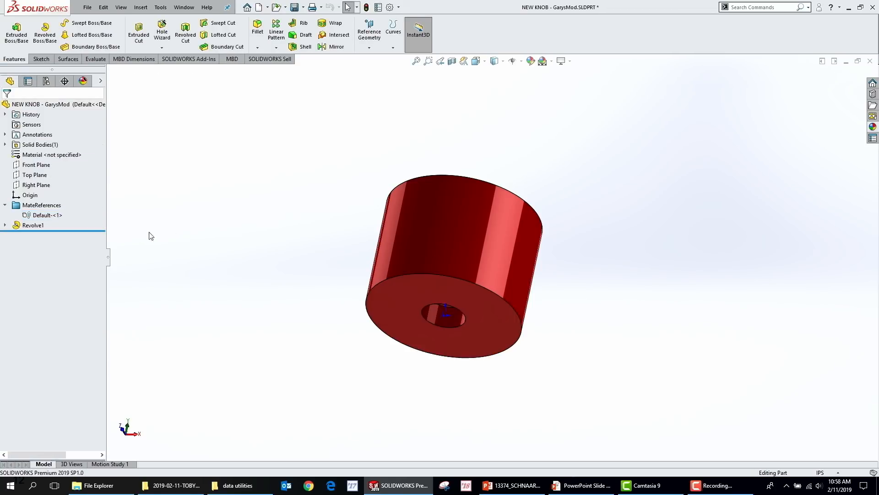
{"action": "left_click", "coordinate": [45, 214]}
{"action": "key", "text": "Delete"}
{"action": "key", "text": "Return"}
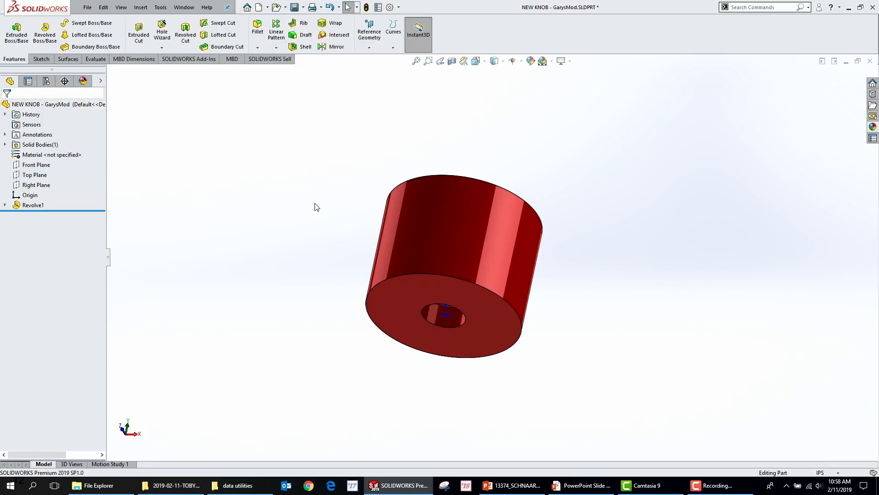
Step: Add a mate reference on the circular edge of the knob's underside hole with default settings, and save and close the part
{"action": "key", "text": "s"}
{"action": "left_click", "coordinate": [321, 220]}
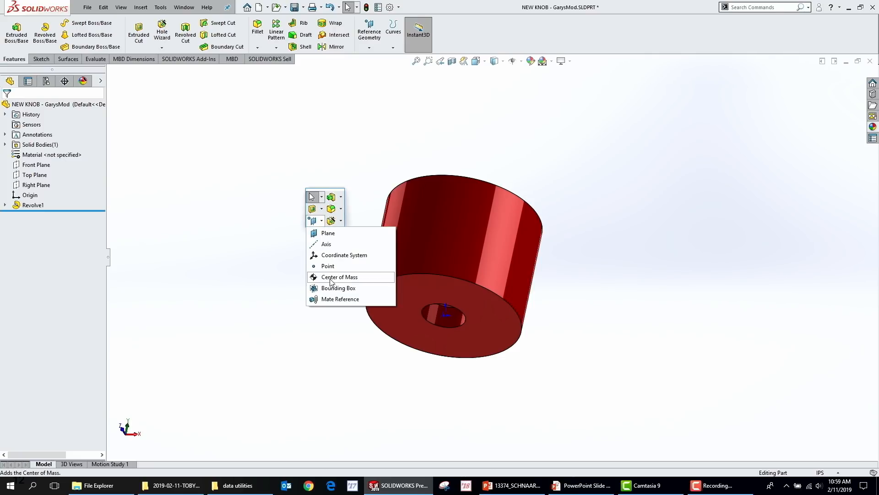
{"action": "left_click", "coordinate": [338, 299]}
{"action": "left_click", "coordinate": [433, 323]}
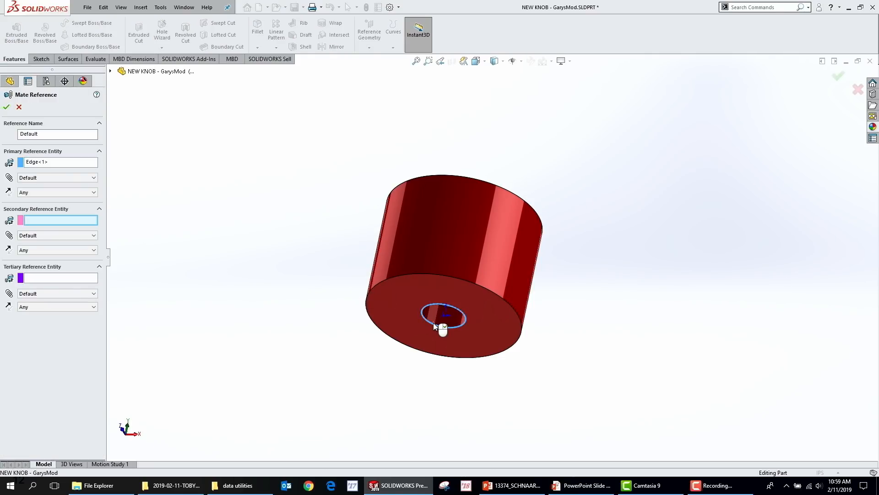
{"action": "key", "text": "Return"}
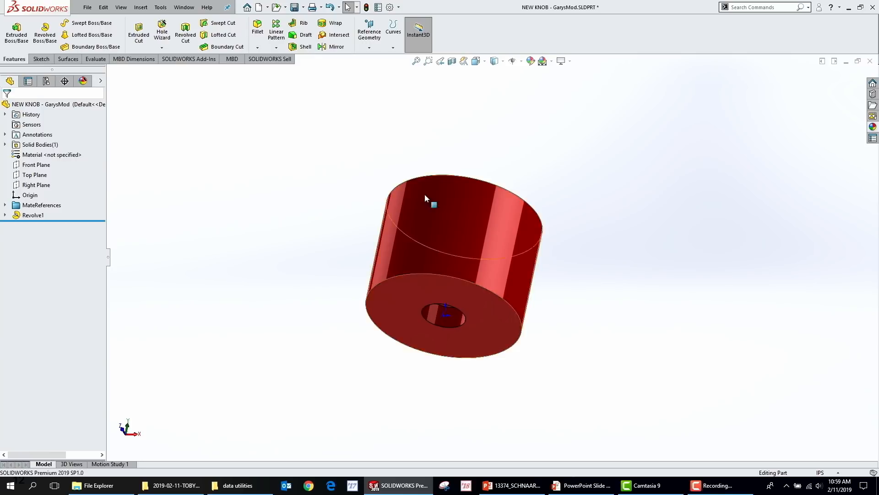
{"action": "left_click", "coordinate": [295, 7]}
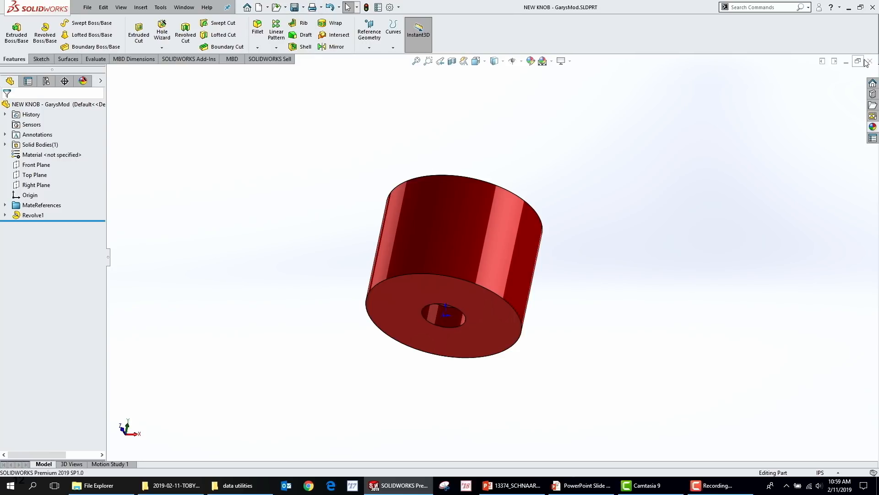
{"action": "key", "text": "Return"}
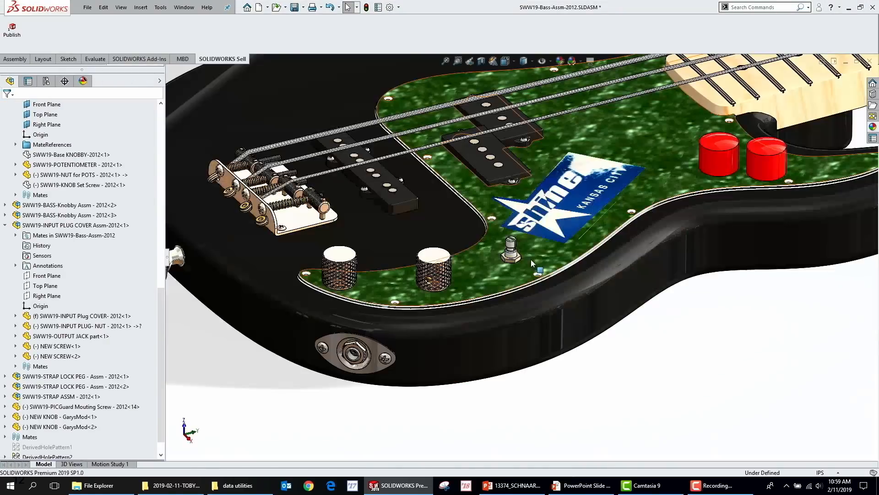
Step: Try to insert the NEW KNOB part from the recent documents onto the exposed potentiometer nut
{"action": "left_click_drag", "start_coordinate": [302, 201], "coordinate": [725, 418]}
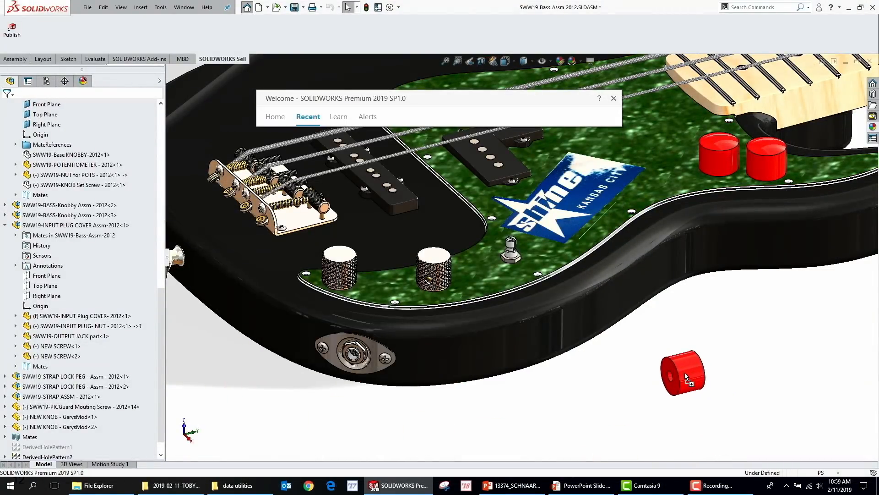
{"action": "left_click_drag", "start_coordinate": [685, 372], "coordinate": [520, 246]}
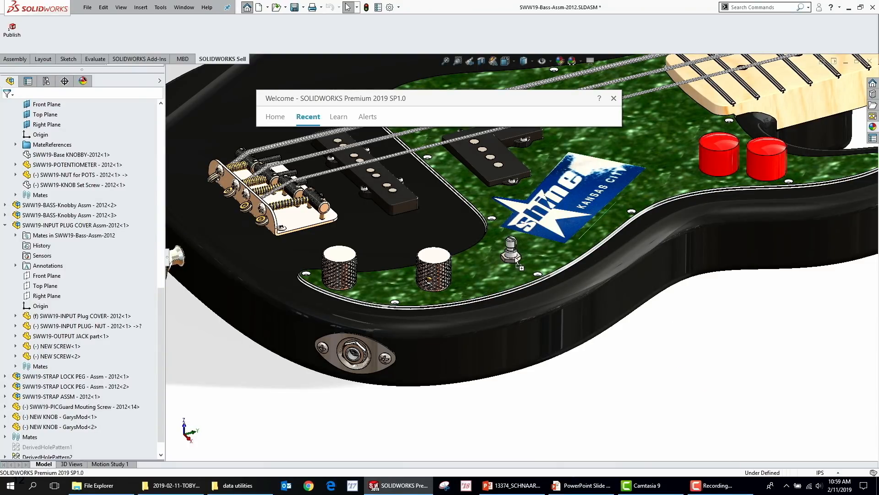
{"action": "scroll", "coordinate": [515, 256], "scroll_direction": "down", "scroll_amount": 5}
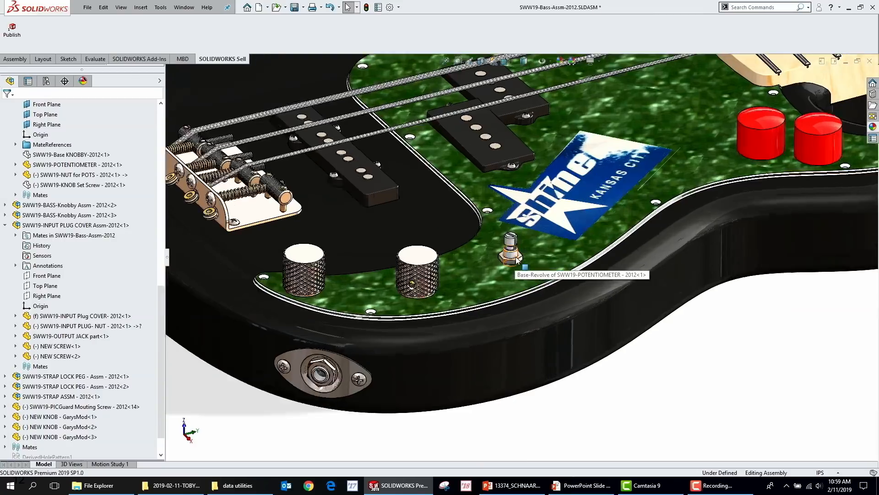
Step: Insert another NEW KNOB part from the recent documents, snapping it onto the circular edge of the potentiometer nut
{"action": "key", "text": "r"}
{"action": "left_click_drag", "start_coordinate": [299, 197], "coordinate": [516, 259]}
{"action": "middle_click_drag", "start_coordinate": [579, 311], "coordinate": [568, 257]}
{"action": "scroll", "coordinate": [533, 278], "scroll_direction": "down", "scroll_amount": 4}
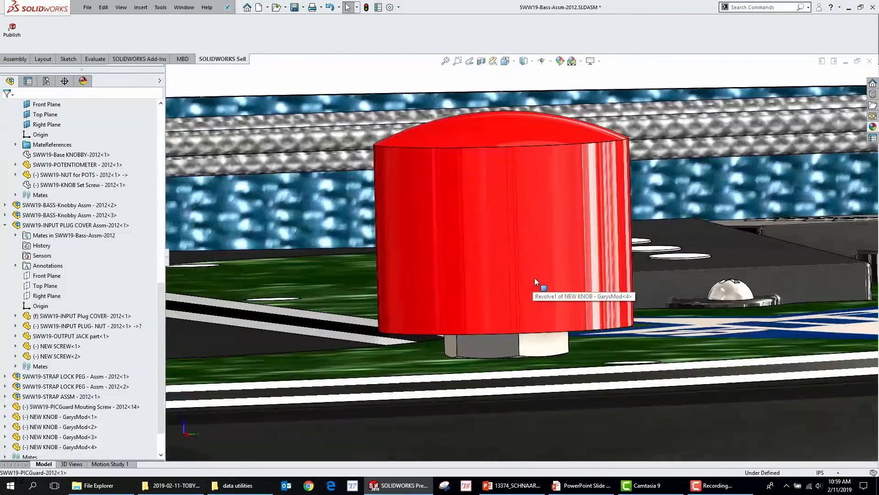
Step: Examine the concentric and coincident mates of the knob placed on the potentiometer nut
{"action": "left_click", "coordinate": [533, 279]}
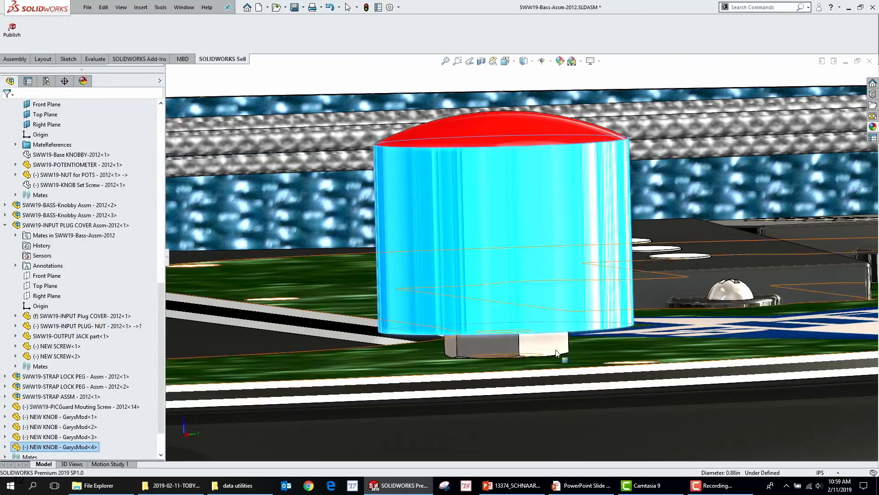
{"action": "scroll", "coordinate": [8, 407], "scroll_direction": "down", "scroll_amount": 2}
{"action": "left_click", "coordinate": [5, 406]}
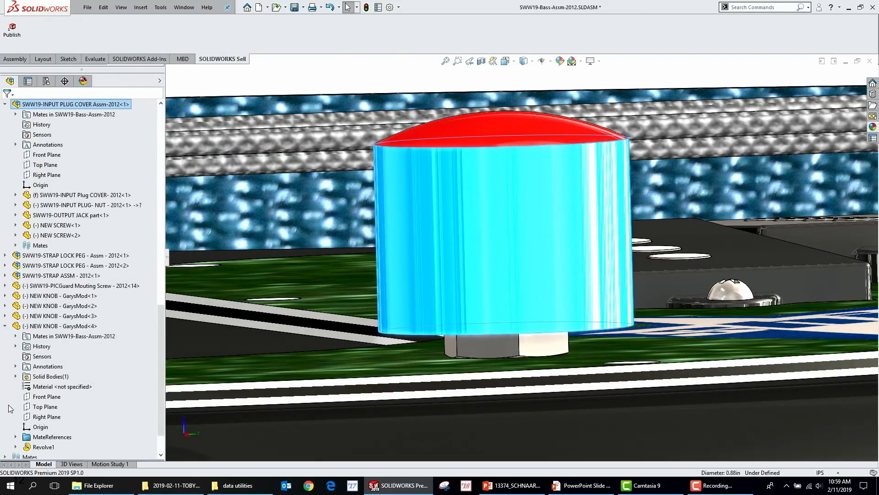
{"action": "left_click", "coordinate": [16, 336]}
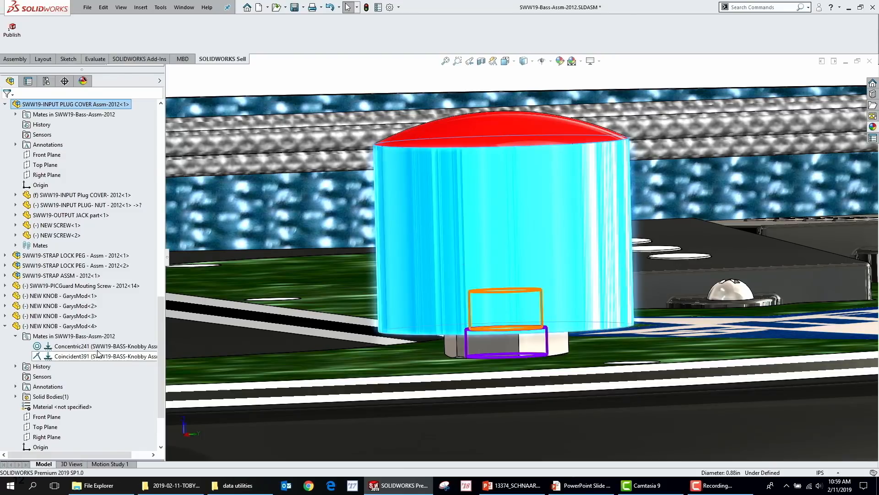
{"action": "left_click", "coordinate": [100, 348]}
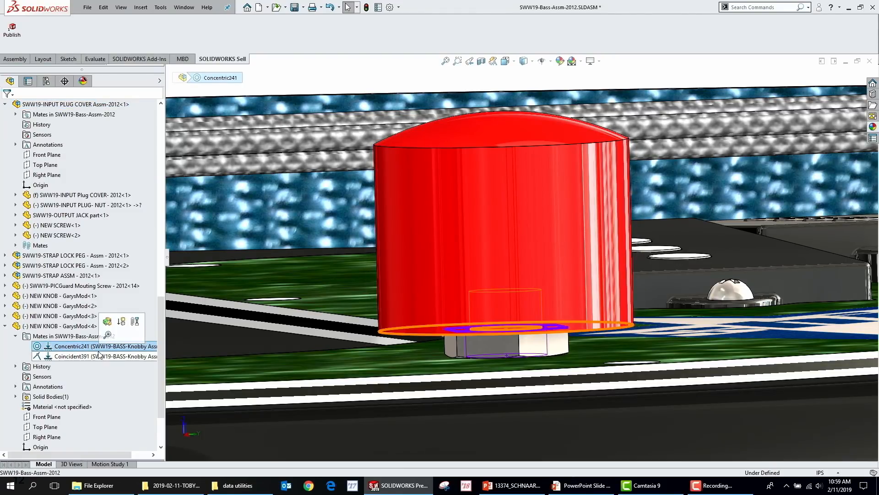
{"action": "left_click", "coordinate": [95, 356]}
{"action": "middle_click_drag", "start_coordinate": [432, 356], "coordinate": [435, 381]}
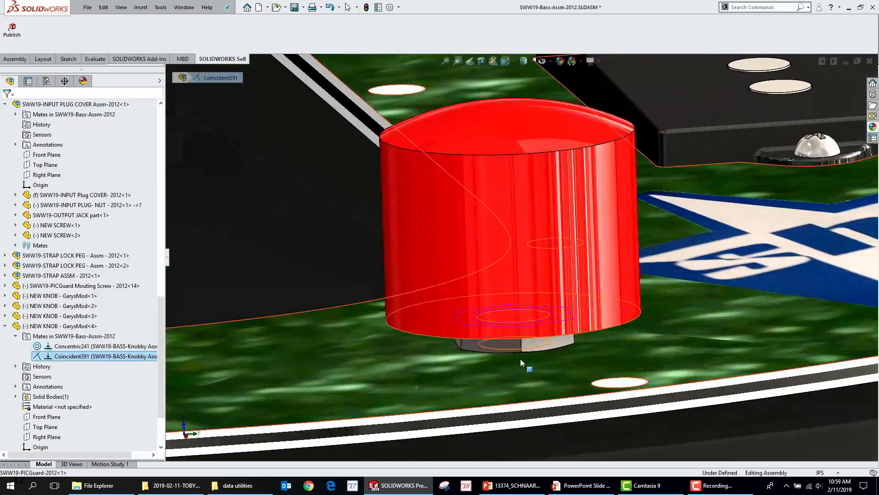
{"action": "scroll", "coordinate": [549, 336], "scroll_direction": "up", "scroll_amount": 5}
{"action": "scroll", "coordinate": [588, 321], "scroll_direction": "up", "scroll_amount": 4}
{"action": "scroll", "coordinate": [589, 324], "scroll_direction": "up", "scroll_amount": 6}
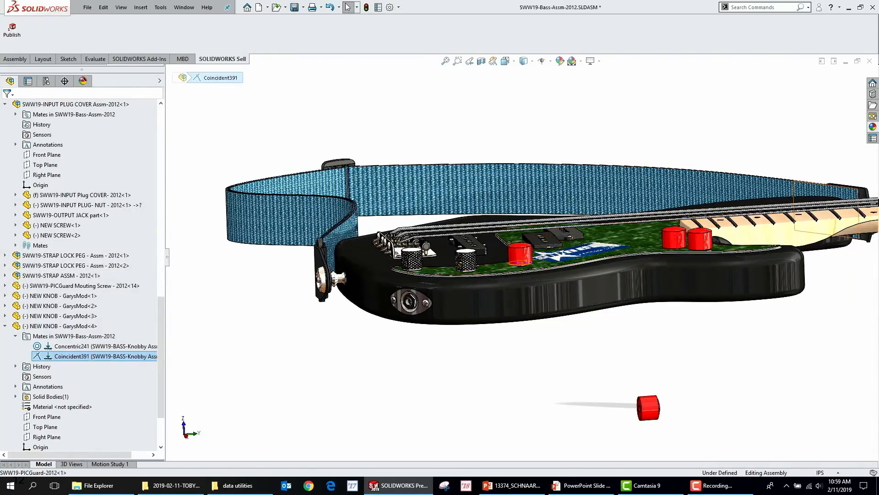
{"action": "left_click", "coordinate": [509, 410]}
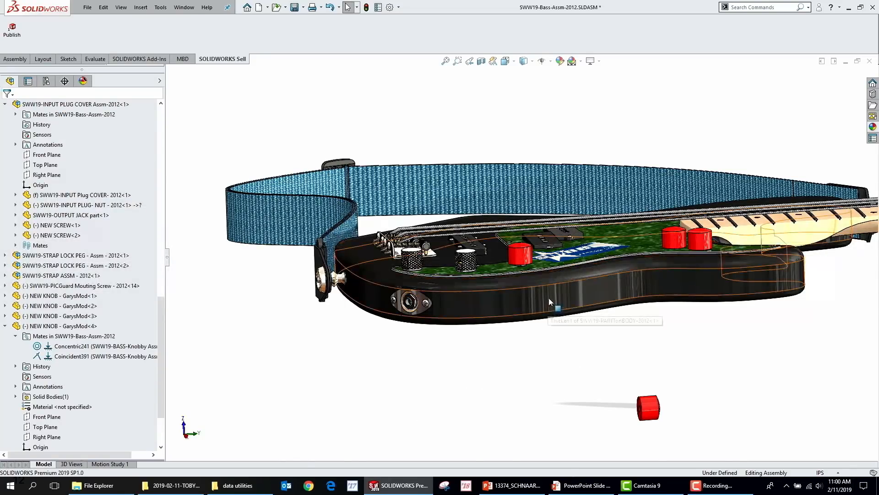
{"action": "middle_click_drag", "start_coordinate": [507, 279], "coordinate": [544, 304]}
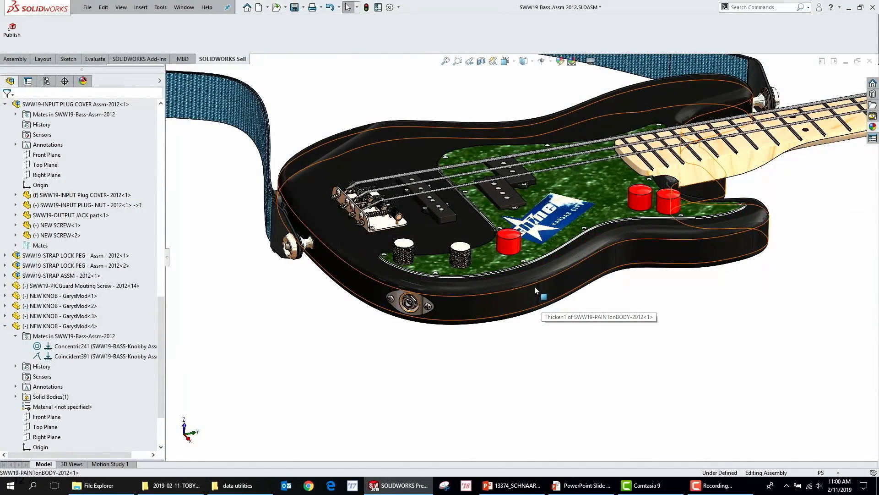
{"action": "scroll", "coordinate": [535, 285], "scroll_direction": "down", "scroll_amount": 8}
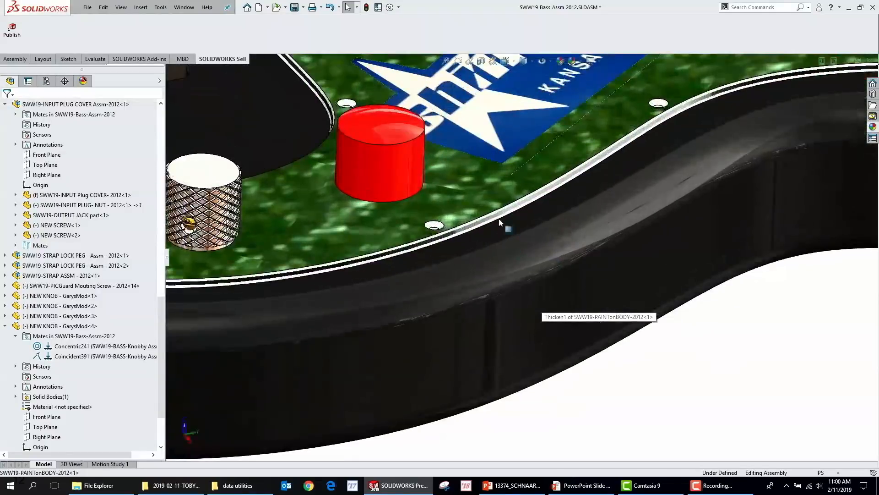
Step: Copy the knurled knob beside the bass body and, with the original hidden, snap the copy onto the exposed potentiometer nut
{"action": "scroll", "coordinate": [505, 226], "scroll_direction": "up", "scroll_amount": 8}
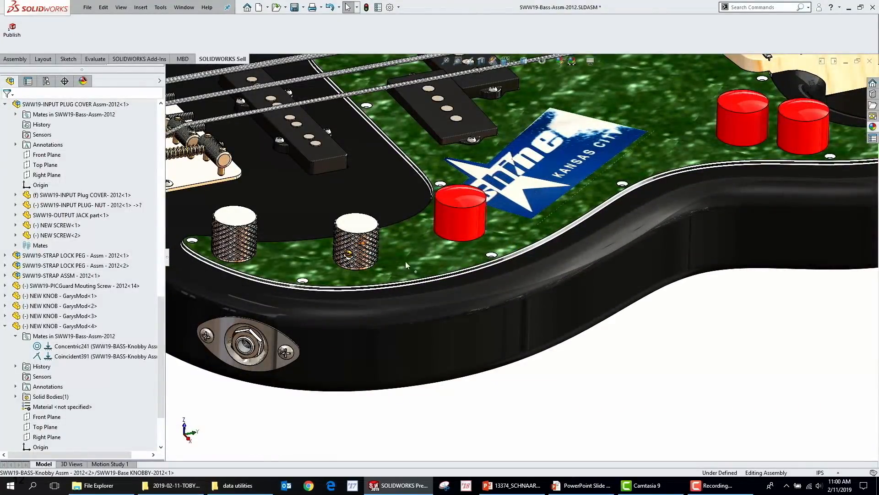
{"action": "left_click", "coordinate": [366, 229]}
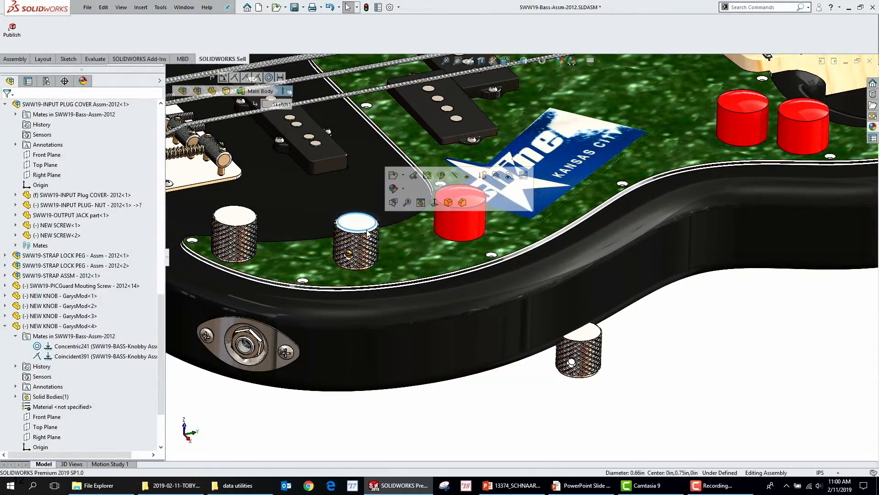
{"action": "key", "text": "Tab"}
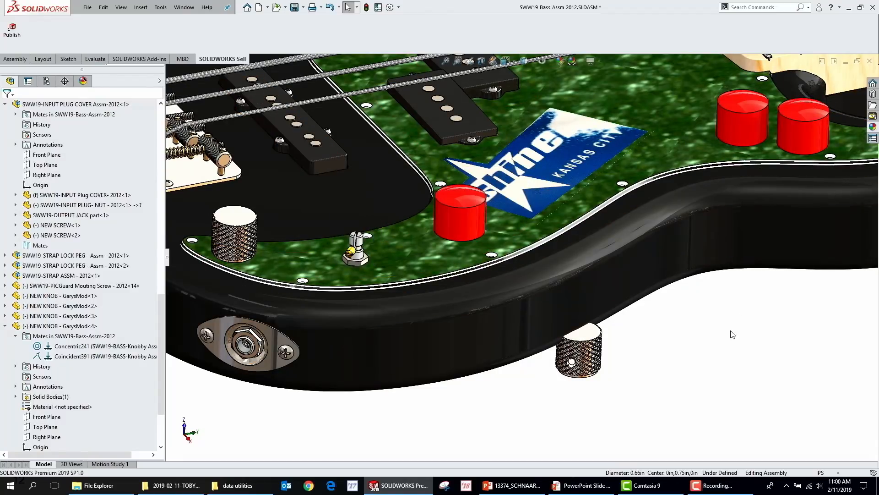
{"action": "right_click_drag", "start_coordinate": [589, 347], "coordinate": [684, 300]}
{"action": "left_click_drag", "start_coordinate": [578, 376], "coordinate": [364, 255], "text": "alt"}
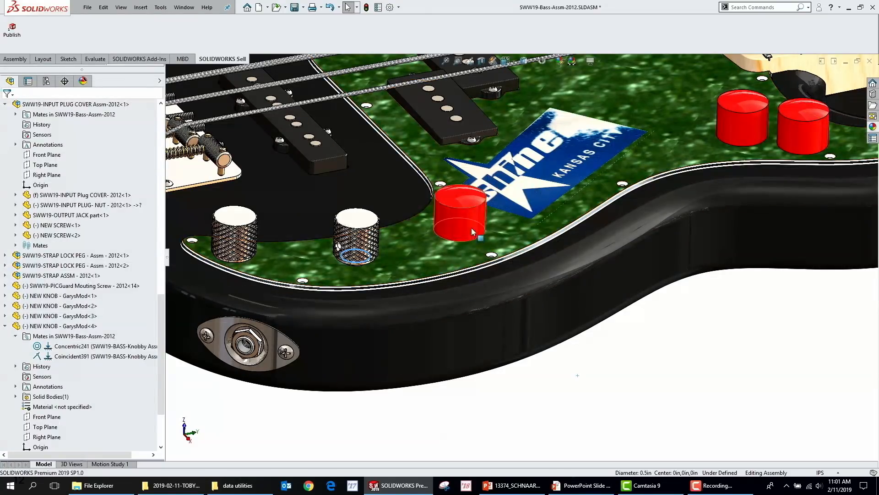
Step: Open the red knob part from the assembly and open its default mate reference for editing
{"action": "left_click", "coordinate": [479, 204]}
{"action": "left_click", "coordinate": [497, 173]}
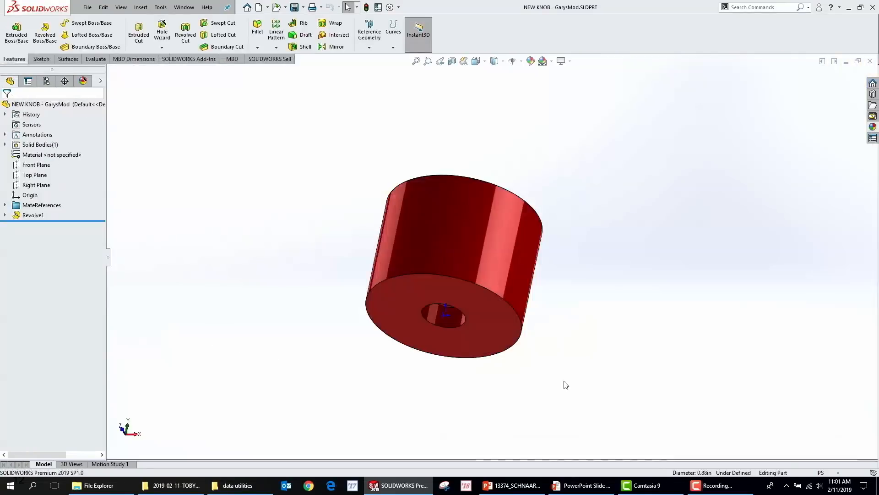
{"action": "left_click", "coordinate": [444, 327]}
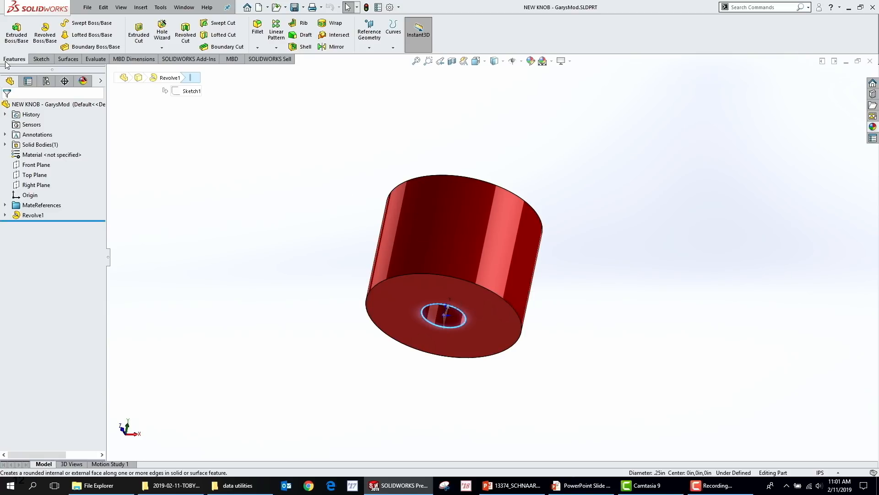
{"action": "left_click", "coordinate": [5, 205]}
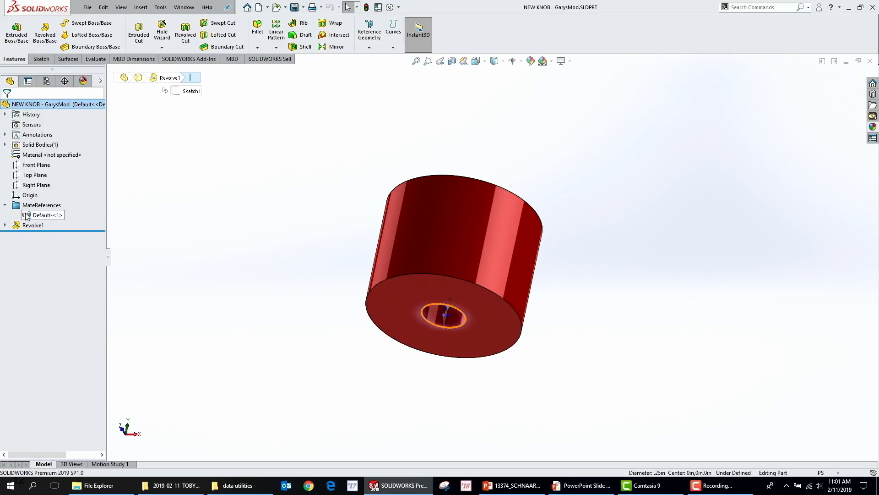
{"action": "right_click", "coordinate": [27, 215]}
{"action": "left_click", "coordinate": [58, 220]}
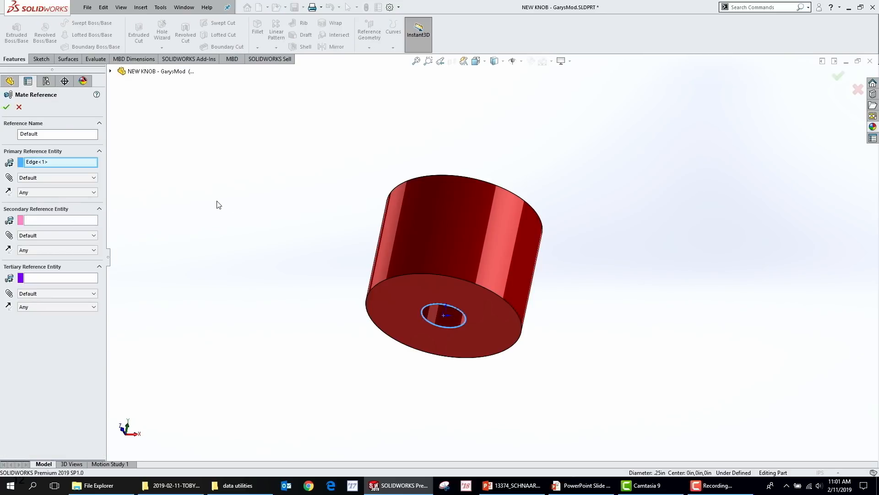
Step: Try to add the hole's cylindrical face as a Concentric secondary reference entity, and close the knob part
{"action": "left_click", "coordinate": [55, 219]}
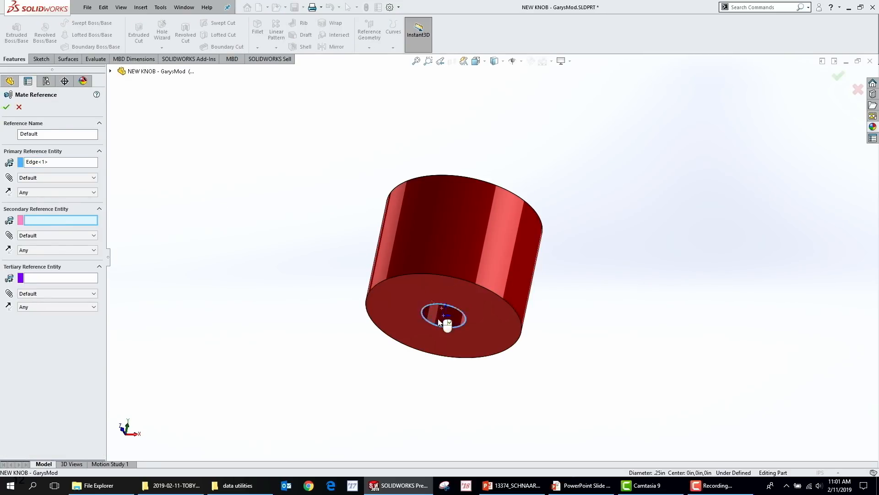
{"action": "left_click", "coordinate": [440, 319]}
{"action": "left_click", "coordinate": [55, 235]}
{"action": "left_click", "coordinate": [54, 254]}
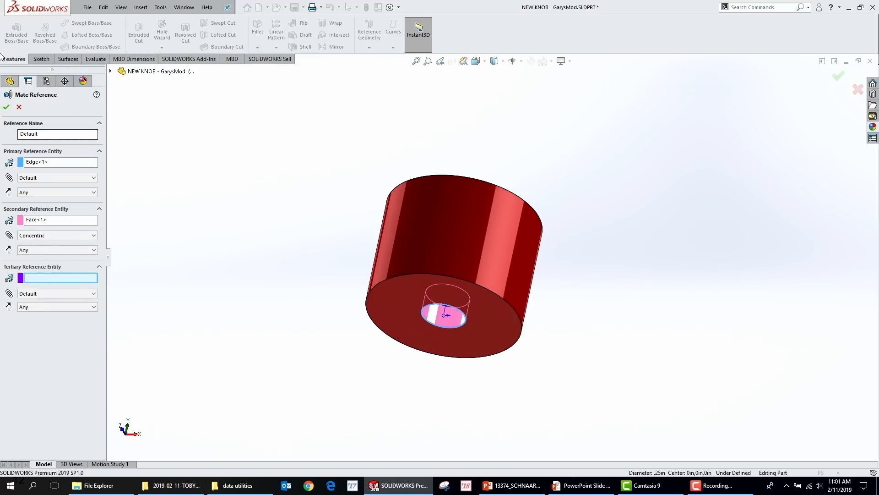
{"action": "left_click", "coordinate": [20, 108]}
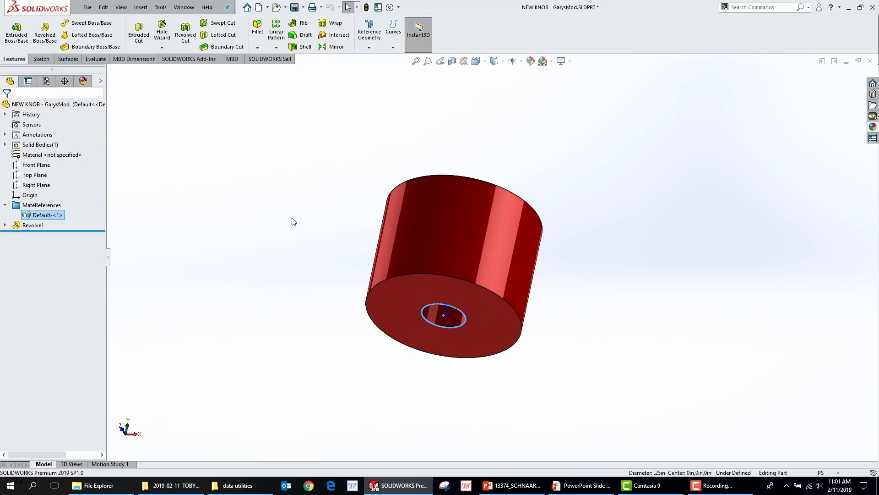
{"action": "left_click", "coordinate": [870, 60]}
{"action": "left_click", "coordinate": [436, 242]}
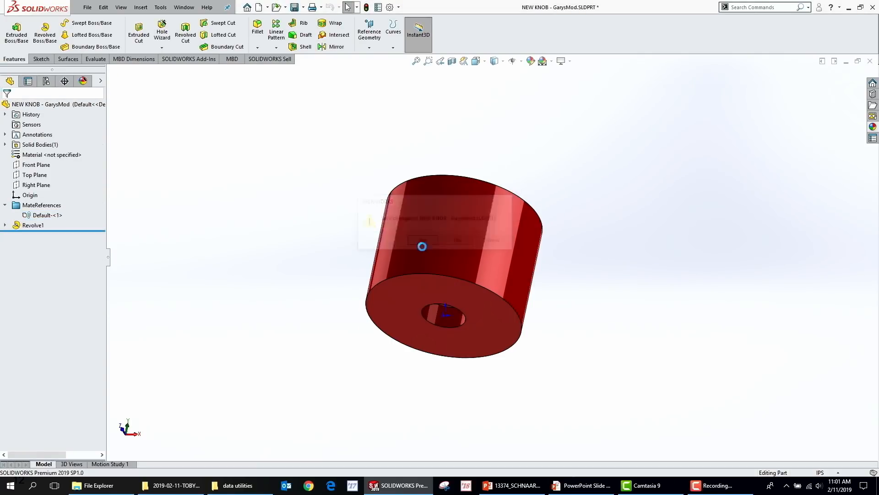
Step: Check the Lock Rotation option available for the newest red knob's concentric mate
{"action": "scroll", "coordinate": [60, 310], "scroll_direction": "down", "scroll_amount": 3}
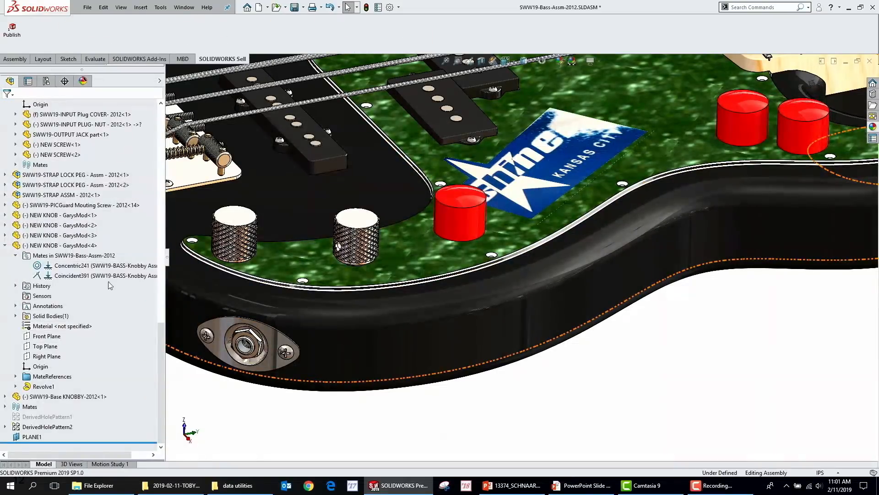
{"action": "right_click", "coordinate": [77, 265]}
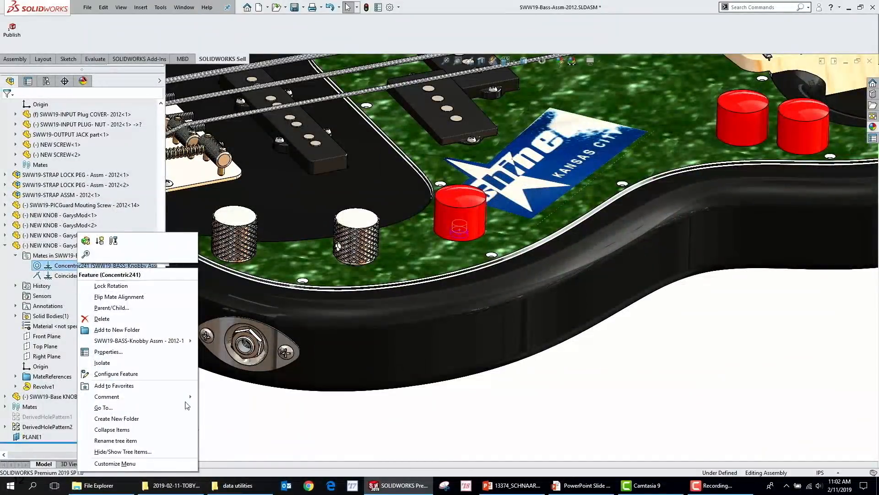
{"action": "left_click", "coordinate": [419, 477]}
{"action": "left_click", "coordinate": [213, 393]}
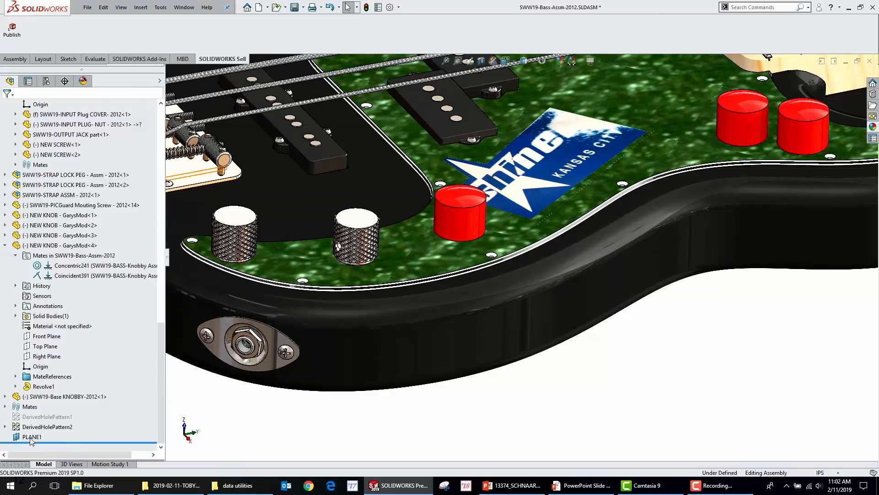
Step: Lock concentric rotation for the assembly's whole Mates folder
{"action": "left_click", "coordinate": [5, 406]}
{"action": "scroll", "coordinate": [104, 376], "scroll_direction": "up", "scroll_amount": 9}
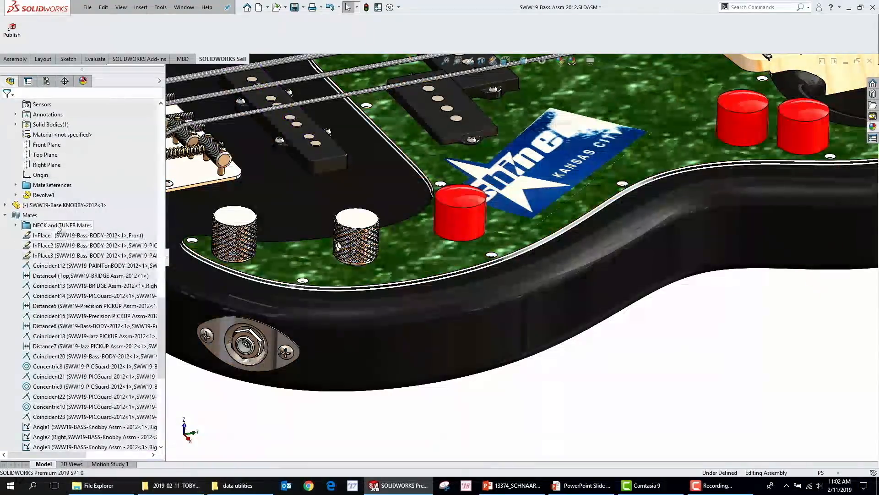
{"action": "right_click", "coordinate": [30, 216]}
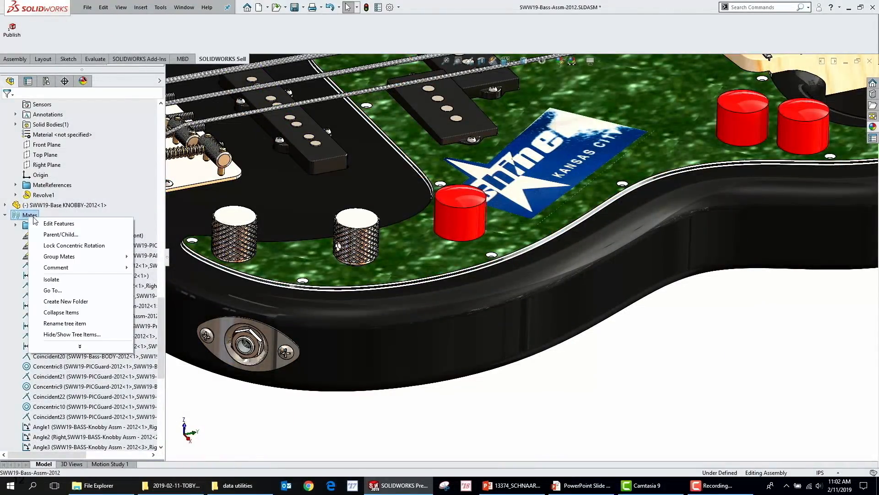
{"action": "left_click", "coordinate": [90, 248]}
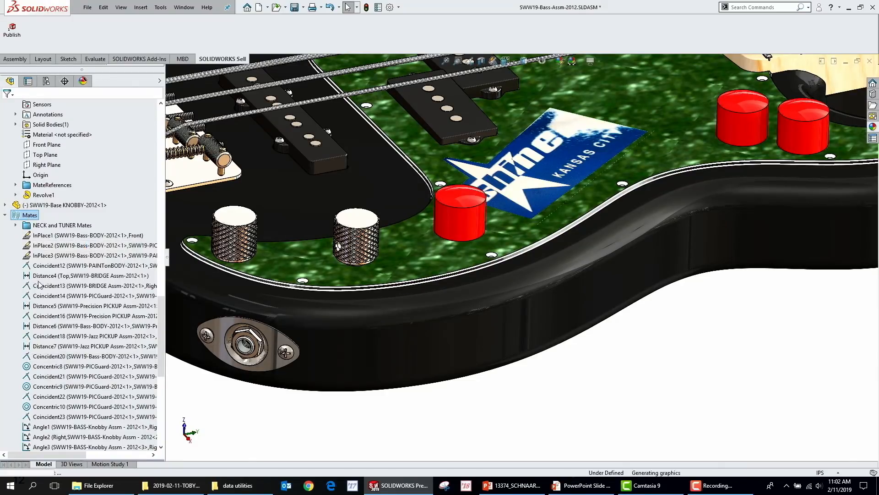
Step: Examine the concentric mates in the assembly's mate list and view the feature properties of Concentric13
{"action": "scroll", "coordinate": [48, 350], "scroll_direction": "down", "scroll_amount": 6}
{"action": "scroll", "coordinate": [48, 350], "scroll_direction": "down", "scroll_amount": 4}
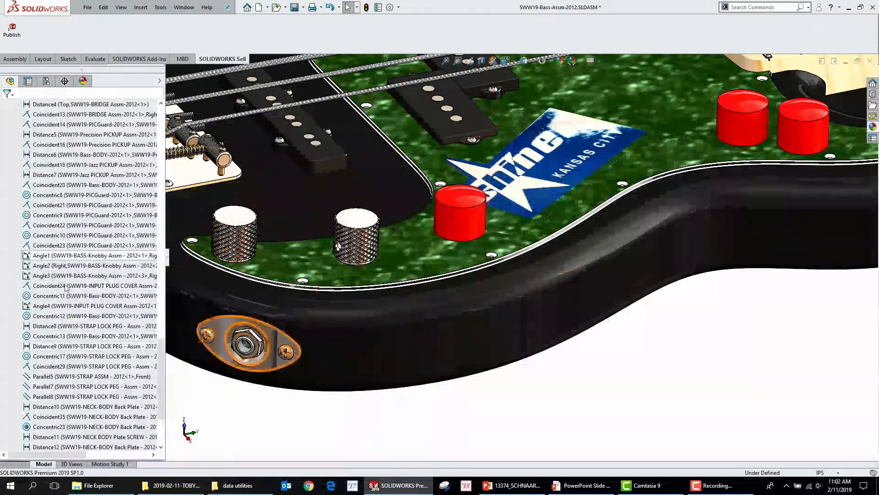
{"action": "left_click", "coordinate": [47, 196]}
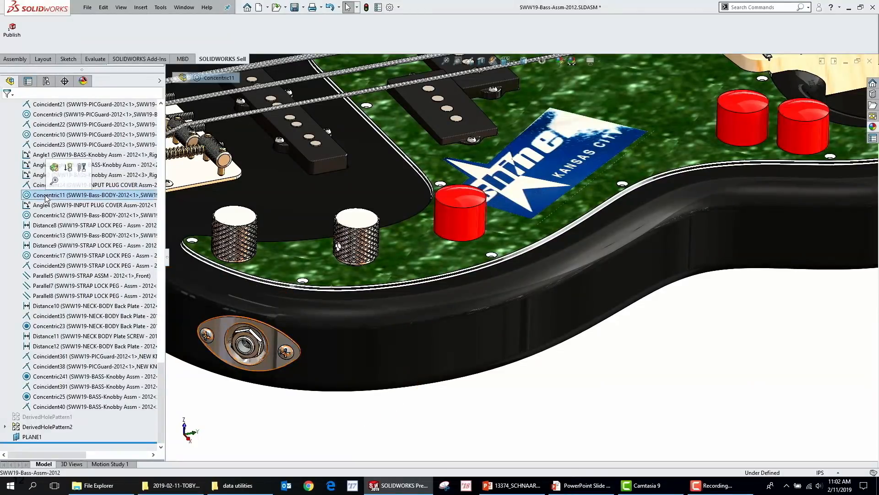
{"action": "left_click", "coordinate": [34, 238]}
{"action": "left_click", "coordinate": [33, 259]}
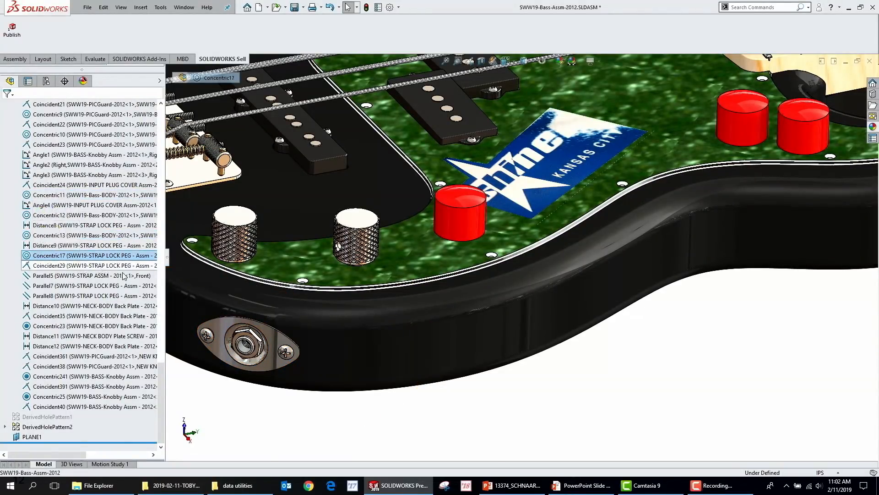
{"action": "right_click", "coordinate": [48, 237]}
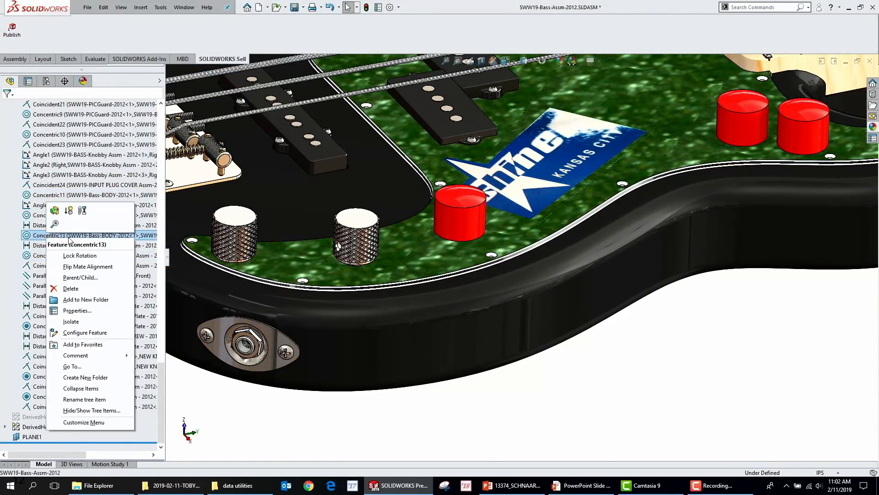
{"action": "left_click", "coordinate": [102, 312]}
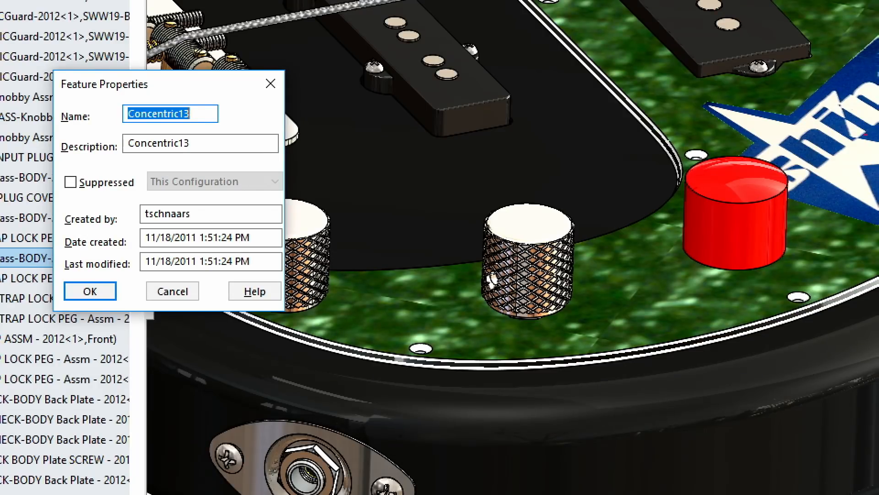
{"action": "mouse_move", "coordinate": [174, 196]}
{"action": "left_mouse_down"}
{"action": "mouse_move", "coordinate": [193, 225]}
{"action": "mouse_move", "coordinate": [134, 209]}
{"action": "left_mouse_up"}
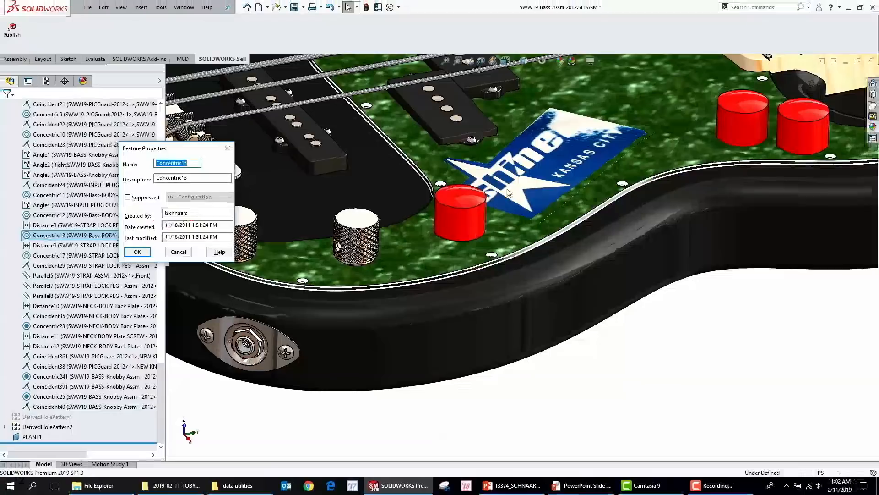
{"action": "key", "text": "Return"}
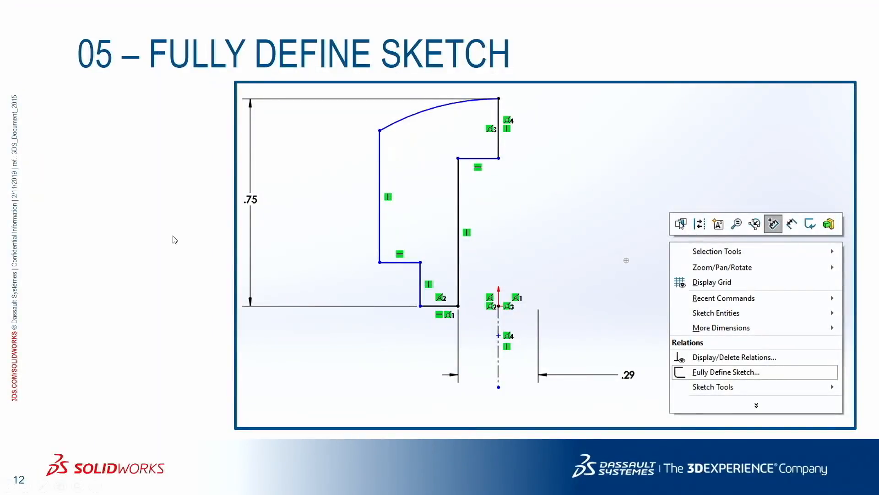
{"action": "key", "text": "Right"}
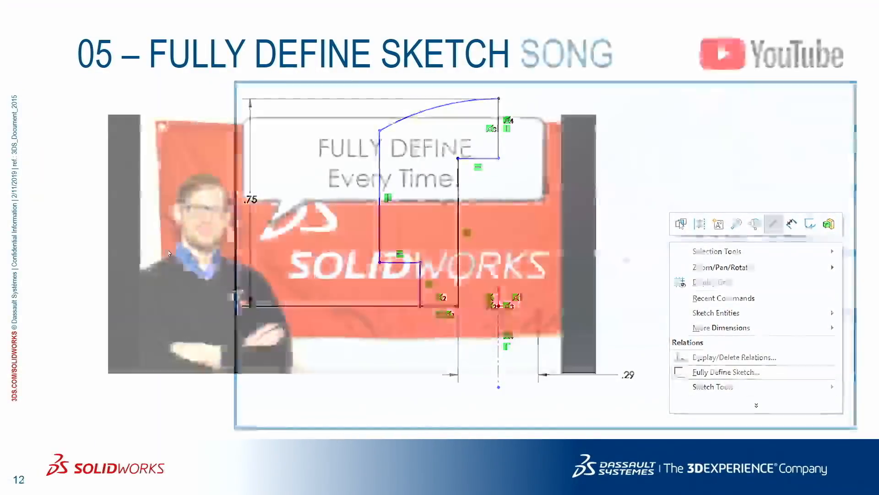
{"action": "left_click", "coordinate": [51, 293]}
{"action": "key", "text": "Left"}
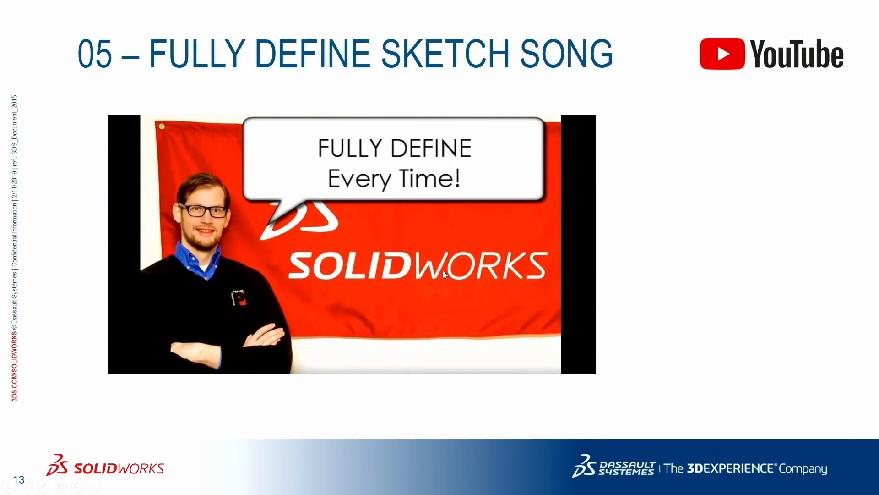
{"action": "left_click", "coordinate": [82, 234]}
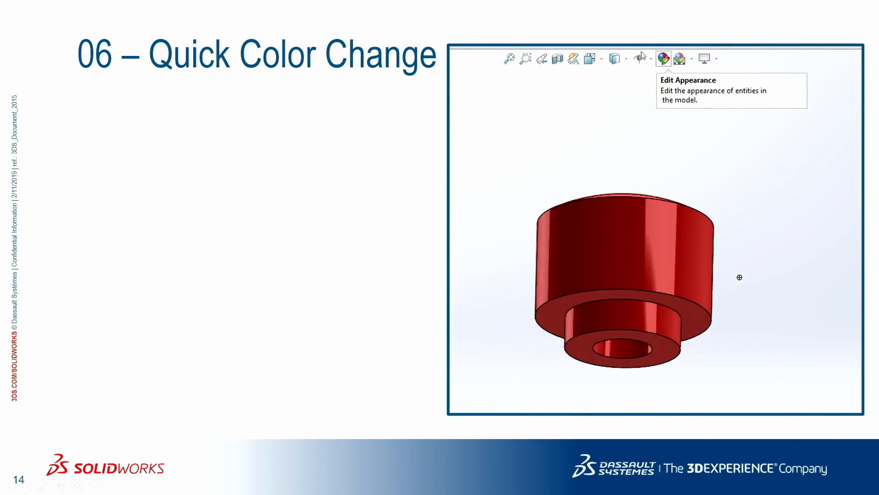
{"action": "left_click", "coordinate": [340, 160]}
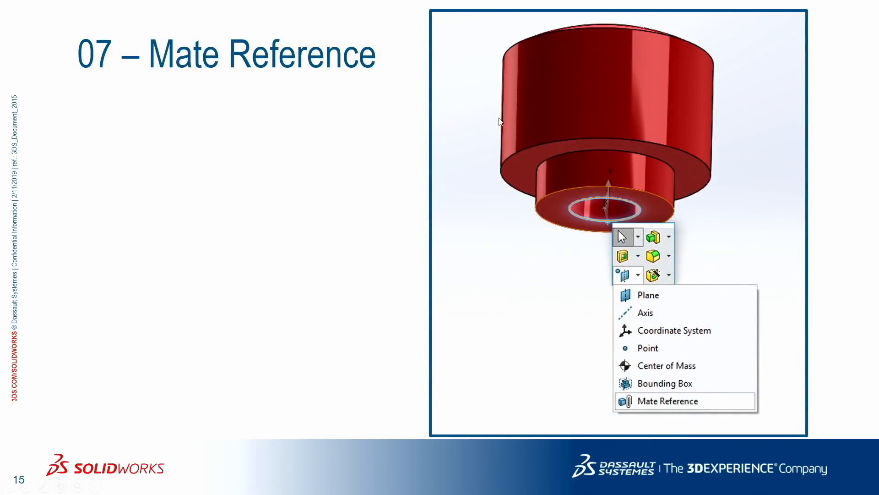
{"action": "left_click", "coordinate": [325, 254]}
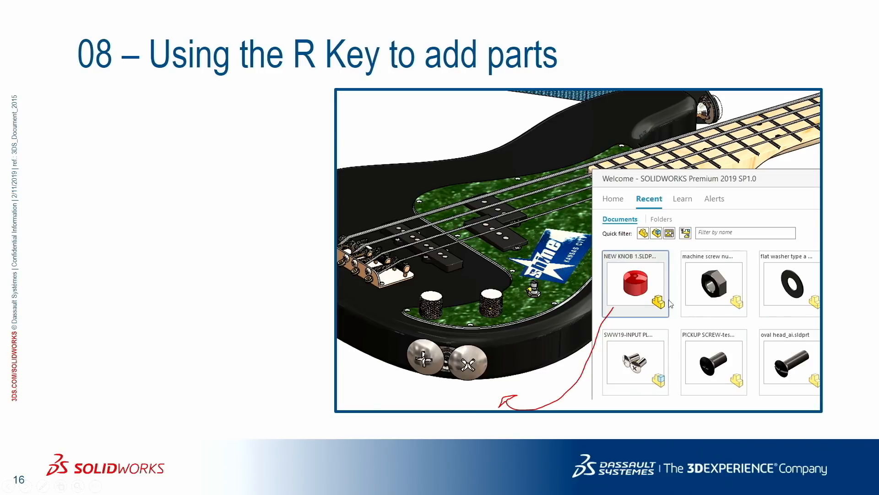
{"action": "left_click", "coordinate": [149, 252]}
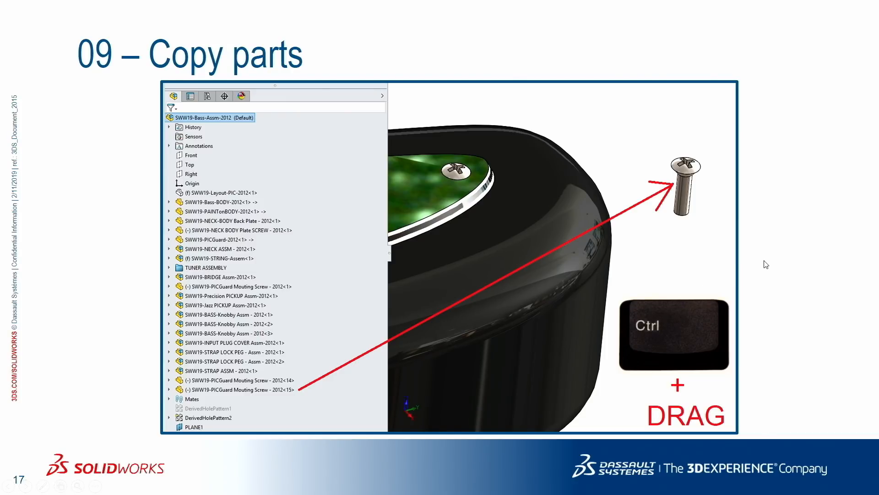
Step: Switch back to SOLIDWORKS and place a copy of the nearest red knob in the empty space beside the bass body
{"action": "key", "text": "alt+Tab"}
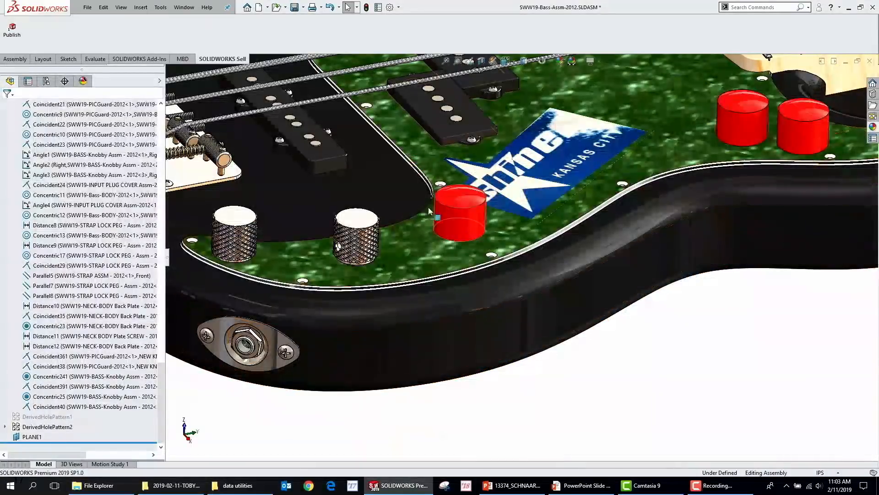
{"action": "left_click_drag", "start_coordinate": [463, 203], "coordinate": [728, 367], "text": "ctrl"}
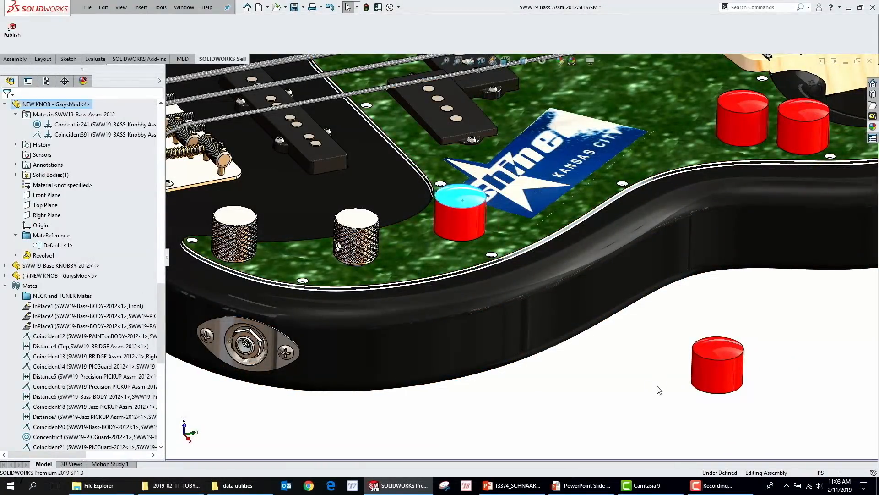
Step: Switch to the PowerPoint slide show and display the "09 – Copy parts" slide
{"action": "left_click", "coordinate": [582, 485]}
{"action": "left_click", "coordinate": [117, 164]}
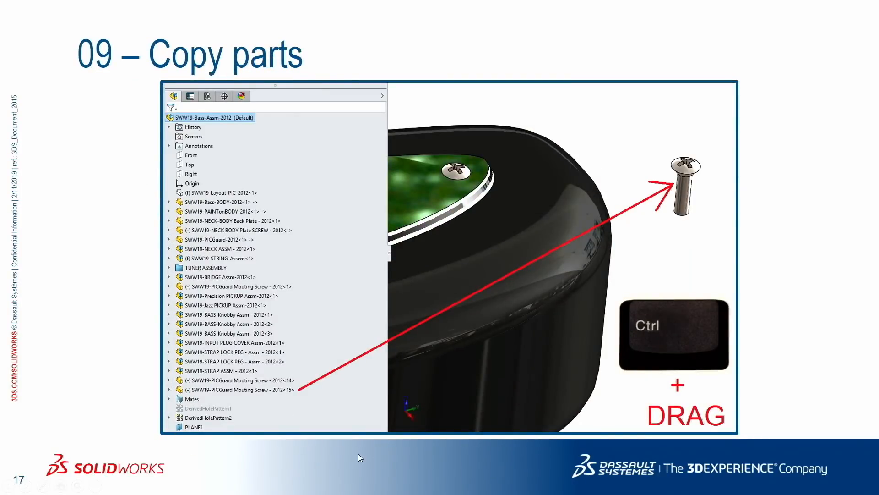
{"action": "key", "text": "super"}
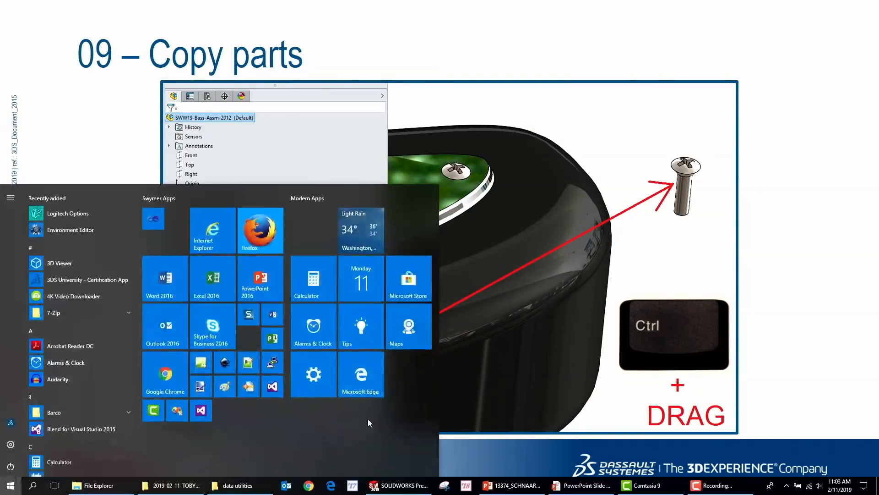
{"action": "key", "text": "super"}
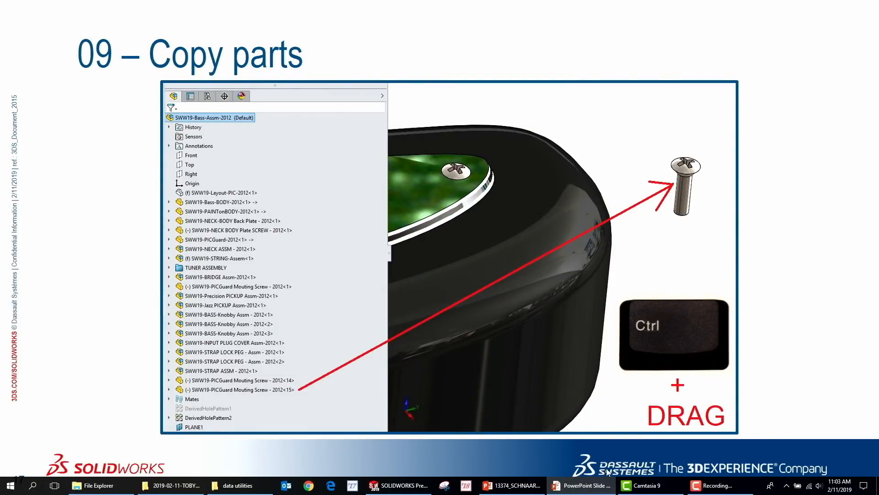
Step: Switch to SOLIDWORKS and place a copy of SWW19-OUTPUT JACK part<1> in the empty space in front of the guitar body
{"action": "left_click", "coordinate": [403, 485]}
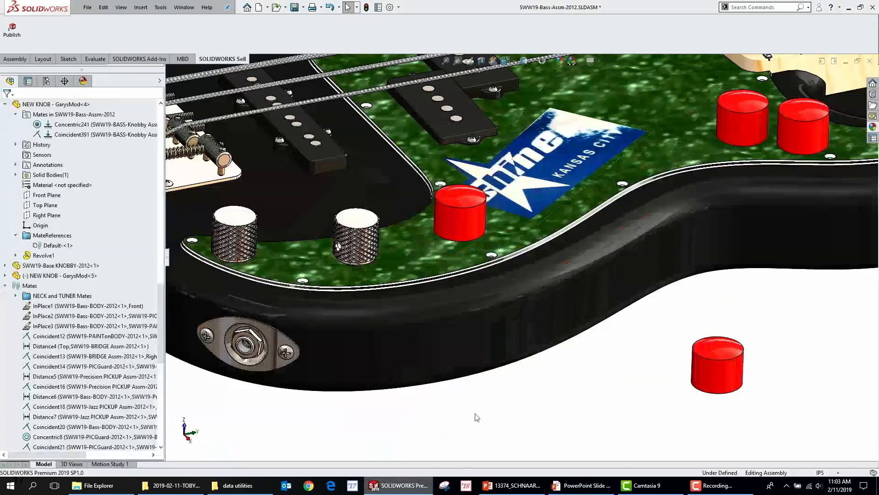
{"action": "scroll", "coordinate": [105, 259], "scroll_direction": "up", "scroll_amount": 8}
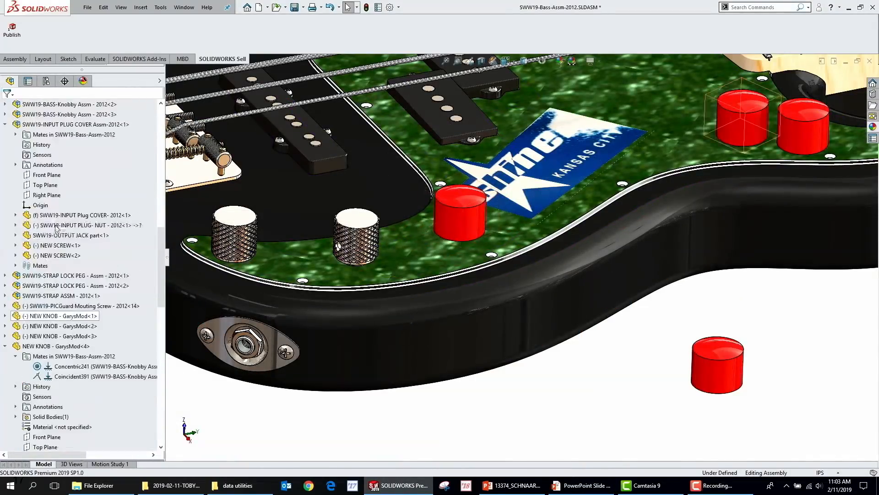
{"action": "left_click_drag", "start_coordinate": [59, 236], "coordinate": [613, 420], "text": "ctrl"}
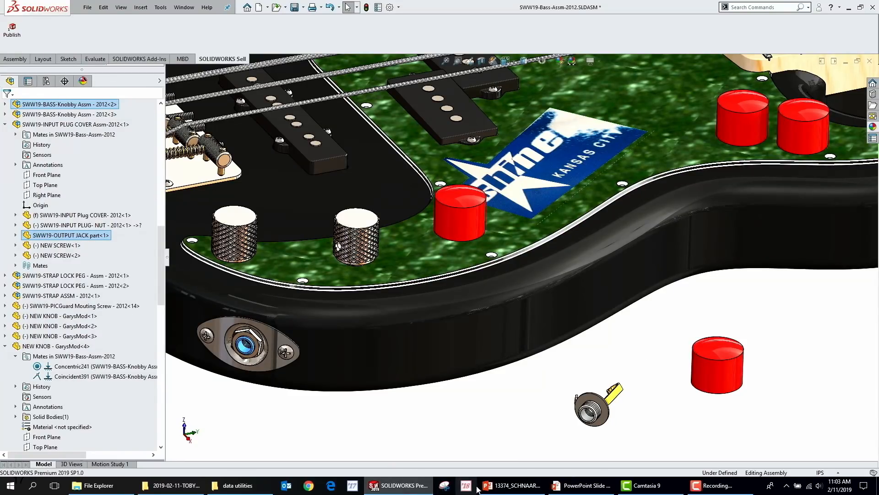
Step: Return to the PowerPoint slide show and advance to the "10 – Buried parts" slide
{"action": "left_click", "coordinate": [564, 489]}
{"action": "key", "text": "Right"}
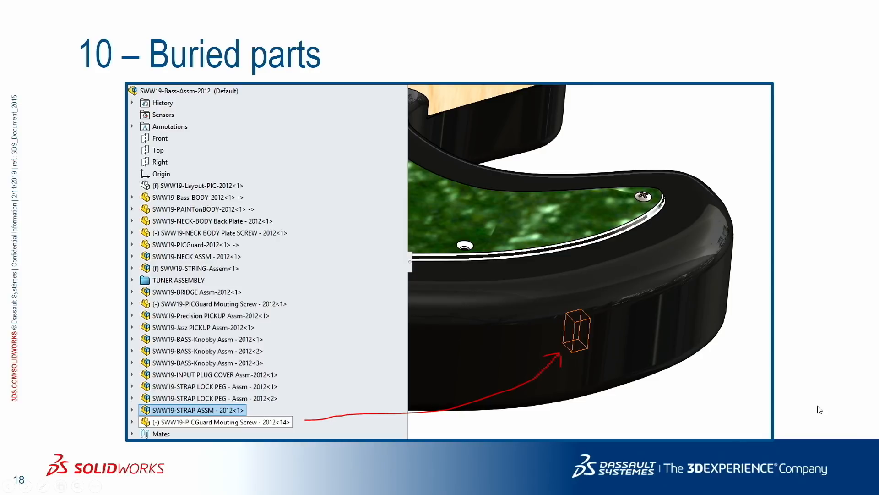
Step: Switch to SOLIDWORKS, isolate the buried SWW19-PICGuard Mouting Screw - 2012<14> to inspect it, and exit the isolated view
{"action": "key", "text": "alt+Tab"}
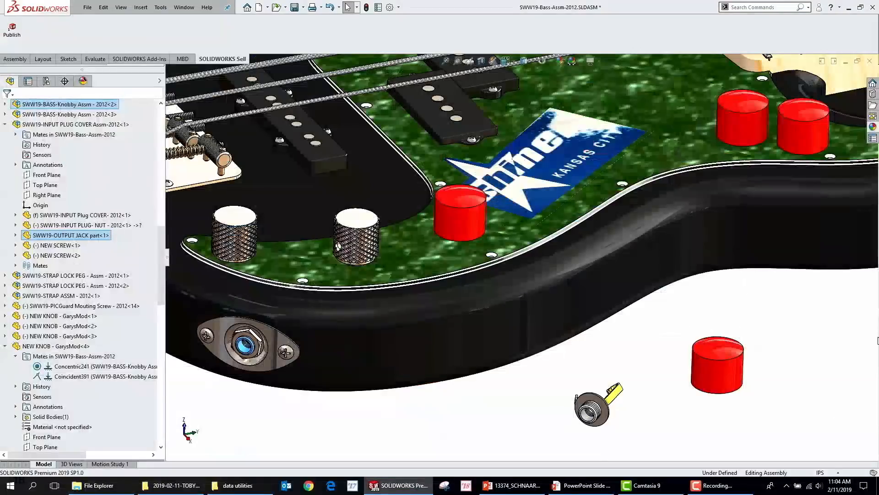
{"action": "key", "text": "f"}
{"action": "scroll", "coordinate": [428, 247], "scroll_direction": "down", "scroll_amount": 5}
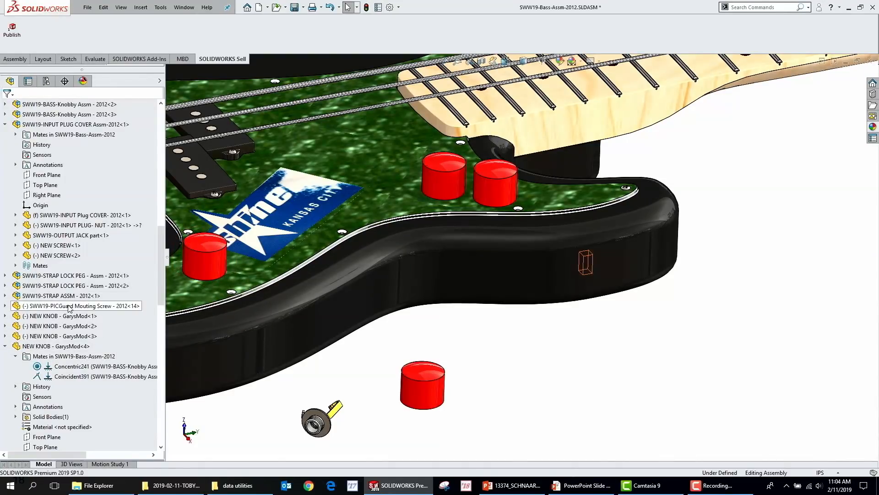
{"action": "left_click", "coordinate": [119, 307]}
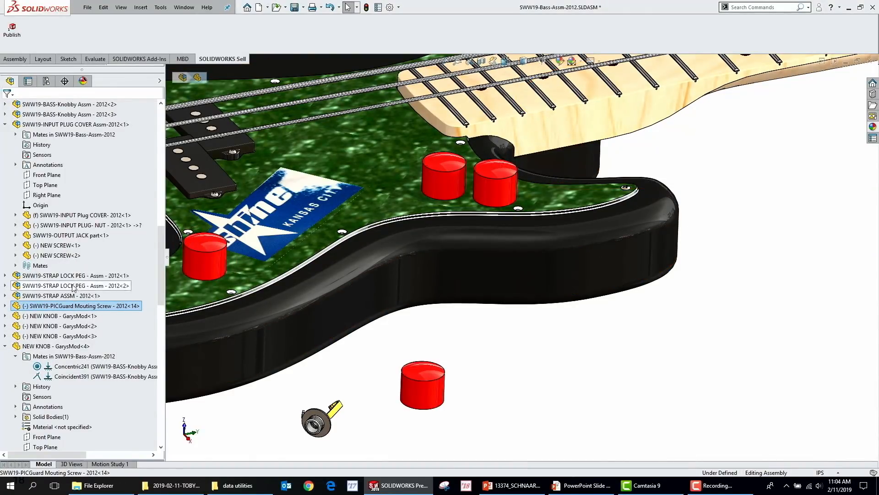
{"action": "right_click", "coordinate": [68, 306]}
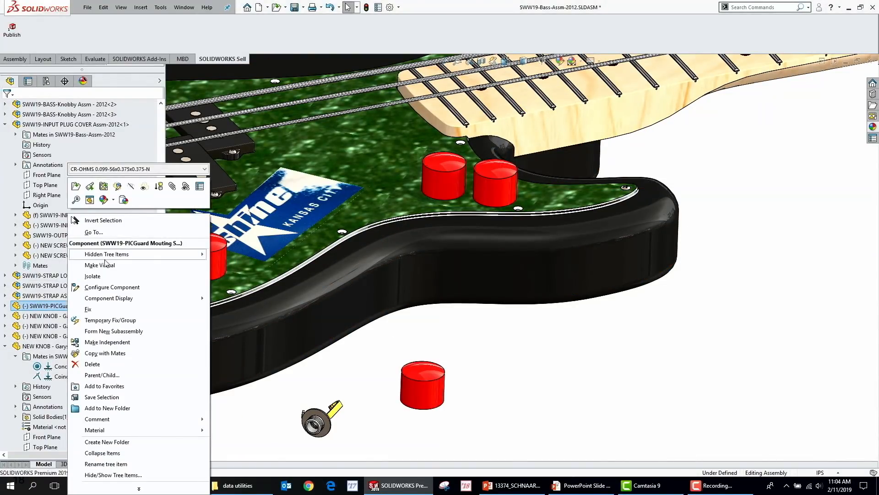
{"action": "left_click", "coordinate": [100, 277]}
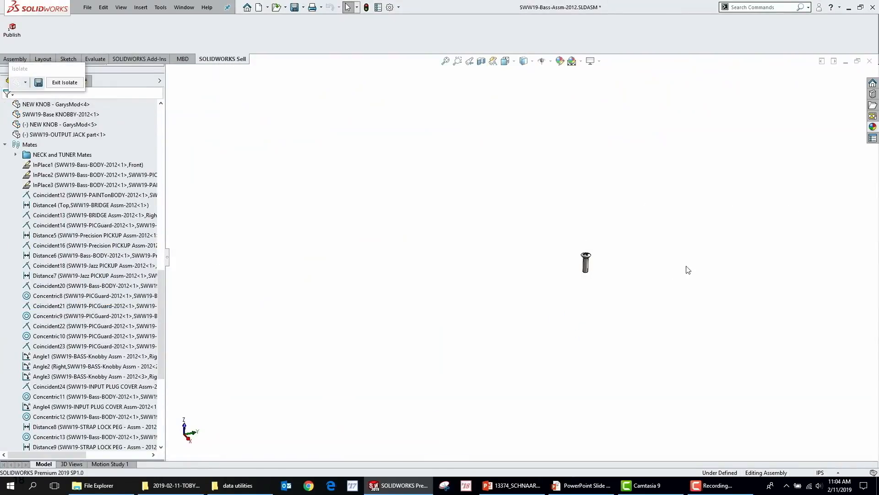
{"action": "left_click", "coordinate": [68, 82]}
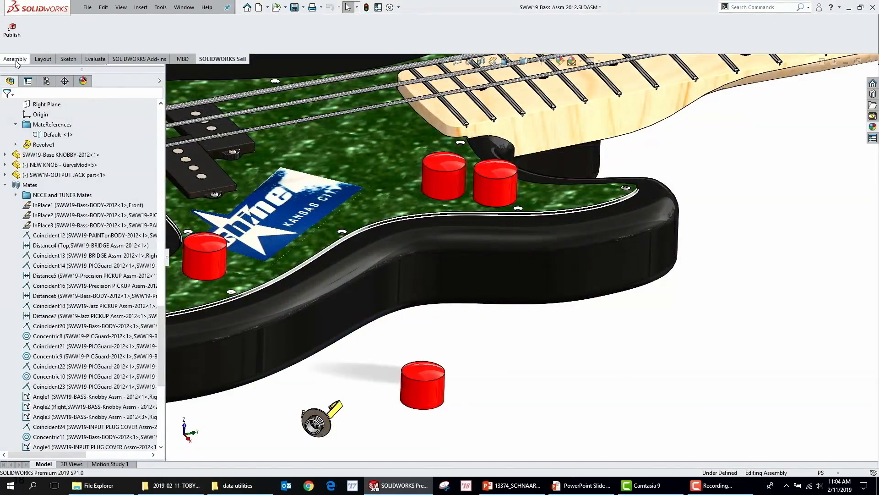
Step: Move the buried SWW19-PICGuard Mouting Screw - 2012<14> out of the guitar body into empty space with Move Component
{"action": "left_click", "coordinate": [16, 59]}
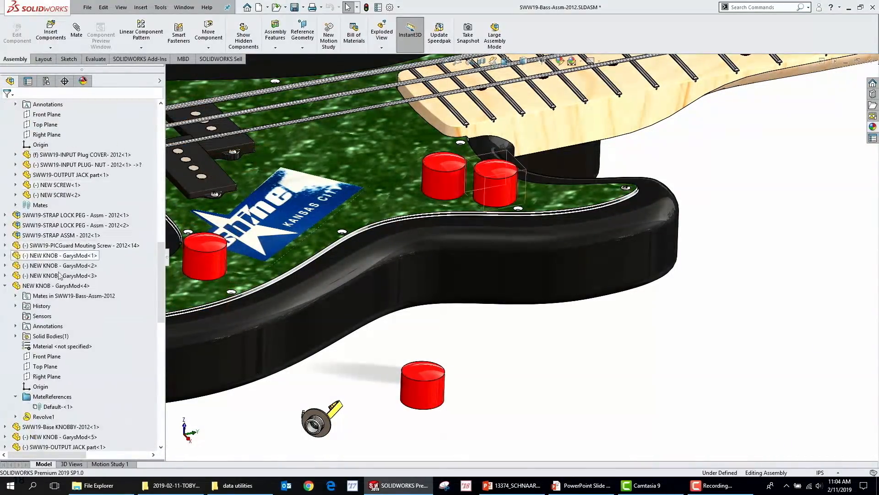
{"action": "left_click", "coordinate": [59, 246]}
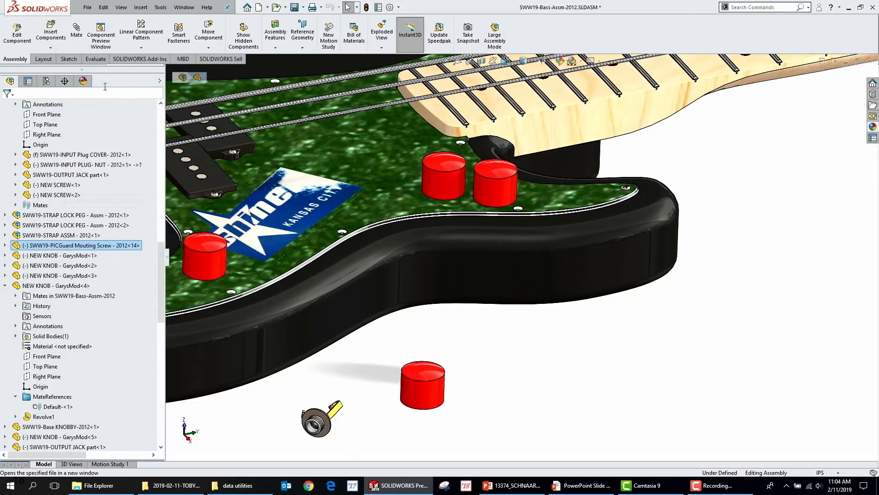
{"action": "left_click", "coordinate": [209, 25]}
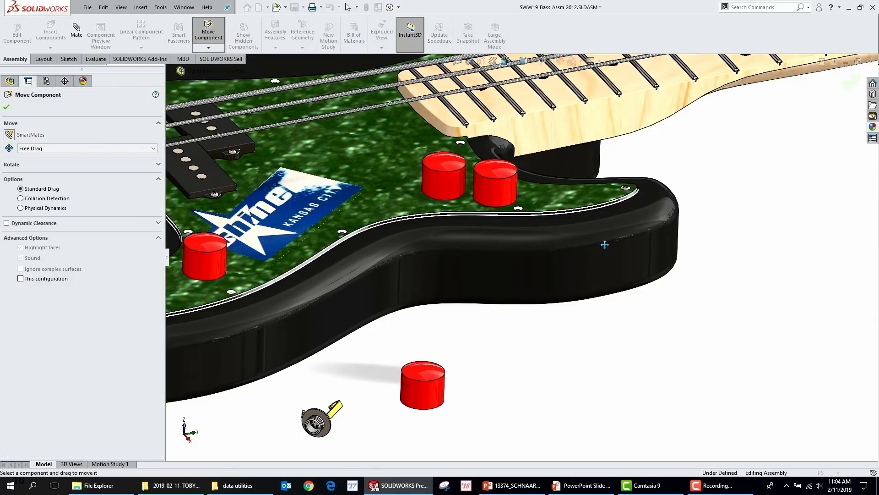
{"action": "left_click_drag", "start_coordinate": [748, 267], "coordinate": [764, 317]}
{"action": "key", "text": "Escape"}
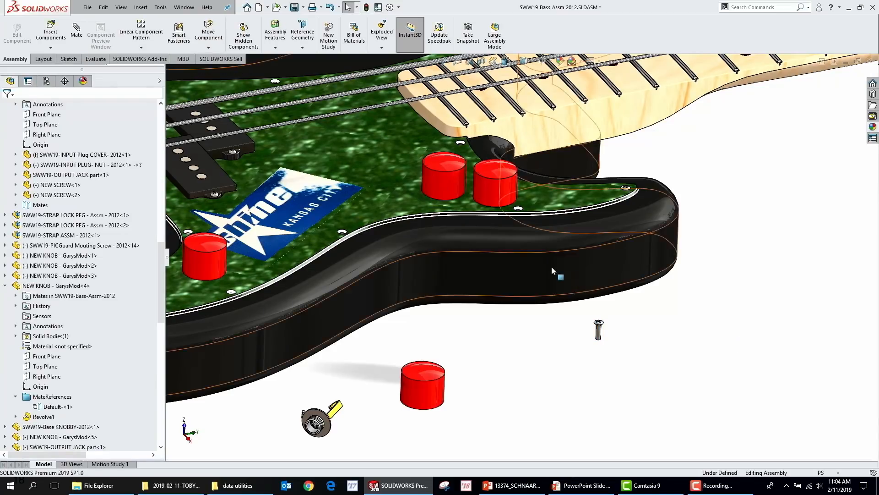
Step: Switch to the PowerPoint slide show and advance to the "12 – FILE – Make Assembly from Part" slide
{"action": "left_click", "coordinate": [553, 487]}
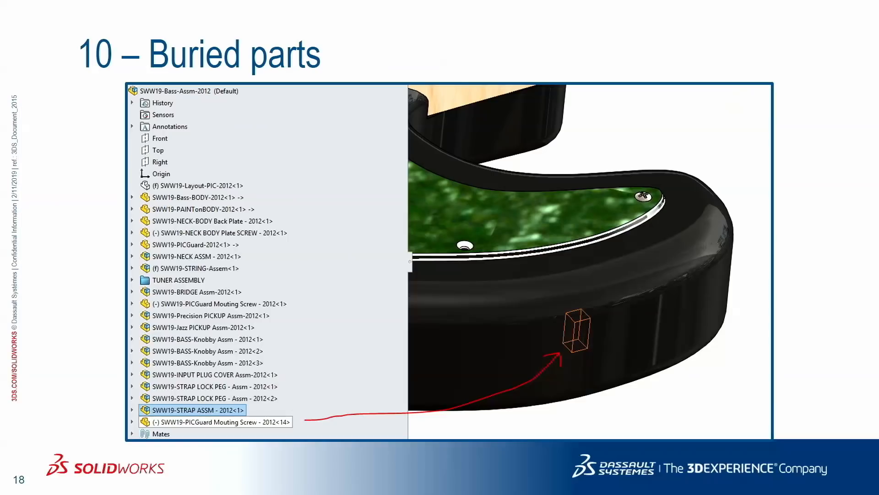
{"action": "left_click", "coordinate": [461, 282]}
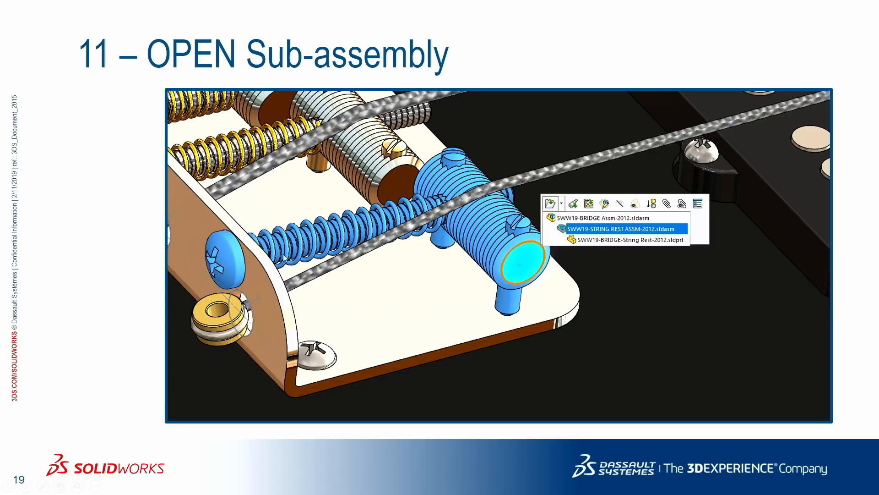
{"action": "key", "text": "Right"}
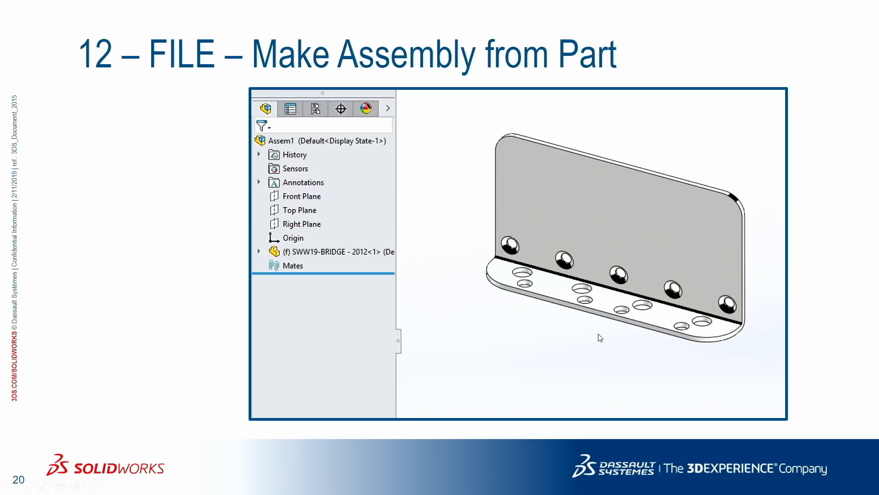
{"action": "key", "text": "alt+Tab"}
{"action": "key", "text": "alt+Tab"}
{"action": "key", "text": "super+Tab"}
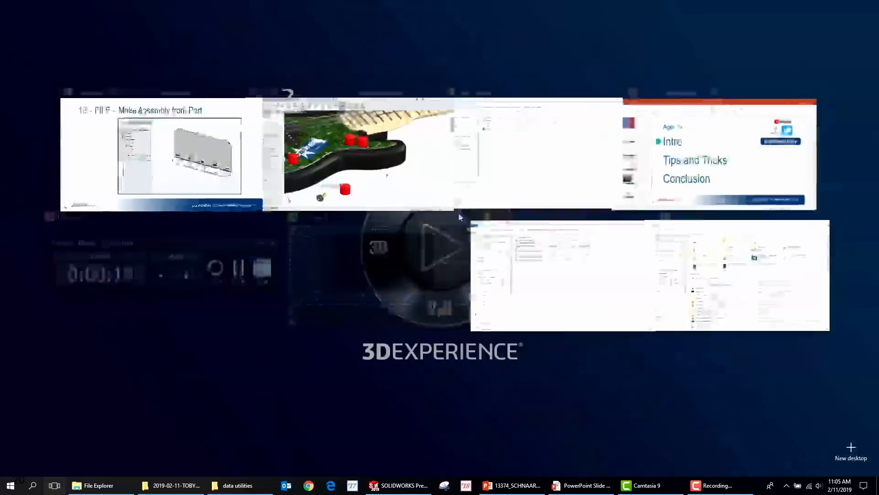
{"action": "key", "text": "Escape"}
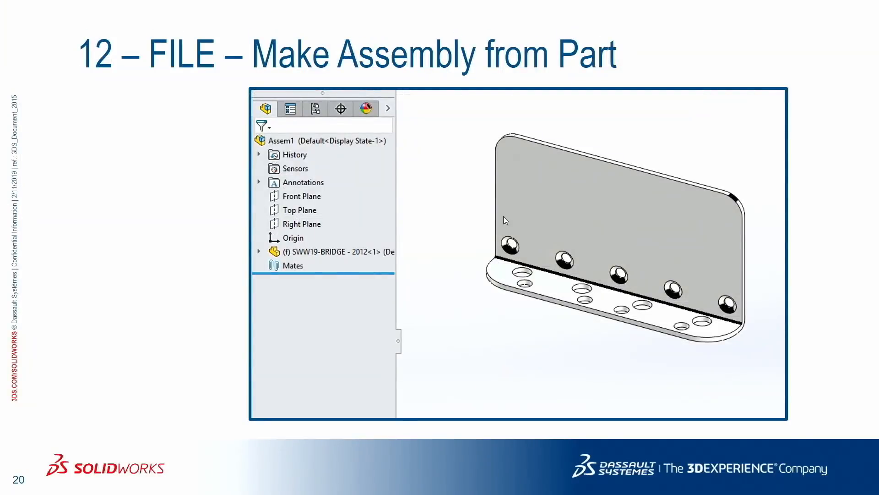
{"action": "key", "text": "super"}
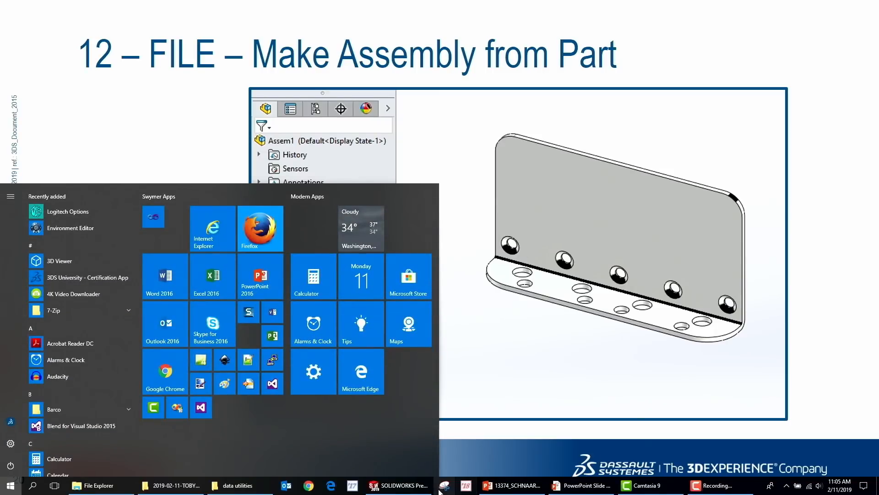
{"action": "left_click", "coordinate": [417, 486]}
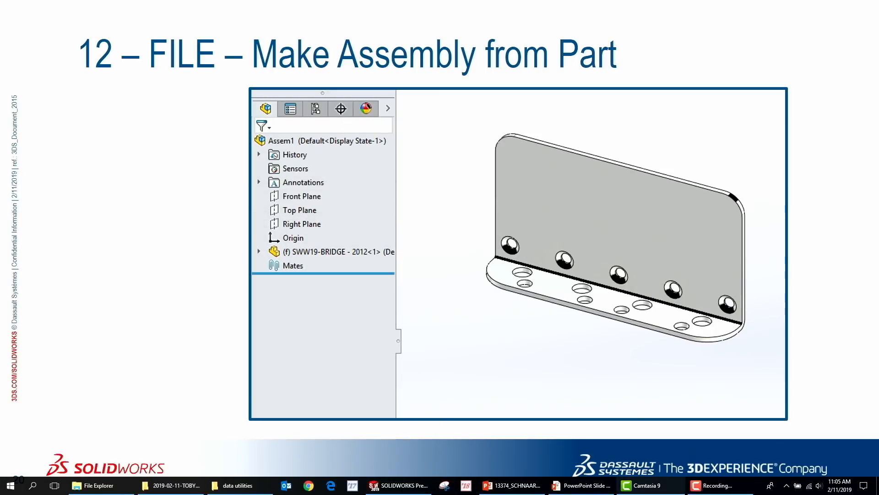
{"action": "left_click", "coordinate": [575, 488]}
{"action": "left_click", "coordinate": [555, 308]}
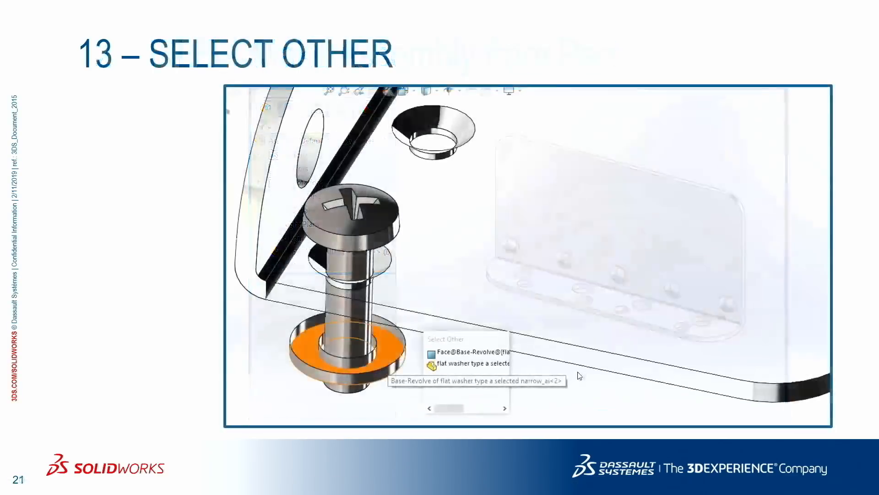
{"action": "scroll", "coordinate": [559, 306], "scroll_direction": "up", "scroll_amount": 1}
{"action": "left_click", "coordinate": [613, 227]}
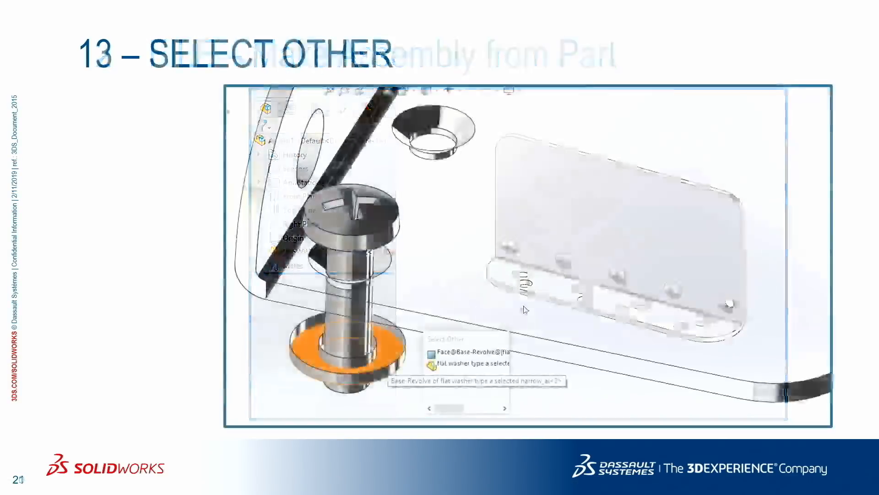
{"action": "scroll", "coordinate": [536, 314], "scroll_direction": "up", "scroll_amount": 1}
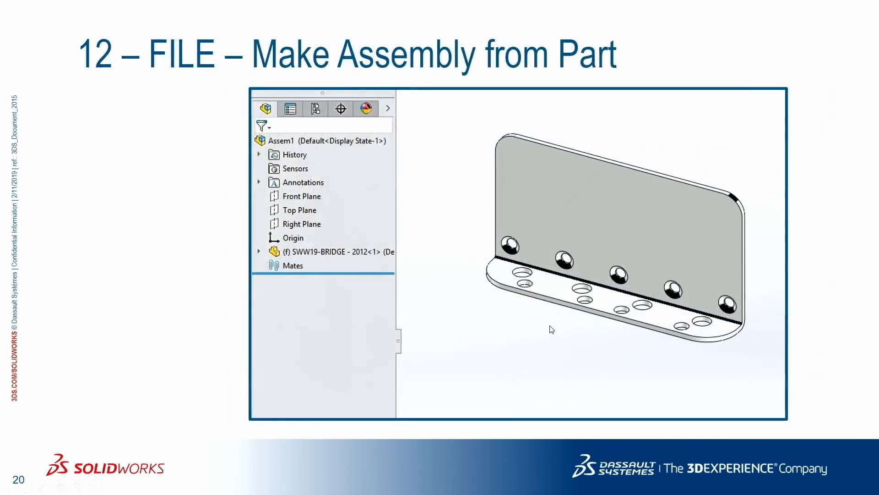
Step: Switch to SOLIDWORKS and open the SWW19-BRIDGE - 2012 part from the bass assembly in its own window
{"action": "key", "text": "super+Tab"}
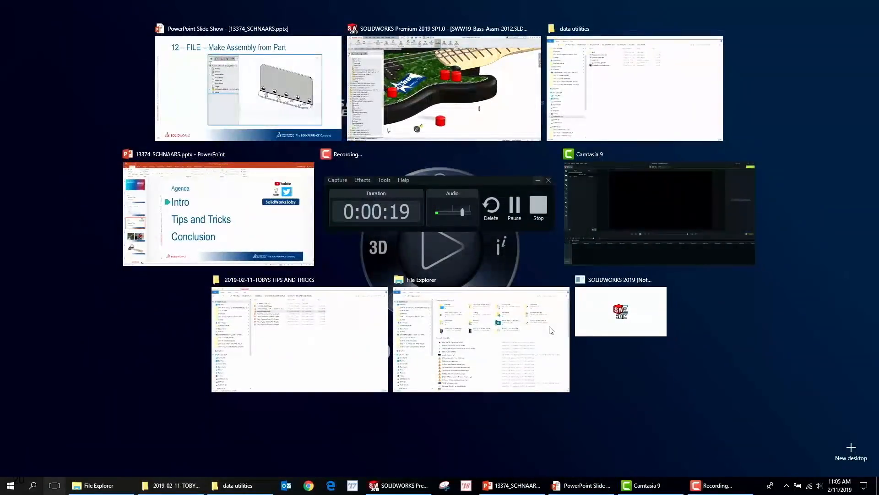
{"action": "left_click", "coordinate": [443, 87]}
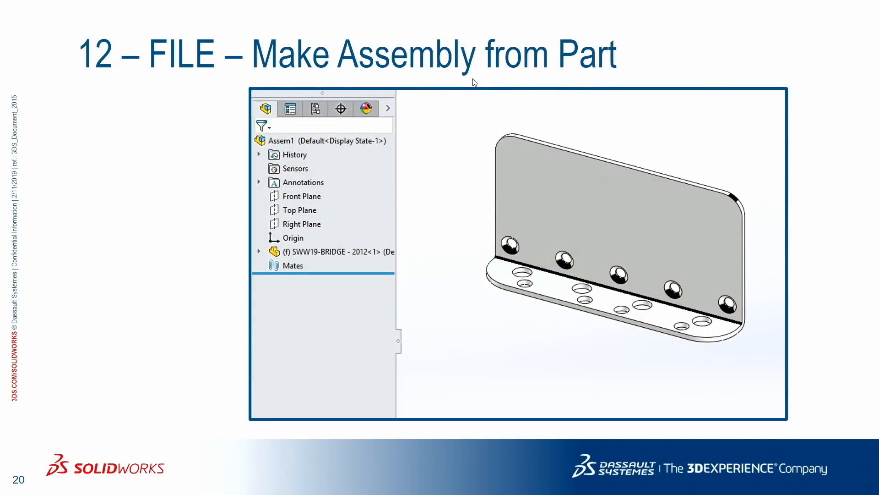
{"action": "key", "text": "alt+Tab"}
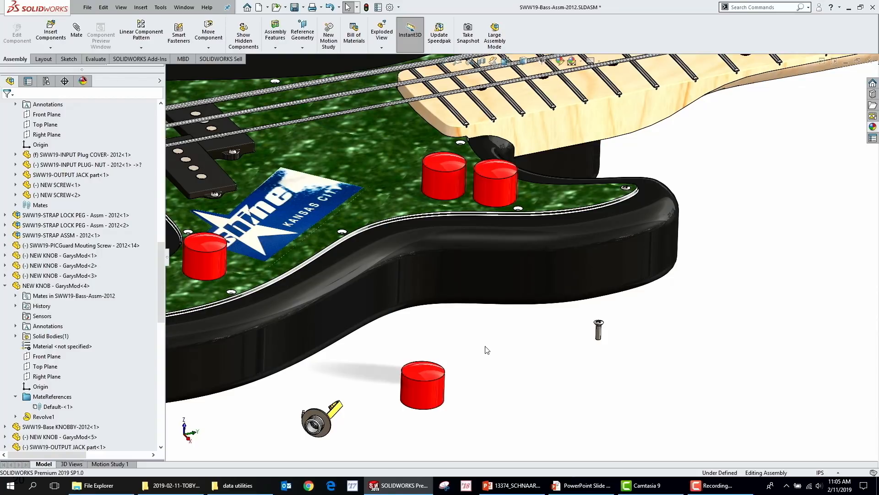
{"action": "scroll", "coordinate": [224, 219], "scroll_direction": "up", "scroll_amount": 2}
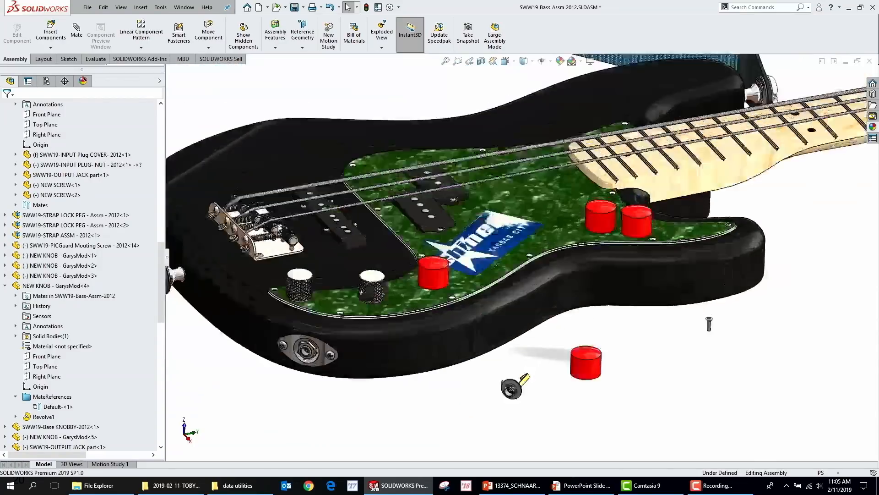
{"action": "scroll", "coordinate": [229, 220], "scroll_direction": "down", "scroll_amount": 2}
{"action": "left_click", "coordinate": [285, 257]}
{"action": "left_click", "coordinate": [312, 205]}
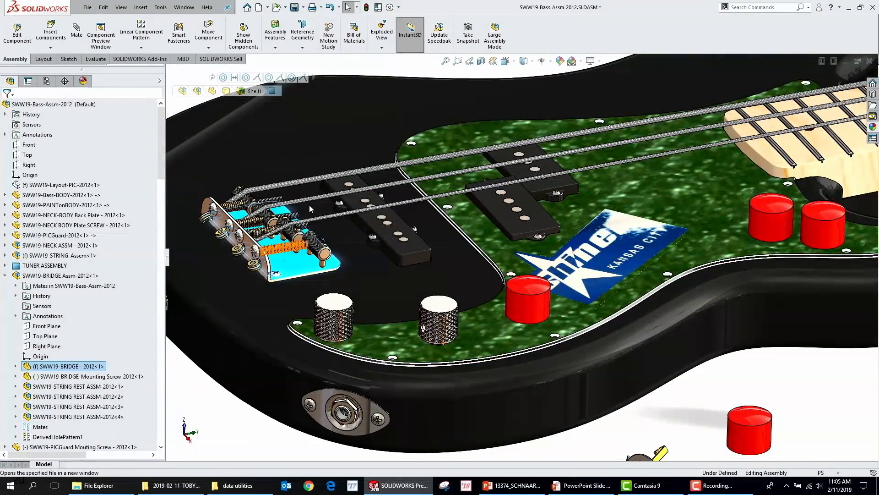
Step: Make an assembly from the bridge part with the ASSM-INCH template and place the bridge at the origin
{"action": "left_click", "coordinate": [87, 8]}
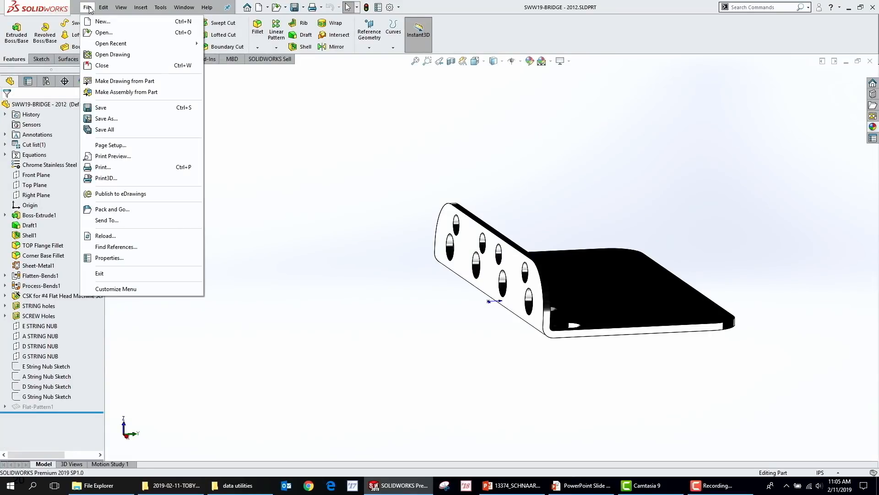
{"action": "left_click", "coordinate": [139, 94]}
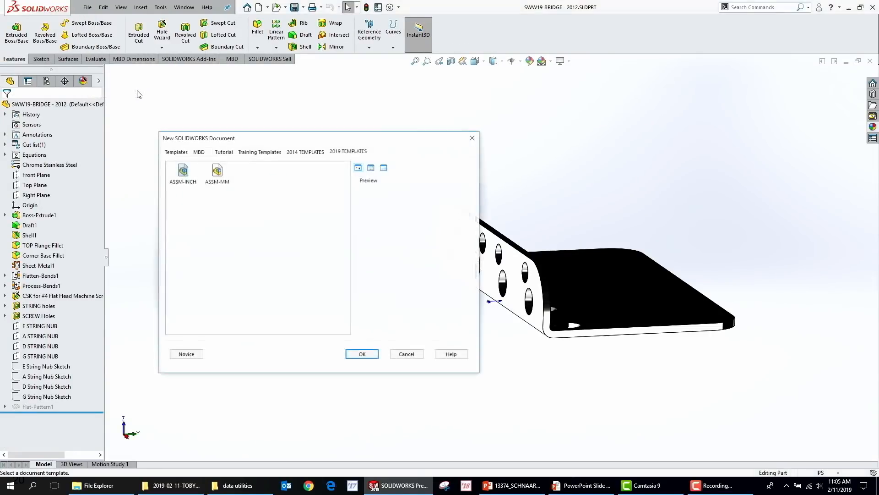
{"action": "left_click", "coordinate": [183, 172]}
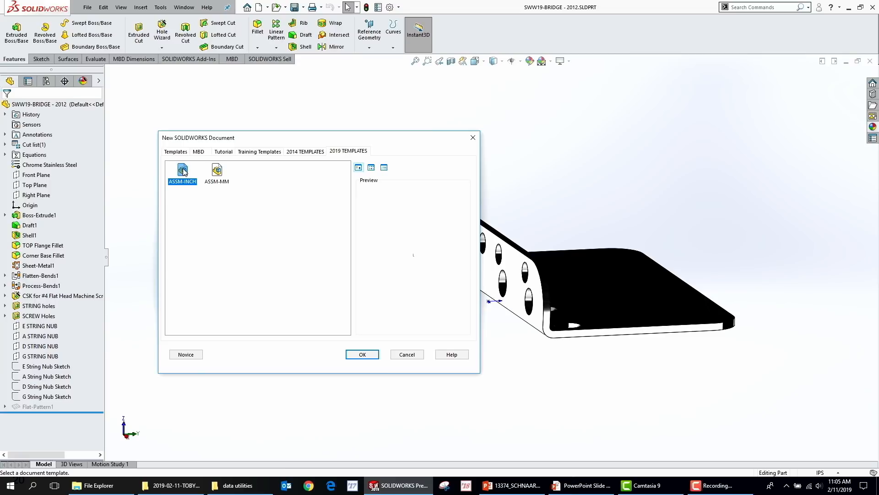
{"action": "double_click", "coordinate": [183, 171]}
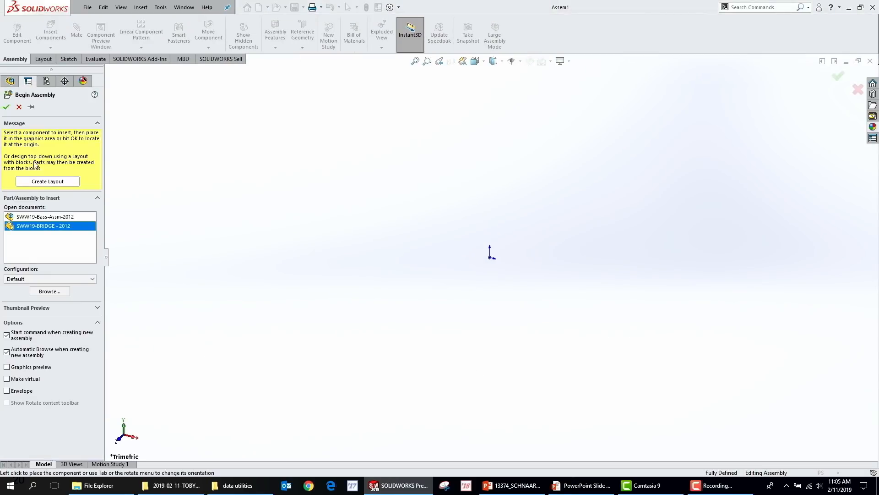
{"action": "left_click", "coordinate": [6, 107]}
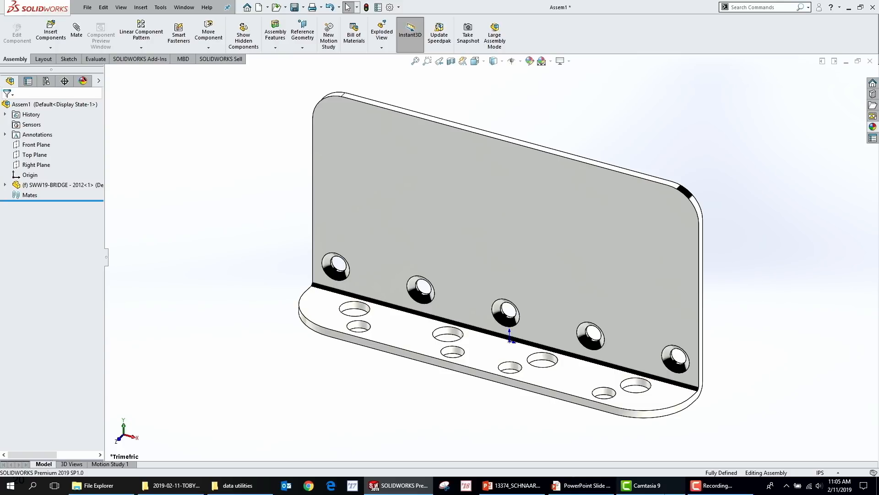
{"action": "middle_click_drag", "start_coordinate": [714, 428], "coordinate": [379, 334]}
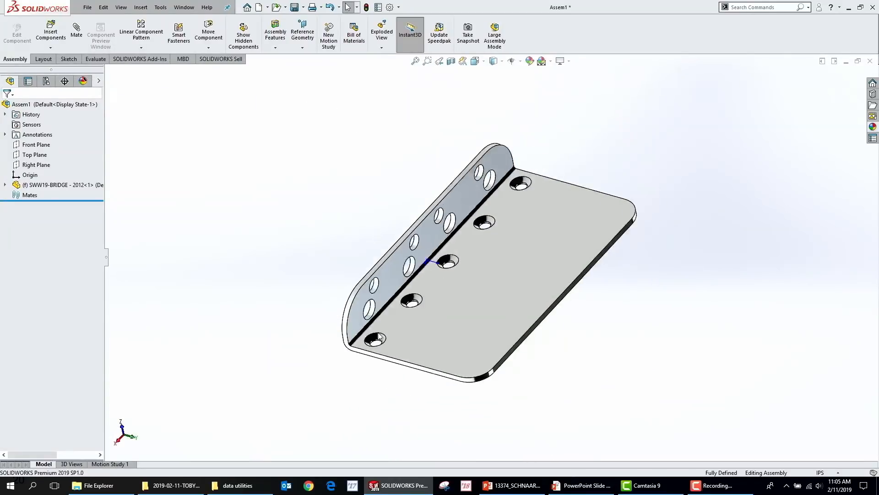
{"action": "scroll", "coordinate": [401, 370], "scroll_direction": "down", "scroll_amount": 3}
{"action": "scroll", "coordinate": [620, 284], "scroll_direction": "down", "scroll_amount": 2}
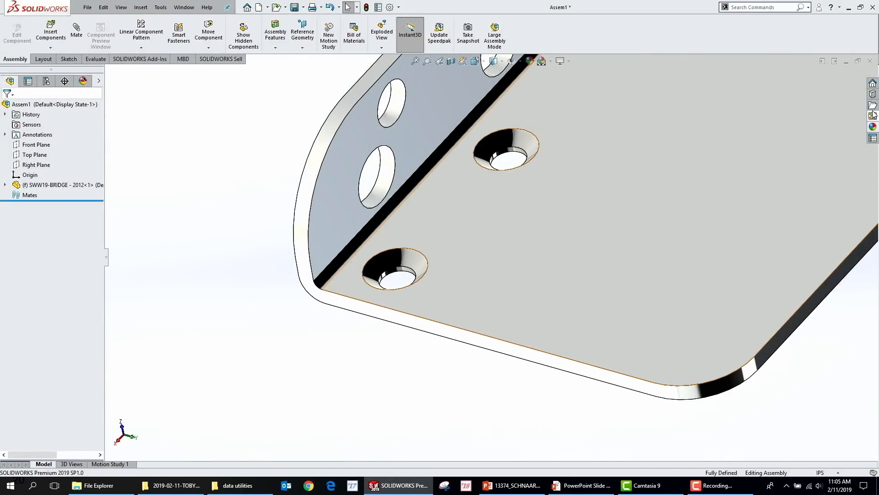
{"action": "left_click", "coordinate": [873, 94]}
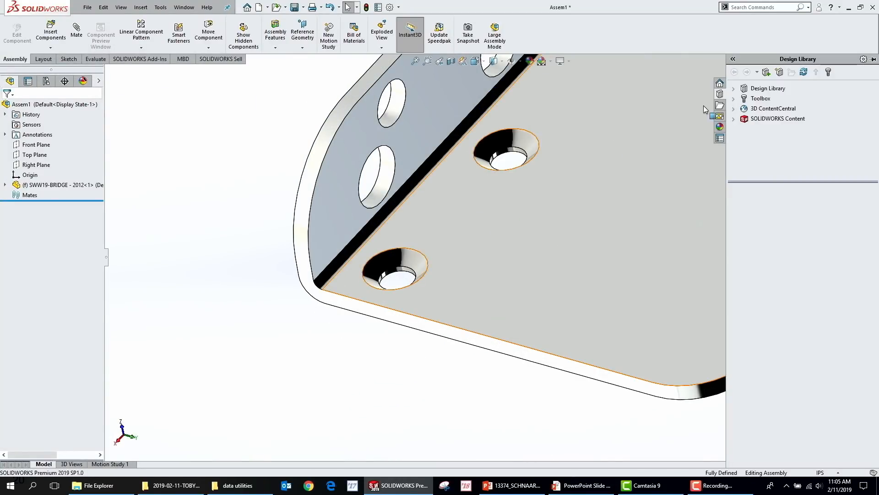
{"action": "left_click", "coordinate": [734, 88]}
Step: Try to copy the SWW19-BRIDGE-Mounting Screw-2012<2> from the bass assembly and paste it into the new bridge assembly
{"action": "key", "text": "ctrl+Tab"}
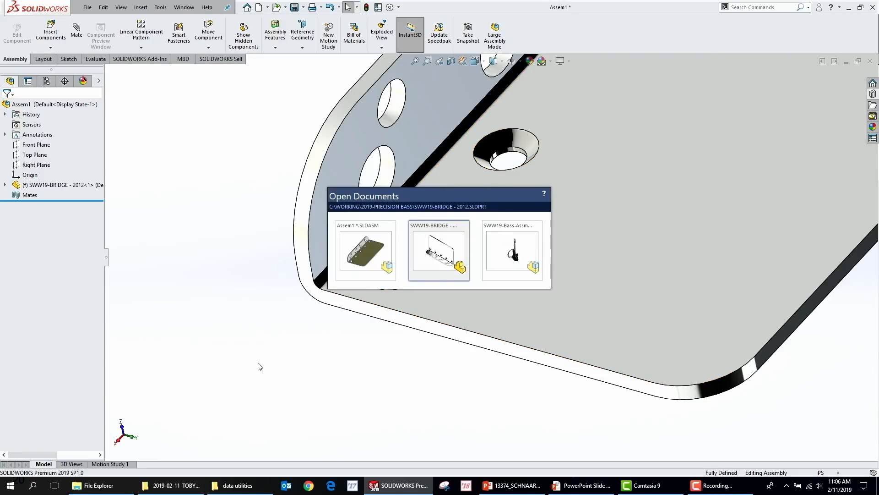
{"action": "key", "text": "ctrl+Tab"}
{"action": "scroll", "coordinate": [299, 280], "scroll_direction": "down", "scroll_amount": 5}
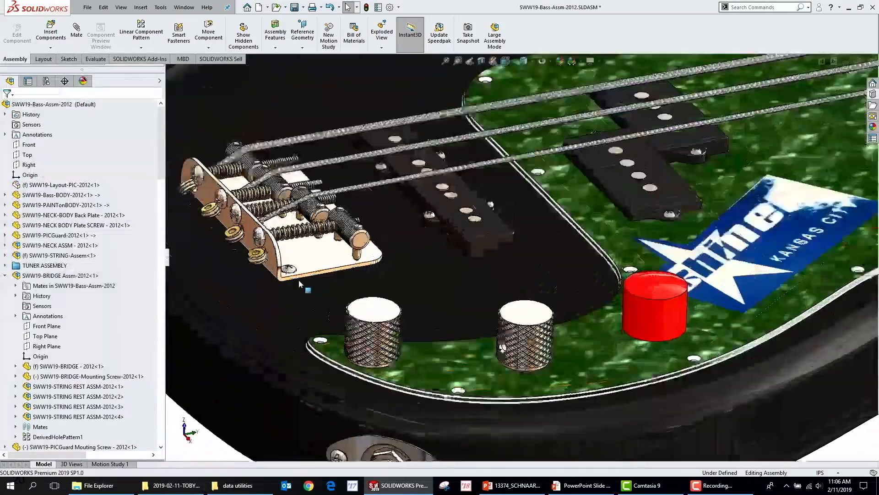
{"action": "left_click", "coordinate": [326, 284]}
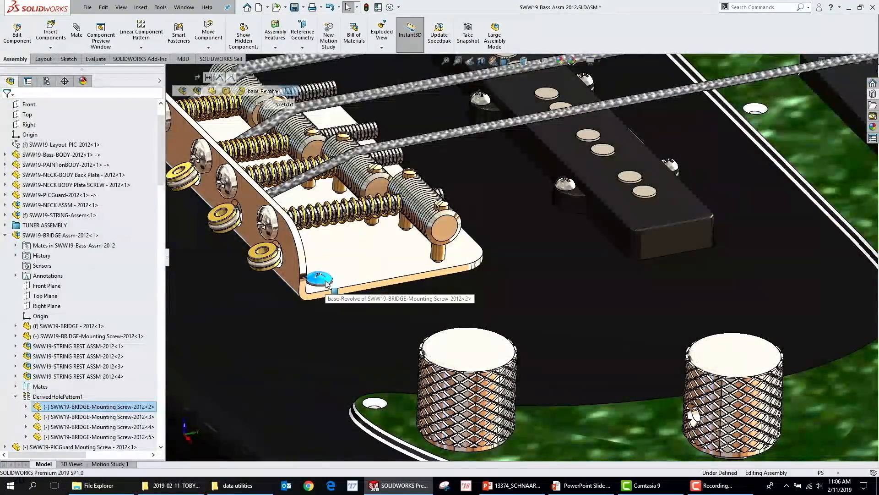
{"action": "key", "text": "ctrl+Tab"}
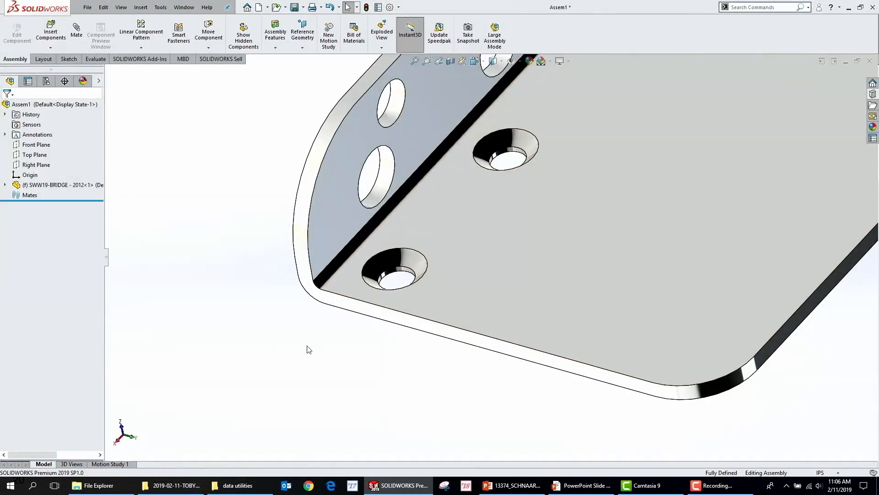
{"action": "left_click", "coordinate": [502, 242]}
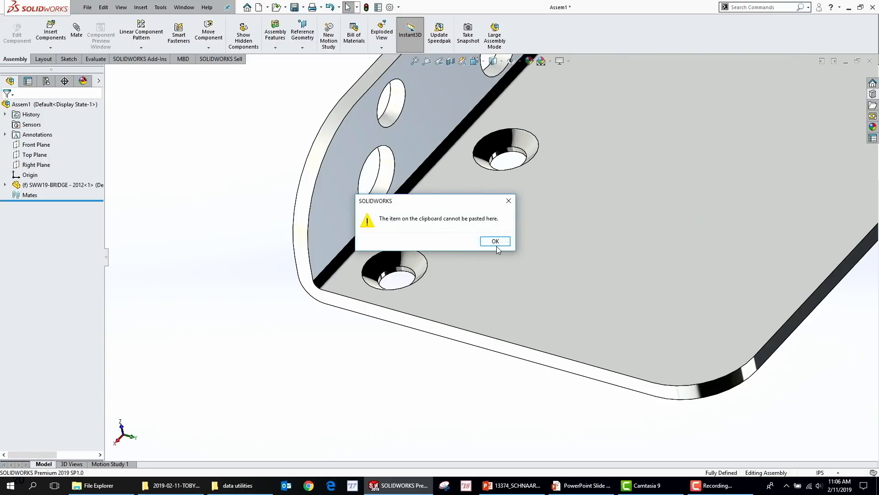
{"action": "left_click", "coordinate": [496, 242]}
Step: Close the new bridge assembly without saving it
{"action": "scroll", "coordinate": [519, 296], "scroll_direction": "up", "scroll_amount": 4}
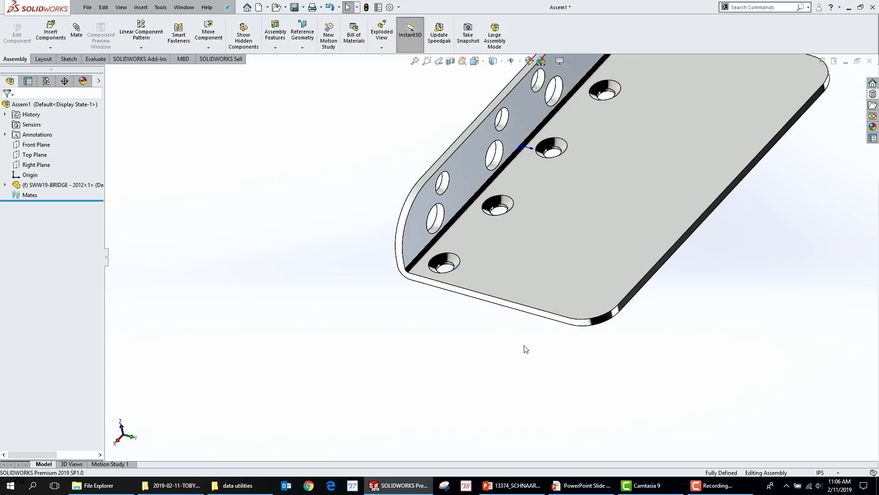
{"action": "left_click", "coordinate": [870, 60]}
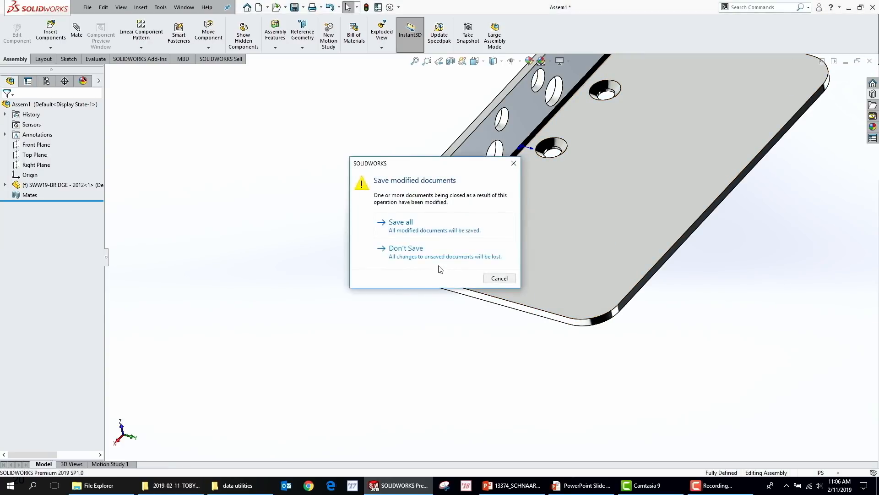
{"action": "left_click", "coordinate": [431, 259]}
Step: Reopen the bridge part from the bass assembly and make an ASSM-INCH assembly from it, placing the bridge away from the origin
{"action": "left_click", "coordinate": [344, 268]}
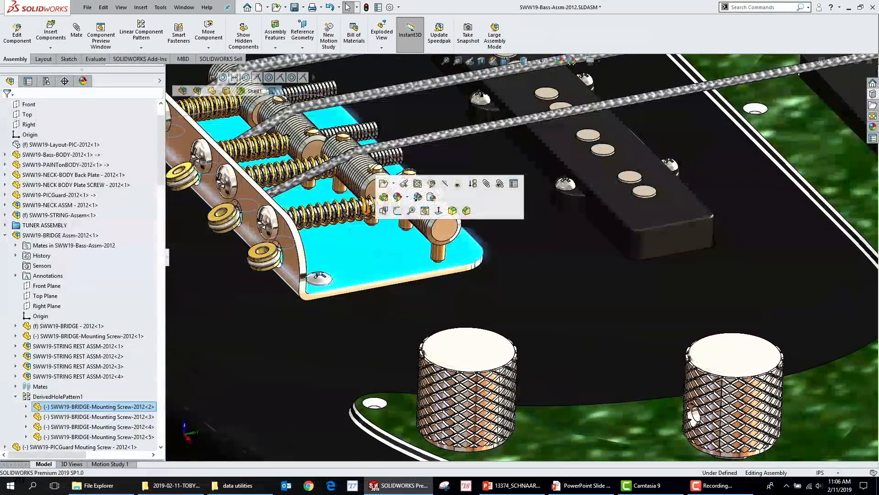
{"action": "left_click", "coordinate": [383, 183]}
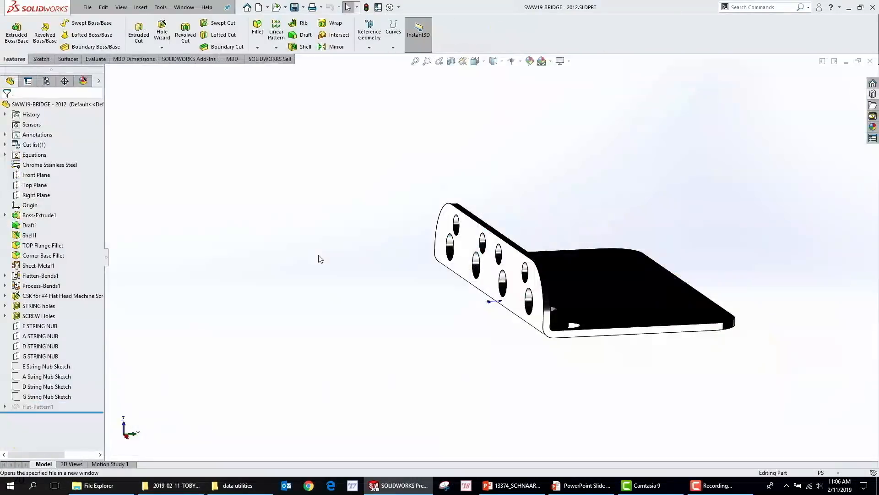
{"action": "left_click", "coordinate": [87, 7]}
{"action": "left_click", "coordinate": [117, 92]}
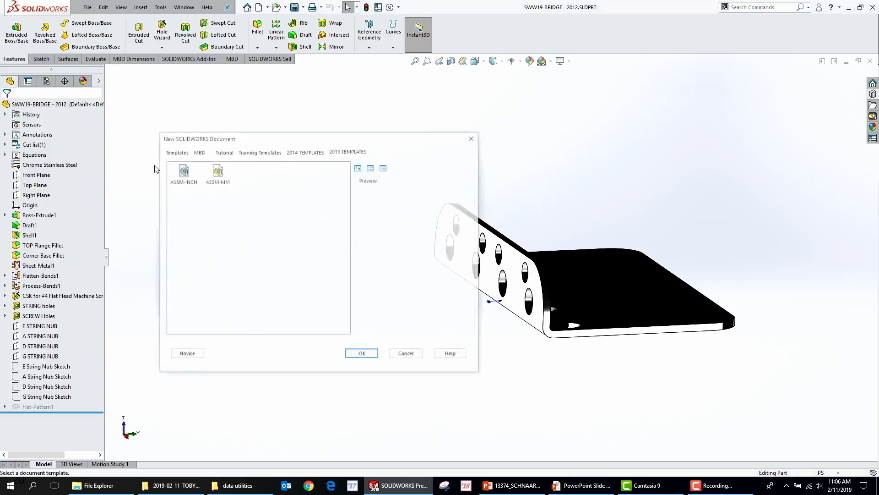
{"action": "double_click", "coordinate": [183, 174]}
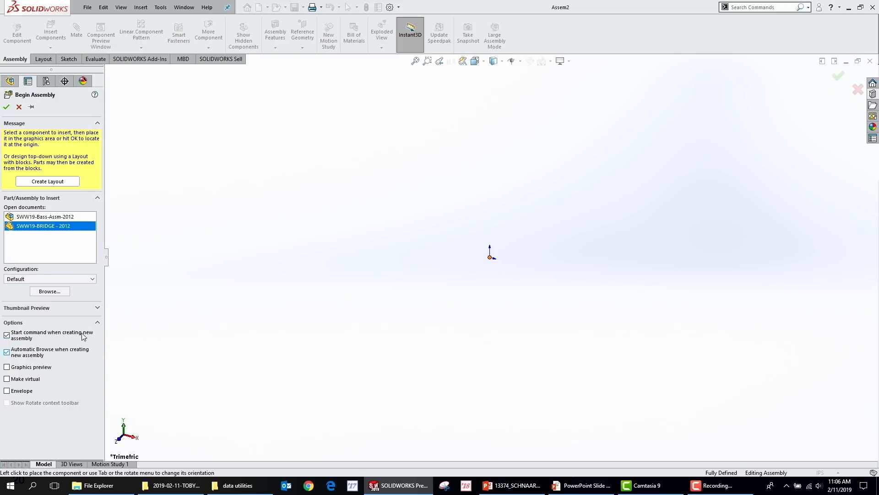
{"action": "left_click", "coordinate": [384, 156]}
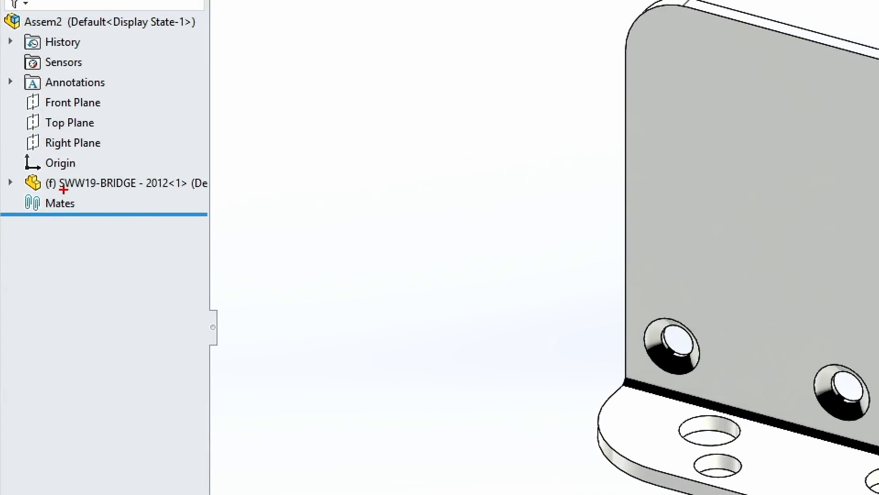
Step: Point out the fixed bridge component, search the system options for "fix", and leave the options
{"action": "left_click_drag", "start_coordinate": [63, 190], "coordinate": [138, 245], "text": "ctrl+shift"}
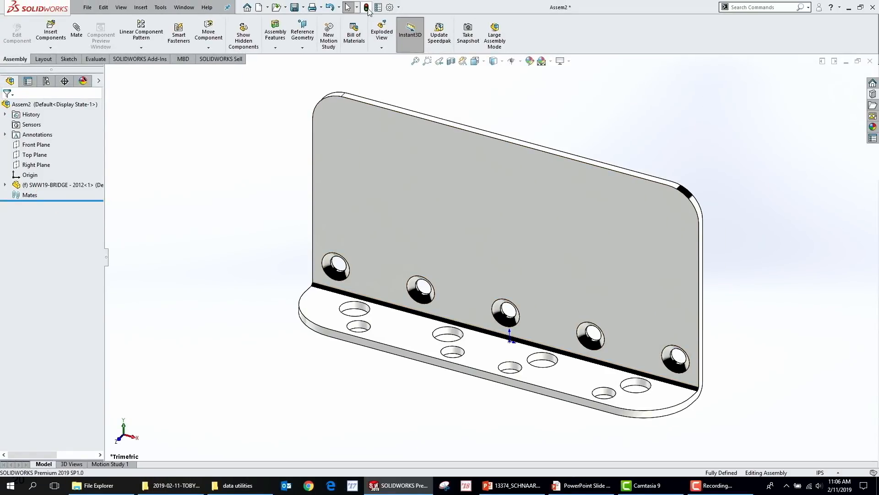
{"action": "left_click", "coordinate": [389, 7]}
{"action": "left_click", "coordinate": [571, 83]}
{"action": "type", "text": "fix"}
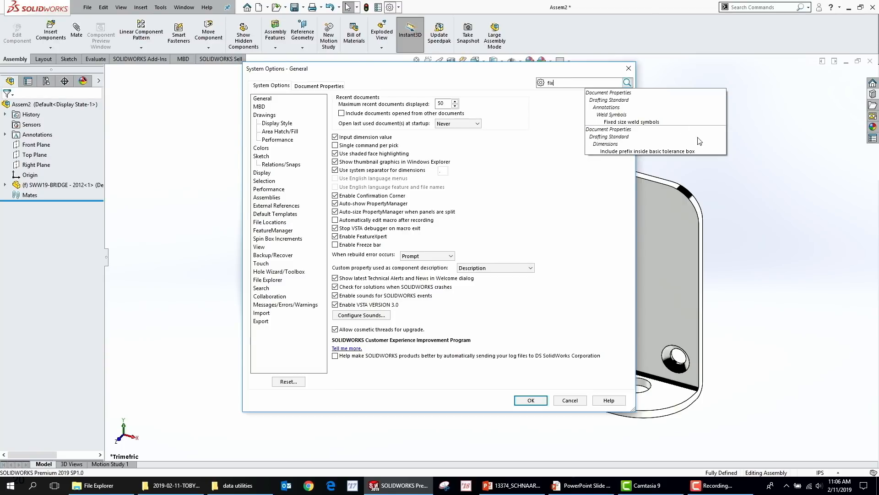
{"action": "left_click", "coordinate": [568, 107]}
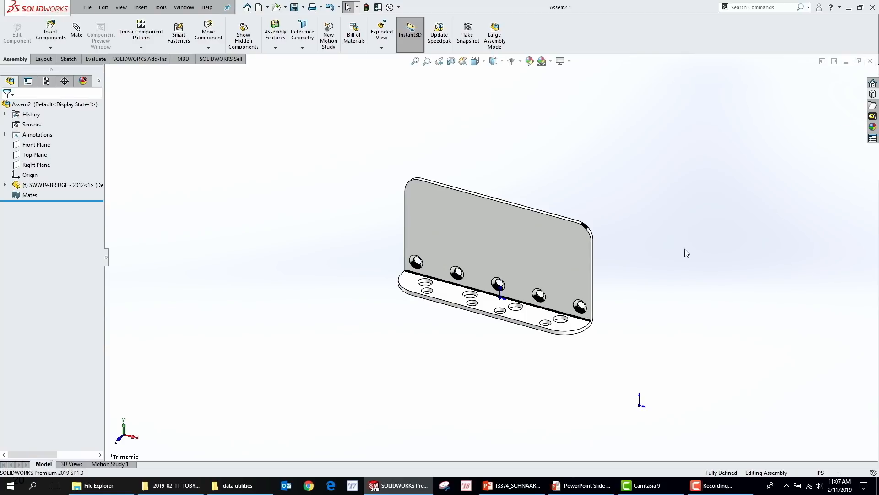
Step: Browse the Design Library's Toolbox to the Machine Screws (Countersunk) category
{"action": "scroll", "coordinate": [630, 318], "scroll_direction": "down", "scroll_amount": 2}
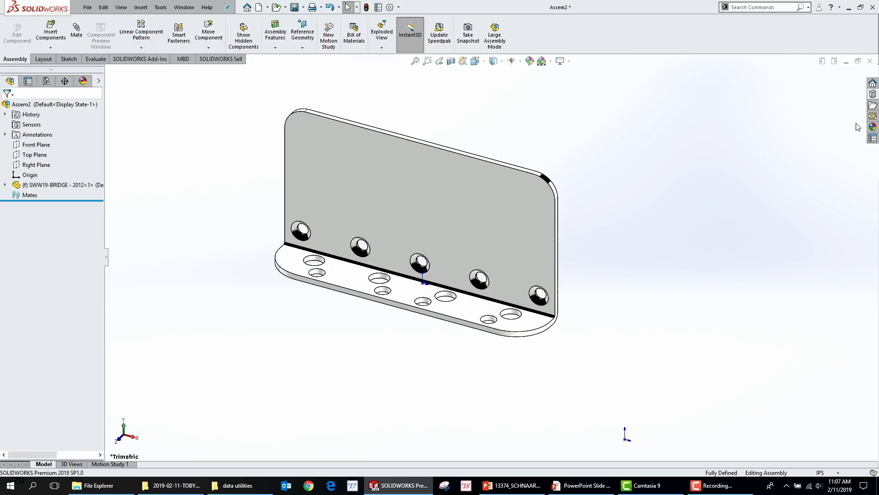
{"action": "left_click", "coordinate": [872, 95]}
{"action": "scroll", "coordinate": [750, 120], "scroll_direction": "down", "scroll_amount": 2}
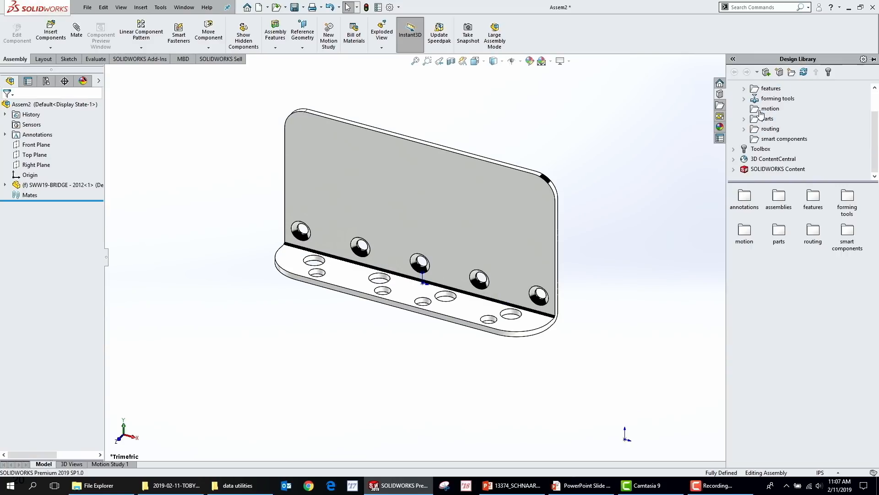
{"action": "left_click", "coordinate": [734, 150]}
{"action": "left_click", "coordinate": [744, 108]}
{"action": "left_click", "coordinate": [754, 108]}
{"action": "scroll", "coordinate": [767, 124], "scroll_direction": "down", "scroll_amount": 1}
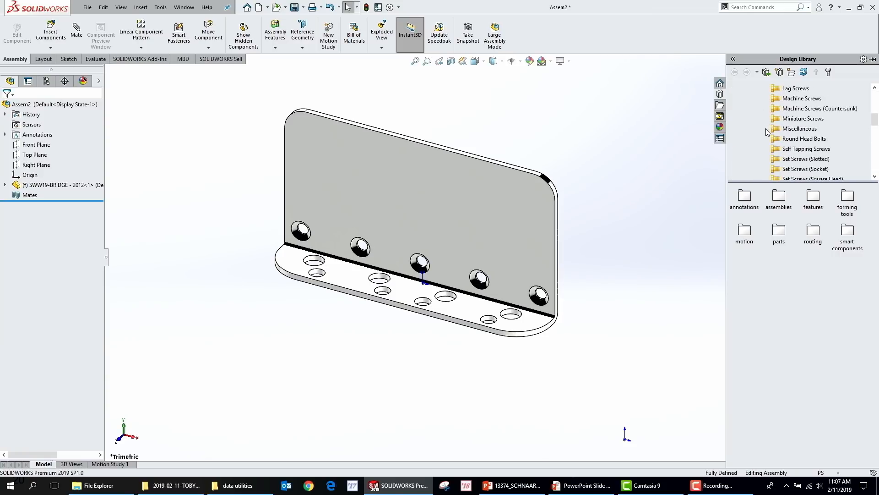
{"action": "left_click", "coordinate": [801, 98]}
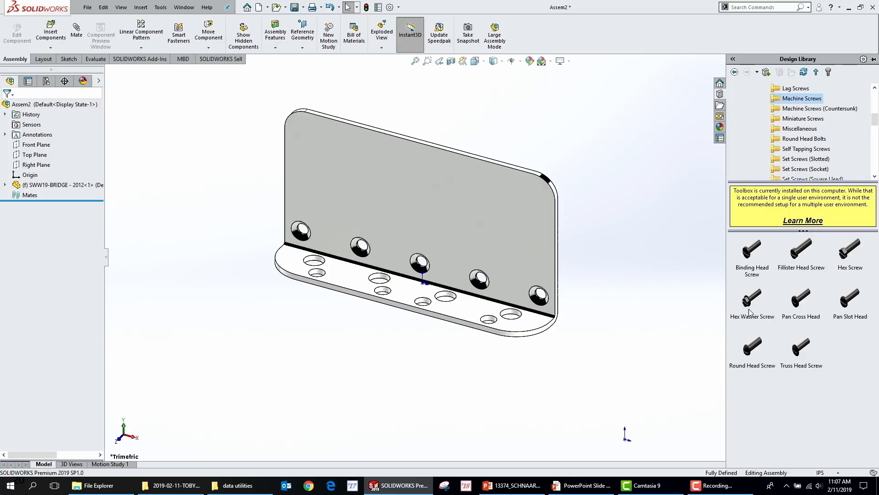
{"action": "left_click", "coordinate": [807, 109]}
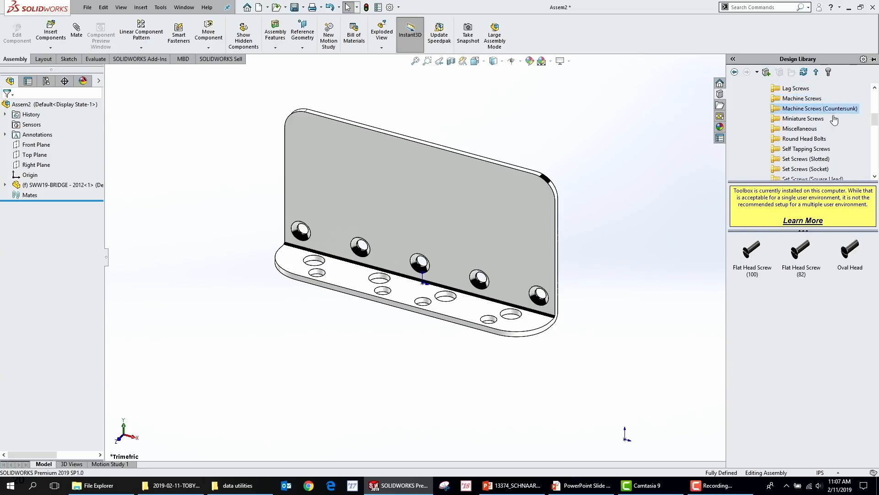
Step: Try to place an Oval Head screw in the bridge's end countersunk hole with a concentric mate and flipped alignment
{"action": "left_click_drag", "start_coordinate": [853, 247], "coordinate": [539, 299]}
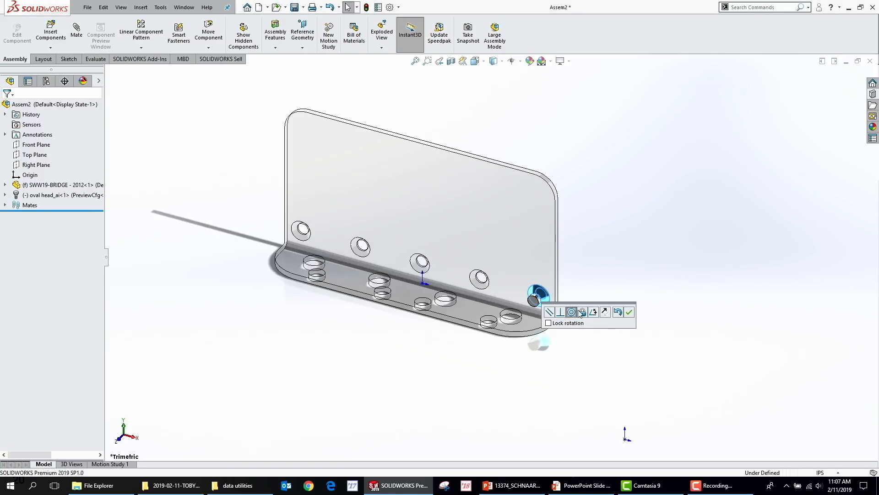
{"action": "left_click", "coordinate": [604, 312]}
{"action": "left_click", "coordinate": [628, 313]}
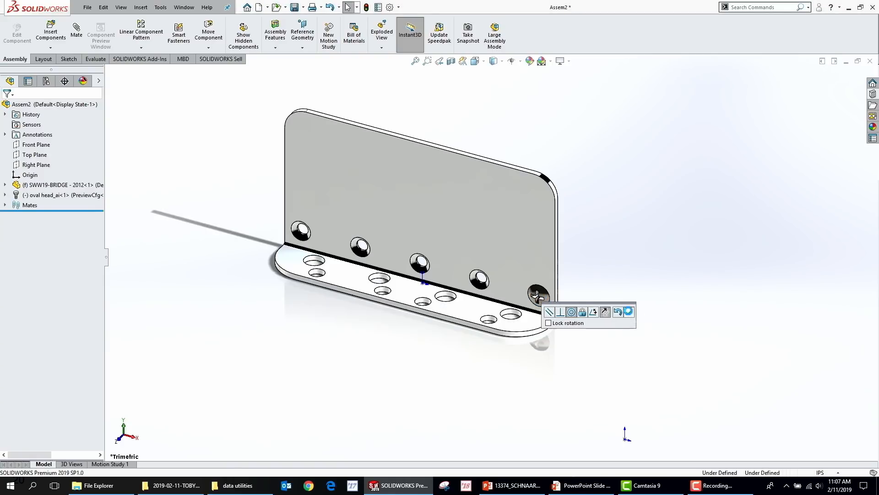
Step: Insert one #5-44 Oval Head screw from Toolbox beside the bridge's end countersunk hole, with a length of 0.5625
{"action": "scroll", "coordinate": [581, 307], "scroll_direction": "down", "scroll_amount": 5}
{"action": "scroll", "coordinate": [503, 279], "scroll_direction": "down", "scroll_amount": 2}
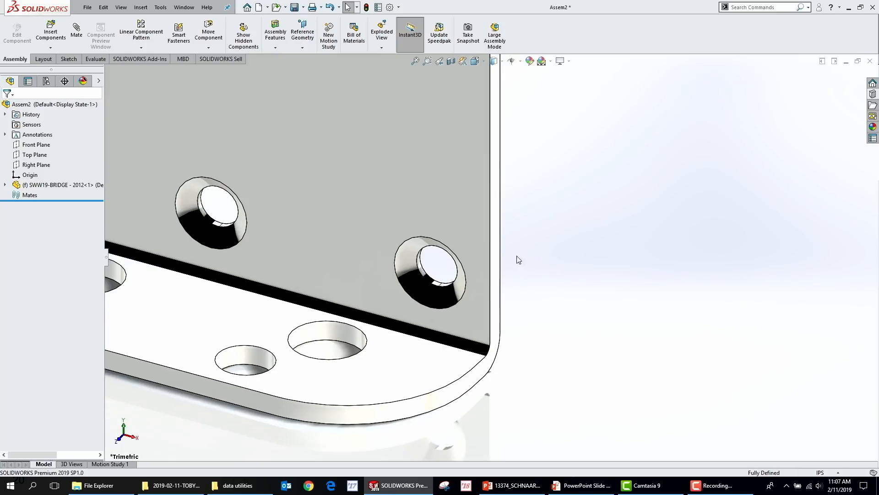
{"action": "left_click", "coordinate": [873, 95]}
{"action": "left_click_drag", "start_coordinate": [850, 250], "coordinate": [446, 284]}
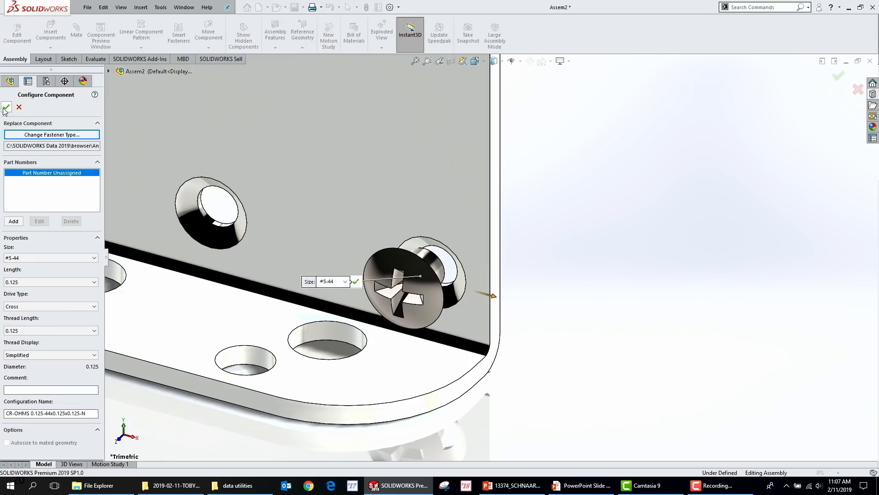
{"action": "left_click", "coordinate": [71, 282]}
{"action": "left_click", "coordinate": [51, 341]}
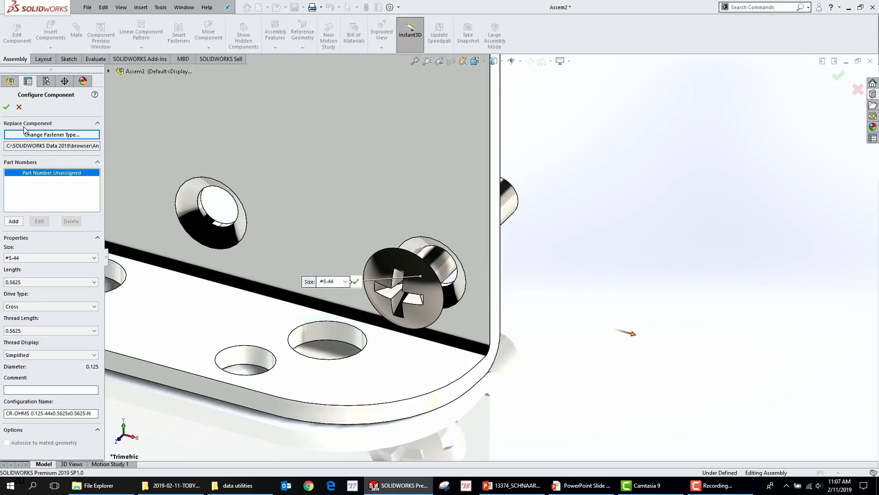
{"action": "left_click", "coordinate": [7, 107]}
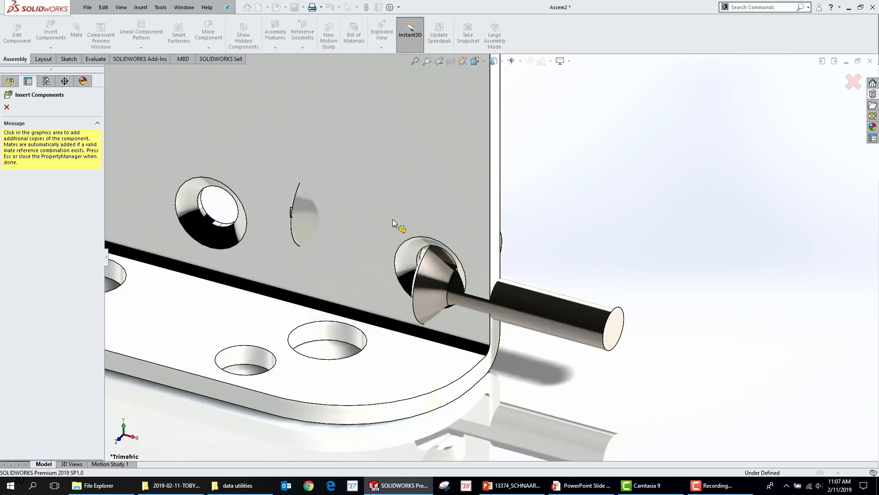
{"action": "key", "text": "Escape"}
Step: Move the oval head screw clear of the bridge plate and rotate it to show its cross-drive head
{"action": "left_click_drag", "start_coordinate": [563, 318], "coordinate": [629, 320]}
{"action": "right_click_drag", "start_coordinate": [628, 321], "coordinate": [615, 371]}
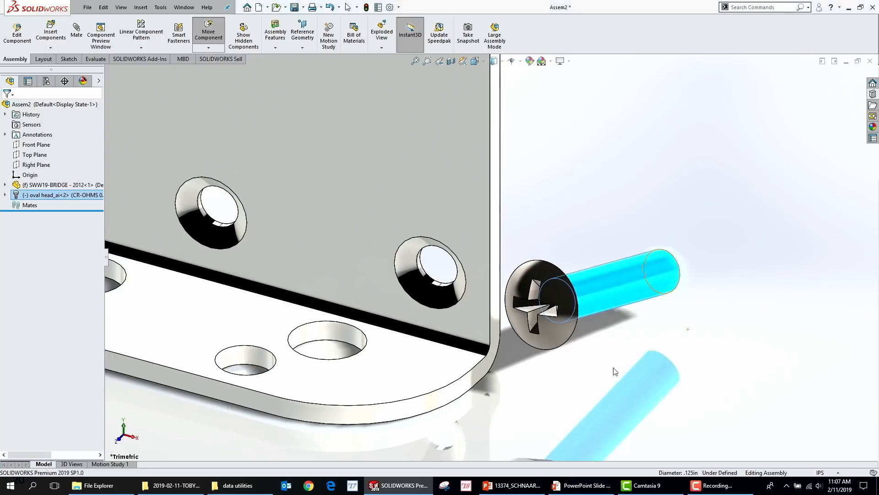
{"action": "left_click", "coordinate": [614, 371]}
{"action": "scroll", "coordinate": [577, 372], "scroll_direction": "down", "scroll_amount": 2}
{"action": "mouse_move", "coordinate": [623, 342]}
{"action": "middle_mouse_down"}
{"action": "mouse_move", "coordinate": [605, 343]}
{"action": "mouse_move", "coordinate": [609, 336]}
{"action": "middle_mouse_up"}
{"action": "left_click", "coordinate": [636, 250]}
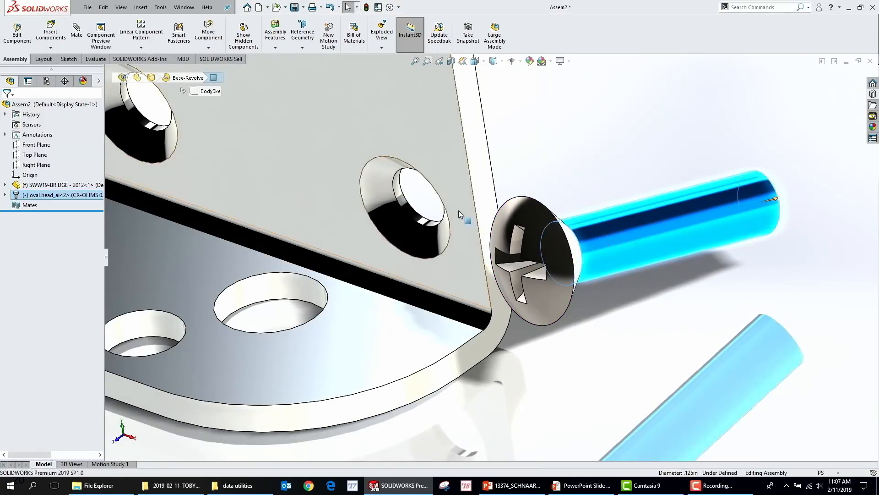
{"action": "left_click", "coordinate": [405, 207], "text": "ctrl"}
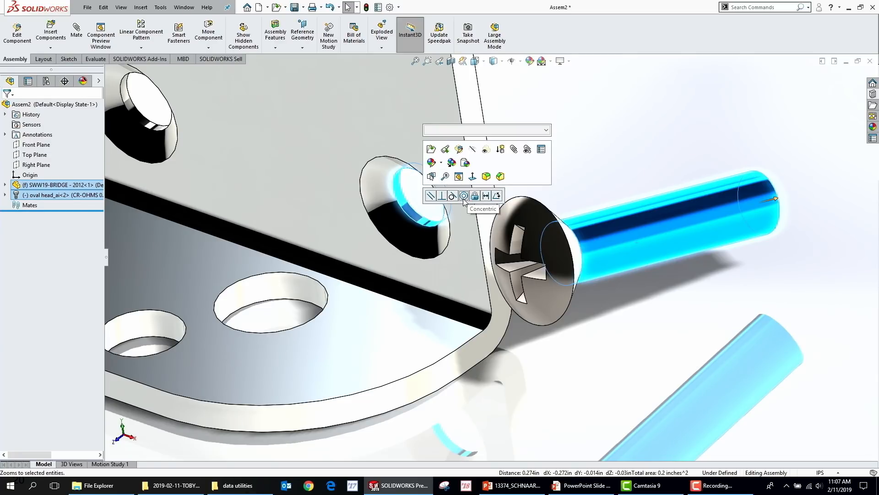
{"action": "left_click", "coordinate": [631, 335]}
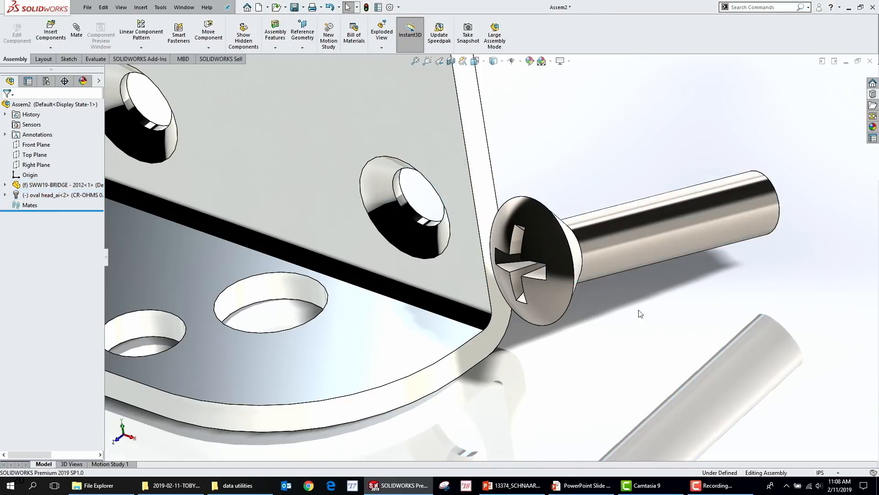
Step: Mate the oval head screw's shank concentric with the end countersunk hole in the bridge plate
{"action": "left_click", "coordinate": [641, 242]}
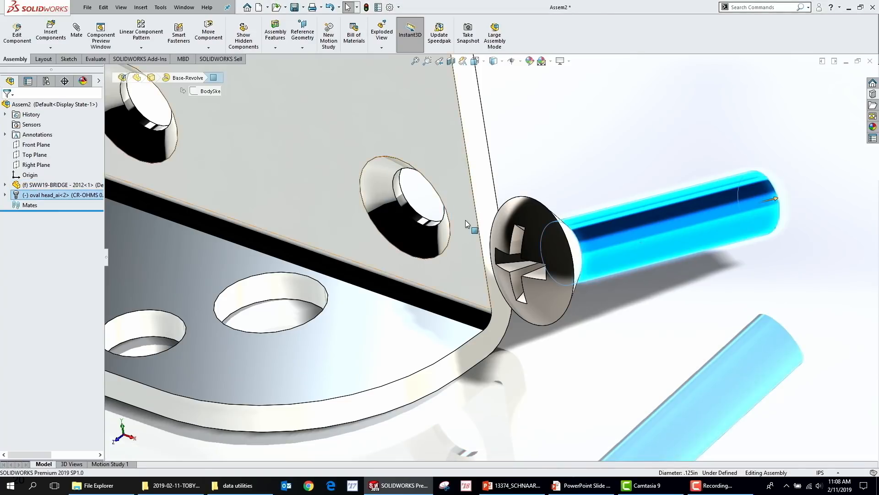
{"action": "left_click", "coordinate": [411, 221]}
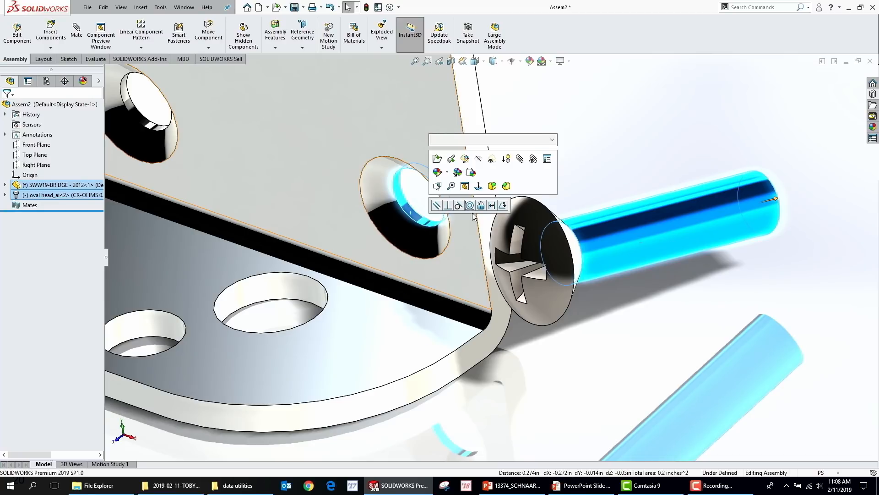
{"action": "left_click", "coordinate": [470, 207]}
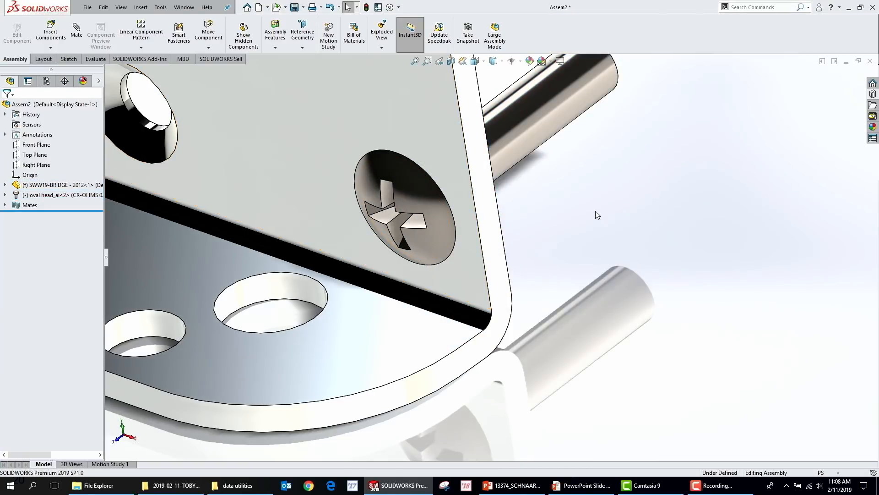
Step: View the screw shank beneath the bridge plate and browse the Toolbox's ANSI Inch Washers to the flat type A washers
{"action": "scroll", "coordinate": [579, 221], "scroll_direction": "up", "scroll_amount": 2}
{"action": "middle_click_drag", "start_coordinate": [579, 221], "coordinate": [537, 126]}
{"action": "scroll", "coordinate": [537, 126], "scroll_direction": "down", "scroll_amount": 3}
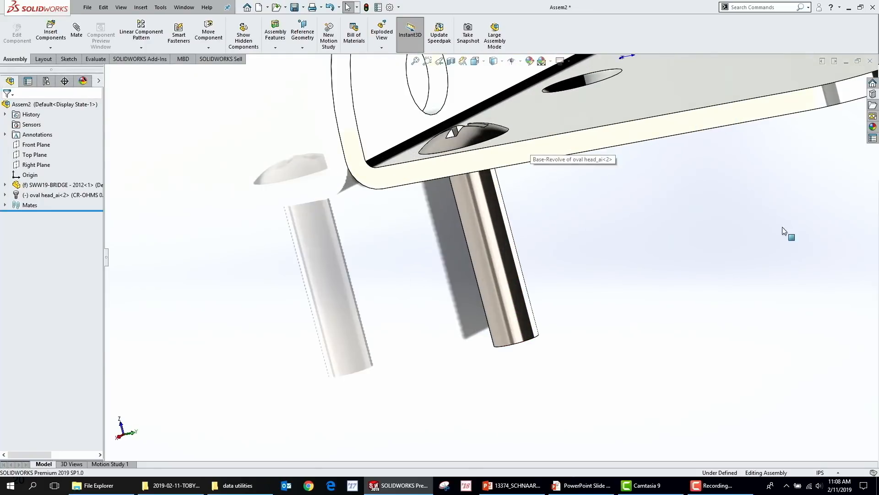
{"action": "left_click", "coordinate": [873, 105]}
{"action": "scroll", "coordinate": [810, 127], "scroll_direction": "down", "scroll_amount": 3}
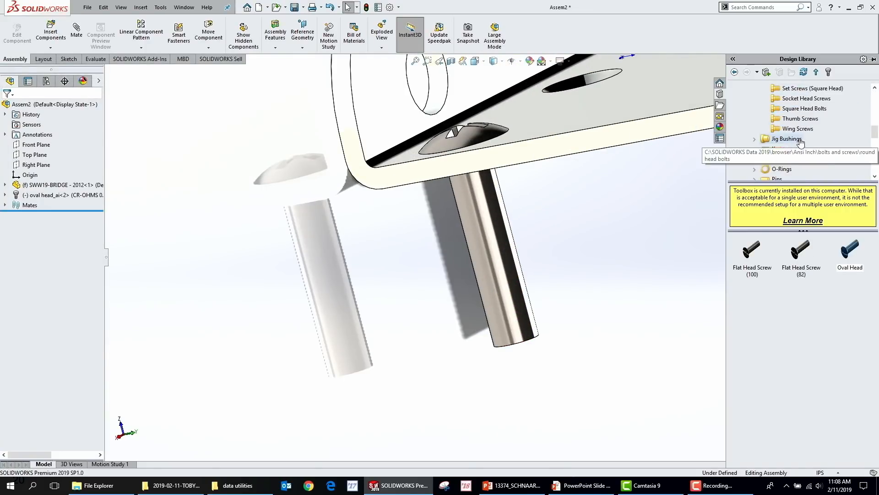
{"action": "scroll", "coordinate": [788, 147], "scroll_direction": "down", "scroll_amount": 2}
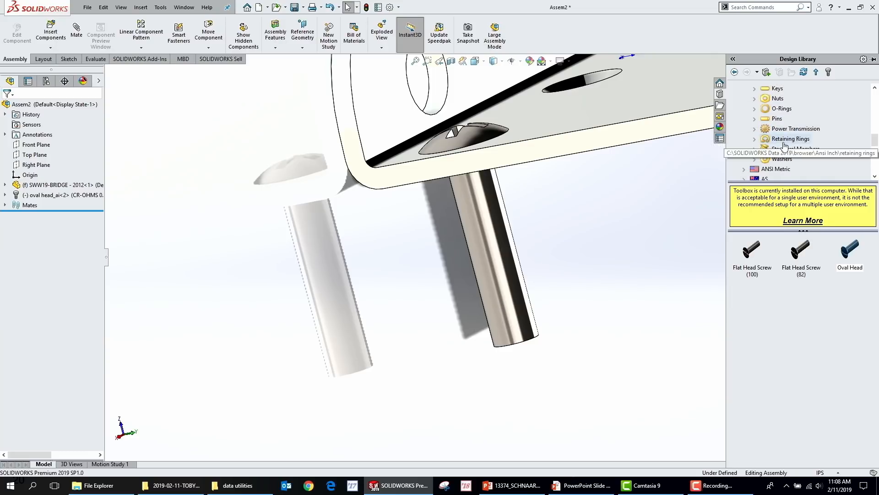
{"action": "left_click", "coordinate": [779, 161]}
{"action": "left_click", "coordinate": [755, 159]}
{"action": "scroll", "coordinate": [808, 170], "scroll_direction": "down", "scroll_amount": 1}
{"action": "left_click", "coordinate": [809, 138]}
Step: Insert one #6 narrow type A flat washer onto the screw shank below the bridge plate
{"action": "left_click_drag", "start_coordinate": [752, 250], "coordinate": [484, 249]}
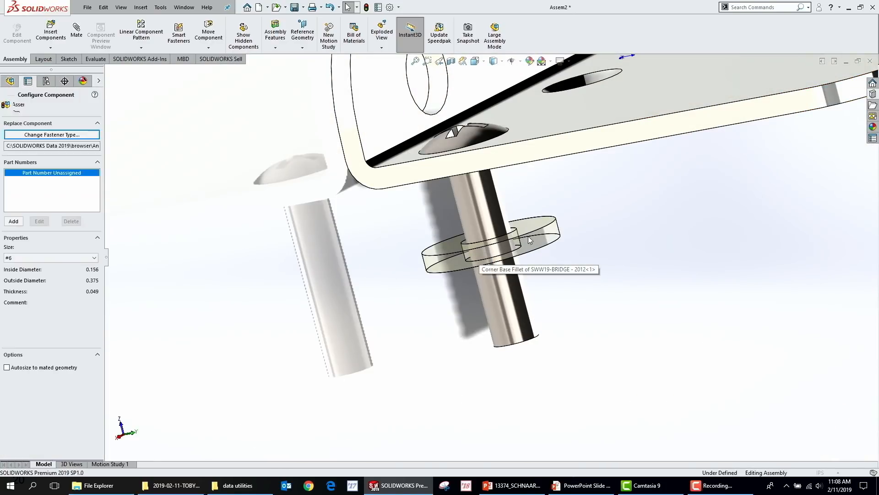
{"action": "left_click", "coordinate": [573, 260]}
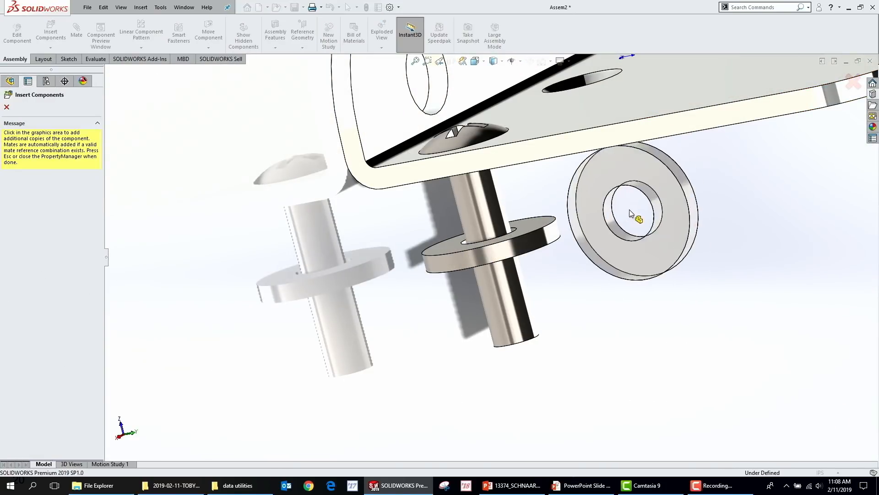
{"action": "key", "text": "Escape"}
Step: Slide the oval head screw along its axis out of the countersink and back until its head sits in it
{"action": "middle_click_drag", "start_coordinate": [640, 224], "coordinate": [644, 286]}
{"action": "scroll", "coordinate": [549, 211], "scroll_direction": "up", "scroll_amount": 6}
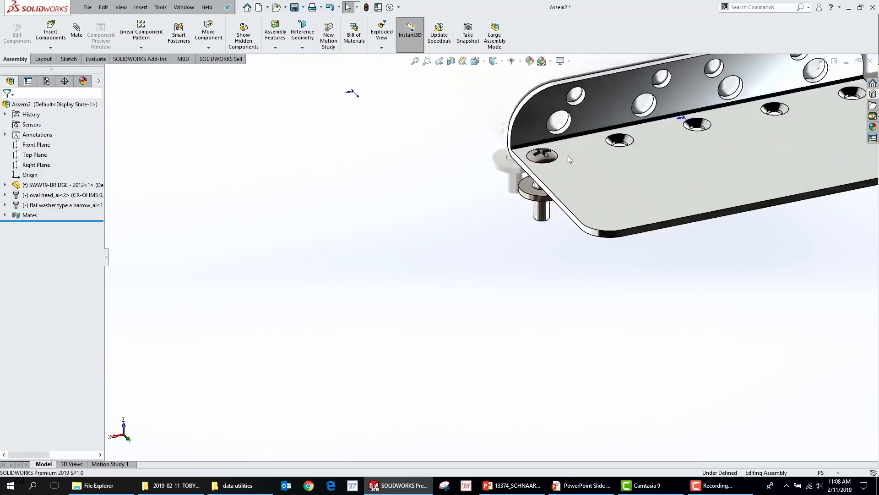
{"action": "scroll", "coordinate": [549, 183], "scroll_direction": "down", "scroll_amount": 6}
{"action": "scroll", "coordinate": [569, 181], "scroll_direction": "down", "scroll_amount": 2}
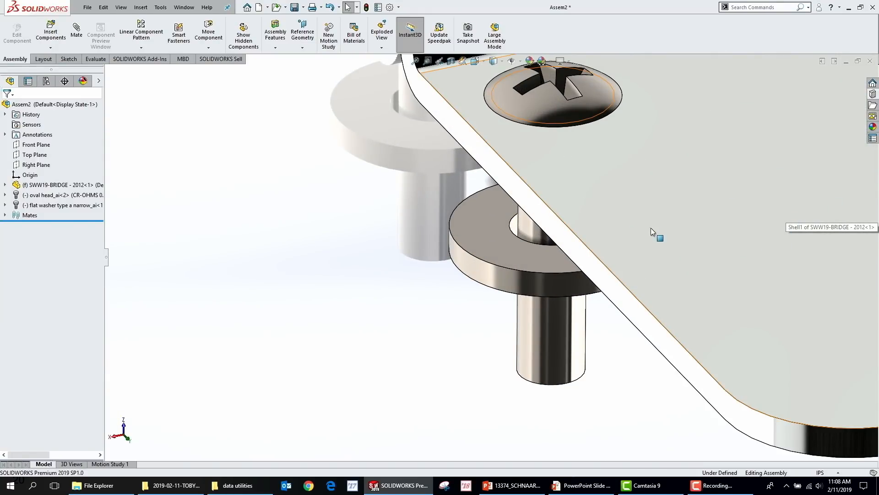
{"action": "middle_click_drag", "start_coordinate": [603, 288], "coordinate": [590, 222]}
{"action": "left_click_drag", "start_coordinate": [591, 222], "coordinate": [628, 110]}
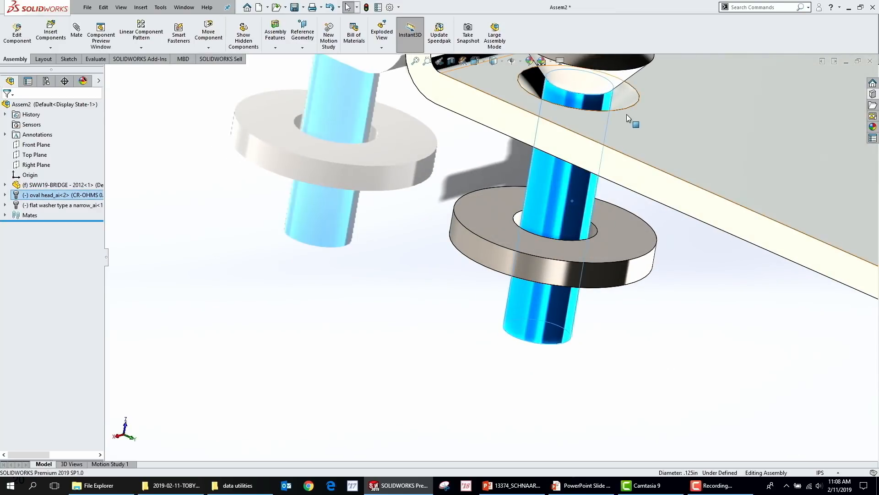
{"action": "scroll", "coordinate": [749, 146], "scroll_direction": "up", "scroll_amount": 3}
{"action": "scroll", "coordinate": [733, 151], "scroll_direction": "down", "scroll_amount": 1}
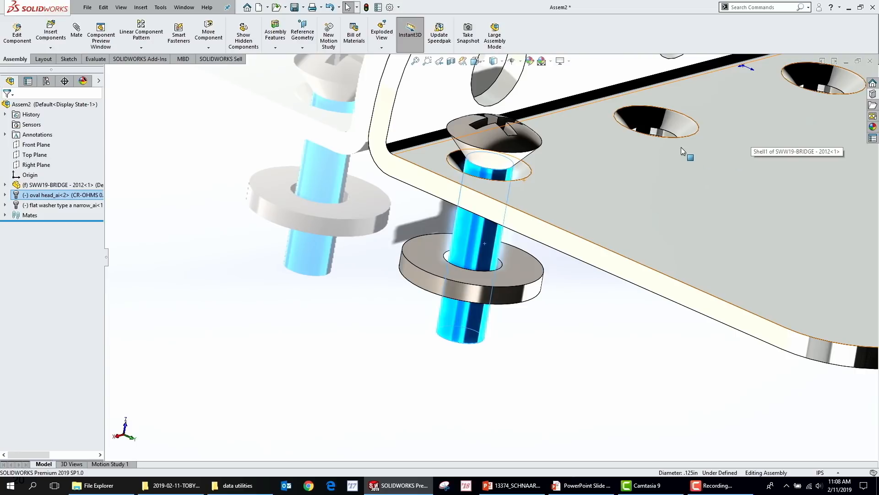
{"action": "key", "text": "Escape"}
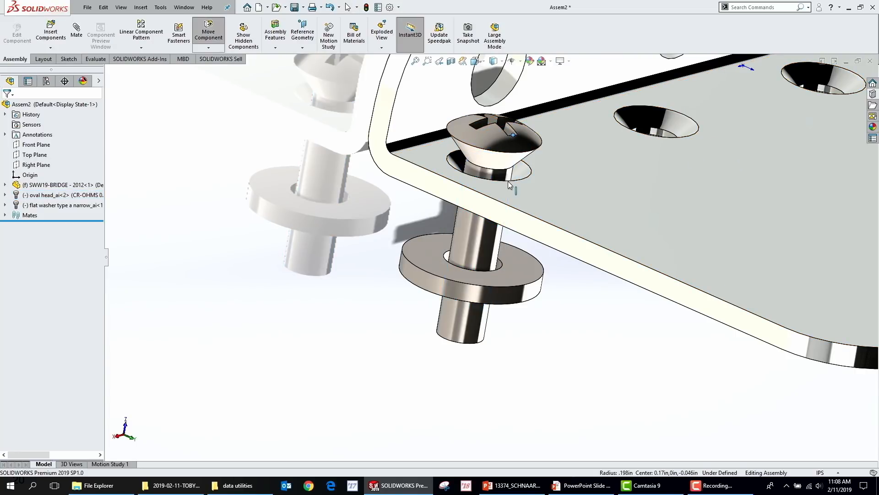
{"action": "left_click_drag", "start_coordinate": [489, 140], "coordinate": [483, 180]}
Step: Add a distance mate of 0.0537703 in between a vertex of the screw's cross recess and the bridge plate's top face
{"action": "scroll", "coordinate": [512, 153], "scroll_direction": "down", "scroll_amount": 5}
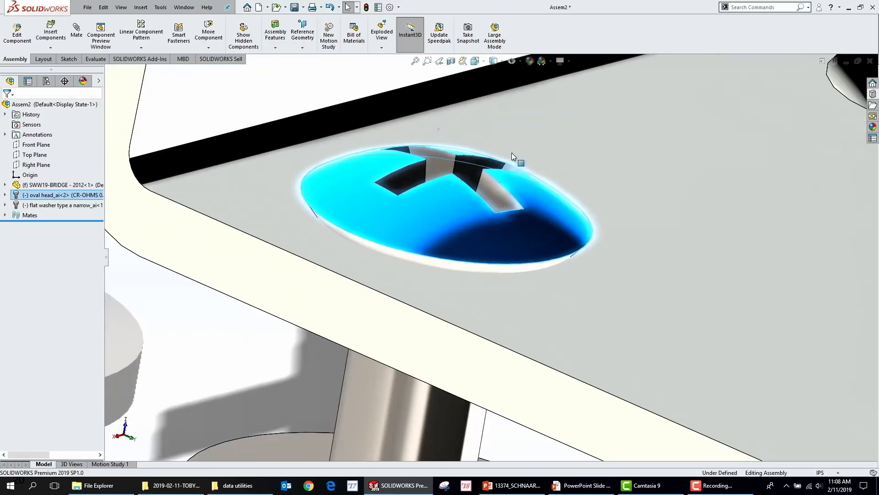
{"action": "left_click", "coordinate": [455, 177]}
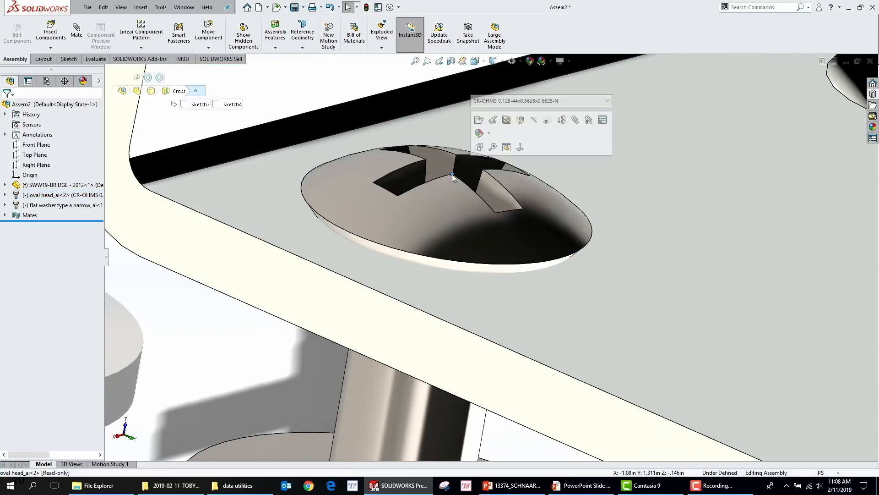
{"action": "left_click", "coordinate": [615, 261], "text": "ctrl"}
{"action": "left_click", "coordinate": [662, 250]}
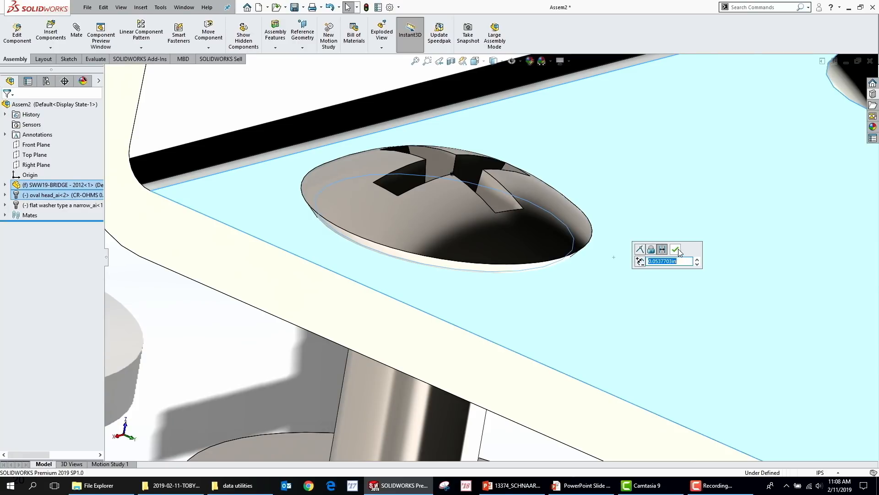
{"action": "left_click", "coordinate": [676, 249]}
{"action": "scroll", "coordinate": [663, 254], "scroll_direction": "up", "scroll_amount": 3}
{"action": "middle_click_drag", "start_coordinate": [663, 257], "coordinate": [524, 350]}
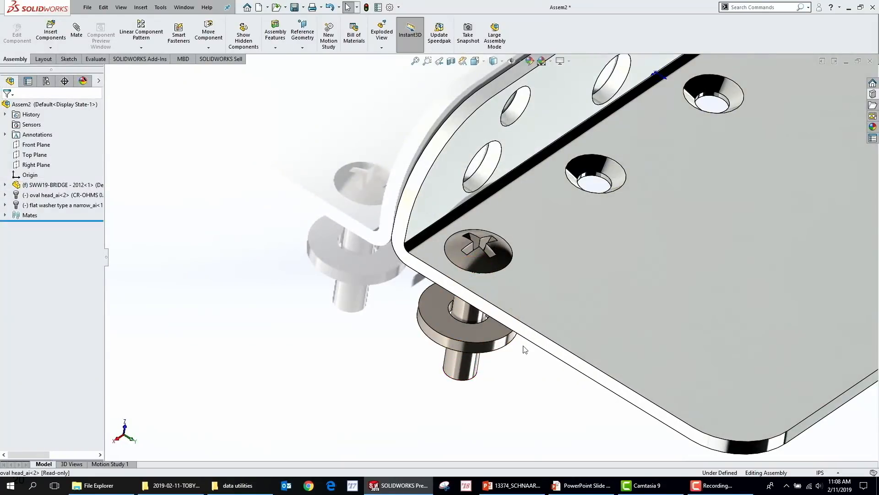
{"action": "scroll", "coordinate": [525, 349], "scroll_direction": "down", "scroll_amount": 3}
{"action": "left_click", "coordinate": [468, 295]}
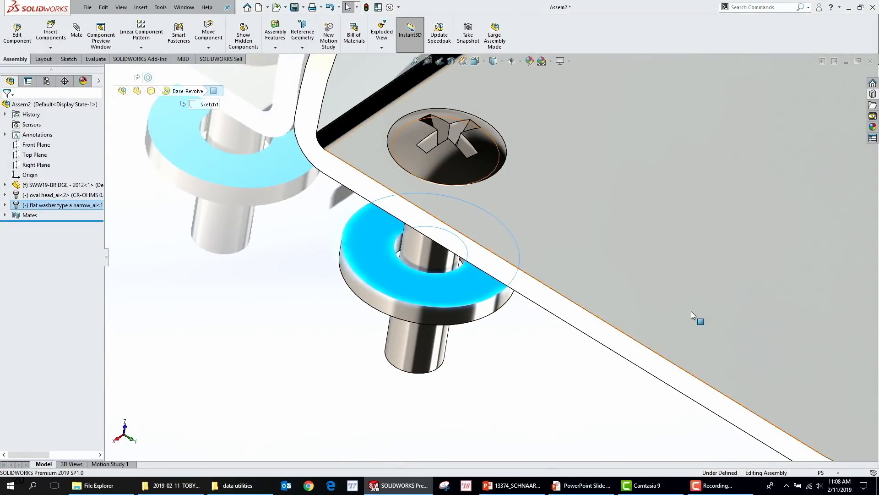
{"action": "left_click", "coordinate": [664, 266]}
{"action": "scroll", "coordinate": [661, 281], "scroll_direction": "up", "scroll_amount": 2}
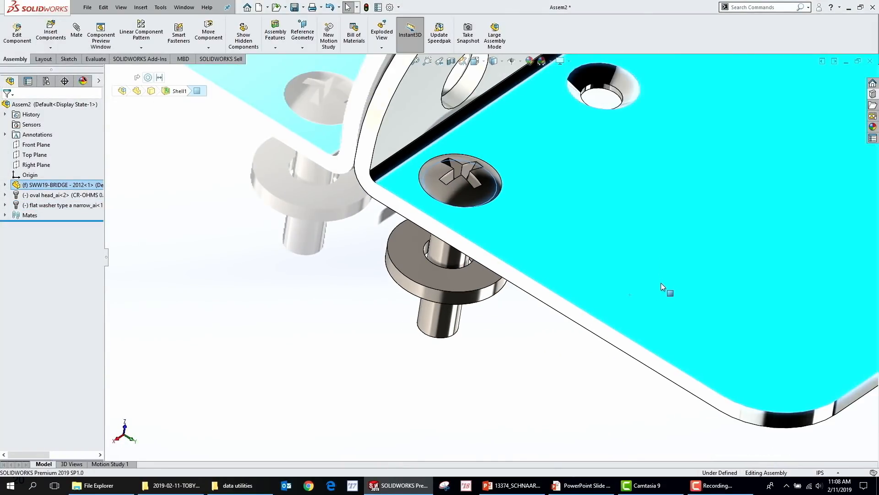
{"action": "left_click", "coordinate": [448, 373]}
{"action": "middle_click_drag", "start_coordinate": [448, 373], "coordinate": [466, 338]}
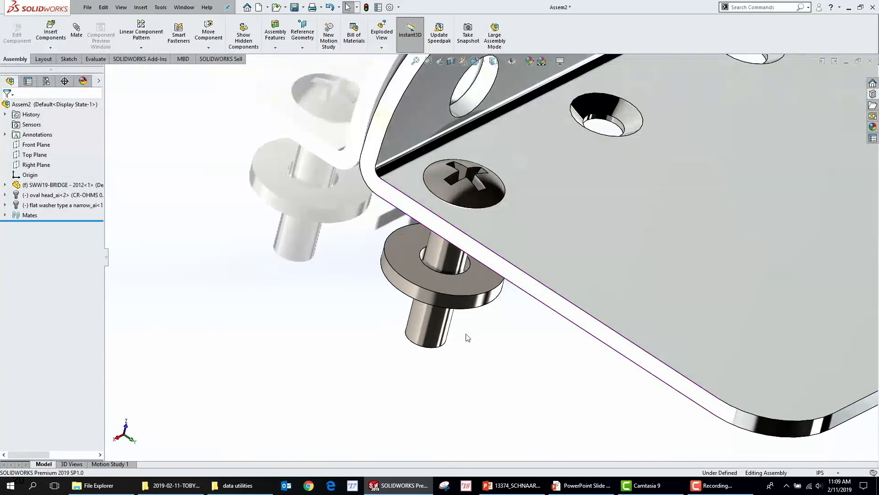
{"action": "scroll", "coordinate": [634, 200], "scroll_direction": "up", "scroll_amount": 2}
{"action": "scroll", "coordinate": [632, 192], "scroll_direction": "down", "scroll_amount": 3}
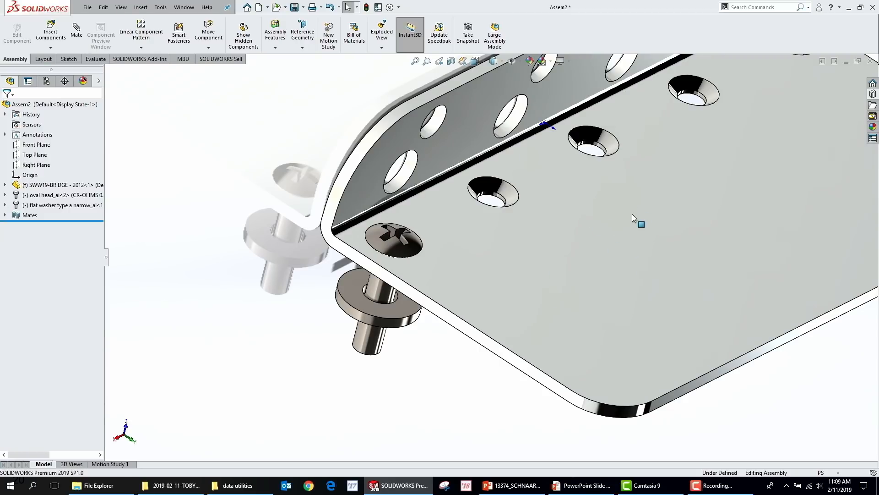
Step: Use Select Other on the bridge's upright flange to temporarily hide faces and examine the faces behind them
{"action": "right_click", "coordinate": [457, 128]}
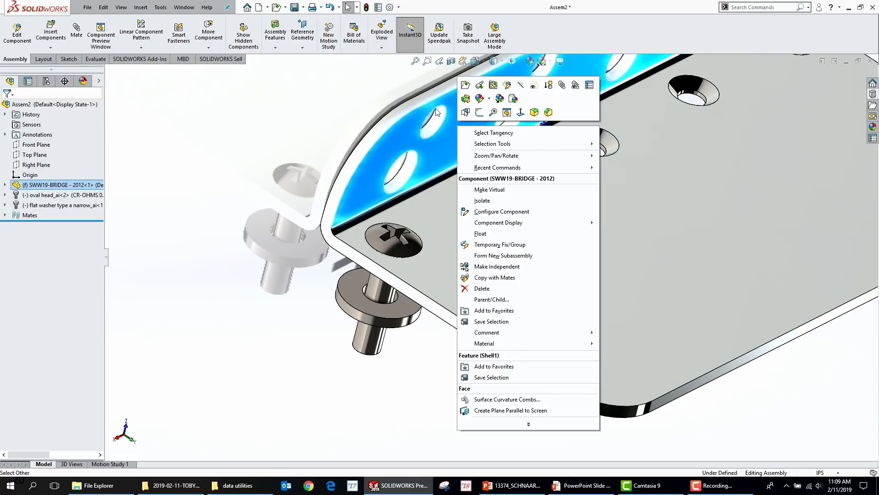
{"action": "left_click", "coordinate": [479, 113]}
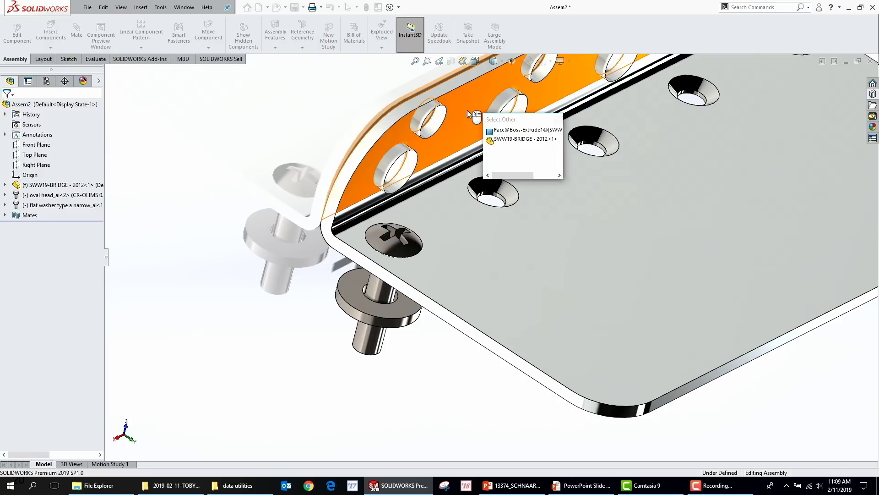
{"action": "right_click", "coordinate": [471, 114]}
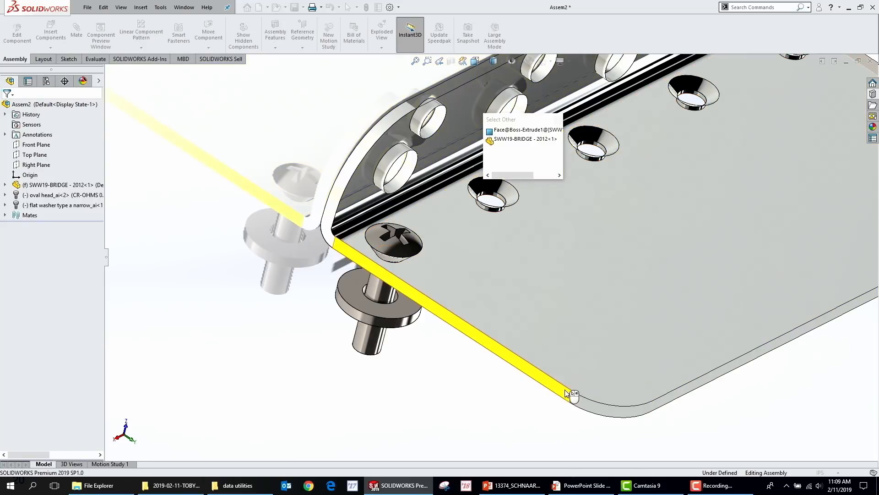
{"action": "middle_click_drag", "start_coordinate": [500, 433], "coordinate": [488, 405]}
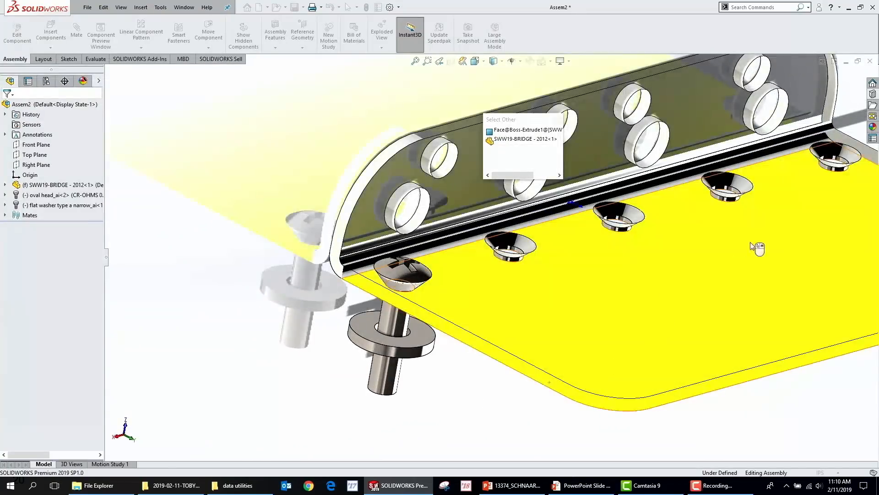
{"action": "scroll", "coordinate": [763, 229], "scroll_direction": "up", "scroll_amount": 3}
{"action": "scroll", "coordinate": [838, 293], "scroll_direction": "down", "scroll_amount": 4}
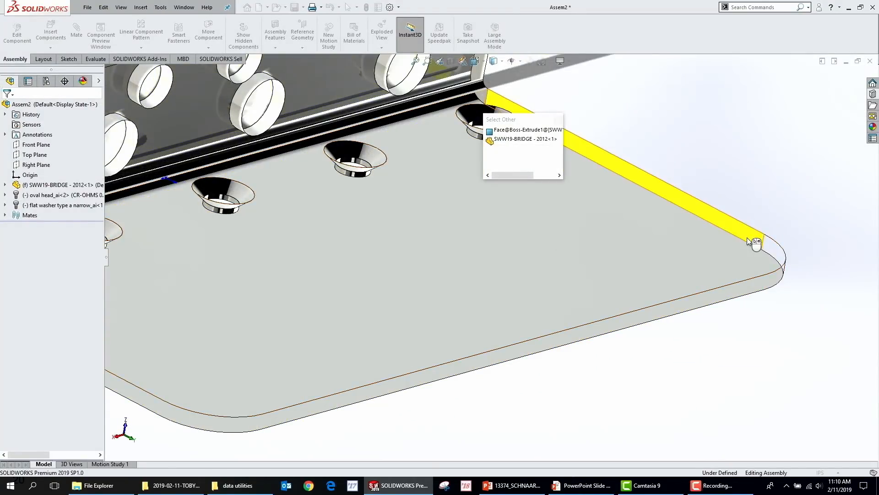
{"action": "scroll", "coordinate": [742, 233], "scroll_direction": "up", "scroll_amount": 5}
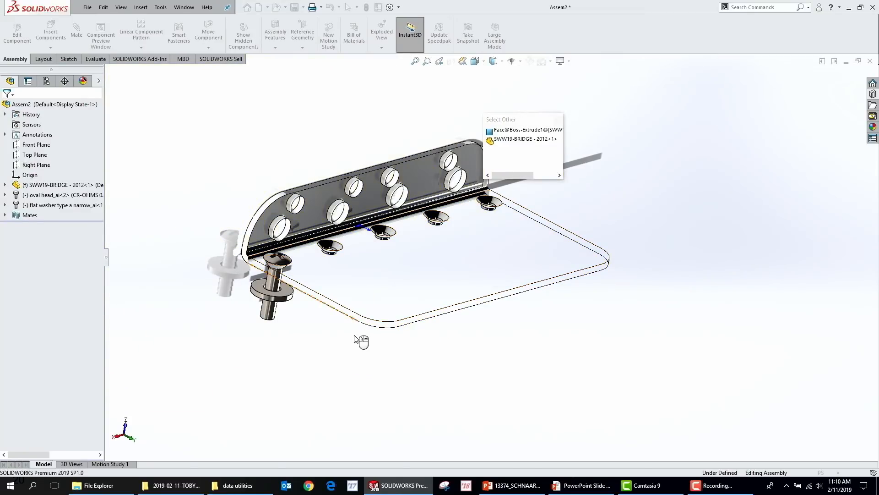
{"action": "scroll", "coordinate": [334, 316], "scroll_direction": "down", "scroll_amount": 3}
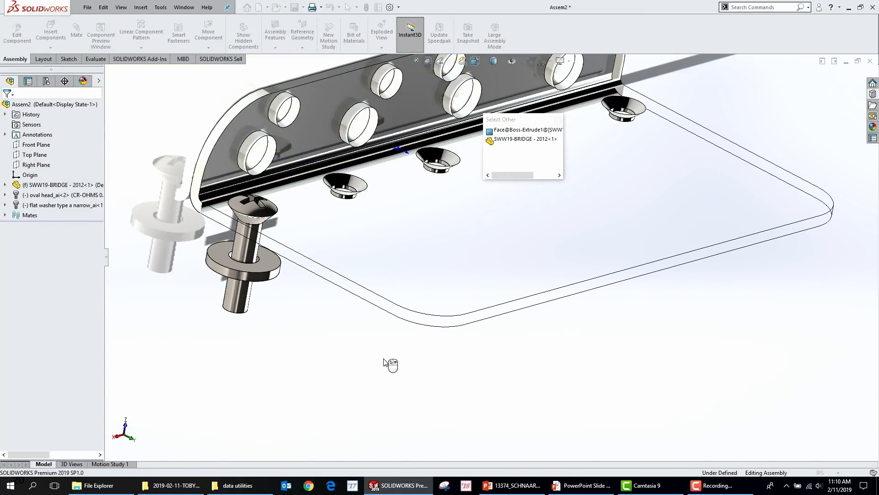
{"action": "middle_click_drag", "start_coordinate": [343, 353], "coordinate": [263, 237]}
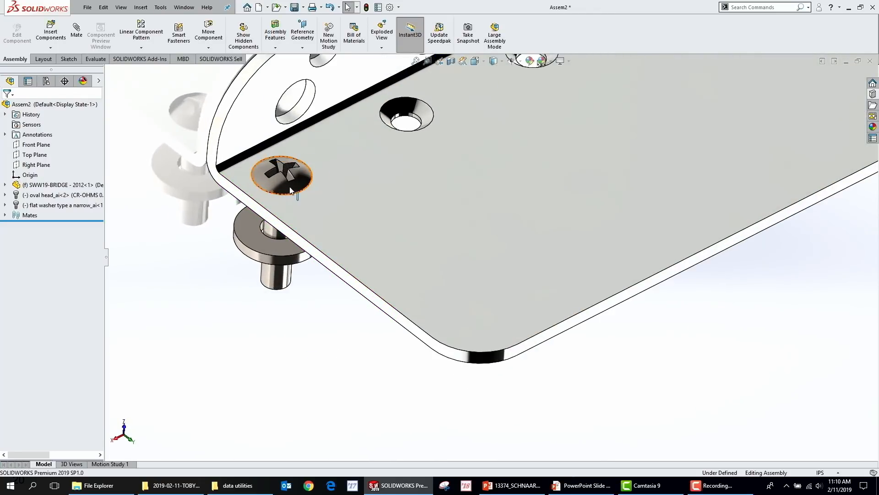
Step: Select the bridge plate's hidden underside face through its top face using Select Other
{"action": "scroll", "coordinate": [435, 232], "scroll_direction": "down", "scroll_amount": 3}
{"action": "right_click", "coordinate": [467, 209]}
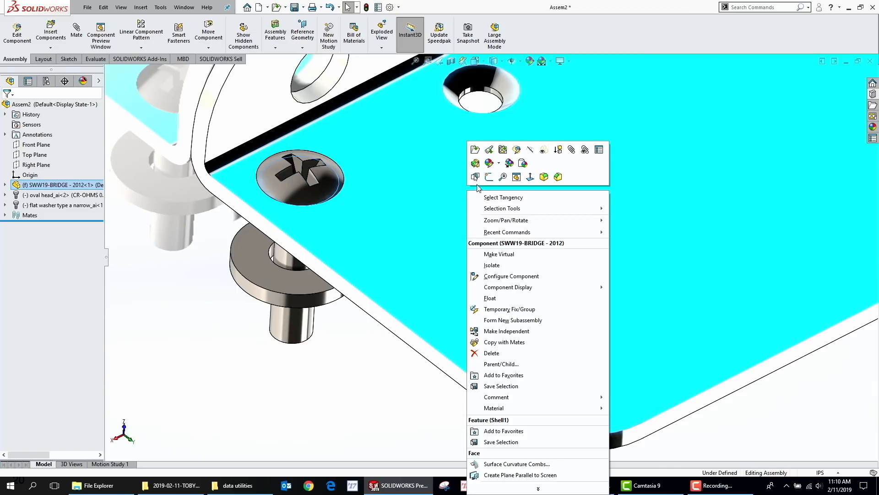
{"action": "left_click", "coordinate": [478, 183]}
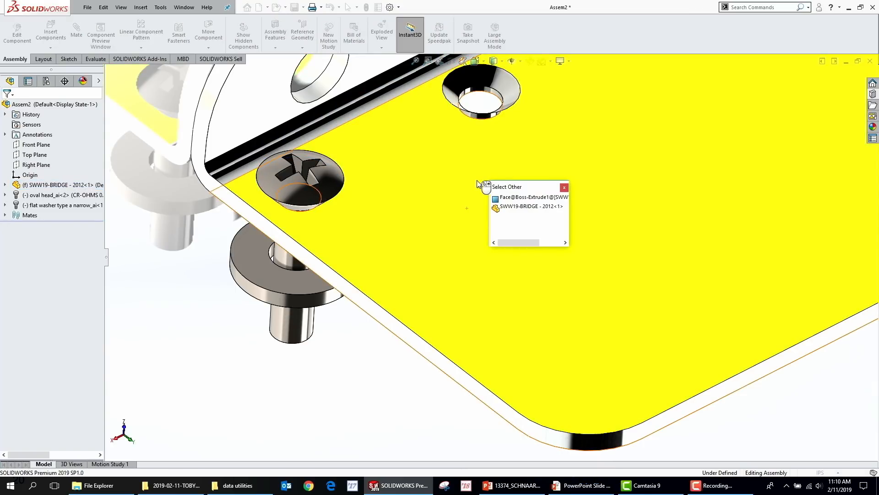
{"action": "left_click", "coordinate": [377, 225]}
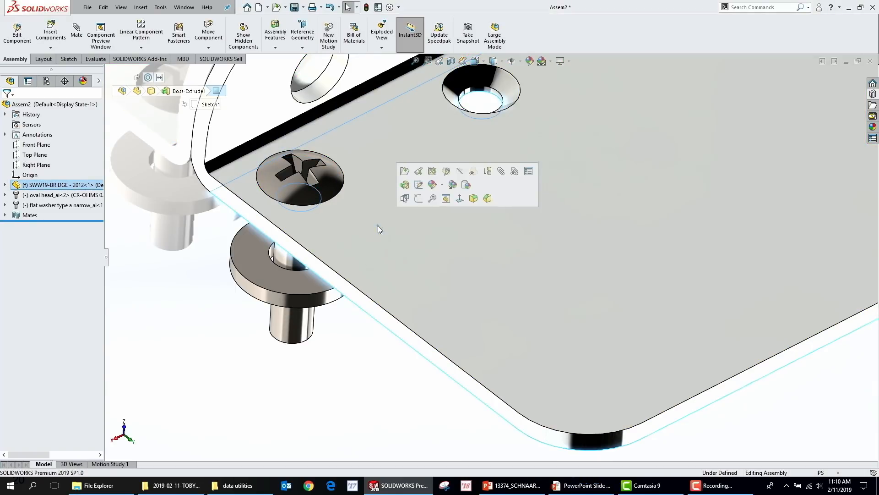
Step: Use Select Other on the bridge plate's narrow side face to select the underside face behind it
{"action": "middle_click_drag", "start_coordinate": [312, 393], "coordinate": [378, 314]}
{"action": "right_click", "coordinate": [379, 314]}
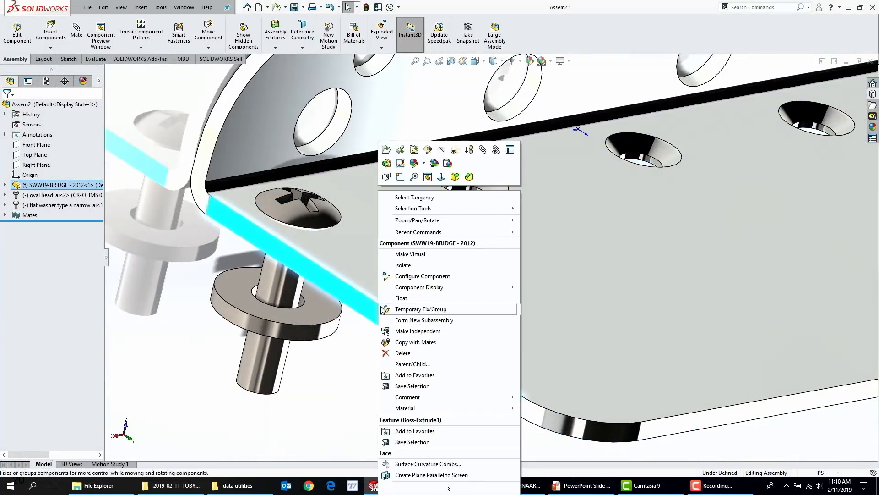
{"action": "left_click", "coordinate": [387, 177]}
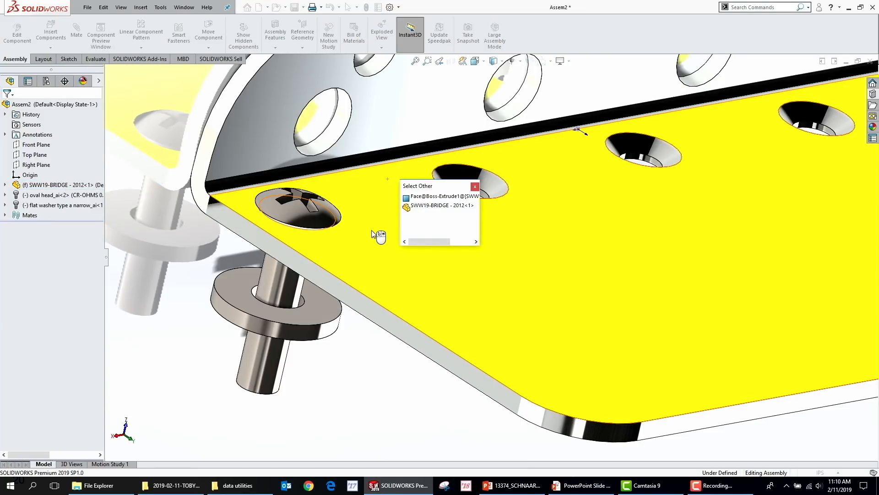
{"action": "left_click", "coordinate": [344, 346]}
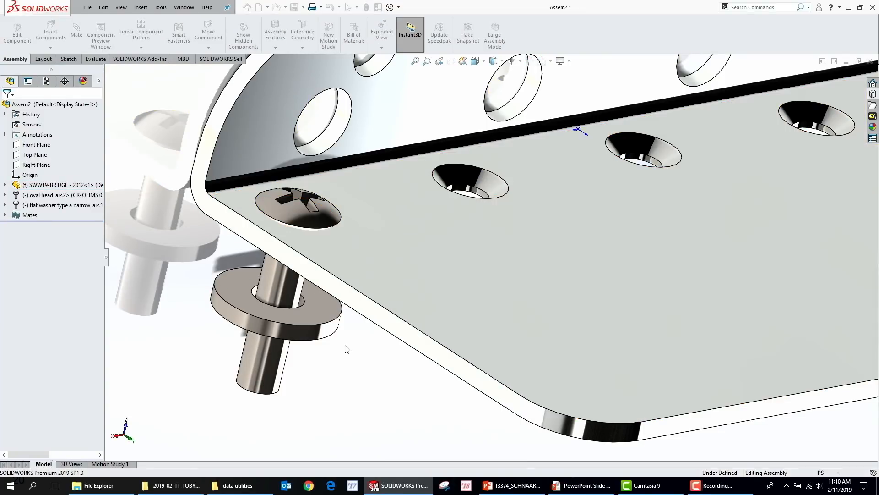
{"action": "right_click", "coordinate": [367, 304]}
{"action": "left_click", "coordinate": [373, 296]}
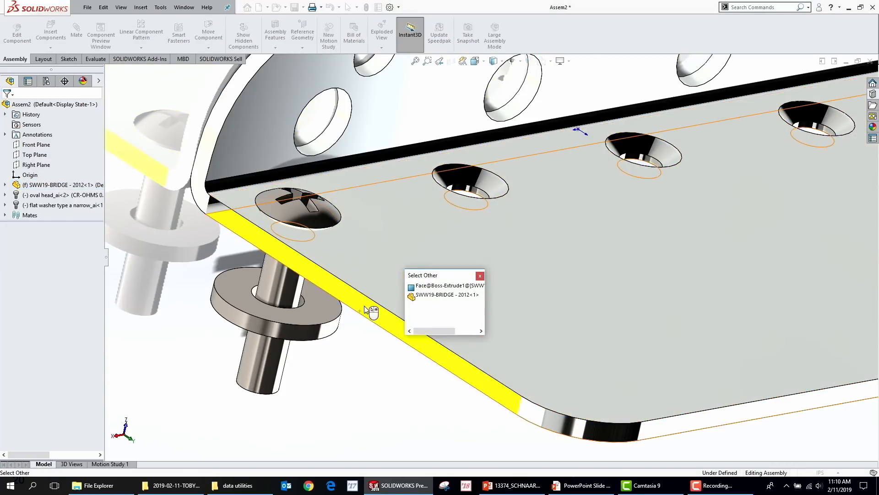
{"action": "left_click", "coordinate": [366, 310]}
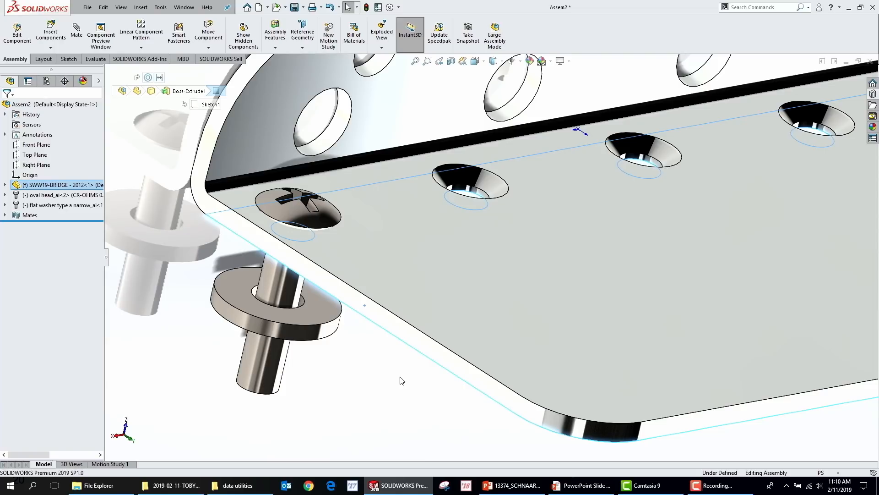
Step: Turn off RealView Graphics so the faces around the bridge's upright flange are easier to distinguish
{"action": "middle_click_drag", "start_coordinate": [401, 380], "coordinate": [550, 419]}
{"action": "scroll", "coordinate": [722, 349], "scroll_direction": "up", "scroll_amount": 4}
{"action": "scroll", "coordinate": [709, 312], "scroll_direction": "down", "scroll_amount": 5}
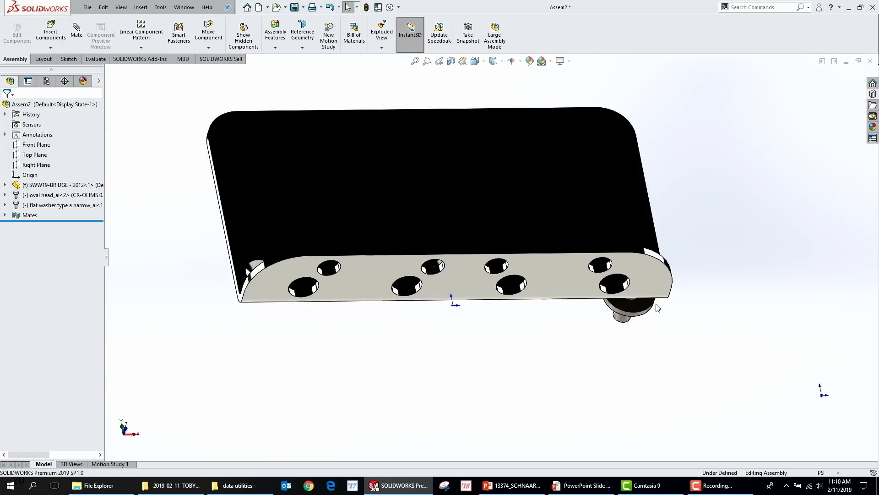
{"action": "middle_click_drag", "start_coordinate": [604, 310], "coordinate": [658, 341]}
{"action": "right_click", "coordinate": [620, 295]}
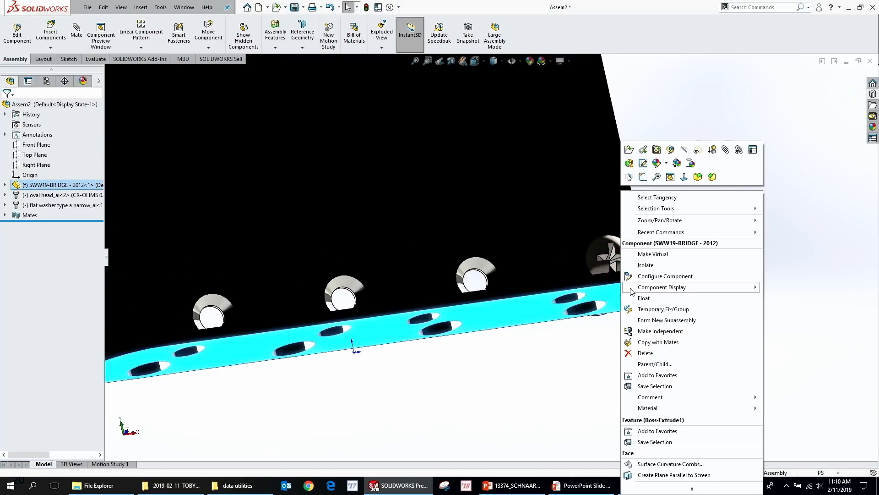
{"action": "left_click", "coordinate": [564, 61]}
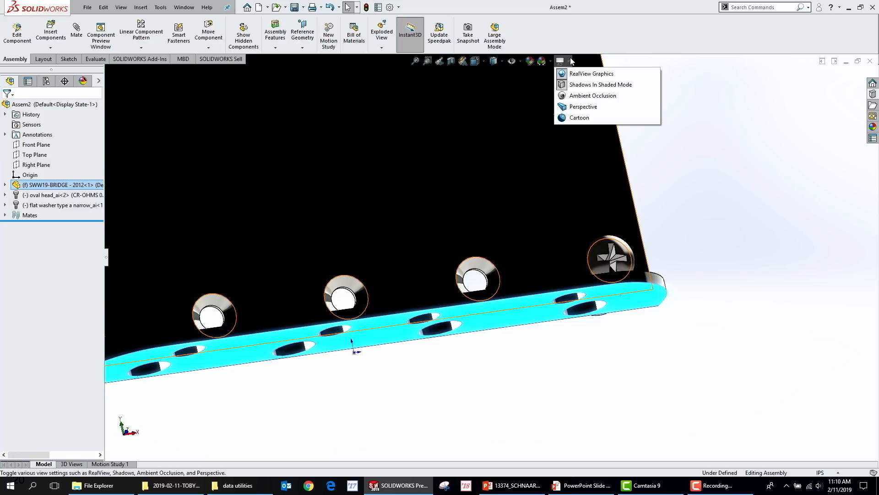
{"action": "left_click", "coordinate": [571, 86]}
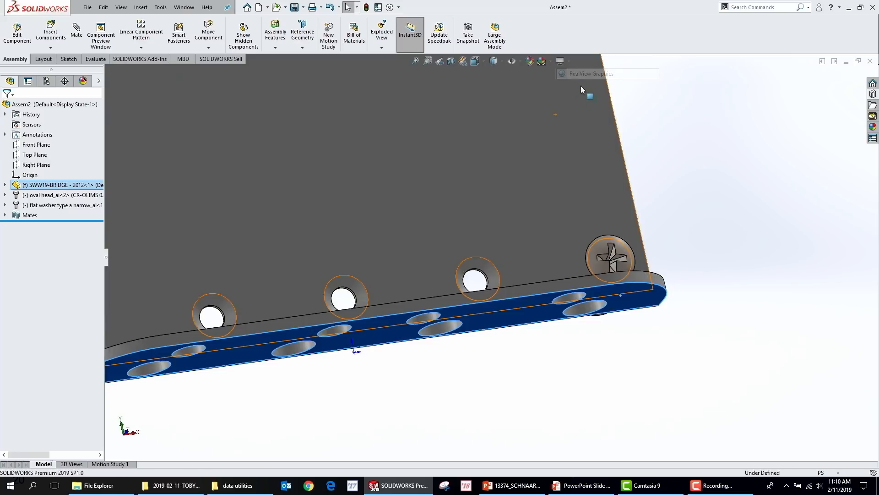
Step: Use Select Other on the upright flange, hide the faces in front of the flat washer, and select the washer's top face
{"action": "right_click", "coordinate": [640, 297]}
{"action": "left_click", "coordinate": [646, 178]}
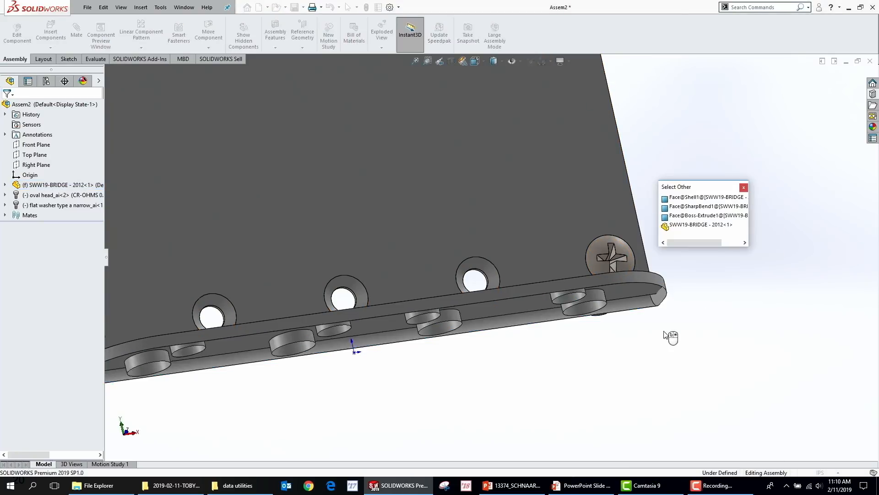
{"action": "right_click", "coordinate": [634, 290]}
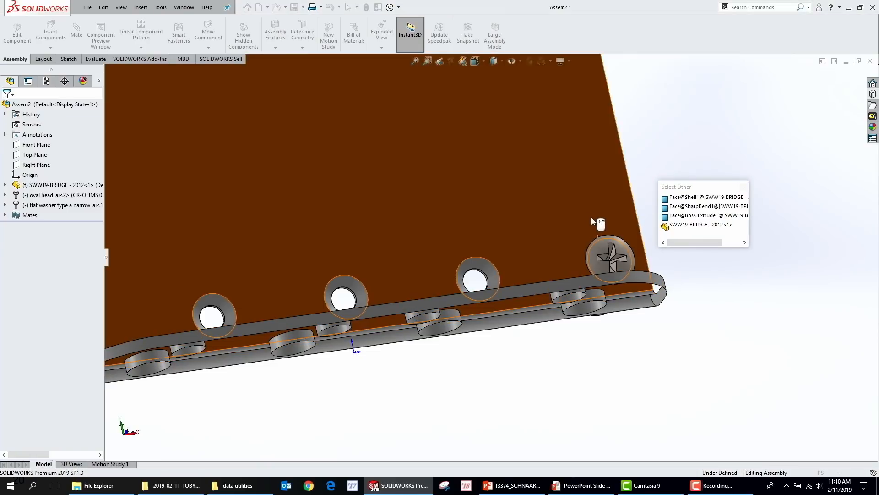
{"action": "right_click", "coordinate": [531, 200]}
{"action": "left_click", "coordinate": [564, 259]}
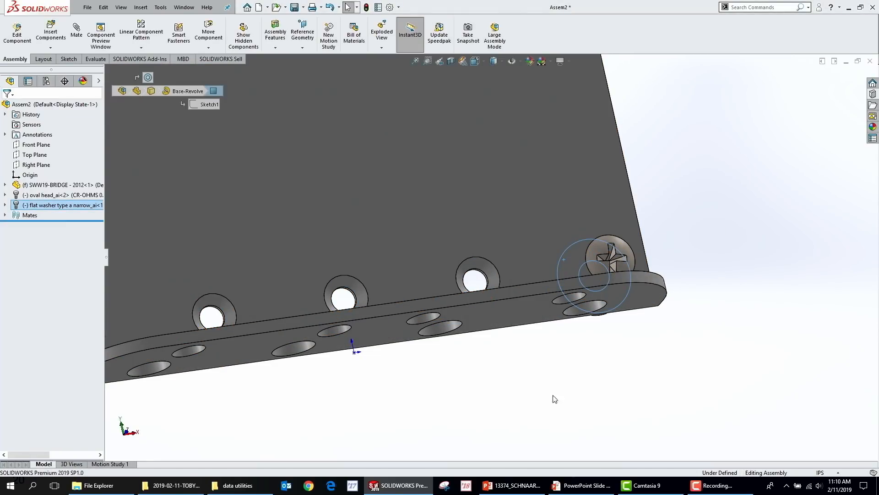
{"action": "middle_click_drag", "start_coordinate": [669, 359], "coordinate": [466, 413]}
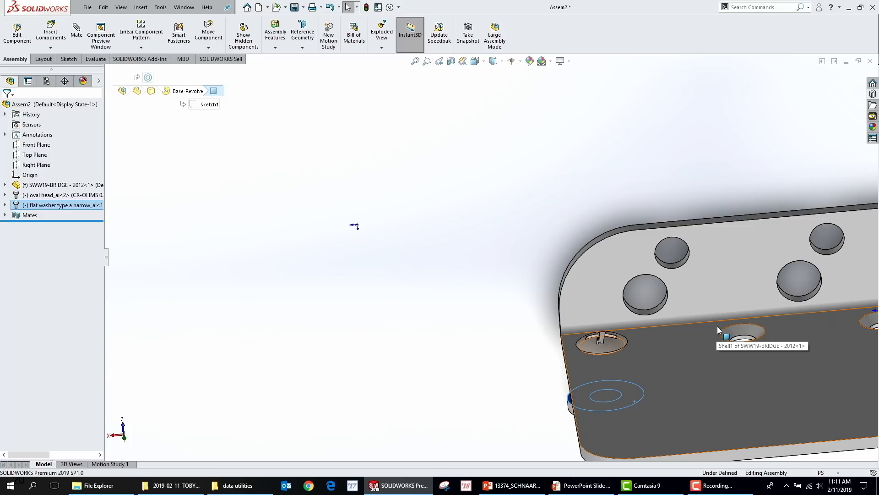
{"action": "middle_click_drag", "start_coordinate": [730, 328], "coordinate": [607, 336]}
{"action": "left_click", "coordinate": [488, 319]}
{"action": "middle_click_drag", "start_coordinate": [487, 317], "coordinate": [550, 377]}
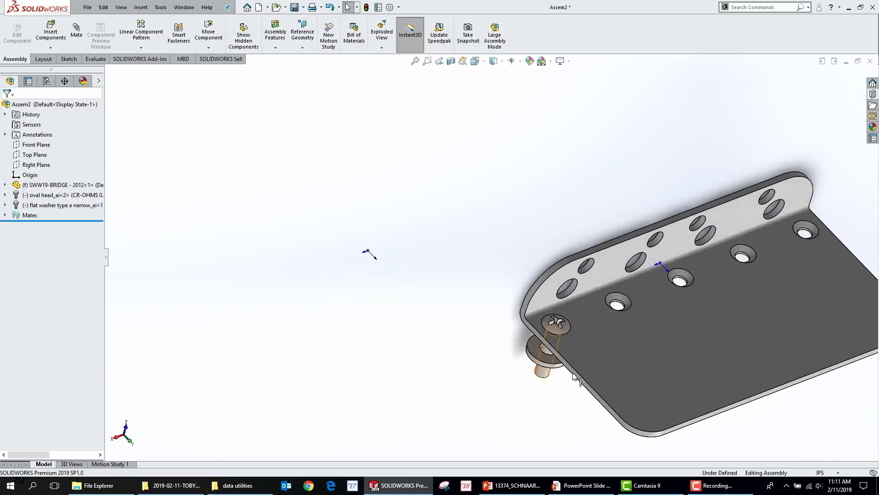
Step: Mate the flat washer's top face coincident with the bridge plate's underside, picking the hidden underside with Select Other
{"action": "scroll", "coordinate": [588, 376], "scroll_direction": "down", "scroll_amount": 3}
{"action": "right_click", "coordinate": [566, 331]}
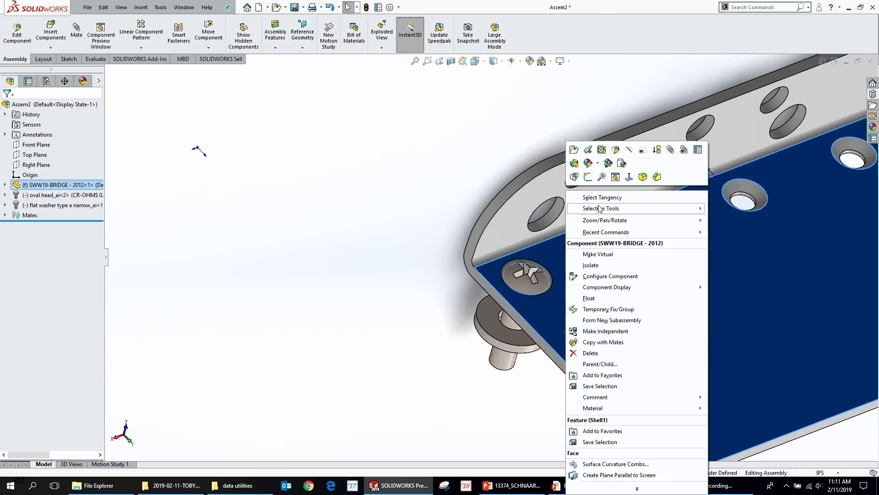
{"action": "left_click", "coordinate": [574, 176]}
{"action": "left_click", "coordinate": [509, 320]}
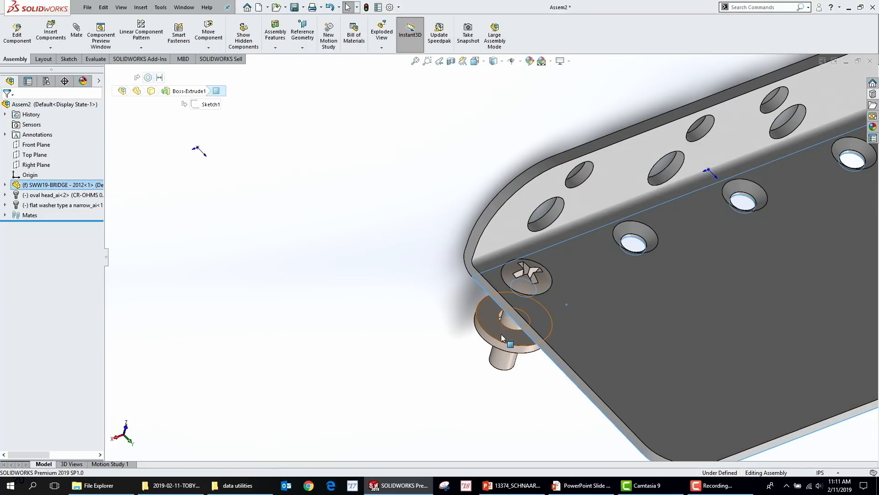
{"action": "right_click", "coordinate": [521, 319]}
{"action": "left_click", "coordinate": [527, 324]}
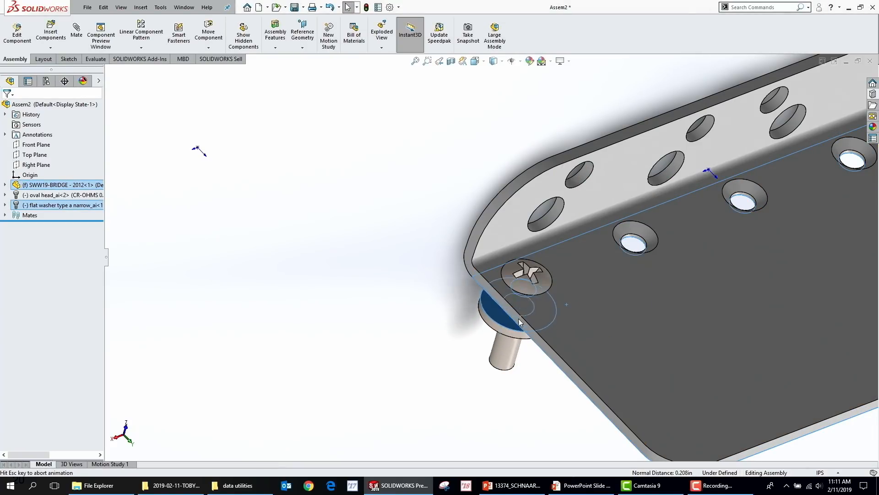
{"action": "scroll", "coordinate": [487, 277], "scroll_direction": "up", "scroll_amount": 4}
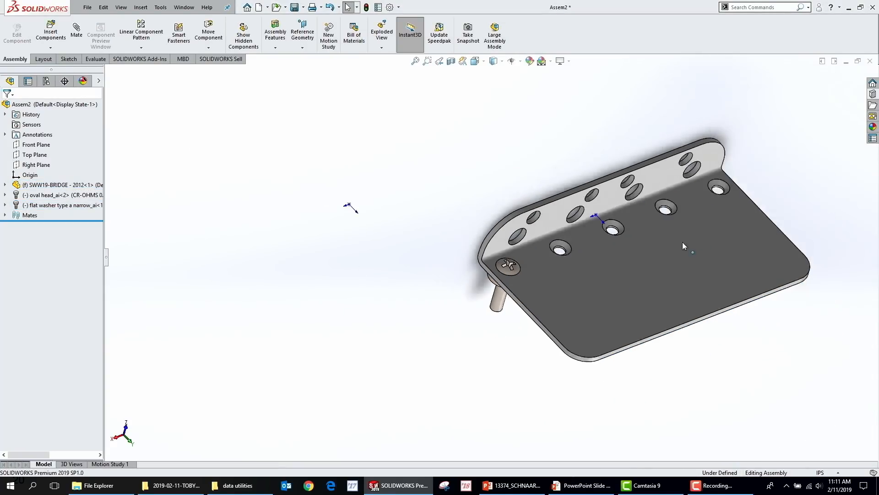
Step: Check the available component pattern types and open the bridge part from the assembly
{"action": "scroll", "coordinate": [650, 247], "scroll_direction": "down", "scroll_amount": 3}
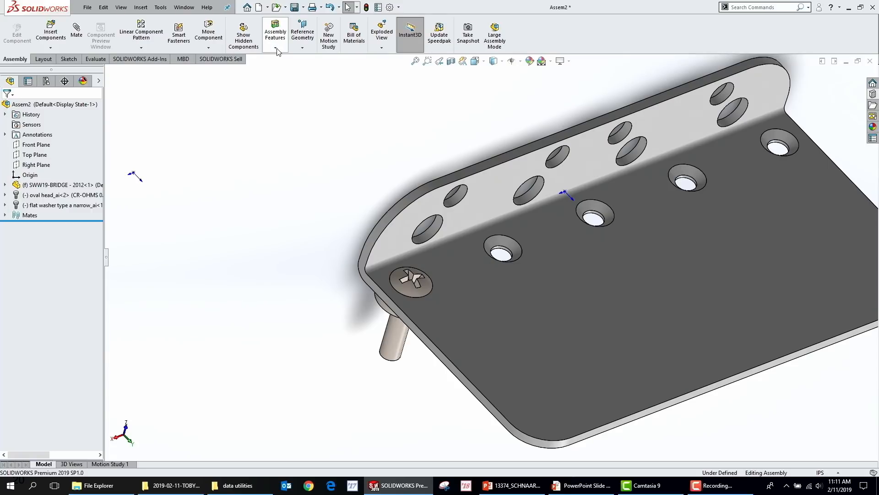
{"action": "left_click", "coordinate": [142, 47]}
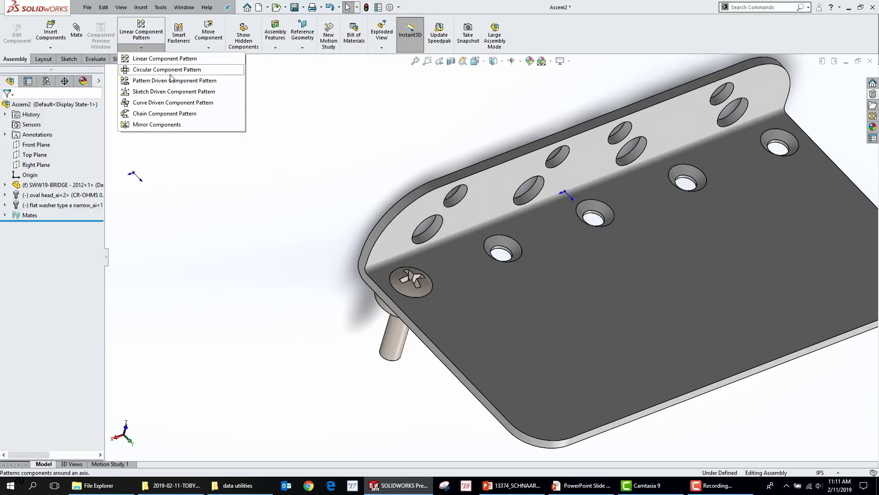
{"action": "left_click", "coordinate": [523, 255]}
{"action": "left_click", "coordinate": [545, 224]}
Step: Sketch a circle of 0.050 in diameter on the bridge plate's top face
{"action": "left_click", "coordinate": [627, 285]}
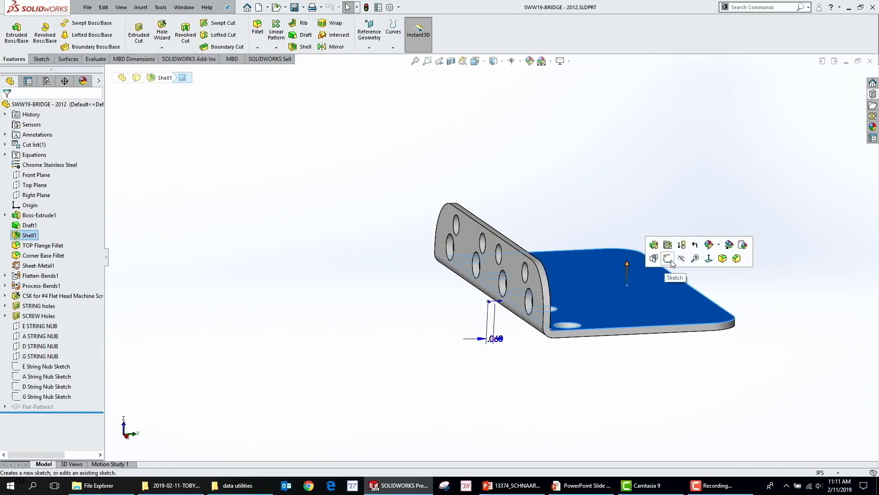
{"action": "left_click", "coordinate": [671, 261]}
{"action": "key", "text": "s"}
{"action": "left_click", "coordinate": [683, 300]}
{"action": "left_click", "coordinate": [629, 296]}
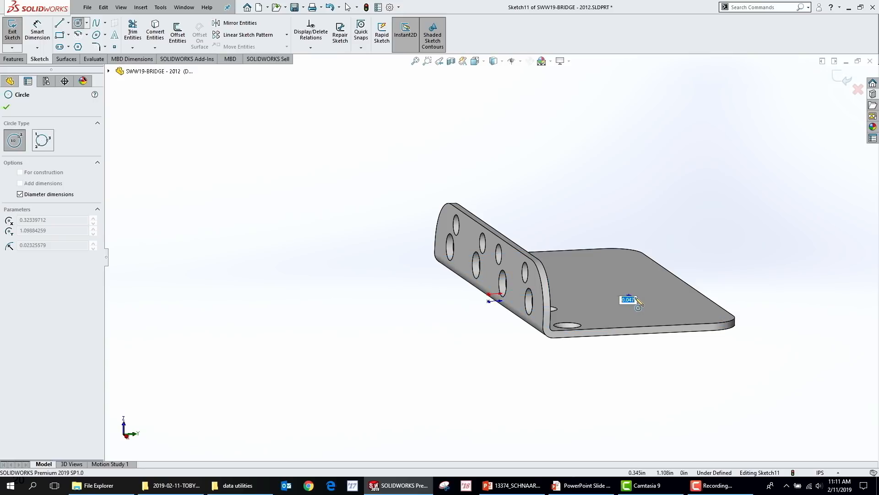
{"action": "type", "text": ".050"}
{"action": "key", "text": "Return"}
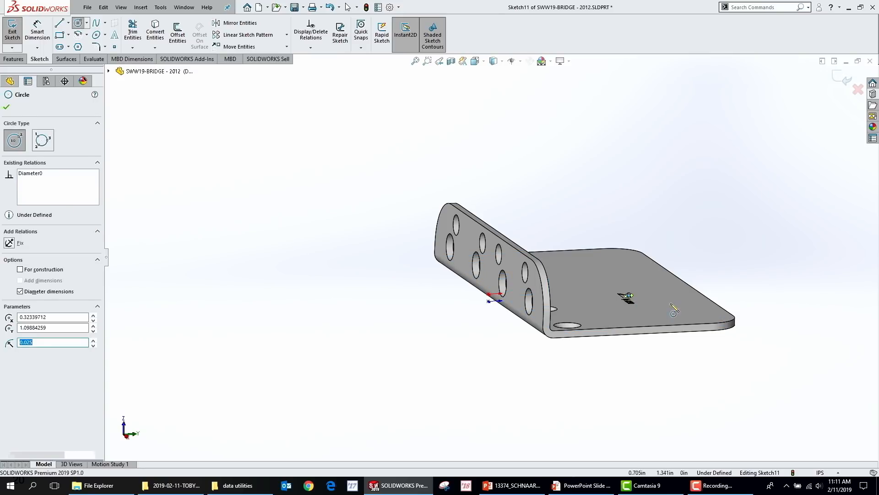
{"action": "key", "text": "Escape"}
Step: Cut the sketched circle through the bridge plate with an Extruded Cut set to Through All
{"action": "key", "text": "s"}
{"action": "left_click", "coordinate": [682, 323]}
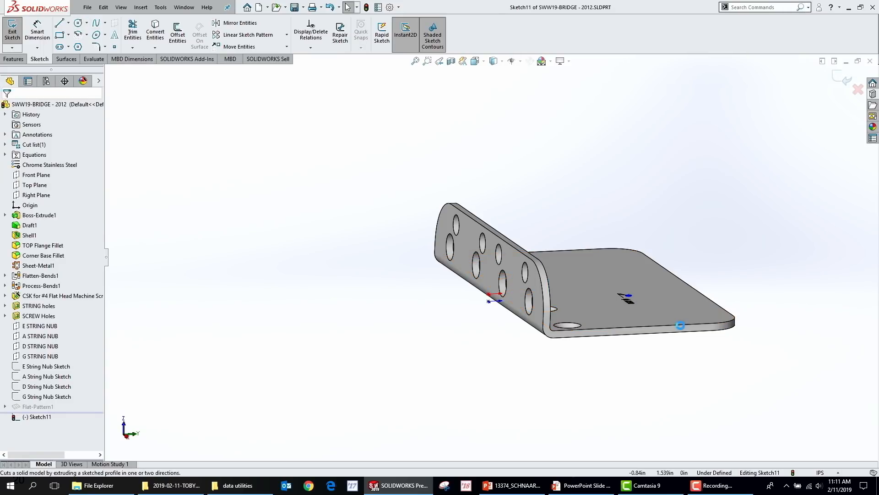
{"action": "right_click", "coordinate": [740, 272]}
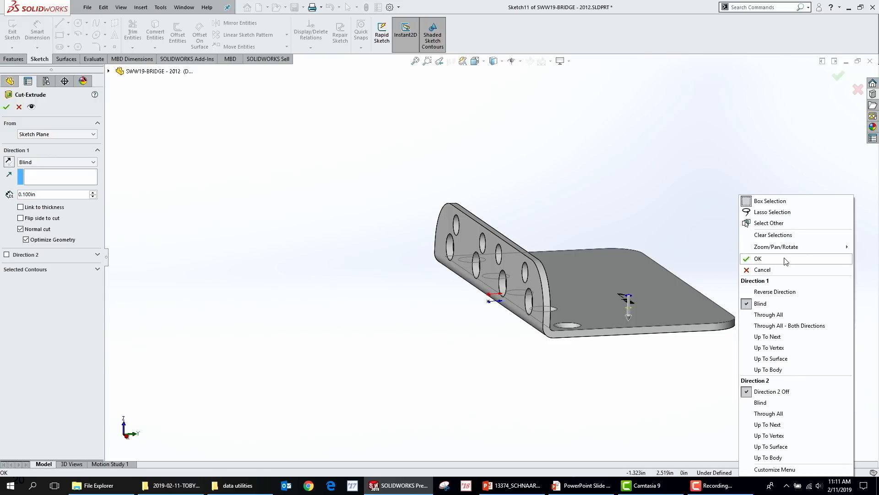
{"action": "left_click", "coordinate": [770, 315]}
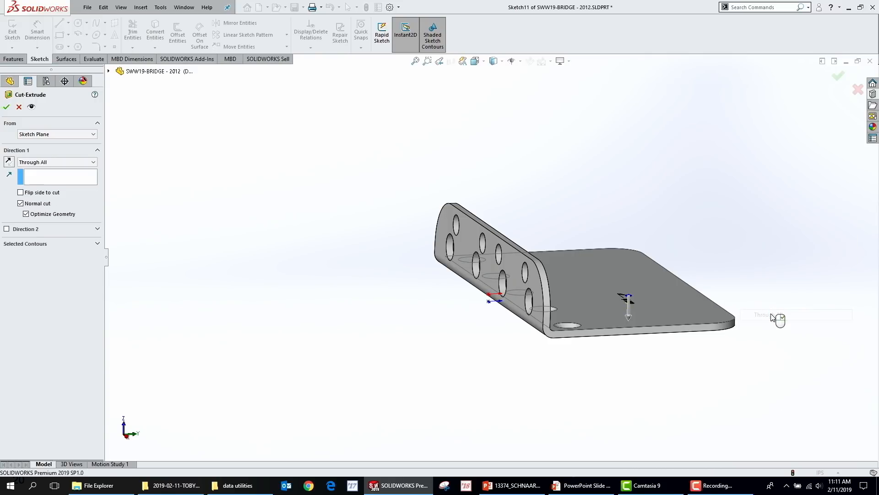
{"action": "right_click", "coordinate": [772, 316]}
{"action": "left_click", "coordinate": [731, 228]}
{"action": "middle_click_drag", "start_coordinate": [731, 228], "coordinate": [708, 318]}
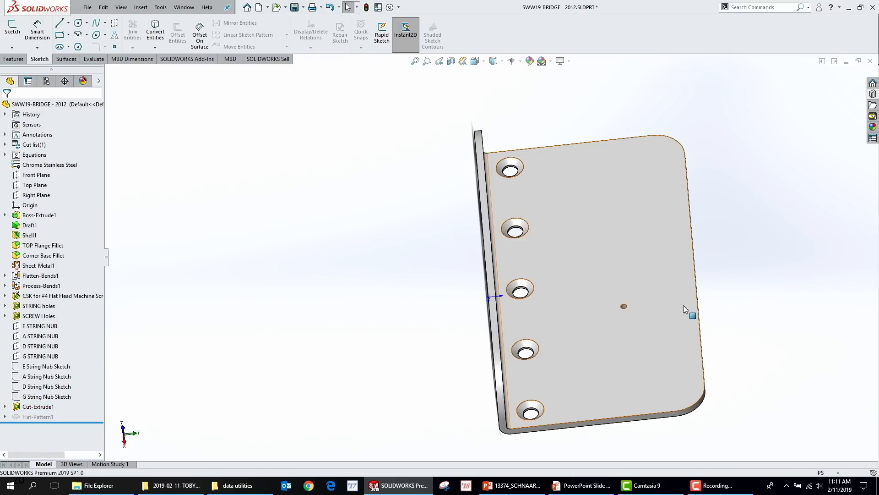
Step: Sketch eight scattered points on the bridge plate's top face around the small cut hole and exit the sketch
{"action": "left_click", "coordinate": [652, 236]}
{"action": "key", "text": "s"}
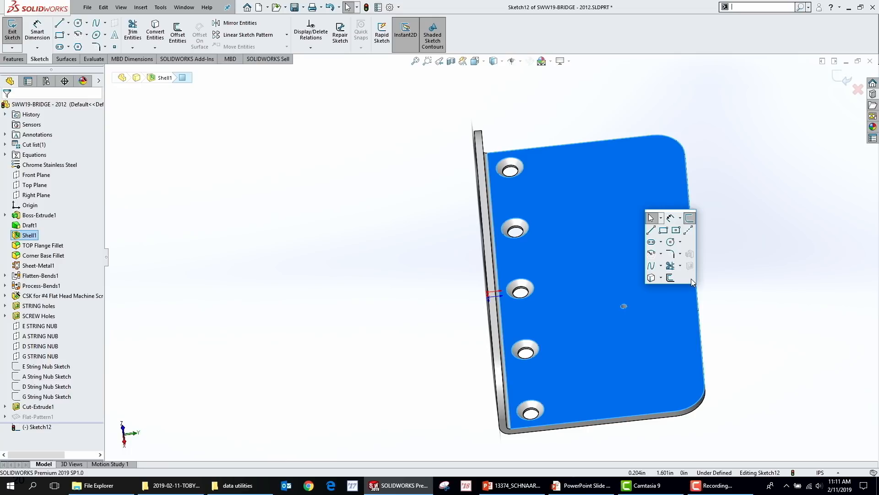
{"action": "left_click", "coordinate": [115, 46]}
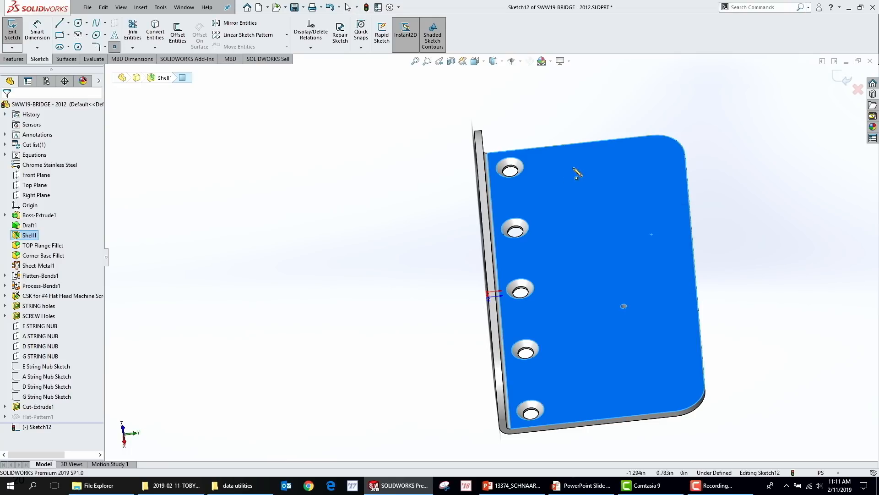
{"action": "left_click", "coordinate": [640, 208]}
{"action": "left_click", "coordinate": [611, 236]}
{"action": "left_click", "coordinate": [658, 269]}
{"action": "left_click", "coordinate": [577, 292]}
{"action": "left_click", "coordinate": [645, 350]}
{"action": "left_click", "coordinate": [604, 376]}
{"action": "left_click", "coordinate": [677, 321]}
{"action": "key", "text": "Escape"}
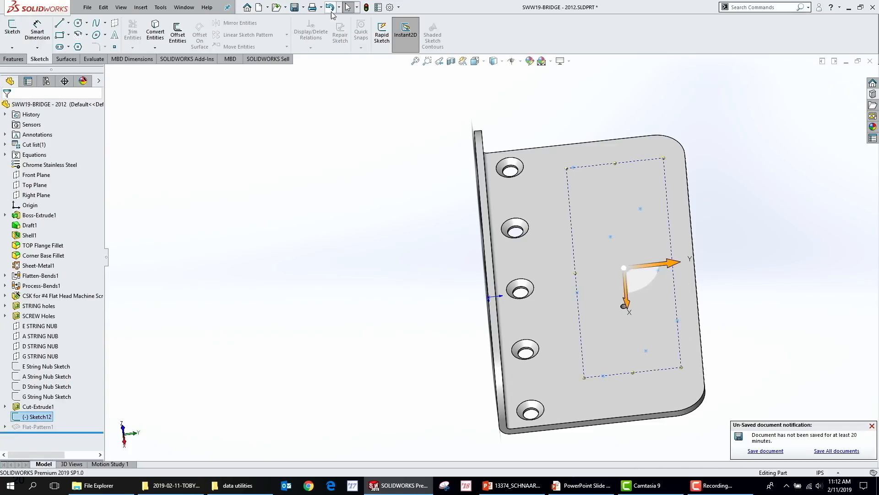
Step: Create a Sketch Driven Pattern of the small through-hole cut at the eight scattered sketch points, using the centroid as reference point
{"action": "left_click", "coordinate": [13, 60]}
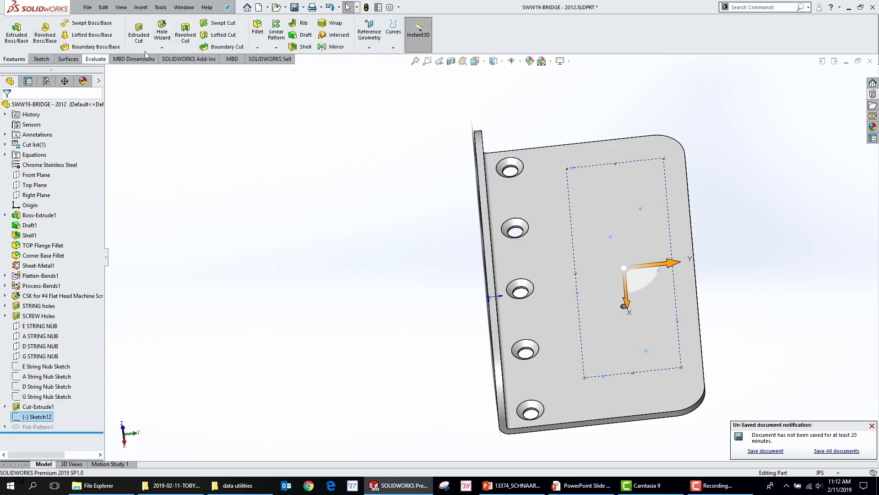
{"action": "left_click", "coordinate": [276, 48]}
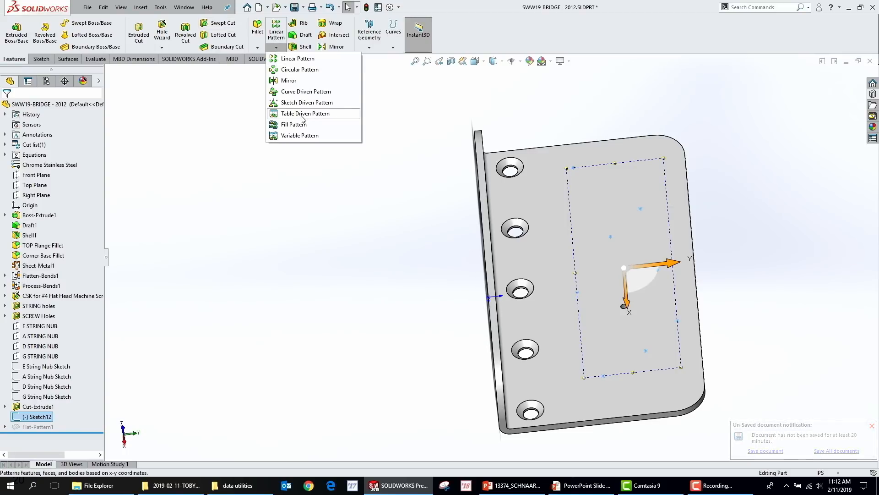
{"action": "left_click", "coordinate": [307, 103]}
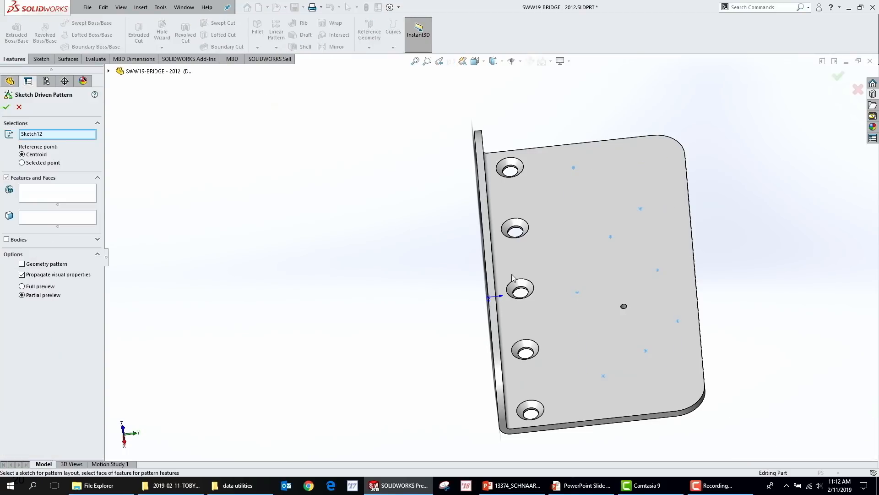
{"action": "scroll", "coordinate": [555, 291], "scroll_direction": "down", "scroll_amount": 10}
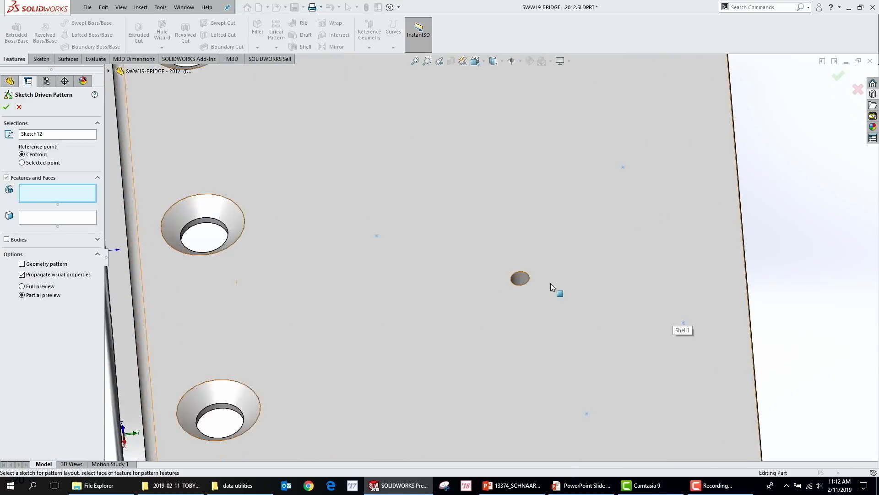
{"action": "left_click", "coordinate": [504, 276]}
{"action": "scroll", "coordinate": [506, 278], "scroll_direction": "up", "scroll_amount": 6}
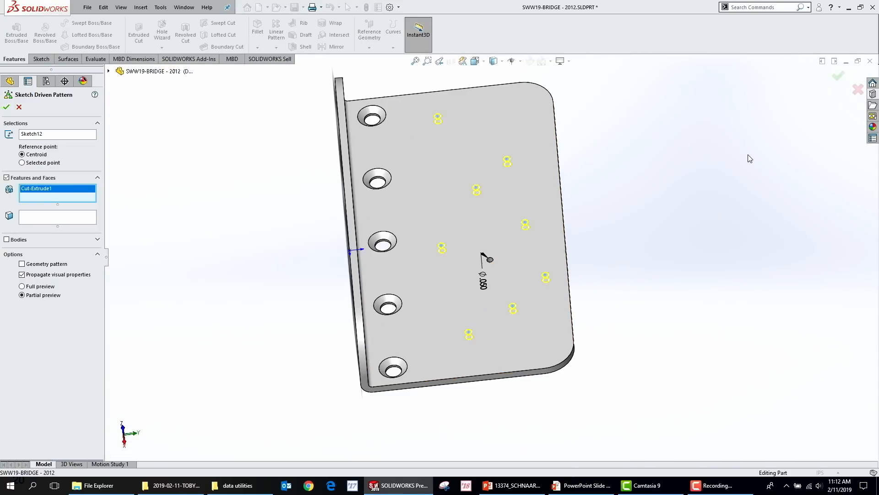
{"action": "left_click", "coordinate": [838, 76]}
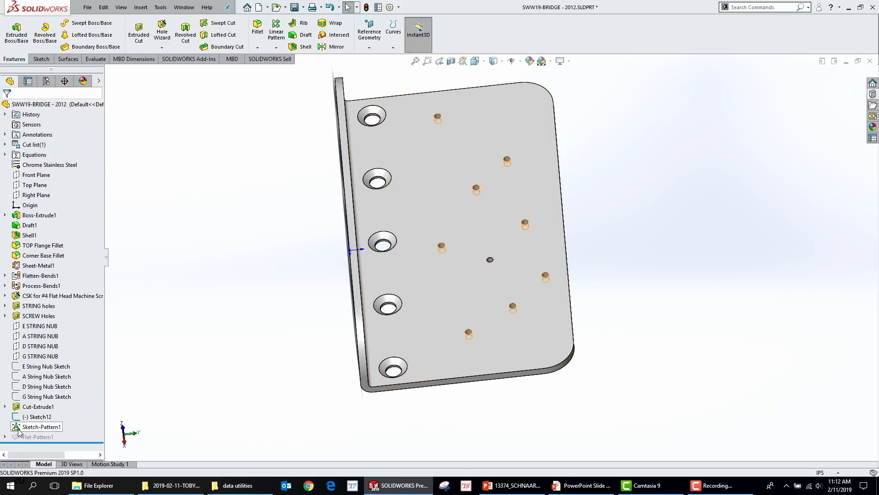
Step: Edit the scattered-point sketch and start Fully Define Sketch, with the plate's short straight edge as horizontal datum and its long outer edge as vertical datum
{"action": "right_click", "coordinate": [30, 417]}
{"action": "left_click", "coordinate": [39, 285]}
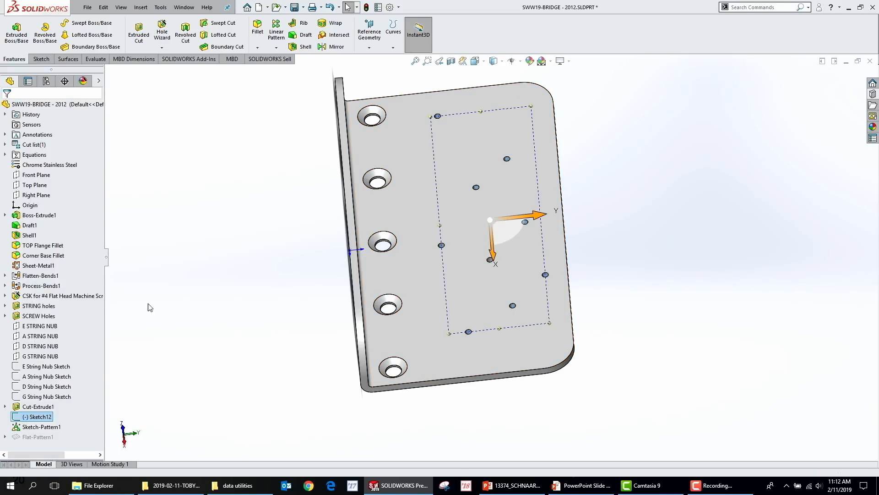
{"action": "right_click", "coordinate": [650, 209]}
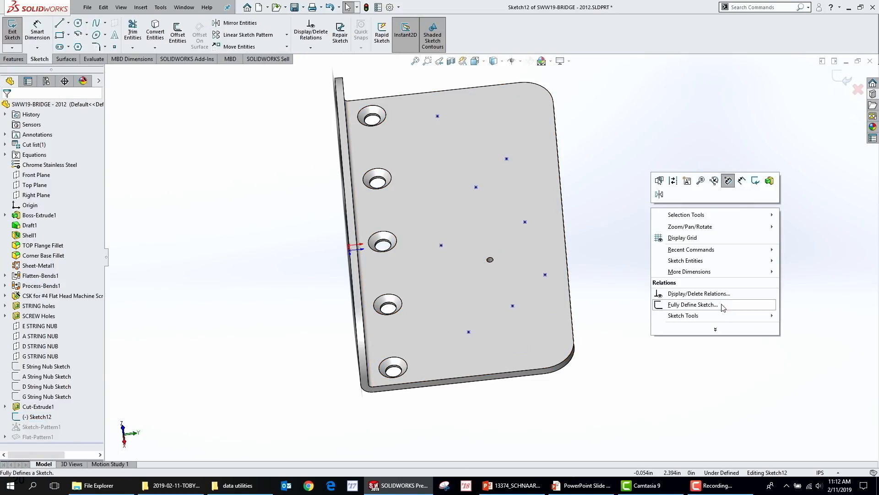
{"action": "left_click", "coordinate": [705, 304]}
{"action": "left_click", "coordinate": [72, 288]}
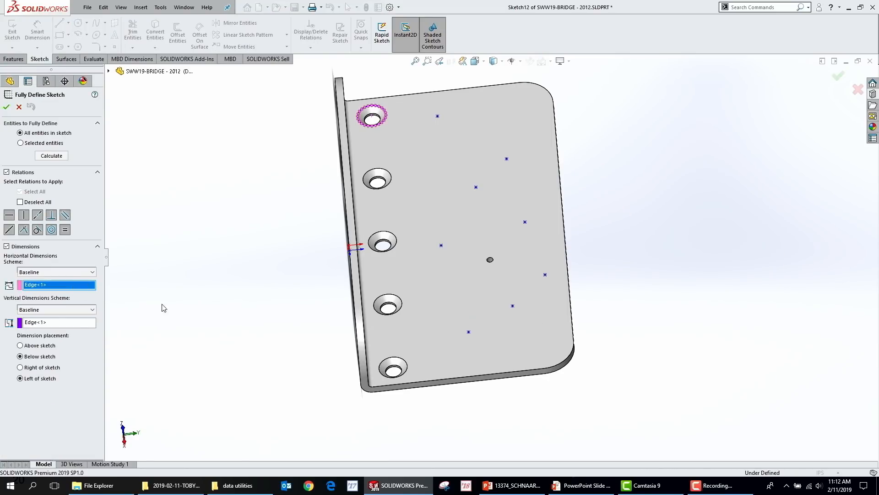
{"action": "left_click", "coordinate": [498, 377]}
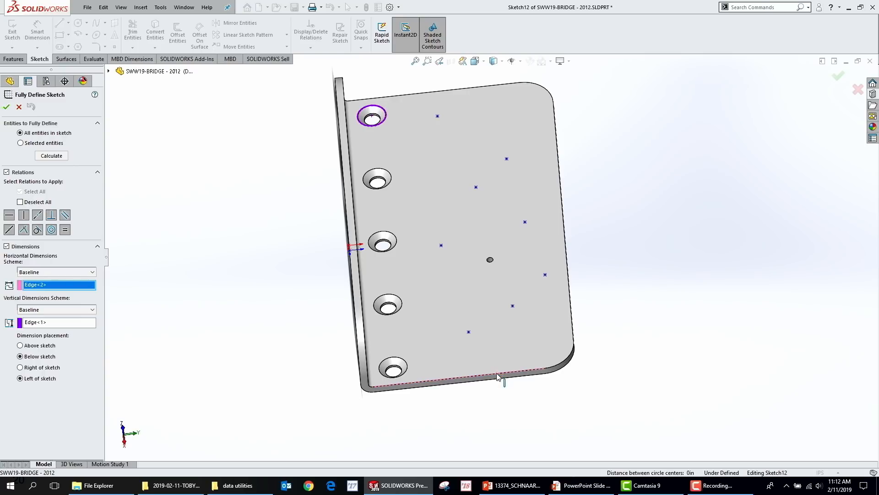
{"action": "left_click", "coordinate": [47, 322]}
{"action": "left_click", "coordinate": [570, 280]}
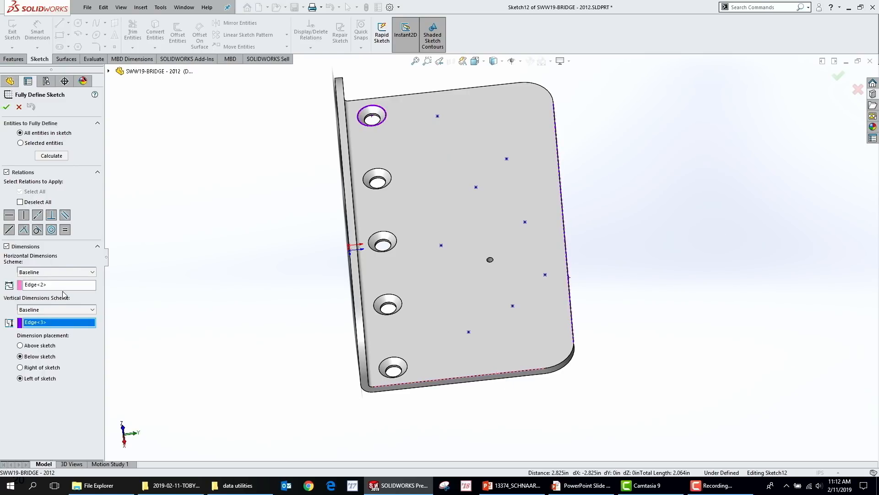
Step: Set the horizontal and vertical dimension schemes to Ordinate, calculate the sketch's dimensions, accept them and exit the sketch
{"action": "left_click", "coordinate": [71, 272]}
{"action": "left_click", "coordinate": [45, 293]}
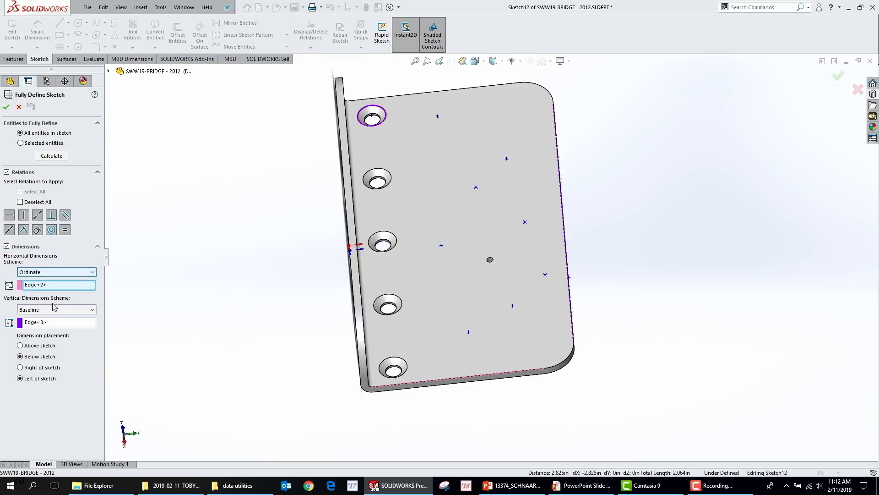
{"action": "left_click", "coordinate": [84, 310]}
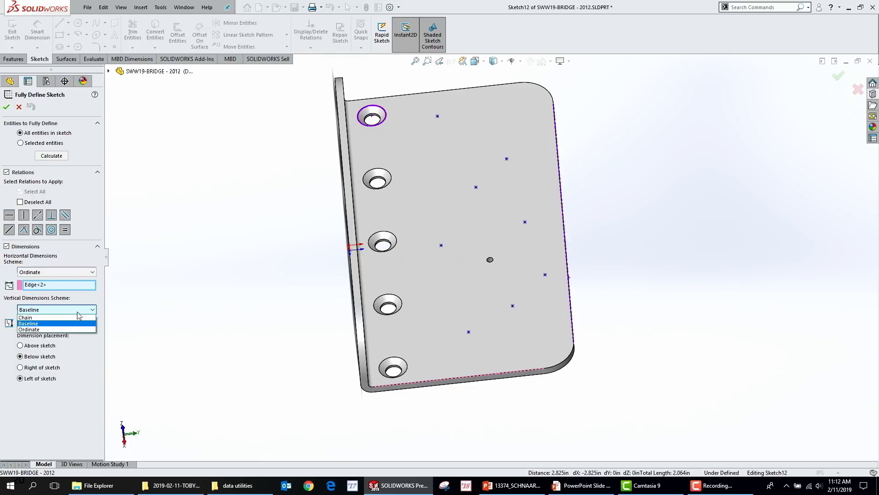
{"action": "left_click", "coordinate": [44, 330]}
{"action": "left_click", "coordinate": [45, 157]}
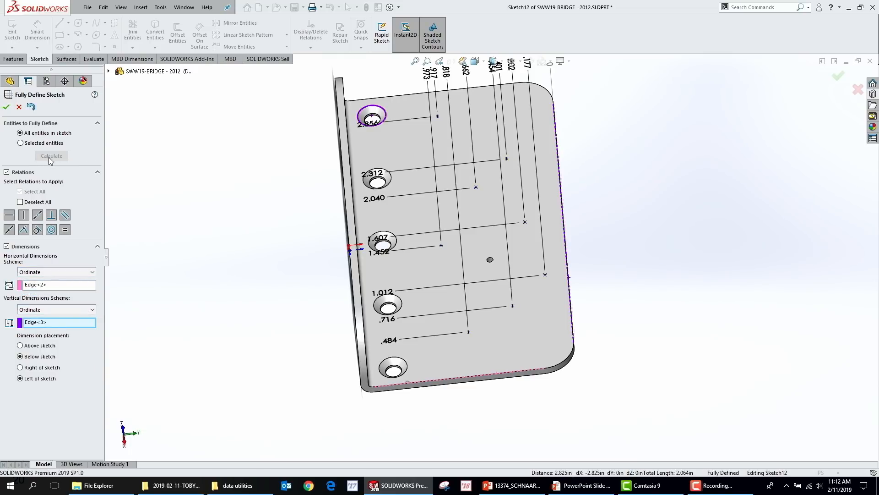
{"action": "left_click", "coordinate": [6, 106]}
{"action": "scroll", "coordinate": [477, 194], "scroll_direction": "up", "scroll_amount": 5}
{"action": "scroll", "coordinate": [553, 191], "scroll_direction": "down", "scroll_amount": 3}
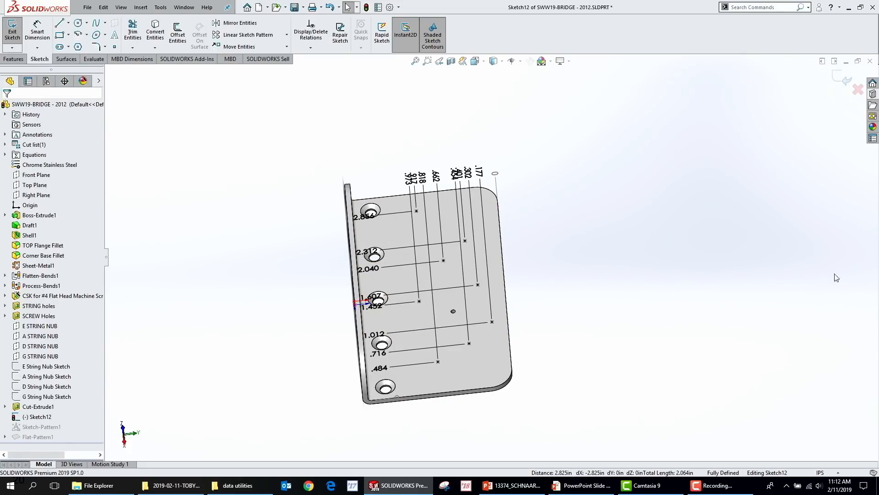
{"action": "left_click", "coordinate": [843, 78]}
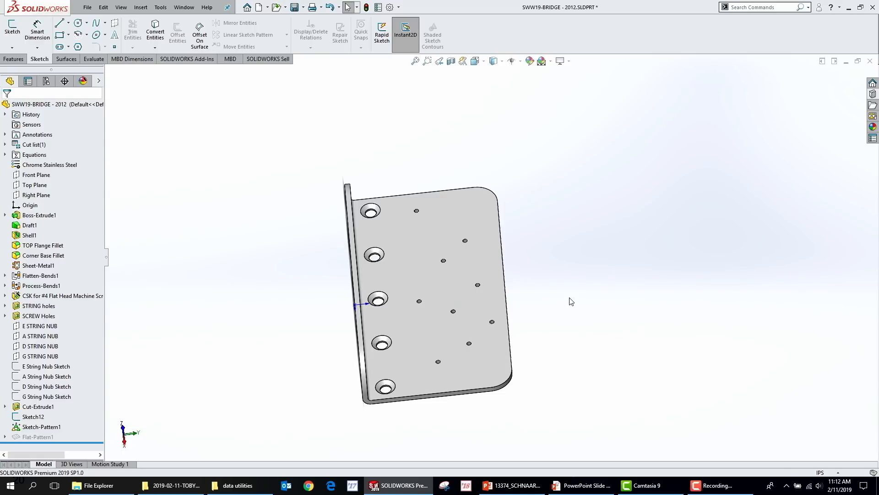
Step: Expand the CSK for #4 Flat Head Machine Screw feature and examine its profile sketch, Sketch6, at the countersunk holes
{"action": "scroll", "coordinate": [399, 368], "scroll_direction": "down", "scroll_amount": 4}
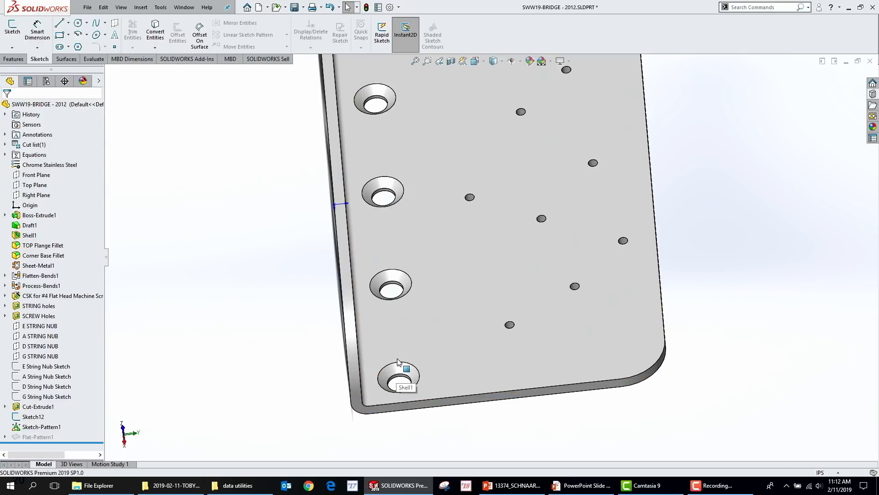
{"action": "left_click", "coordinate": [404, 283]}
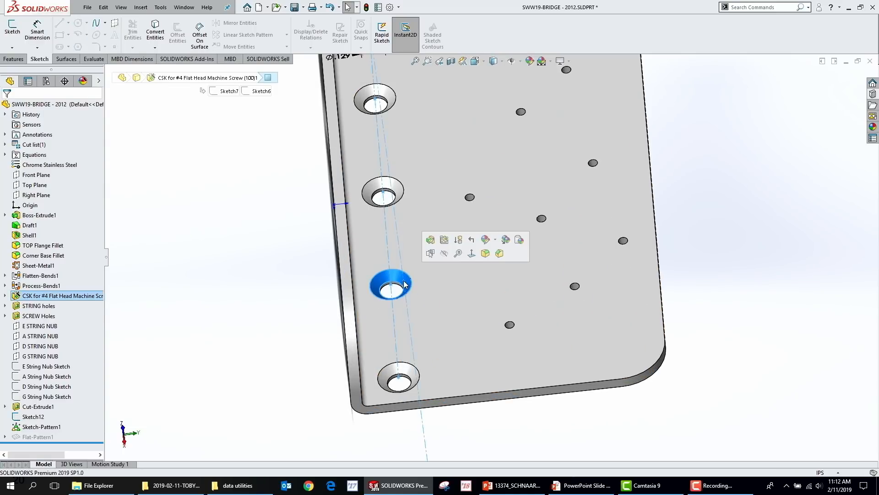
{"action": "left_click", "coordinate": [51, 295]}
{"action": "left_click", "coordinate": [5, 296]}
{"action": "left_click", "coordinate": [48, 316]}
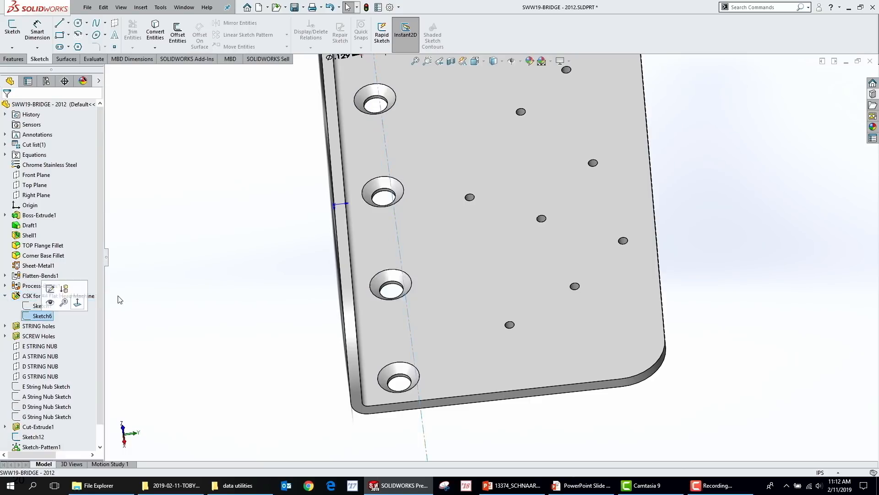
{"action": "scroll", "coordinate": [442, 186], "scroll_direction": "up", "scroll_amount": 3}
{"action": "scroll", "coordinate": [439, 112], "scroll_direction": "down", "scroll_amount": 4}
{"action": "scroll", "coordinate": [439, 112], "scroll_direction": "down", "scroll_amount": 3}
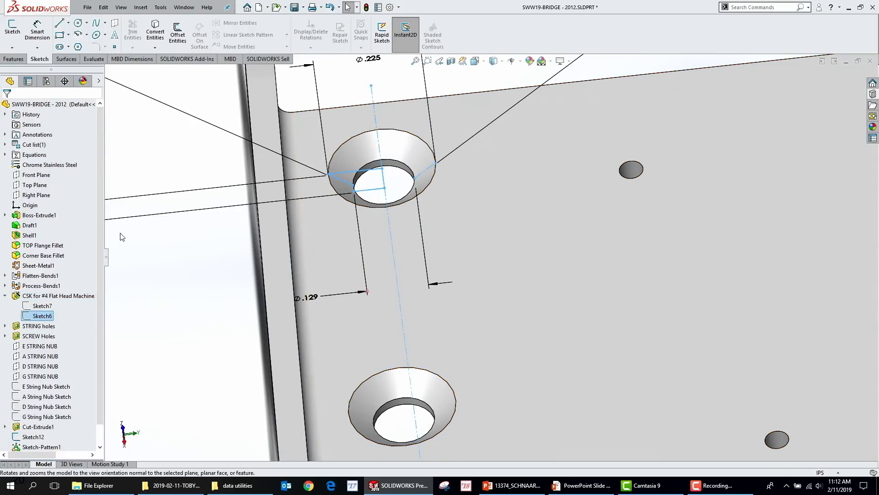
Step: Show the countersunk hole's profile sketch, Sketch6, and change its sketch color to red
{"action": "right_click", "coordinate": [40, 316]}
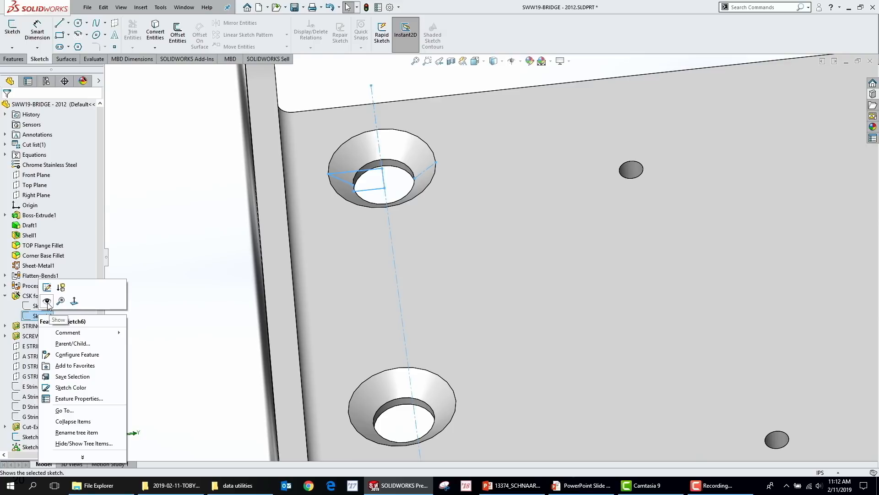
{"action": "left_click", "coordinate": [50, 306]}
{"action": "right_click", "coordinate": [32, 318]}
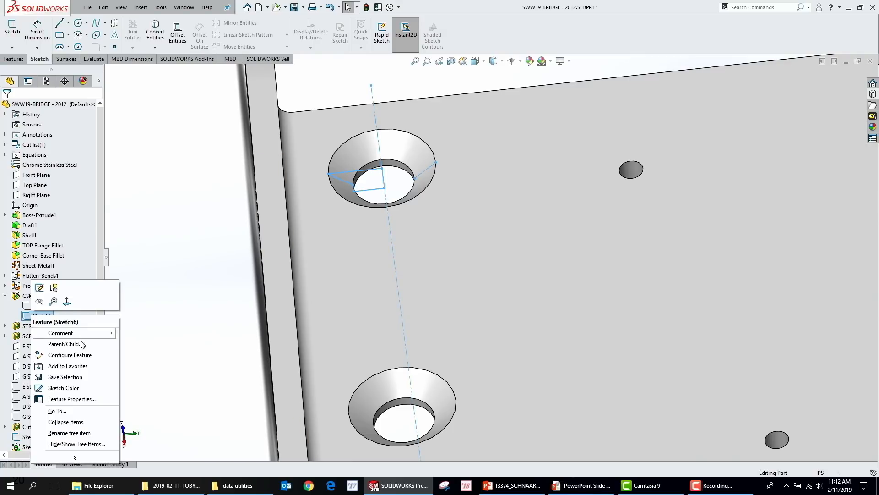
{"action": "left_click", "coordinate": [69, 388]}
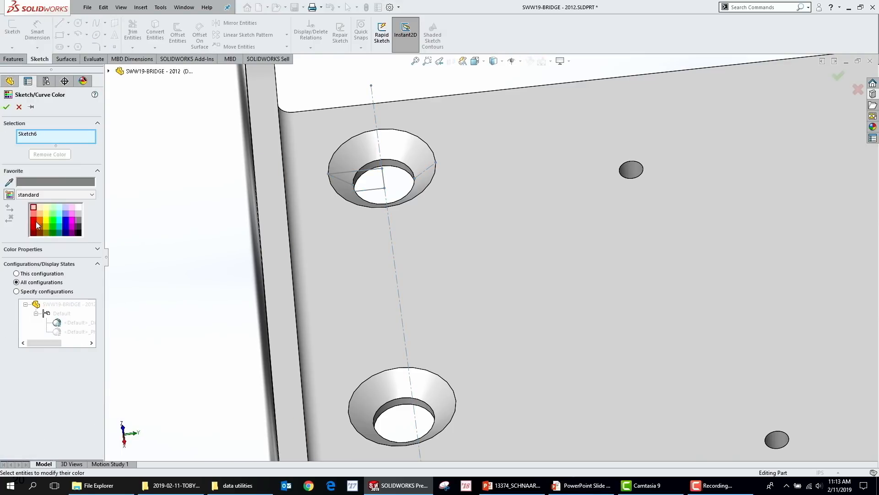
{"action": "left_click", "coordinate": [36, 224]}
{"action": "left_click", "coordinate": [7, 107]}
Step: Examine the red hole profile and the hole-position sketch, Sketch7, to identify which countersunk hole is the seed
{"action": "middle_click_drag", "start_coordinate": [191, 294], "coordinate": [196, 236]}
{"action": "scroll", "coordinate": [324, 320], "scroll_direction": "up", "scroll_amount": 2}
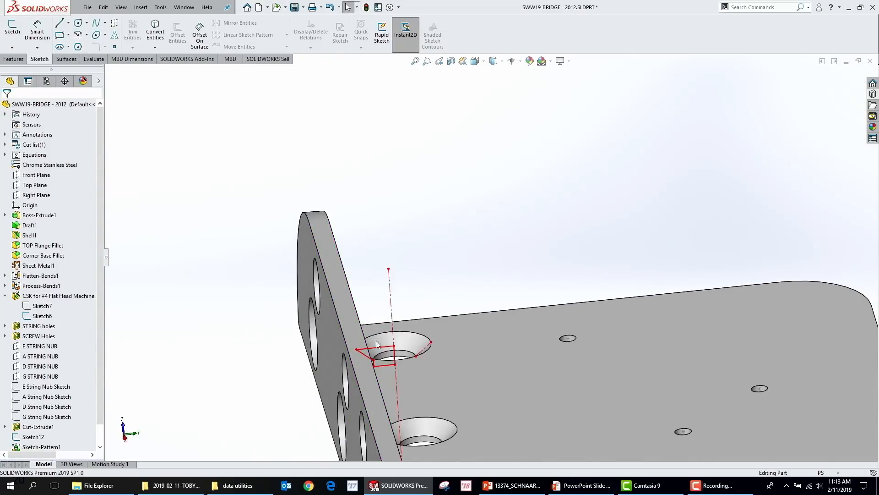
{"action": "scroll", "coordinate": [443, 281], "scroll_direction": "down", "scroll_amount": 4}
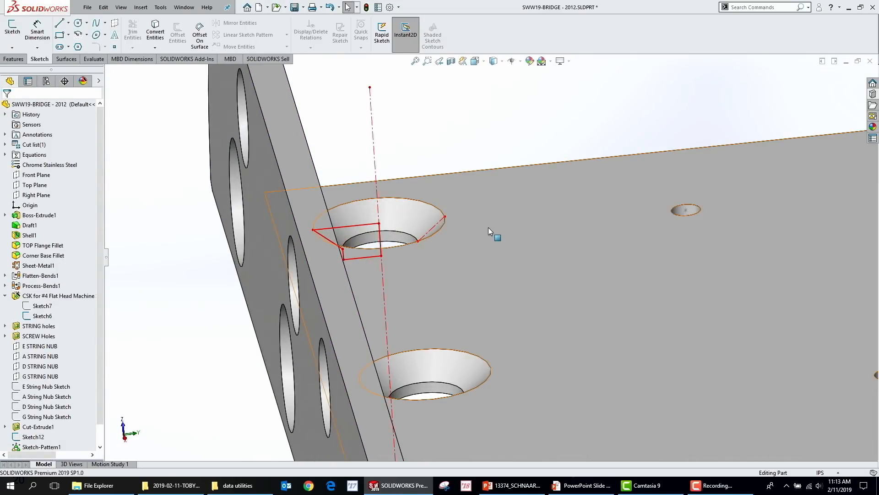
{"action": "left_click", "coordinate": [33, 306]}
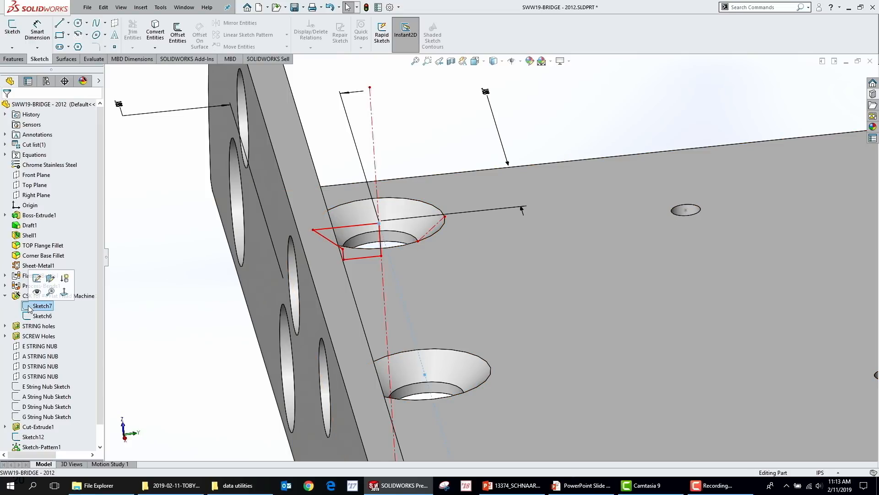
{"action": "scroll", "coordinate": [373, 320], "scroll_direction": "up", "scroll_amount": 5}
{"action": "middle_click_drag", "start_coordinate": [526, 366], "coordinate": [652, 325]}
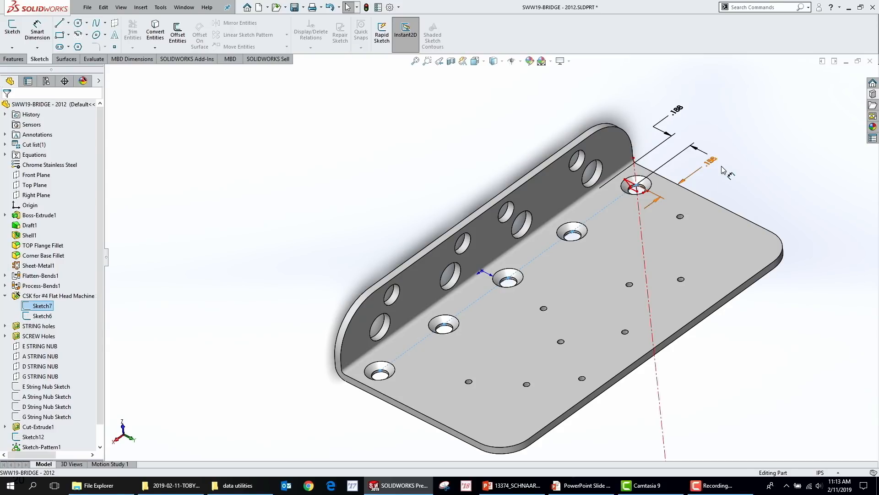
{"action": "left_click", "coordinate": [200, 273]}
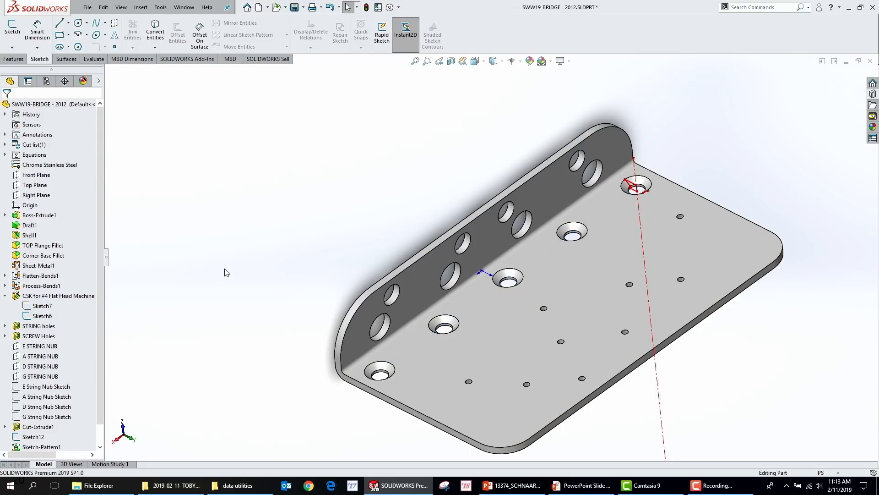
Step: In the Assem2 assembly, start a Pattern Driven component pattern of the oval head screw and flat washer, driven by the countersunk holes
{"action": "key", "text": "ctrl+Tab"}
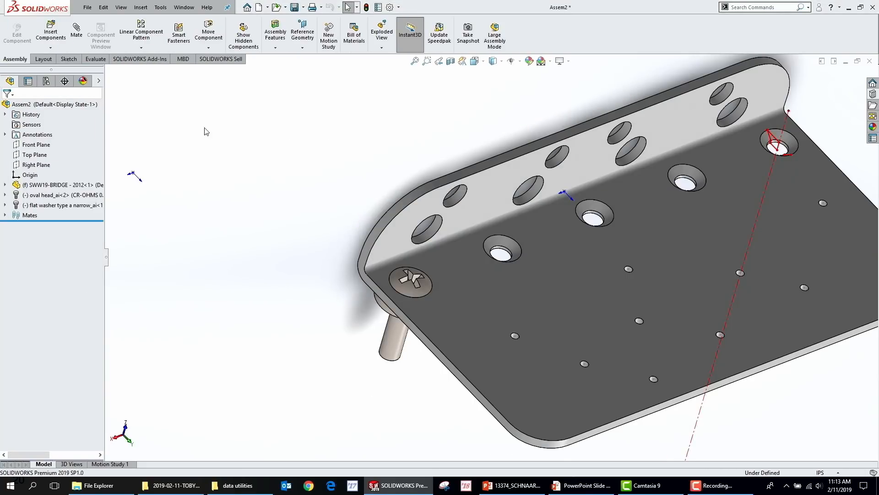
{"action": "left_click", "coordinate": [141, 47]}
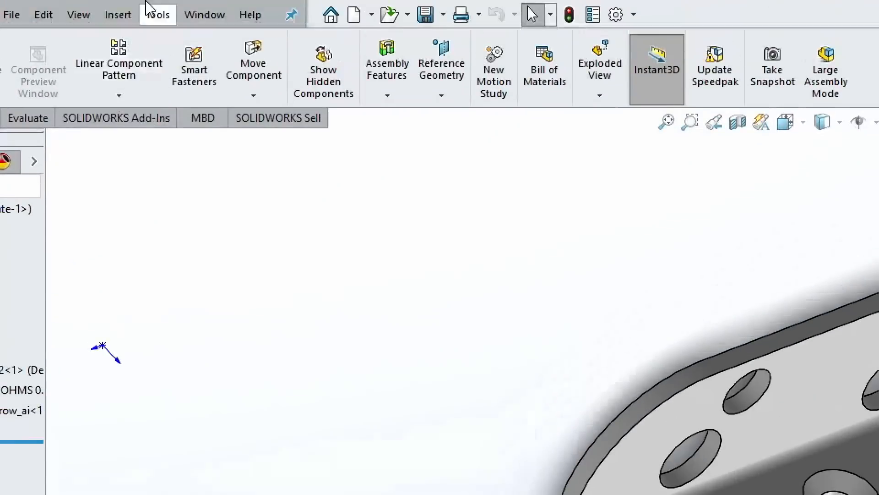
{"action": "left_click", "coordinate": [148, 49]}
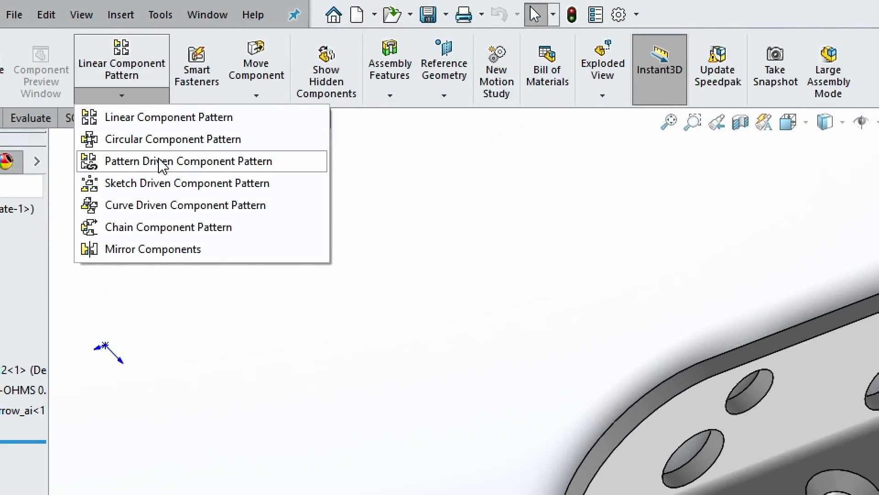
{"action": "key", "text": "Escape"}
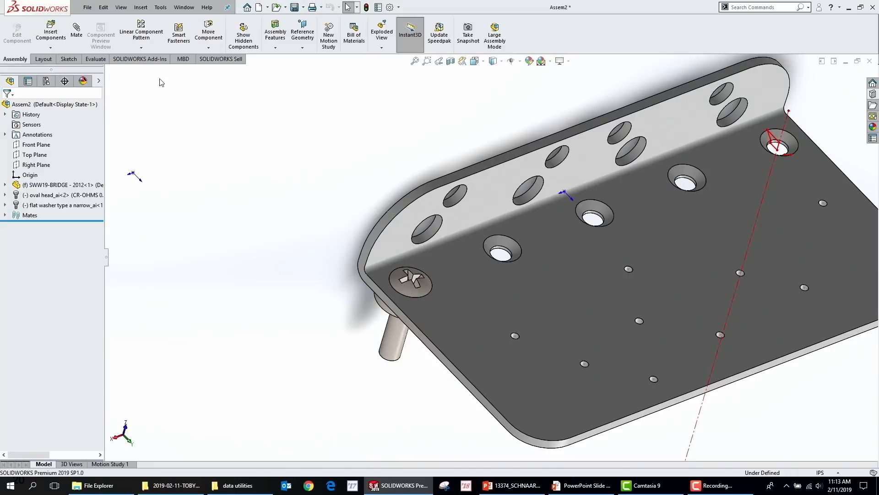
{"action": "left_click", "coordinate": [139, 96]}
{"action": "left_click", "coordinate": [137, 81]}
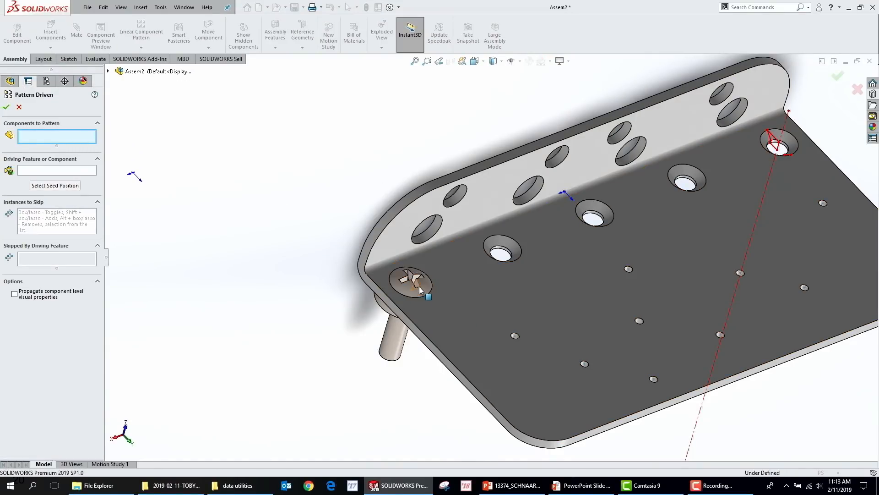
{"action": "left_click", "coordinate": [386, 304]}
{"action": "left_click", "coordinate": [385, 304]}
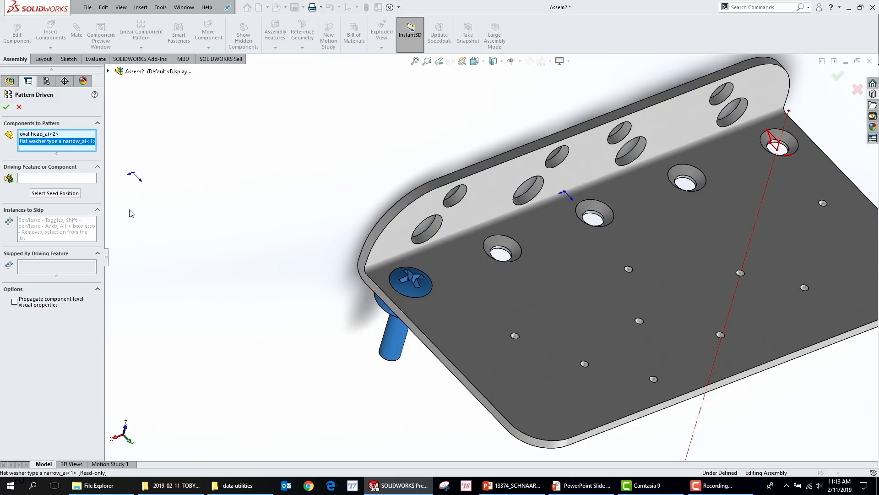
{"action": "left_click", "coordinate": [48, 181]}
{"action": "left_click", "coordinate": [504, 243]}
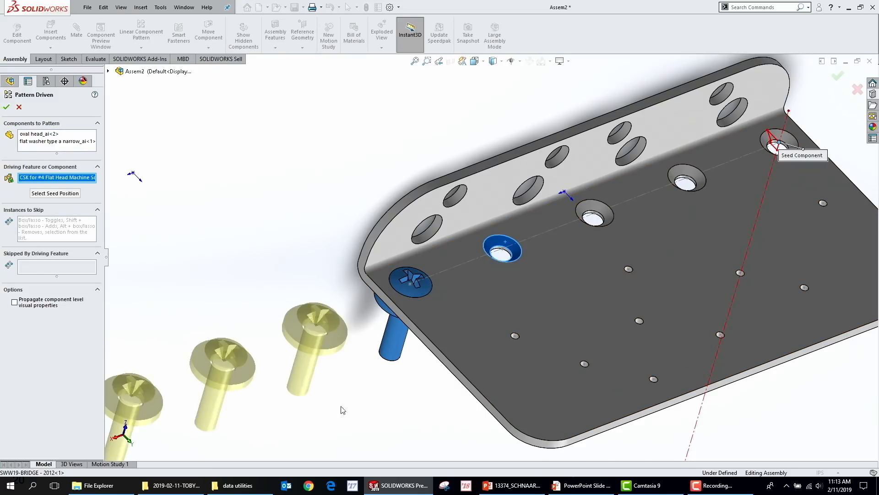
Step: Set the pattern's seed position to the corner countersunk hole that holds the screw, and accept the pattern
{"action": "scroll", "coordinate": [412, 348], "scroll_direction": "up", "scroll_amount": 4}
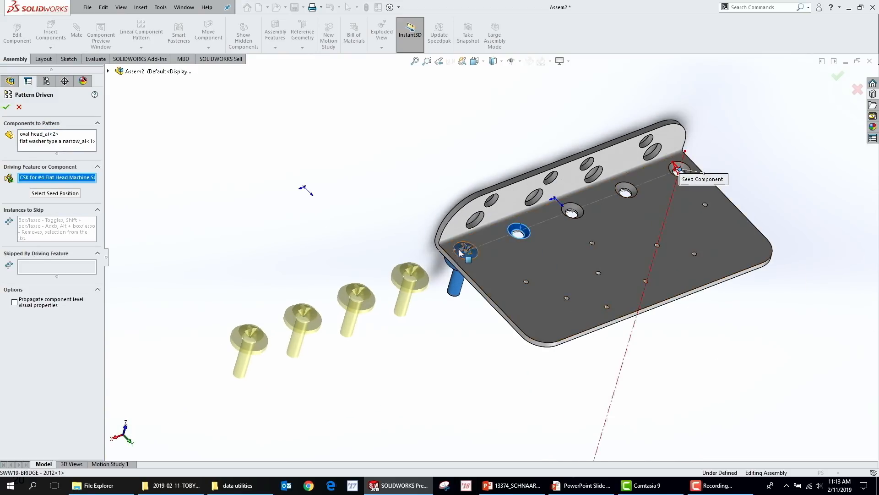
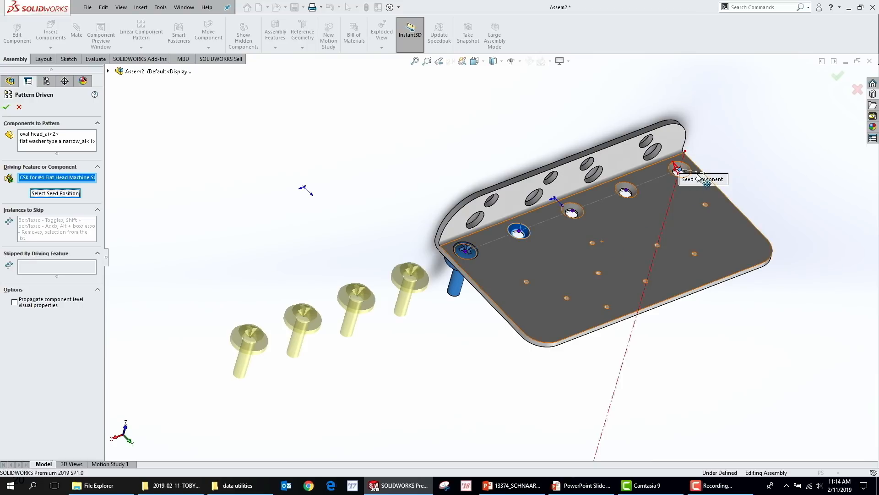
{"action": "scroll", "coordinate": [496, 246], "scroll_direction": "down", "scroll_amount": 3}
{"action": "scroll", "coordinate": [496, 247], "scroll_direction": "down", "scroll_amount": 3}
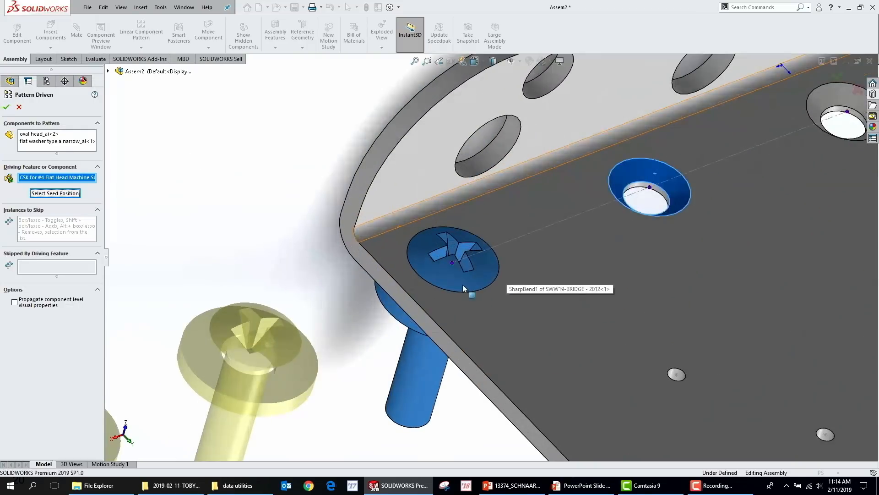
{"action": "left_click", "coordinate": [453, 264]}
{"action": "scroll", "coordinate": [454, 265], "scroll_direction": "up", "scroll_amount": 5}
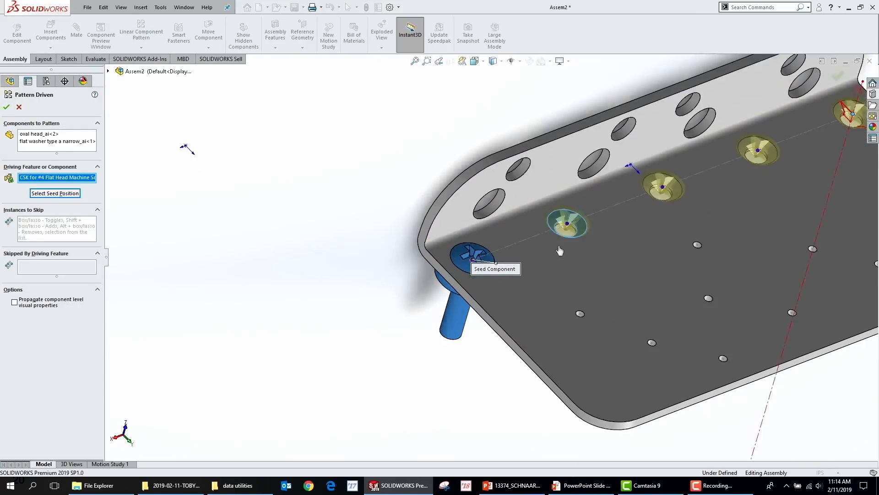
{"action": "left_click", "coordinate": [839, 77]}
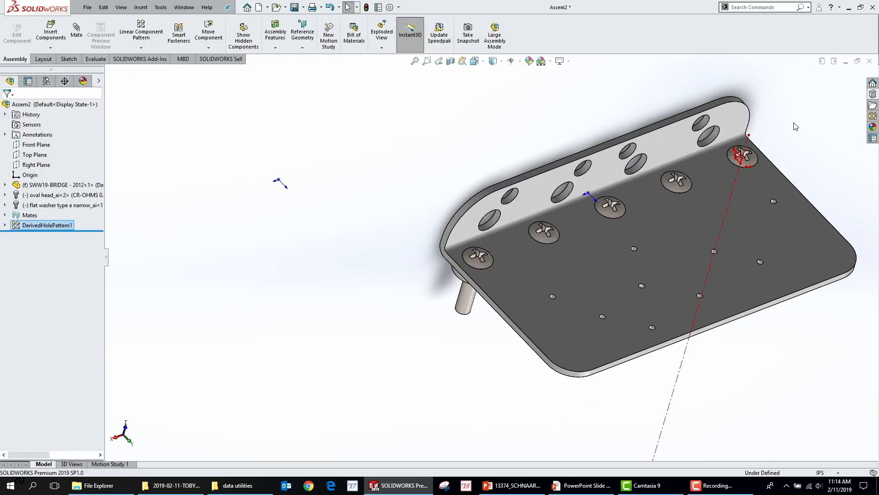
Step: Open the SWW19-BRIDGE part, add four points on the plate to the countersunk holes' position sketch, Sketch7, and exit the sketch
{"action": "left_click", "coordinate": [586, 253]}
{"action": "left_click", "coordinate": [612, 199]}
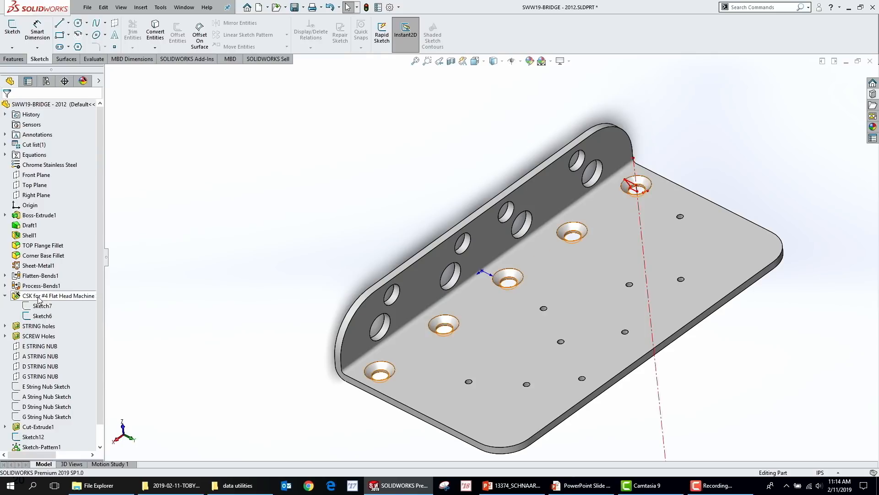
{"action": "right_click", "coordinate": [39, 300]}
{"action": "left_click", "coordinate": [28, 306]}
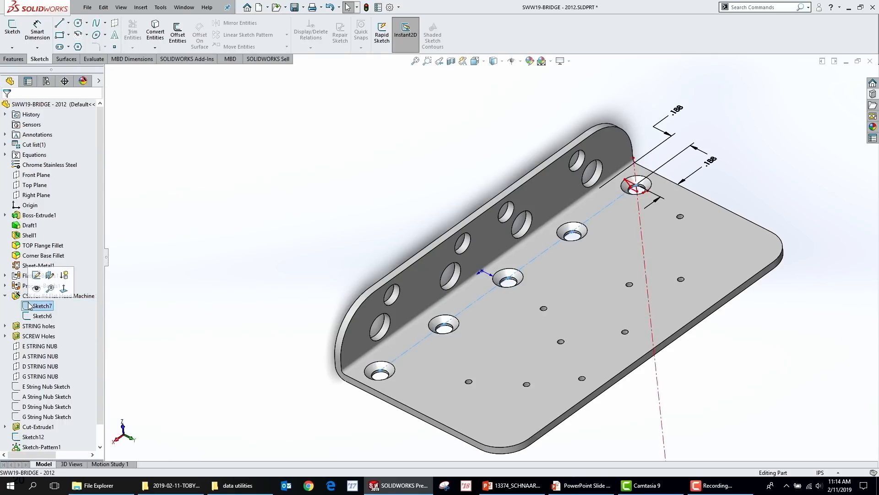
{"action": "left_click", "coordinate": [36, 275]}
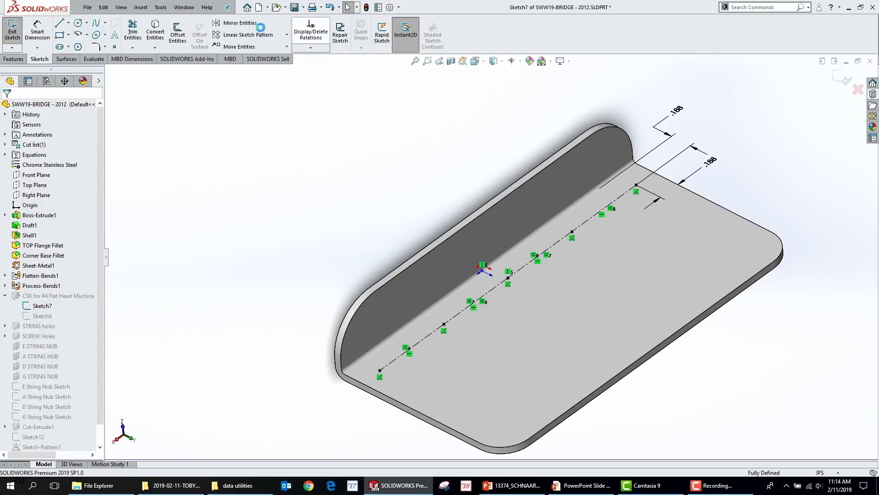
{"action": "left_click", "coordinate": [114, 47]}
{"action": "left_click", "coordinate": [611, 278]}
{"action": "left_click", "coordinate": [512, 391]}
{"action": "left_click", "coordinate": [449, 376]}
{"action": "left_click", "coordinate": [843, 80]}
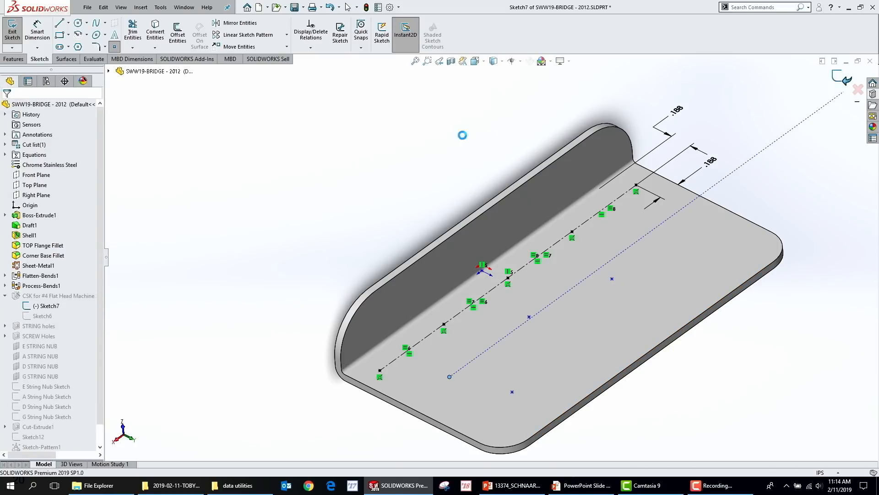
Step: Return to the Assem2 assembly and delete the hole-driven component pattern of the screw and washer
{"action": "key", "text": "ctrl+Tab"}
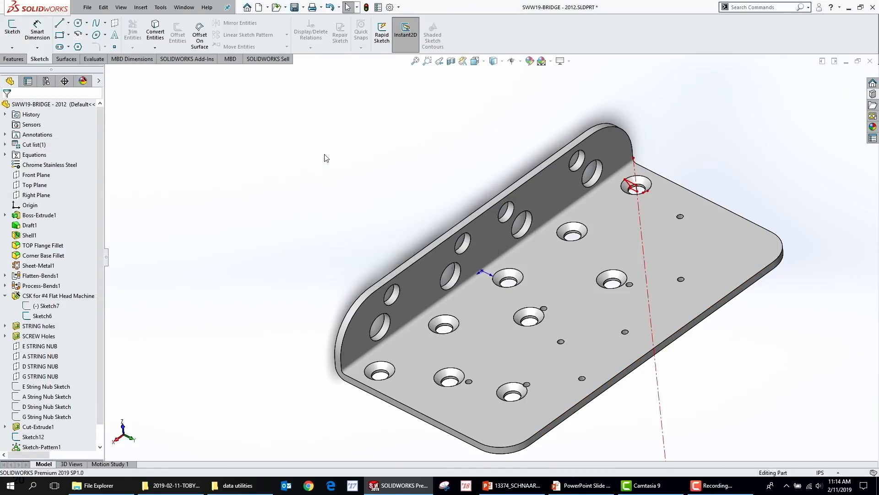
{"action": "middle_click_drag", "start_coordinate": [549, 306], "coordinate": [576, 421]}
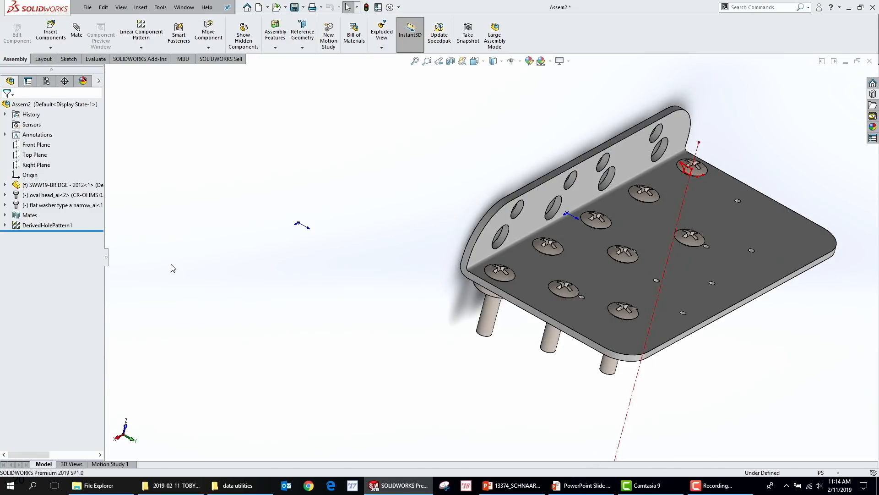
{"action": "left_click", "coordinate": [52, 225]}
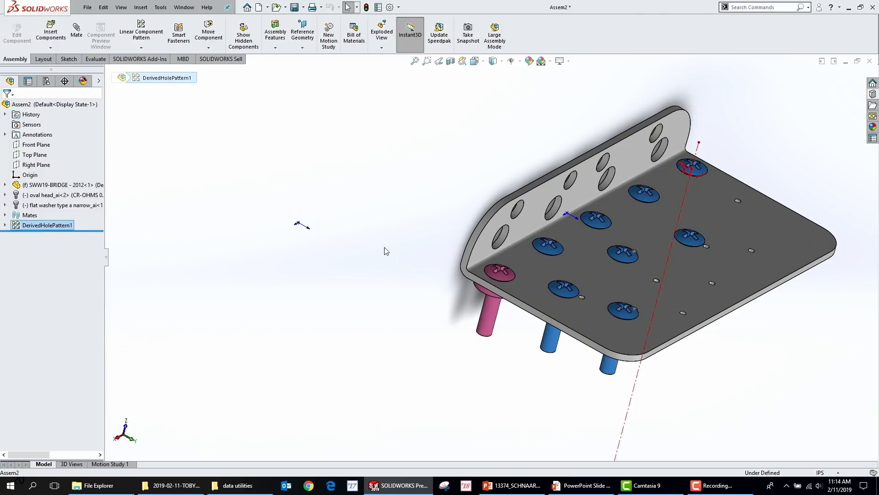
{"action": "key", "text": "Delete"}
{"action": "left_click", "coordinate": [496, 197]}
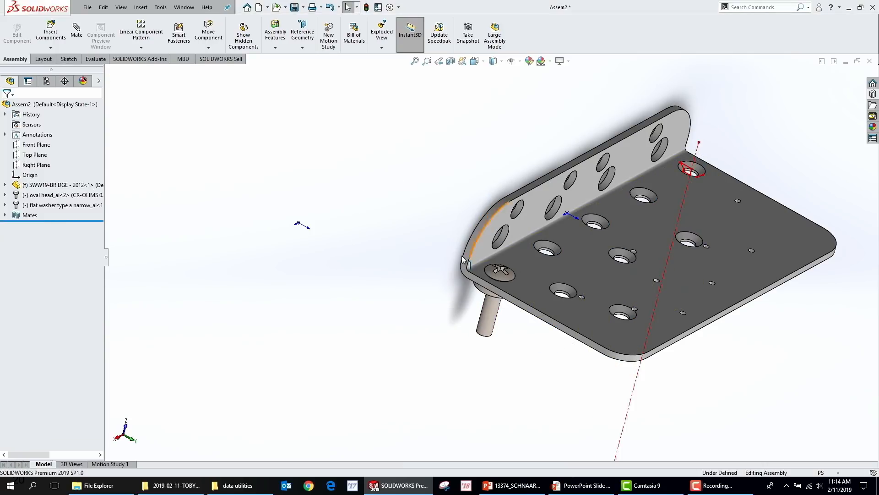
Step: Start Copy with Mates for the oval head screw and flat washer, and advance to the mate references
{"action": "scroll", "coordinate": [549, 214], "scroll_direction": "down", "scroll_amount": 8}
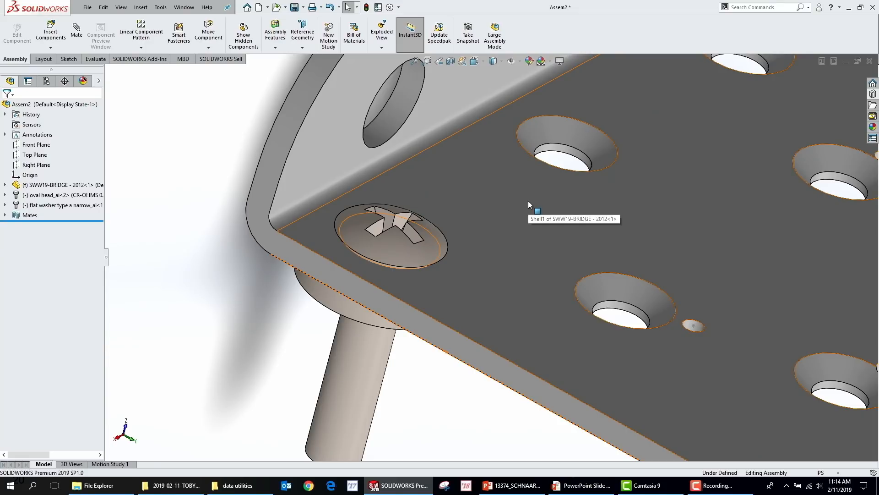
{"action": "scroll", "coordinate": [549, 204], "scroll_direction": "up", "scroll_amount": 4}
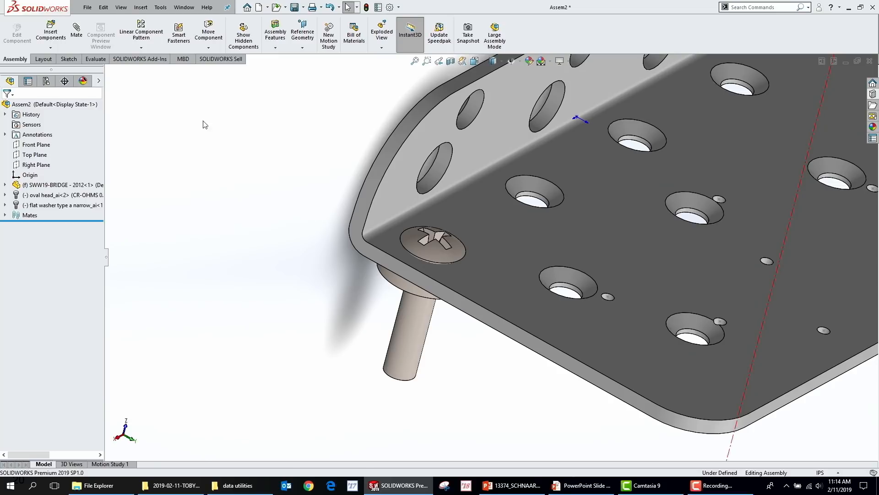
{"action": "right_click", "coordinate": [446, 251]}
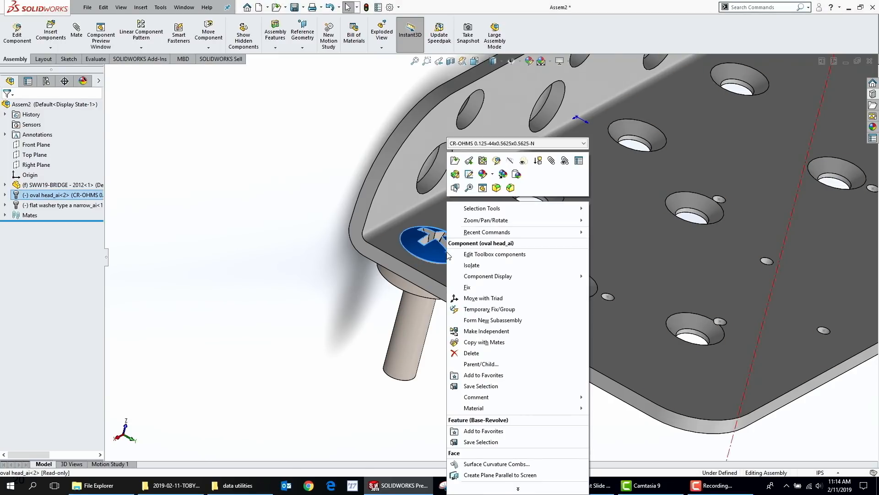
{"action": "left_click", "coordinate": [525, 342]}
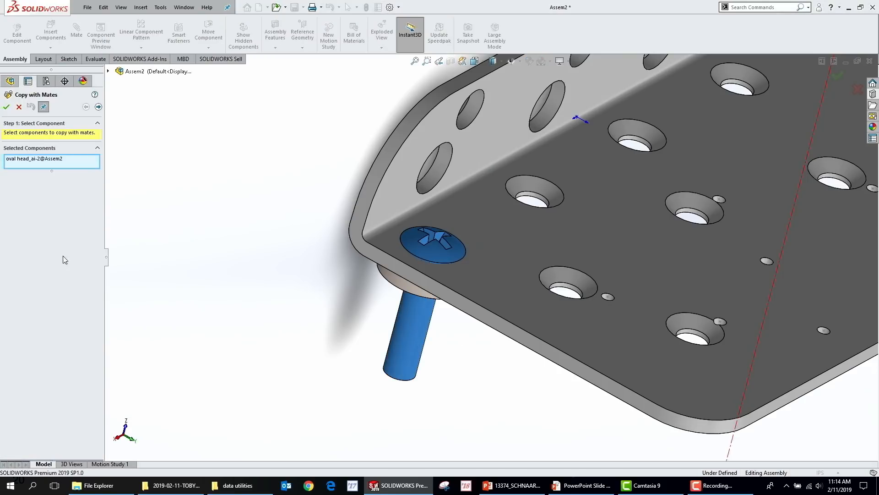
{"action": "middle_click_drag", "start_coordinate": [415, 340], "coordinate": [450, 315]}
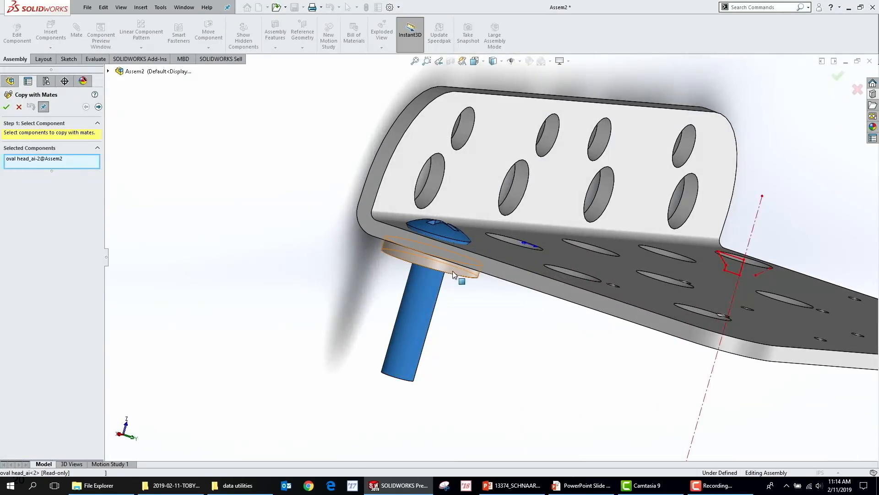
{"action": "left_click", "coordinate": [452, 274]}
{"action": "middle_click_drag", "start_coordinate": [226, 276], "coordinate": [198, 298]}
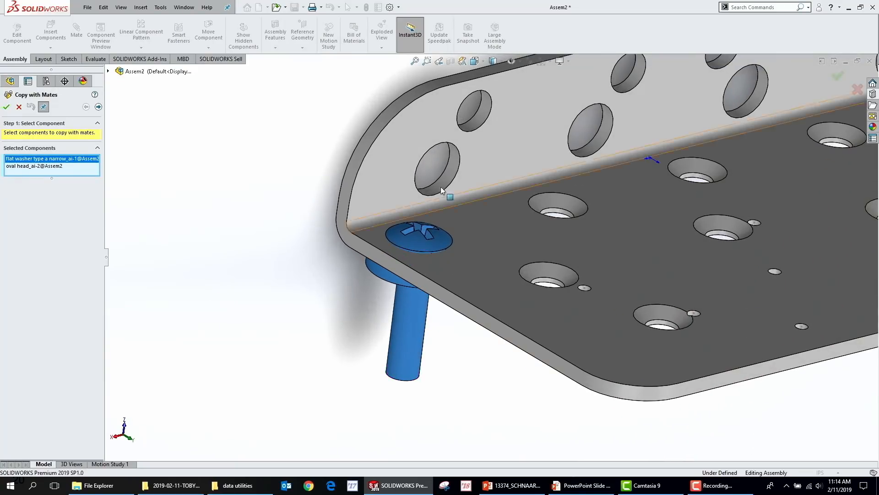
{"action": "left_click", "coordinate": [98, 106]}
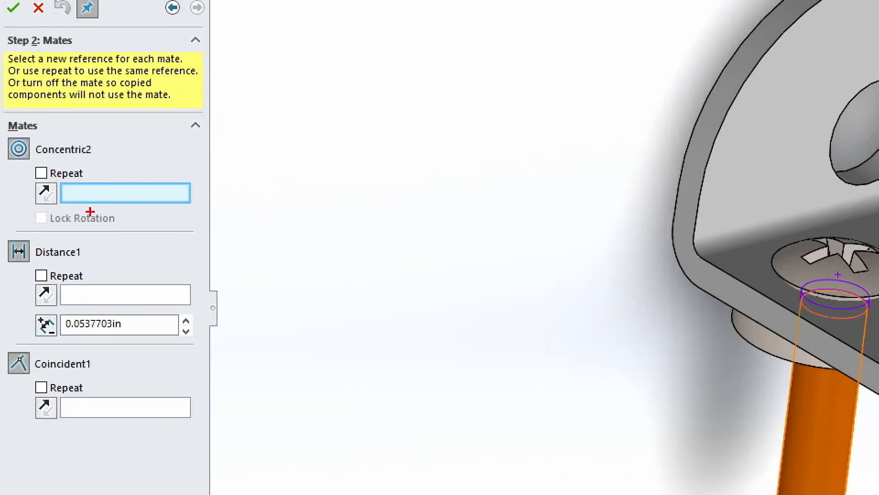
{"action": "left_click_drag", "start_coordinate": [112, 261], "coordinate": [361, 259]}
{"action": "left_click_drag", "start_coordinate": [106, 367], "coordinate": [322, 370]}
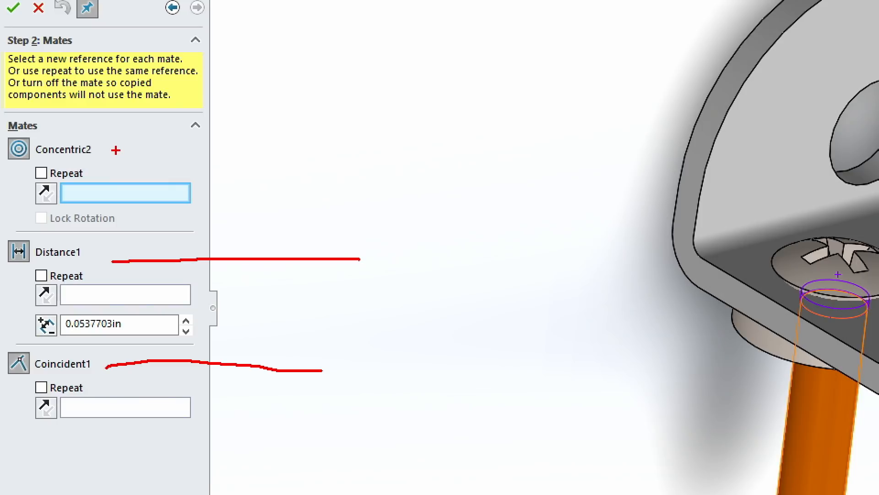
{"action": "left_click_drag", "start_coordinate": [116, 150], "coordinate": [354, 152]}
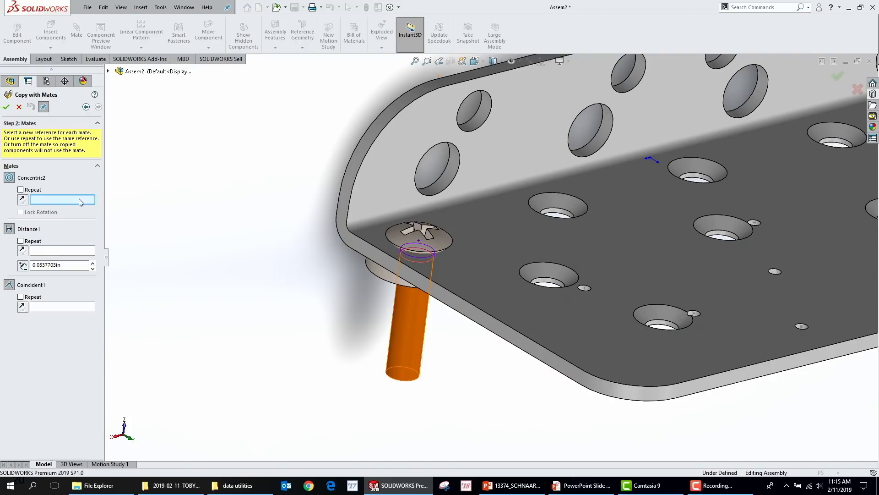
Step: Place a screw and washer copy at the neighboring countersunk hole, referencing the hole face for Concentric2, the plate's top face for Distance1 and its underside for Coincident1
{"action": "left_click", "coordinate": [54, 202]}
{"action": "left_click", "coordinate": [566, 214]}
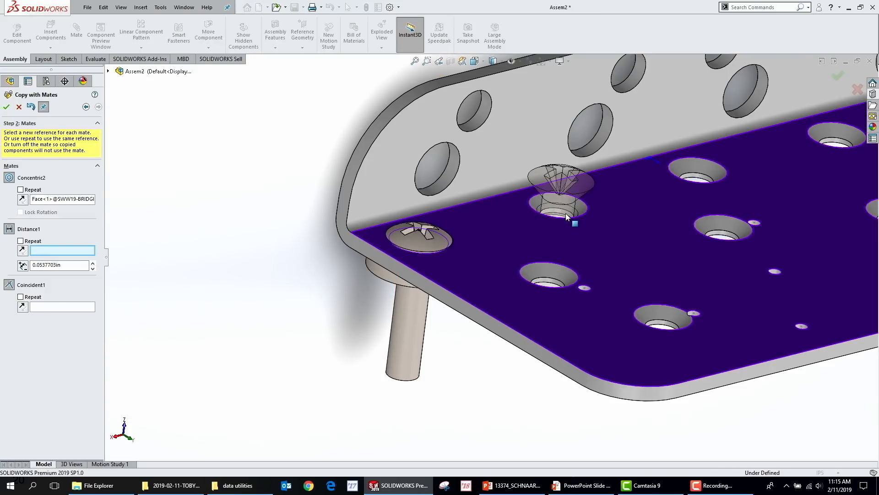
{"action": "left_click", "coordinate": [618, 223]}
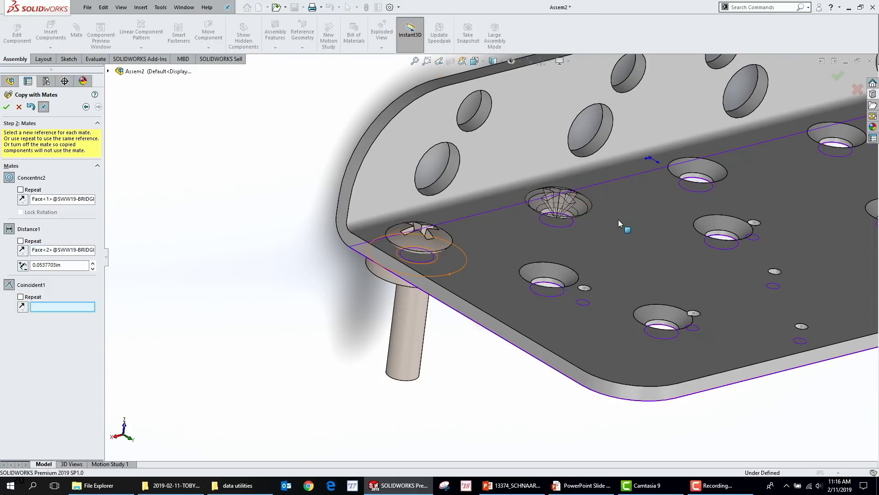
{"action": "right_click", "coordinate": [651, 270]}
{"action": "left_click", "coordinate": [672, 310]}
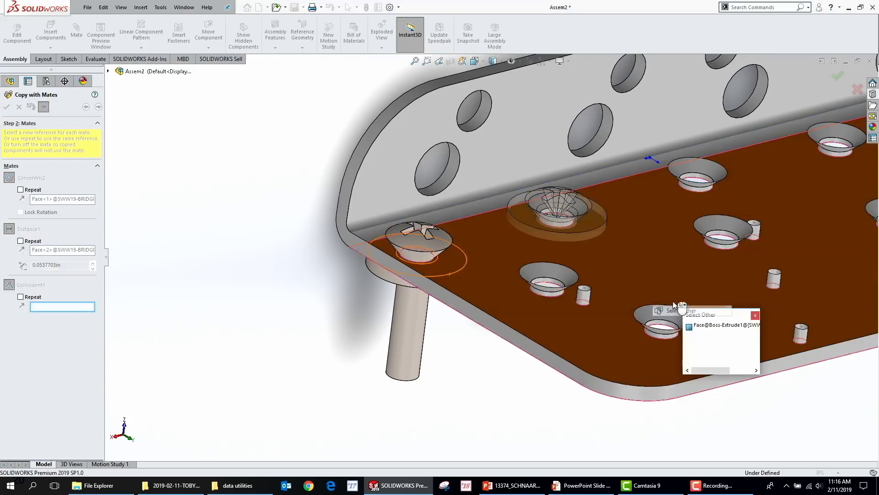
{"action": "left_click", "coordinate": [650, 264]}
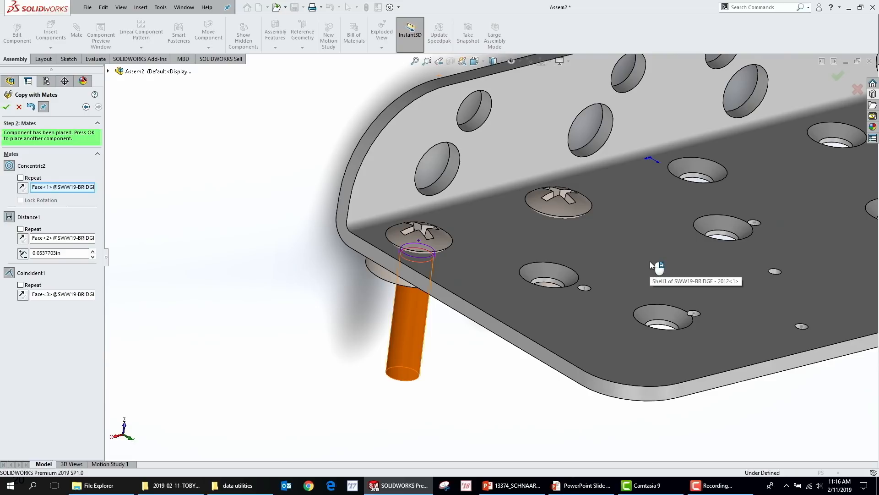
{"action": "right_click", "coordinate": [650, 261]}
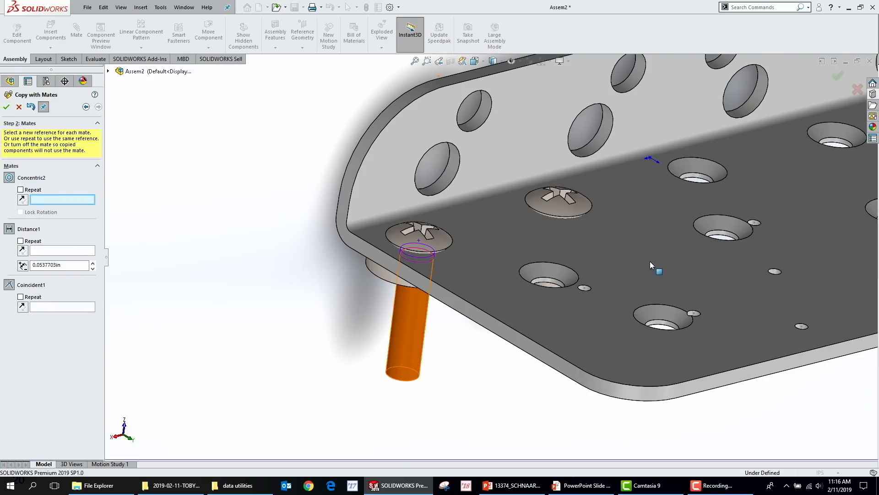
Step: Place a screw and washer copy at the middle hole along the bend, referencing the hole face, the plate's top face and its underside
{"action": "scroll", "coordinate": [696, 158], "scroll_direction": "down", "scroll_amount": 5}
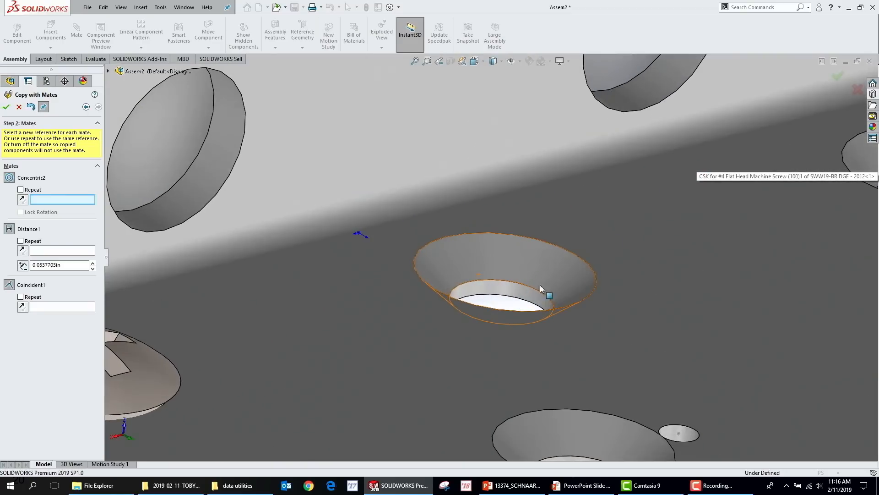
{"action": "left_click", "coordinate": [508, 289]}
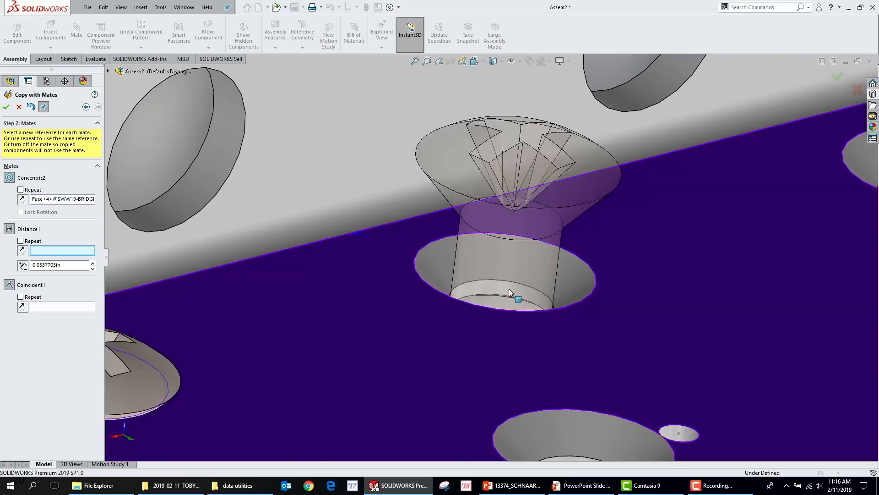
{"action": "left_click", "coordinate": [659, 277]}
{"action": "right_click", "coordinate": [645, 326]}
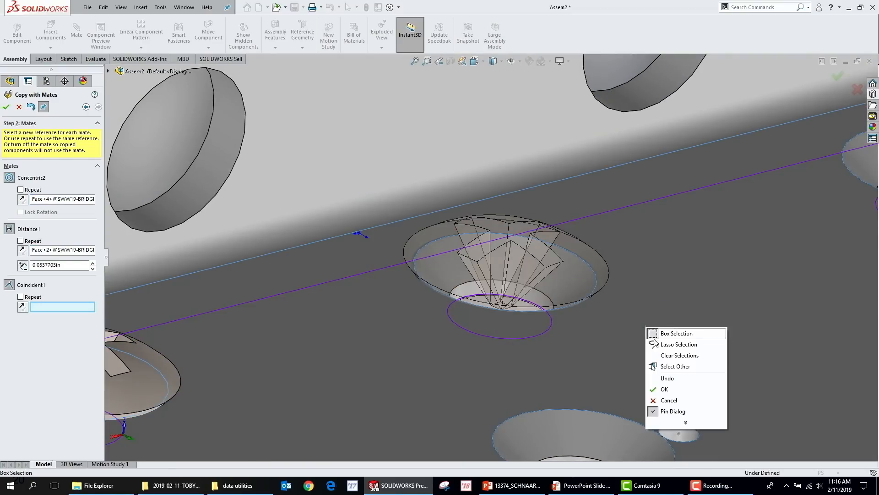
{"action": "left_click", "coordinate": [654, 362]}
{"action": "left_click", "coordinate": [652, 362]}
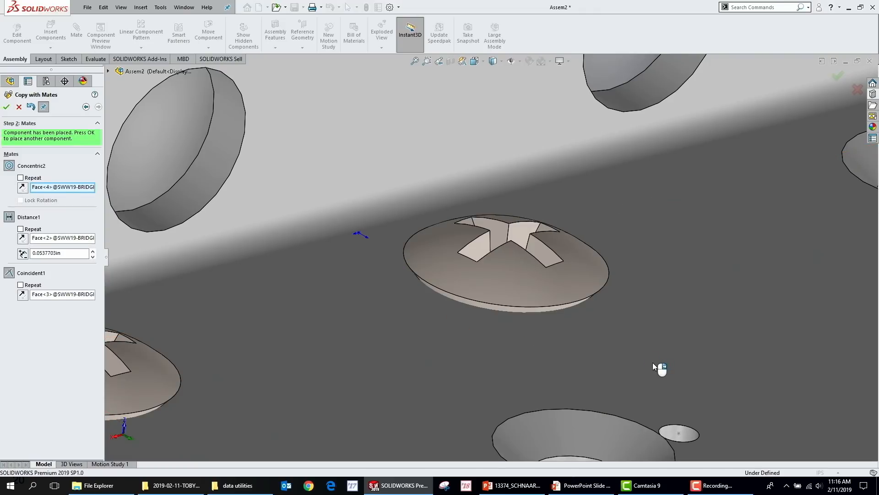
Step: Set the Distance1 and Coincident1 mates to repeat their previous references for the following copies
{"action": "scroll", "coordinate": [773, 231], "scroll_direction": "up", "scroll_amount": 4}
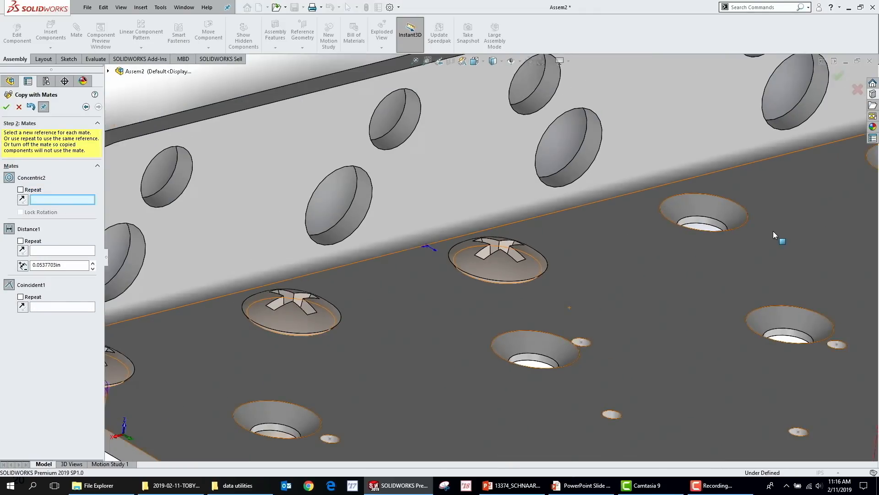
{"action": "scroll", "coordinate": [772, 231], "scroll_direction": "down", "scroll_amount": 4}
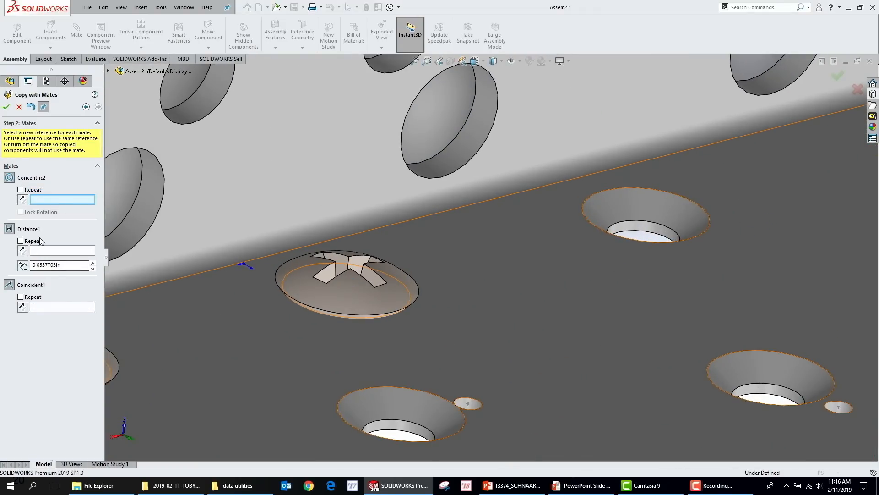
{"action": "left_click", "coordinate": [20, 240]}
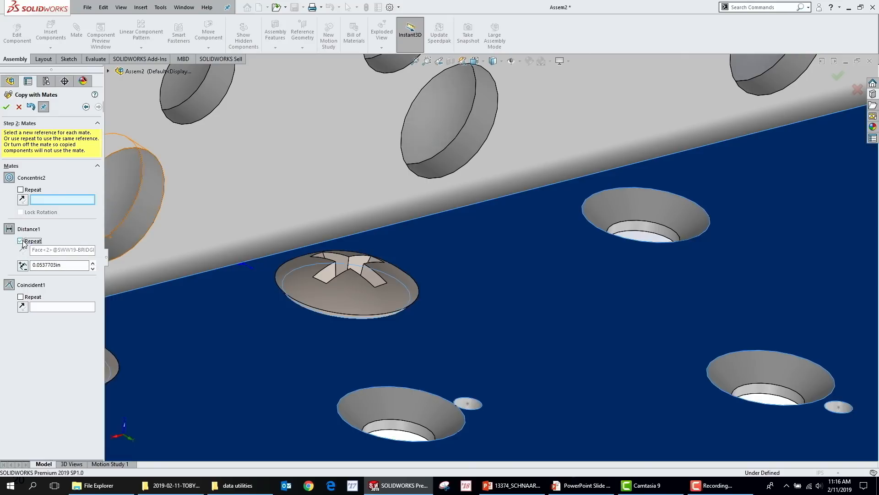
{"action": "left_click", "coordinate": [21, 296]}
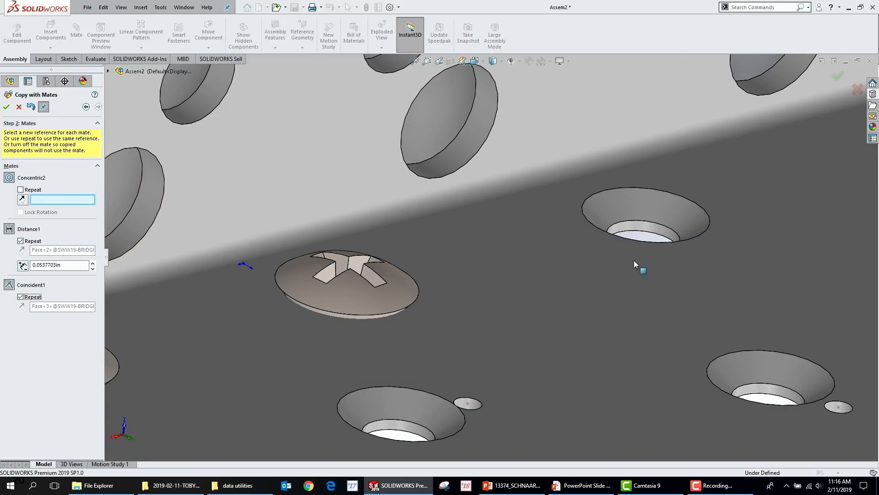
Step: Place screw and washer copies in the last two countersunk holes along the bend, referencing only each hole face for Concentric2
{"action": "scroll", "coordinate": [643, 251], "scroll_direction": "up", "scroll_amount": 3}
{"action": "scroll", "coordinate": [578, 241], "scroll_direction": "down", "scroll_amount": 3}
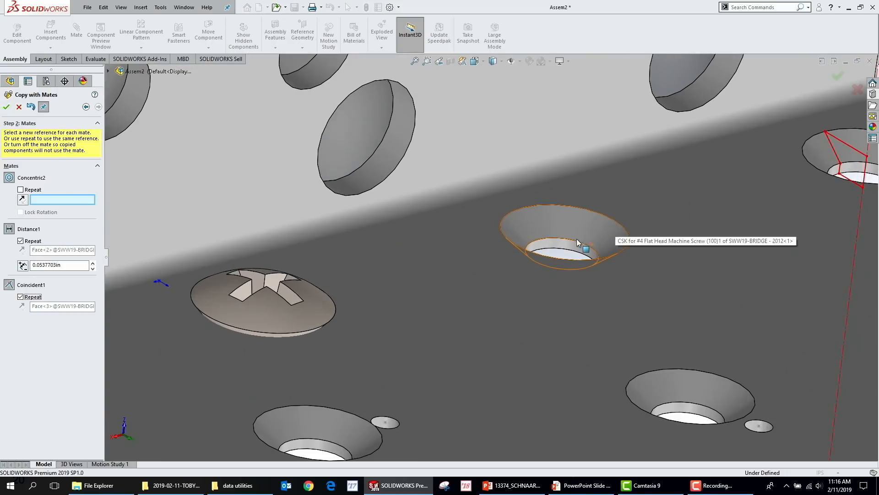
{"action": "left_click", "coordinate": [575, 246]}
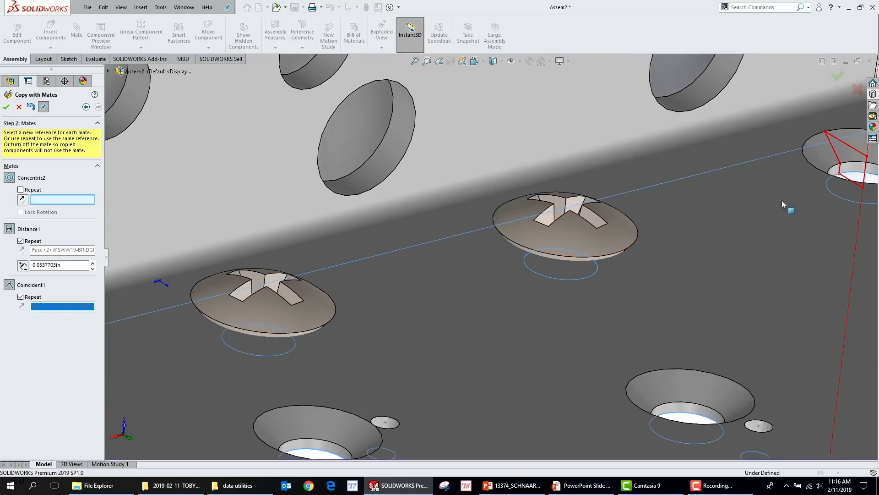
{"action": "left_click", "coordinate": [816, 188]}
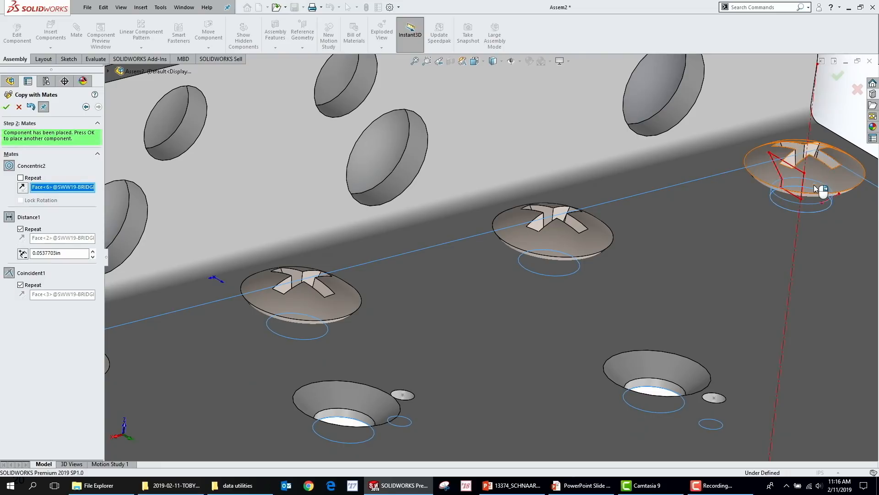
{"action": "key", "text": "Return"}
Step: Turn off repeated references for the Distance1 and Coincident1 mates
{"action": "left_click", "coordinate": [25, 250]}
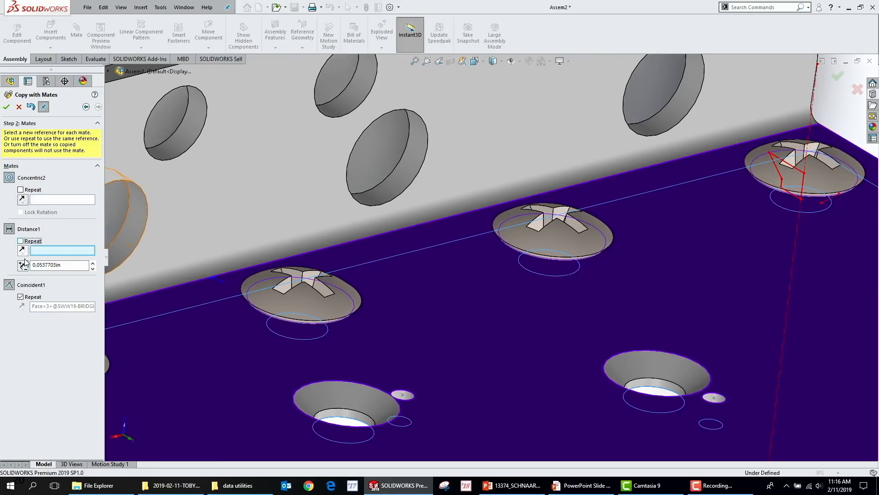
{"action": "left_click", "coordinate": [23, 297]}
{"action": "scroll", "coordinate": [326, 183], "scroll_direction": "up", "scroll_amount": 2}
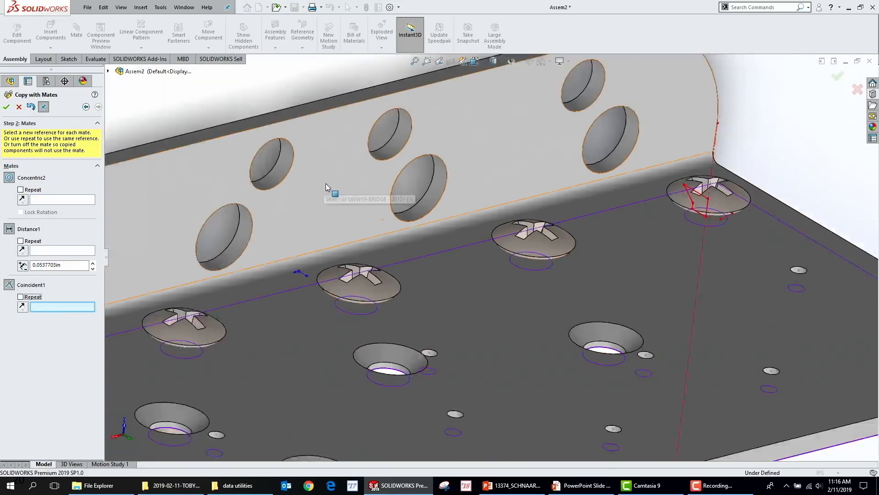
{"action": "scroll", "coordinate": [326, 184], "scroll_direction": "up", "scroll_amount": 3}
{"action": "scroll", "coordinate": [257, 249], "scroll_direction": "down", "scroll_amount": 4}
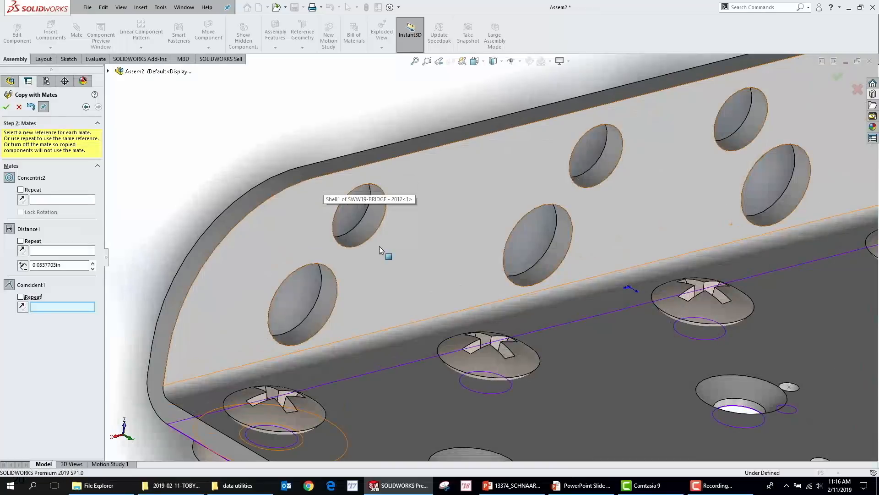
Step: Place a copy in the flange's upper hole nearest the rounded end with Concentric2 flipped, referencing the flange's inner face for Distance1 and outer face for Coincident1
{"action": "left_click", "coordinate": [70, 201]}
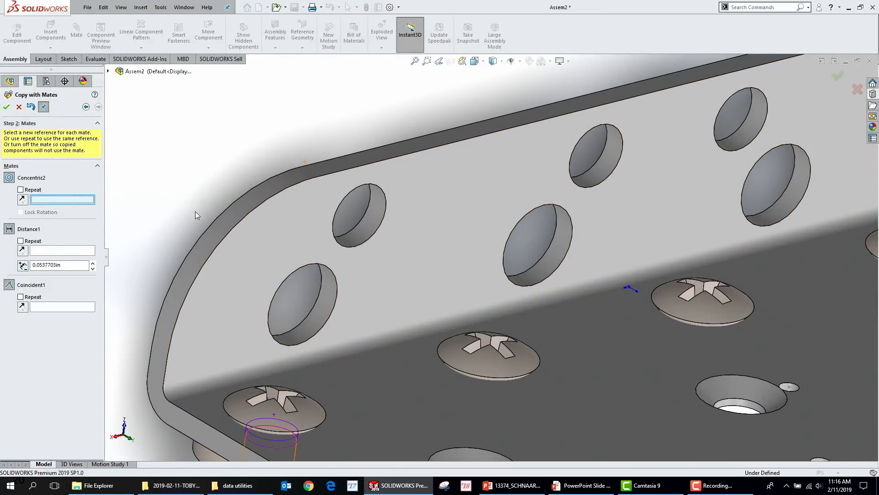
{"action": "left_click", "coordinate": [367, 235]}
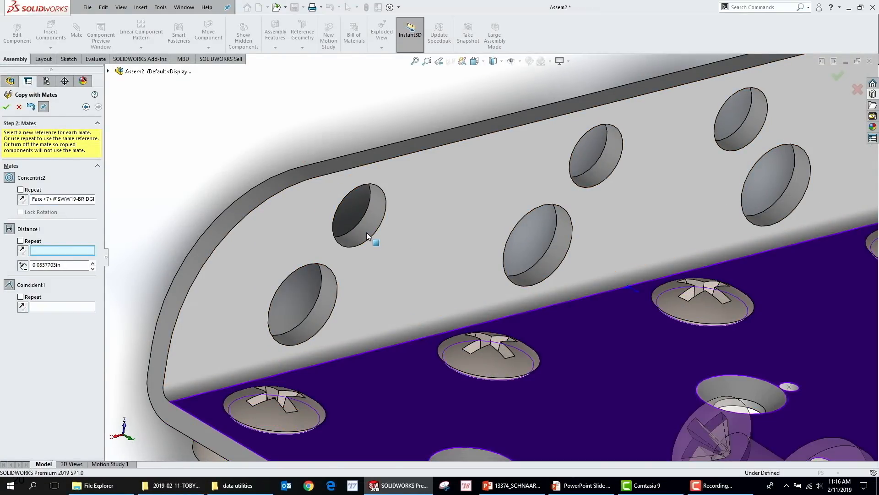
{"action": "left_click", "coordinate": [393, 244]}
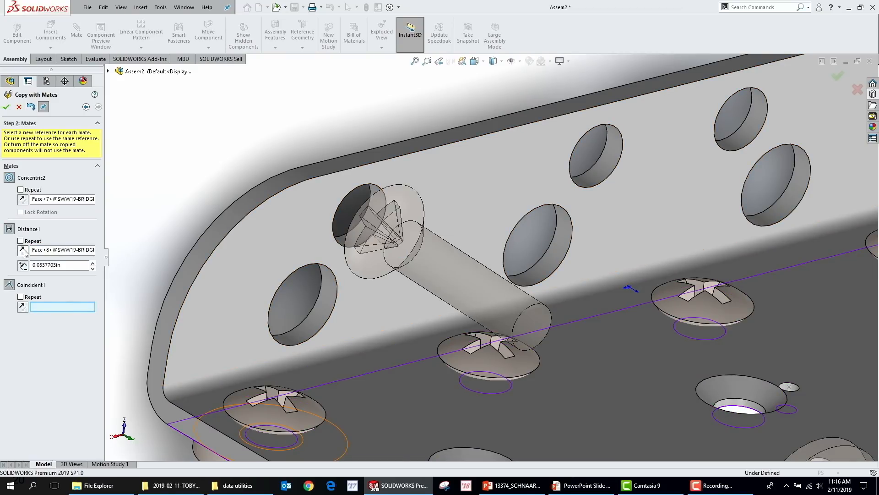
{"action": "left_click", "coordinate": [23, 266]}
{"action": "left_click", "coordinate": [24, 268]}
{"action": "left_click", "coordinate": [24, 253]}
{"action": "left_click", "coordinate": [23, 265]}
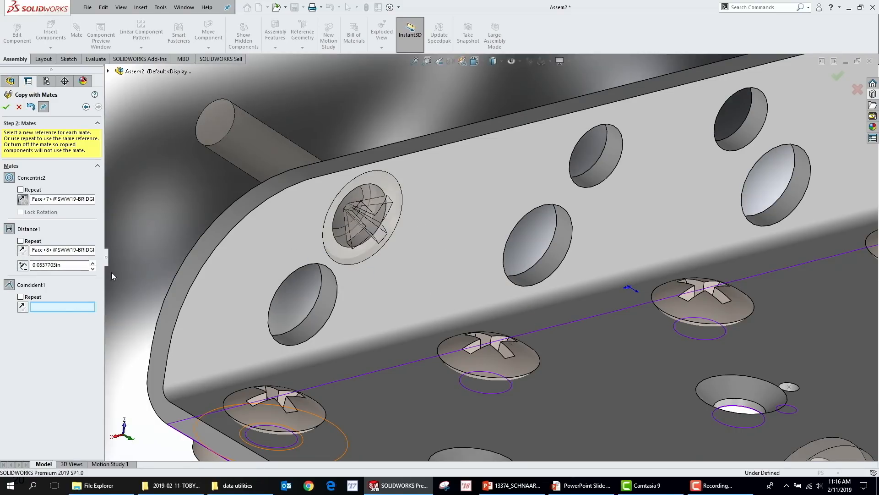
{"action": "middle_click_drag", "start_coordinate": [471, 272], "coordinate": [568, 295]}
{"action": "left_click", "coordinate": [567, 286]}
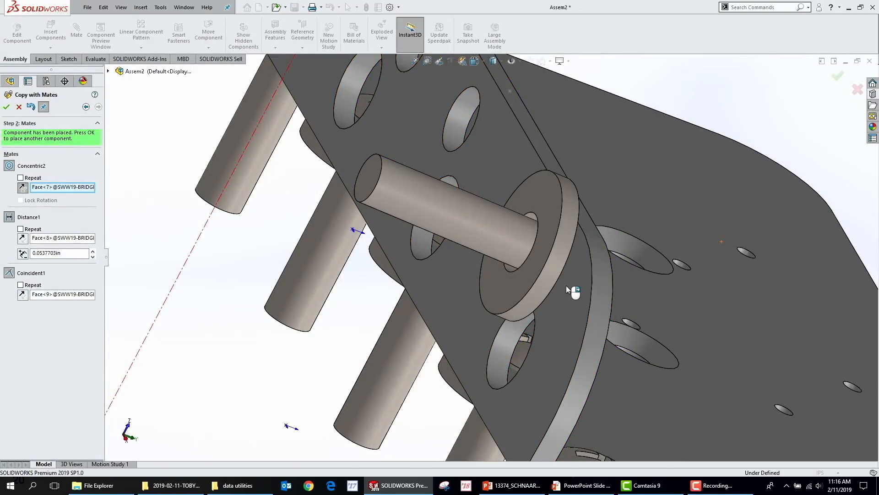
{"action": "right_click", "coordinate": [567, 290]}
Step: Place another flipped copy in the adjacent larger flange hole, referencing the flange's inner and outer faces, and close Copy with Mates
{"action": "middle_click_drag", "start_coordinate": [557, 294], "coordinate": [479, 293]}
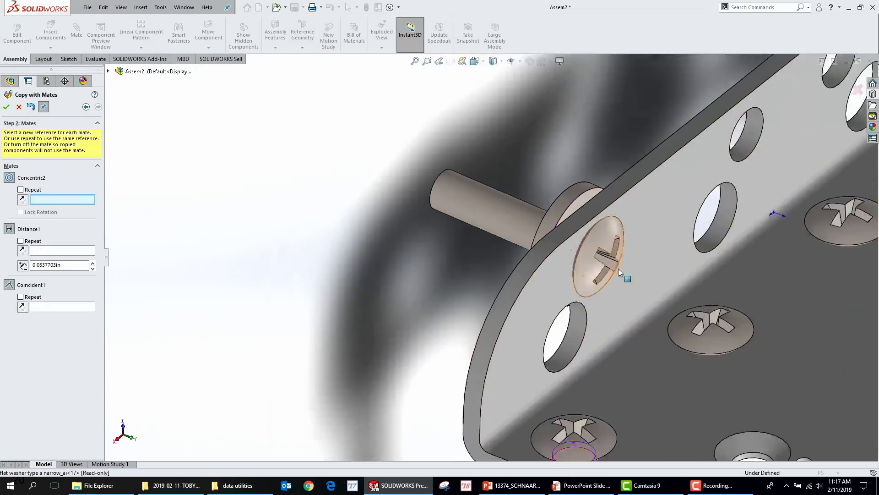
{"action": "middle_click_drag", "start_coordinate": [625, 277], "coordinate": [614, 279]}
{"action": "left_click", "coordinate": [673, 191]}
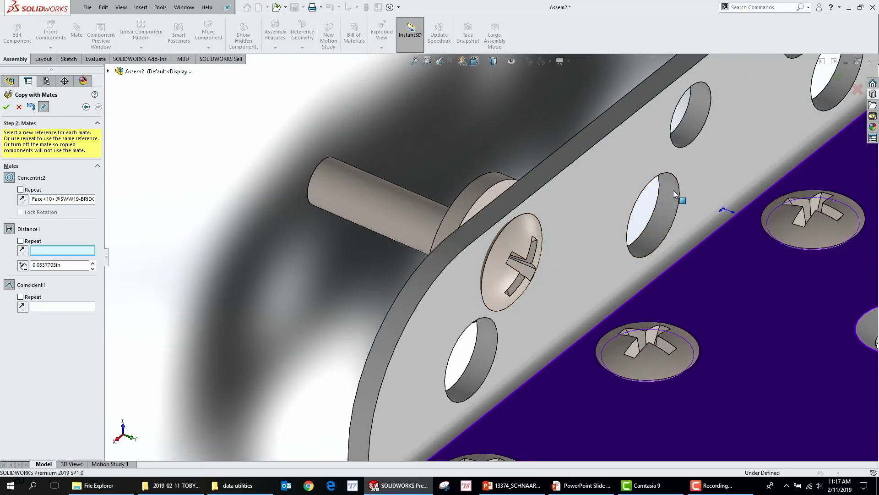
{"action": "left_click", "coordinate": [695, 180]}
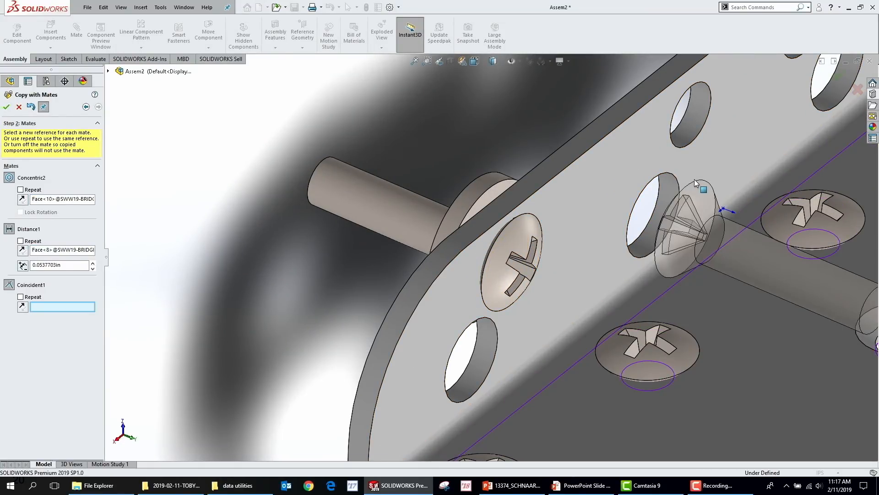
{"action": "left_click", "coordinate": [26, 201]}
{"action": "middle_click_drag", "start_coordinate": [540, 281], "coordinate": [584, 314]}
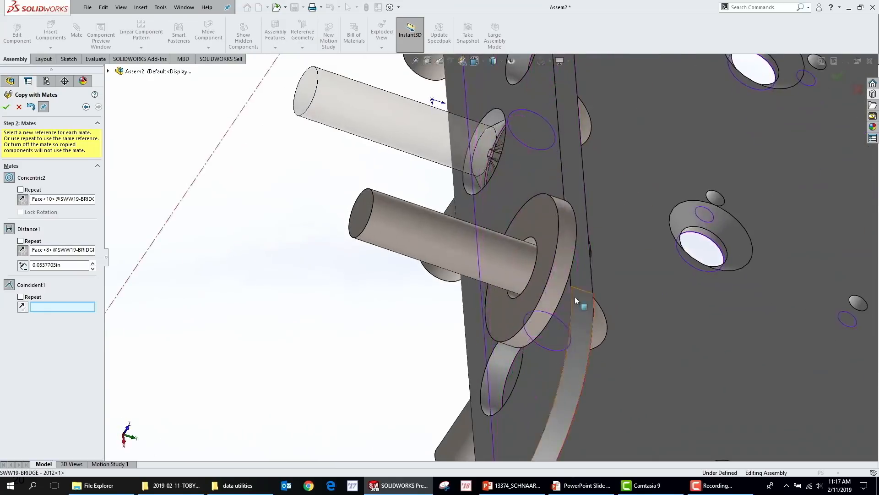
{"action": "left_click", "coordinate": [546, 176]}
{"action": "right_click", "coordinate": [547, 178]}
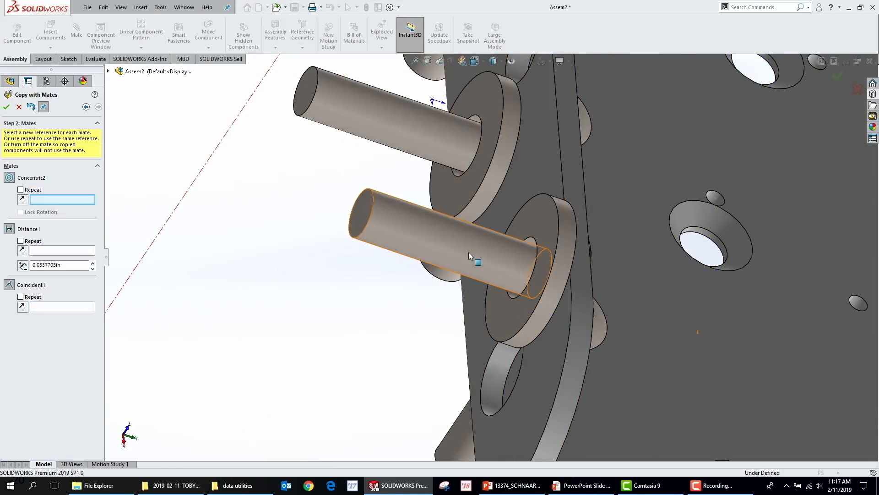
{"action": "left_click", "coordinate": [18, 107]}
{"action": "scroll", "coordinate": [630, 157], "scroll_direction": "up", "scroll_amount": 9}
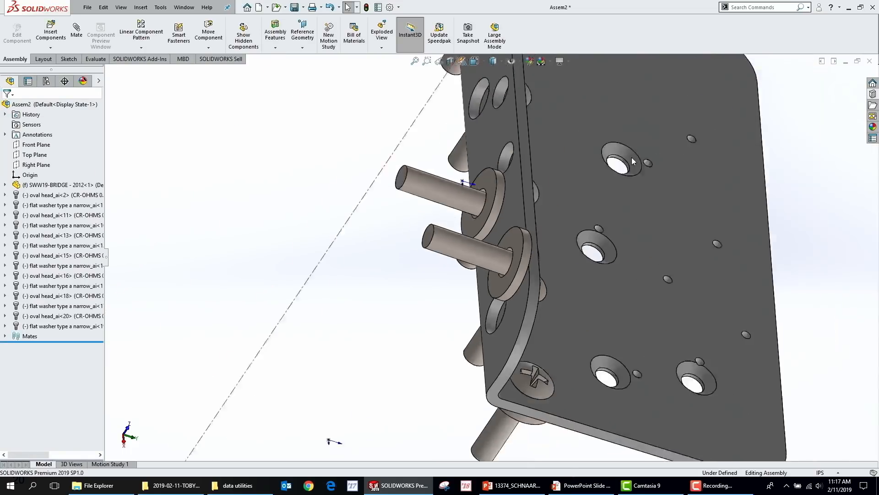
{"action": "middle_click_drag", "start_coordinate": [646, 182], "coordinate": [428, 289]}
{"action": "scroll", "coordinate": [412, 270], "scroll_direction": "down", "scroll_amount": 3}
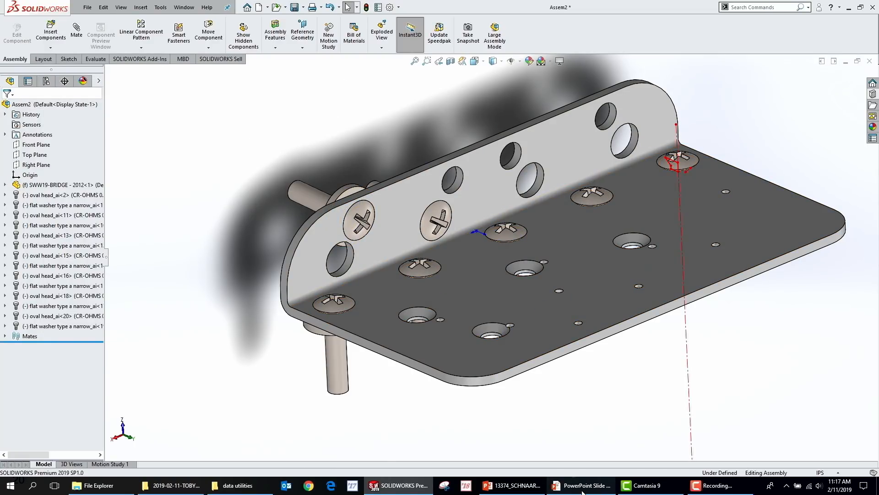
Step: Switch to the PowerPoint slide show, advance to the slide "14 – Quick mates", and return to SOLIDWORKS
{"action": "key", "text": "alt+Tab"}
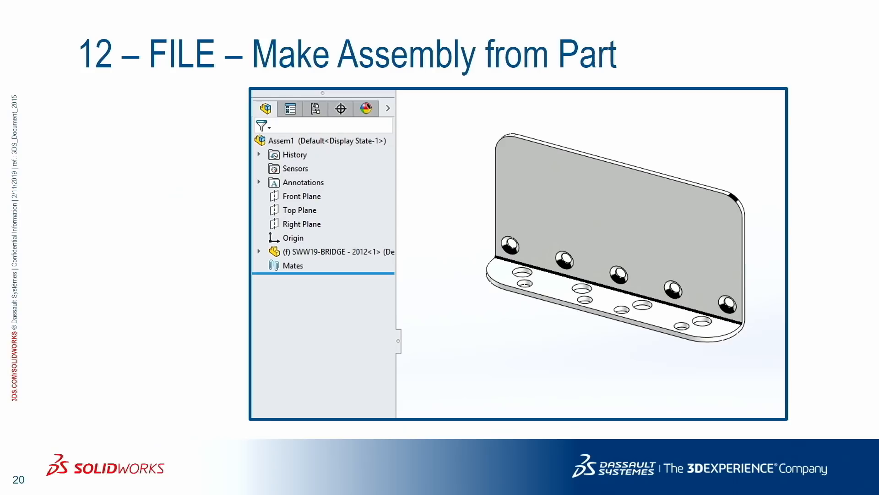
{"action": "key", "text": "Right"}
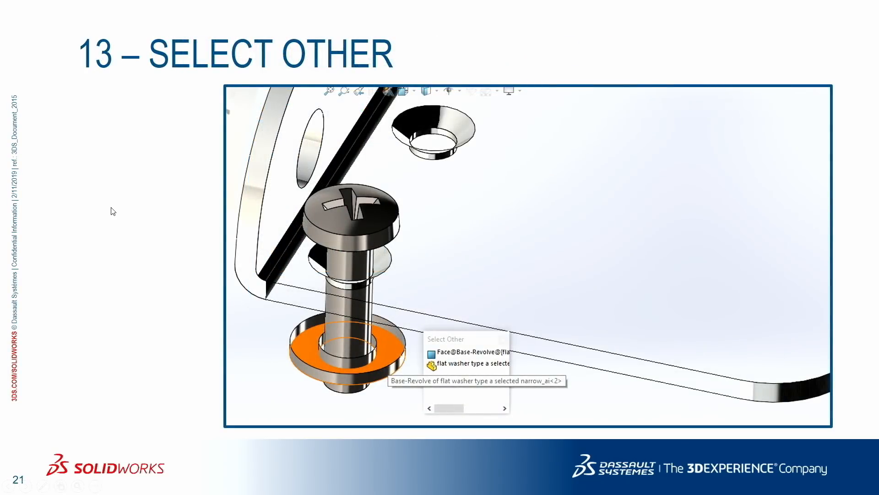
{"action": "key", "text": "Right"}
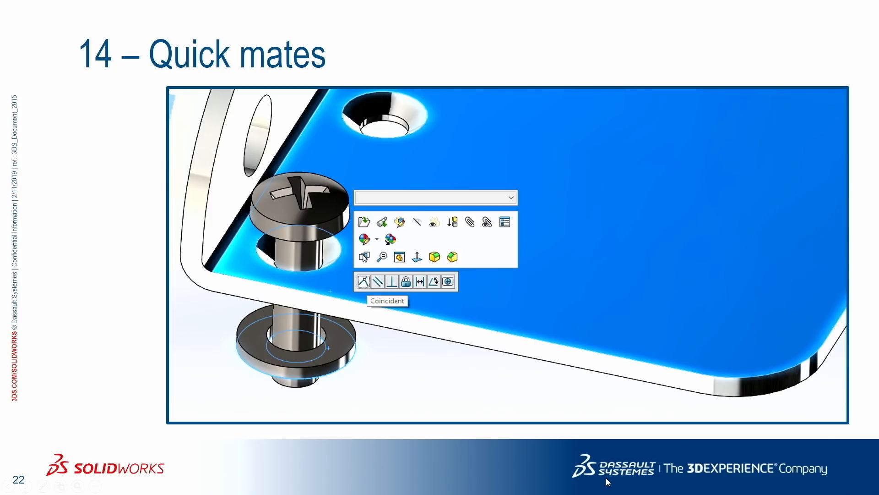
{"action": "key", "text": "super"}
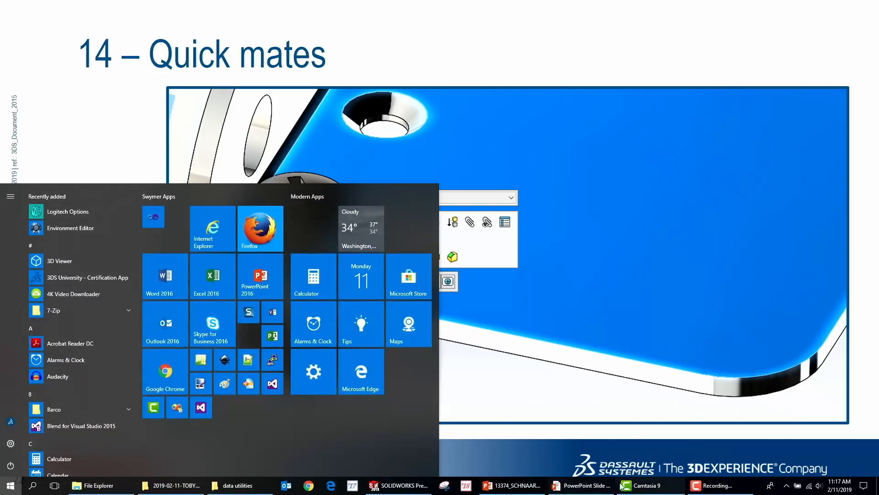
{"action": "left_click", "coordinate": [398, 485]}
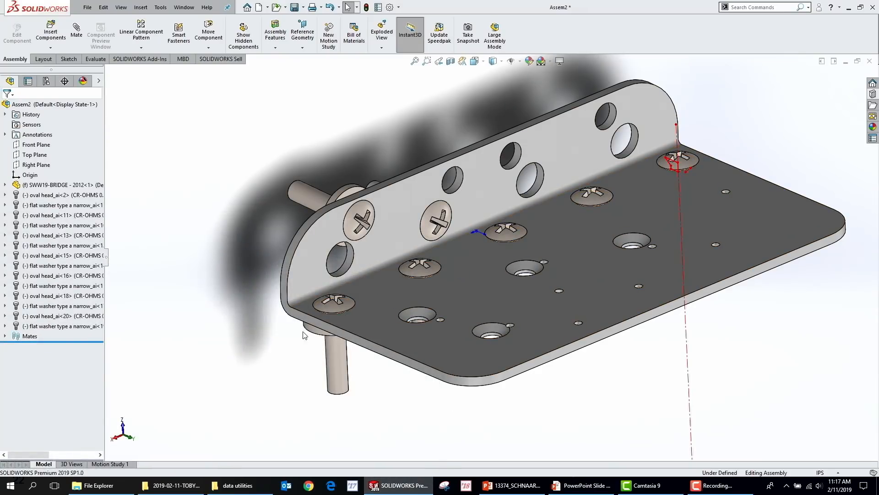
Step: Copy the oval head screw beside the plate's outer edge and mate its shank concentric to the unfilled countersunk hole nearest that screw
{"action": "left_click_drag", "start_coordinate": [329, 359], "coordinate": [797, 293], "text": "ctrl"}
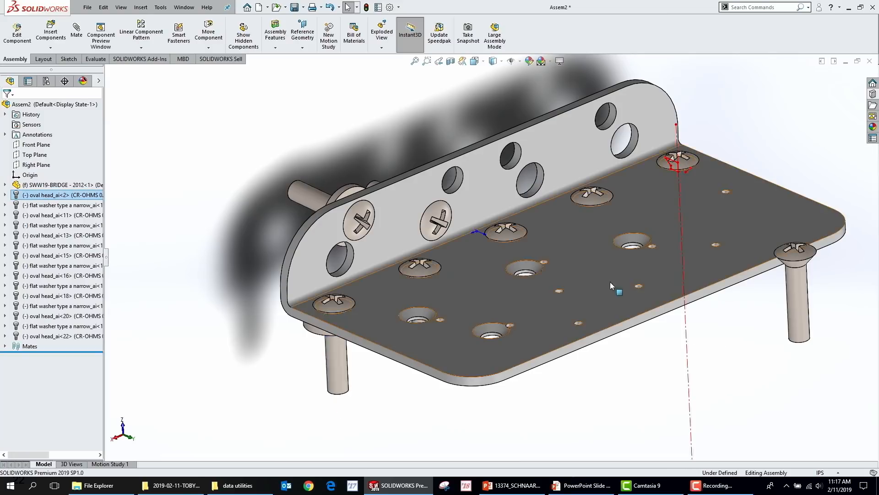
{"action": "left_click", "coordinate": [688, 338]}
{"action": "scroll", "coordinate": [692, 338], "scroll_direction": "down", "scroll_amount": 4}
{"action": "scroll", "coordinate": [852, 360], "scroll_direction": "up", "scroll_amount": 2}
{"action": "left_click", "coordinate": [822, 321]}
{"action": "scroll", "coordinate": [591, 250], "scroll_direction": "down", "scroll_amount": 2}
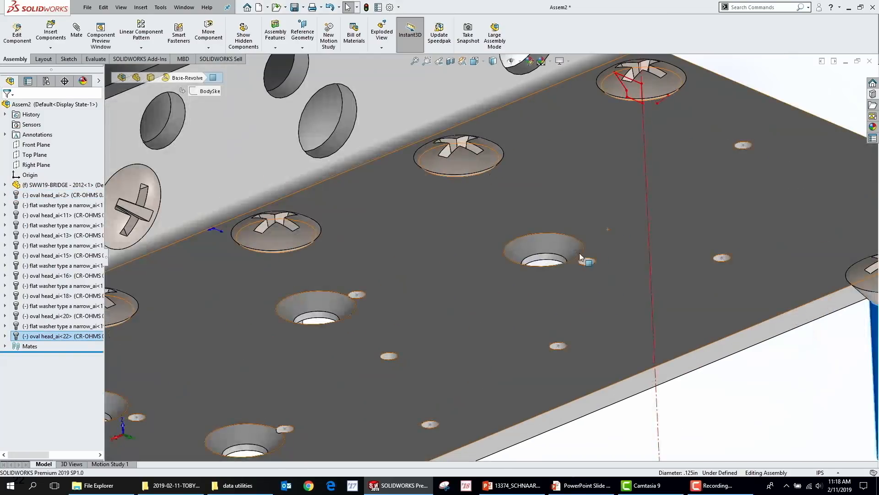
{"action": "left_click", "coordinate": [553, 255], "text": "ctrl"}
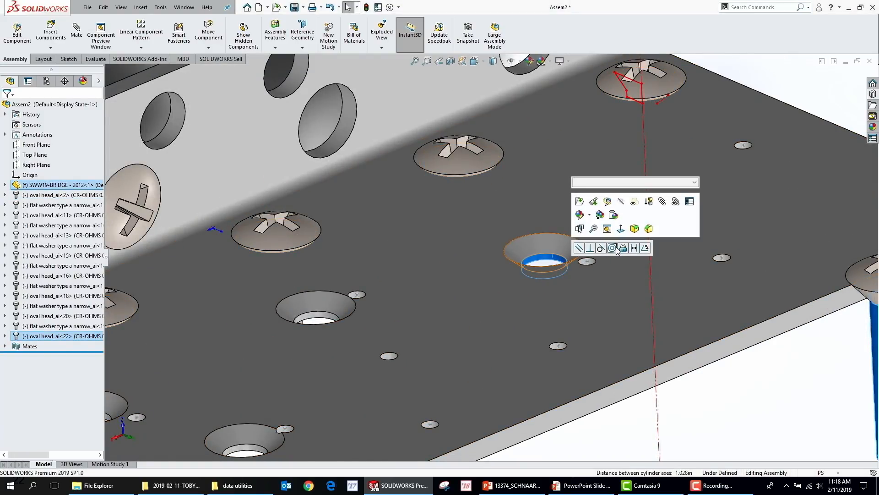
{"action": "left_click", "coordinate": [613, 248]}
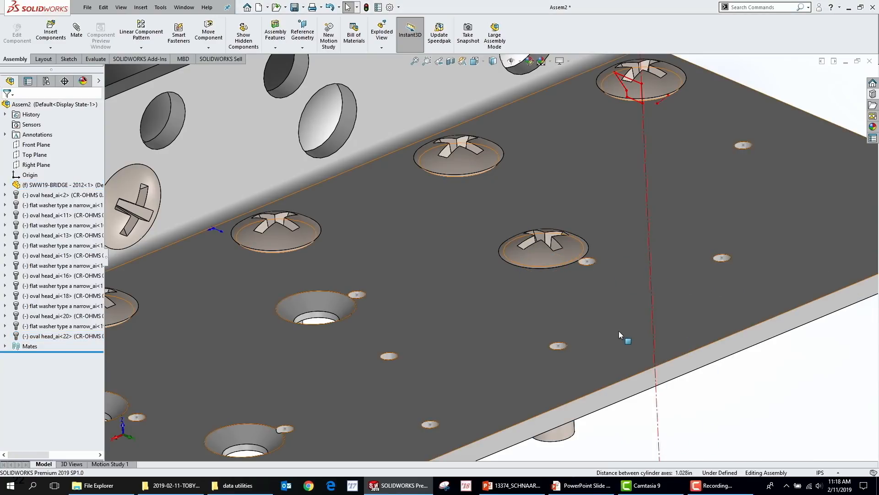
Step: Mate the new screw's flat tip face coincident with the underside of the bridge plate
{"action": "middle_click_drag", "start_coordinate": [589, 406], "coordinate": [620, 377]}
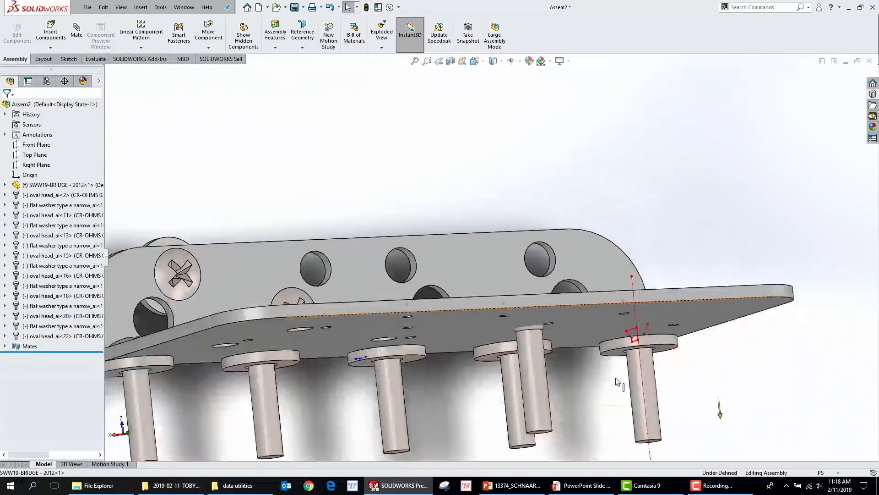
{"action": "scroll", "coordinate": [595, 370], "scroll_direction": "down", "scroll_amount": 5}
{"action": "left_click", "coordinate": [496, 340]}
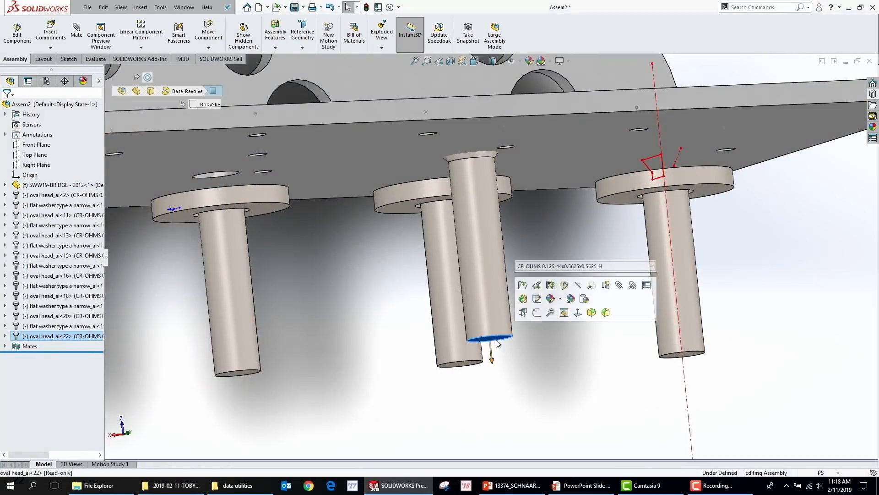
{"action": "left_click", "coordinate": [554, 158], "text": "ctrl"}
{"action": "left_click", "coordinate": [583, 149]}
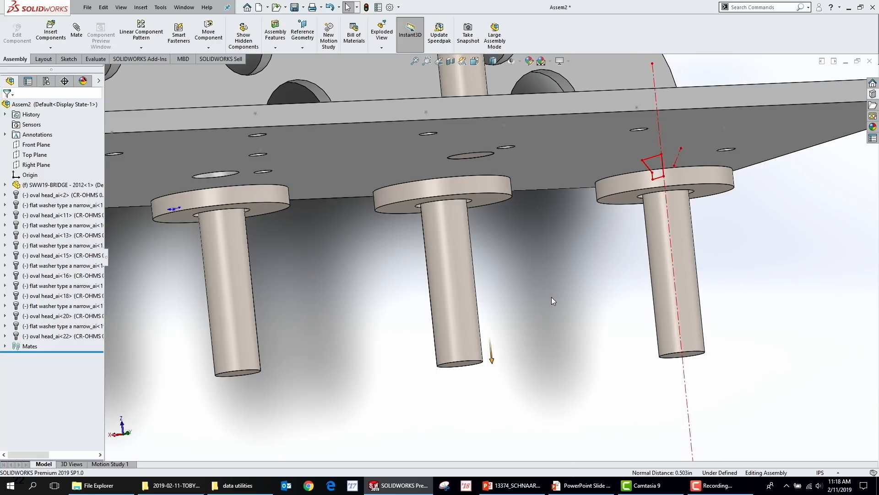
{"action": "scroll", "coordinate": [442, 275], "scroll_direction": "up", "scroll_amount": 3}
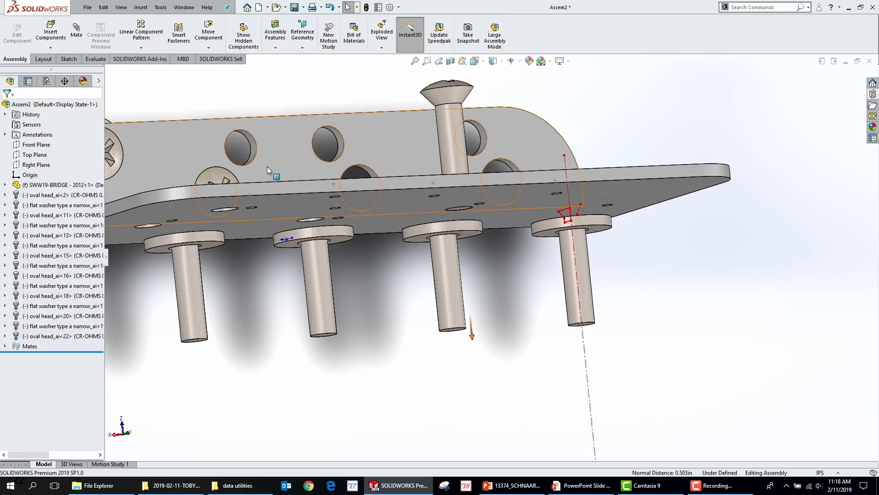
Step: Copy the screw standing in the plate hole into the empty space beyond the plate, and tilt and reposition the copy
{"action": "middle_click_drag", "start_coordinate": [491, 239], "coordinate": [504, 224]}
{"action": "left_click_drag", "start_coordinate": [454, 123], "coordinate": [809, 213], "text": "ctrl"}
{"action": "left_click", "coordinate": [725, 326]}
{"action": "middle_click_drag", "start_coordinate": [724, 324], "coordinate": [711, 341]}
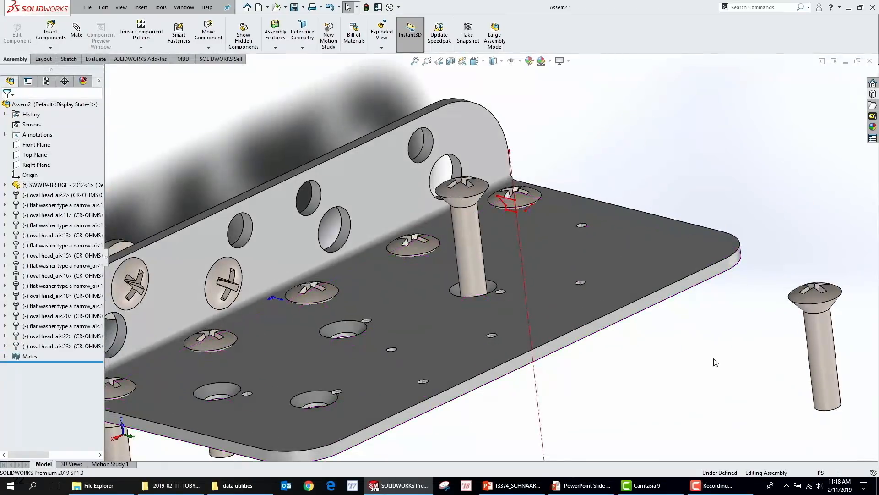
{"action": "right_click_drag", "start_coordinate": [823, 367], "coordinate": [786, 379]}
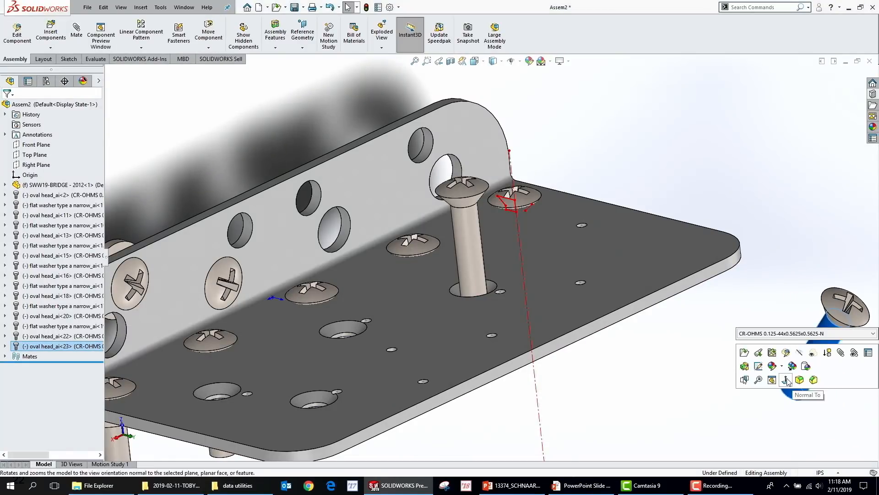
{"action": "left_click", "coordinate": [779, 264]}
{"action": "left_click_drag", "start_coordinate": [823, 348], "coordinate": [741, 142]}
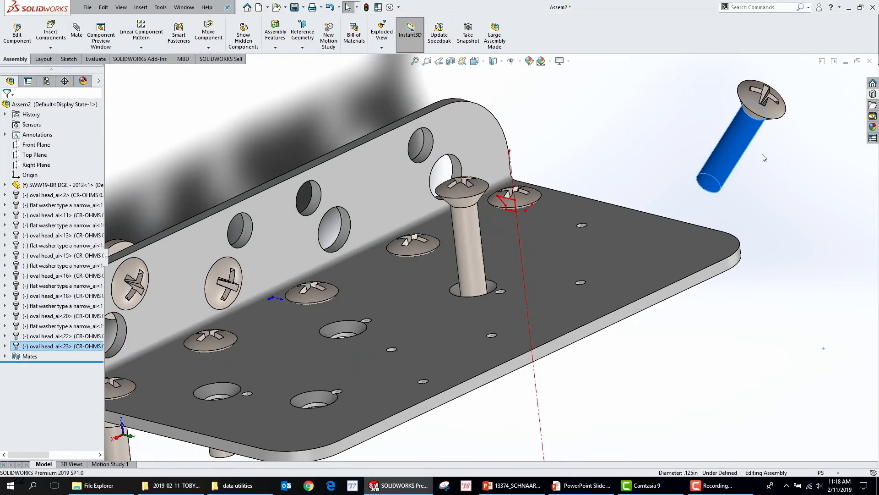
Step: Mate the copied screw's shank concentric to the flange's upper hole nearest the rounded end
{"action": "left_click", "coordinate": [719, 165]}
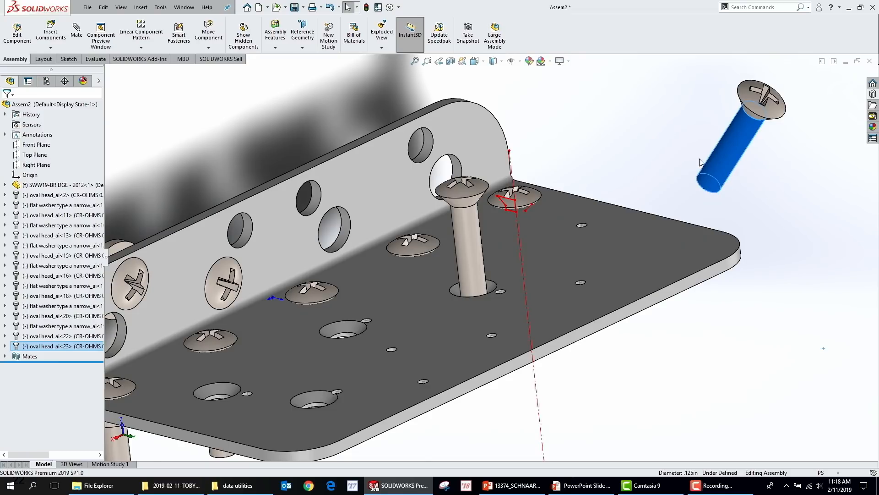
{"action": "left_click", "coordinate": [414, 146], "text": "ctrl"}
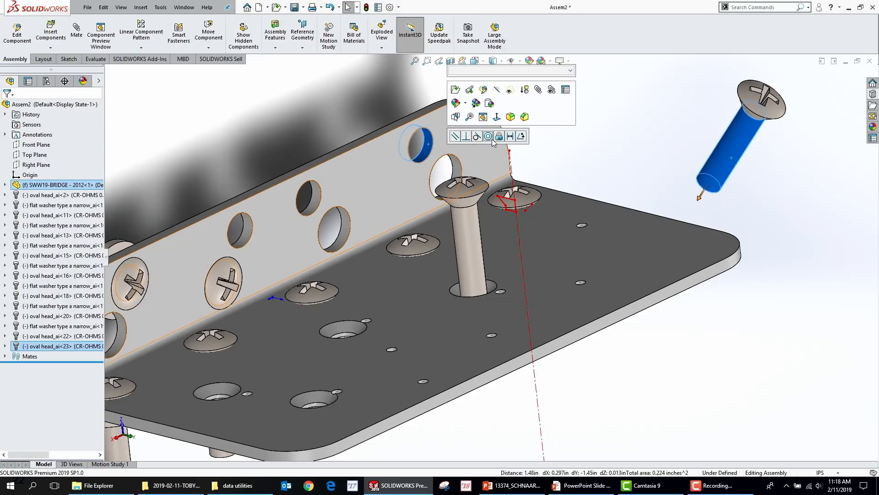
{"action": "left_click", "coordinate": [488, 136]}
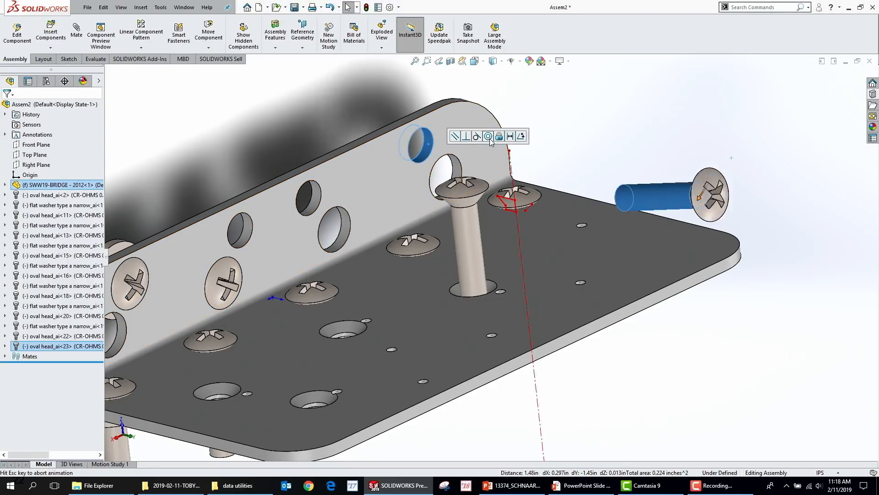
Step: Expand the Mates folder and examine the Lock Rotation option available for the newest concentric mate, making no change
{"action": "left_click", "coordinate": [5, 356]}
{"action": "right_click", "coordinate": [42, 438]}
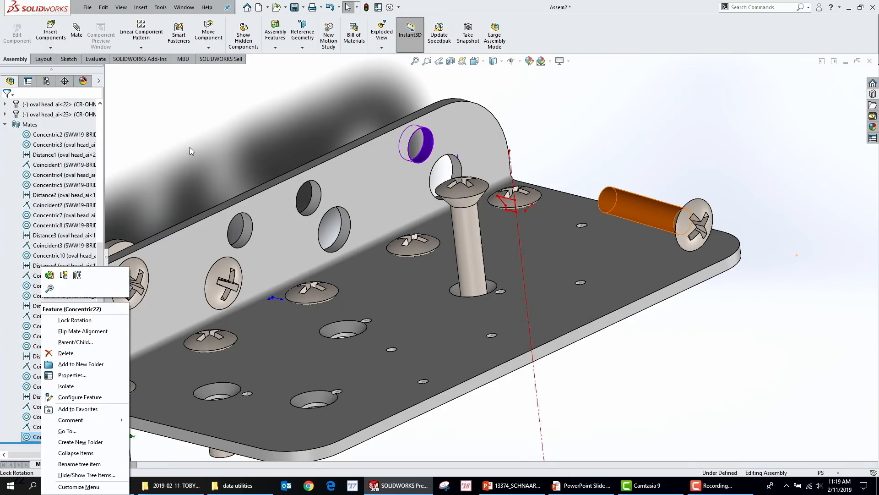
{"action": "left_click", "coordinate": [154, 158]}
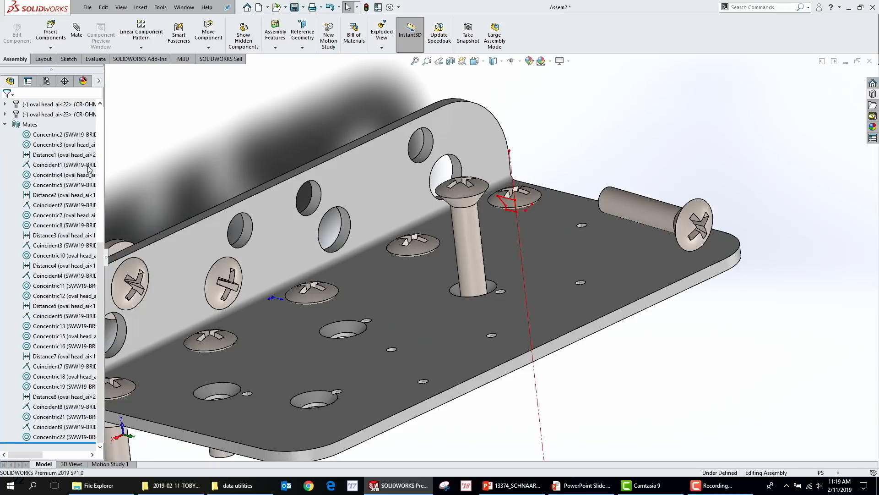
{"action": "right_click", "coordinate": [65, 176]}
{"action": "left_click", "coordinate": [234, 139]}
Step: Copy the screw and washer at the plate's corner together and paste the pair into the assembly
{"action": "scroll", "coordinate": [472, 255], "scroll_direction": "up", "scroll_amount": 3}
{"action": "mouse_move", "coordinate": [296, 299]}
{"action": "middle_mouse_down"}
{"action": "mouse_move", "coordinate": [342, 295]}
{"action": "mouse_move", "coordinate": [349, 306]}
{"action": "mouse_move", "coordinate": [306, 300]}
{"action": "middle_mouse_up"}
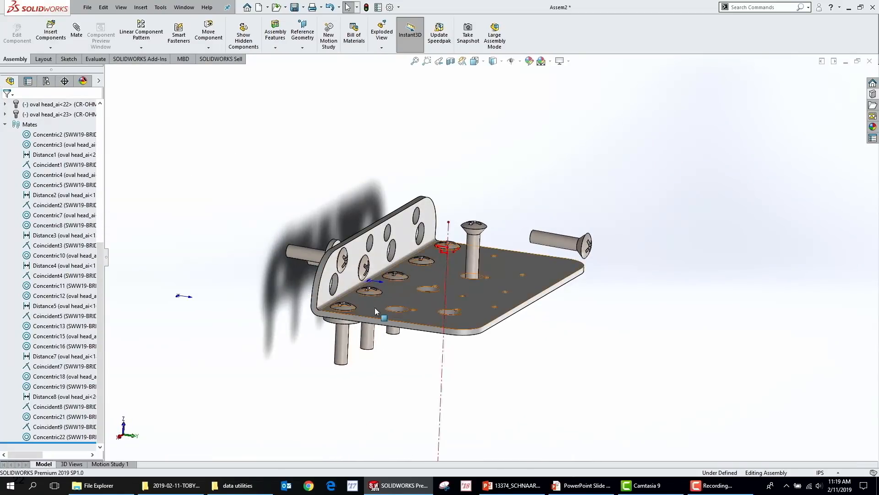
{"action": "scroll", "coordinate": [312, 306], "scroll_direction": "down", "scroll_amount": 2}
{"action": "left_click_drag", "start_coordinate": [291, 261], "coordinate": [391, 408]}
{"action": "left_click_drag", "start_coordinate": [295, 245], "coordinate": [412, 420]}
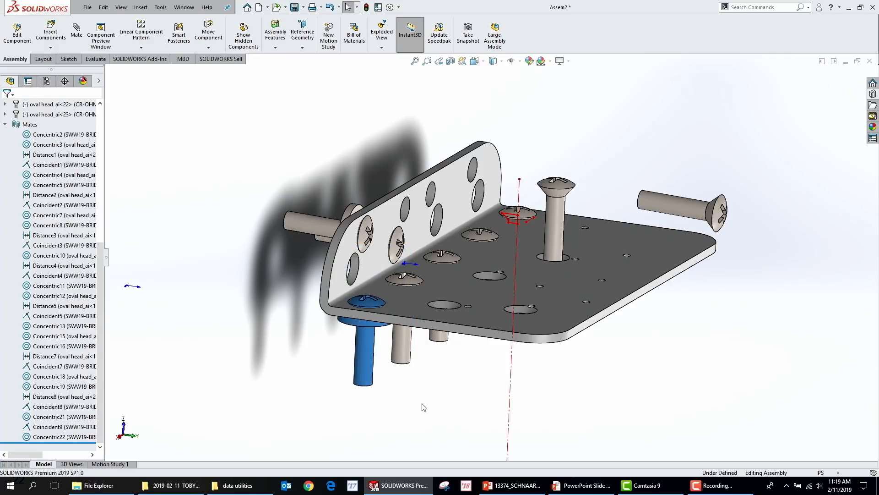
{"action": "key", "text": "ctrl+c"}
{"action": "key", "text": "ctrl+v"}
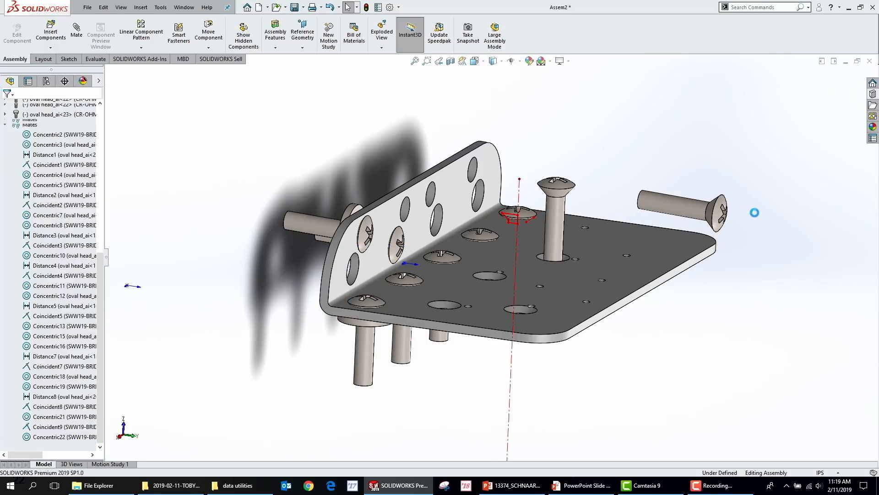
Step: Move the pasted washer together with its concentric screw within the empty space, and clear the selection
{"action": "scroll", "coordinate": [729, 243], "scroll_direction": "up", "scroll_amount": 3}
{"action": "scroll", "coordinate": [754, 257], "scroll_direction": "down", "scroll_amount": 4}
{"action": "left_click_drag", "start_coordinate": [633, 251], "coordinate": [578, 286]}
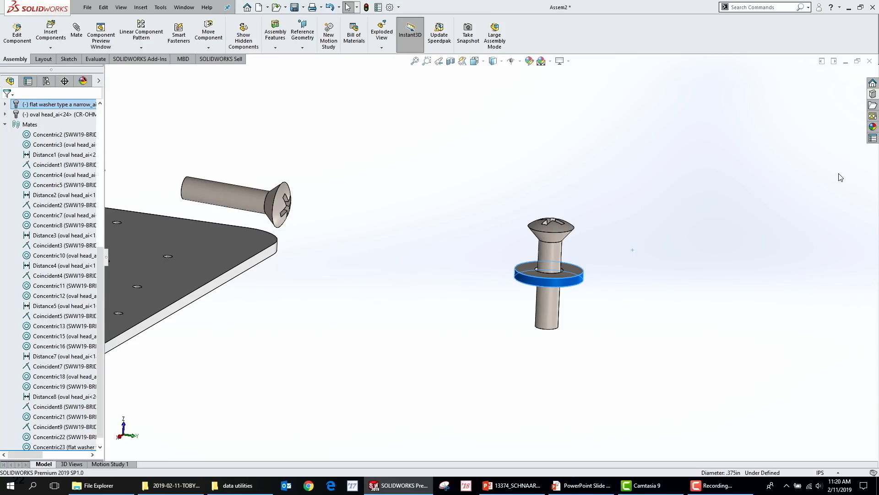
{"action": "scroll", "coordinate": [687, 165], "scroll_direction": "up", "scroll_amount": 4}
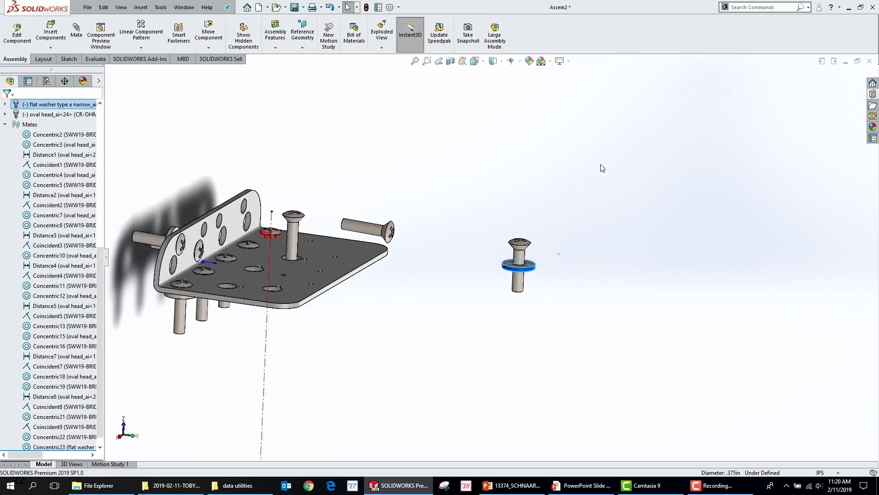
{"action": "scroll", "coordinate": [496, 200], "scroll_direction": "down", "scroll_amount": 1}
{"action": "key", "text": "Escape"}
Step: Copy the loose pair's screw to the empty space above the pair
{"action": "middle_click_drag", "start_coordinate": [330, 232], "coordinate": [316, 247]}
{"action": "scroll", "coordinate": [330, 229], "scroll_direction": "down", "scroll_amount": 1}
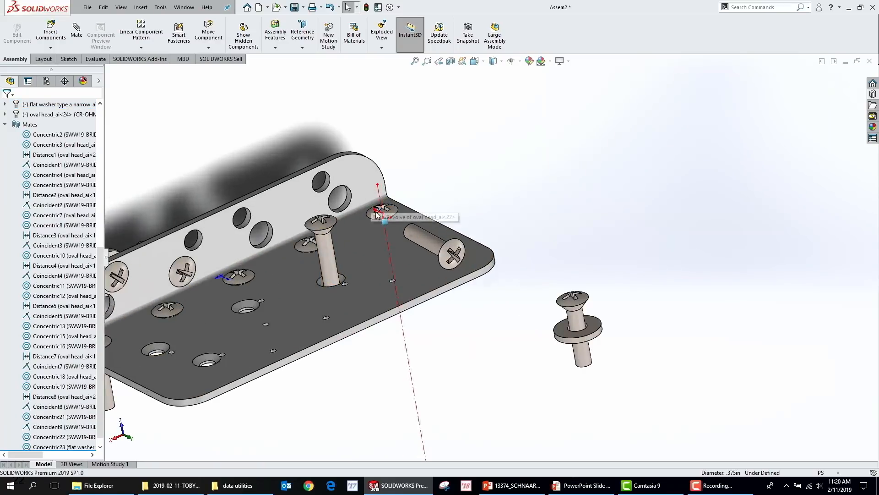
{"action": "left_click_drag", "start_coordinate": [579, 328], "coordinate": [616, 249], "text": "ctrl"}
{"action": "left_click", "coordinate": [633, 232]}
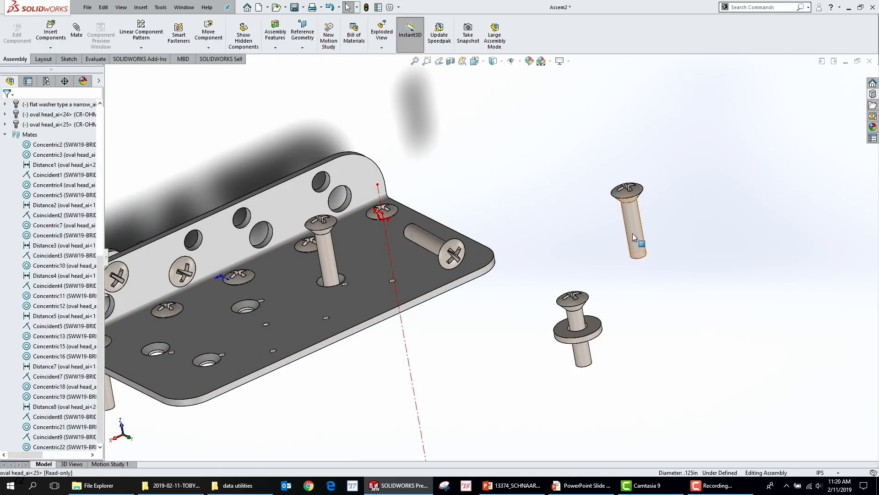
{"action": "left_click", "coordinate": [347, 207], "text": "ctrl"}
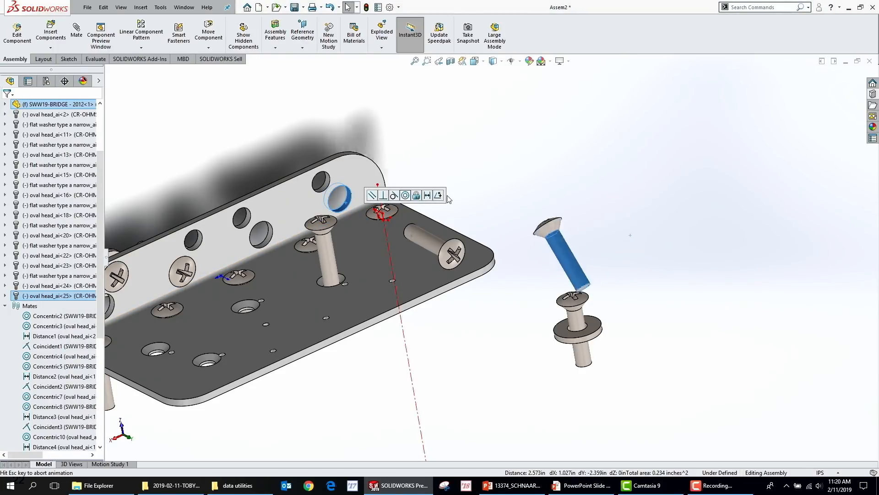
{"action": "left_click", "coordinate": [523, 183]}
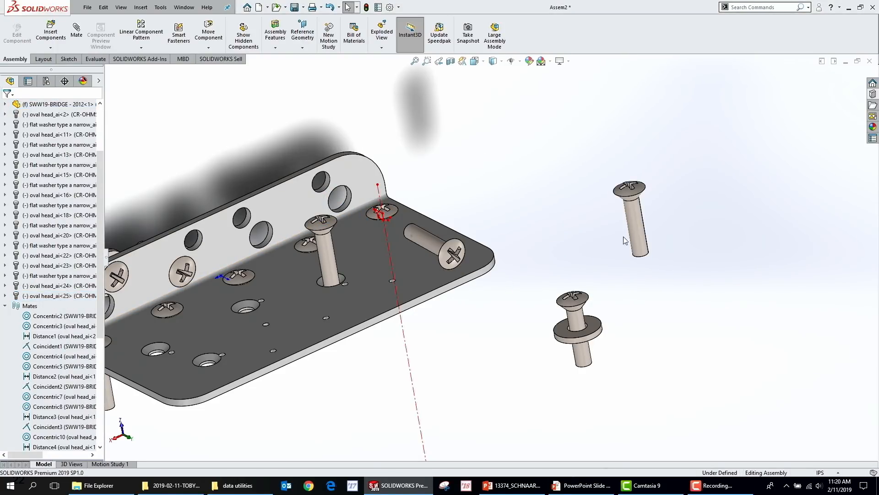
Step: SmartMate the copied screw's shank concentric into the larger flange hole nearest the rounded end, leaving rotation unlocked
{"action": "left_click_drag", "start_coordinate": [639, 241], "coordinate": [595, 202]}
{"action": "left_click_drag", "start_coordinate": [638, 219], "coordinate": [348, 198]}
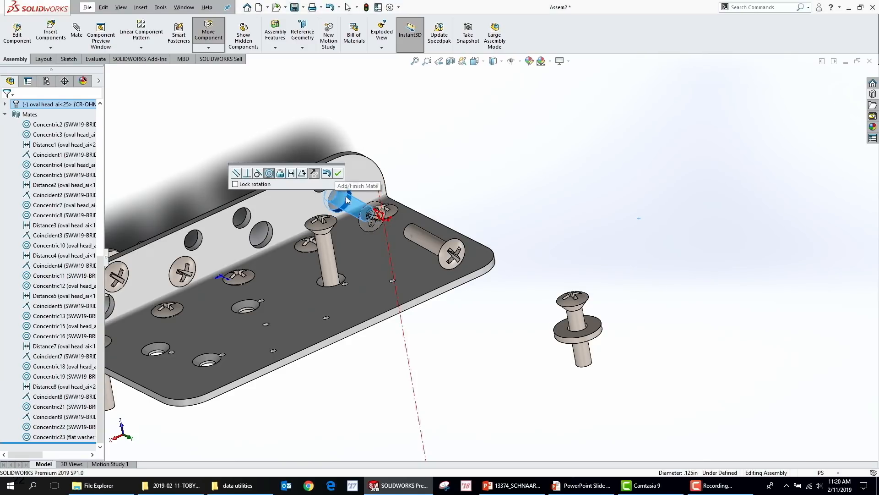
{"action": "left_click", "coordinate": [338, 173]}
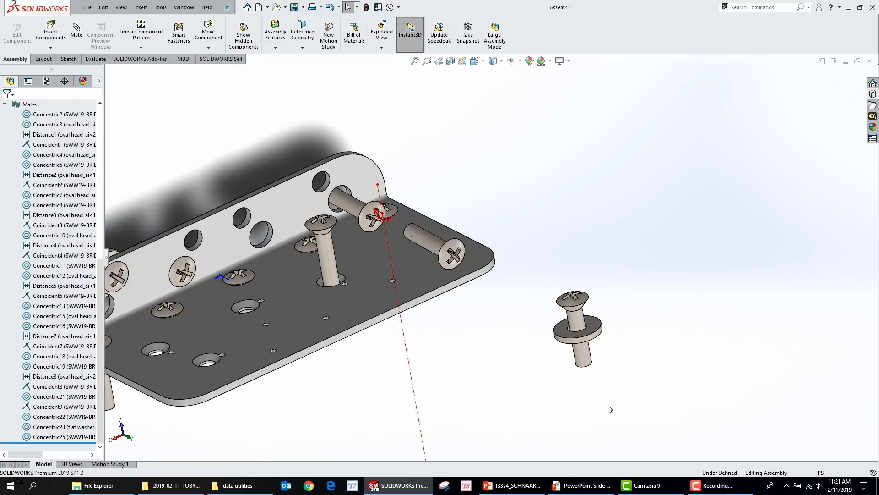
Step: Create two more copies of the loose pair's screw in the empty space around it
{"action": "left_click_drag", "start_coordinate": [588, 351], "coordinate": [745, 358], "text": "ctrl"}
{"action": "left_click_drag", "start_coordinate": [591, 350], "coordinate": [638, 278], "text": "ctrl"}
{"action": "scroll", "coordinate": [641, 278], "scroll_direction": "down", "scroll_amount": 8}
{"action": "scroll", "coordinate": [659, 275], "scroll_direction": "up", "scroll_amount": 8}
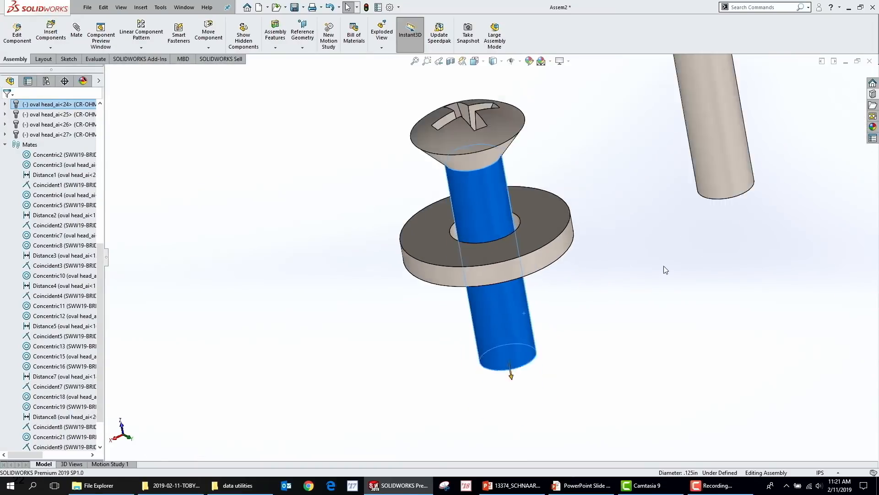
{"action": "left_click", "coordinate": [627, 162]}
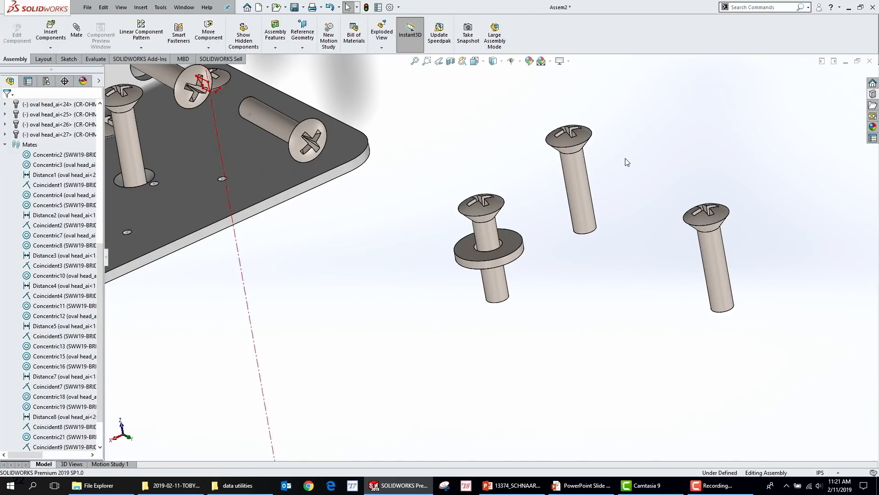
Step: Try to copy the loose screw-and-washer pair and the two loose screws together, choosing to delete their external relations
{"action": "left_click_drag", "start_coordinate": [413, 92], "coordinate": [798, 365]}
{"action": "left_click_drag", "start_coordinate": [726, 293], "coordinate": [806, 144], "text": "ctrl"}
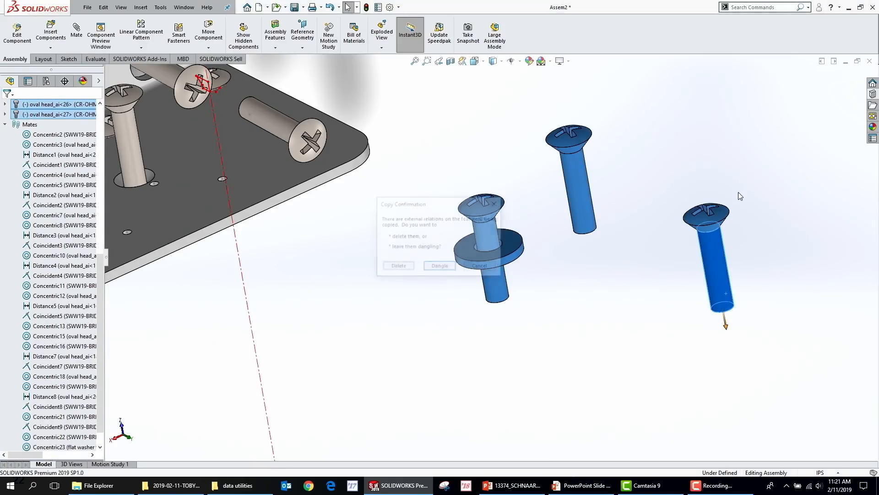
{"action": "left_click", "coordinate": [397, 267]}
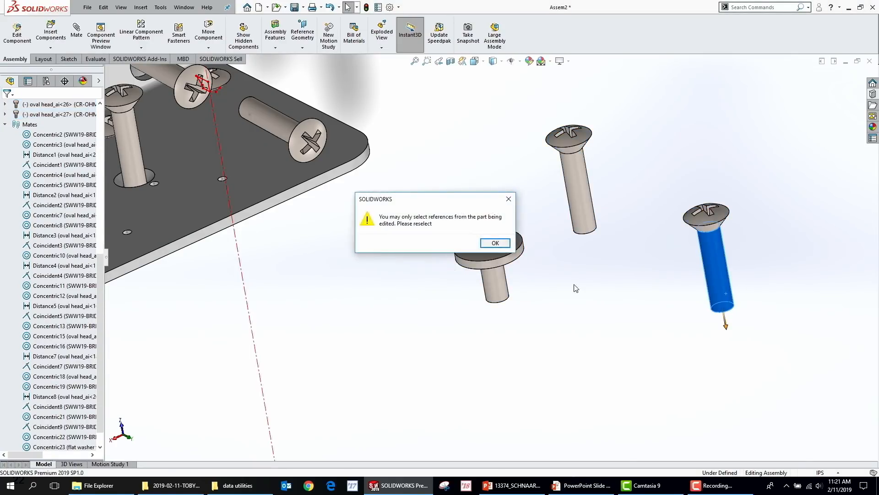
{"action": "left_click", "coordinate": [497, 242]}
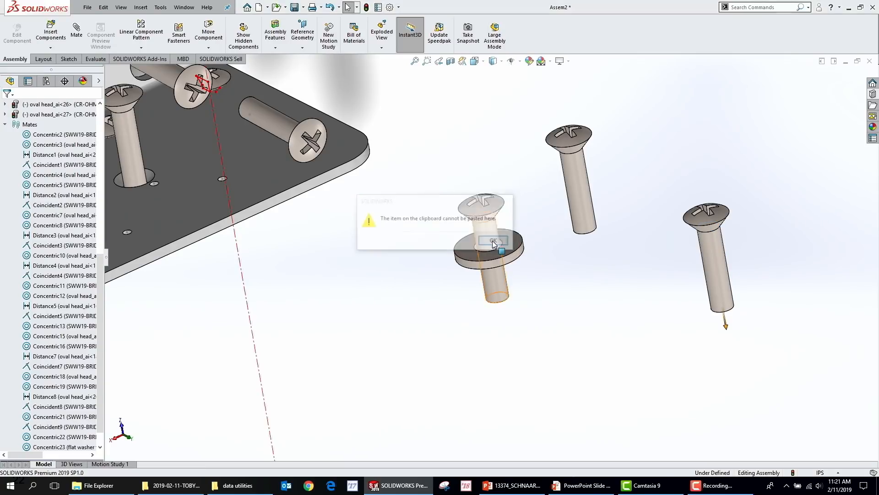
{"action": "left_click", "coordinate": [598, 328]}
{"action": "scroll", "coordinate": [630, 190], "scroll_direction": "up", "scroll_amount": 5}
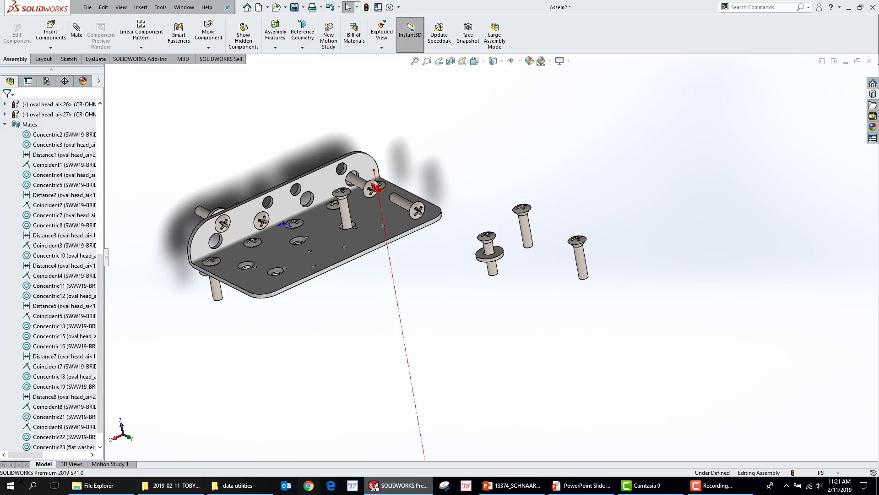
Step: Switch to the PowerPoint slide show, advance to the slide "16 – CTRL+TAB", and return to SOLIDWORKS
{"action": "left_click", "coordinate": [563, 482]}
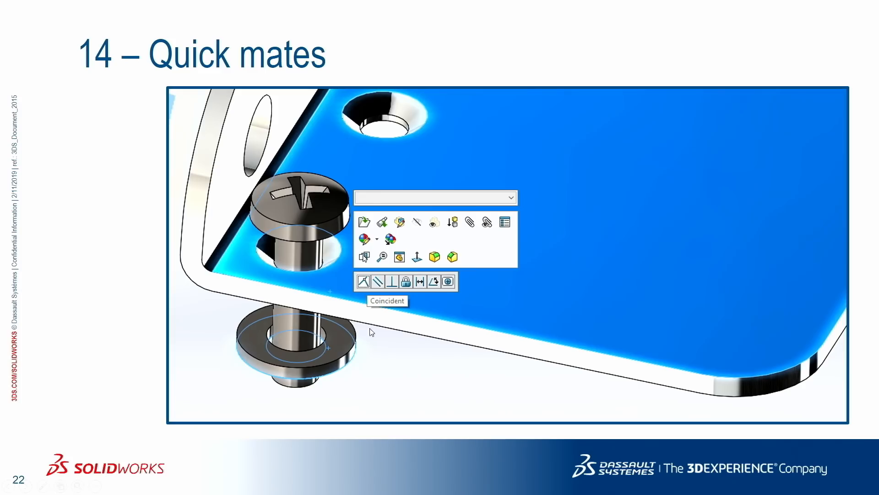
{"action": "left_click", "coordinate": [98, 188]}
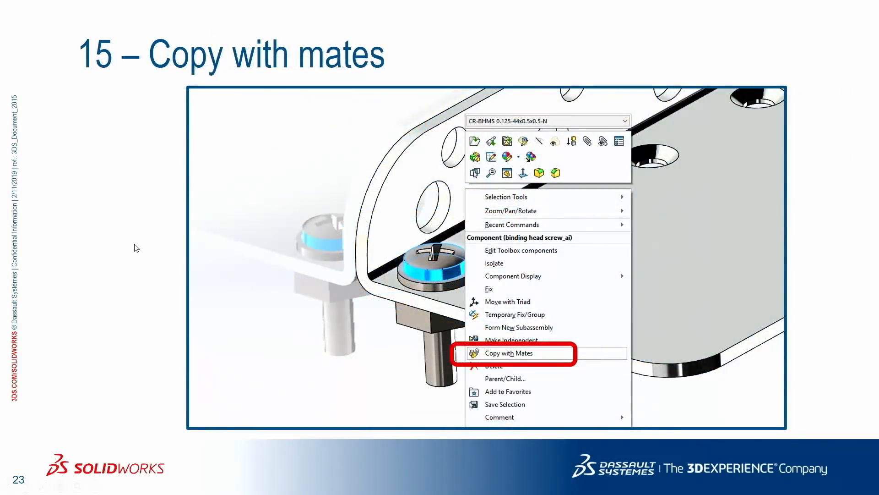
{"action": "left_click", "coordinate": [136, 249]}
{"action": "key", "text": "Left"}
{"action": "key", "text": "Left"}
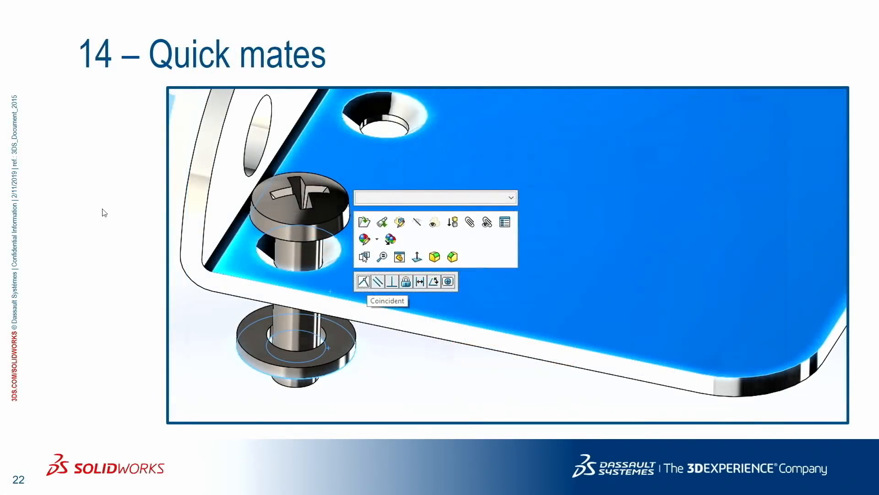
{"action": "left_click", "coordinate": [94, 205]}
{"action": "left_click", "coordinate": [135, 248]}
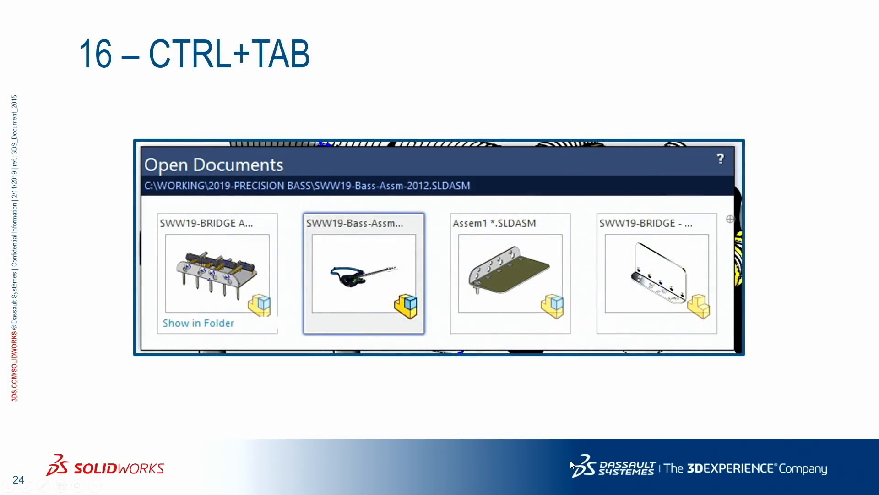
{"action": "key", "text": "super"}
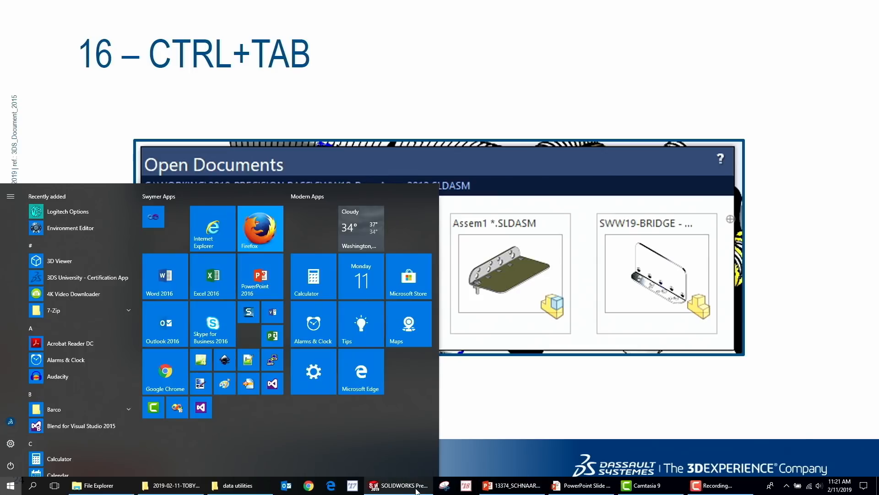
{"action": "left_click", "coordinate": [397, 485]}
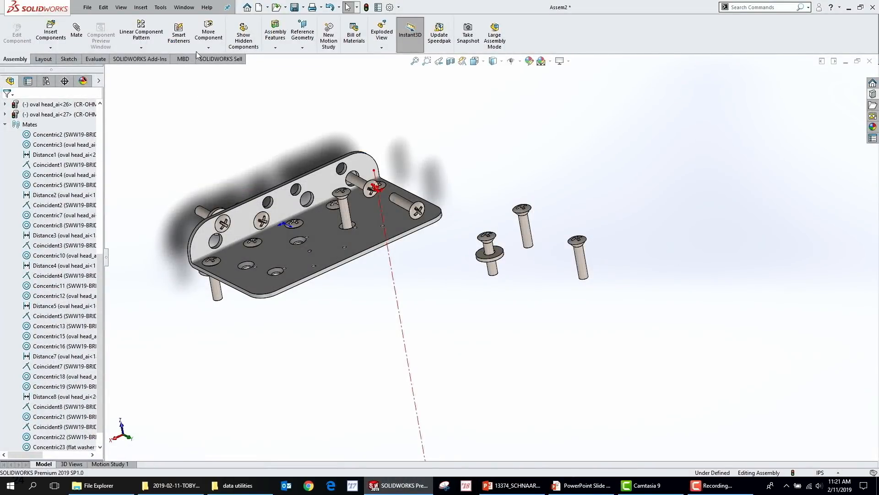
Step: Examine the list of open documents without activating another one
{"action": "left_click", "coordinate": [182, 5]}
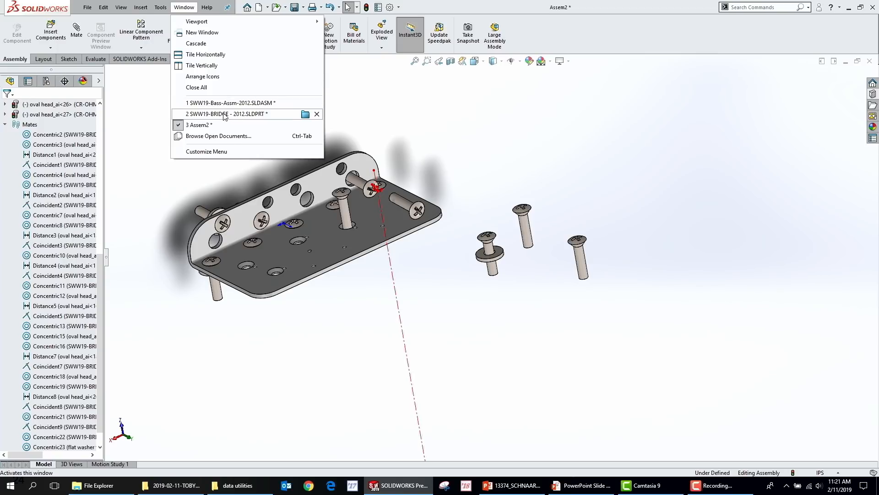
{"action": "mouse_move", "coordinate": [226, 108]}
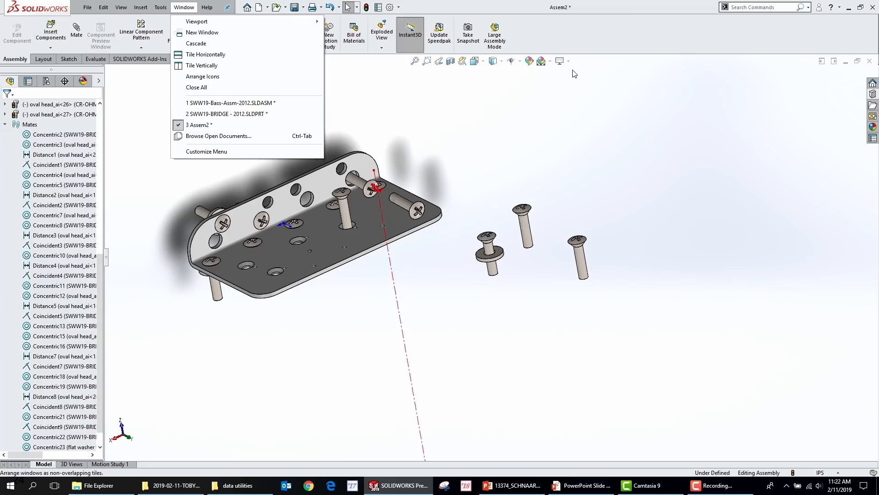
{"action": "left_click", "coordinate": [570, 143]}
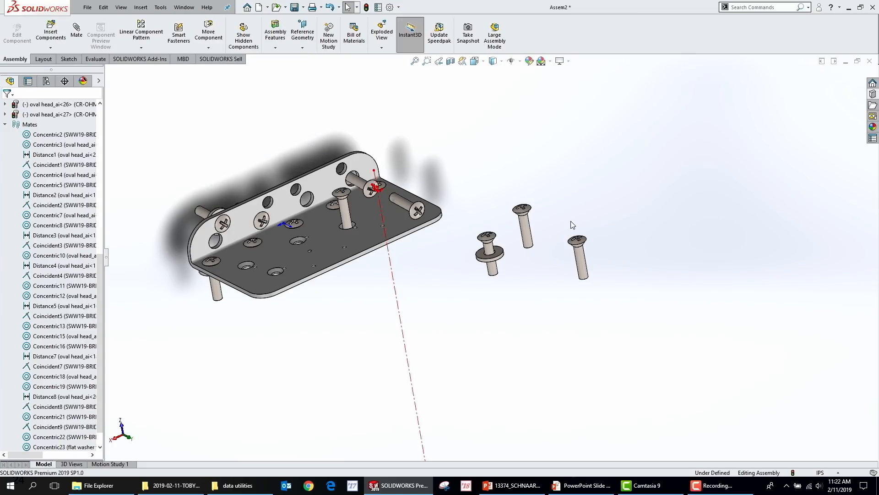
Step: Cycle through the previews of the open documents and activate the SWW19-BRIDGE - 2012 part
{"action": "key", "text": "ctrl+Tab"}
{"action": "key", "text": "ctrl+Tab"}
{"action": "key", "text": "ctrl+Tab"}
{"action": "key", "text": "ctrl+Tab"}
{"action": "key", "text": "ctrl+Tab"}
{"action": "key", "text": "ctrl+Tab"}
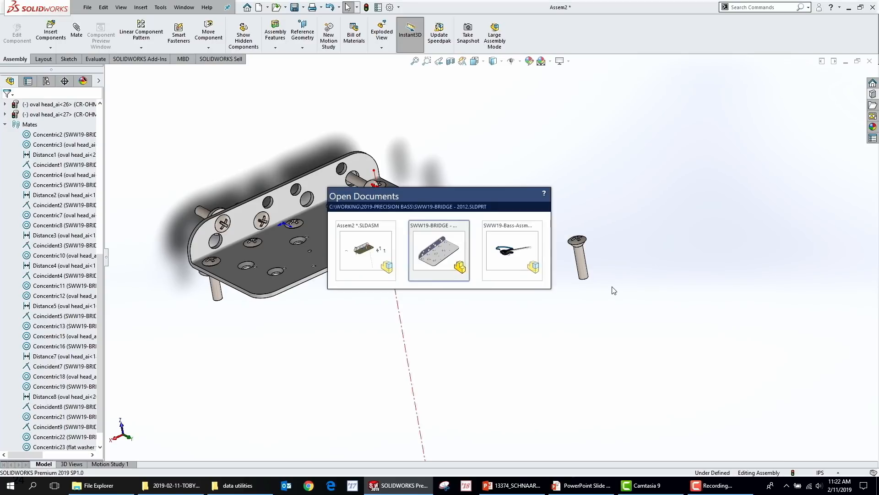
{"action": "key", "text": "ctrl+Tab"}
{"action": "key", "text": "ctrl+Tab"}
{"action": "key", "text": "ctrl+Tab"}
{"action": "key", "text": "ctrl+Tab"}
{"action": "key", "text": "ctrl+Tab"}
{"action": "key", "text": "ctrl+Tab"}
{"action": "key", "text": "ctrl+Tab"}
{"action": "key", "text": "ctrl+Tab"}
{"action": "key", "text": "ctrl+Tab"}
{"action": "key", "text": "ctrl+Tab"}
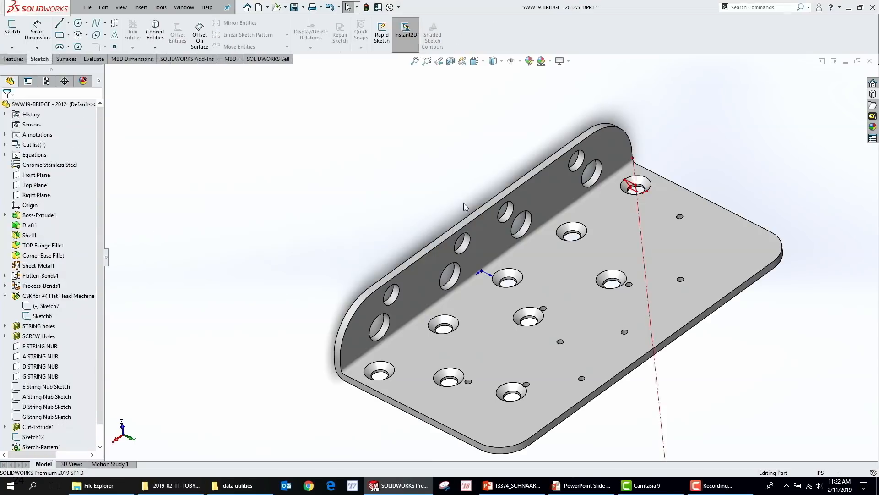
Step: Make a drawing from the bridge part on an A (ANSI) Landscape sheet and place one view in the sheet's upper half
{"action": "left_click", "coordinate": [87, 8]}
{"action": "left_click", "coordinate": [112, 81]}
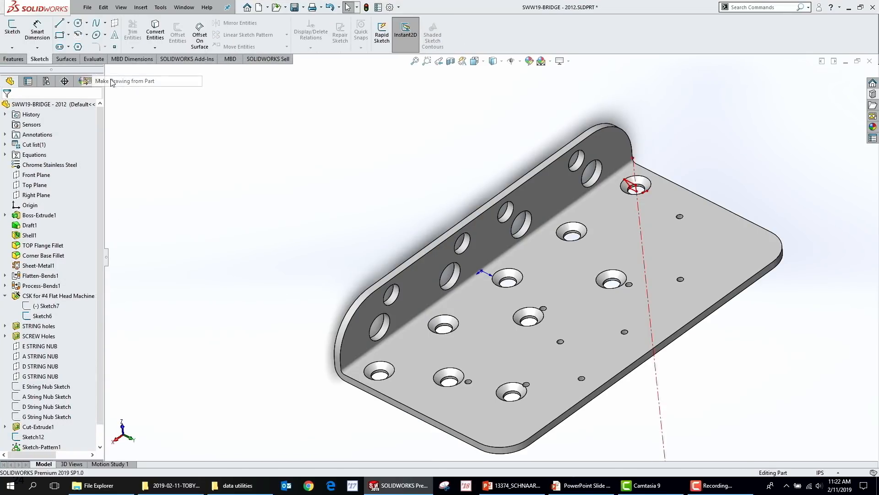
{"action": "double_click", "coordinate": [187, 172]}
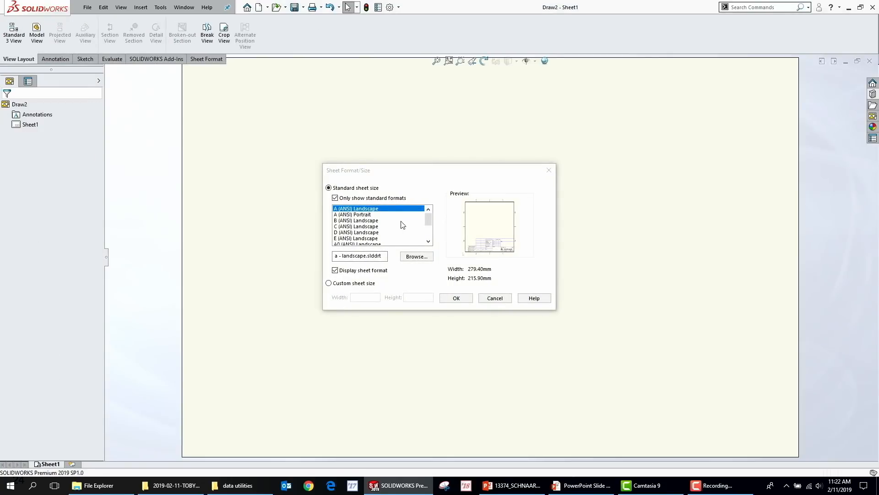
{"action": "left_click", "coordinate": [453, 299]}
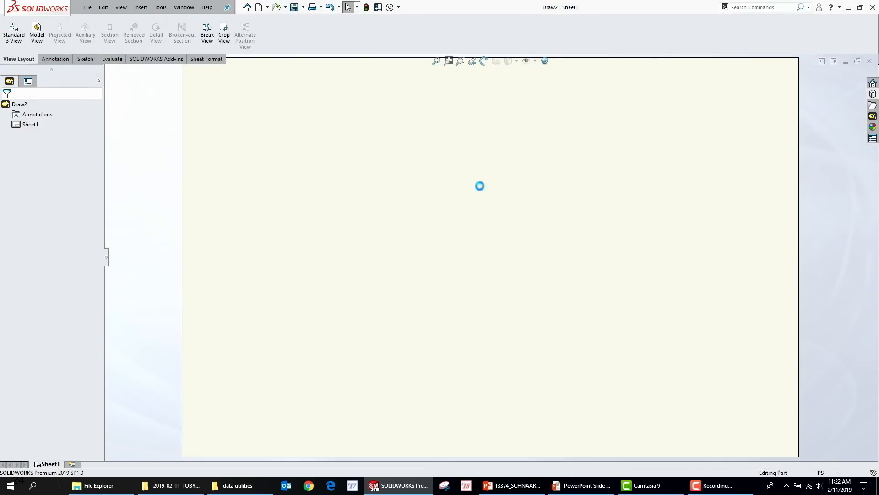
{"action": "left_click_drag", "start_coordinate": [750, 319], "coordinate": [409, 190]}
{"action": "key", "text": "Escape"}
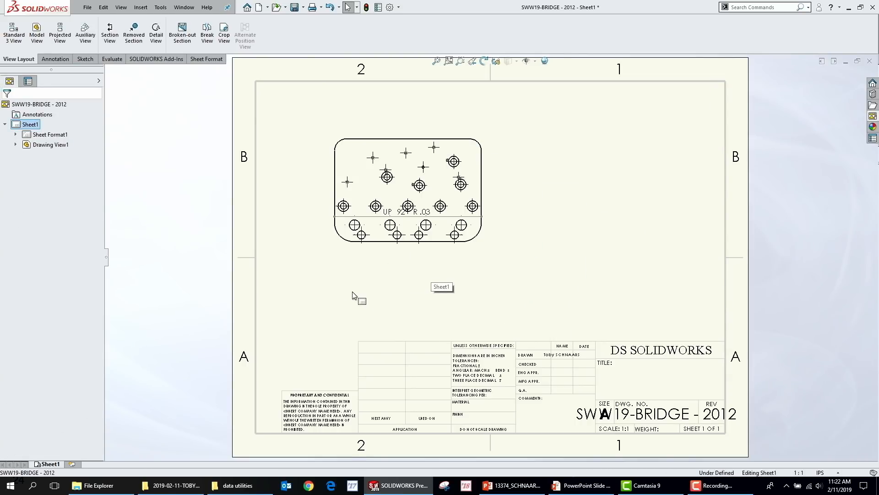
Step: Switch from the new drawing to the bridge part and back to the drawing
{"action": "key", "text": "ctrl+Tab"}
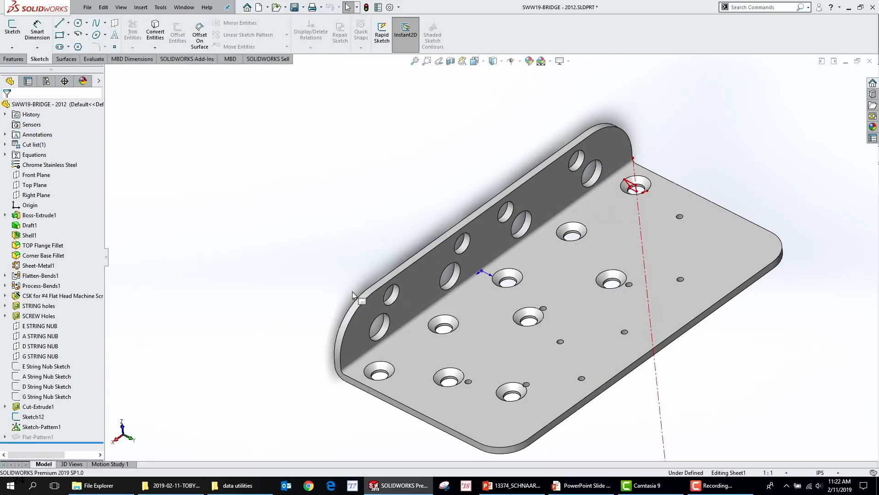
{"action": "key", "text": "ctrl+Tab"}
{"action": "key", "text": "ctrl+Tab"}
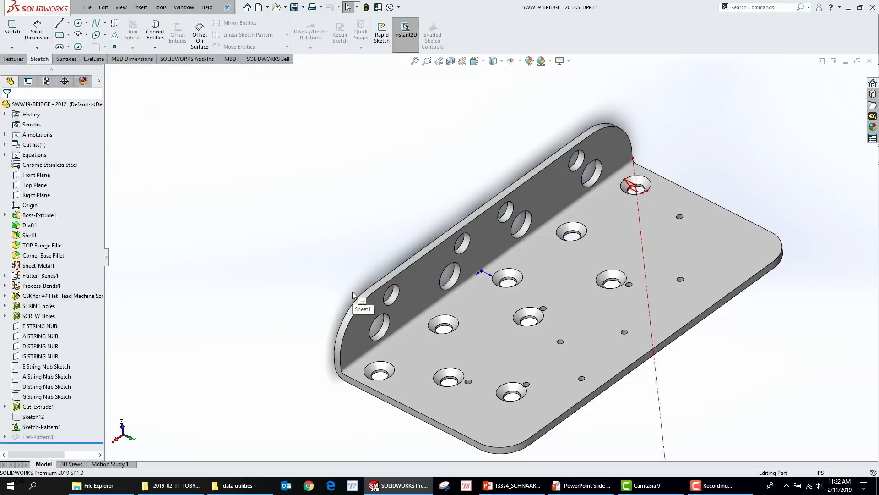
{"action": "key", "text": "ctrl+Tab"}
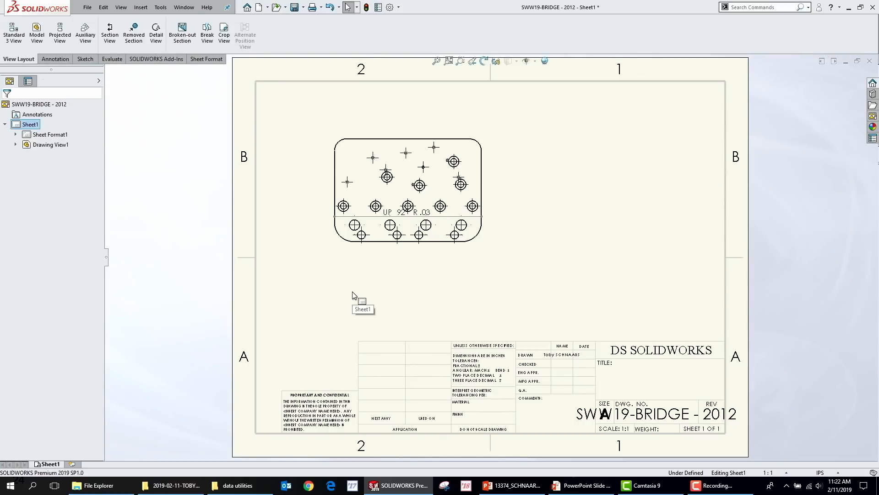
Step: Cycle through the open document previews and activate the SWW19-Bass-Assm-2012 assembly
{"action": "key", "text": "ctrl+Tab"}
{"action": "key", "text": "ctrl+Tab"}
{"action": "key", "text": "ctrl+Tab"}
{"action": "key", "text": "ctrl+Tab"}
{"action": "key", "text": "ctrl+Tab"}
{"action": "key", "text": "ctrl+Tab"}
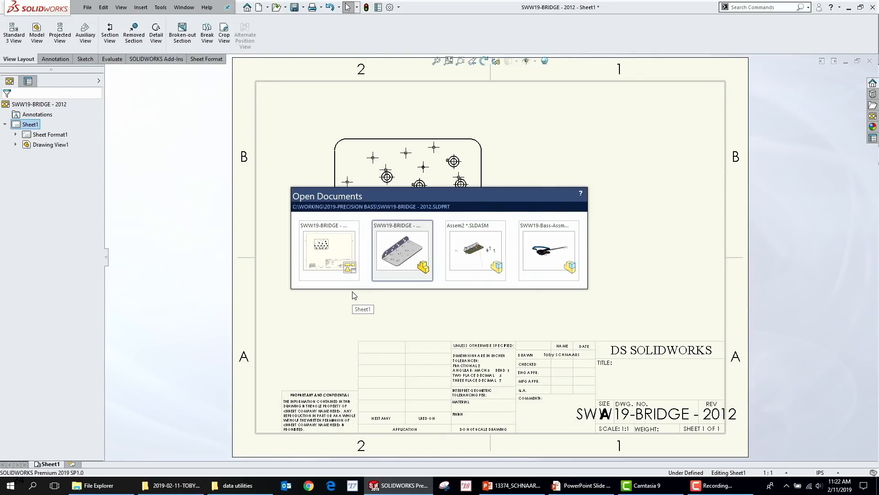
{"action": "key", "text": "ctrl+Tab"}
{"action": "key", "text": "ctrl+Tab"}
{"action": "key", "text": "ctrl+Tab"}
{"action": "key", "text": "ctrl+Tab"}
{"action": "key", "text": "ctrl+Tab"}
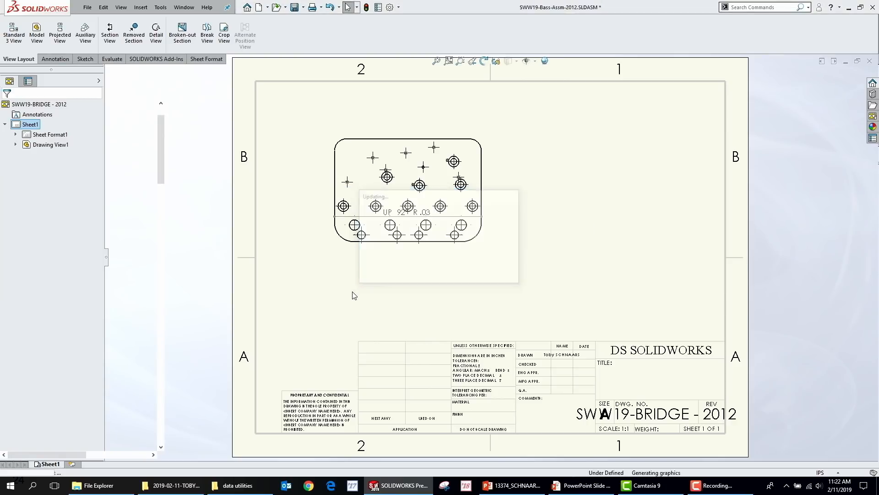
Step: Cycle through the open document previews from the bass assembly and activate the SWW19-BRIDGE - 2012 drawing
{"action": "key", "text": "ctrl+Tab"}
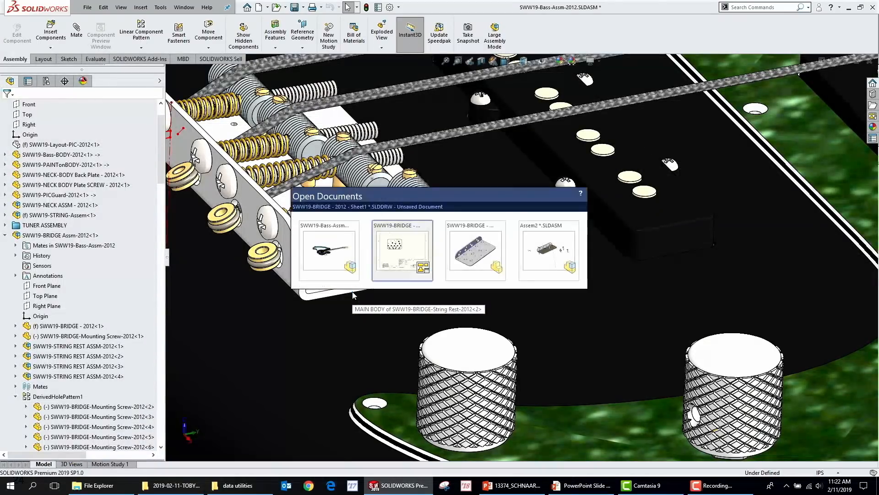
{"action": "key", "text": "ctrl+Tab"}
{"action": "key", "text": "ctrl+Tab"}
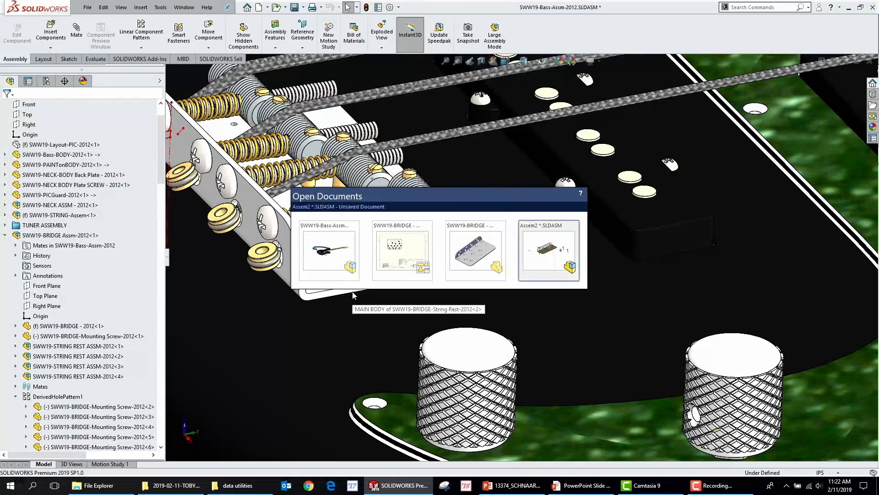
{"action": "key", "text": "ctrl+Tab"}
{"action": "key", "text": "ctrl+Tab"}
{"action": "key", "text": "ctrl+Tab"}
{"action": "key", "text": "ctrl+Tab"}
{"action": "key", "text": "ctrl+Tab"}
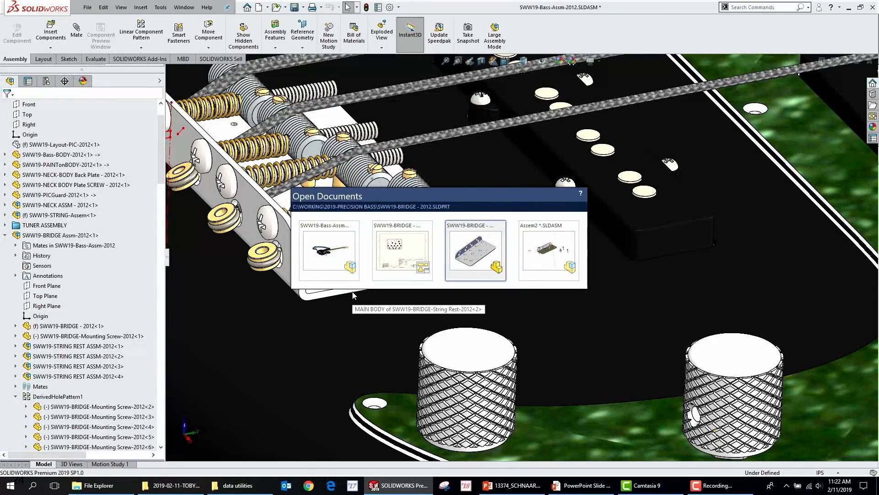
{"action": "key", "text": "ctrl+Tab"}
{"action": "key", "text": "ctrl+Tab"}
{"action": "key", "text": "ctrl+Tab"}
{"action": "key", "text": "ctrl+Tab"}
{"action": "key", "text": "ctrl+Tab"}
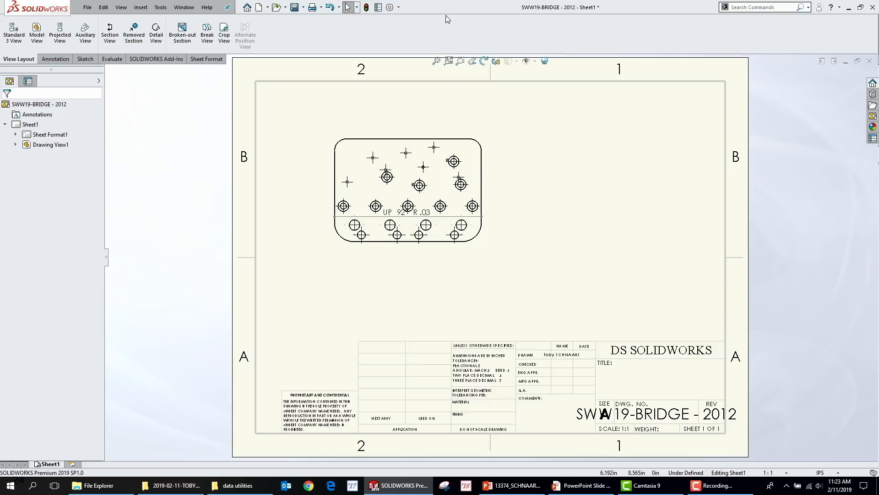
Step: Open the keyboard shortcut customization and search its commands for "sheet"
{"action": "left_click", "coordinate": [399, 8]}
{"action": "left_click", "coordinate": [413, 31]}
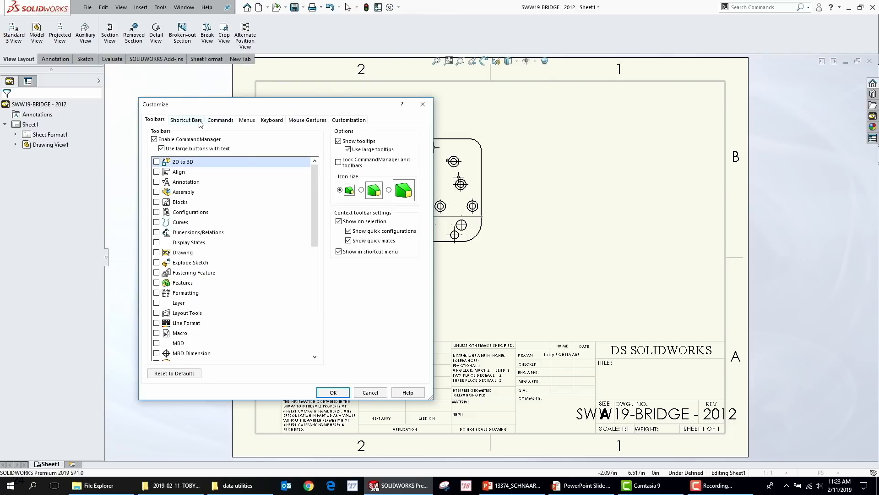
{"action": "left_click", "coordinate": [214, 120]}
{"action": "left_click", "coordinate": [272, 121]}
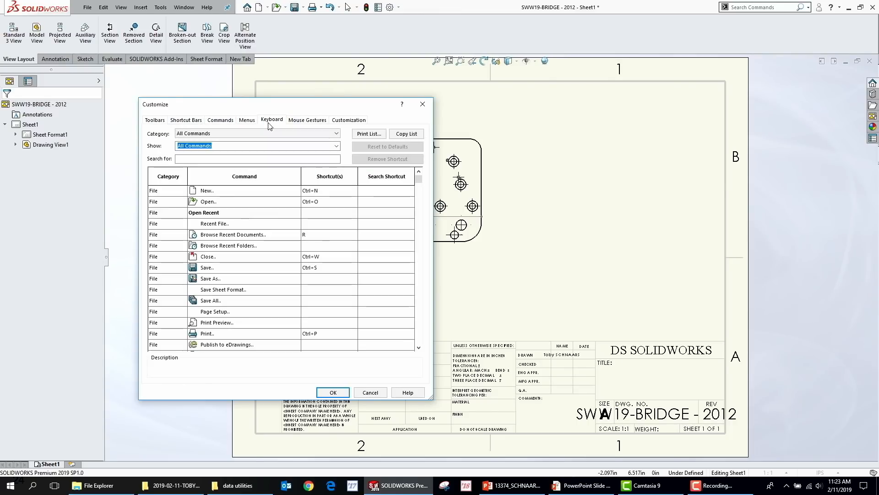
{"action": "left_click", "coordinate": [191, 158]}
{"action": "type", "text": "sheet"}
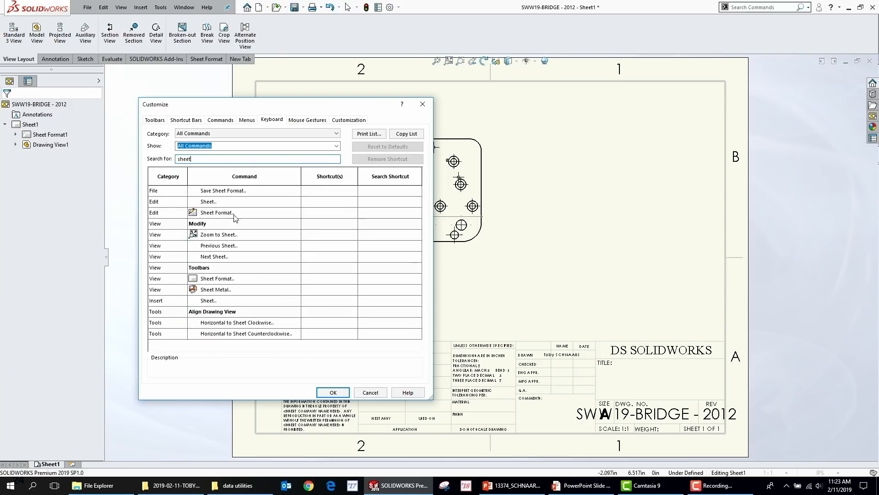
Step: Try assigning Page Up to the Previous Sheet command and Page Down to Next Sheet, and discard the customization
{"action": "left_click", "coordinate": [309, 246]}
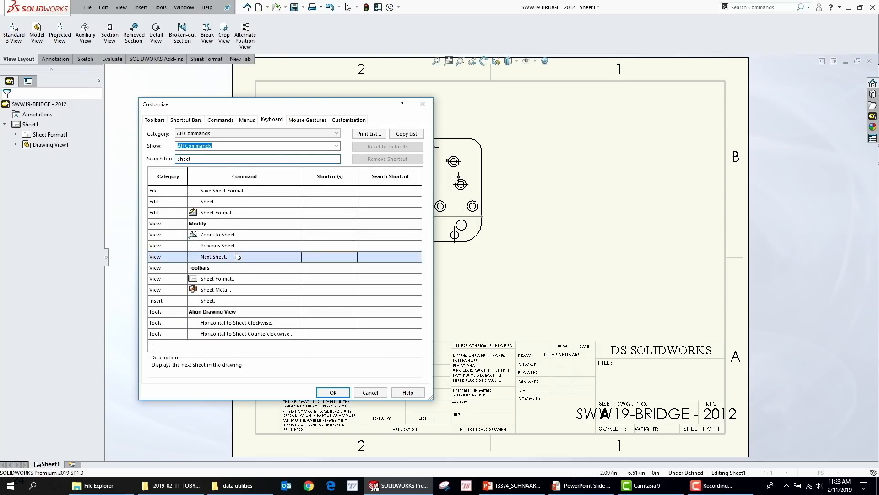
{"action": "key", "text": "Page_Up"}
{"action": "left_click", "coordinate": [313, 257]}
{"action": "key", "text": "Page_Down"}
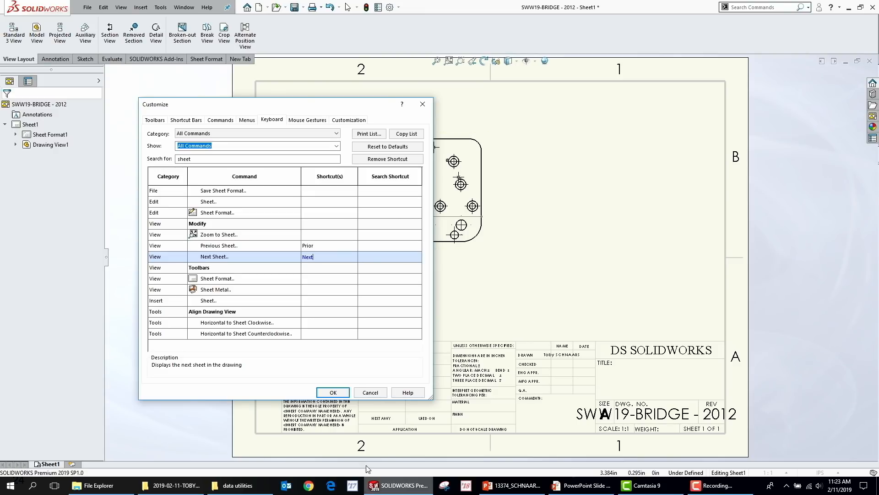
{"action": "left_click", "coordinate": [372, 392]}
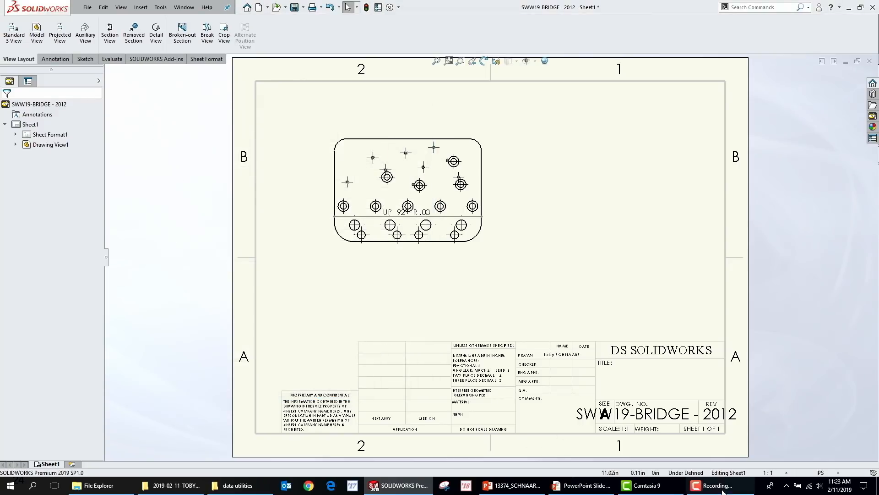
Step: Switch to the PowerPoint slide show and advance from "16 – CTRL+TAB" to the slide "17 – That's heavy"
{"action": "left_click", "coordinate": [572, 488]}
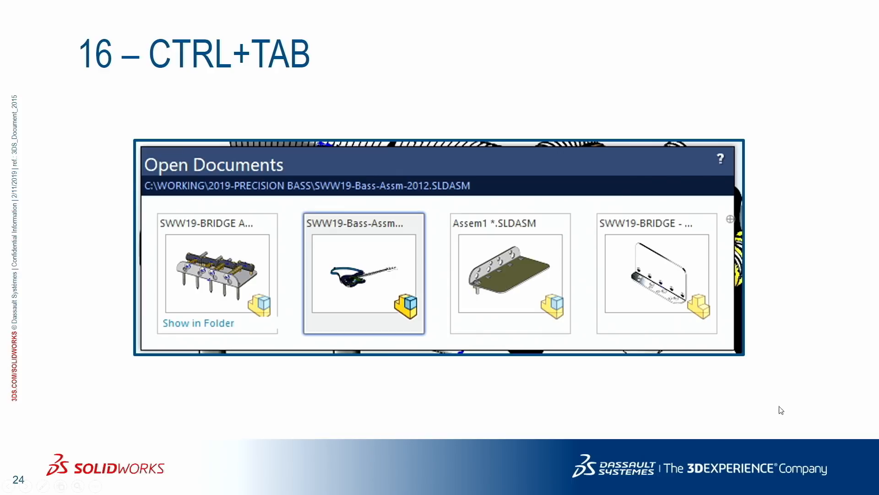
{"action": "left_click", "coordinate": [826, 228]}
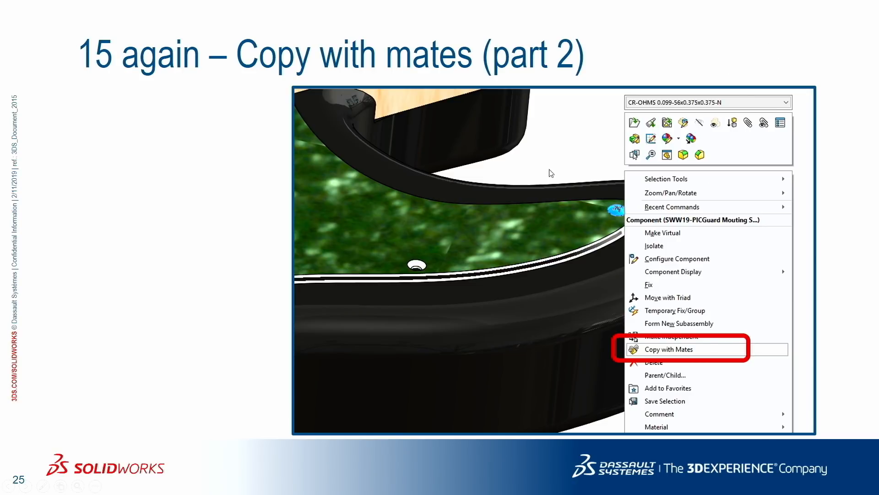
{"action": "key", "text": "Right"}
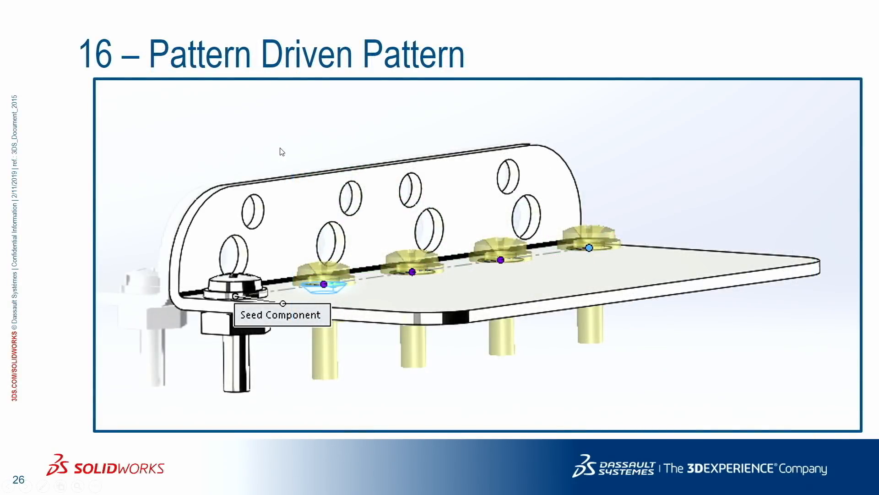
{"action": "key", "text": "Right"}
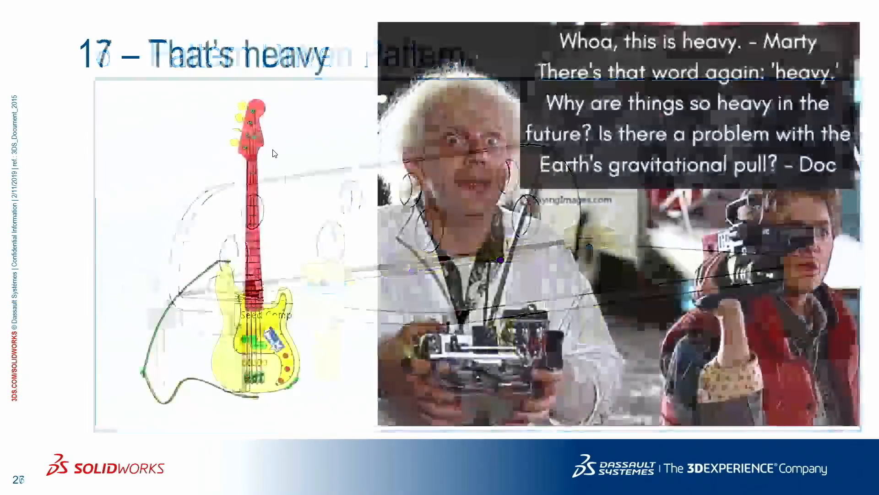
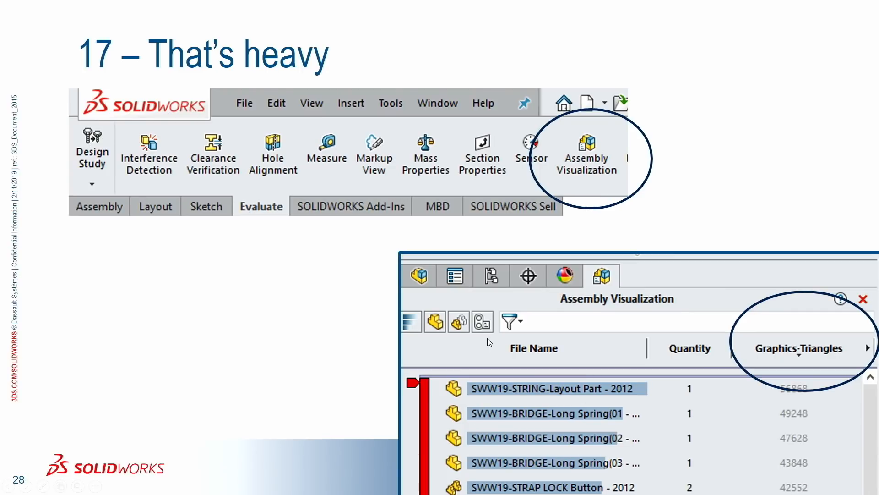
Step: Return to SOLIDWORKS, activate the SWW19-Bass-Assm-2012 assembly, fit the whole guitar in view and show the evaluation tools
{"action": "key", "text": "super"}
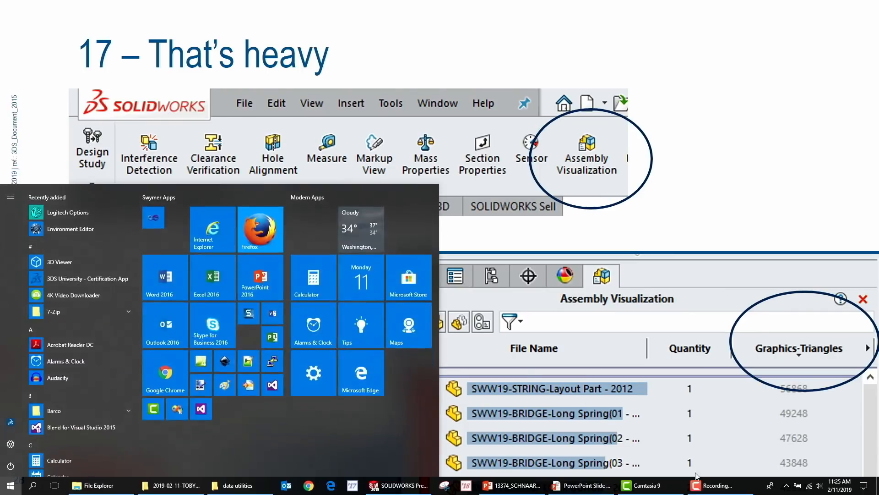
{"action": "left_click", "coordinate": [423, 487]}
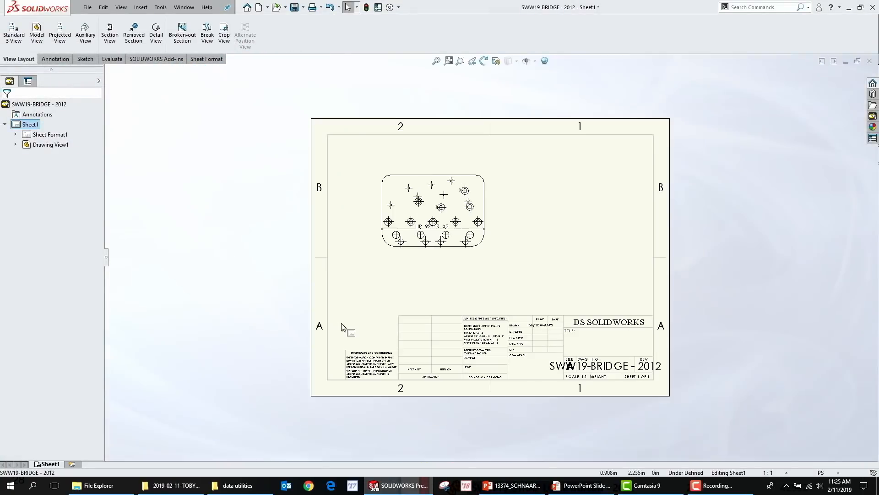
{"action": "key", "text": "ctrl+Tab"}
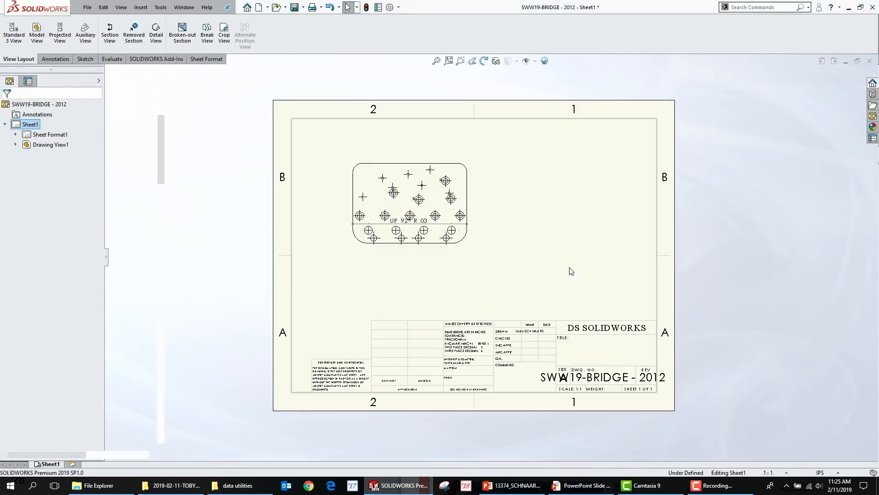
{"action": "scroll", "coordinate": [713, 223], "scroll_direction": "up", "scroll_amount": 6}
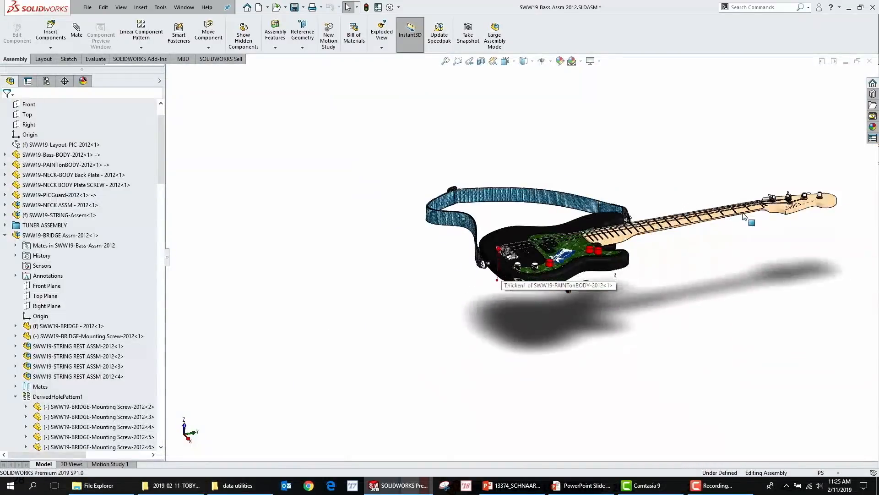
{"action": "key", "text": "f"}
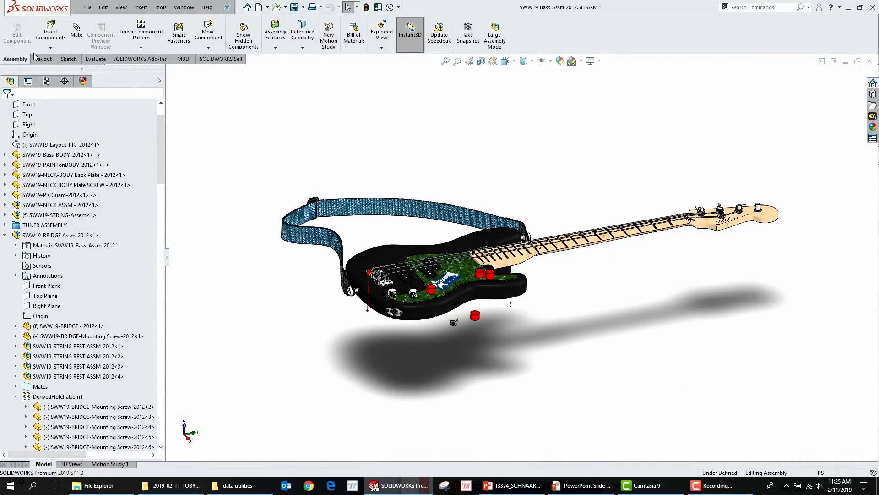
{"action": "left_click", "coordinate": [97, 59]}
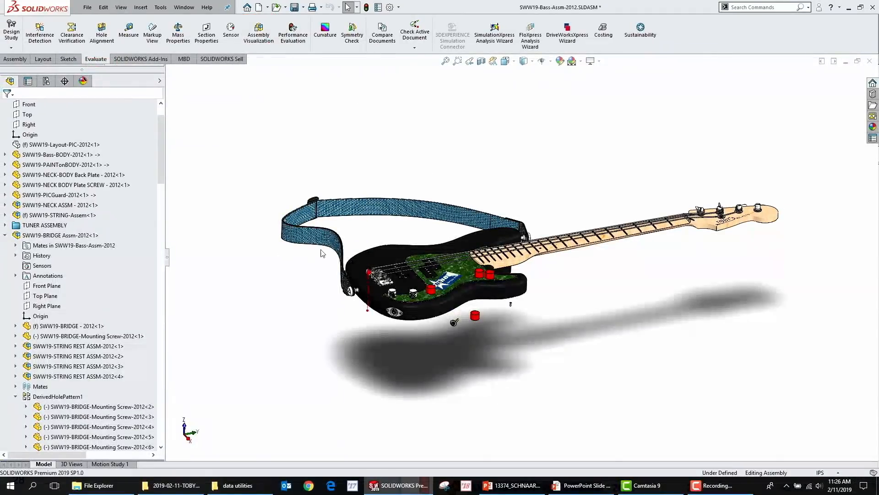
Step: Run Assembly Visualization on the bass guitar, switch the value column to Mass and sort the components from heaviest to lightest
{"action": "left_click", "coordinate": [259, 32]}
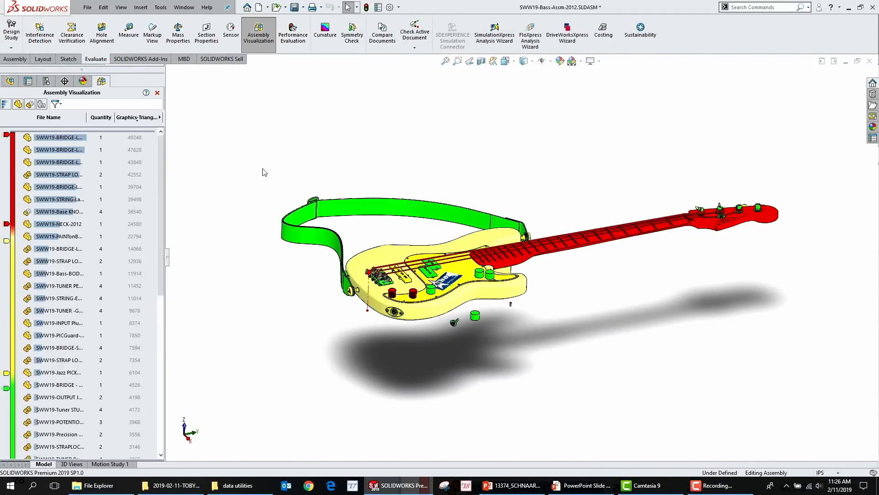
{"action": "left_click", "coordinate": [153, 118]}
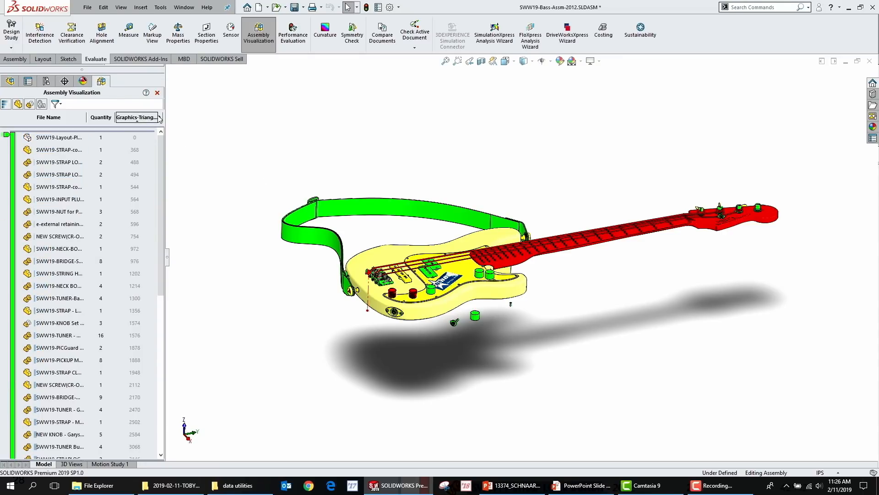
{"action": "left_click", "coordinate": [160, 118]}
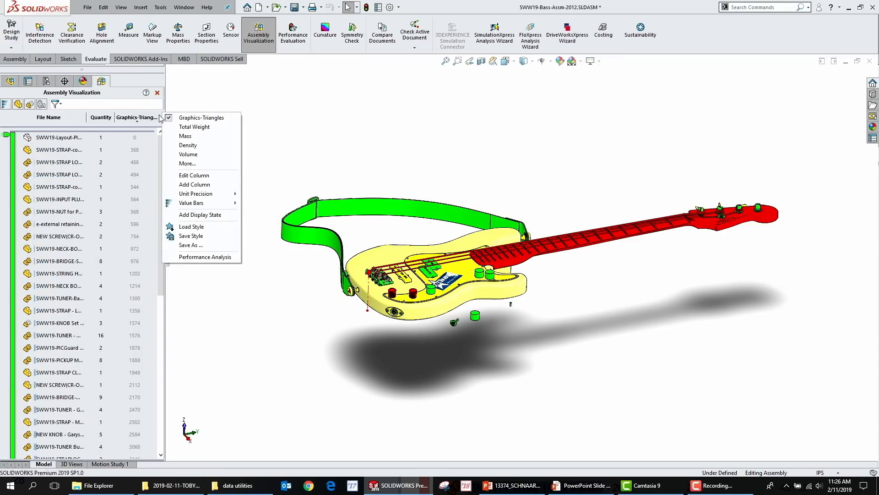
{"action": "left_click", "coordinate": [186, 136]}
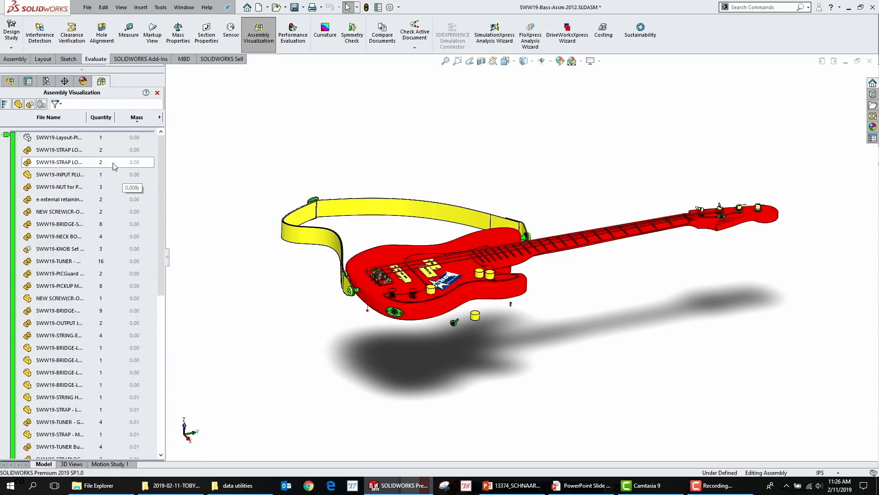
{"action": "left_click", "coordinate": [60, 119]}
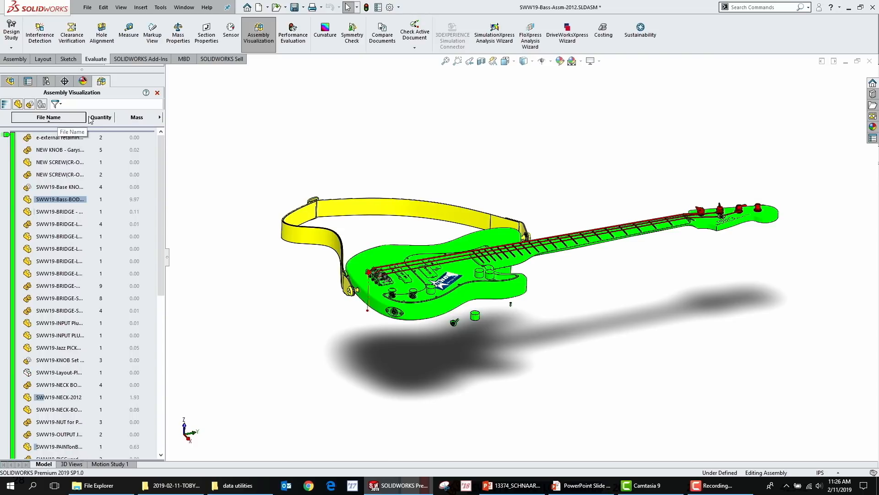
{"action": "left_click", "coordinate": [131, 118]}
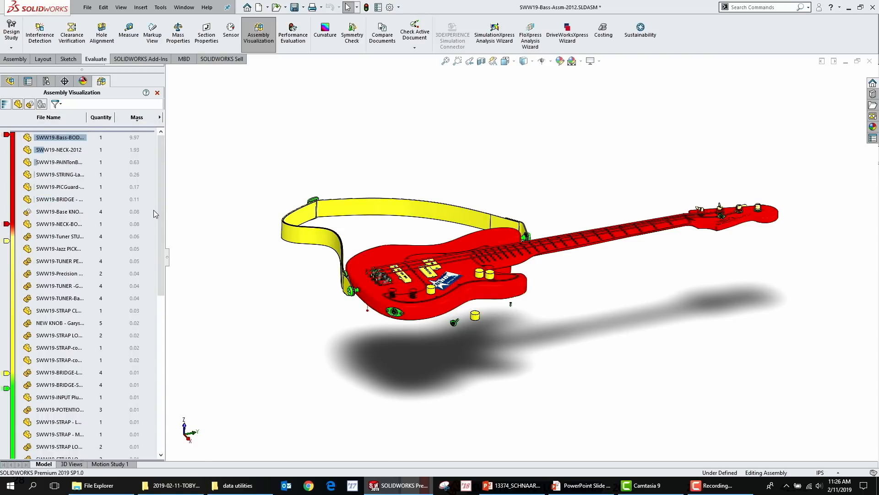
{"action": "mouse_move", "coordinate": [161, 206]}
{"action": "left_mouse_down"}
{"action": "mouse_move", "coordinate": [161, 326]}
{"action": "mouse_move", "coordinate": [161, 209]}
{"action": "left_mouse_up"}
Step: Try adding a custom column with the Graphics-Triangles property, reviewing the other available properties, and discard it
{"action": "left_click", "coordinate": [159, 117]}
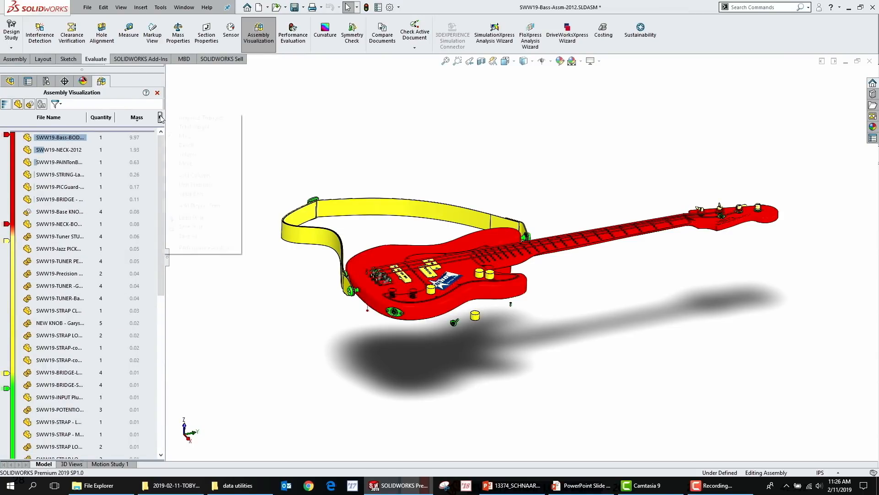
{"action": "left_click", "coordinate": [211, 169]}
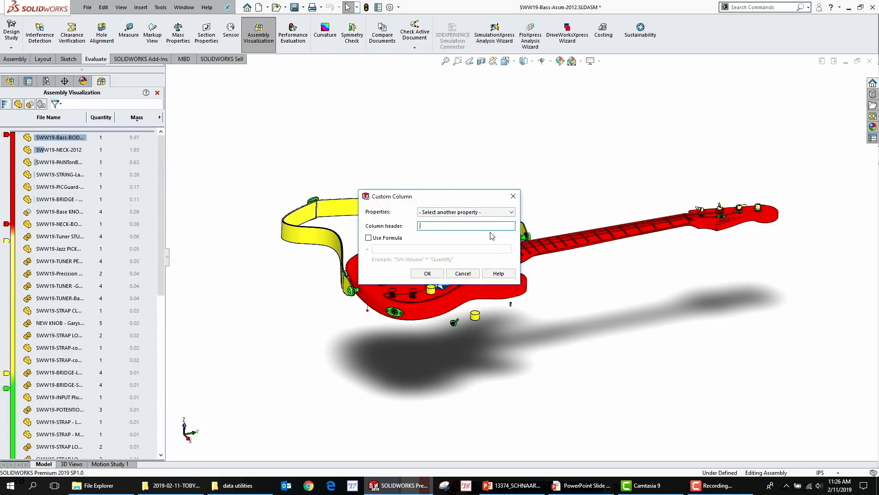
{"action": "left_click", "coordinate": [511, 211]}
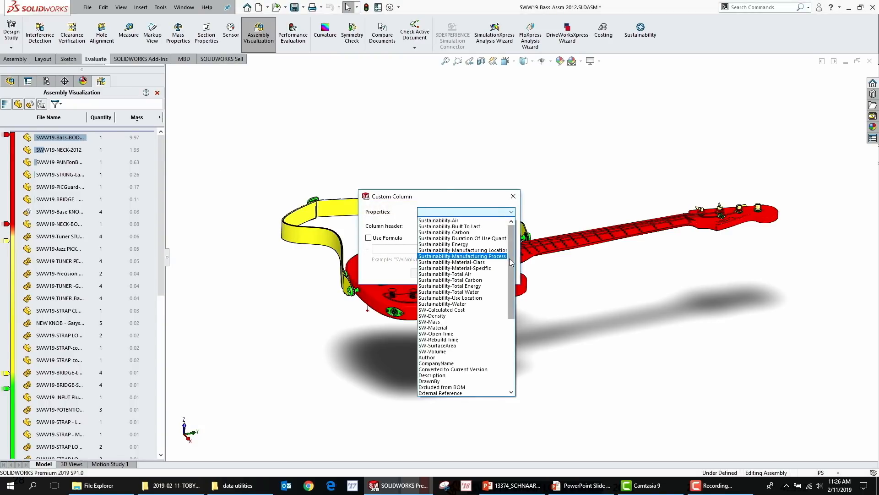
{"action": "left_click_drag", "start_coordinate": [509, 258], "coordinate": [508, 333]}
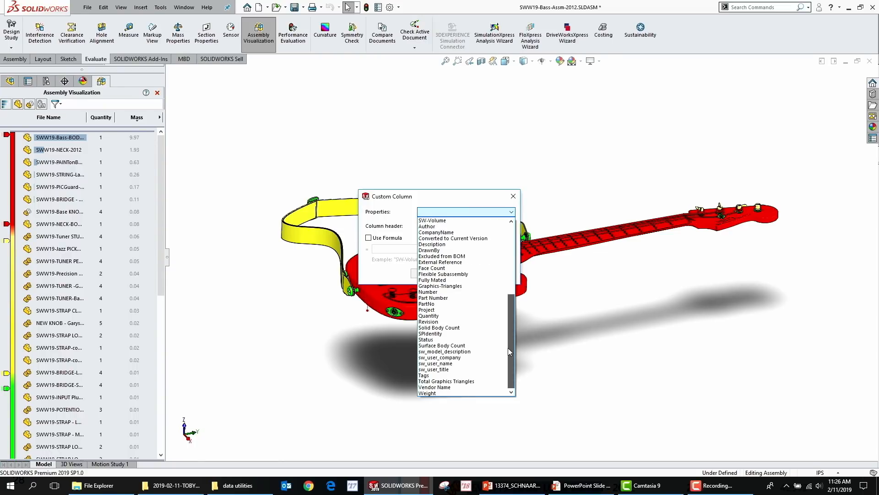
{"action": "scroll", "coordinate": [513, 330], "scroll_direction": "up", "scroll_amount": 4}
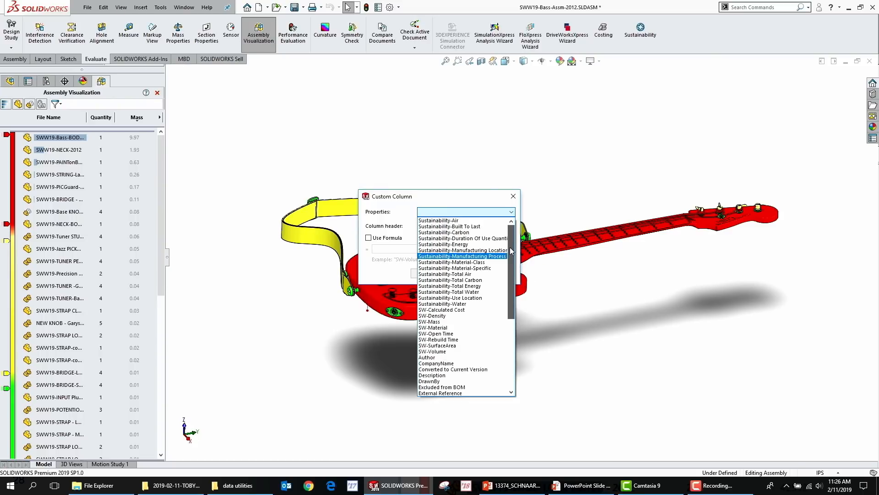
{"action": "scroll", "coordinate": [521, 307], "scroll_direction": "down", "scroll_amount": 2}
{"action": "scroll", "coordinate": [518, 316], "scroll_direction": "down", "scroll_amount": 3}
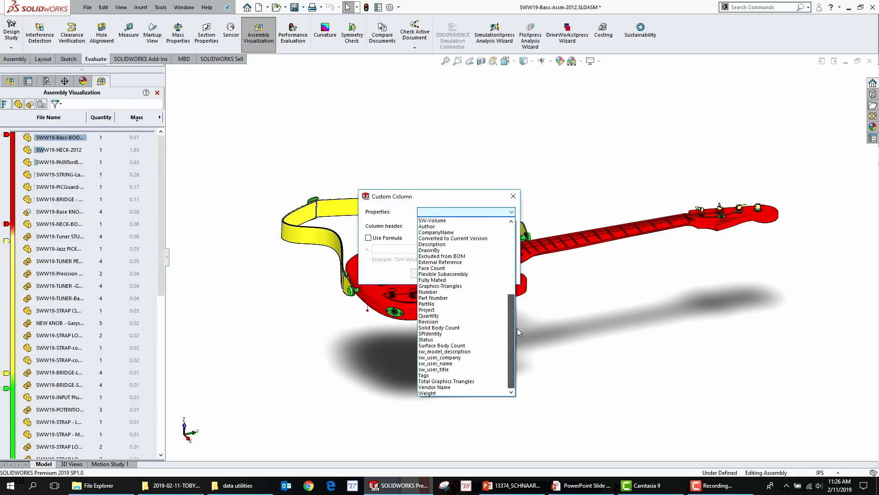
{"action": "left_click", "coordinate": [454, 286]}
{"action": "left_click", "coordinate": [458, 276]}
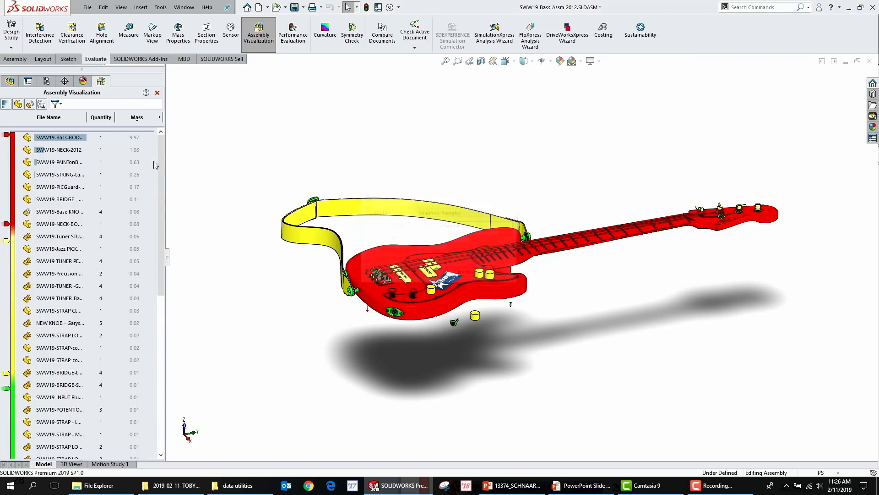
Step: Switch the assembly visualization's value column to Graphics-Triangles
{"action": "left_click", "coordinate": [159, 118]}
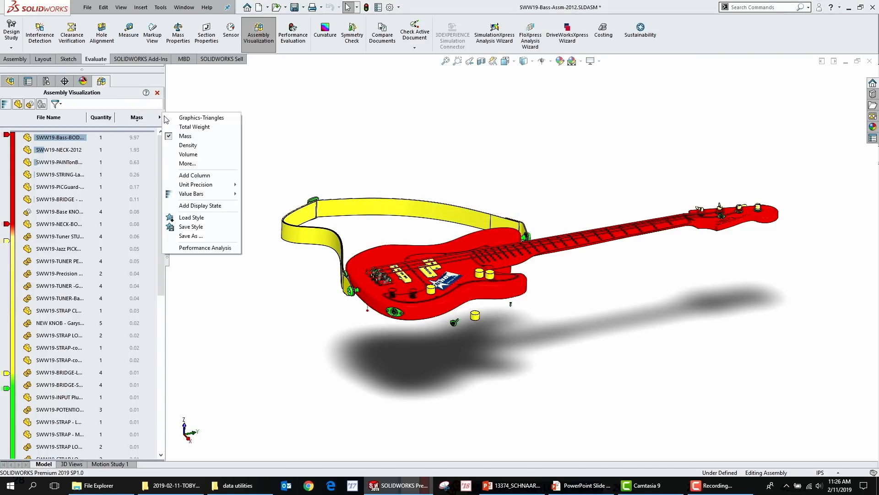
{"action": "left_click", "coordinate": [198, 120]}
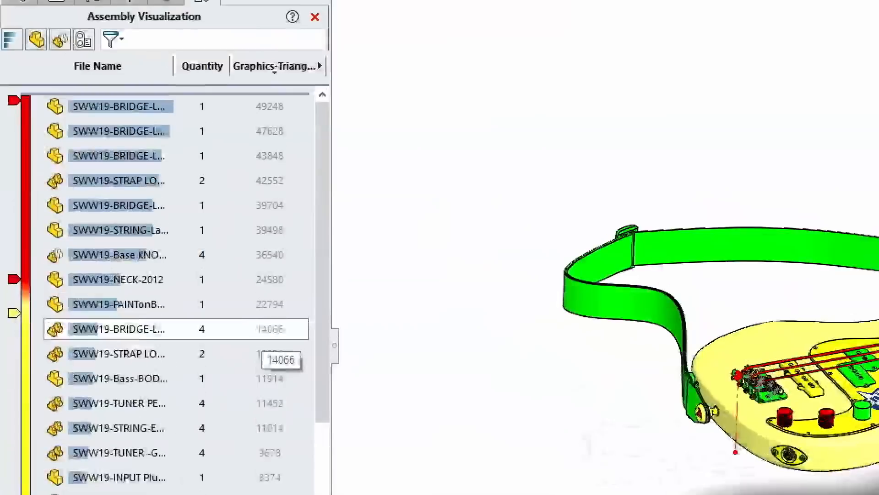
{"action": "left_click_drag", "start_coordinate": [122, 153], "coordinate": [329, 153], "text": "shift"}
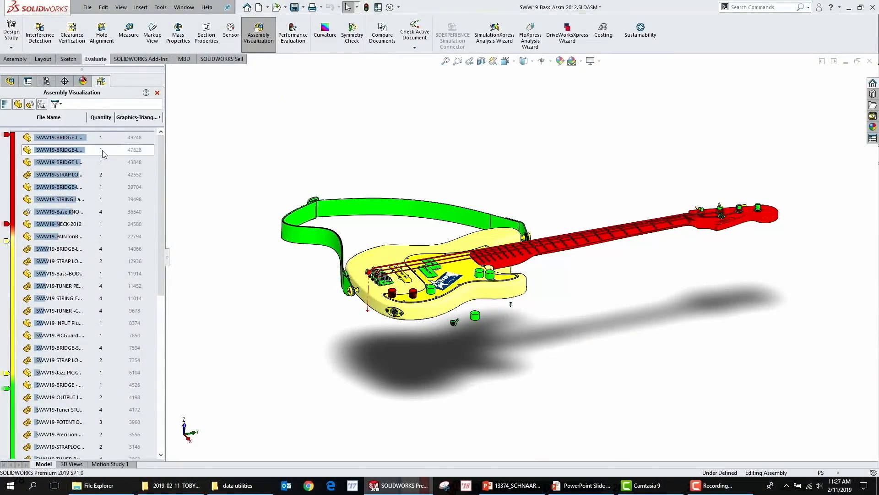
Step: Open the SWW19-BRIDGE-Long Spring part listed with 47628 graphics triangles and widen its feature tree pane
{"action": "right_click", "coordinate": [102, 153]}
{"action": "left_click", "coordinate": [89, 110]}
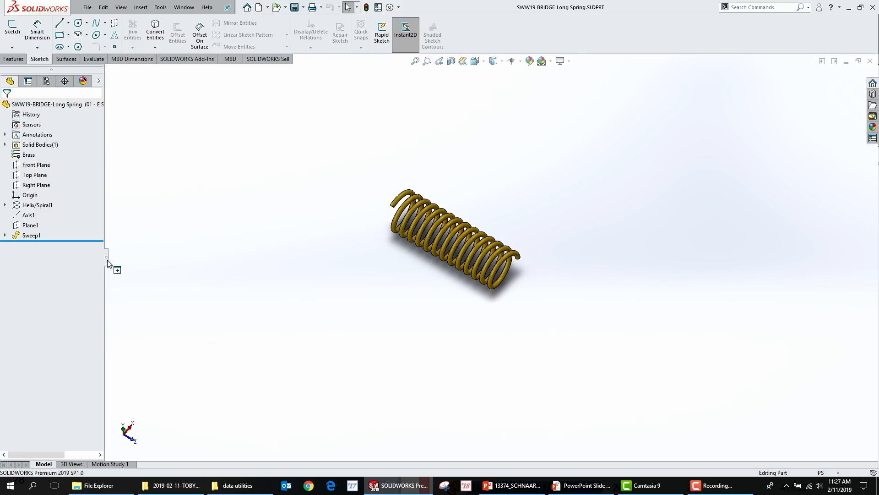
{"action": "left_click_drag", "start_coordinate": [106, 263], "coordinate": [157, 258]}
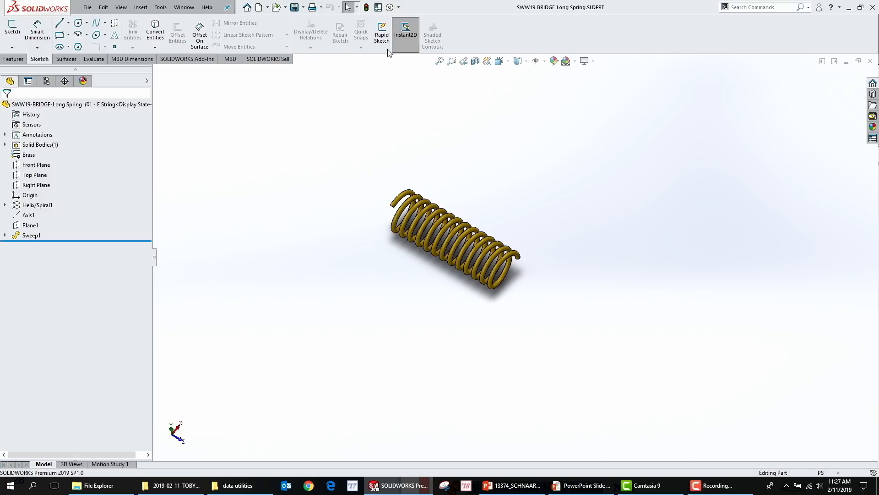
Step: Lower the spring's shaded image quality to a deviation of 0.00080403in, then save and close the part
{"action": "left_click", "coordinate": [392, 6]}
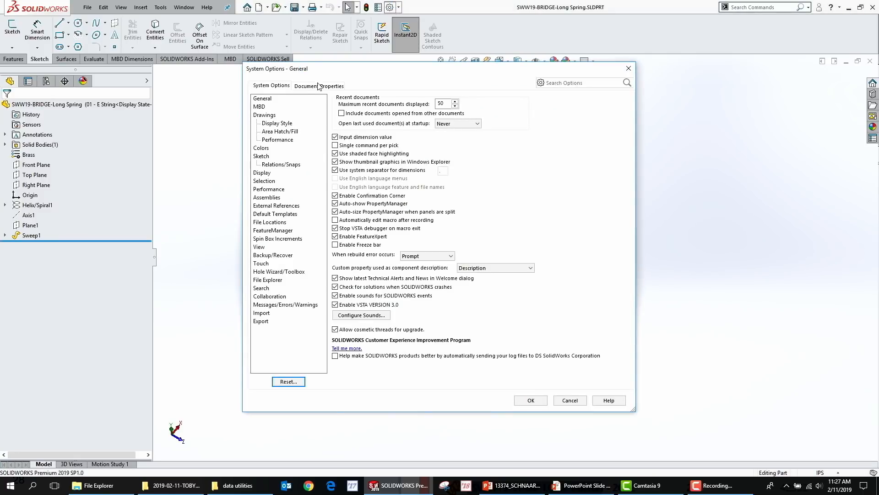
{"action": "left_click", "coordinate": [320, 84]}
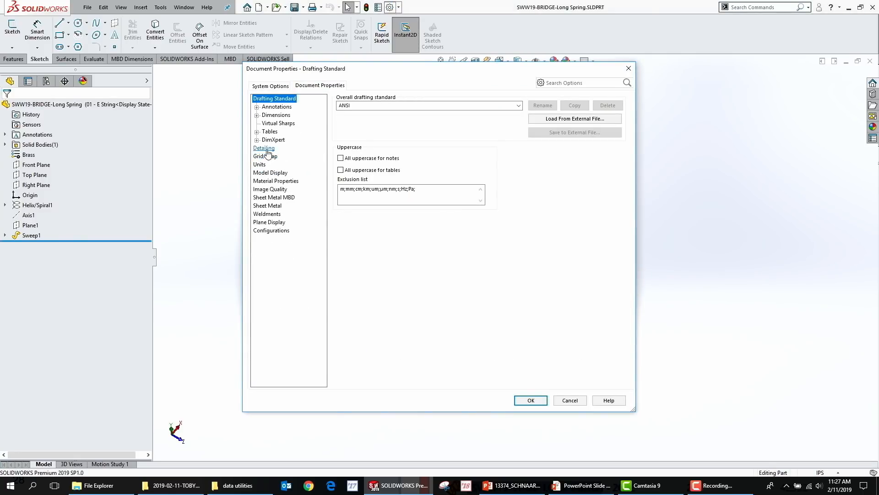
{"action": "left_click", "coordinate": [270, 189]}
{"action": "mouse_move", "coordinate": [466, 112]}
{"action": "left_mouse_down"}
{"action": "mouse_move", "coordinate": [490, 118]}
{"action": "mouse_move", "coordinate": [378, 118]}
{"action": "left_mouse_up"}
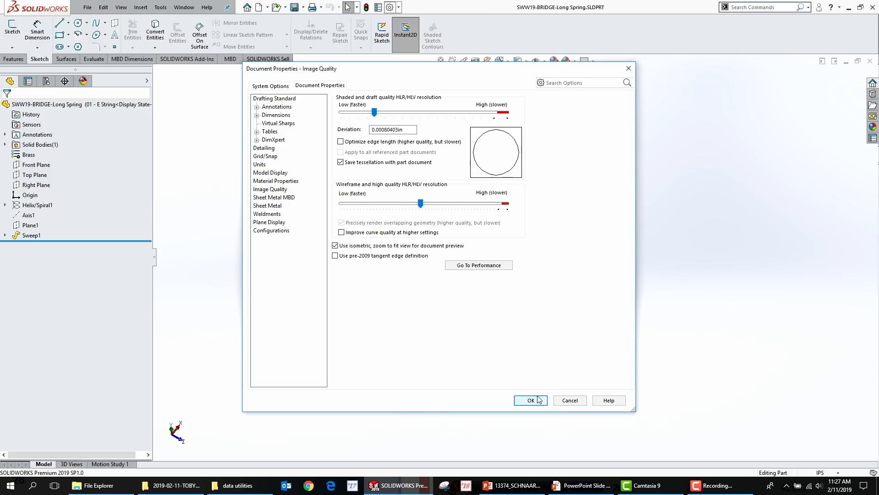
{"action": "left_click", "coordinate": [518, 402]}
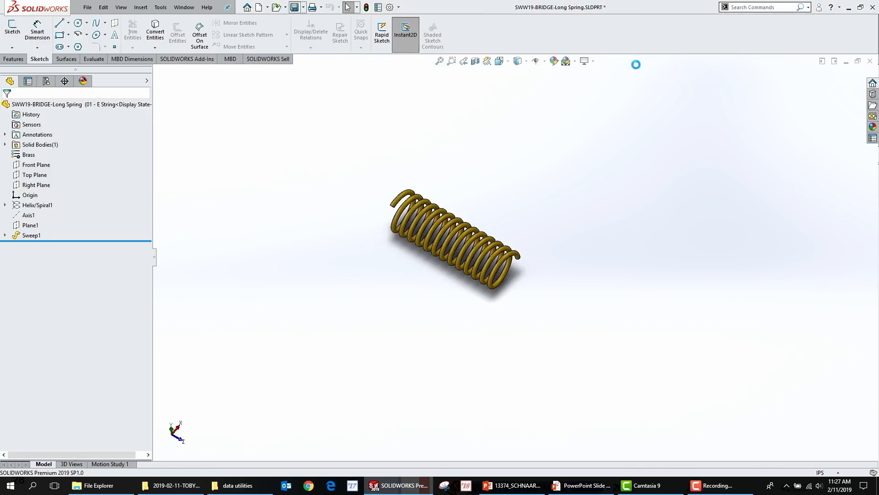
{"action": "left_click", "coordinate": [870, 61]}
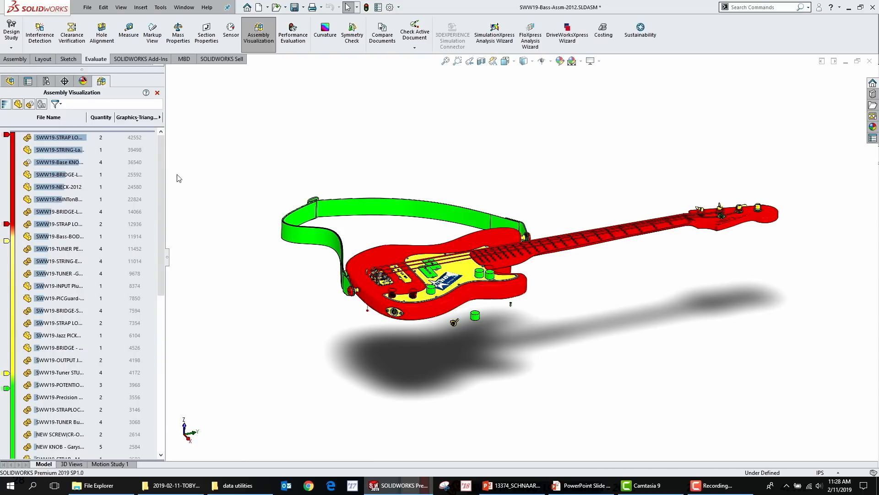
Step: Locate the STRING-Layout part and a bridge spring in the model and compare them with the graphics-triangle list
{"action": "left_click", "coordinate": [68, 151]}
{"action": "scroll", "coordinate": [412, 275], "scroll_direction": "down", "scroll_amount": 10}
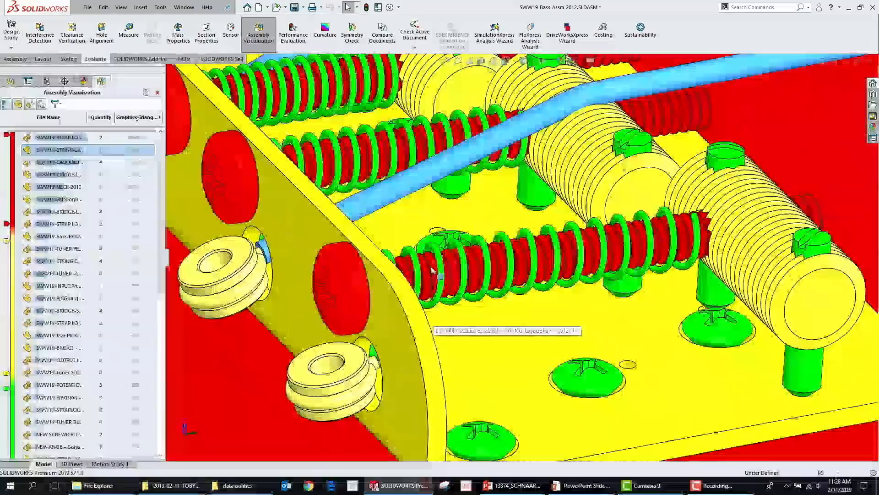
{"action": "left_click", "coordinate": [432, 270]}
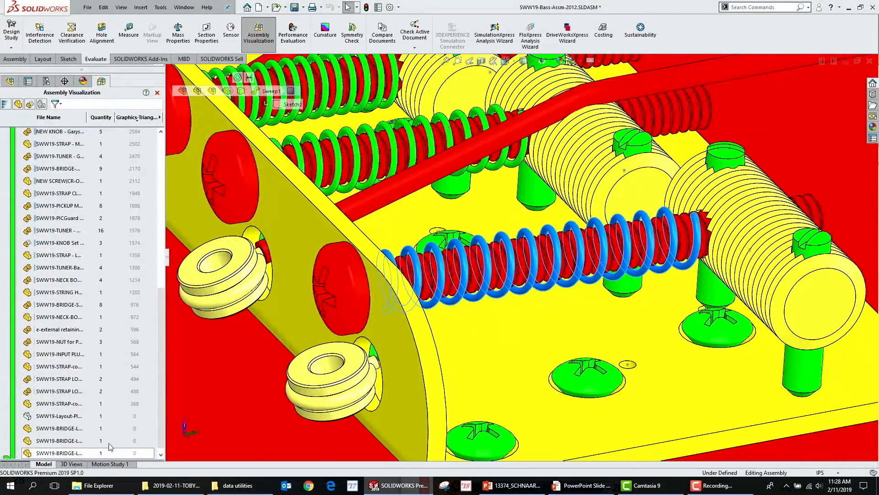
{"action": "scroll", "coordinate": [130, 320], "scroll_direction": "up", "scroll_amount": 8}
{"action": "scroll", "coordinate": [69, 183], "scroll_direction": "up", "scroll_amount": 2}
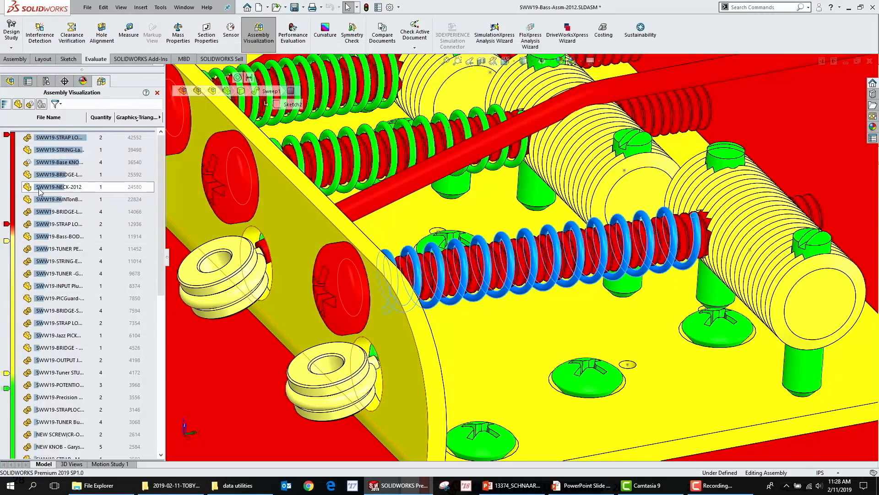
Step: Widen the file name column to show full names and highlight the STRING-Layout part and BRIDGE-Long Spring in the model
{"action": "left_click", "coordinate": [59, 138]}
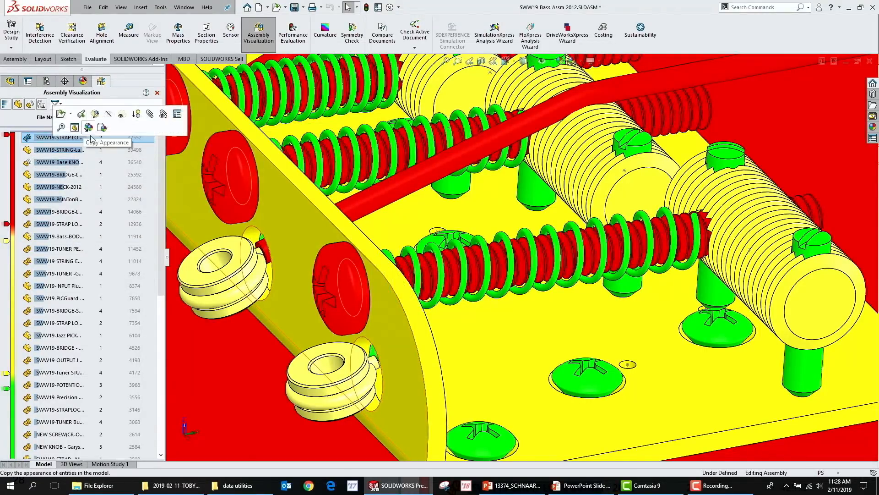
{"action": "left_click_drag", "start_coordinate": [96, 117], "coordinate": [130, 119]}
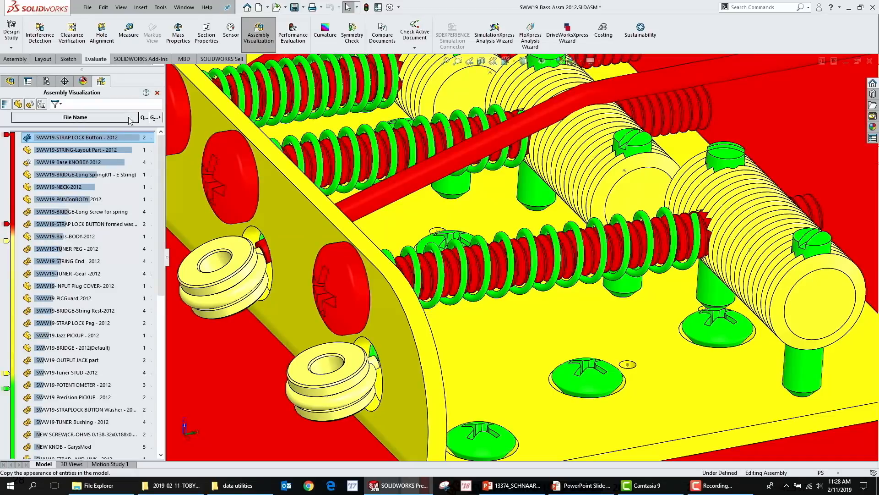
{"action": "left_click", "coordinate": [82, 149]}
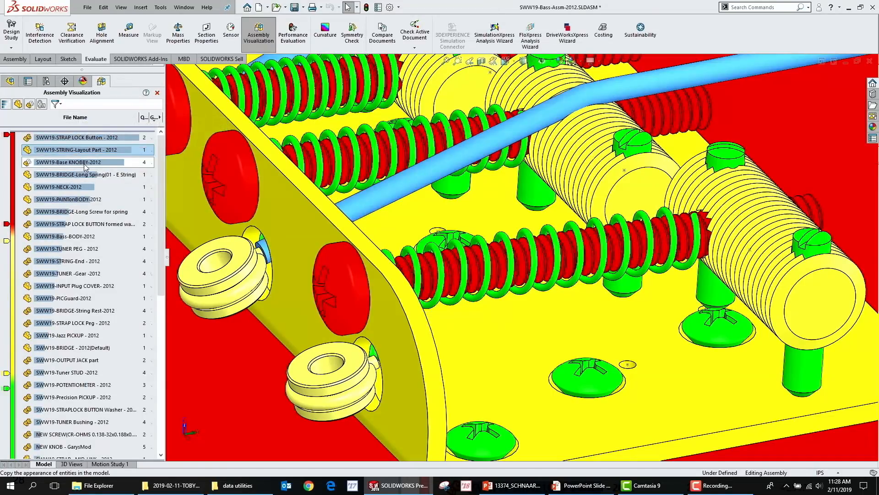
{"action": "left_click", "coordinate": [85, 174]}
{"action": "scroll", "coordinate": [470, 254], "scroll_direction": "up", "scroll_amount": 5}
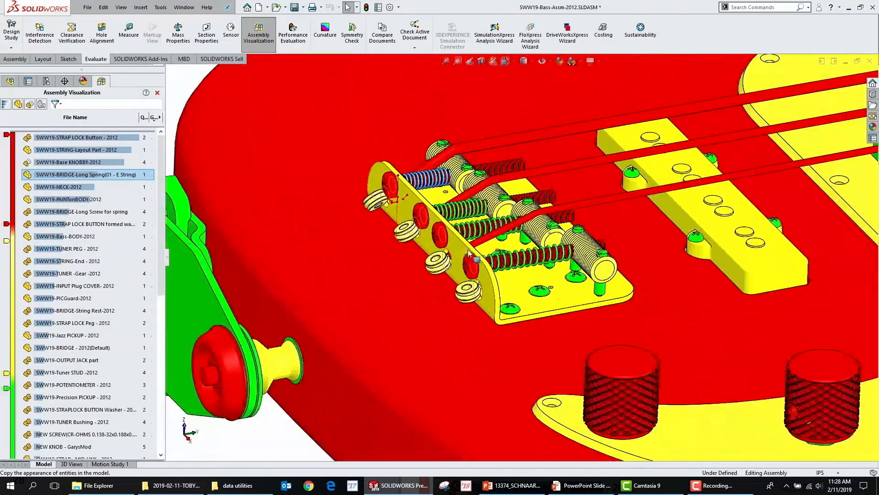
{"action": "scroll", "coordinate": [466, 263], "scroll_direction": "up", "scroll_amount": 1}
{"action": "scroll", "coordinate": [337, 274], "scroll_direction": "down", "scroll_amount": 1}
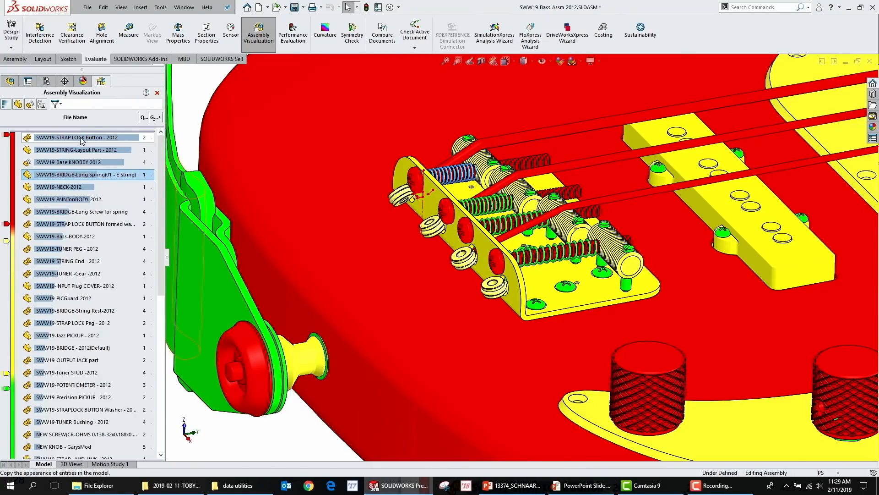
Step: Widen the visualization pane to show the triangle values and open the SWW19-STRAP LOCK Button - 2012 part from the assembly
{"action": "left_click", "coordinate": [138, 138]}
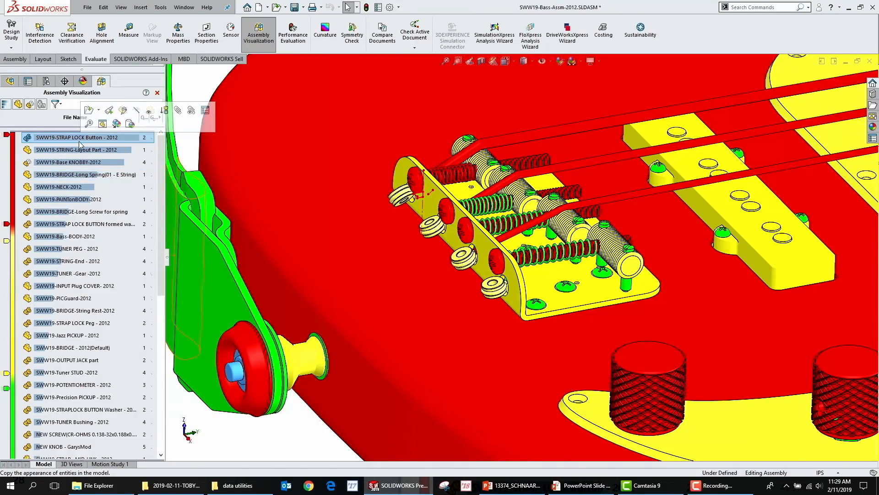
{"action": "left_click", "coordinate": [242, 375]}
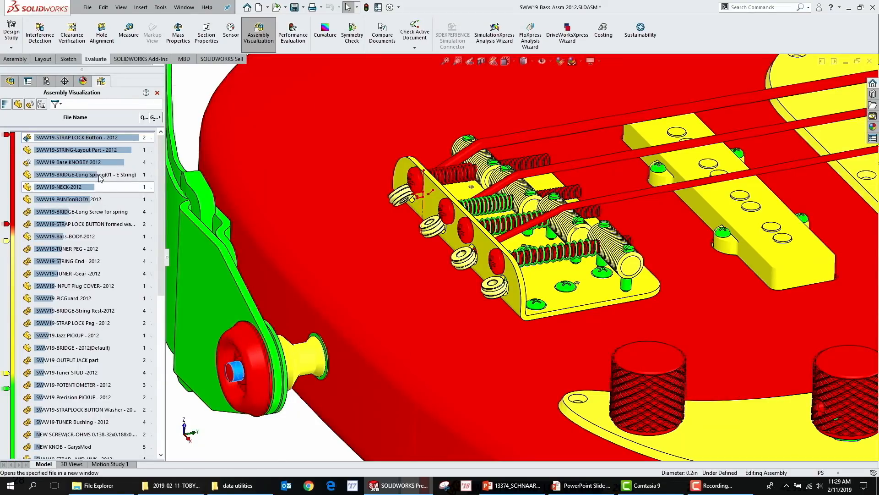
{"action": "left_click_drag", "start_coordinate": [167, 257], "coordinate": [230, 257]}
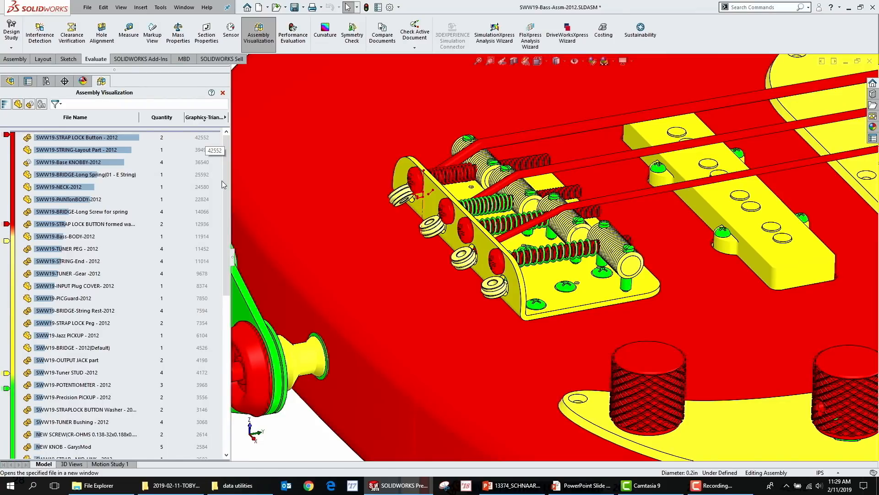
{"action": "left_click", "coordinate": [252, 333]}
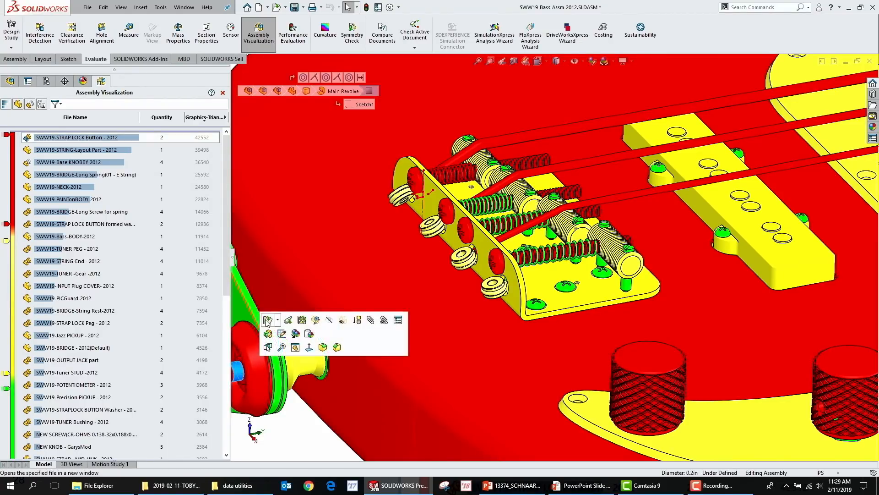
{"action": "left_click", "coordinate": [268, 320]}
{"action": "middle_click_drag", "start_coordinate": [315, 273], "coordinate": [294, 255]}
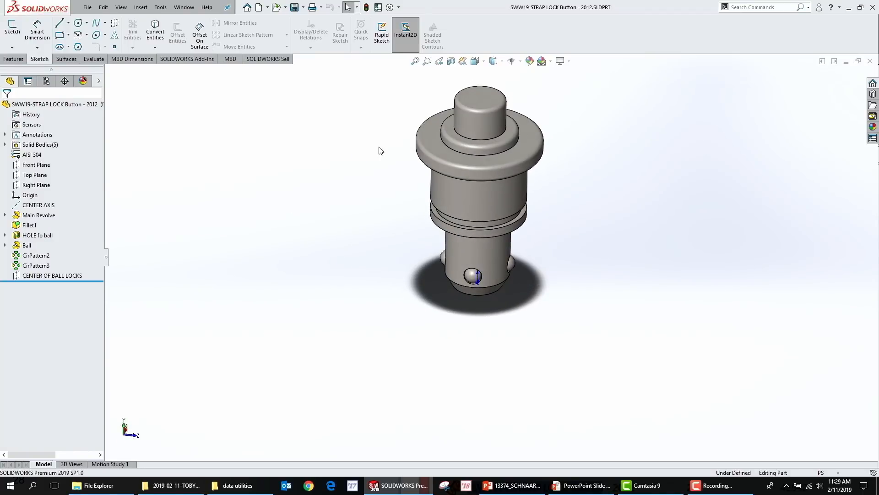
Step: Lower the part's shaded and draft image quality to a deviation of 0.00116695in in the document properties
{"action": "left_click", "coordinate": [390, 7]}
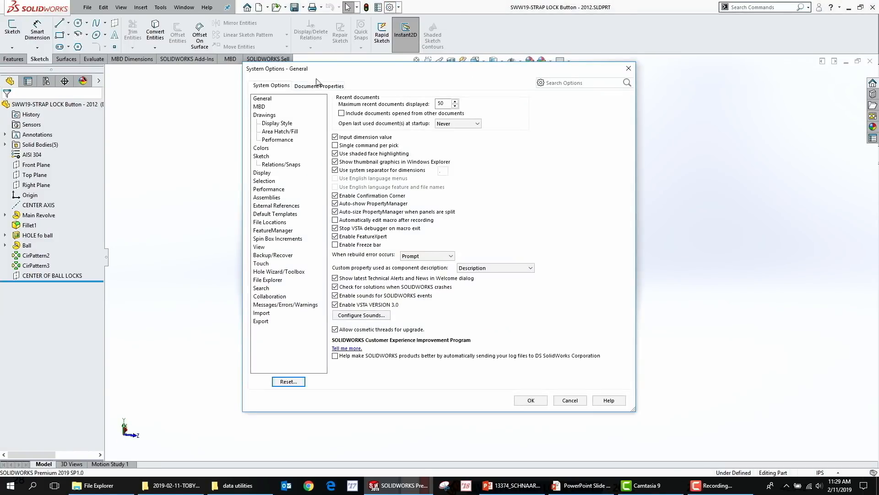
{"action": "left_click", "coordinate": [319, 85]}
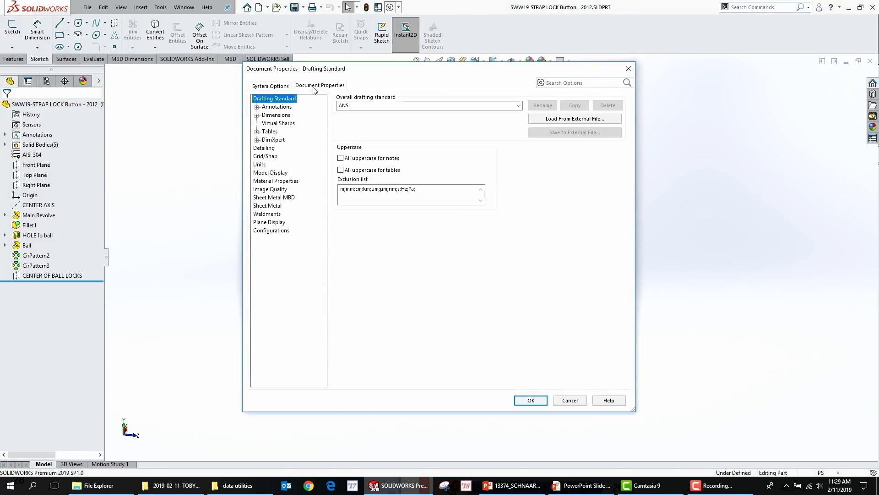
{"action": "left_click", "coordinate": [270, 189]}
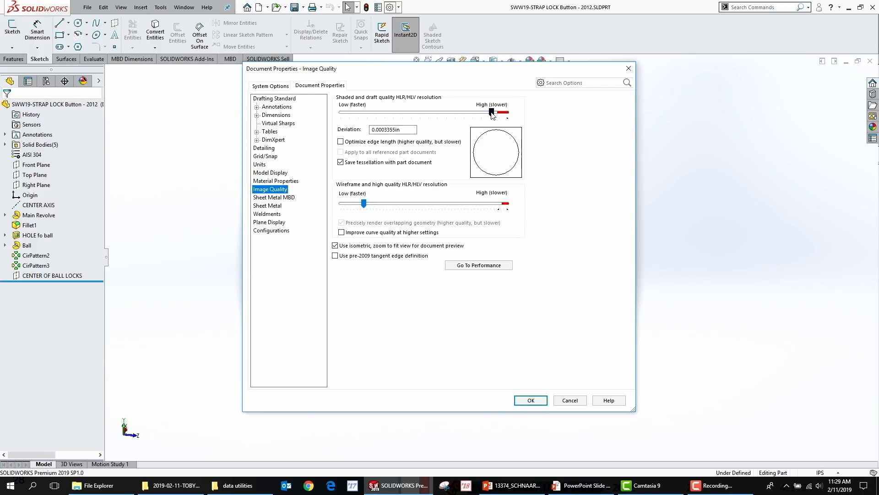
{"action": "left_click_drag", "start_coordinate": [492, 112], "coordinate": [380, 113]}
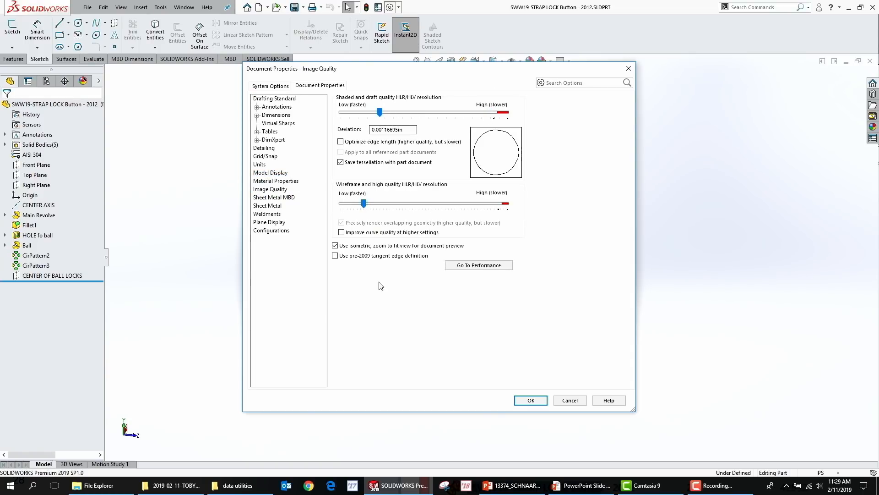
{"action": "left_click", "coordinate": [529, 399]}
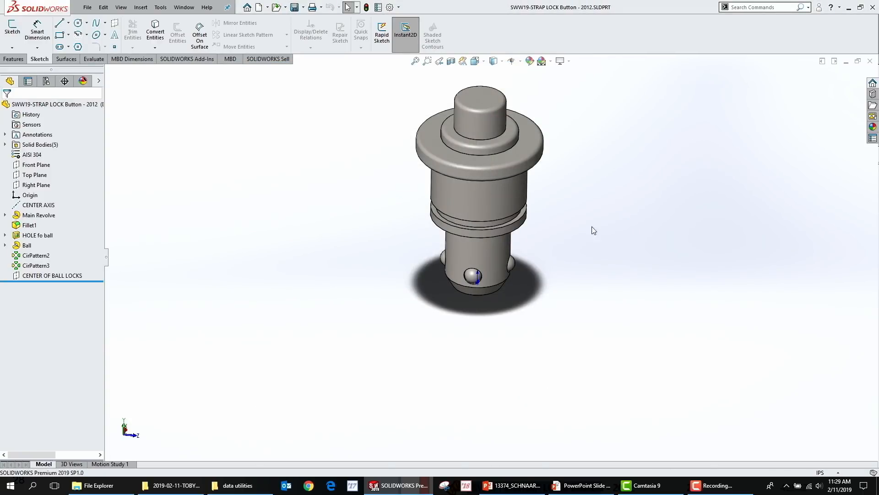
Step: Close the strap lock button part and check its graphics-triangle count in the bass assembly's visualization
{"action": "left_click", "coordinate": [870, 61]}
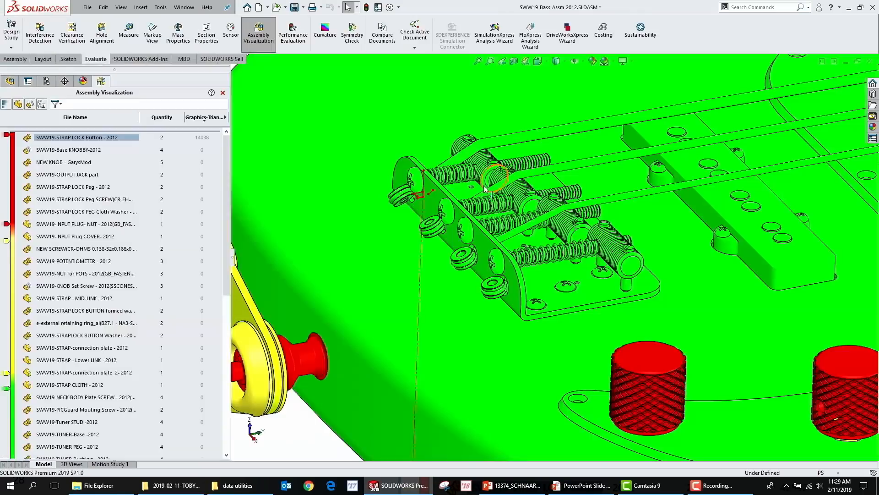
{"action": "scroll", "coordinate": [476, 270], "scroll_direction": "up", "scroll_amount": 3}
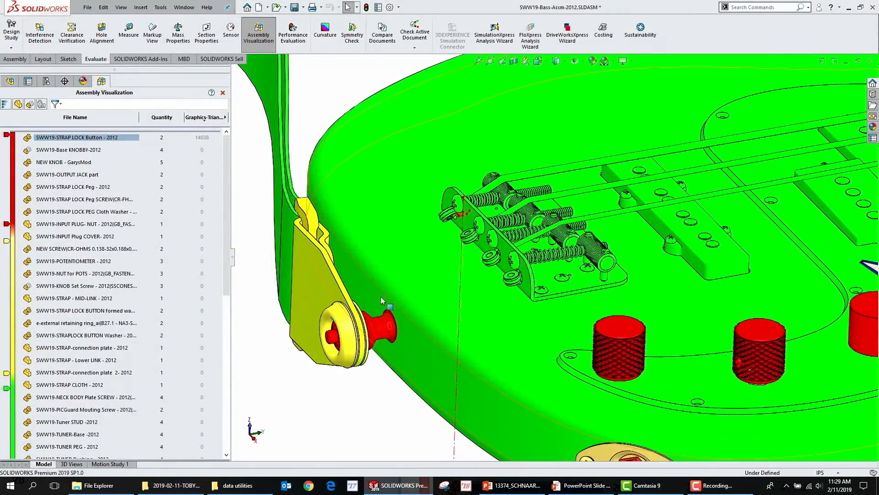
{"action": "left_click", "coordinate": [337, 345]}
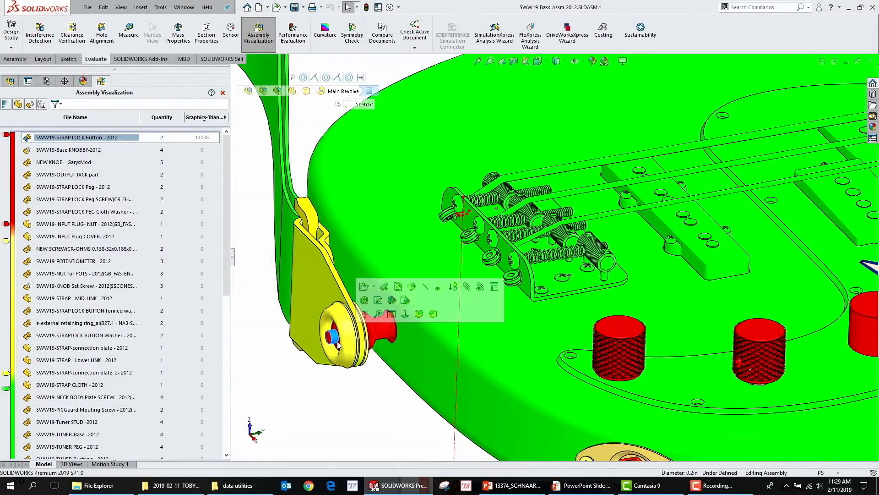
{"action": "left_click", "coordinate": [256, 189]}
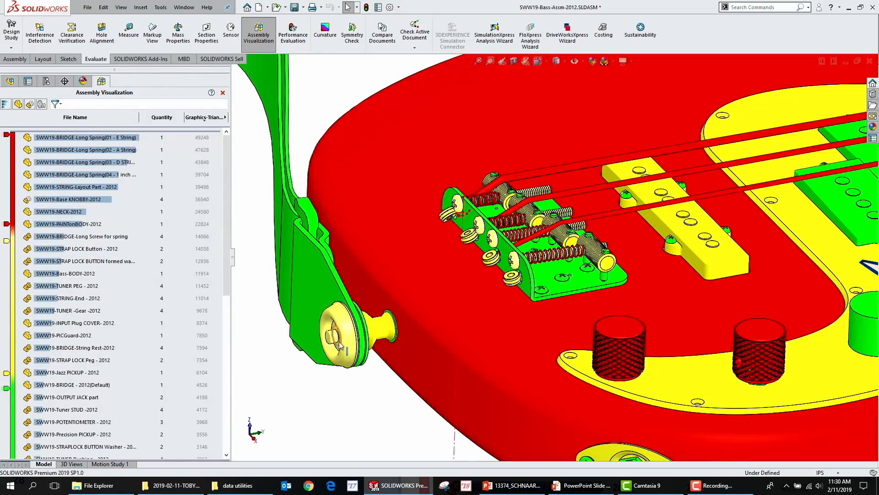
{"action": "left_click", "coordinate": [336, 344]}
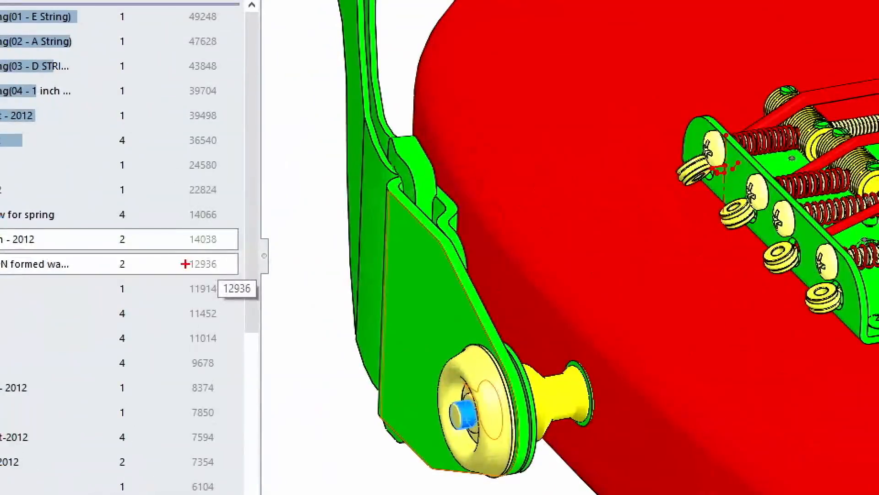
{"action": "left_click_drag", "start_coordinate": [188, 254], "coordinate": [238, 246]}
{"action": "key", "text": "Escape"}
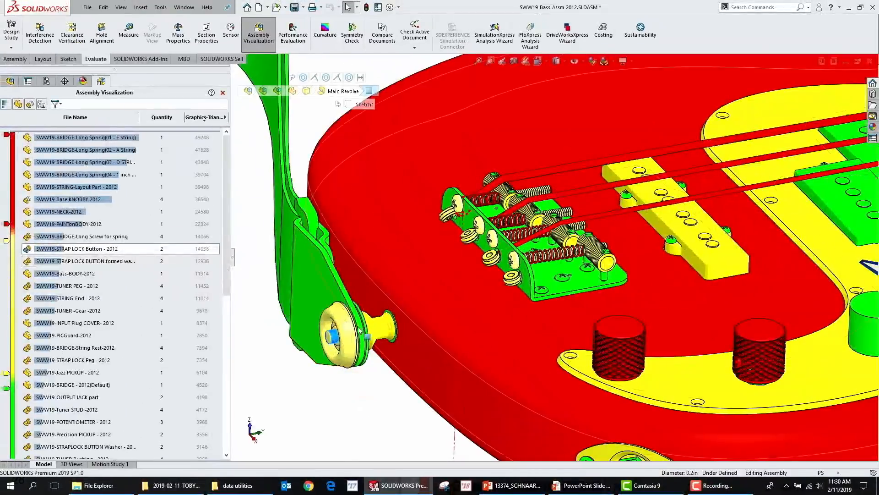
Step: Open the strap lock button part from the assembly and add a configuration named SIMPLIFIED to it
{"action": "left_click", "coordinate": [282, 359]}
{"action": "left_click", "coordinate": [326, 341]}
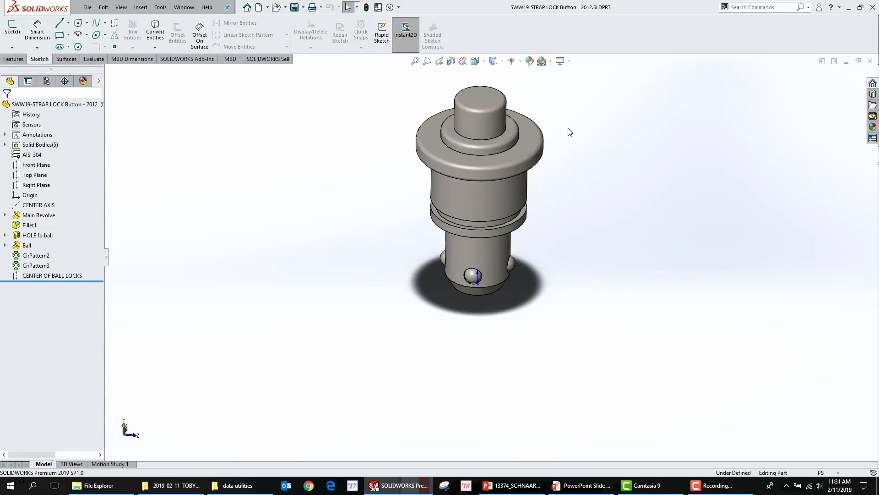
{"action": "left_click", "coordinate": [46, 81]}
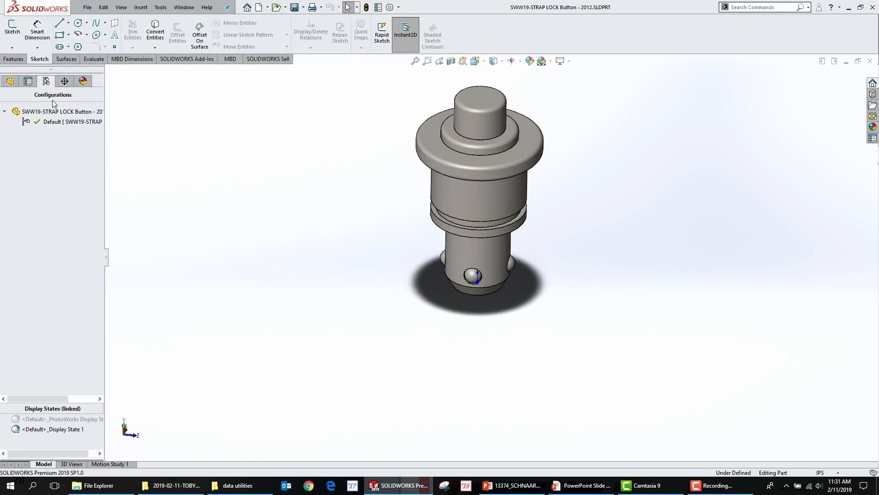
{"action": "right_click", "coordinate": [53, 112]}
{"action": "key", "text": "Escape"}
{"action": "right_click", "coordinate": [49, 114]}
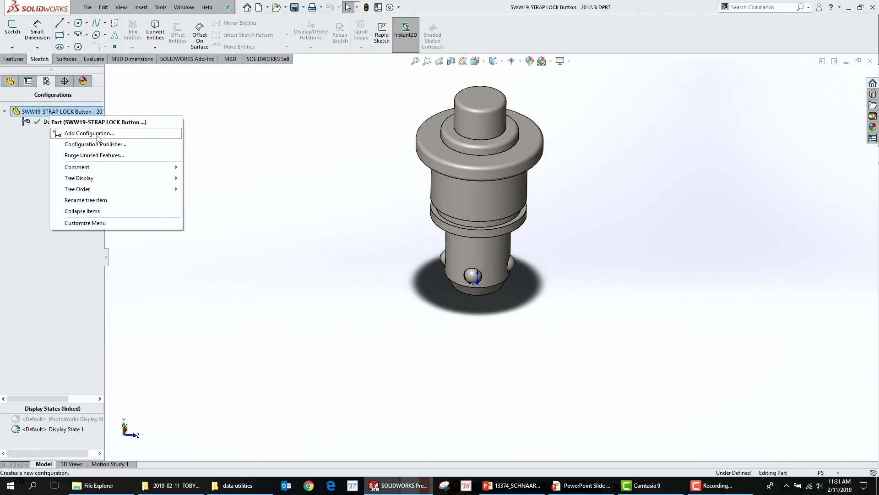
{"action": "left_click", "coordinate": [98, 133]}
{"action": "type", "text": "SIMPLI"}
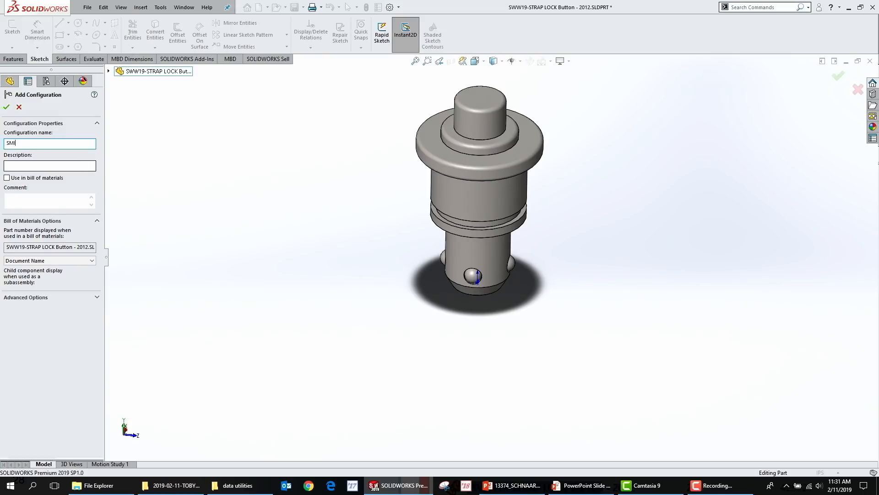
{"action": "key", "text": "BackSpace"}
{"action": "key", "text": "BackSpace"}
{"action": "type", "text": "IMPLIFIED"}
{"action": "left_click", "coordinate": [496, 110]}
{"action": "left_click", "coordinate": [623, 138]}
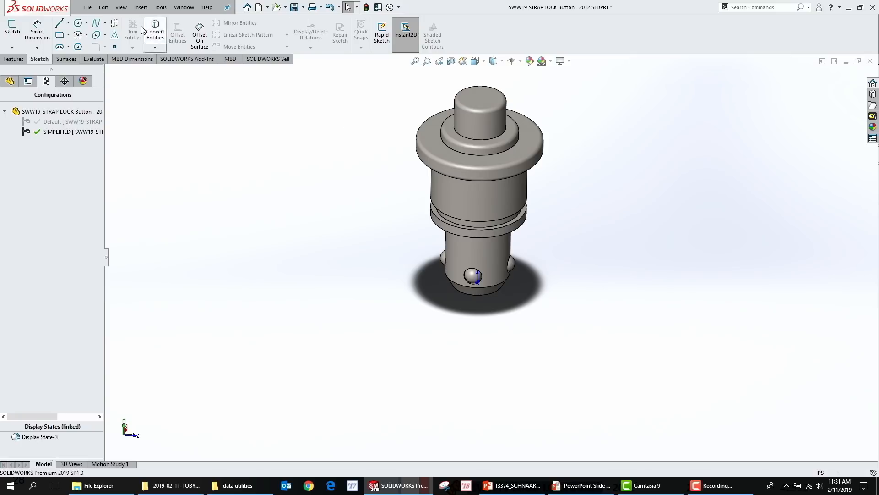
Step: Delete and patch the rounded face around the button's upper end with Delete Face, and undo the deletion
{"action": "left_click", "coordinate": [140, 8]}
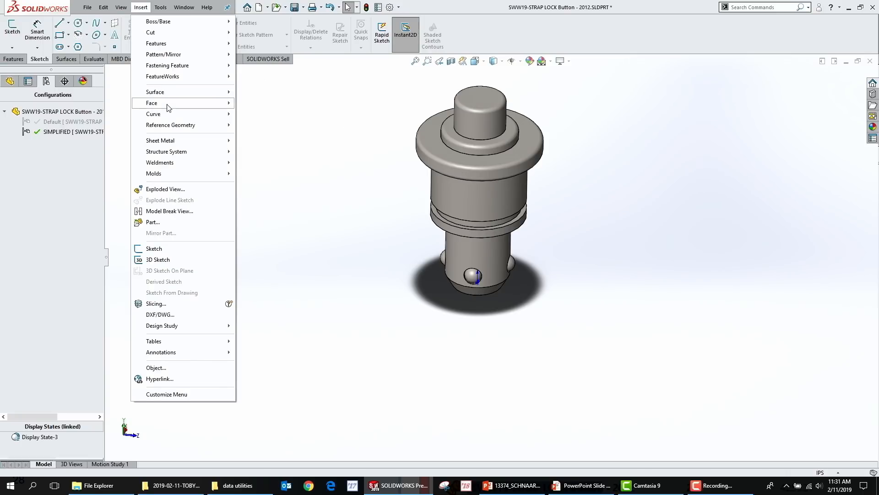
{"action": "mouse_move", "coordinate": [168, 104]}
{"action": "left_click", "coordinate": [280, 109]}
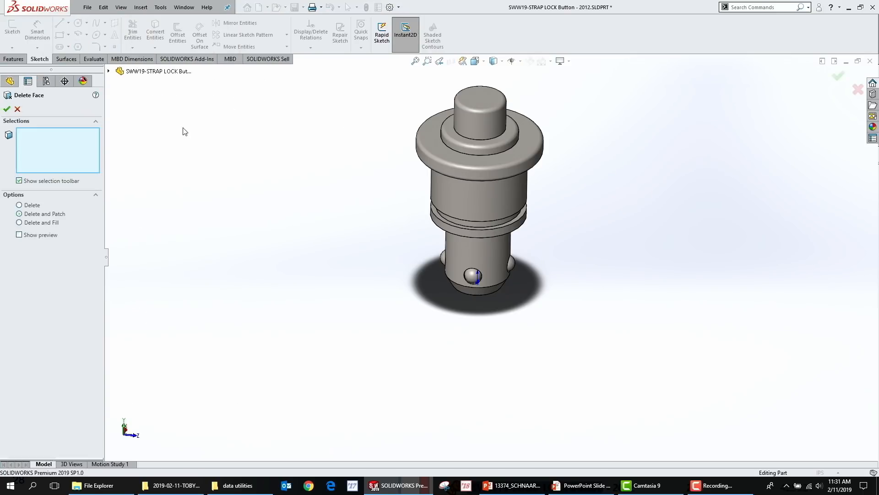
{"action": "scroll", "coordinate": [474, 129], "scroll_direction": "down", "scroll_amount": 5}
{"action": "left_click", "coordinate": [414, 151]}
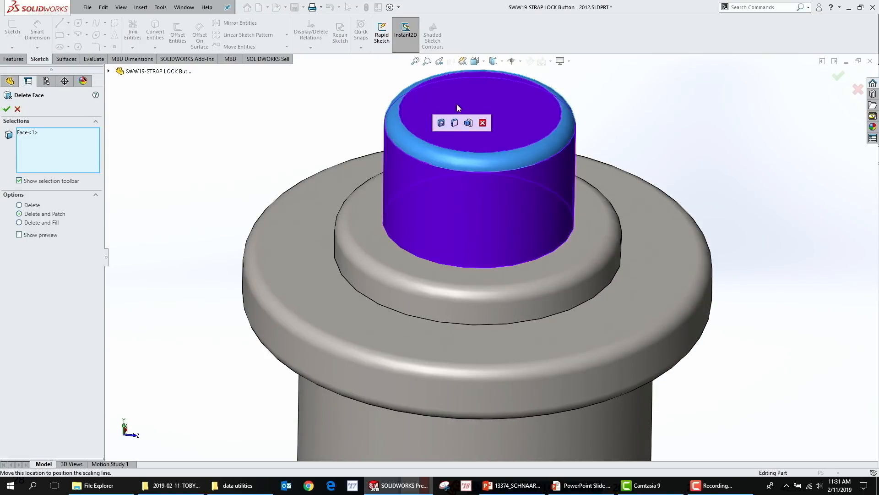
{"action": "left_click", "coordinate": [6, 109]}
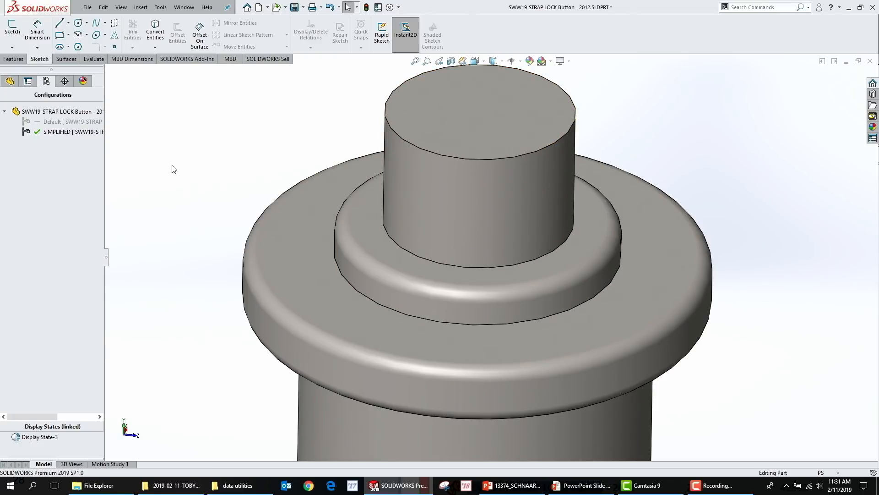
{"action": "key", "text": "ctrl+z"}
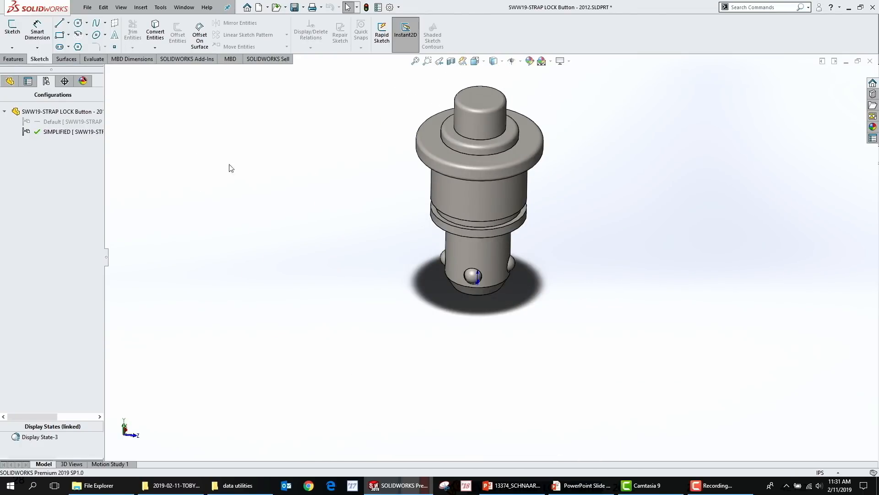
Step: Save the strap lock button part, return to the bass assembly and rebuild it
{"action": "left_click", "coordinate": [294, 8]}
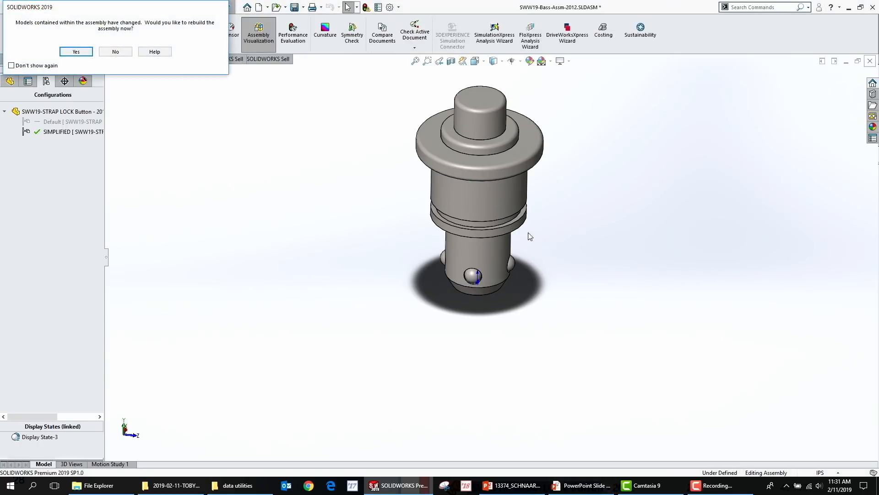
{"action": "left_click", "coordinate": [76, 50]}
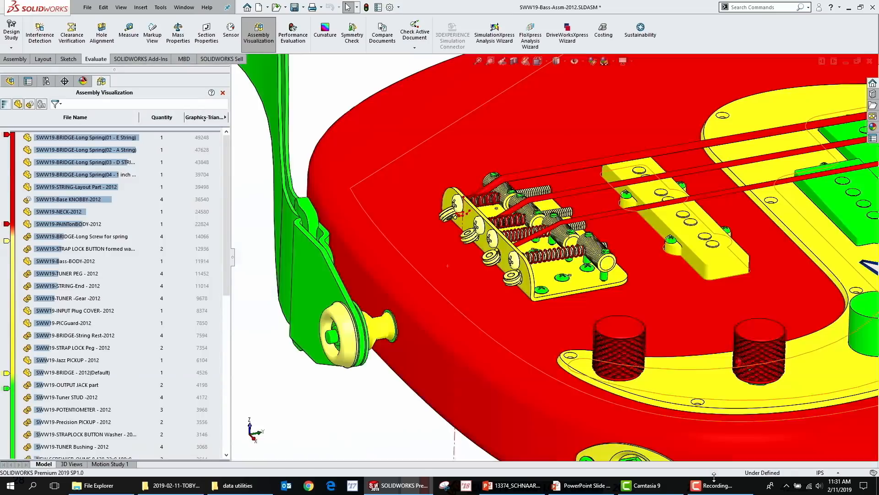
Step: Switch to the PowerPoint slide show, advance to the Performance Evaluation slide, and return to the bass assembly in SOLIDWORKS
{"action": "mouse_move", "coordinate": [578, 489]}
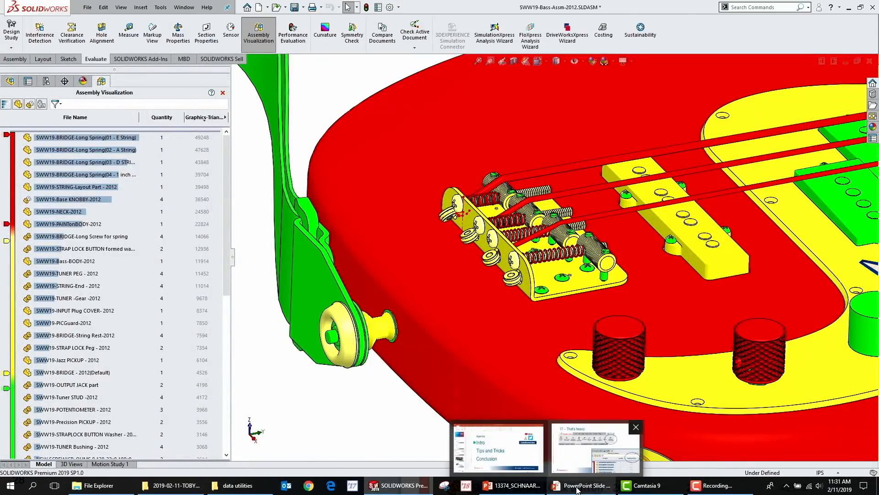
{"action": "left_click", "coordinate": [595, 446]}
{"action": "key", "text": "Right"}
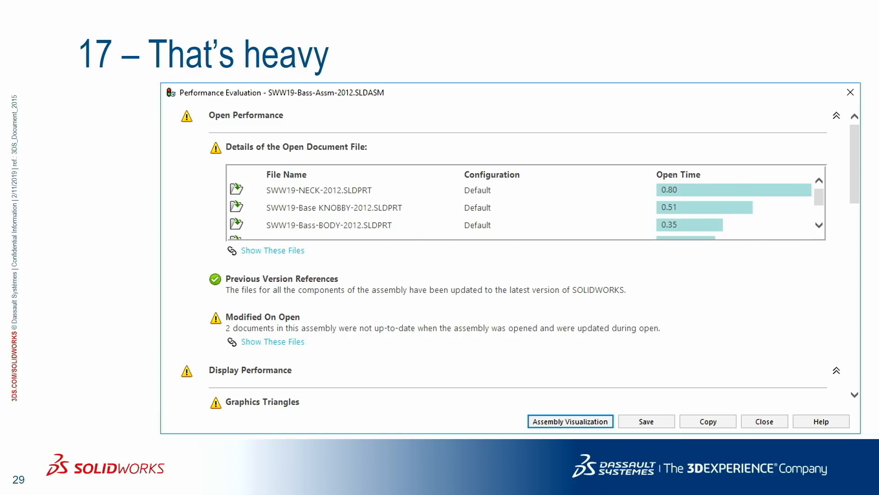
{"action": "key", "text": "super+Tab"}
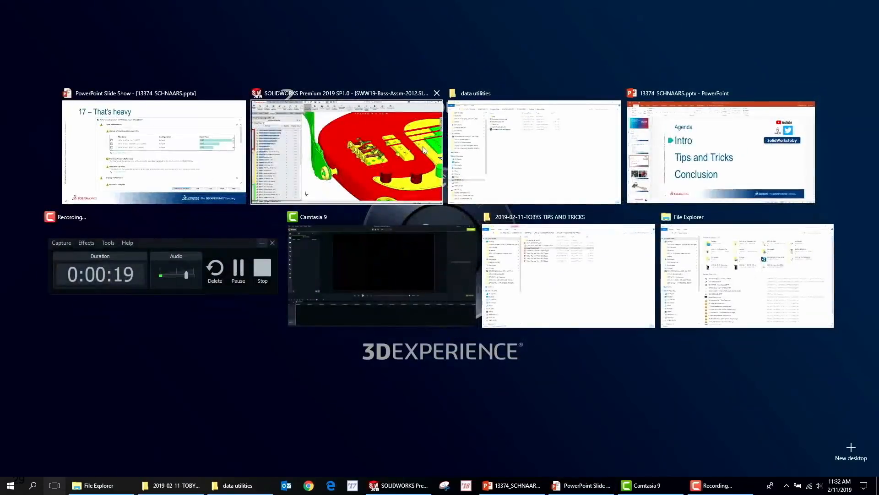
{"action": "left_click", "coordinate": [423, 150]}
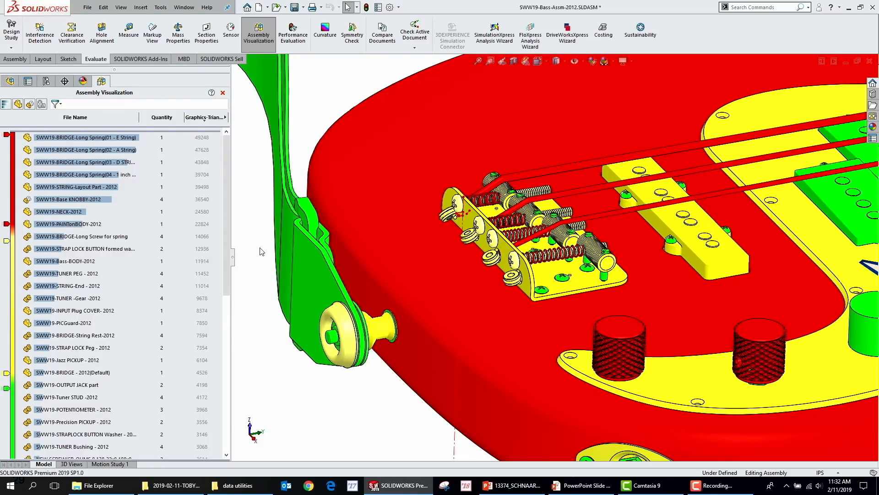
Step: Open the bridge plate part from the assembly and make a new assembly from it, placing the part at the origin
{"action": "left_click", "coordinate": [554, 267]}
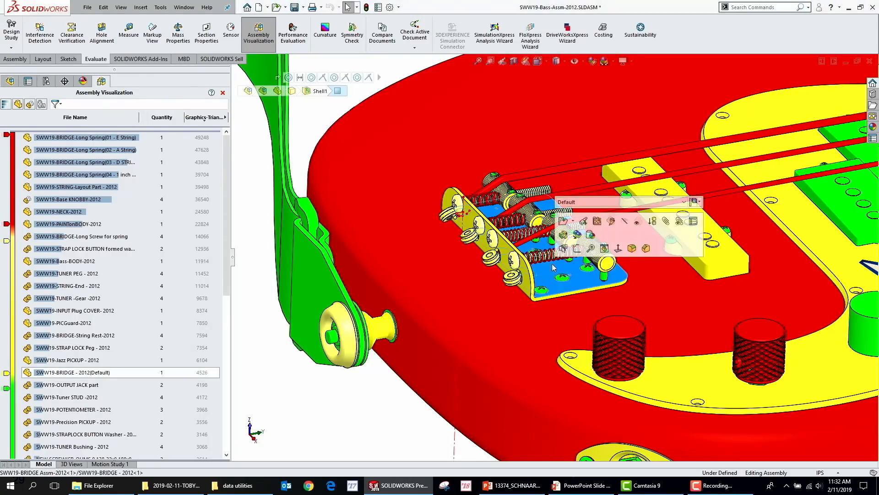
{"action": "left_click", "coordinate": [563, 221]}
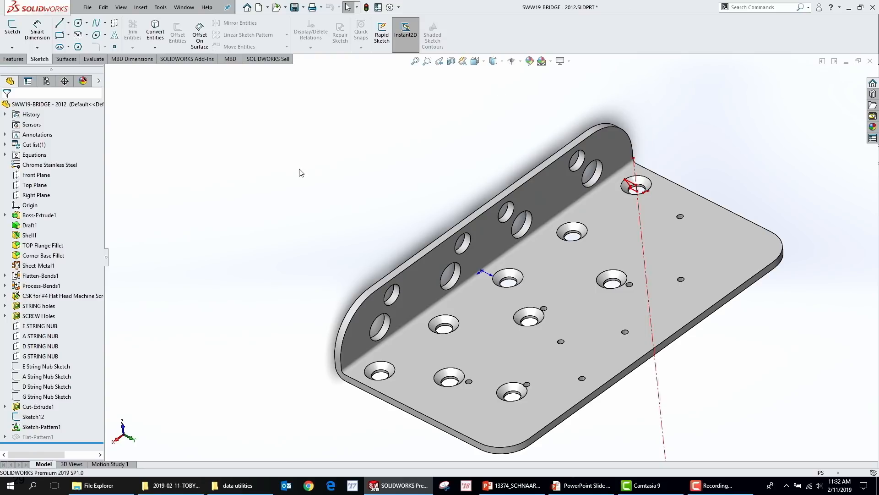
{"action": "left_click", "coordinate": [87, 6]}
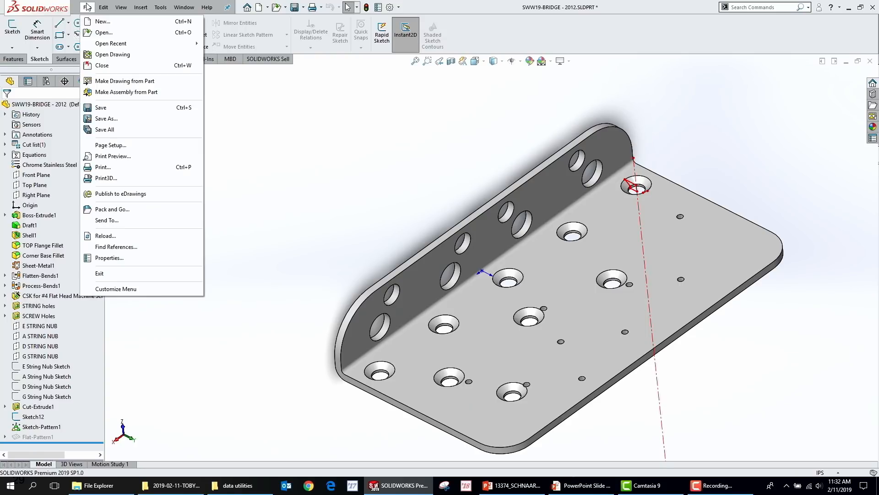
{"action": "left_click", "coordinate": [124, 92]}
{"action": "double_click", "coordinate": [184, 172]}
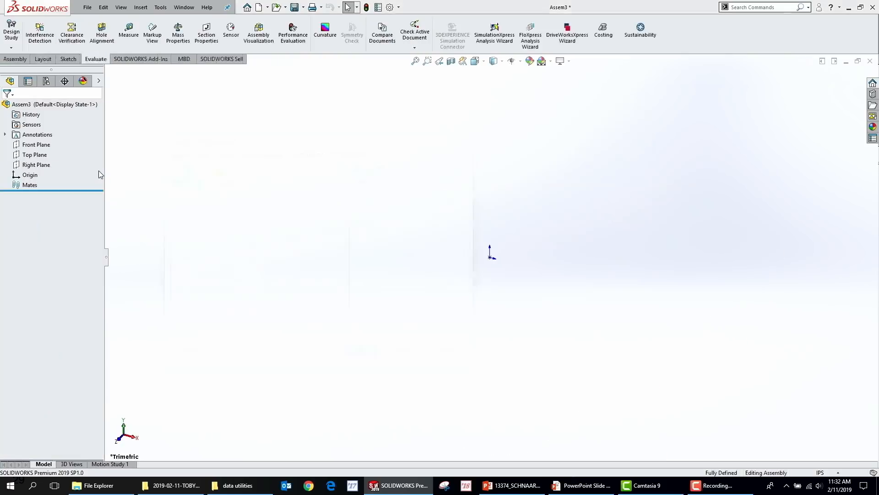
{"action": "left_click", "coordinate": [6, 106]}
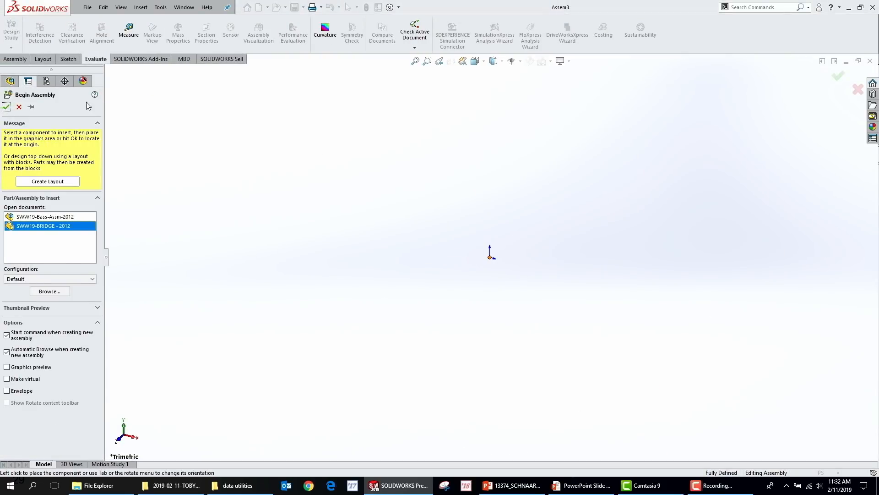
{"action": "left_click", "coordinate": [20, 60]}
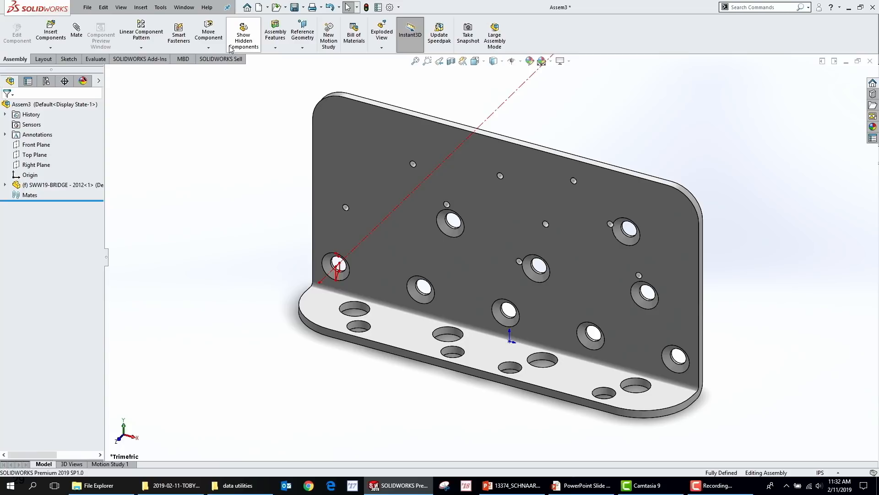
{"action": "left_click", "coordinate": [279, 47]}
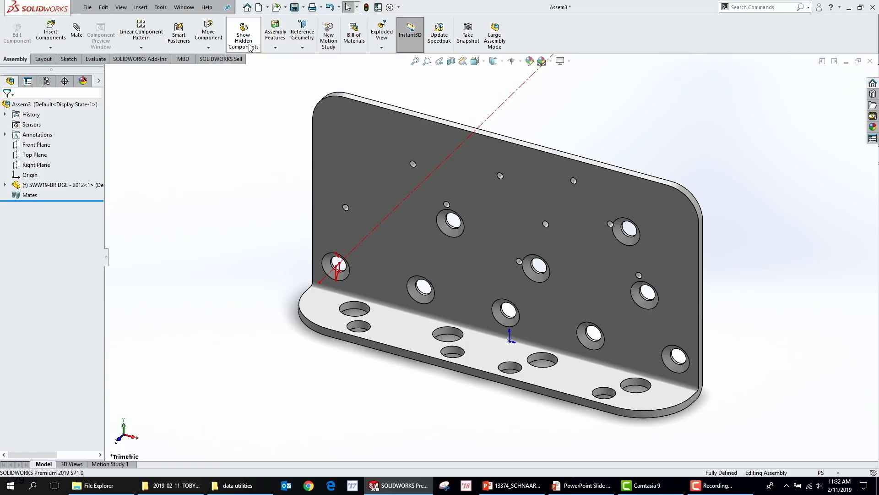
{"action": "mouse_move", "coordinate": [291, 35]}
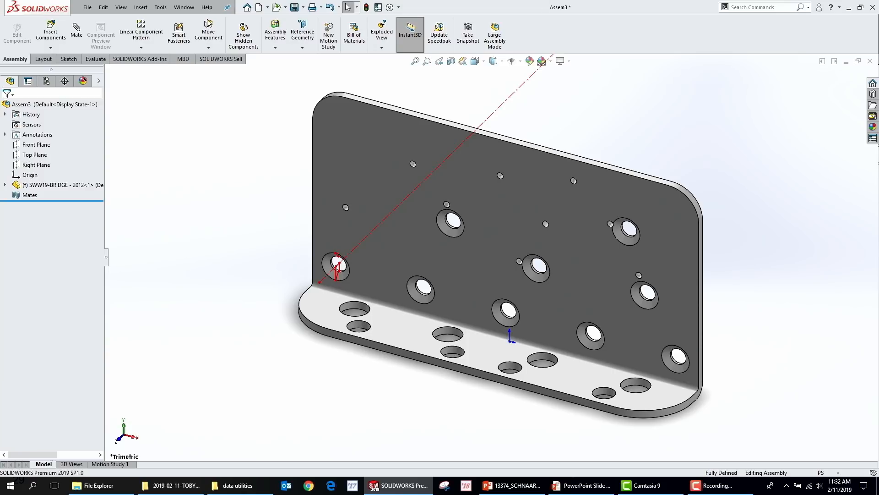
Step: Start saving the new bridge assembly as a copy in STL format
{"action": "left_click", "coordinate": [87, 7]}
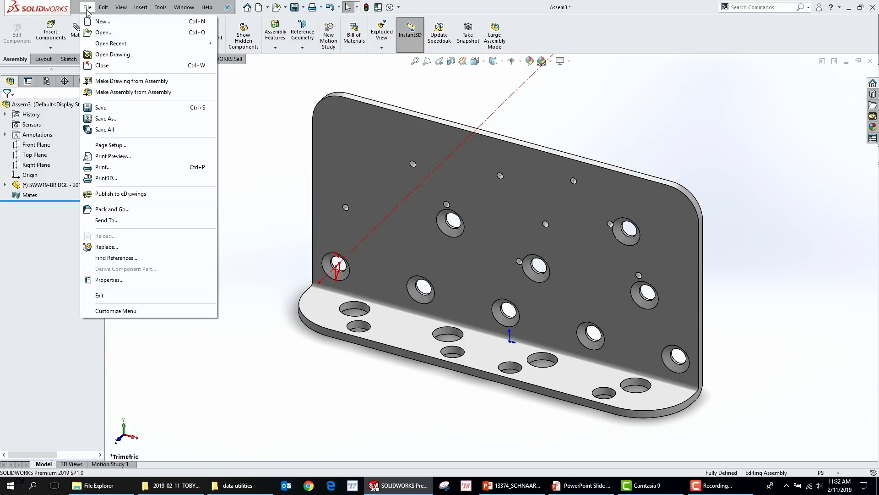
{"action": "left_click", "coordinate": [93, 118]}
{"action": "left_click", "coordinate": [439, 293]}
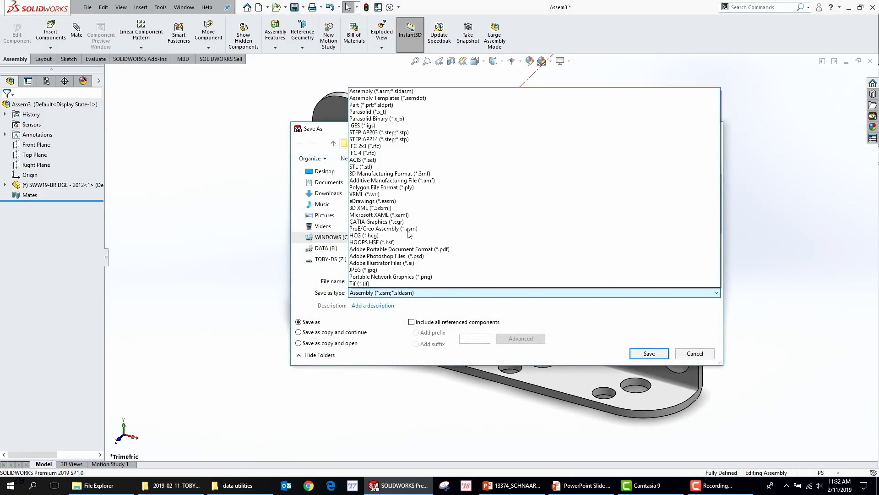
{"action": "left_click", "coordinate": [412, 167]}
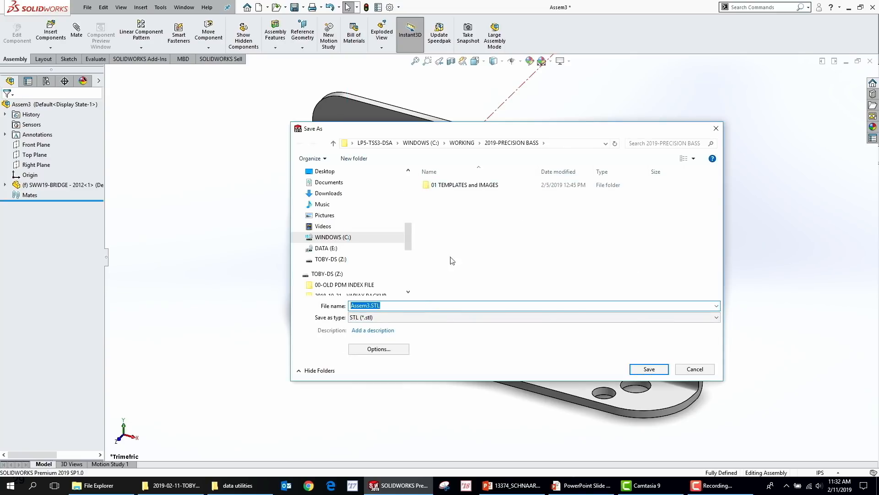
Step: Tighten the custom deviation tolerance in the STL export options, preview the triangle mesh on the bridge, and decline the save
{"action": "left_click", "coordinate": [379, 348]}
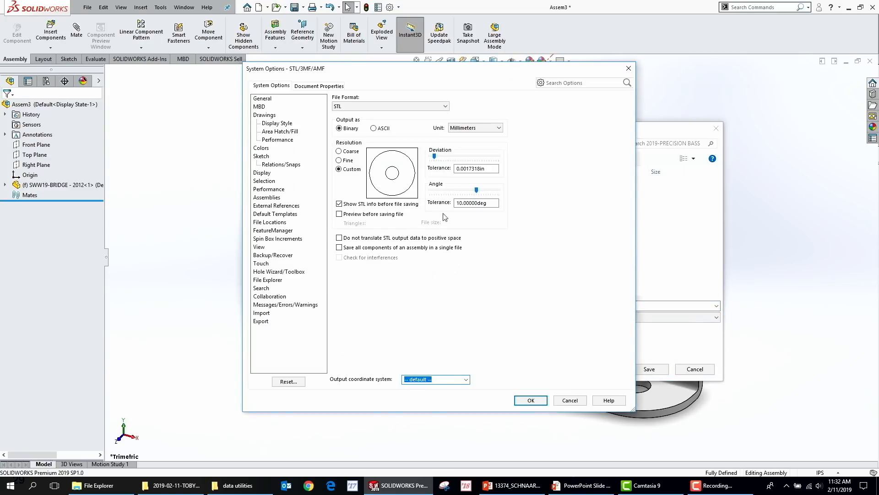
{"action": "left_click", "coordinate": [457, 156]}
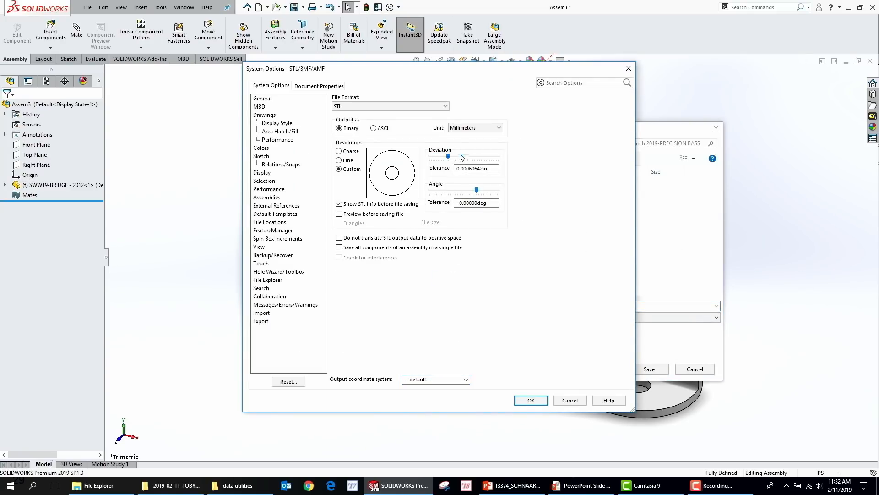
{"action": "left_click", "coordinate": [462, 157]}
{"action": "left_click", "coordinate": [530, 400]}
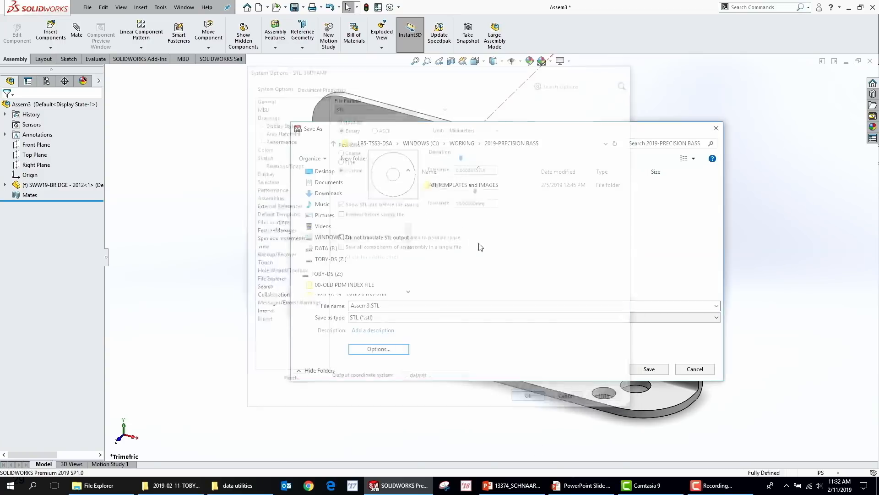
{"action": "left_click", "coordinate": [650, 369]}
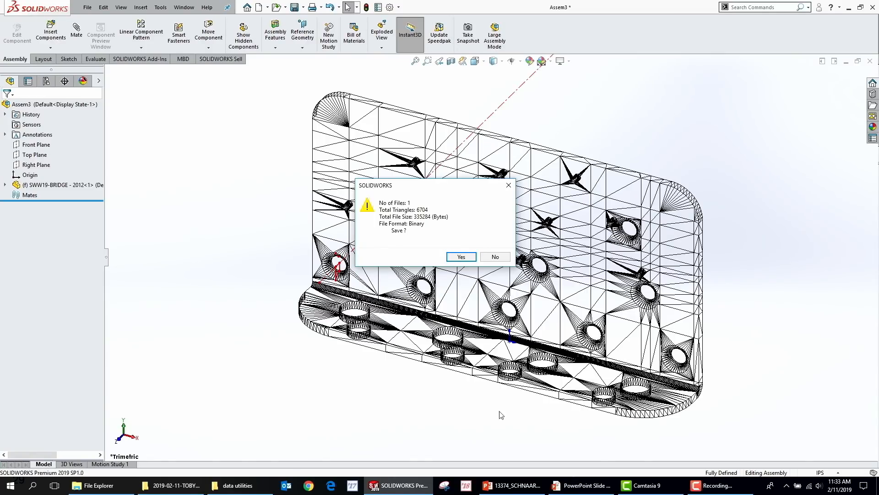
{"action": "left_click", "coordinate": [495, 256]}
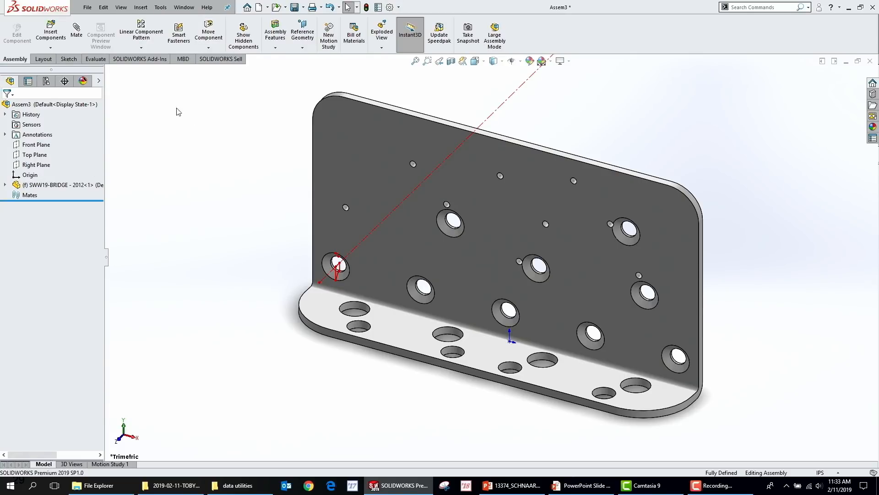
Step: Return to the bass assembly and close Assembly Visualization
{"action": "key", "text": "ctrl+Tab"}
{"action": "key", "text": "ctrl+Tab"}
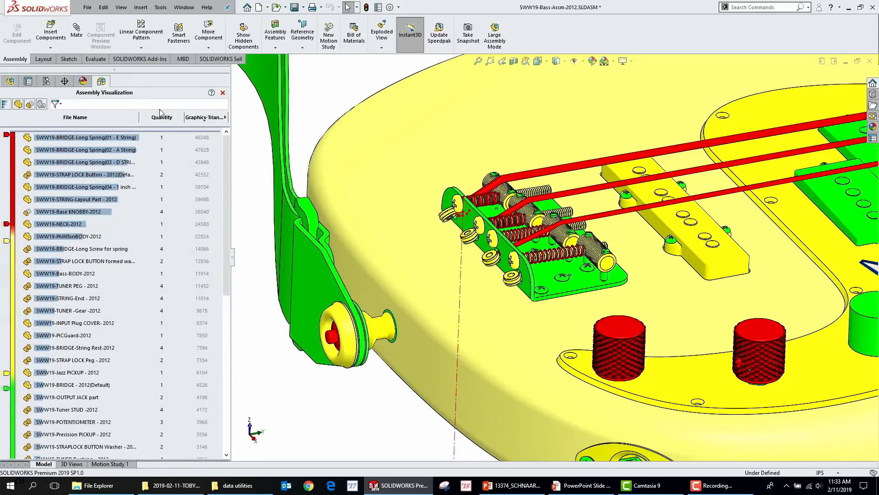
{"action": "left_click", "coordinate": [222, 92]}
{"action": "scroll", "coordinate": [393, 136], "scroll_direction": "up", "scroll_amount": 8}
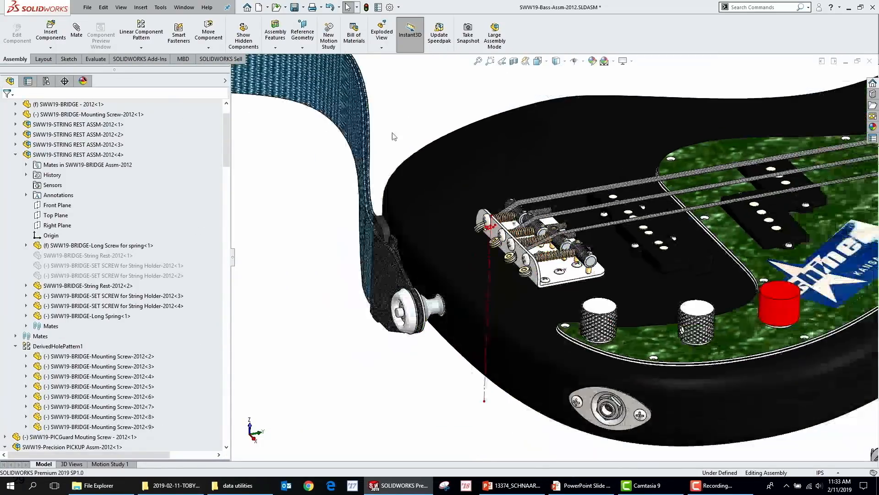
{"action": "scroll", "coordinate": [423, 172], "scroll_direction": "down", "scroll_amount": 1}
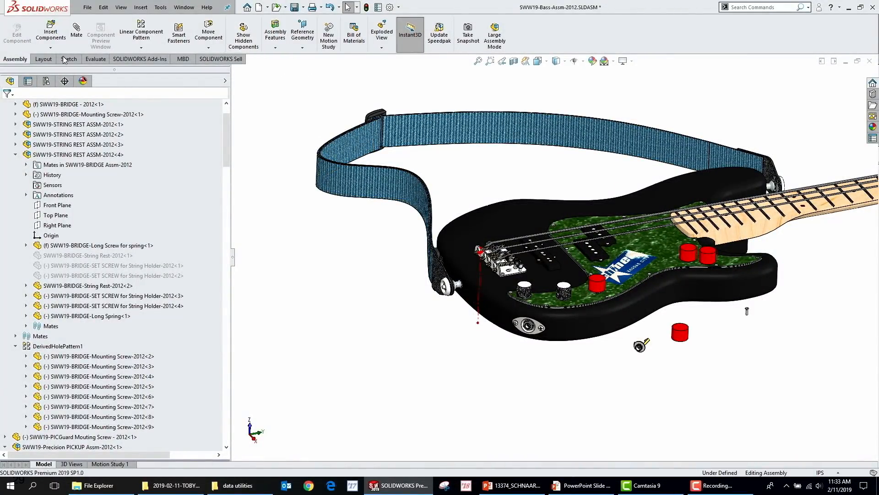
Step: Run Performance Evaluation on the bass assembly and review its open times, graphics triangles and shaded image quality, then close the report
{"action": "left_click", "coordinate": [95, 58]}
{"action": "left_click", "coordinate": [299, 44]}
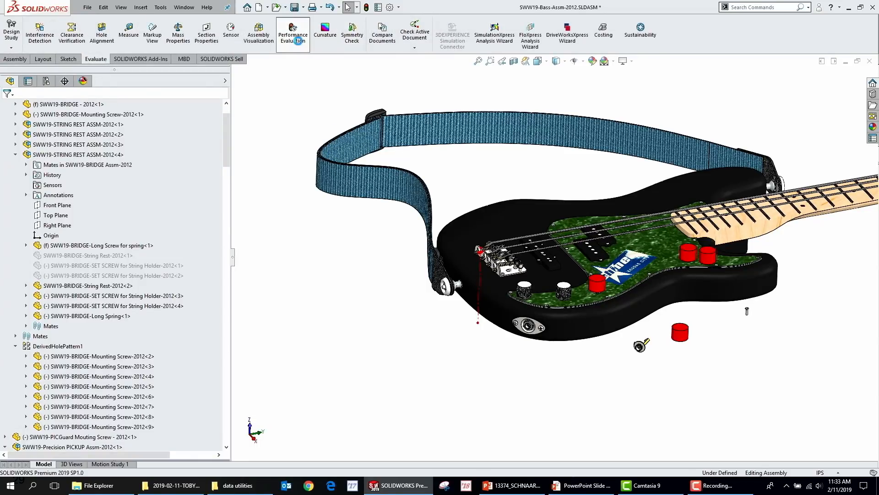
{"action": "left_click_drag", "start_coordinate": [408, 121], "coordinate": [330, 92]}
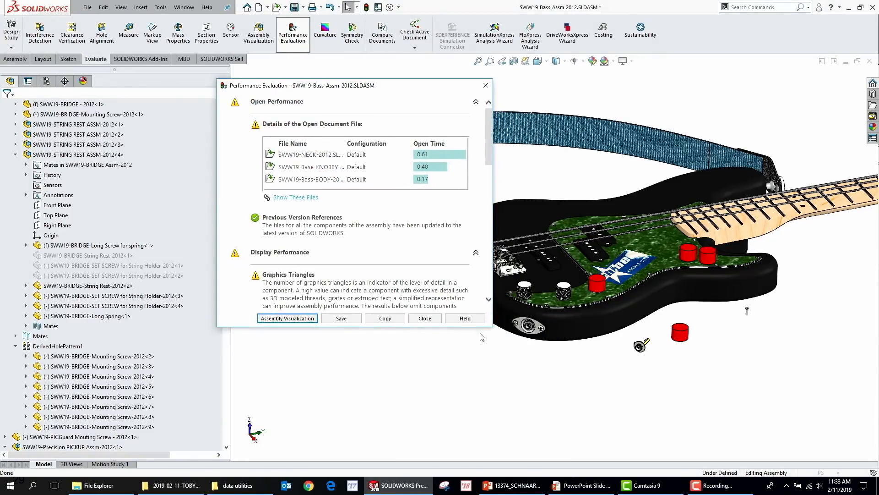
{"action": "left_click_drag", "start_coordinate": [494, 327], "coordinate": [651, 327]}
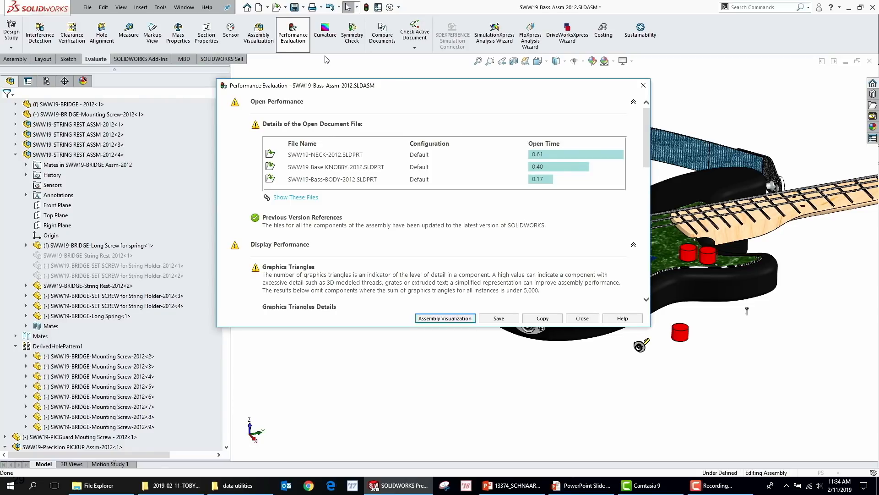
{"action": "left_click_drag", "start_coordinate": [643, 139], "coordinate": [649, 185]}
{"action": "left_click", "coordinate": [581, 317]}
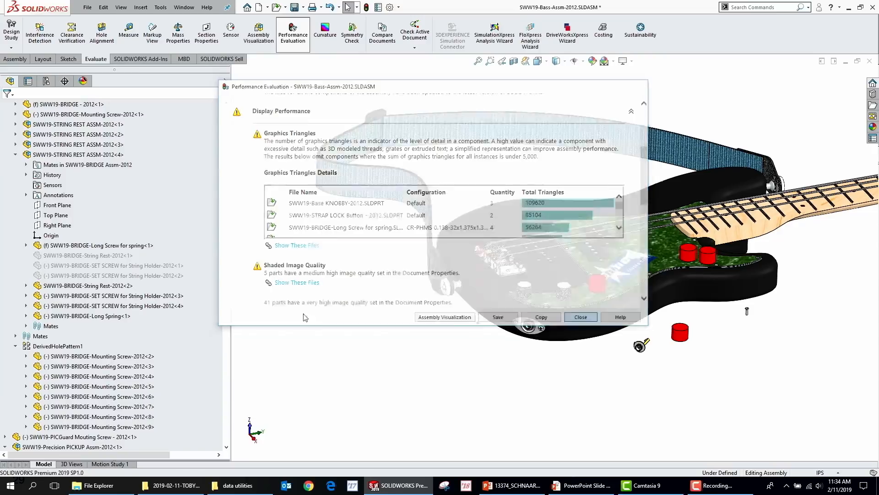
Step: Switch to the SWW19-BRIDGE - 2012 drawing and dismiss the drawing update notice
{"action": "key", "text": "ctrl+Tab"}
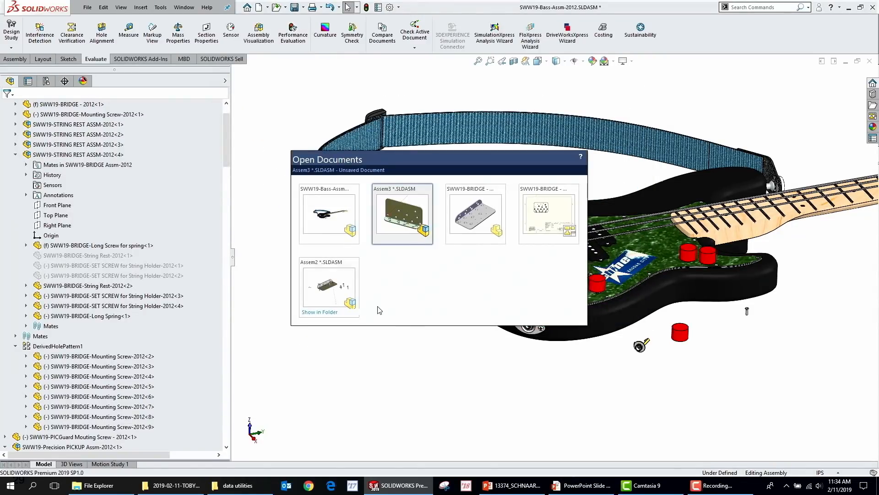
{"action": "left_click", "coordinate": [546, 215]}
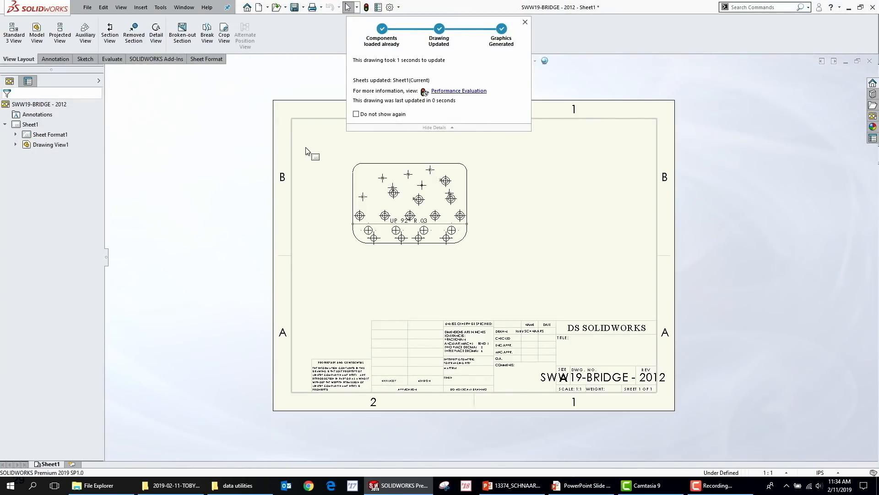
{"action": "left_click", "coordinate": [294, 151]}
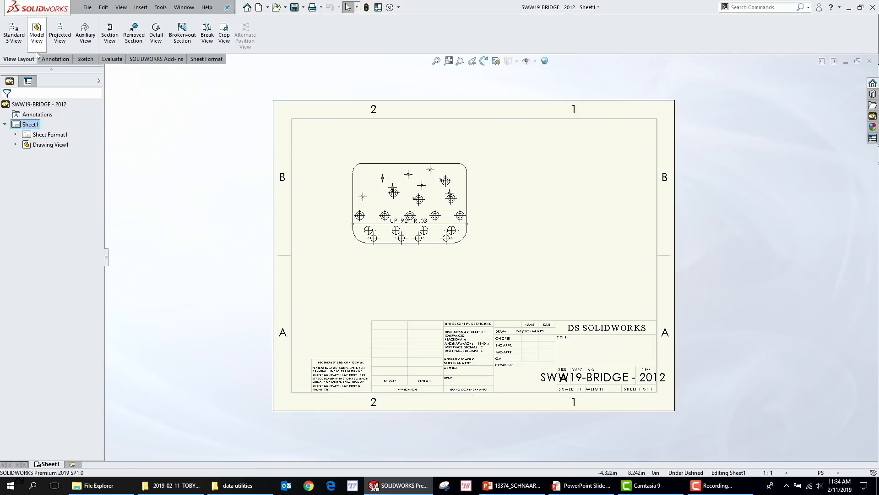
Step: Run Performance Evaluation on the bridge drawing with a full rebuild, review the open and rebuild times, and close the report
{"action": "left_click", "coordinate": [111, 59]}
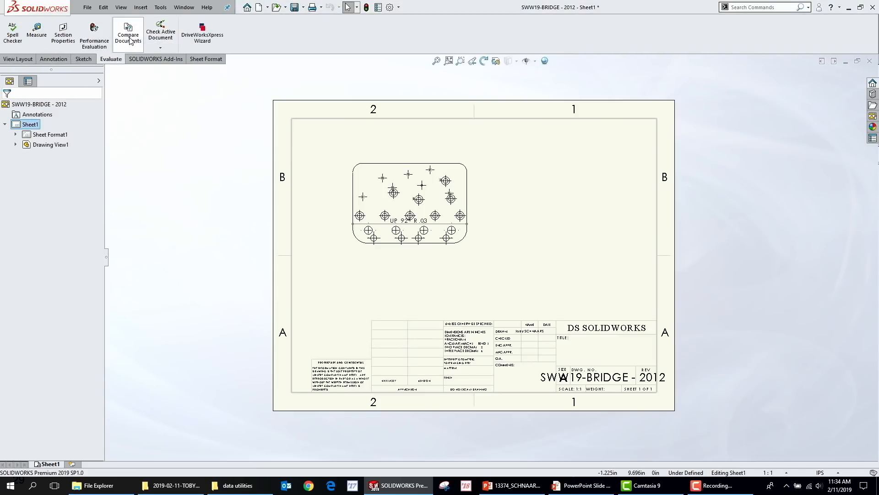
{"action": "left_click", "coordinate": [89, 37]}
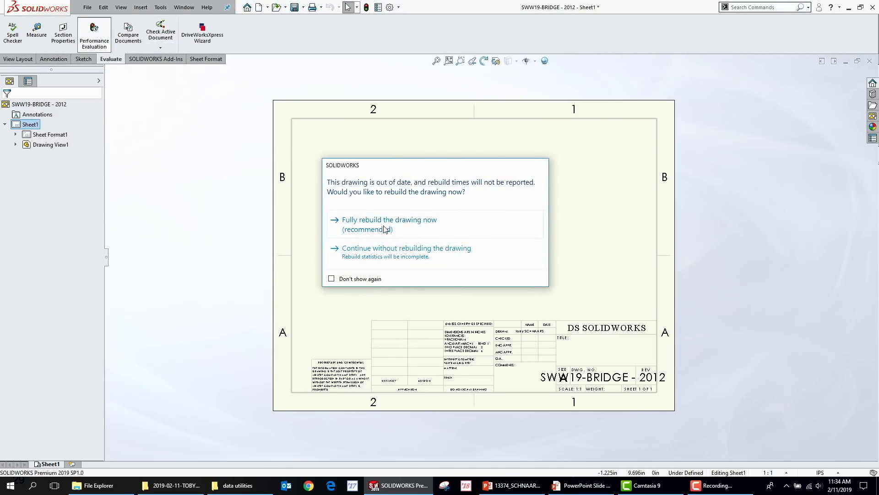
{"action": "left_click", "coordinate": [385, 229]}
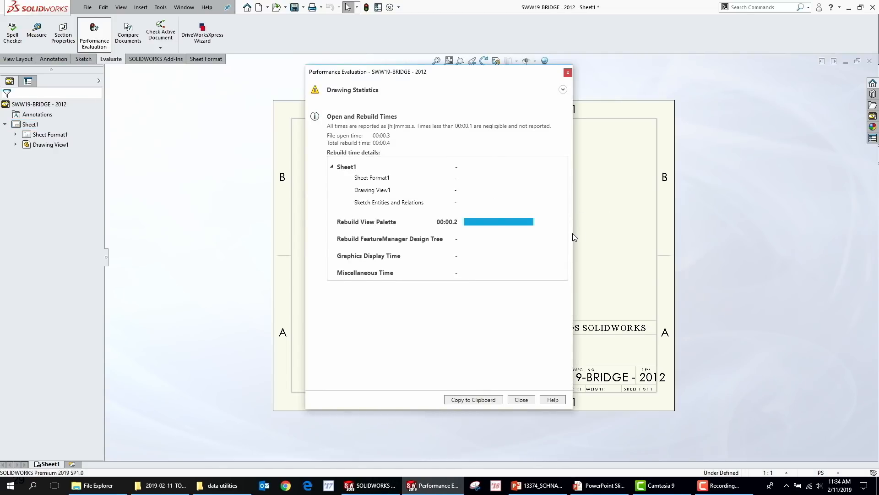
{"action": "left_click_drag", "start_coordinate": [573, 236], "coordinate": [718, 239]}
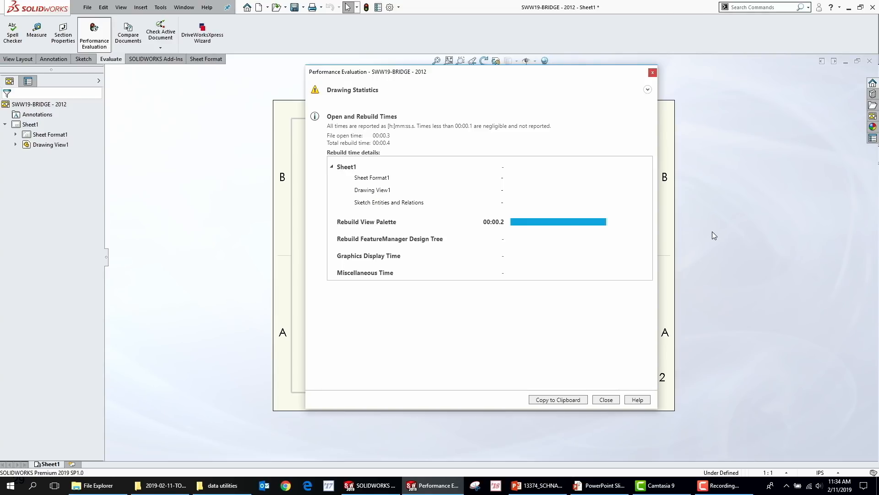
{"action": "left_click", "coordinate": [653, 72]}
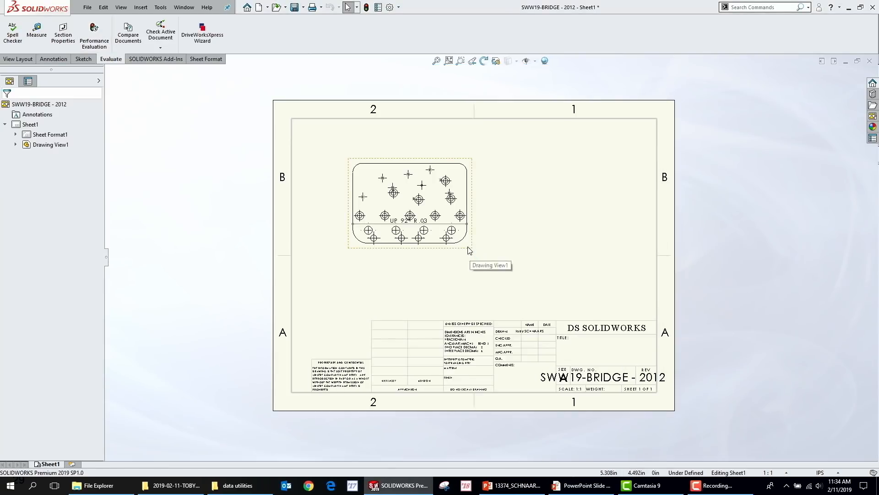
Step: Return to the bass assembly and examine the fret ends where the neck meets the body
{"action": "key", "text": "ctrl+Tab"}
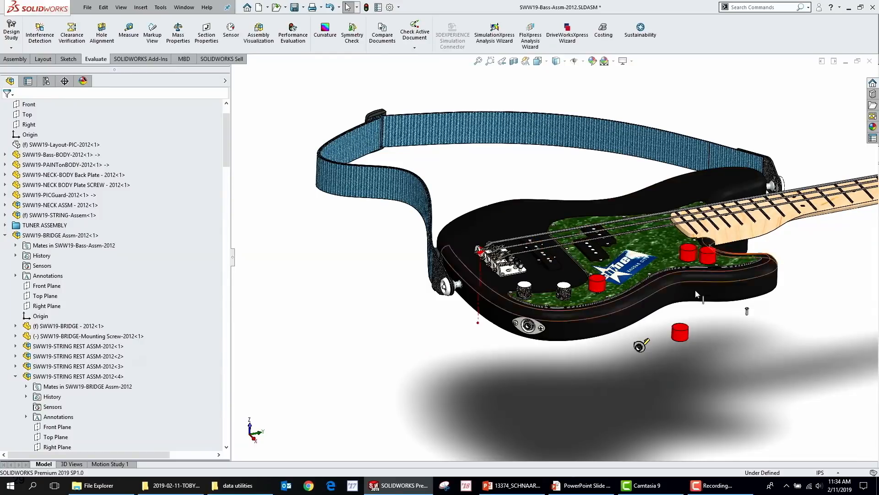
{"action": "middle_click_drag", "start_coordinate": [695, 290], "coordinate": [731, 331]}
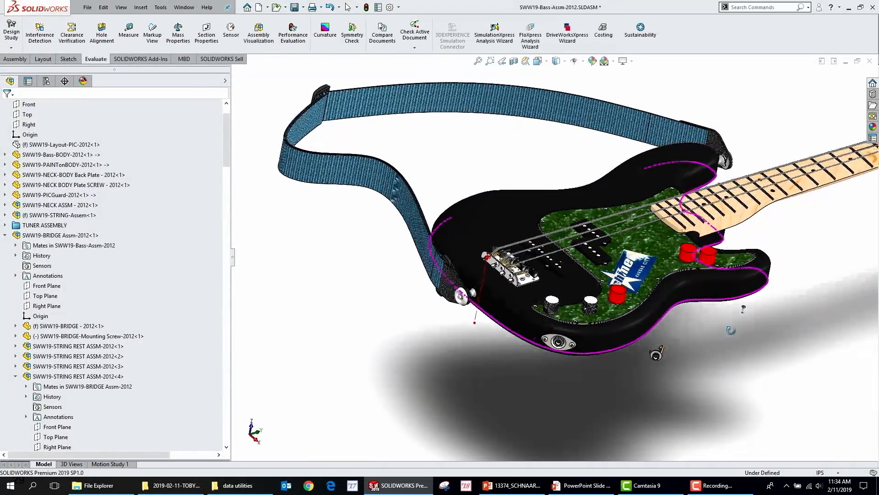
{"action": "scroll", "coordinate": [714, 268], "scroll_direction": "down", "scroll_amount": 5}
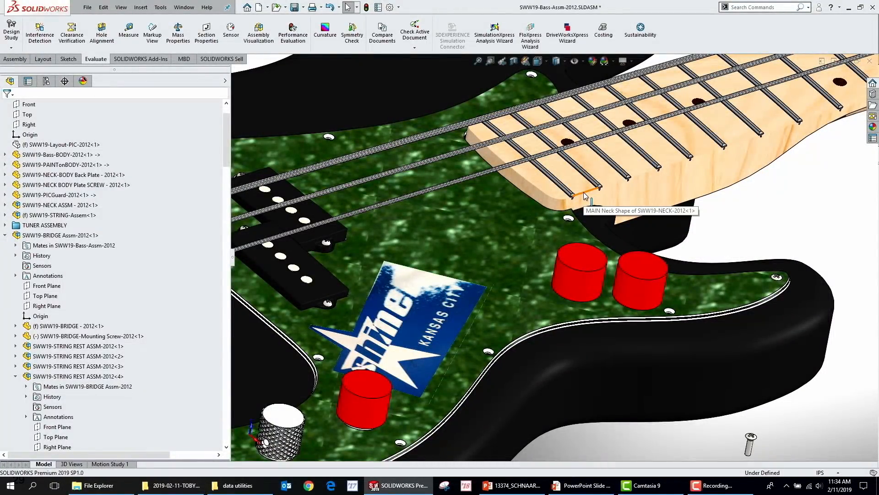
{"action": "left_click", "coordinate": [584, 193]}
{"action": "middle_click_drag", "start_coordinate": [584, 193], "coordinate": [602, 196]}
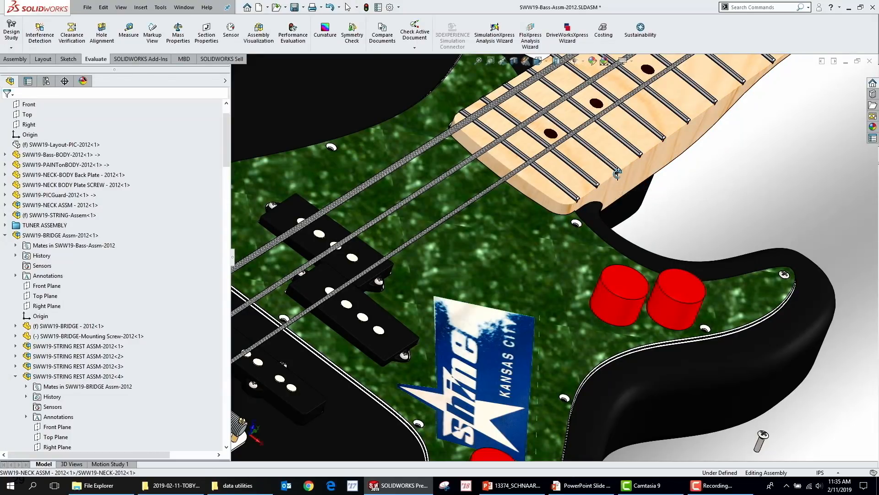
{"action": "middle_click_drag", "start_coordinate": [709, 196], "coordinate": [717, 215]}
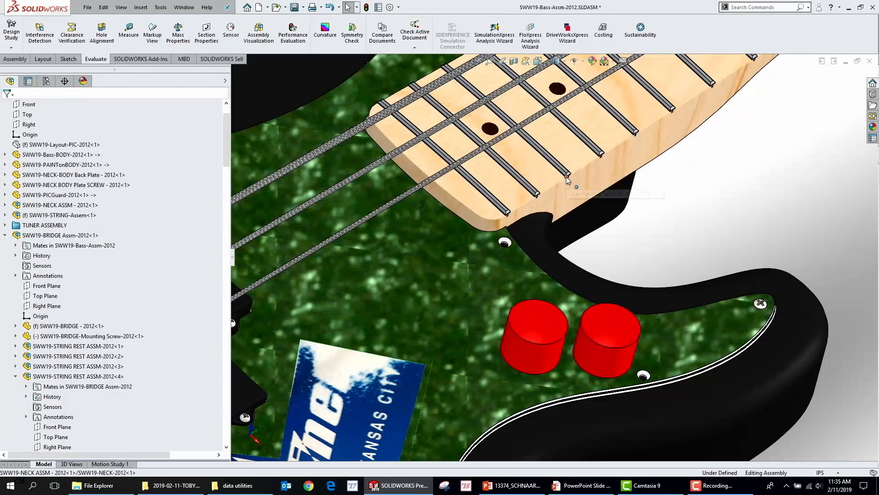
{"action": "mouse_move", "coordinate": [566, 176]}
{"action": "middle_mouse_down"}
{"action": "mouse_move", "coordinate": [459, 236]}
{"action": "mouse_move", "coordinate": [568, 179]}
{"action": "mouse_move", "coordinate": [569, 186]}
{"action": "middle_mouse_up"}
Step: Examine the pickups, strings, and bridge springs and screws on the bass body up close
{"action": "scroll", "coordinate": [543, 241], "scroll_direction": "up", "scroll_amount": 6}
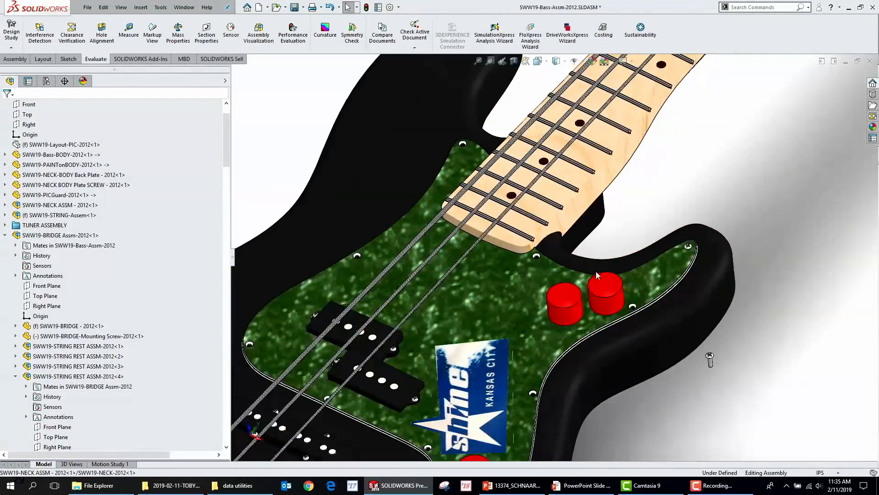
{"action": "middle_click_drag", "start_coordinate": [543, 241], "coordinate": [449, 395]}
{"action": "scroll", "coordinate": [449, 395], "scroll_direction": "down", "scroll_amount": 6}
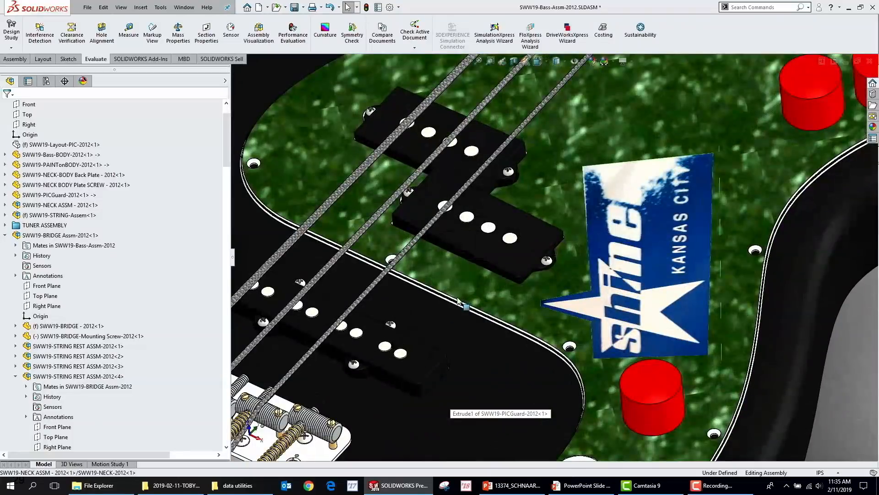
{"action": "scroll", "coordinate": [418, 368], "scroll_direction": "up", "scroll_amount": 4}
{"action": "scroll", "coordinate": [367, 385], "scroll_direction": "down", "scroll_amount": 2}
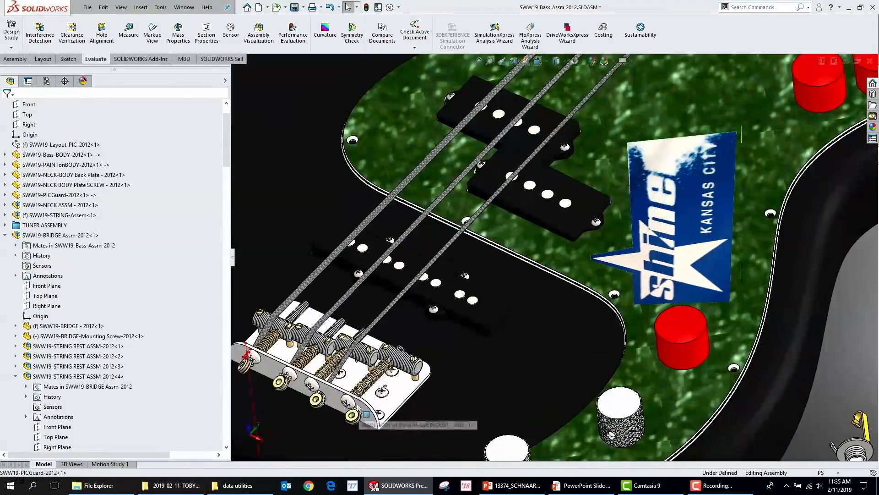
{"action": "middle_click_drag", "start_coordinate": [342, 393], "coordinate": [767, 214]}
{"action": "middle_click_drag", "start_coordinate": [460, 215], "coordinate": [403, 283]}
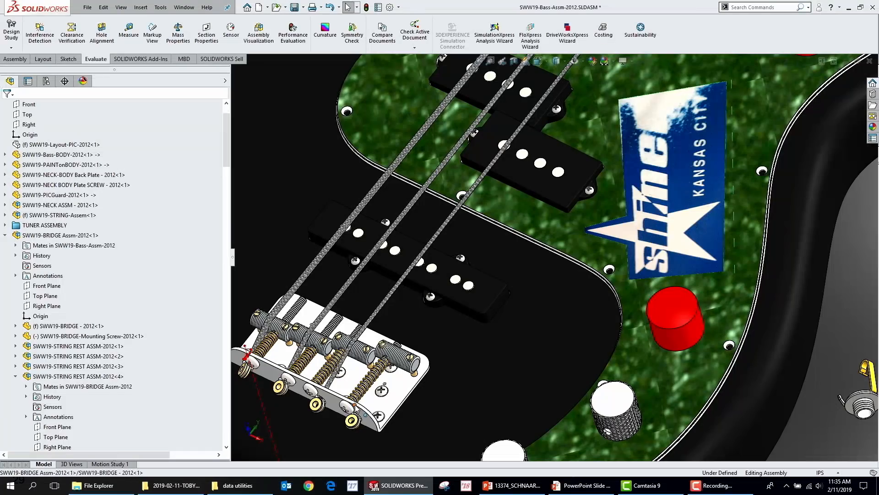
Step: Zoom out to the whole bass assembly and switch to the PowerPoint slide show to present the FIT SPLINE slide
{"action": "middle_click_drag", "start_coordinate": [357, 409], "coordinate": [412, 394]}
{"action": "scroll", "coordinate": [724, 267], "scroll_direction": "up", "scroll_amount": 10}
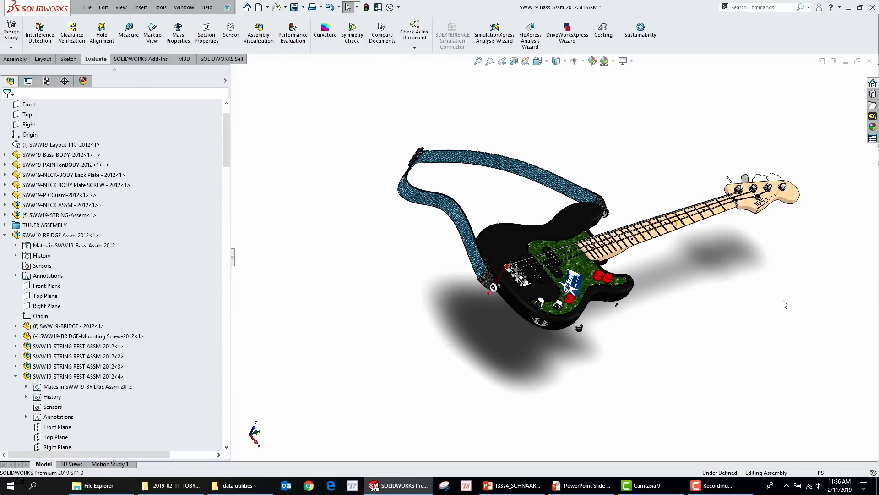
{"action": "left_click", "coordinate": [578, 490]}
{"action": "key", "text": "Right"}
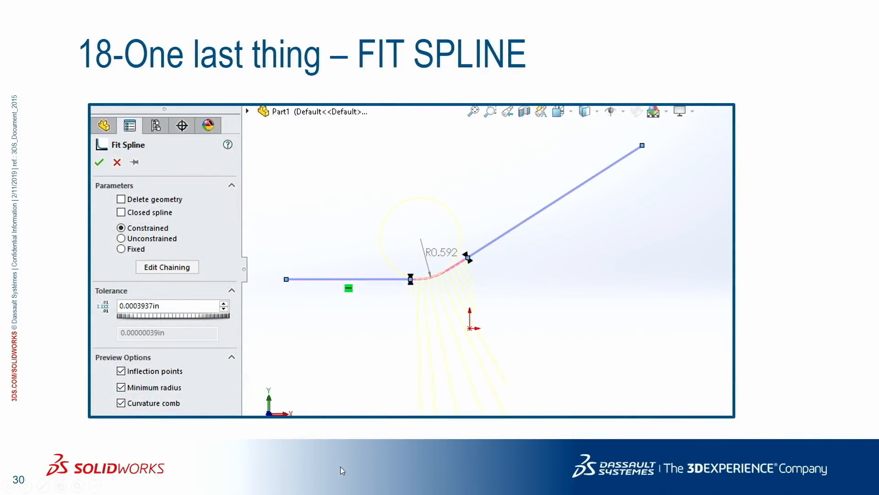
Step: Switch back to SOLIDWORKS, create a new part from the PART-INCH template, and start a sketch on the Front Plane
{"action": "key", "text": "super+Tab"}
{"action": "left_click", "coordinate": [341, 178]}
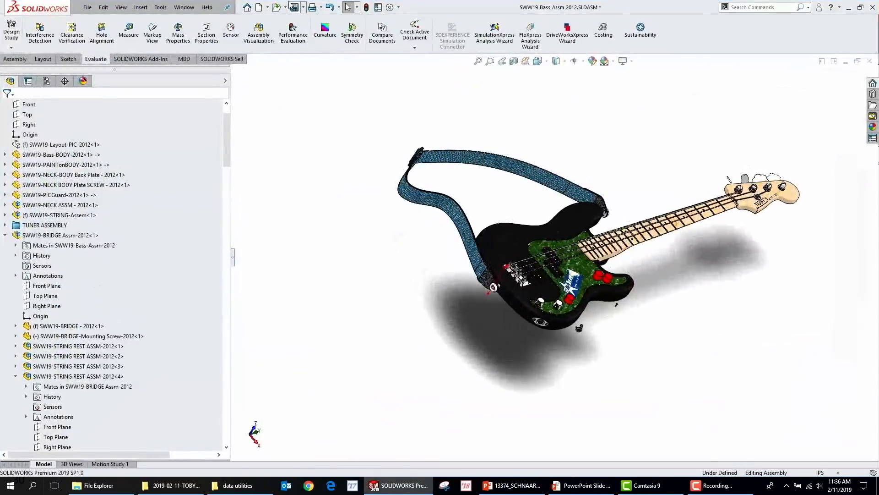
{"action": "left_click", "coordinate": [259, 7]}
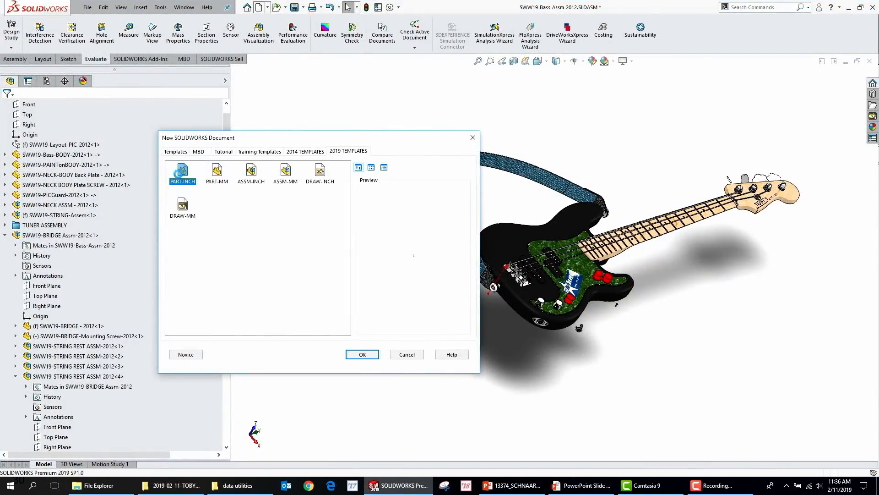
{"action": "key", "text": "Return"}
{"action": "left_click", "coordinate": [36, 155]}
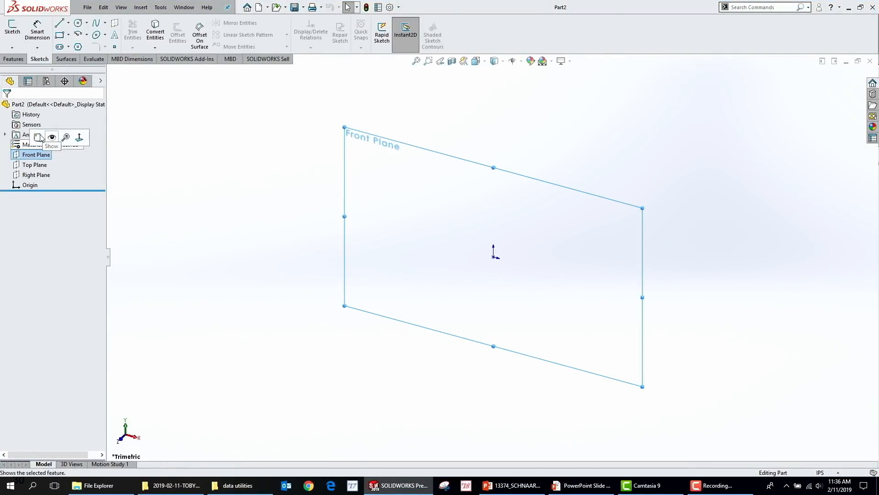
{"action": "left_click", "coordinate": [38, 137]}
Step: Sketch three connected lines: a horizontal one about 2.05 in long, a diagonal rising to the right, and a second horizontal
{"action": "key", "text": "s"}
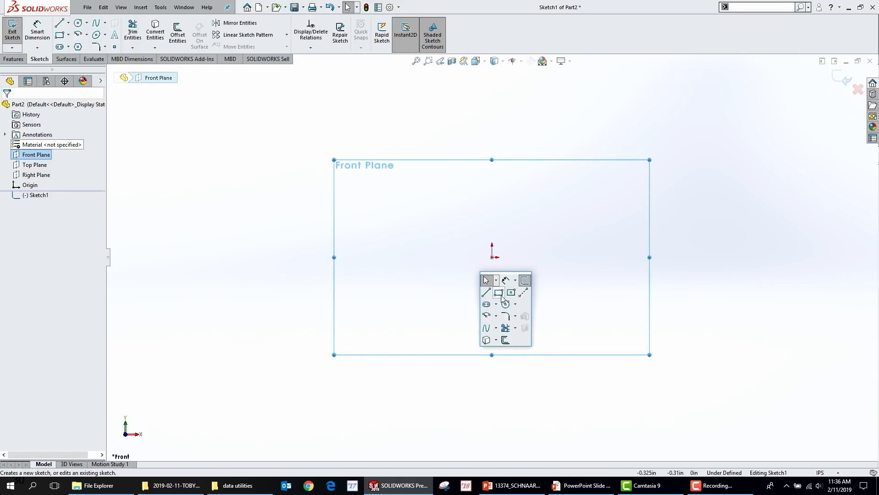
{"action": "left_click", "coordinate": [486, 292]}
{"action": "left_click_drag", "start_coordinate": [352, 266], "coordinate": [444, 266]}
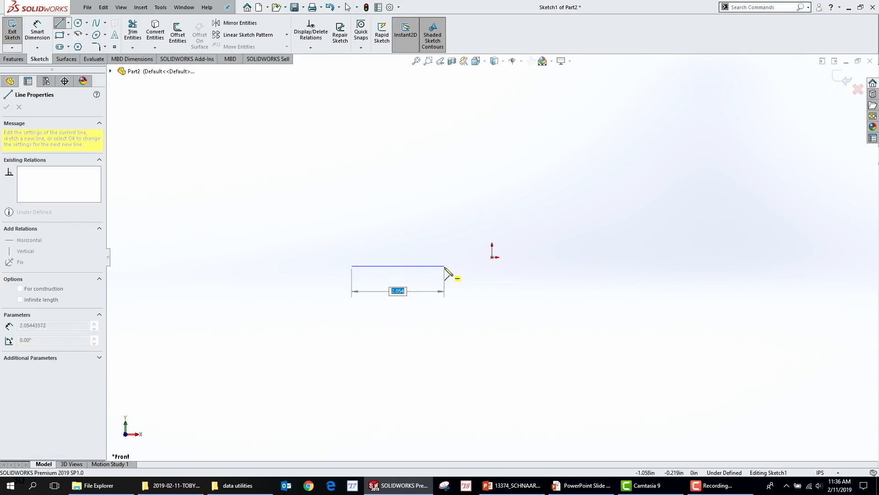
{"action": "left_click", "coordinate": [445, 266]}
{"action": "left_click", "coordinate": [545, 187]}
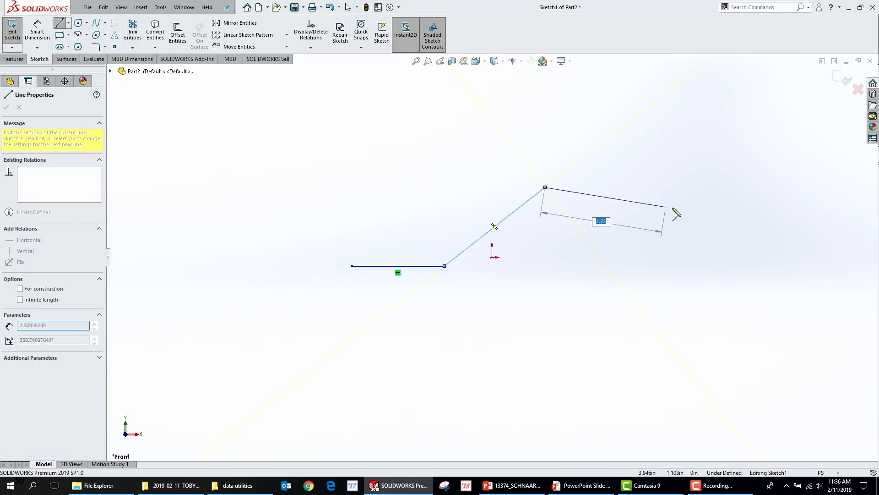
{"action": "left_click", "coordinate": [683, 187]}
{"action": "key", "text": "Escape"}
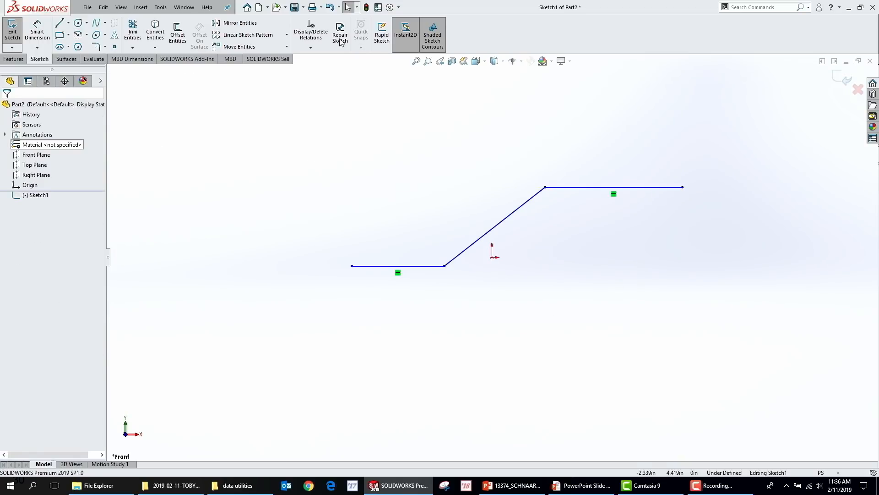
Step: Sketch a two-point spline above the line profile and bend it into an S-curve with its end tangent handles
{"action": "left_click", "coordinate": [96, 22]}
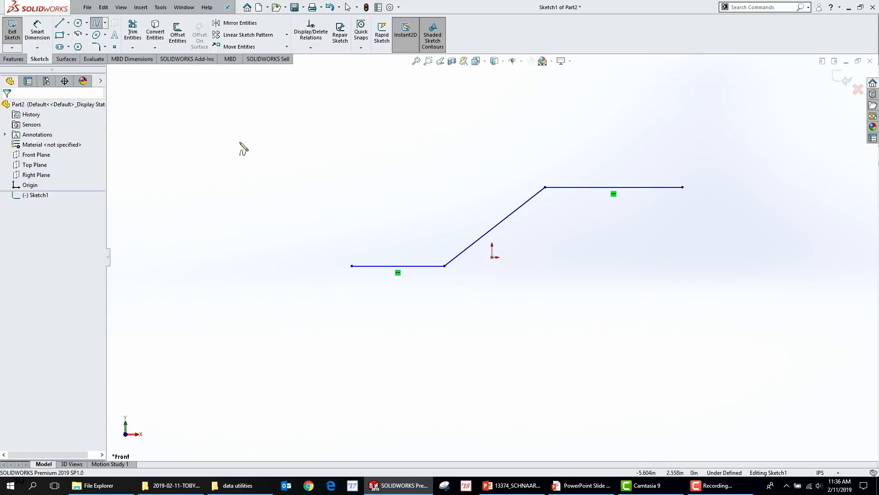
{"action": "left_click", "coordinate": [352, 240]}
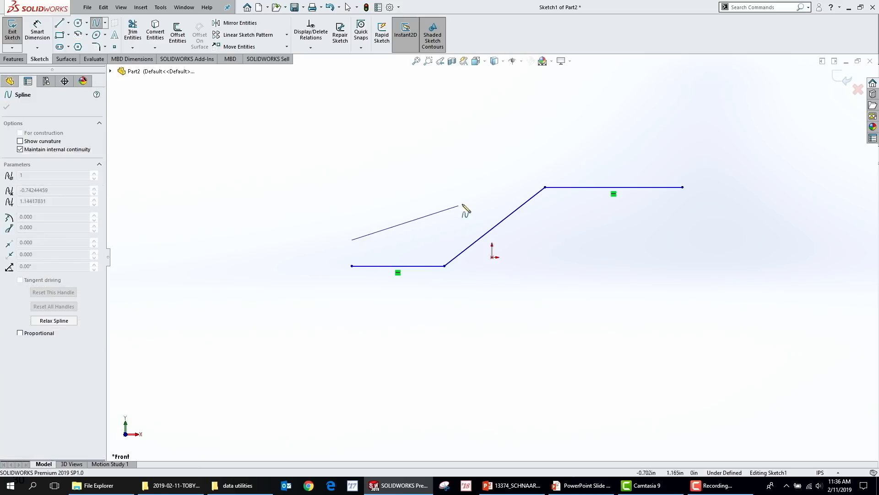
{"action": "double_click", "coordinate": [682, 174]}
{"action": "key", "text": "Escape"}
{"action": "left_click", "coordinate": [567, 197]}
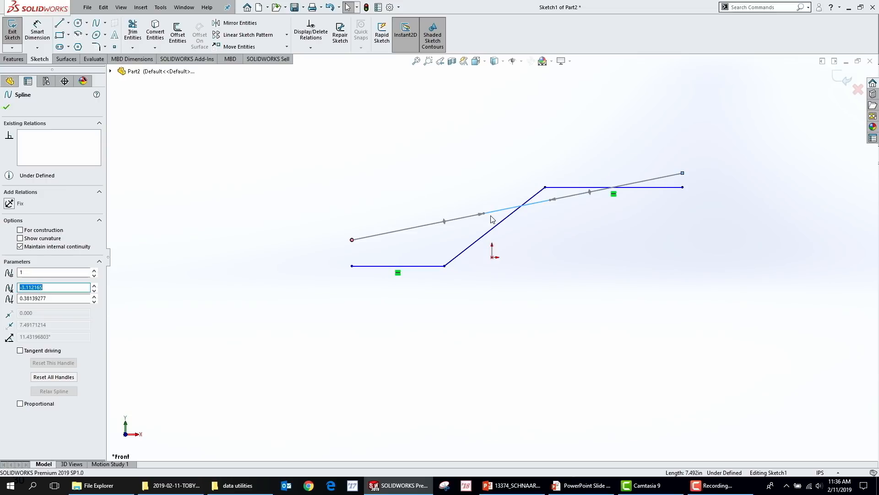
{"action": "left_click_drag", "start_coordinate": [484, 214], "coordinate": [422, 164]}
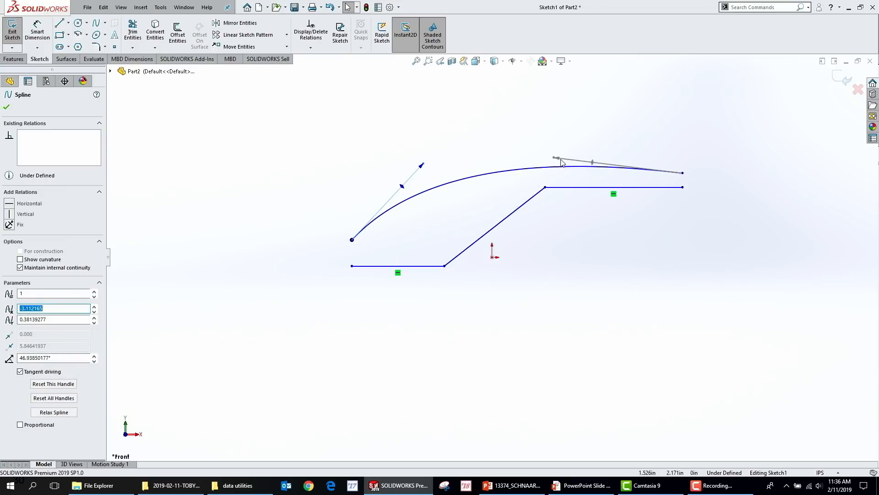
{"action": "left_click_drag", "start_coordinate": [561, 159], "coordinate": [516, 152]}
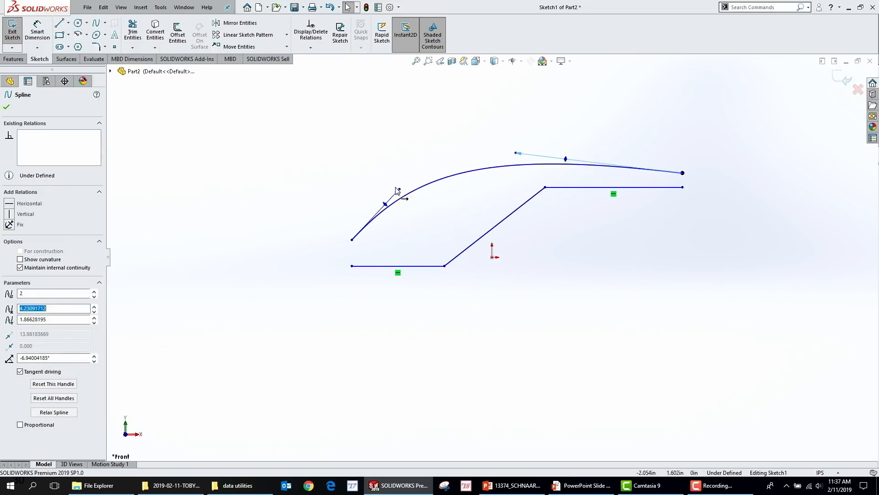
{"action": "left_click_drag", "start_coordinate": [397, 189], "coordinate": [535, 236]}
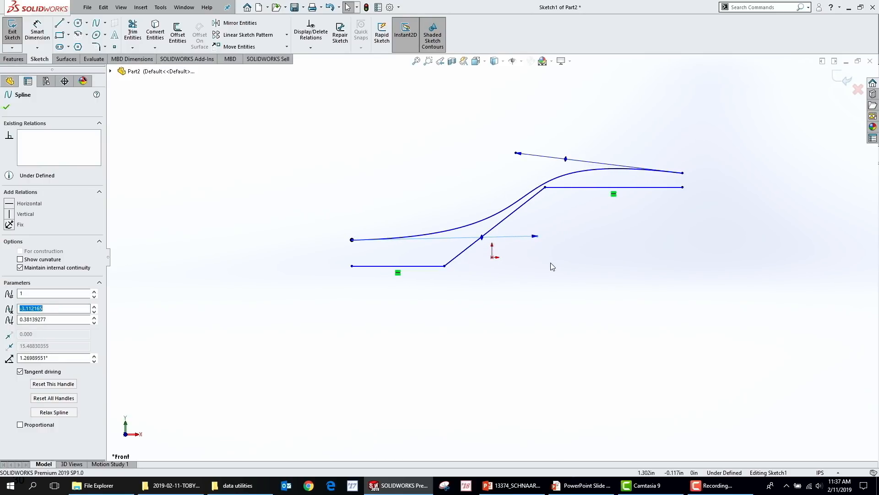
Step: Sketch a ten-point spline below the line profile that roughly follows its stepped shape
{"action": "left_click", "coordinate": [96, 22]}
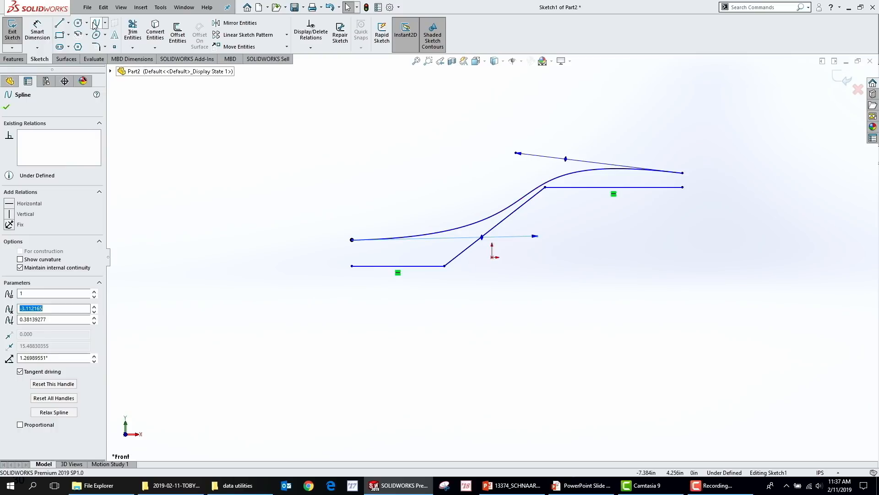
{"action": "left_click", "coordinate": [356, 272]}
{"action": "left_click", "coordinate": [390, 278]}
{"action": "left_click", "coordinate": [432, 279]}
{"action": "left_click", "coordinate": [473, 278]}
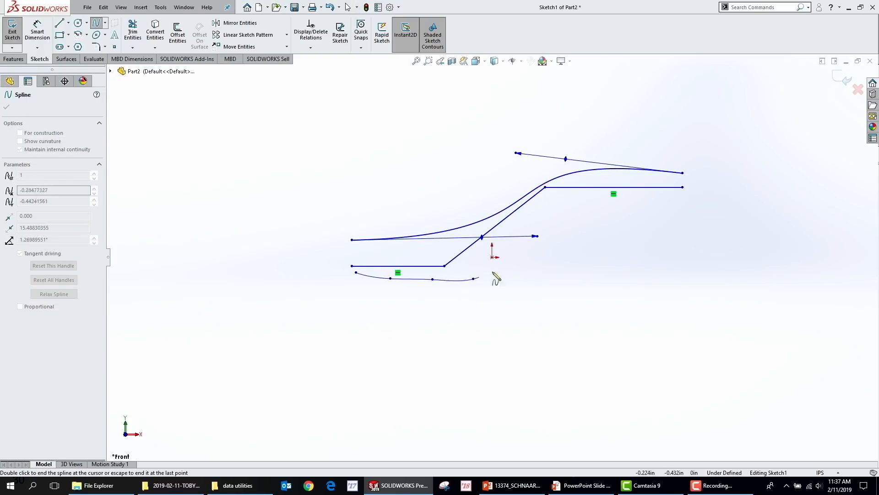
{"action": "left_click", "coordinate": [504, 261]}
{"action": "left_click", "coordinate": [522, 239]}
{"action": "left_click", "coordinate": [554, 218]}
{"action": "left_click", "coordinate": [579, 208]}
{"action": "left_click", "coordinate": [643, 207]}
{"action": "left_click", "coordinate": [701, 207]}
{"action": "key", "text": "Escape"}
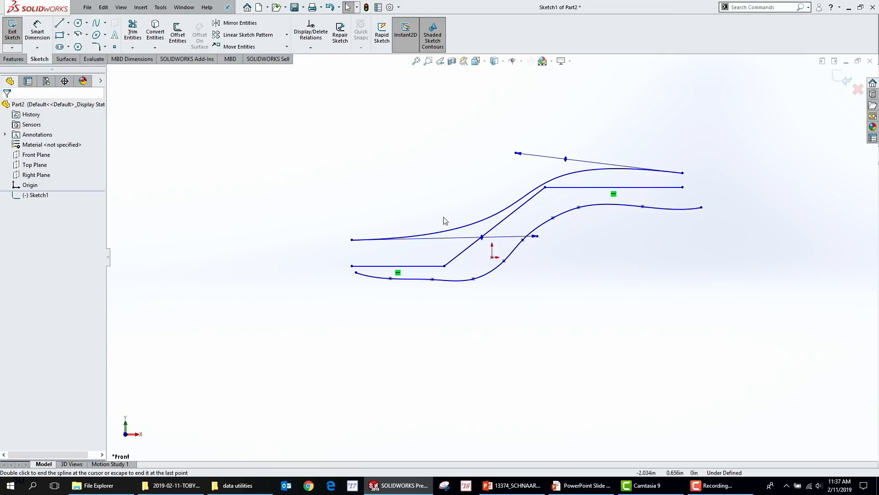
Step: Delete the ten-point spline and the two-point spline, keeping only the three lines
{"action": "left_click", "coordinate": [550, 215]}
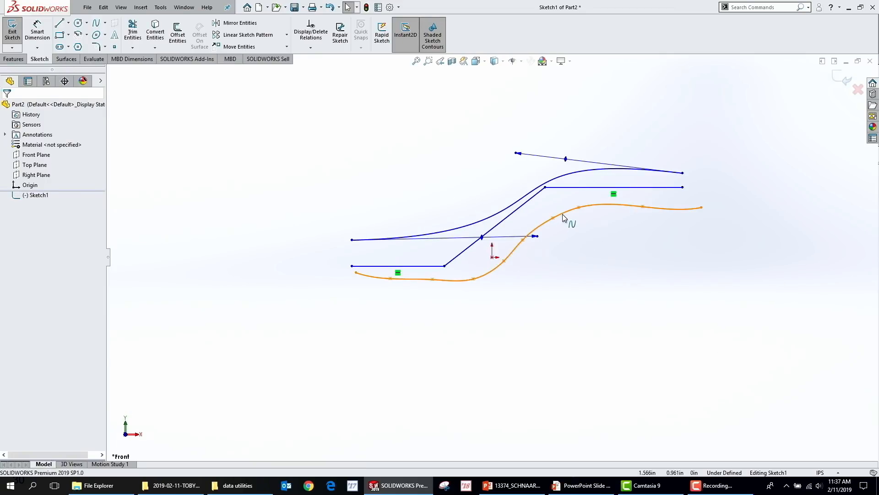
{"action": "key", "text": "Delete"}
{"action": "key", "text": "Delete"}
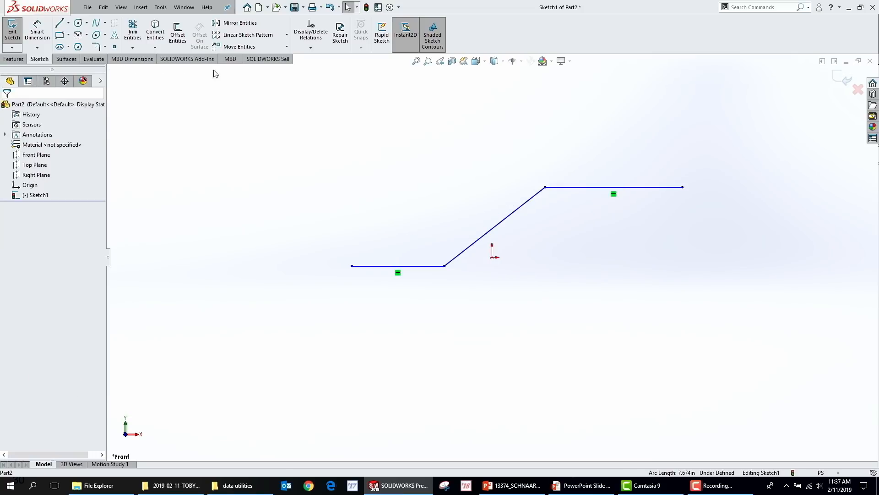
Step: Try approximating the line profile with a new two-point spline shaped by its tangent handles, and delete that spline
{"action": "left_click", "coordinate": [99, 24]}
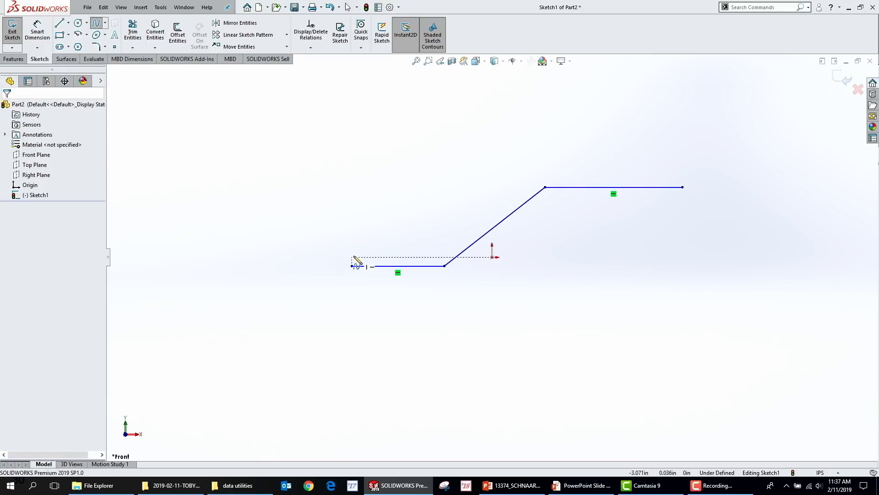
{"action": "left_click", "coordinate": [352, 257]}
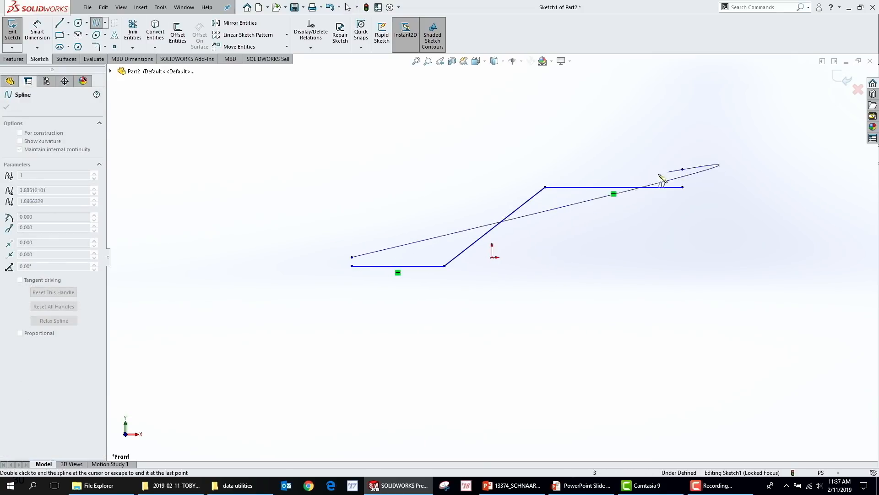
{"action": "double_click", "coordinate": [683, 170]}
{"action": "left_click", "coordinate": [468, 229]}
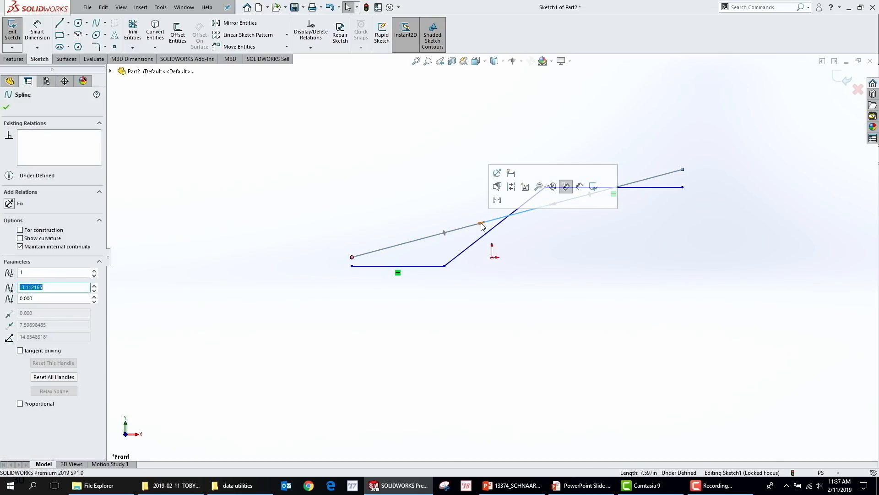
{"action": "left_click_drag", "start_coordinate": [484, 228], "coordinate": [458, 262]}
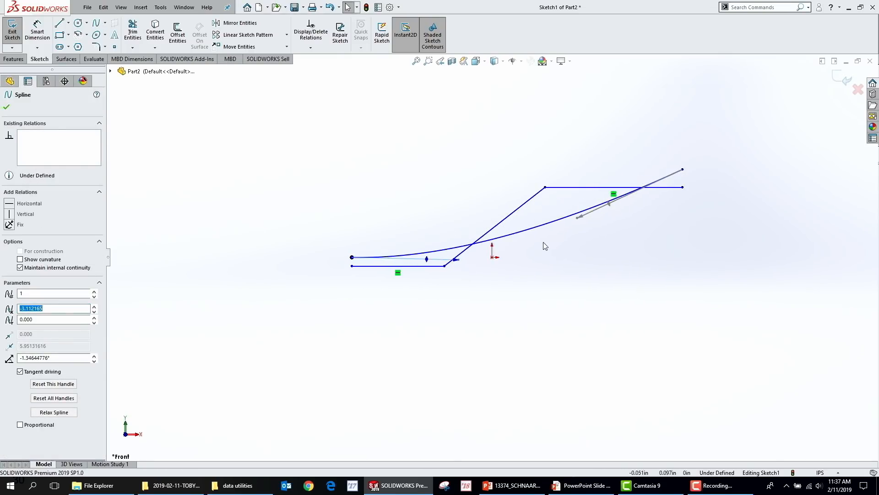
{"action": "left_click_drag", "start_coordinate": [578, 217], "coordinate": [508, 156]}
{"action": "left_click", "coordinate": [455, 196]}
{"action": "left_click_drag", "start_coordinate": [474, 182], "coordinate": [446, 224]}
{"action": "key", "text": "Delete"}
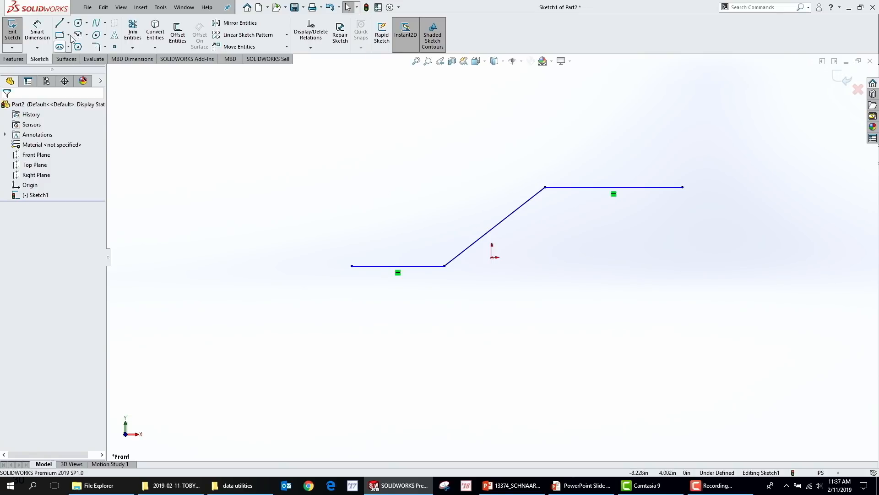
Step: Find the Fit Spline command by searching for "fit", start it, and cancel it
{"action": "left_click", "coordinate": [141, 7]}
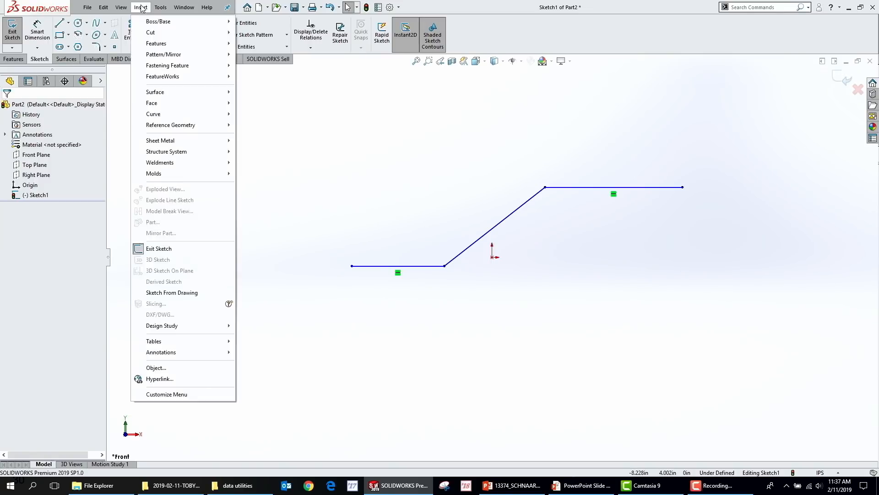
{"action": "left_click", "coordinate": [379, 185]}
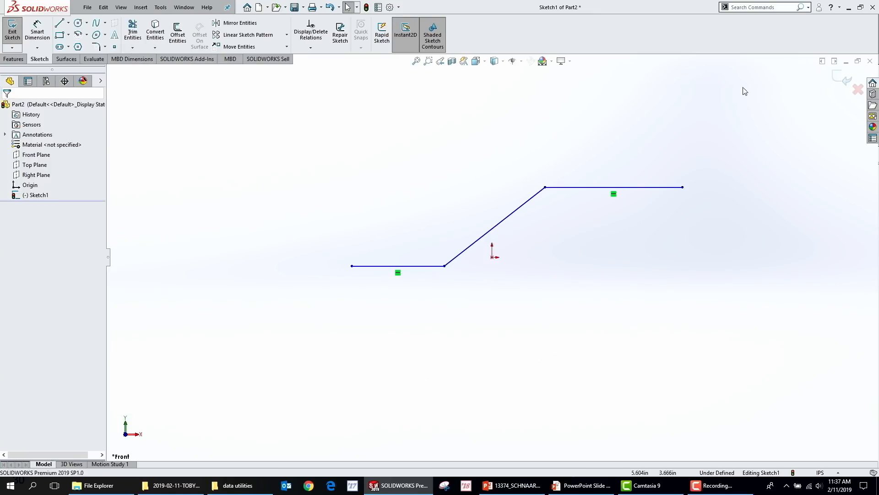
{"action": "left_click", "coordinate": [750, 7]}
{"action": "type", "text": "f"}
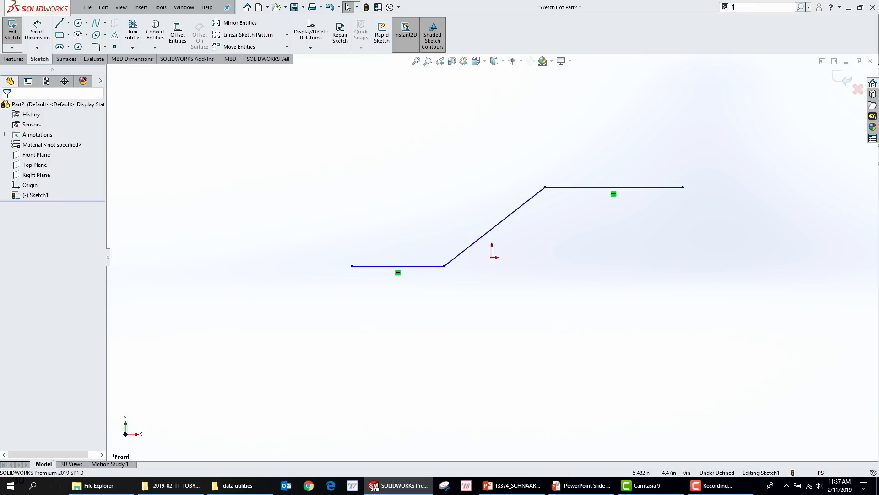
{"action": "type", "text": "it"}
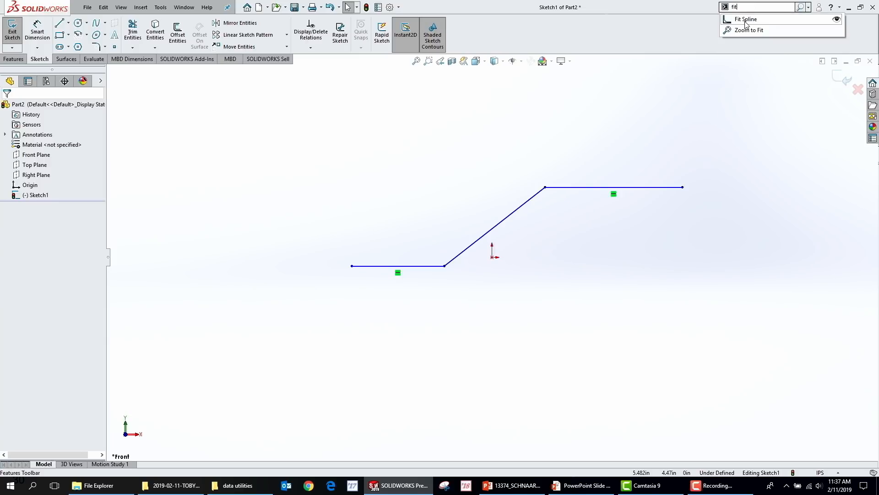
{"action": "left_click", "coordinate": [745, 21]}
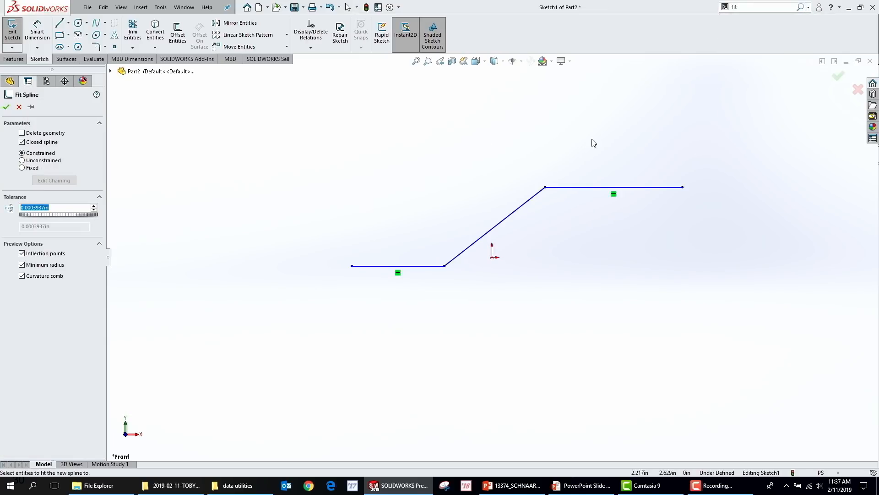
{"action": "key", "text": "Escape"}
Step: Search the commands for "fit" again to locate the Fit Spline tool
{"action": "left_click", "coordinate": [750, 7]}
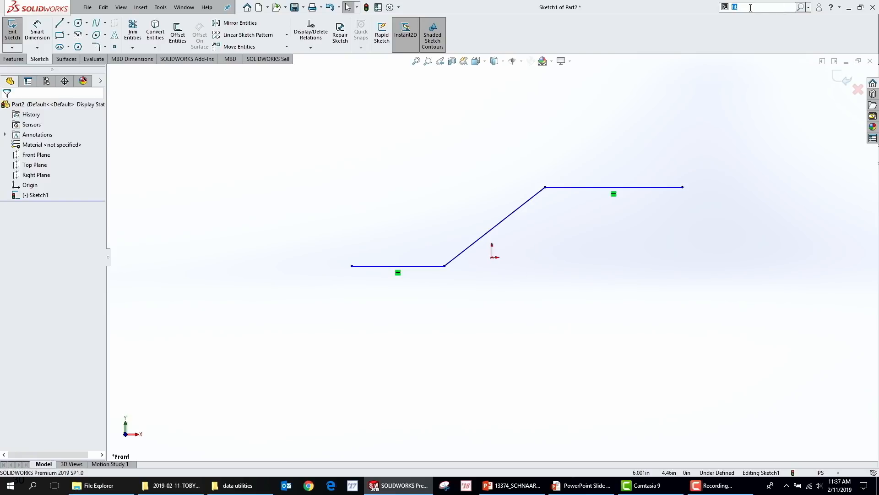
{"action": "type", "text": "t"}
{"action": "key", "text": "BackSpace"}
{"action": "type", "text": "fi"}
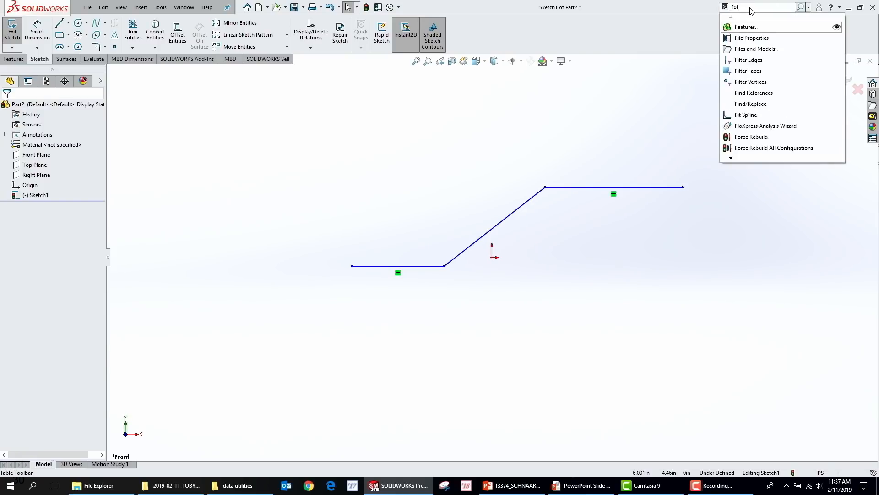
{"action": "type", "text": "t"}
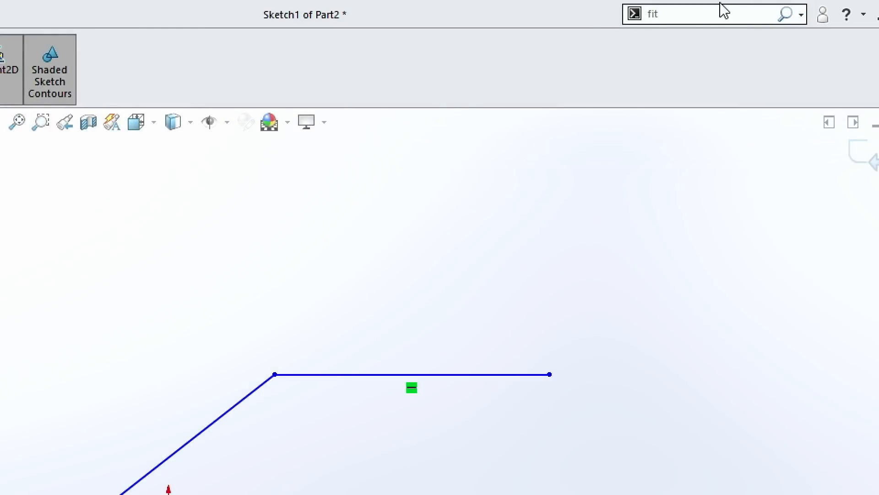
{"action": "left_click", "coordinate": [766, 7]}
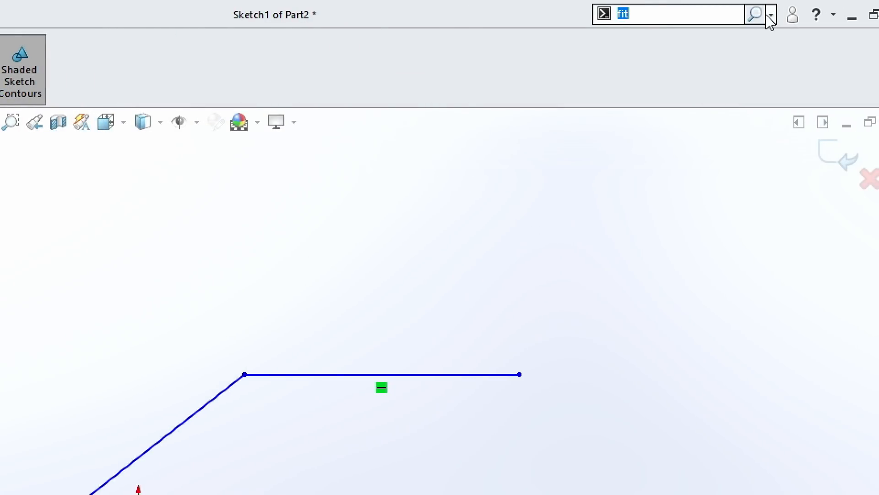
{"action": "left_click", "coordinate": [785, 14]}
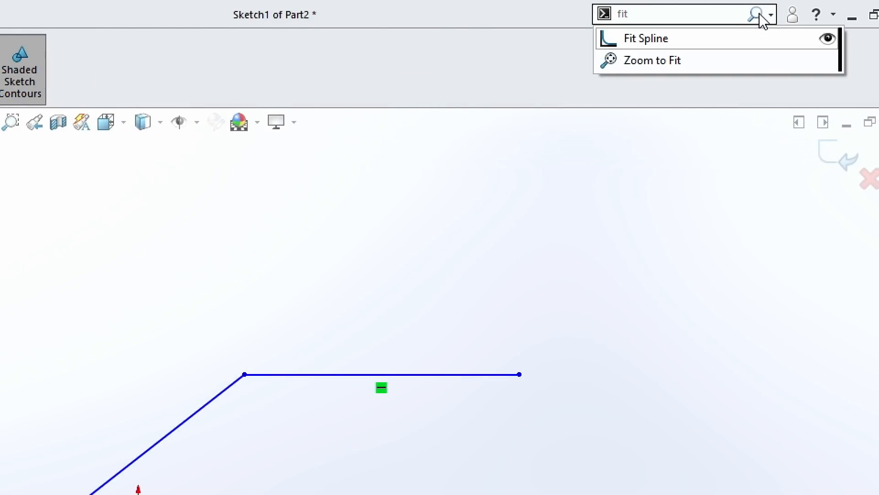
{"action": "left_click", "coordinate": [677, 44]}
{"action": "left_click", "coordinate": [211, 406]}
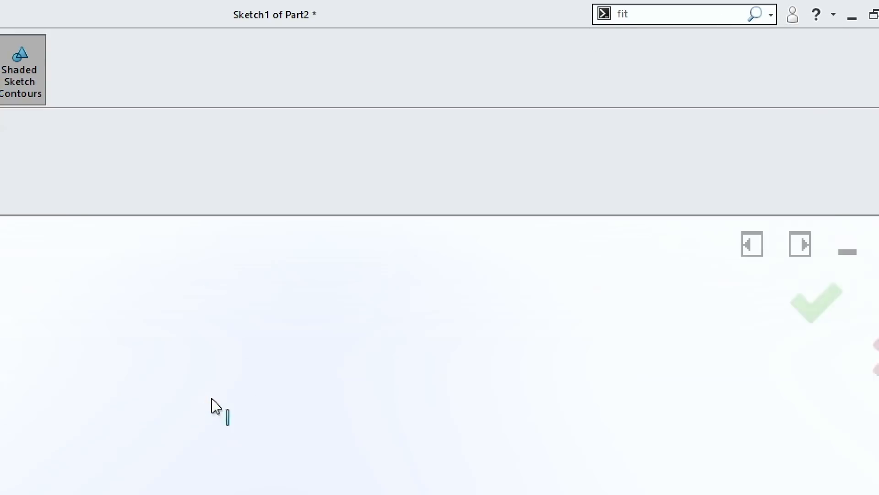
{"action": "left_click", "coordinate": [316, 374]}
{"action": "key", "text": "Escape"}
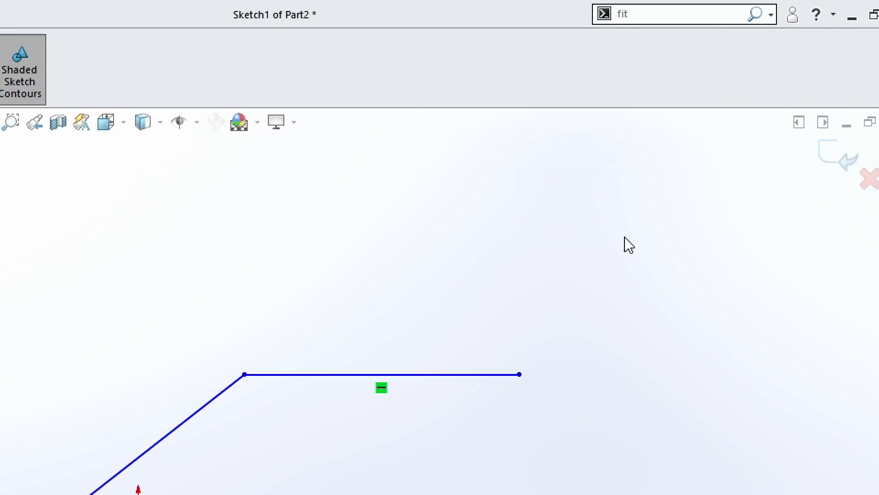
Step: Fit an open, constrained spline to the three connected lines with a tolerance of 0.0007874 in
{"action": "left_click", "coordinate": [760, 18]}
{"action": "left_click", "coordinate": [645, 40]}
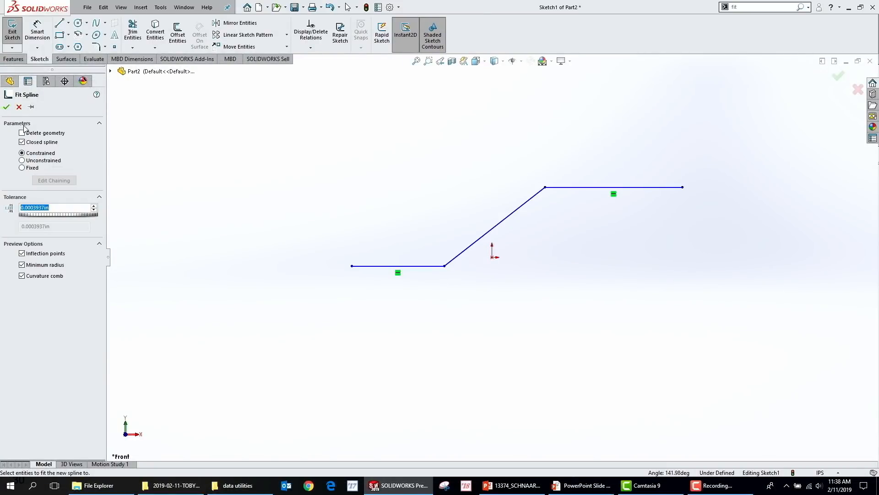
{"action": "left_click", "coordinate": [409, 266]}
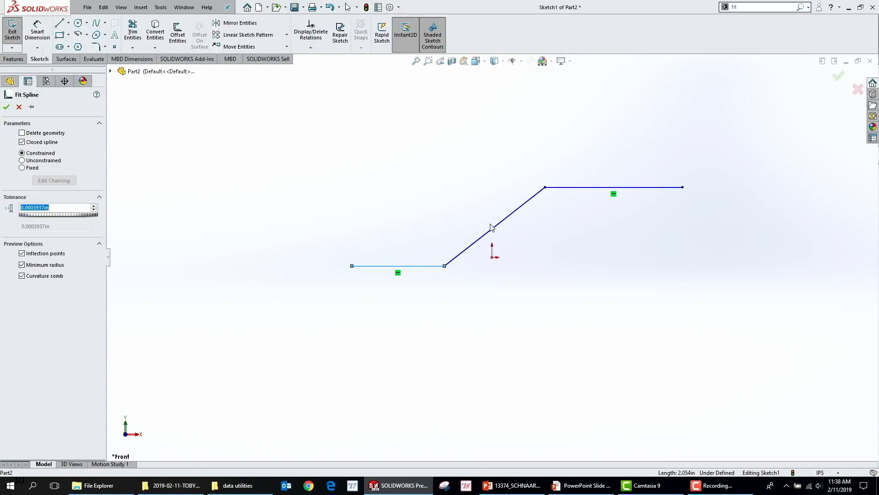
{"action": "left_click", "coordinate": [495, 226]}
{"action": "left_click", "coordinate": [586, 188]}
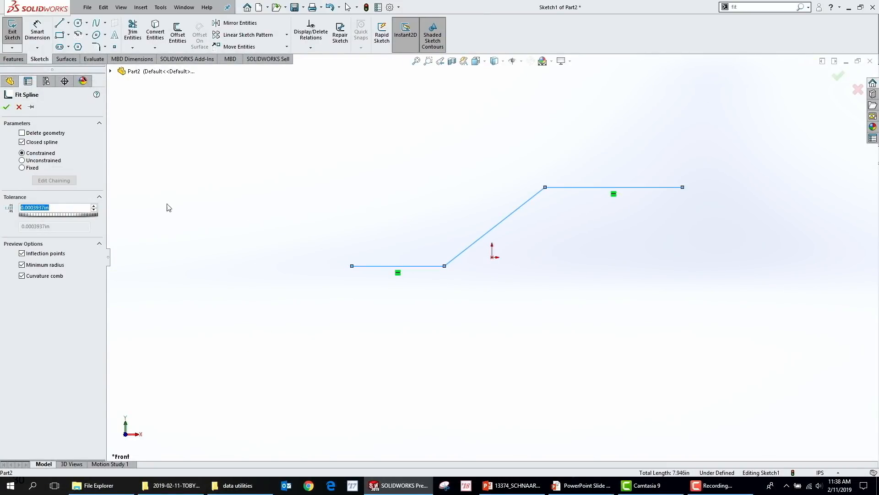
{"action": "left_click", "coordinate": [39, 142]}
{"action": "scroll", "coordinate": [543, 241], "scroll_direction": "up", "scroll_amount": 2}
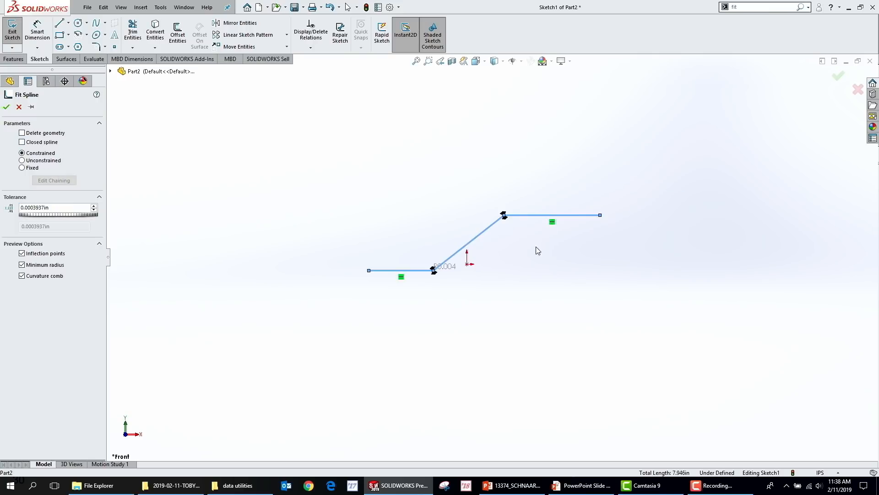
{"action": "scroll", "coordinate": [537, 250], "scroll_direction": "down", "scroll_amount": 5}
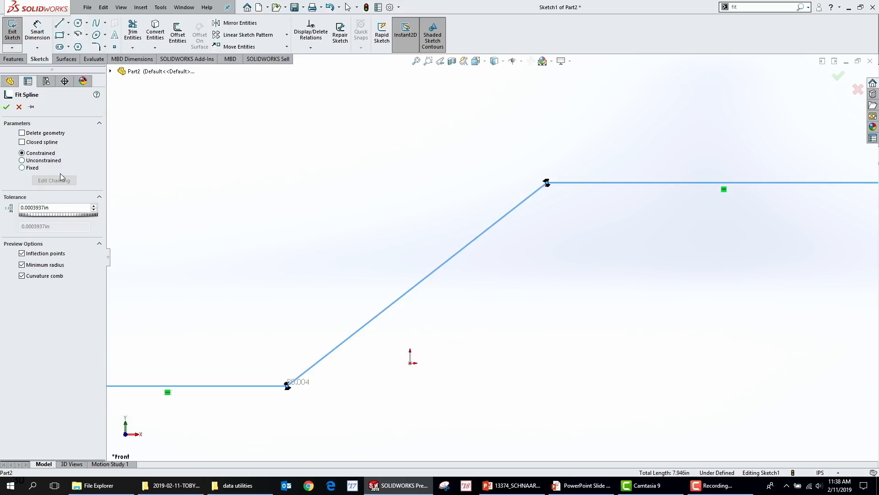
{"action": "left_click", "coordinate": [94, 206]}
{"action": "left_click", "coordinate": [7, 107]}
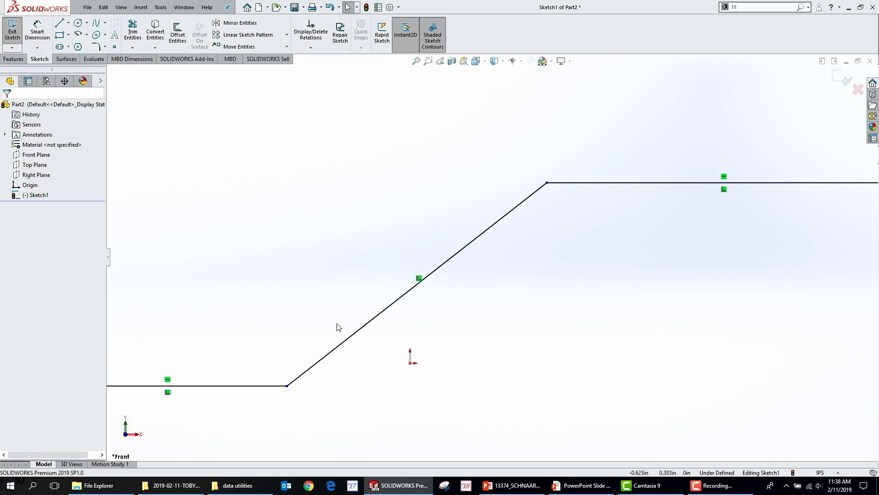
Step: Examine how closely the fitted spline rounds both corners of the three-line profile
{"action": "left_click", "coordinate": [339, 347]}
{"action": "key", "text": "f"}
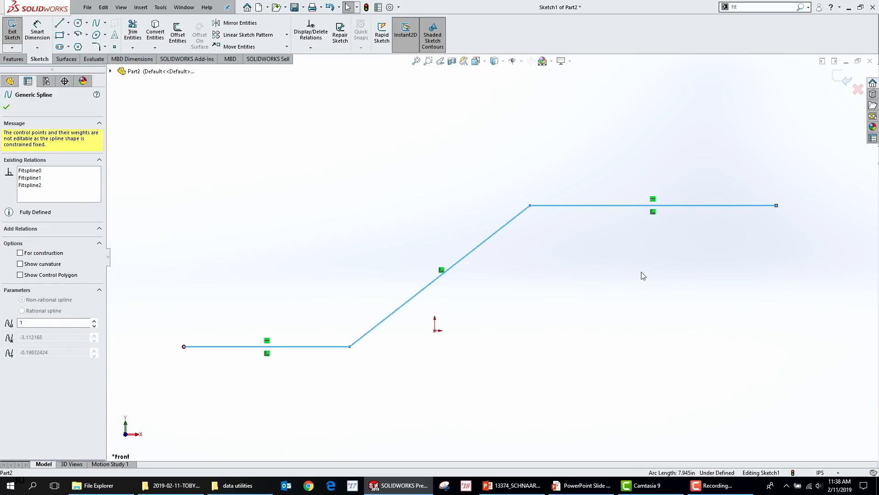
{"action": "scroll", "coordinate": [535, 208], "scroll_direction": "down", "scroll_amount": 10}
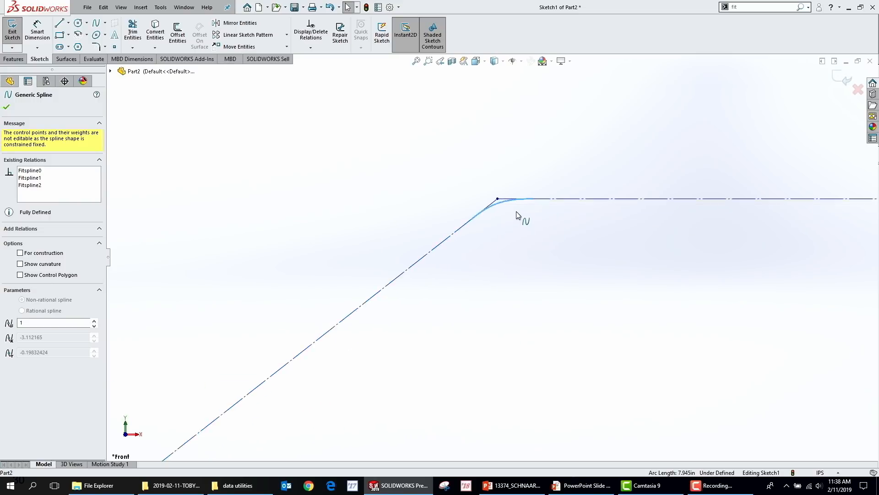
{"action": "scroll", "coordinate": [522, 201], "scroll_direction": "down", "scroll_amount": 4}
{"action": "scroll", "coordinate": [459, 381], "scroll_direction": "up", "scroll_amount": 10}
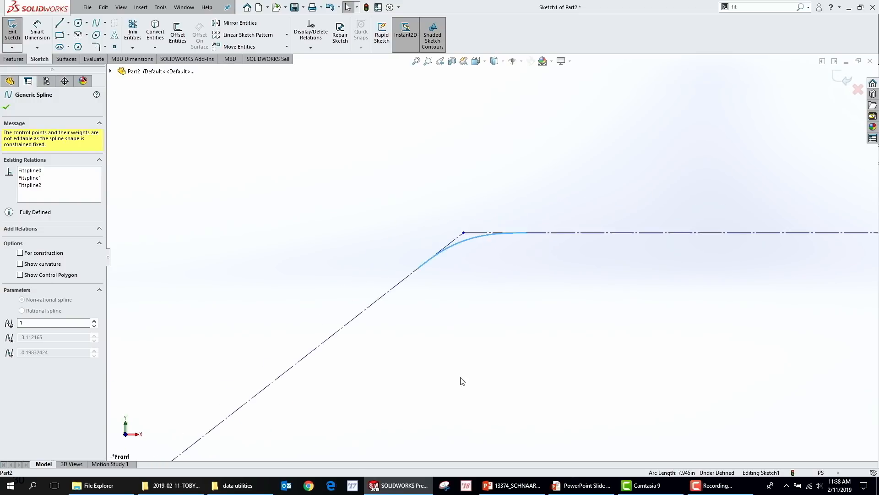
{"action": "scroll", "coordinate": [403, 407], "scroll_direction": "down", "scroll_amount": 8}
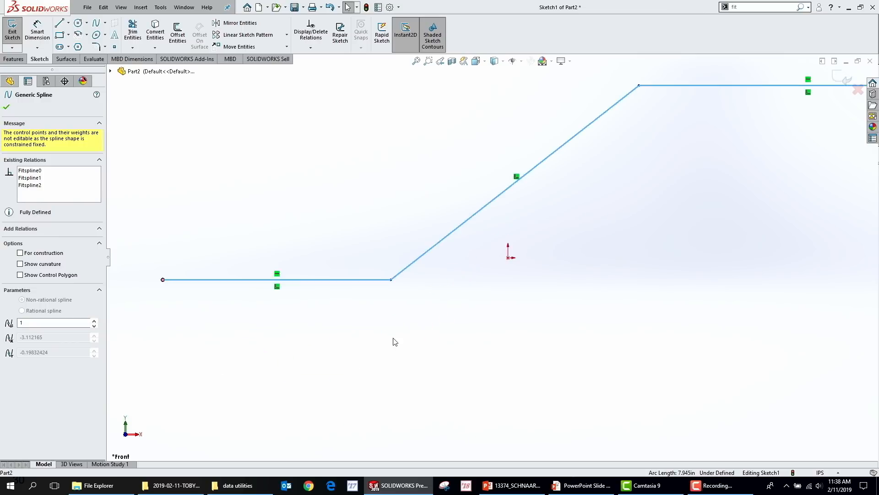
{"action": "scroll", "coordinate": [486, 202], "scroll_direction": "up", "scroll_amount": 8}
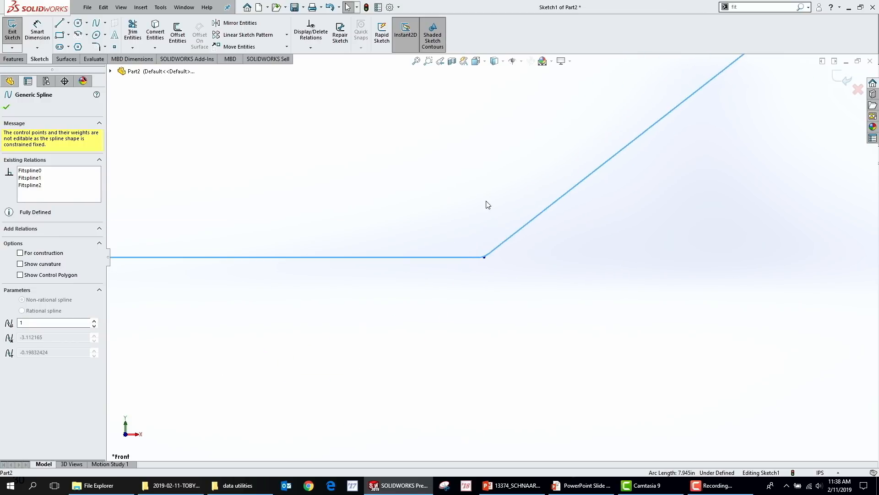
{"action": "left_click", "coordinate": [404, 204]}
{"action": "scroll", "coordinate": [504, 184], "scroll_direction": "up", "scroll_amount": 4}
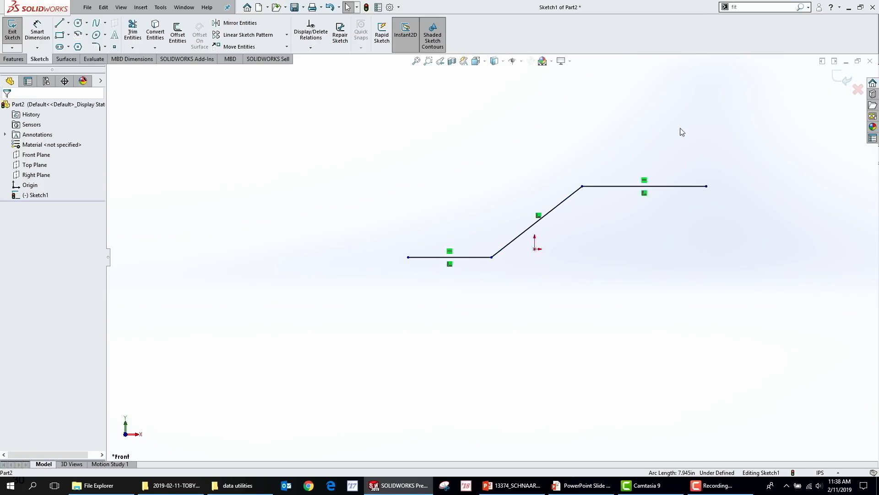
Step: Above the profile, sketch a horizontal line about 3.75 in long and a separate upward-sloping line just beyond its right end
{"action": "scroll", "coordinate": [612, 204], "scroll_direction": "down", "scroll_amount": 2}
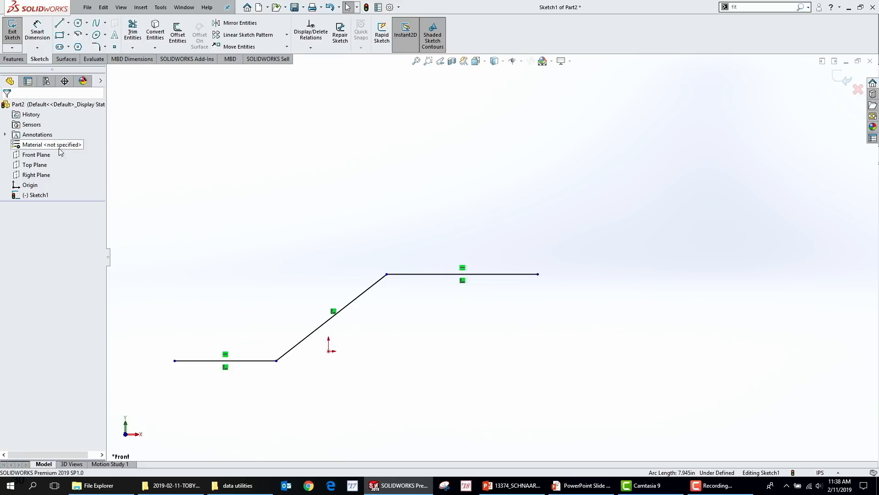
{"action": "left_click", "coordinate": [36, 155]}
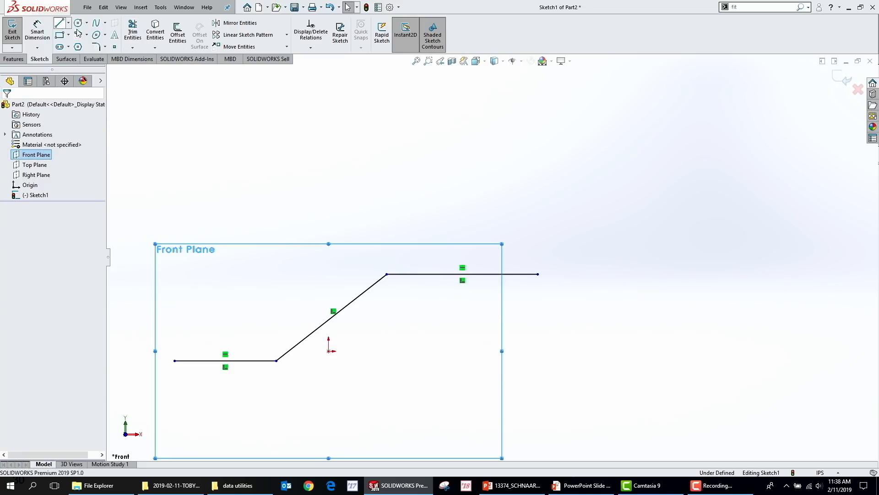
{"action": "left_click", "coordinate": [59, 23]}
{"action": "left_click", "coordinate": [265, 161]}
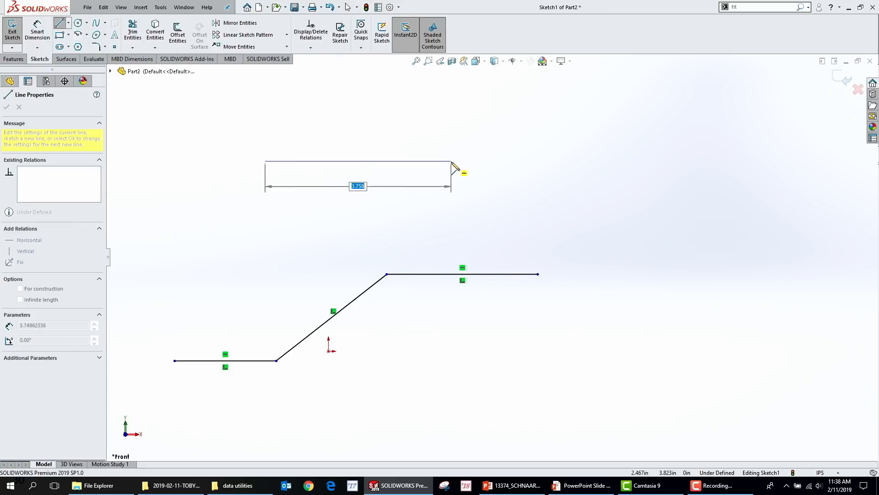
{"action": "left_click", "coordinate": [451, 161]}
{"action": "key", "text": "Escape"}
{"action": "key", "text": "s"}
{"action": "left_click", "coordinate": [485, 151]}
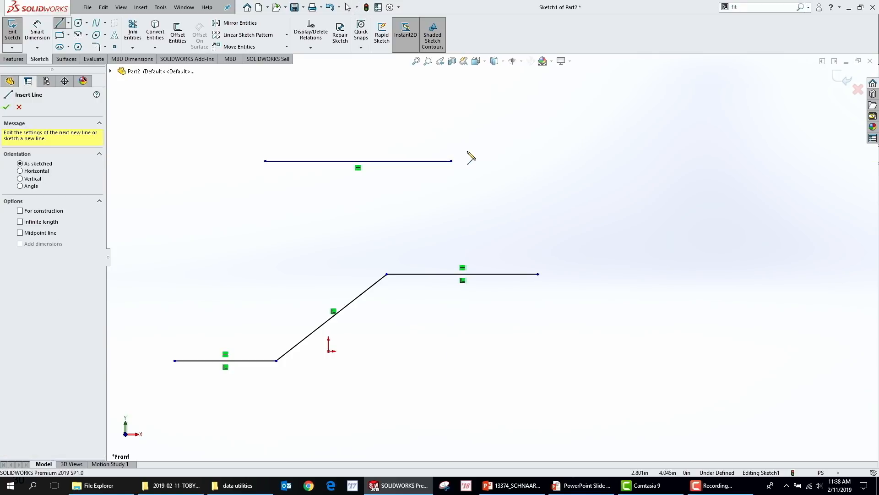
{"action": "left_click", "coordinate": [467, 150]}
{"action": "left_click", "coordinate": [555, 99]}
{"action": "key", "text": "Escape"}
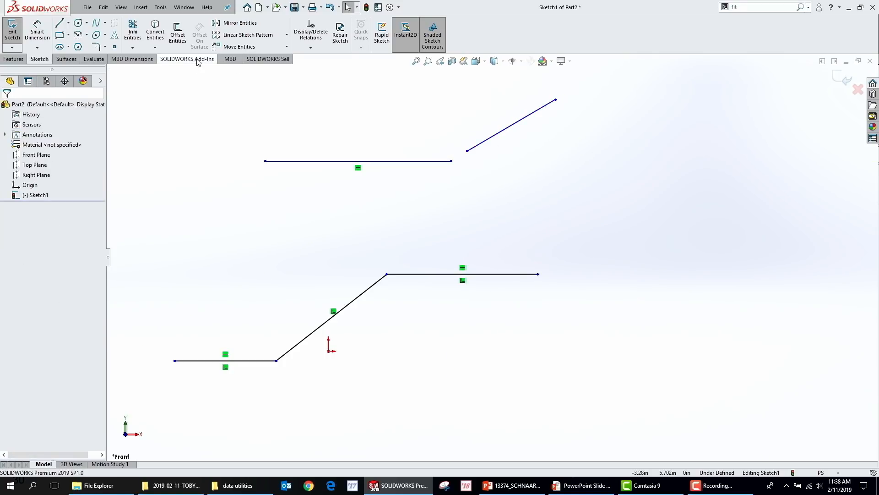
Step: Shorten the new horizontal line from its right end to widen the gap to the sloped line
{"action": "left_click", "coordinate": [444, 166]}
{"action": "left_click_drag", "start_coordinate": [444, 167], "coordinate": [426, 166]}
{"action": "left_click", "coordinate": [414, 185]}
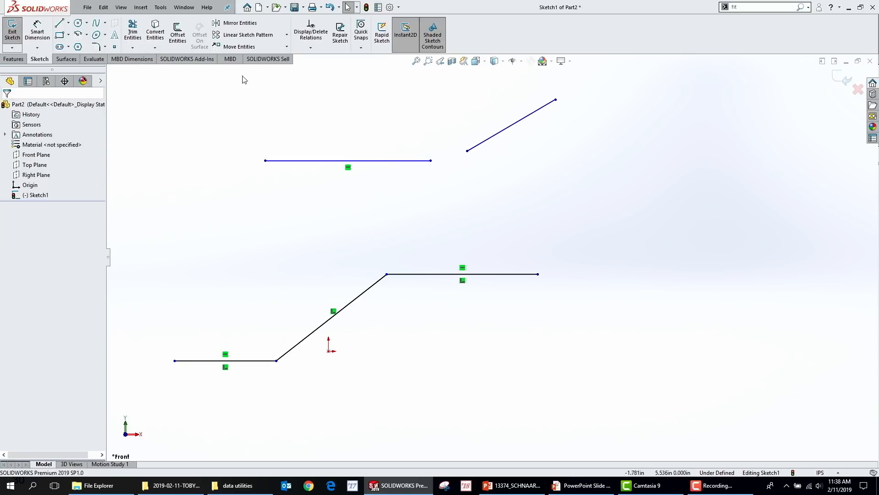
Step: Fit an open, constrained spline through the two separate upper lines to bridge their gap, and check the resulting curve
{"action": "left_click", "coordinate": [799, 6]}
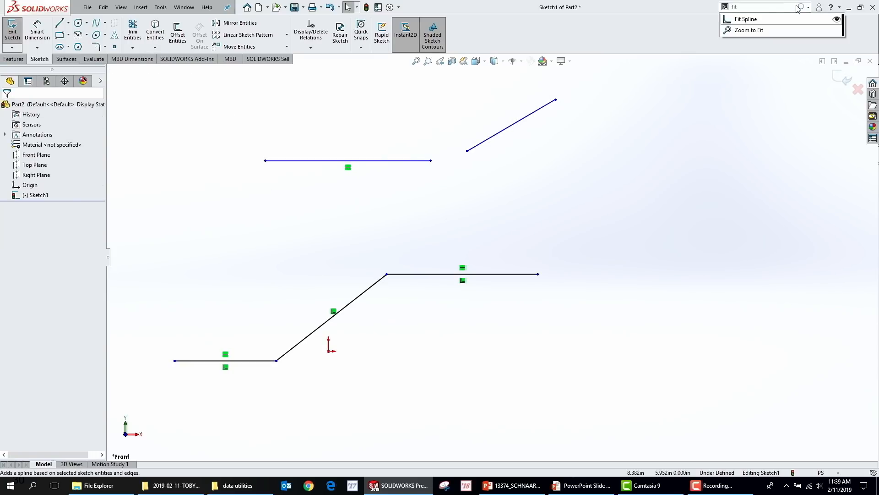
{"action": "left_click", "coordinate": [757, 21]}
{"action": "left_click", "coordinate": [410, 161]}
{"action": "left_click", "coordinate": [483, 143]}
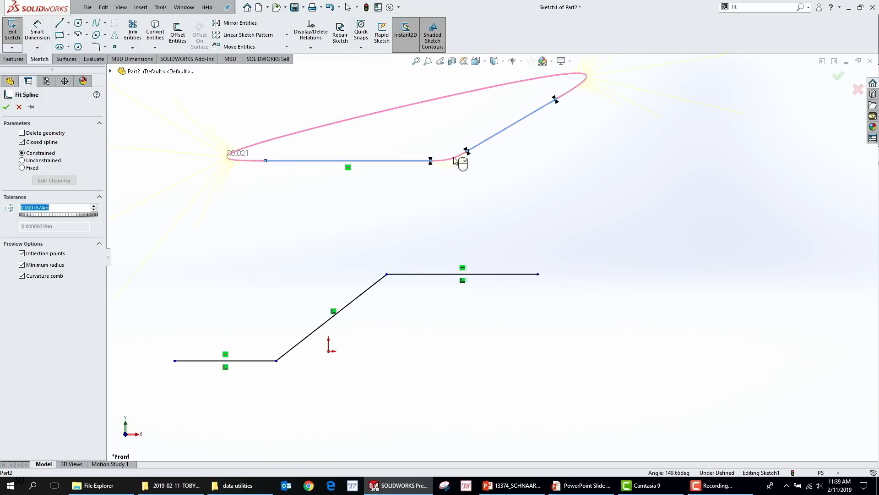
{"action": "left_click", "coordinate": [22, 142]}
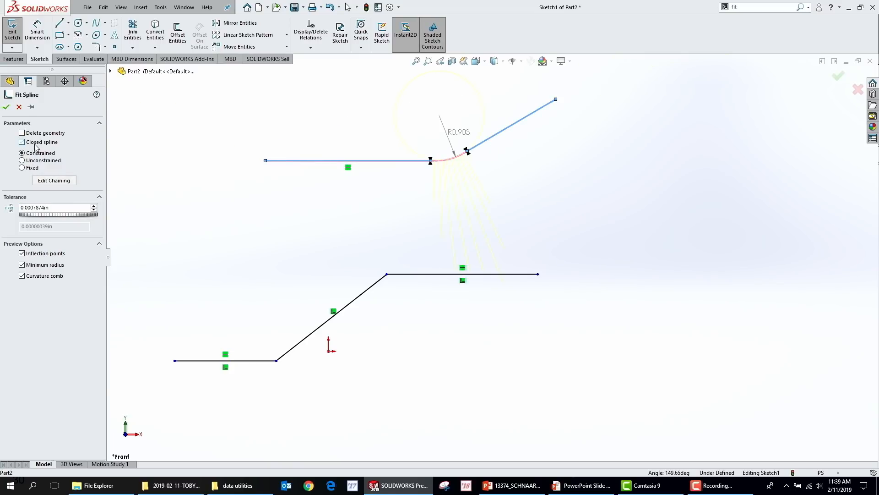
{"action": "left_click", "coordinate": [6, 107]}
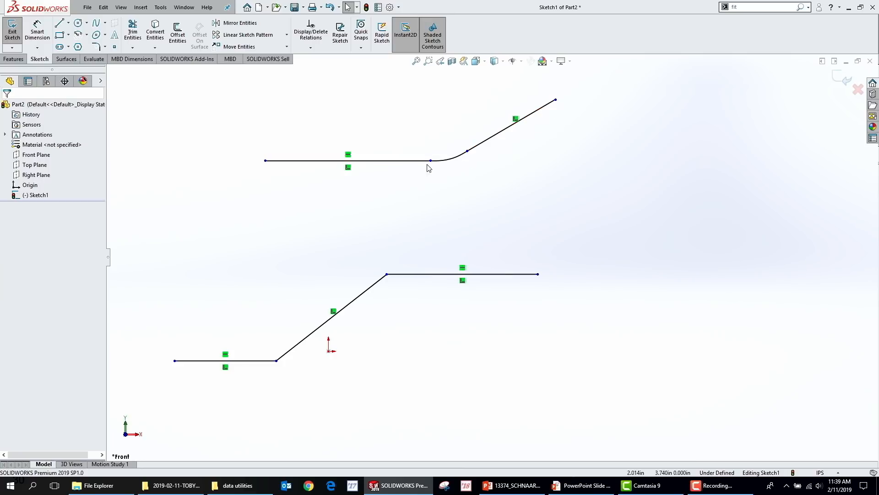
{"action": "left_click", "coordinate": [446, 163]}
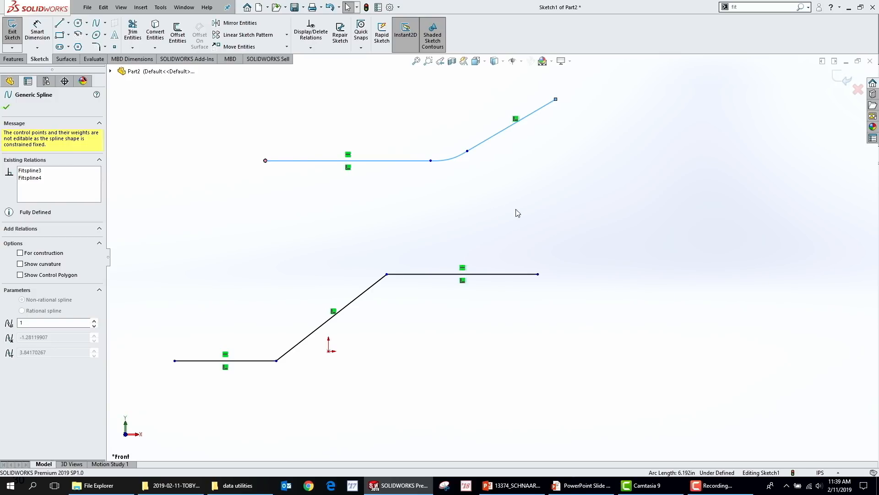
{"action": "left_click", "coordinate": [522, 185]}
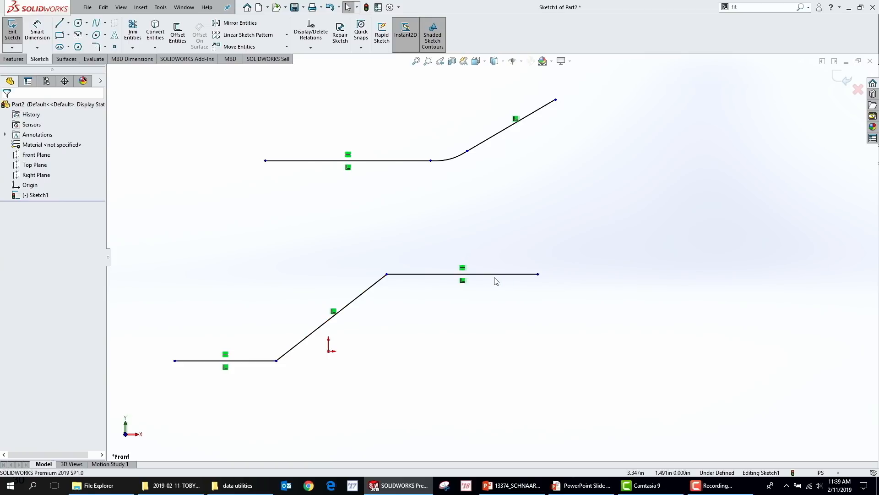
Step: Delete the lower three-line profile together with its fitted spline
{"action": "left_click_drag", "start_coordinate": [470, 216], "coordinate": [260, 390]}
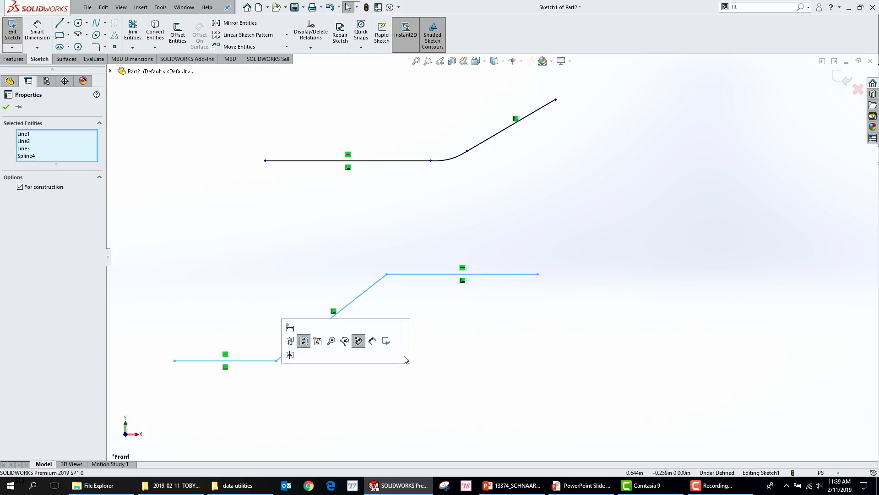
{"action": "key", "text": "Delete"}
{"action": "key", "text": "f"}
Step: Reshape the fitted curve by moving the sloped line's upper end and both ends of the horizontal line into a gentle bend, and exit the sketch
{"action": "left_click_drag", "start_coordinate": [522, 216], "coordinate": [821, 69]}
{"action": "key", "text": "f"}
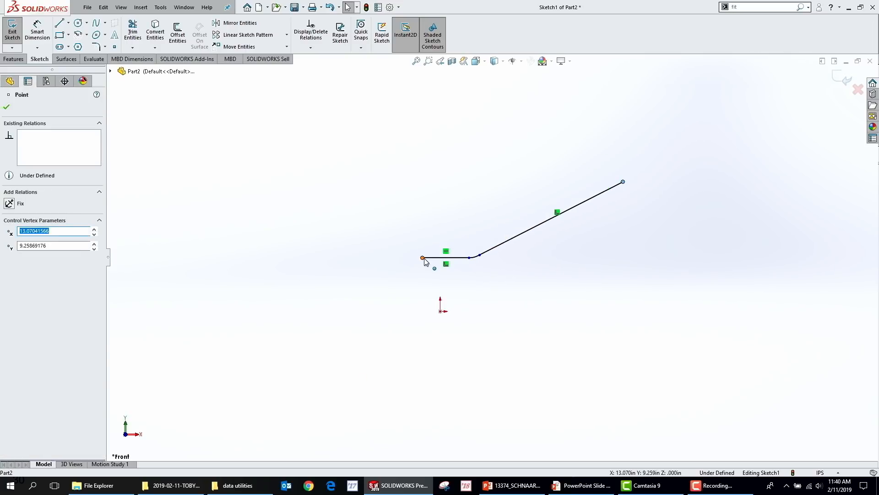
{"action": "left_click_drag", "start_coordinate": [423, 259], "coordinate": [230, 399]}
{"action": "left_click", "coordinate": [223, 291]}
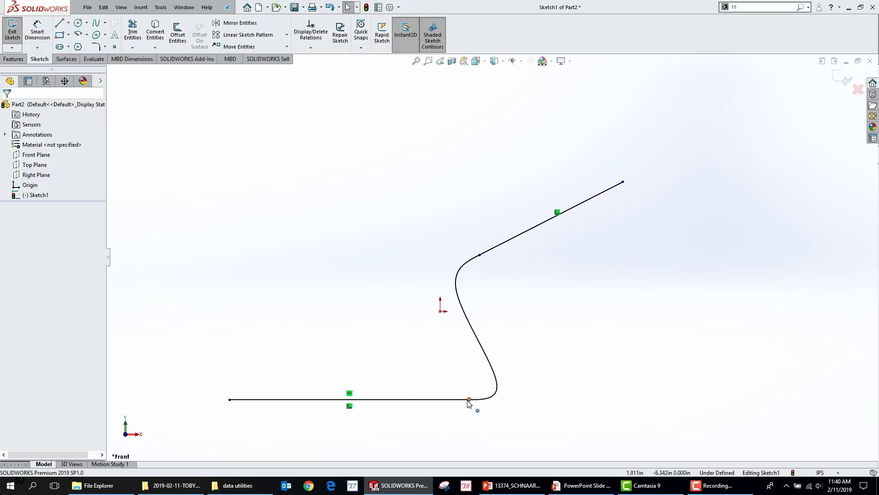
{"action": "mouse_move", "coordinate": [469, 400]}
{"action": "left_mouse_down"}
{"action": "mouse_move", "coordinate": [358, 358]}
{"action": "mouse_move", "coordinate": [288, 298]}
{"action": "mouse_move", "coordinate": [308, 290]}
{"action": "left_mouse_up"}
{"action": "left_click", "coordinate": [280, 192]}
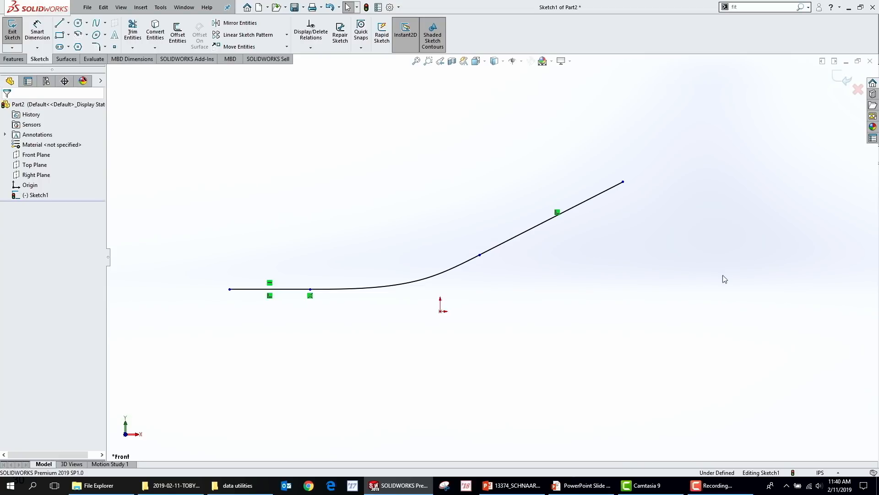
{"action": "left_click", "coordinate": [850, 80]}
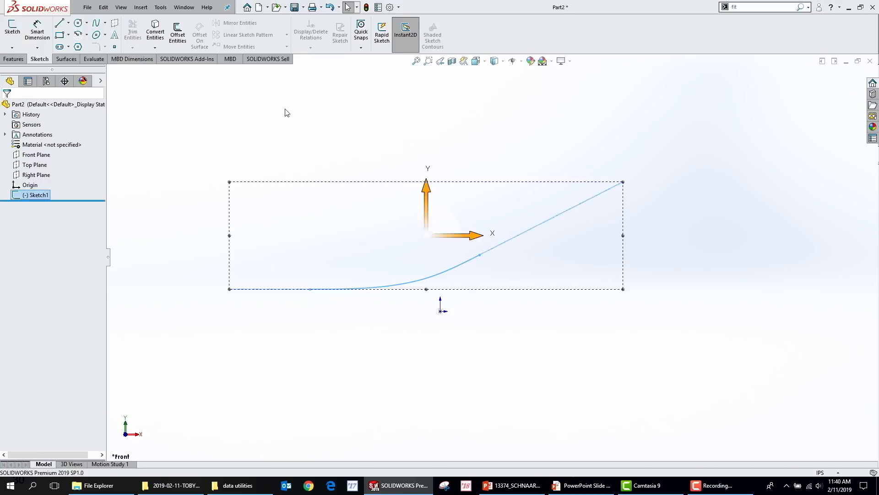
Step: Add the Weldments toolset to the CommandManager and switch to it
{"action": "right_click", "coordinate": [101, 59]}
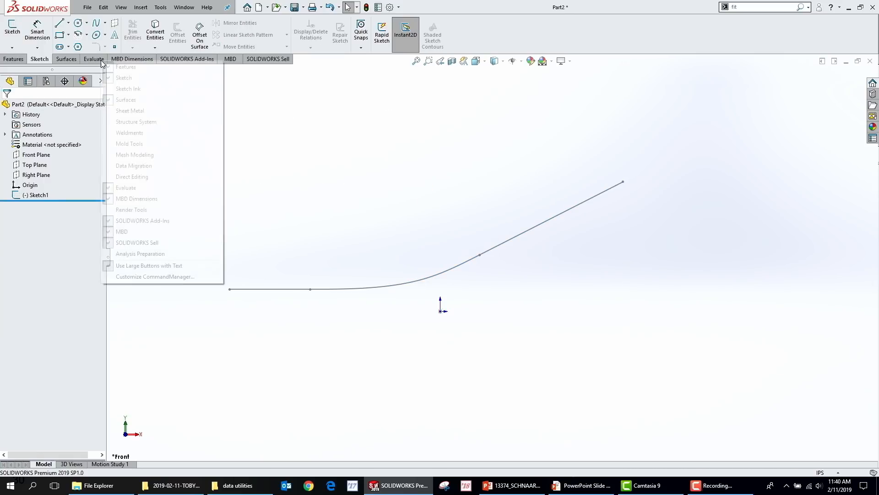
{"action": "left_click", "coordinate": [133, 133]}
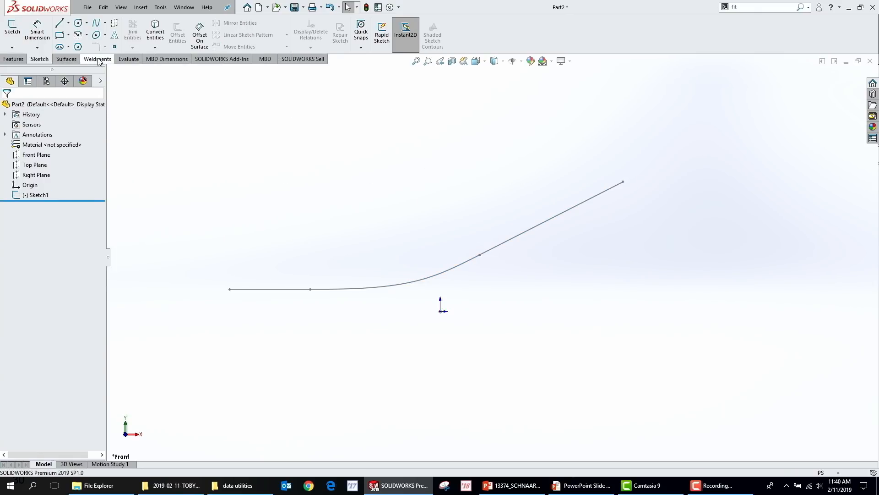
{"action": "left_click", "coordinate": [99, 59]}
{"action": "left_click", "coordinate": [66, 32]}
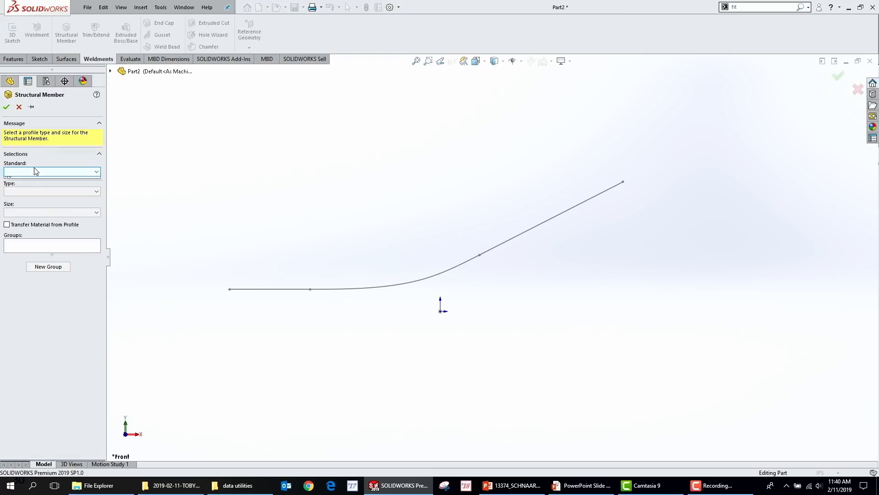
{"action": "left_click", "coordinate": [35, 171]}
{"action": "left_click", "coordinate": [35, 182]}
{"action": "left_click", "coordinate": [28, 191]}
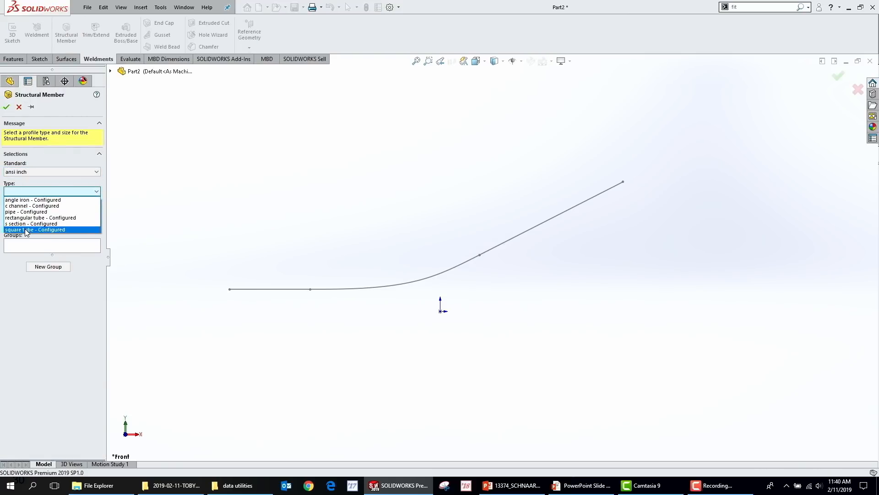
{"action": "left_click", "coordinate": [30, 223]}
{"action": "left_click", "coordinate": [30, 212]}
{"action": "left_click", "coordinate": [27, 220]}
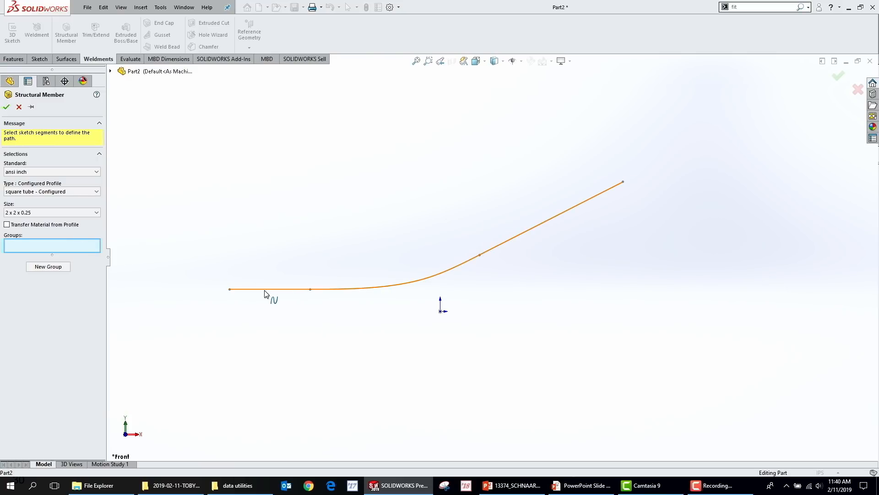
{"action": "mouse_move", "coordinate": [270, 244]}
{"action": "middle_mouse_down"}
{"action": "mouse_move", "coordinate": [287, 243]}
{"action": "mouse_move", "coordinate": [320, 316]}
{"action": "middle_mouse_up"}
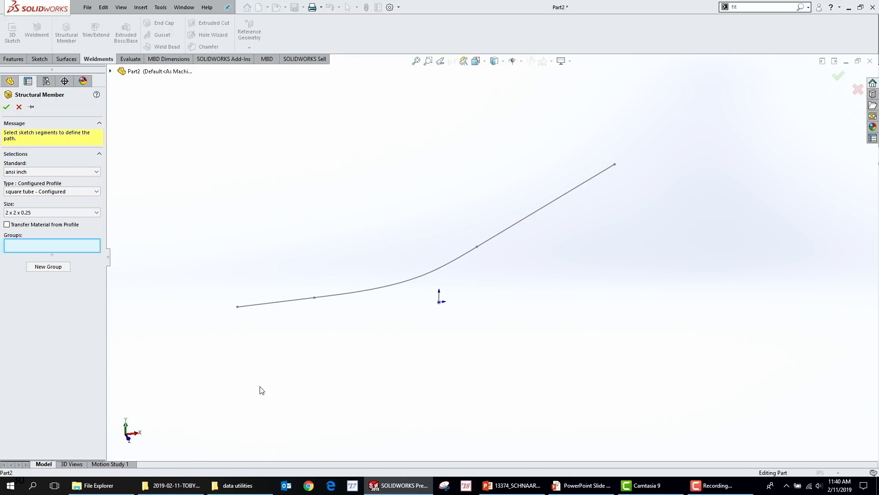
{"action": "left_click", "coordinate": [19, 106]}
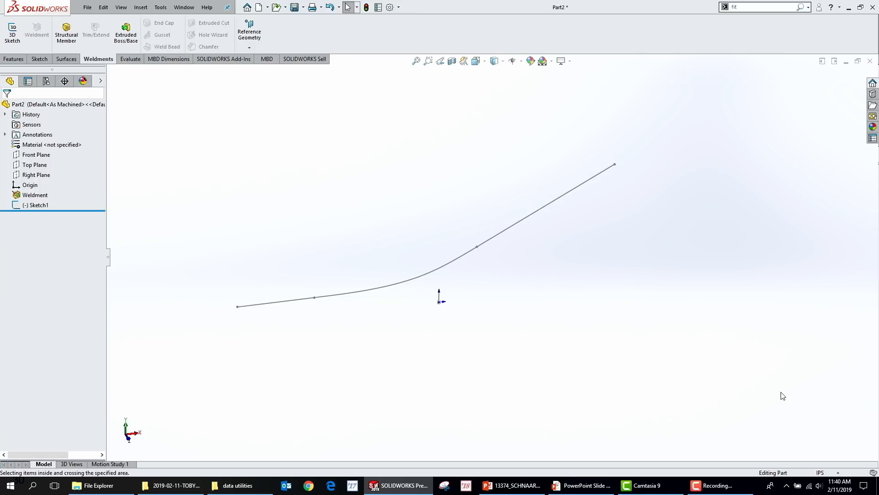
Step: Start a sketch on the Front Plane and draw a vertical centerline about 3 in long downward from the origin
{"action": "left_click", "coordinate": [39, 159]}
{"action": "left_click", "coordinate": [64, 142]}
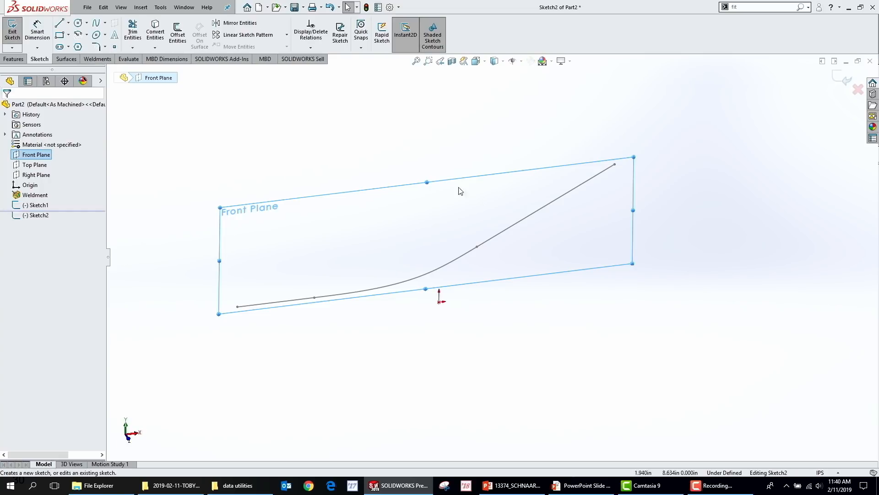
{"action": "left_click_drag", "start_coordinate": [551, 336], "coordinate": [190, 71]}
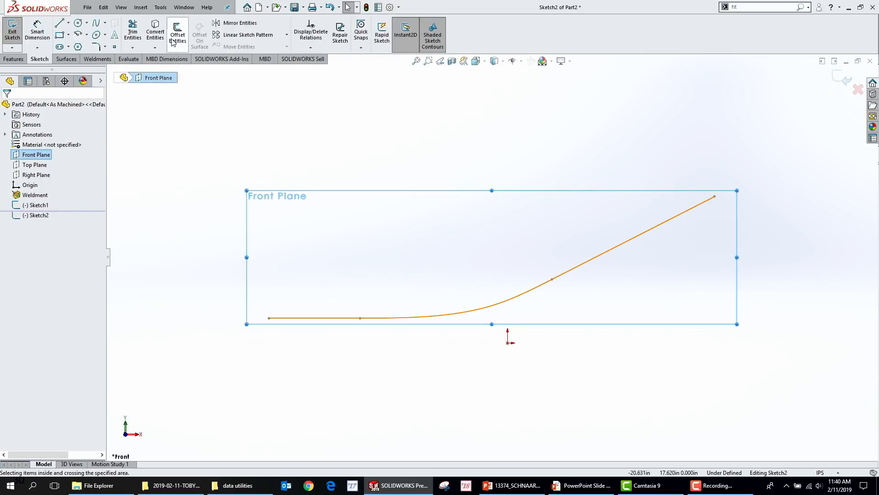
{"action": "left_click", "coordinate": [68, 23]}
{"action": "left_click", "coordinate": [73, 45]}
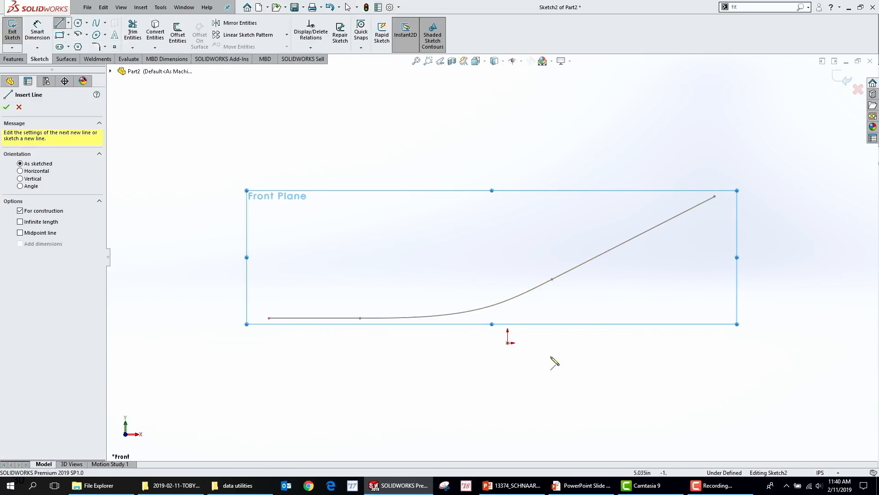
{"action": "left_click", "coordinate": [507, 342]}
{"action": "left_click", "coordinate": [508, 388]}
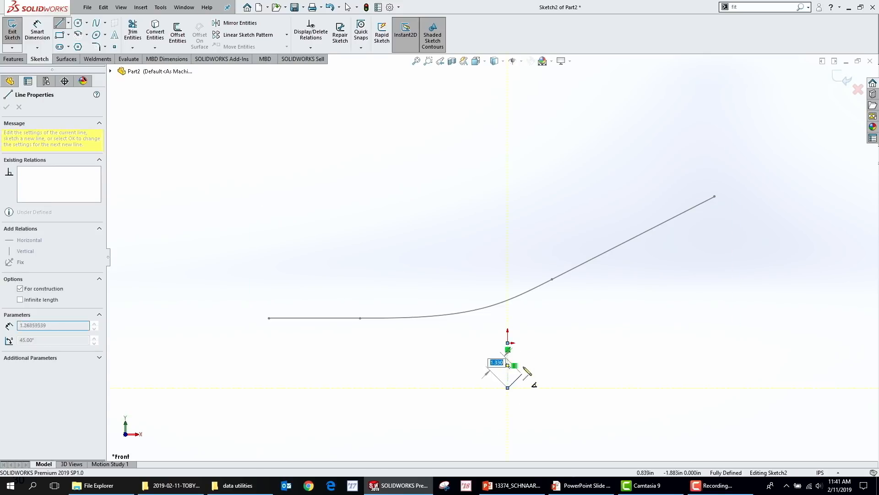
{"action": "key", "text": "Escape"}
{"action": "scroll", "coordinate": [552, 344], "scroll_direction": "up", "scroll_amount": 2}
{"action": "scroll", "coordinate": [578, 328], "scroll_direction": "down", "scroll_amount": 4}
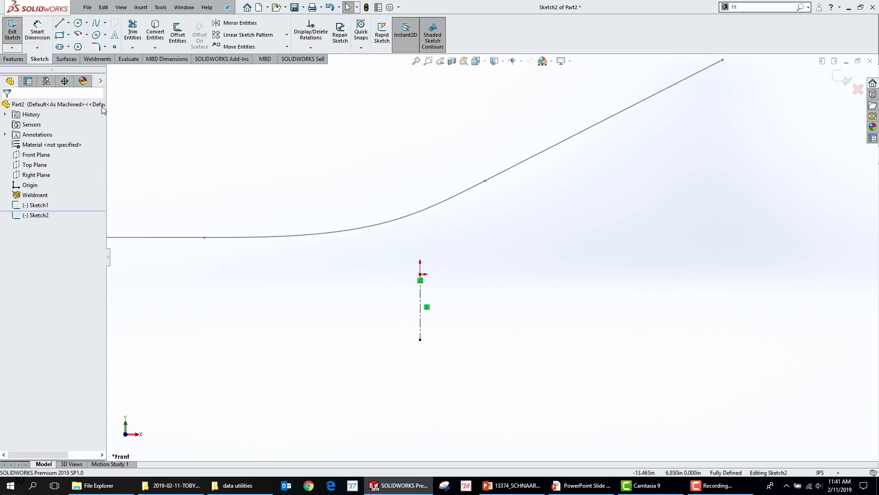
Step: Draw a horizontal centerline about 7.6 in long to the right from the vertical centerline's lower end
{"action": "left_click", "coordinate": [68, 22]}
{"action": "left_click", "coordinate": [74, 46]}
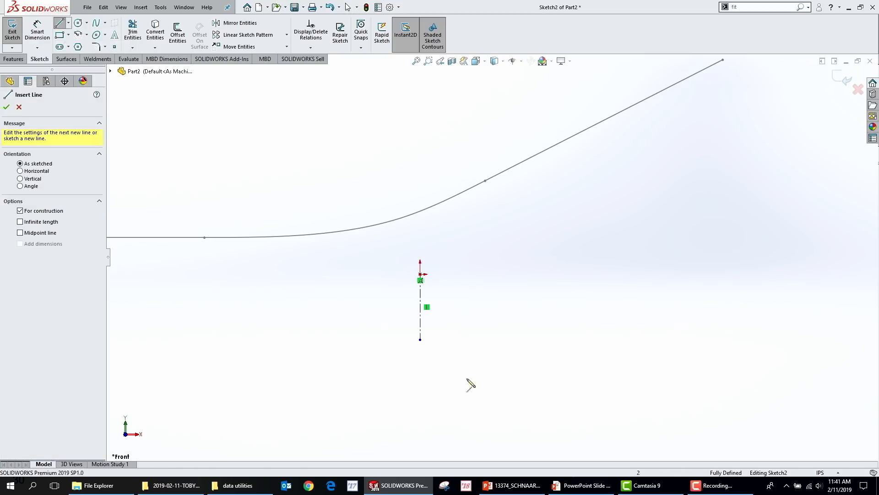
{"action": "left_click", "coordinate": [420, 340]}
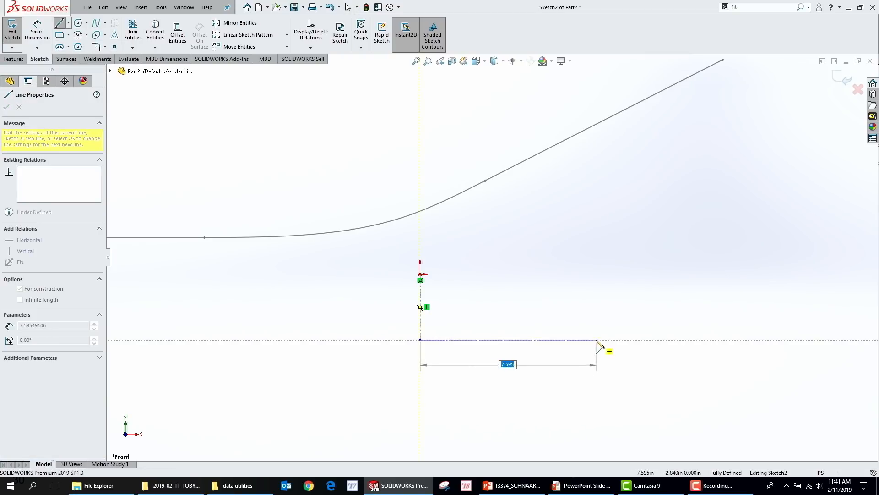
{"action": "left_click", "coordinate": [596, 339]}
{"action": "key", "text": "Escape"}
Step: Dimension the horizontal centerline at 8 in and the vertical centerline at 3 in
{"action": "key", "text": "s"}
{"action": "left_click", "coordinate": [554, 307]}
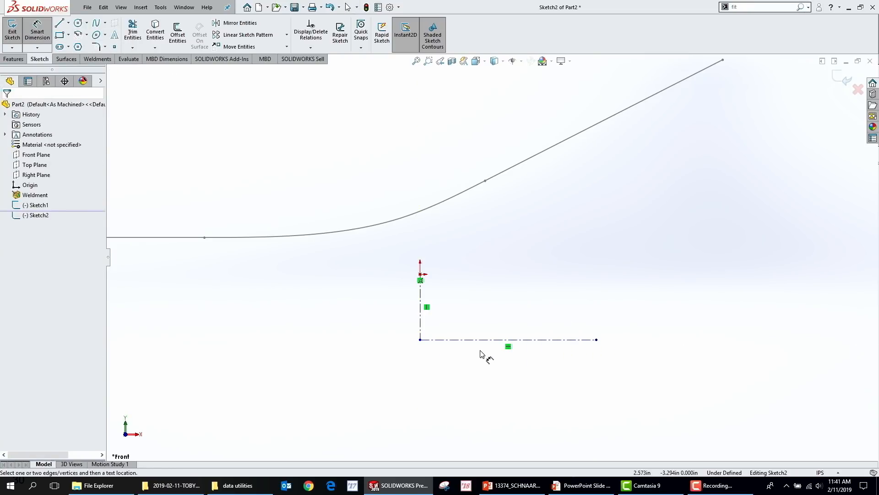
{"action": "left_click", "coordinate": [487, 340]}
{"action": "left_click", "coordinate": [507, 366]}
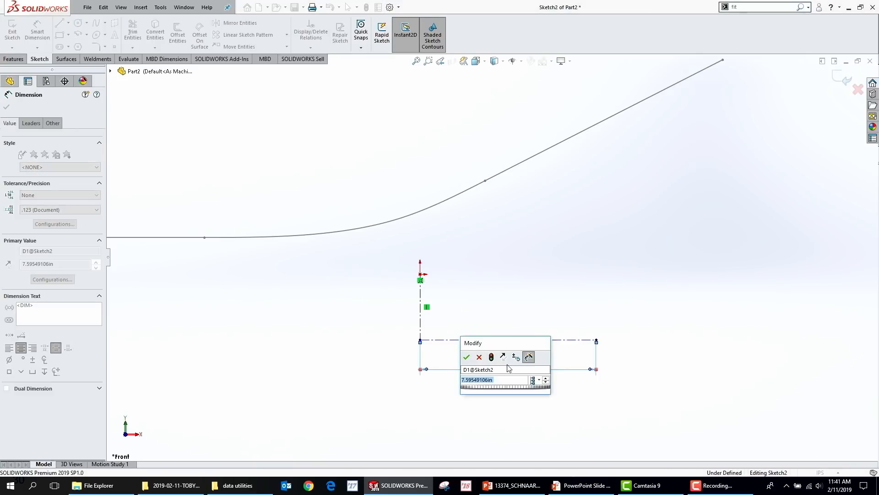
{"action": "type", "text": "8"}
{"action": "key", "text": "Return"}
{"action": "left_click", "coordinate": [420, 307]}
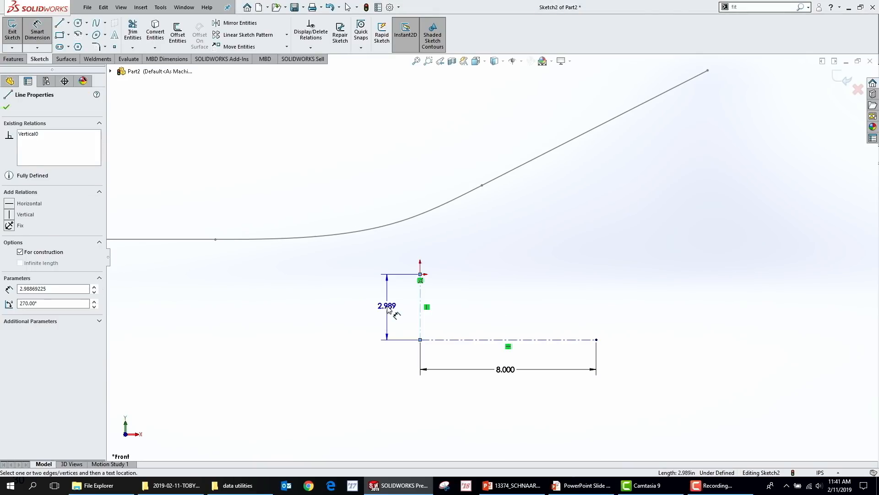
{"action": "left_click", "coordinate": [388, 305]}
{"action": "type", "text": "3"}
{"action": "key", "text": "Return"}
{"action": "key", "text": "Escape"}
Step: Draw a two-point spline from the origin and attach its free end to the right end of the horizontal centerline
{"action": "key", "text": "s"}
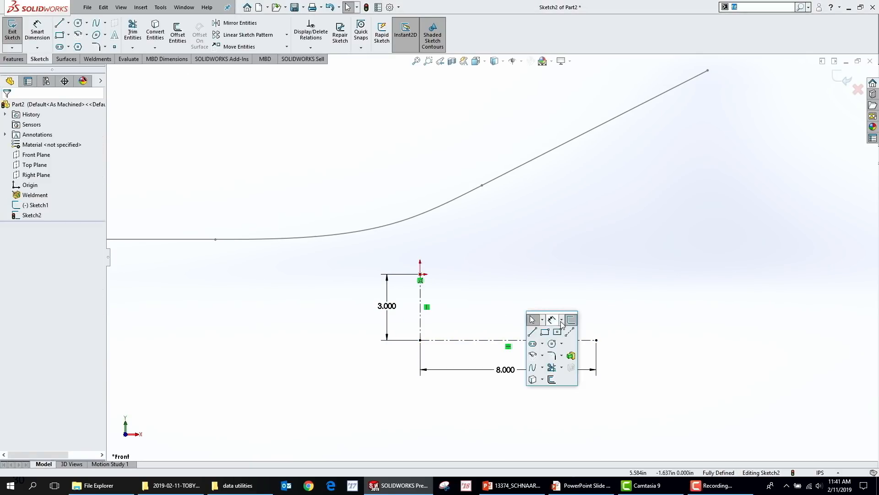
{"action": "left_click", "coordinate": [532, 367]}
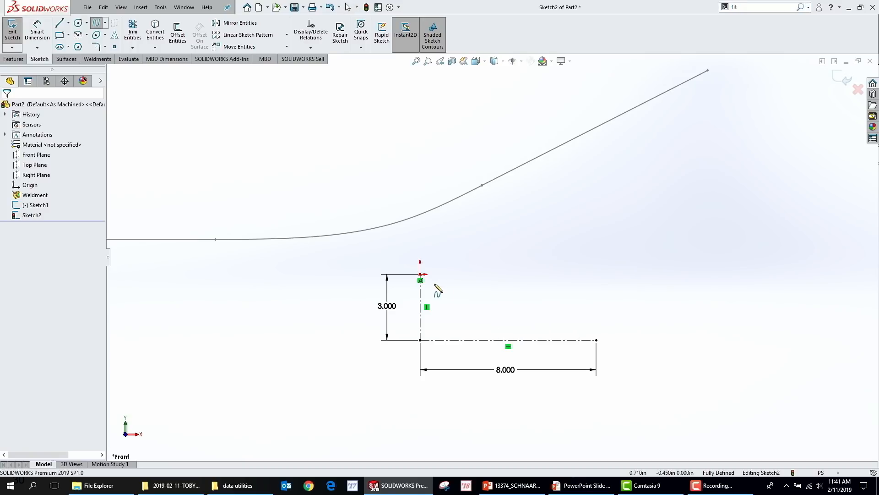
{"action": "left_click", "coordinate": [421, 275]}
{"action": "double_click", "coordinate": [590, 322]}
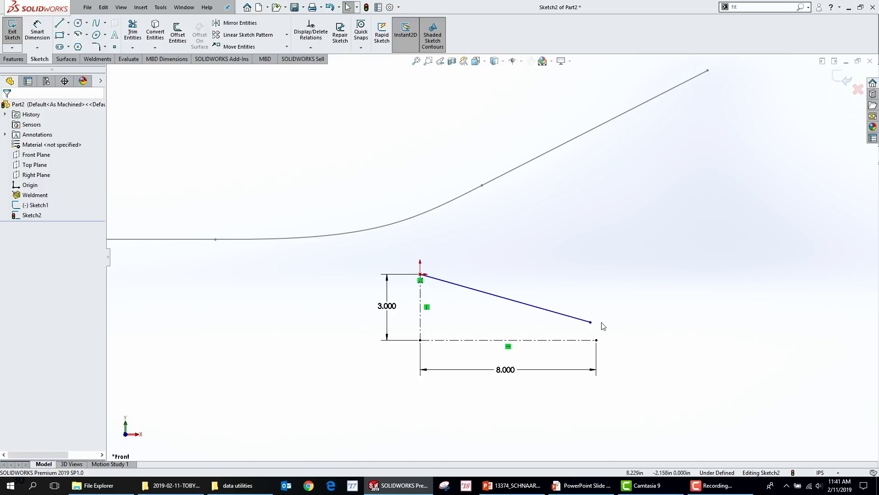
{"action": "left_click_drag", "start_coordinate": [591, 322], "coordinate": [597, 340]}
{"action": "key", "text": "Escape"}
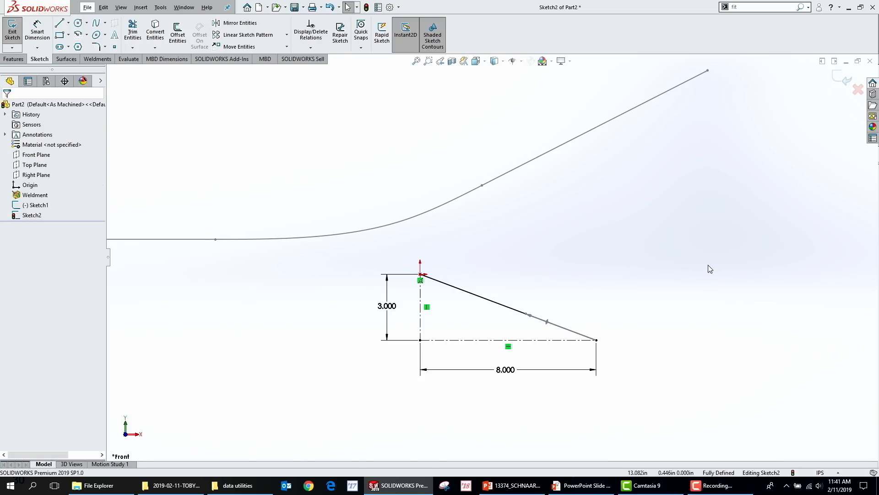
{"action": "key", "text": "ctrl+1"}
{"action": "left_click", "coordinate": [683, 391]}
{"action": "mouse_move", "coordinate": [683, 396]}
{"action": "left_mouse_down"}
{"action": "mouse_move", "coordinate": [804, 445]}
{"action": "mouse_move", "coordinate": [606, 373]}
{"action": "left_mouse_up"}
{"action": "key", "text": "Escape"}
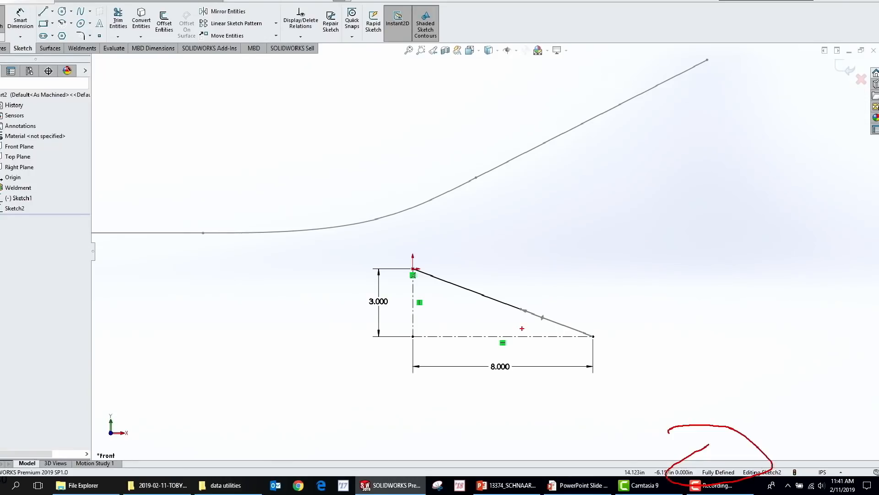
Step: Bend the spline into an S-curve by pulling its lower handle toward the horizontal centerline and its upper handle nearly horizontal
{"action": "left_click_drag", "start_coordinate": [527, 314], "coordinate": [522, 333]}
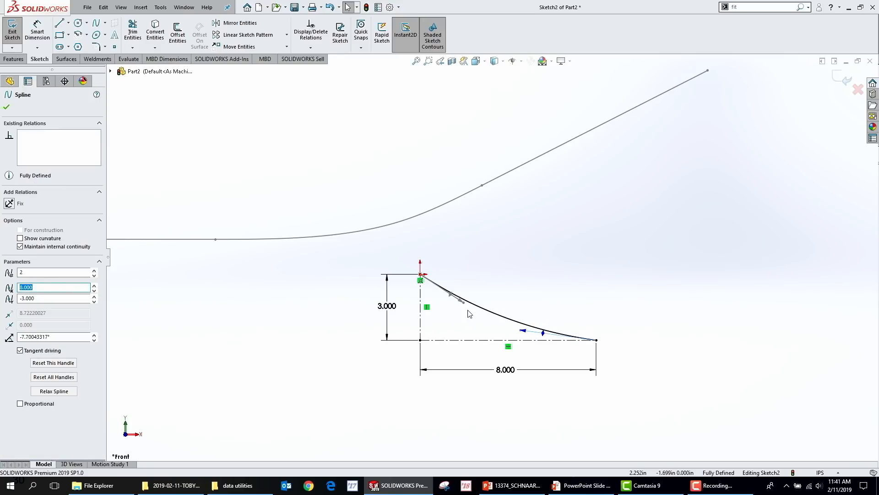
{"action": "left_click_drag", "start_coordinate": [464, 303], "coordinate": [488, 275]}
{"action": "left_click", "coordinate": [468, 330]}
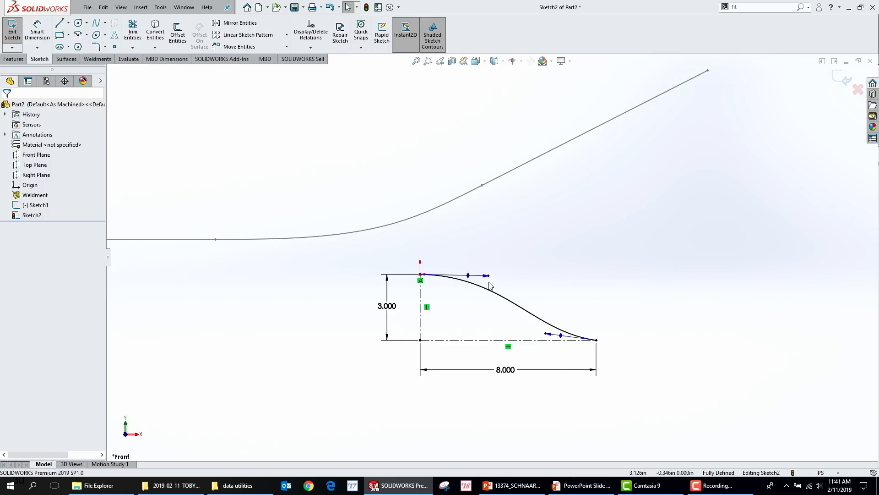
Step: Add a Horizontal relation to the spline's upper tangent handle at the origin
{"action": "scroll", "coordinate": [490, 286], "scroll_direction": "down", "scroll_amount": 3}
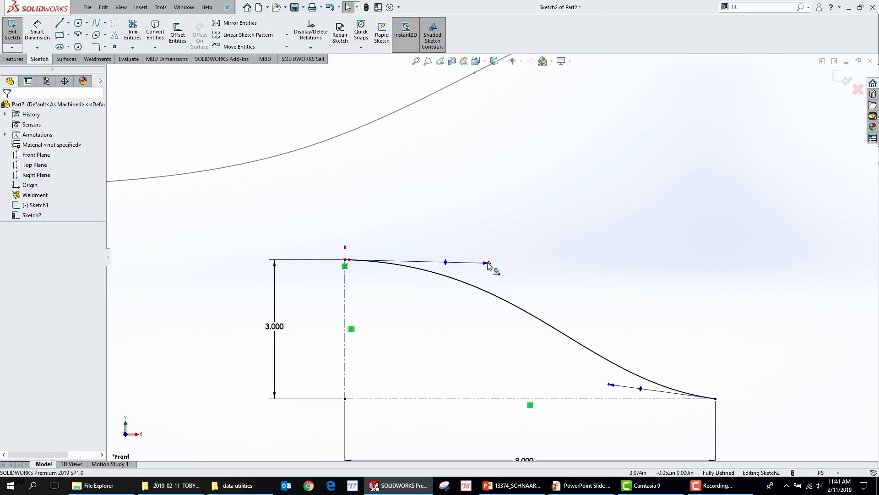
{"action": "left_click", "coordinate": [488, 264]}
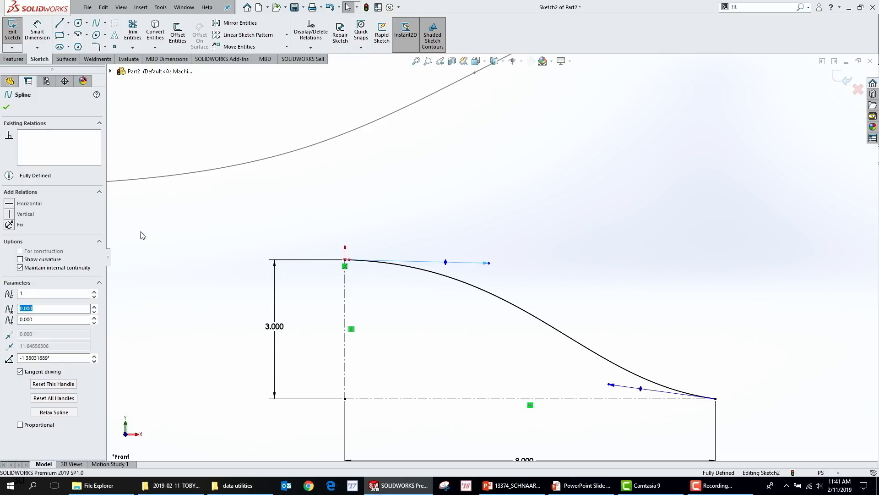
{"action": "left_click", "coordinate": [10, 203]}
{"action": "left_click", "coordinate": [601, 232]}
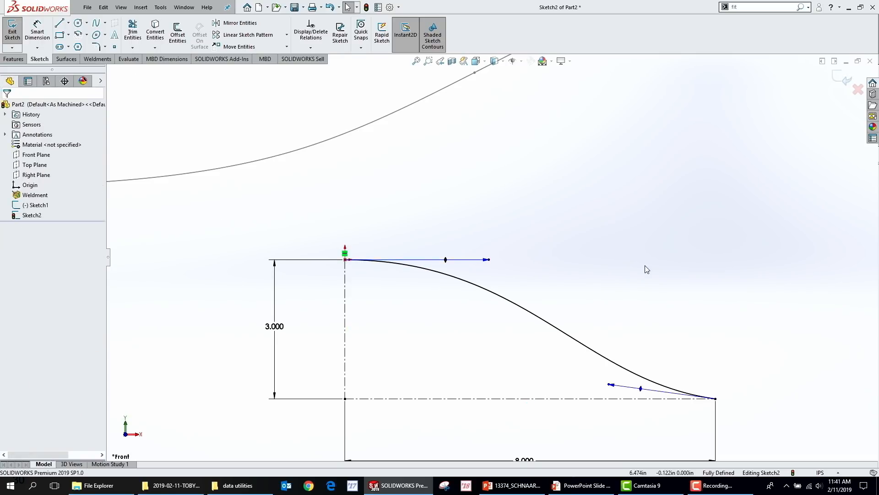
Step: Lengthen the spline's upper horizontal handle to increase its tangent weight
{"action": "key", "text": "s"}
{"action": "left_click_drag", "start_coordinate": [490, 261], "coordinate": [549, 261]}
{"action": "left_click", "coordinate": [485, 211]}
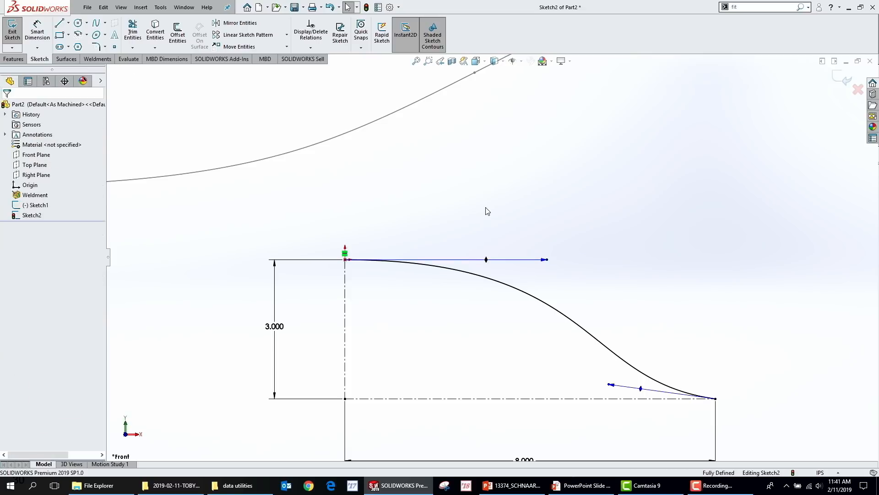
Step: Dimension the tangent weight of the spline's upper handle and set it to 6 in
{"action": "key", "text": "s"}
{"action": "left_click", "coordinate": [536, 211]}
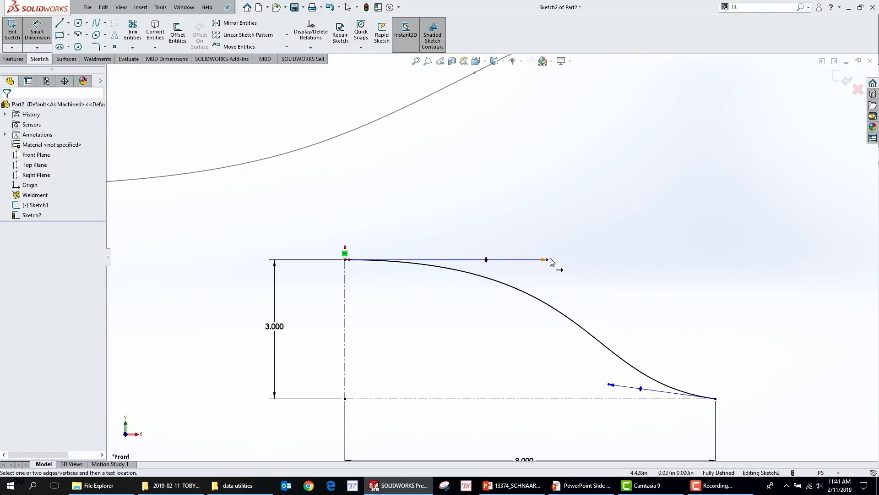
{"action": "left_click", "coordinate": [546, 260]}
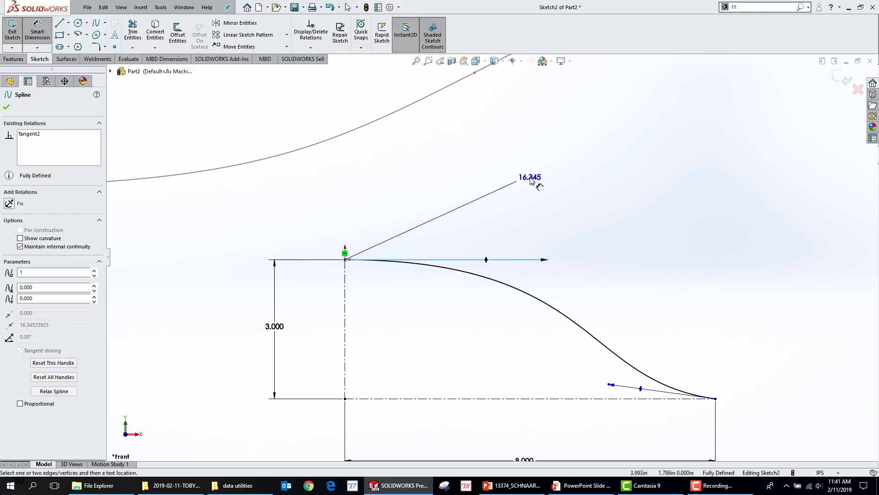
{"action": "left_click", "coordinate": [531, 182]}
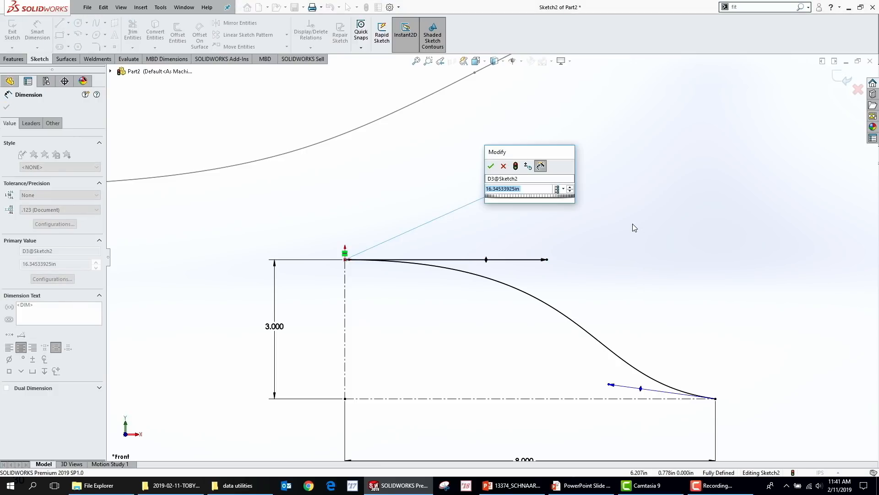
{"action": "type", "text": "6"}
{"action": "key", "text": "Return"}
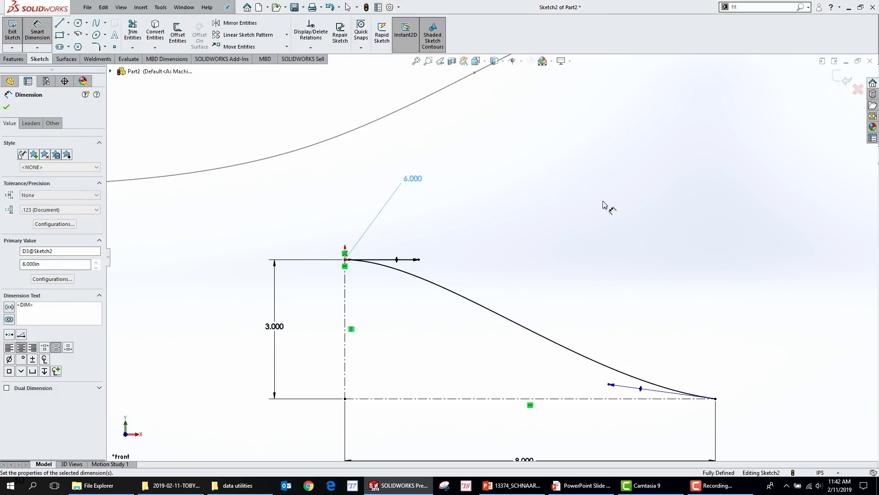
Step: Change the upper handle's tangent weight dimension to 15 in
{"action": "double_click", "coordinate": [410, 179]}
{"action": "type", "text": "15"}
{"action": "key", "text": "Return"}
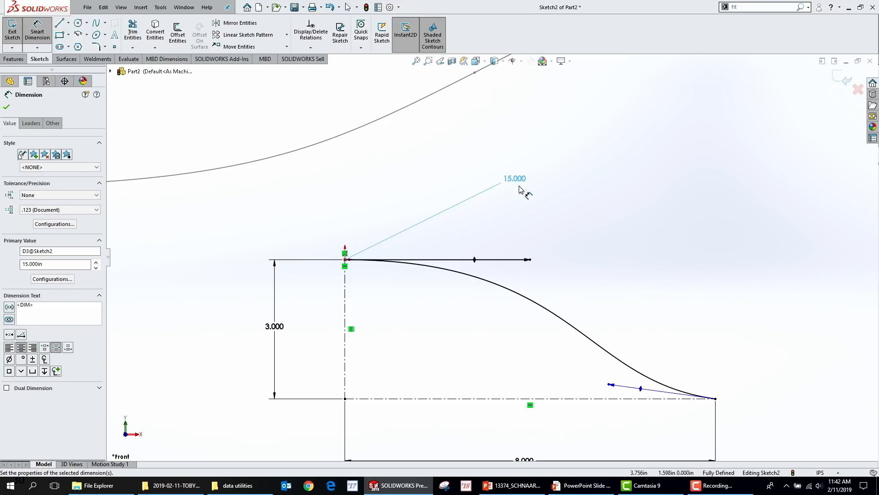
Step: Dimension the angle between the spline's lower handle and the horizontal centerline at 8 degrees
{"action": "left_click", "coordinate": [612, 386]}
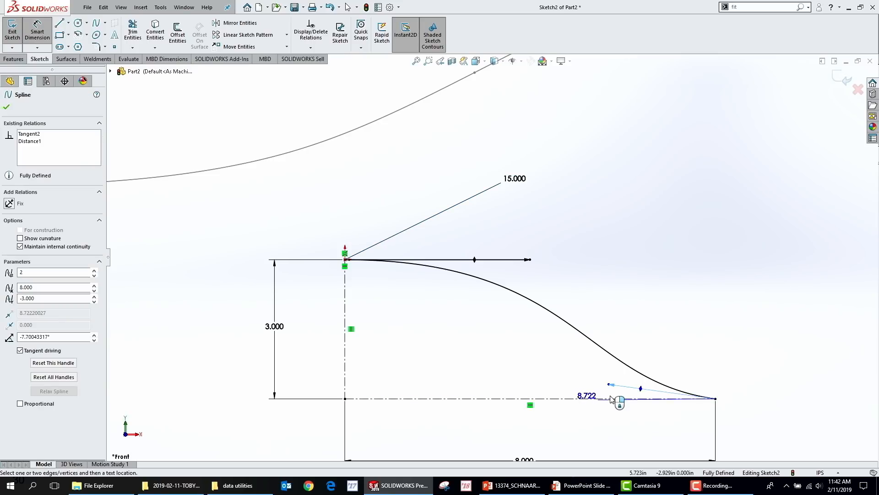
{"action": "left_click", "coordinate": [525, 382]}
{"action": "type", "text": "8"}
{"action": "key", "text": "Return"}
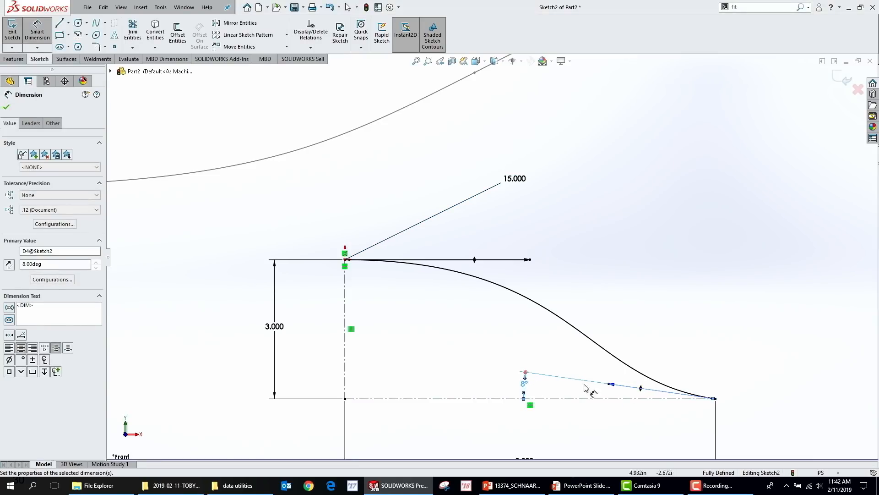
Step: Dimension the tangent weight of the spline's lower handle at 12 in
{"action": "left_click", "coordinate": [612, 385]}
{"action": "left_click", "coordinate": [765, 288]}
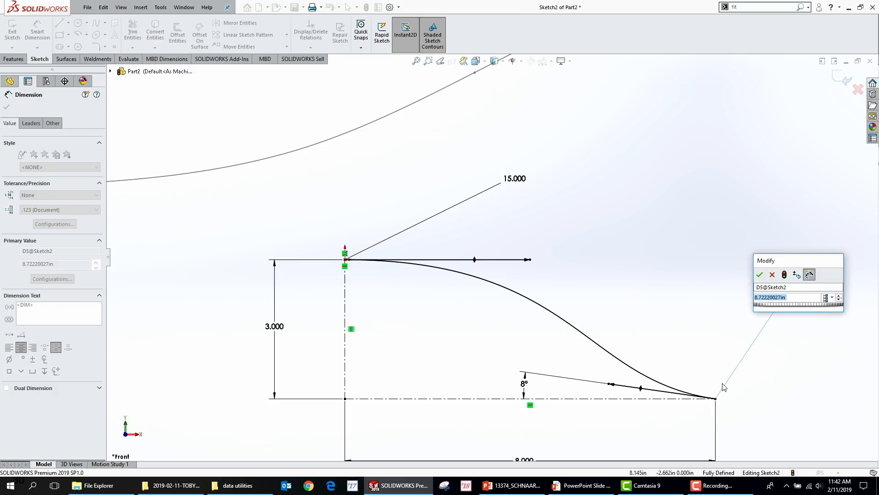
{"action": "type", "text": "12"}
{"action": "key", "text": "Return"}
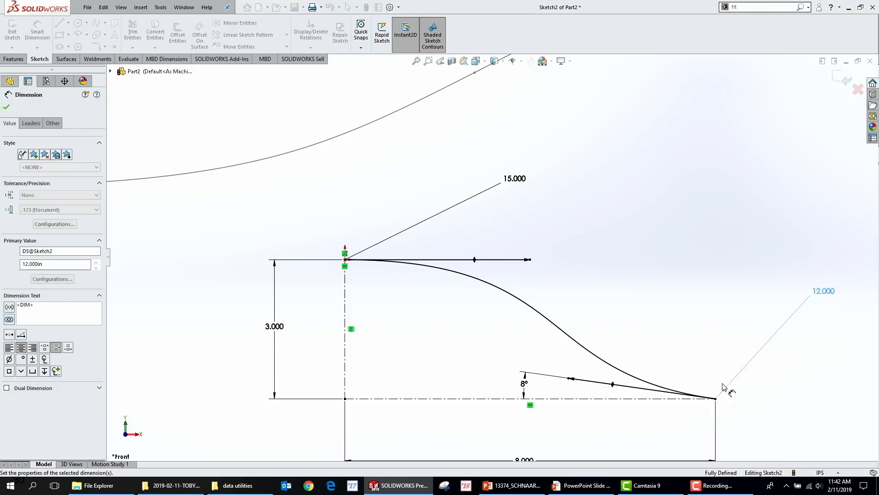
Step: Sketch a style spline with five control vertices above the dimensioned spline, and reposition its second control vertex
{"action": "key", "text": "Escape"}
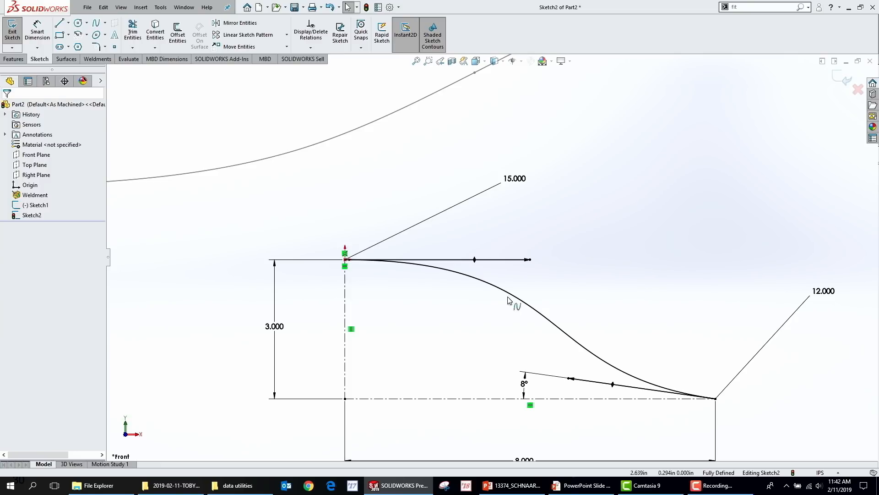
{"action": "left_click", "coordinate": [105, 24]}
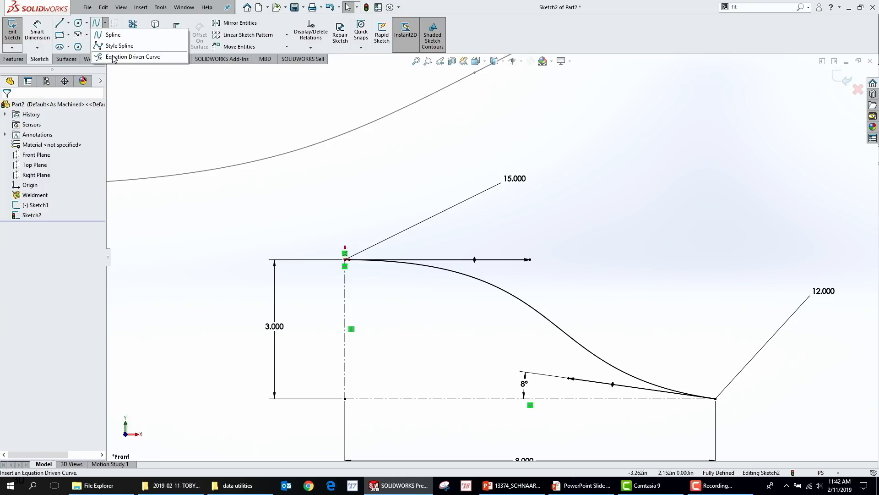
{"action": "left_click", "coordinate": [120, 43]}
{"action": "left_click", "coordinate": [393, 196]}
{"action": "left_click", "coordinate": [637, 111]}
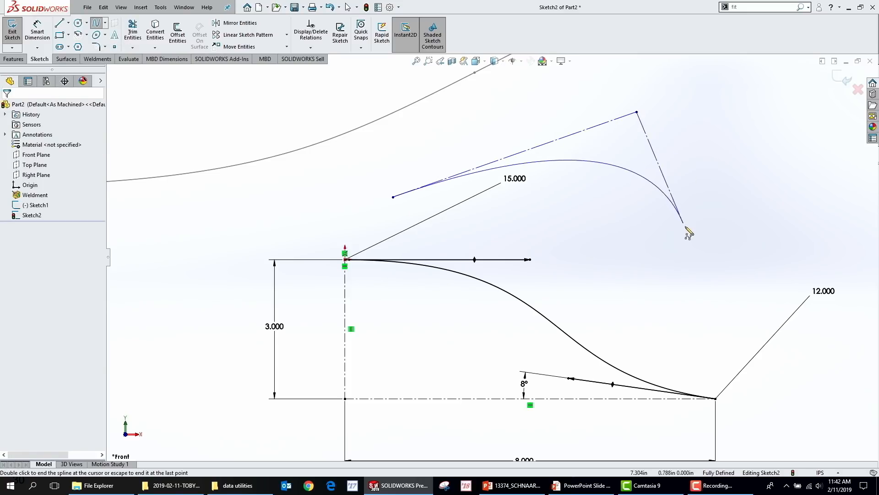
{"action": "left_click", "coordinate": [686, 228]}
{"action": "left_click", "coordinate": [826, 150]}
{"action": "left_click", "coordinate": [857, 222]}
{"action": "key", "text": "Escape"}
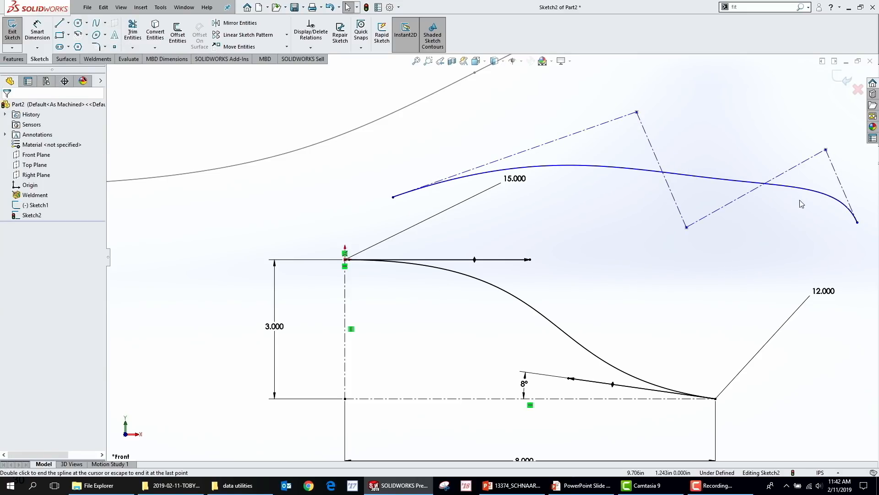
{"action": "left_click_drag", "start_coordinate": [636, 112], "coordinate": [597, 123]}
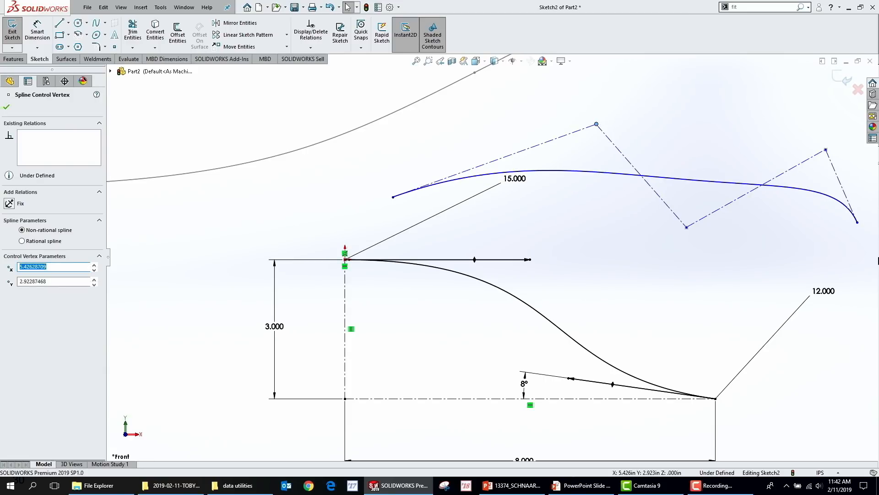
Step: Close the Part2 spline document and return to the bass guitar assembly
{"action": "scroll", "coordinate": [492, 257], "scroll_direction": "up", "scroll_amount": 10}
{"action": "left_click", "coordinate": [643, 143]}
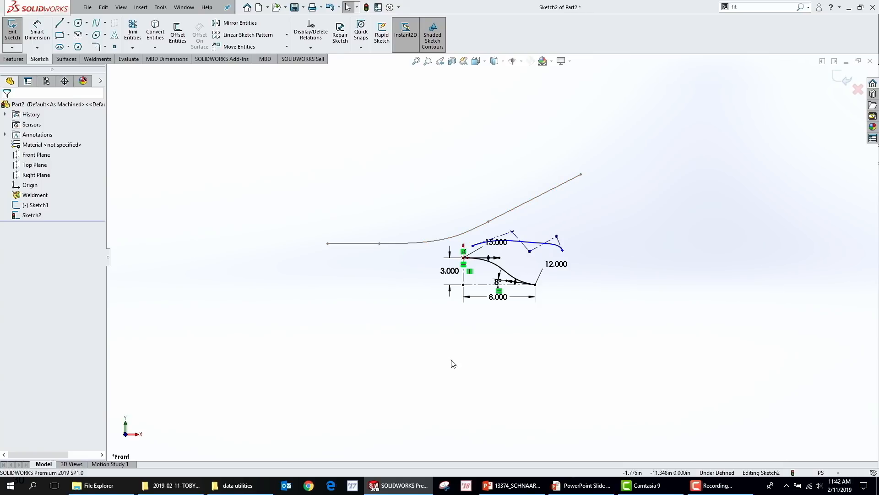
{"action": "left_click", "coordinate": [871, 61]}
{"action": "left_click", "coordinate": [397, 250]}
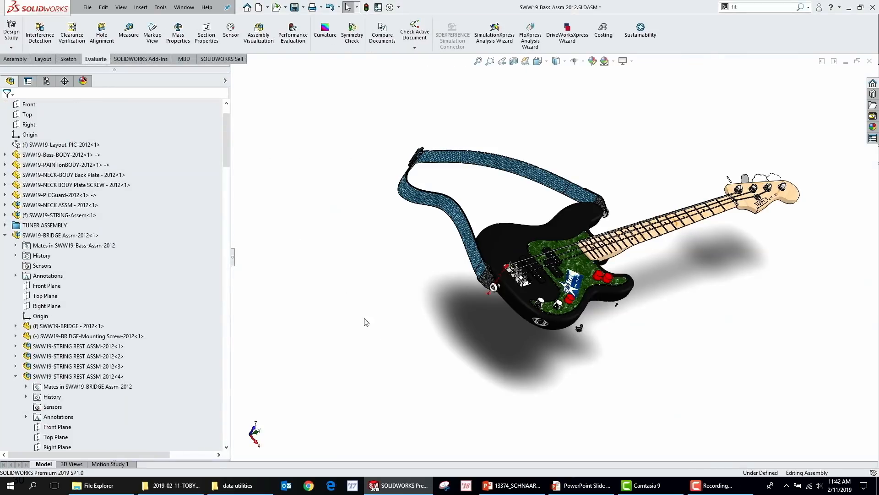
Step: Open the tuner stud part of the tuner without a wound string on the headstock
{"action": "scroll", "coordinate": [727, 200], "scroll_direction": "down", "scroll_amount": 10}
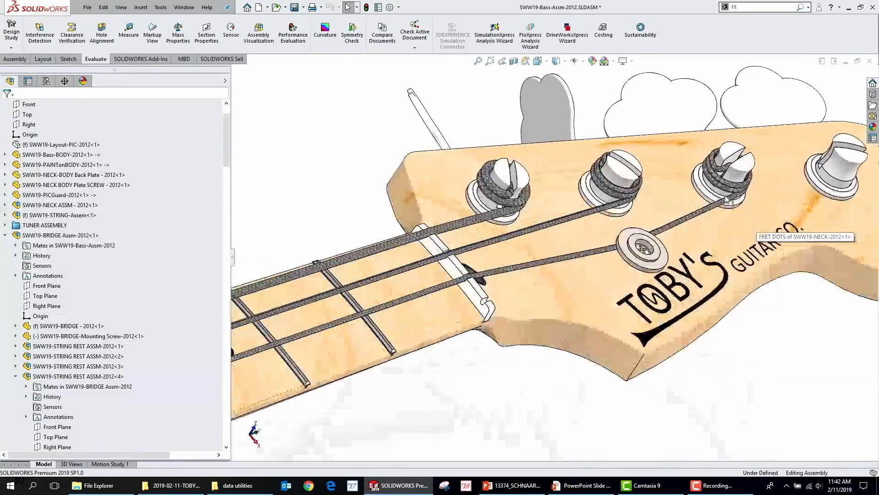
{"action": "scroll", "coordinate": [803, 351], "scroll_direction": "up", "scroll_amount": 2}
{"action": "scroll", "coordinate": [815, 313], "scroll_direction": "down", "scroll_amount": 2}
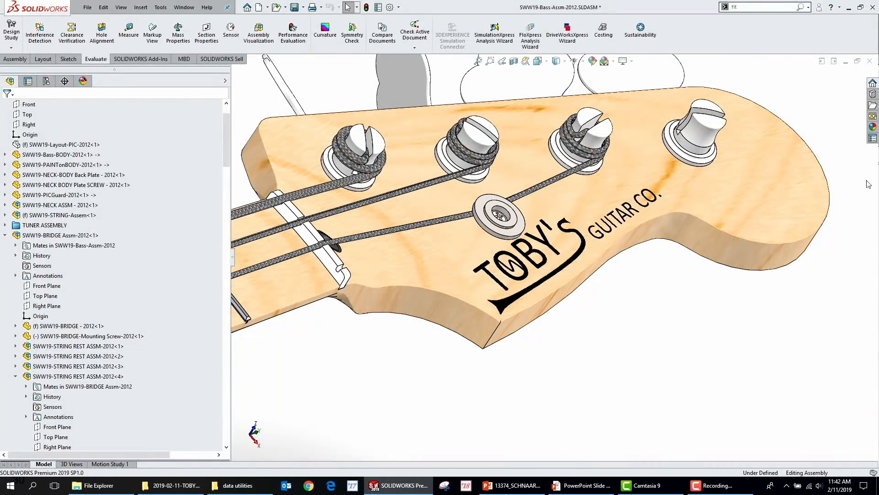
{"action": "scroll", "coordinate": [580, 303], "scroll_direction": "up", "scroll_amount": 2}
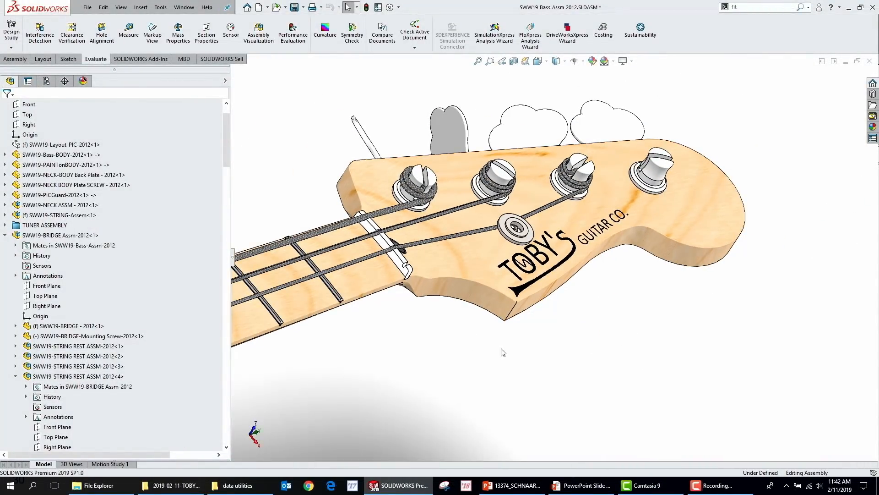
{"action": "left_click", "coordinate": [584, 62]}
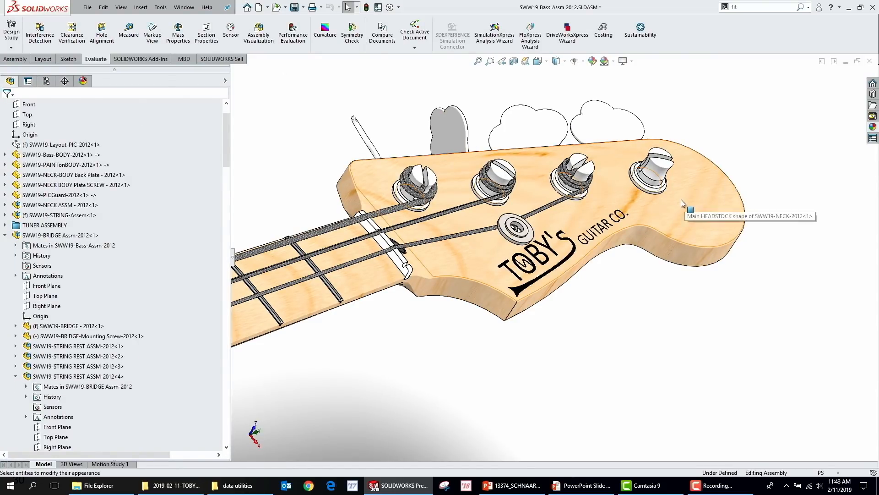
{"action": "scroll", "coordinate": [680, 199], "scroll_direction": "down", "scroll_amount": 5}
{"action": "left_click", "coordinate": [575, 166]}
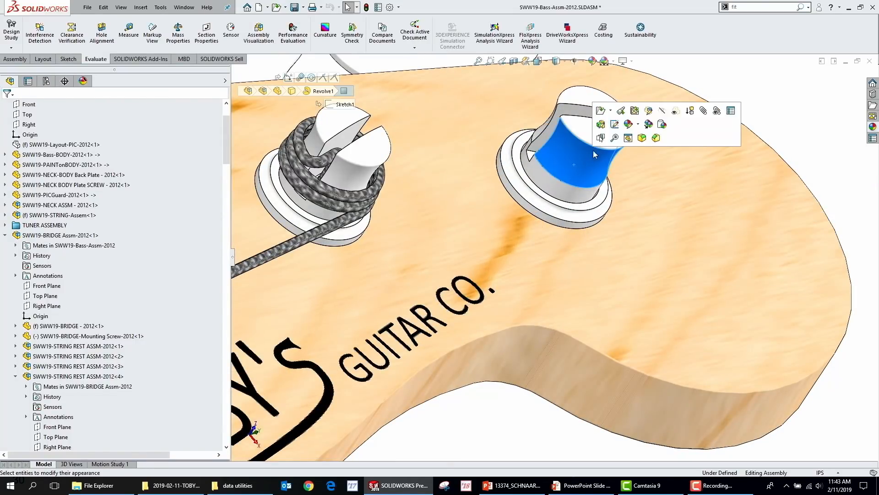
{"action": "left_click", "coordinate": [601, 124]}
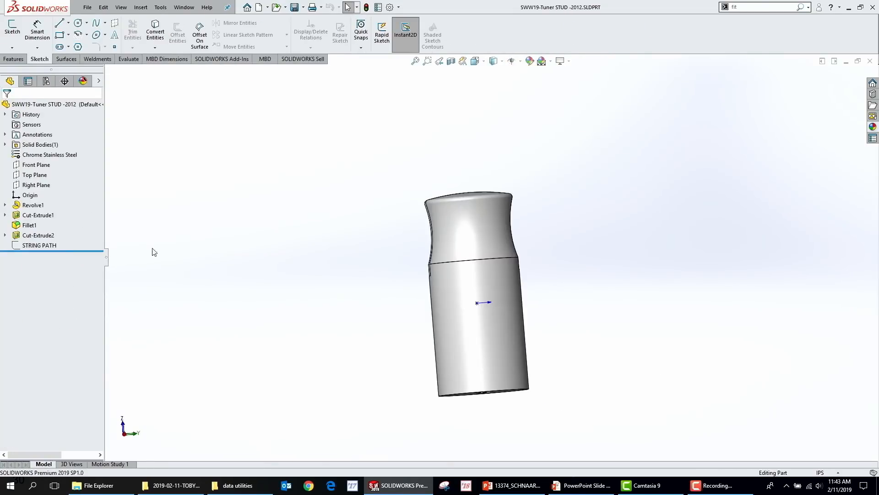
Step: Show the STRING PATH sketch in the tuner stud part and return to the bass guitar assembly
{"action": "left_click", "coordinate": [40, 246]}
{"action": "left_click", "coordinate": [48, 232]}
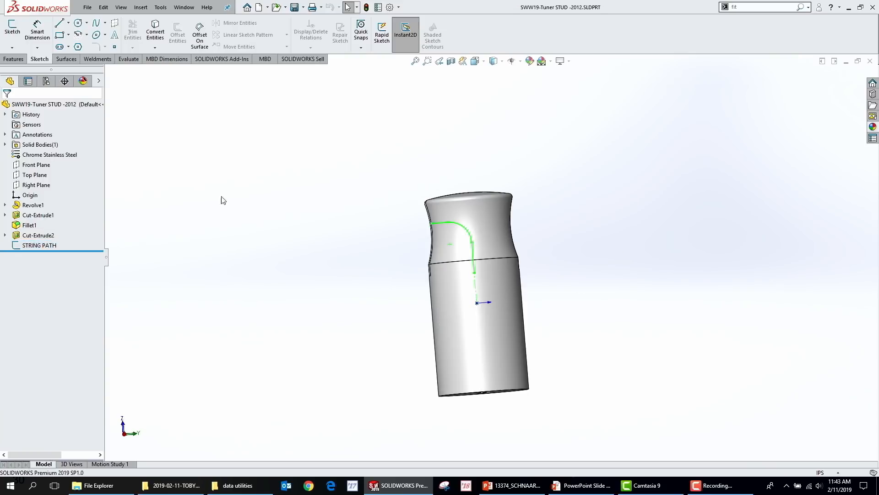
{"action": "middle_click_drag", "start_coordinate": [403, 257], "coordinate": [421, 277]}
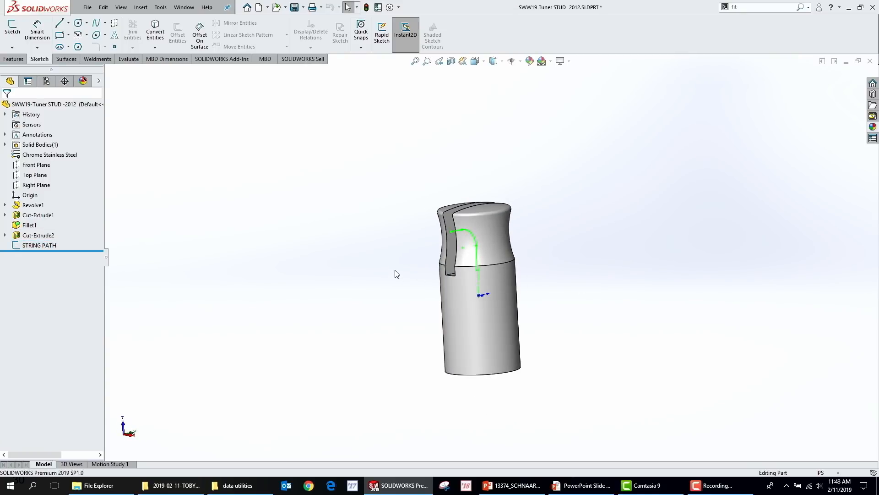
{"action": "key", "text": "ctrl+Tab"}
Step: Open the round string holddown part on the headstock
{"action": "scroll", "coordinate": [462, 283], "scroll_direction": "up", "scroll_amount": 6}
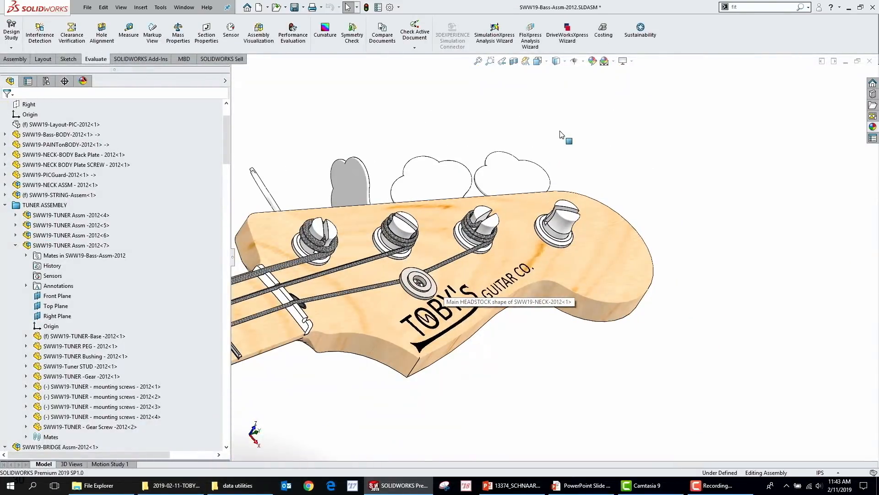
{"action": "left_click", "coordinate": [419, 275]}
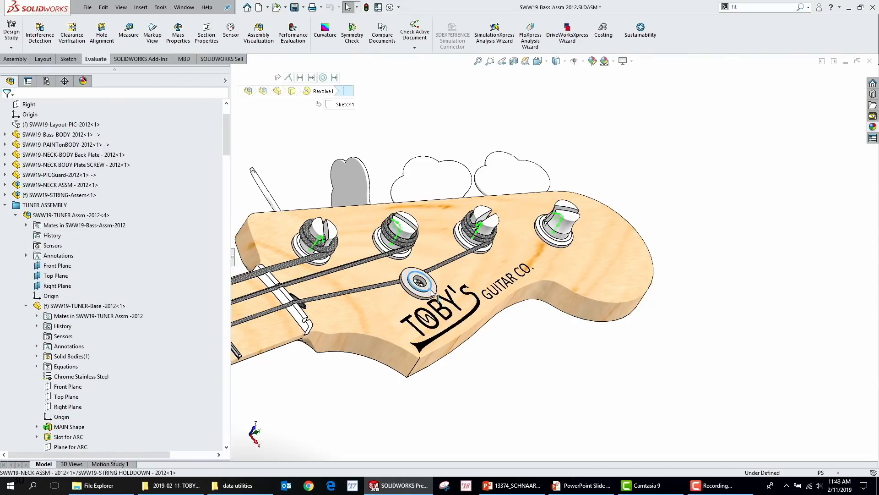
{"action": "left_click", "coordinate": [458, 237]}
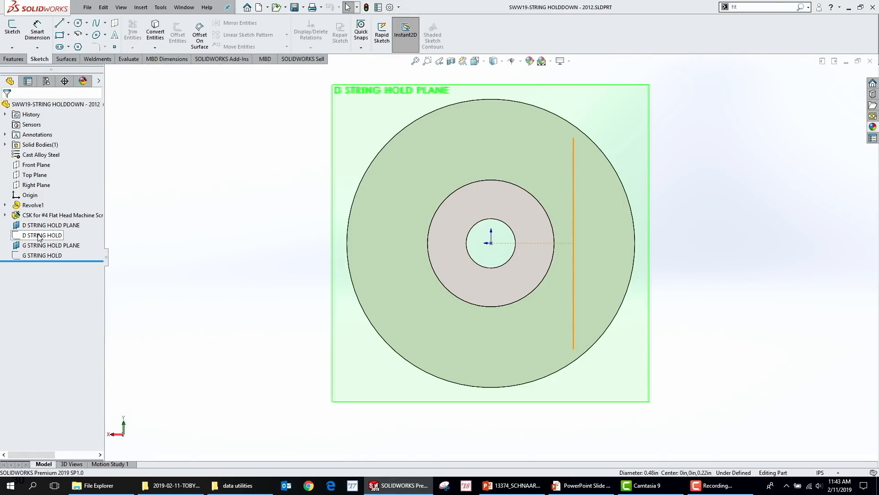
Step: Show the G STRING HOLD sketch in the holddown part and close the part
{"action": "left_click", "coordinate": [25, 254]}
{"action": "left_click", "coordinate": [33, 240]}
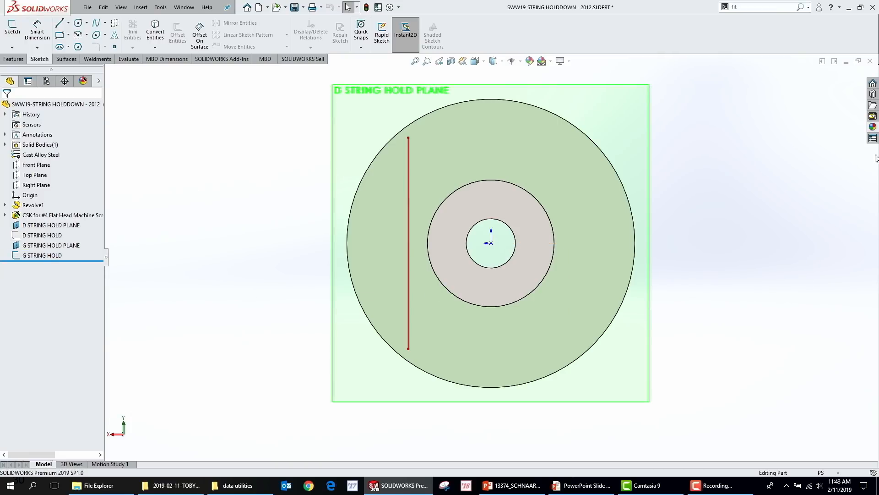
{"action": "left_click", "coordinate": [870, 61]}
{"action": "left_click", "coordinate": [457, 241]}
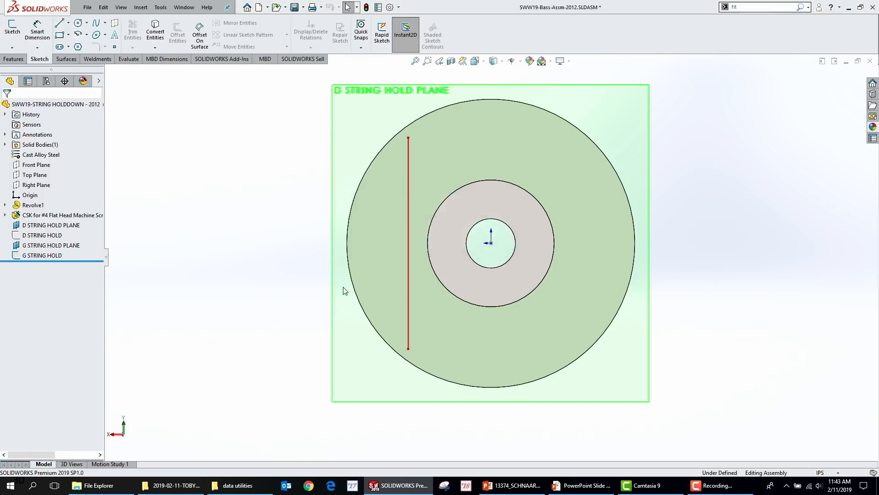
Step: Open the neck part from the nut body where the strings cross onto the headstock
{"action": "scroll", "coordinate": [430, 332], "scroll_direction": "up", "scroll_amount": 3}
{"action": "scroll", "coordinate": [431, 325], "scroll_direction": "down", "scroll_amount": 6}
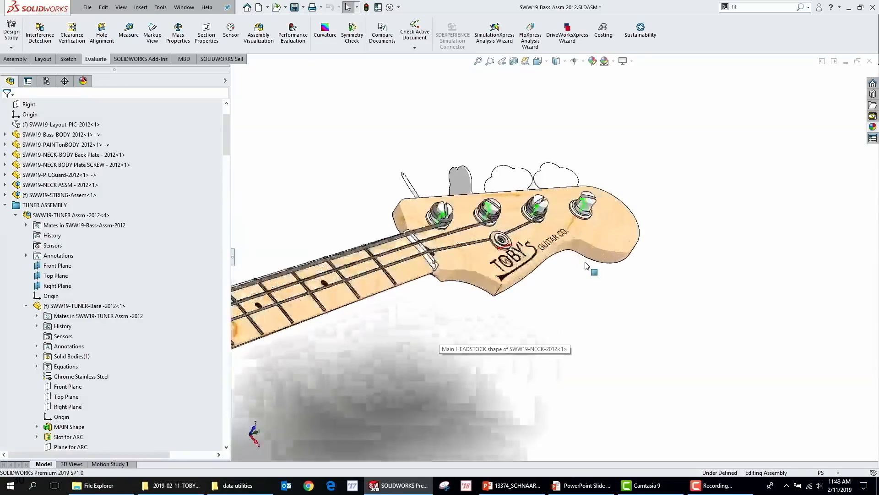
{"action": "left_click", "coordinate": [362, 254]}
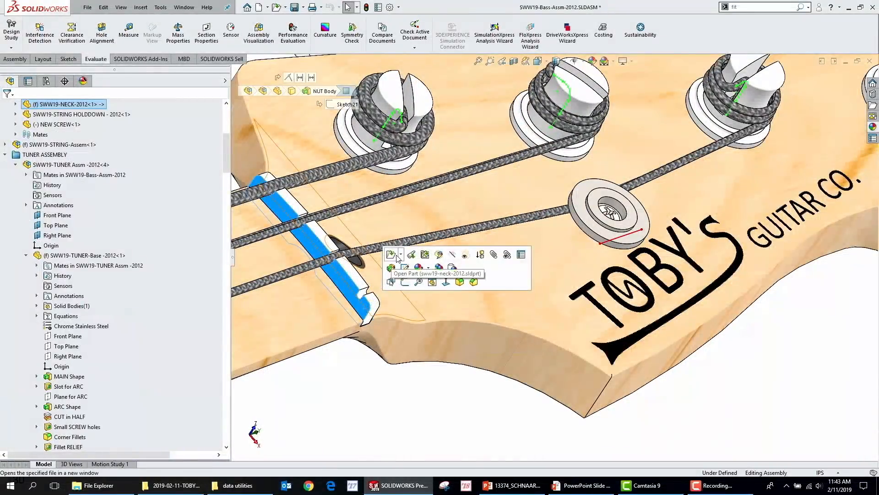
{"action": "scroll", "coordinate": [400, 247], "scroll_direction": "down", "scroll_amount": 3}
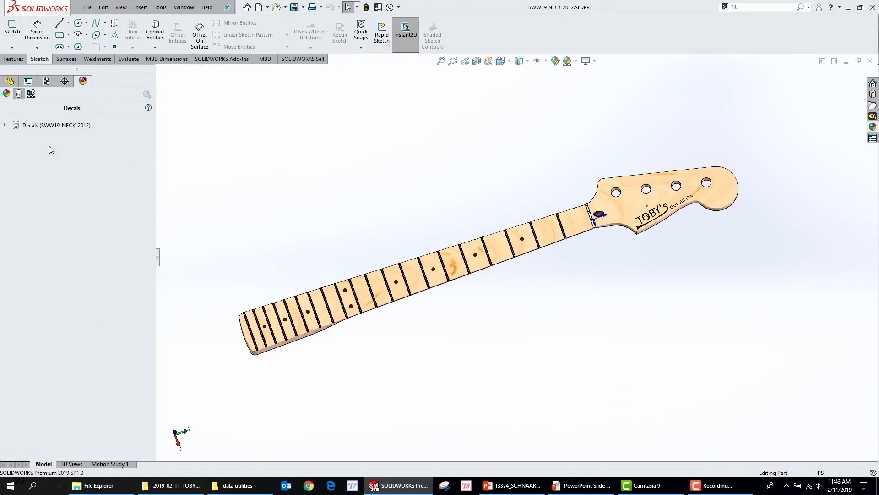
Step: Show the STRINGS in NUT 3D sketch in the neck part and return to the bass guitar assembly
{"action": "scroll", "coordinate": [596, 216], "scroll_direction": "down", "scroll_amount": 8}
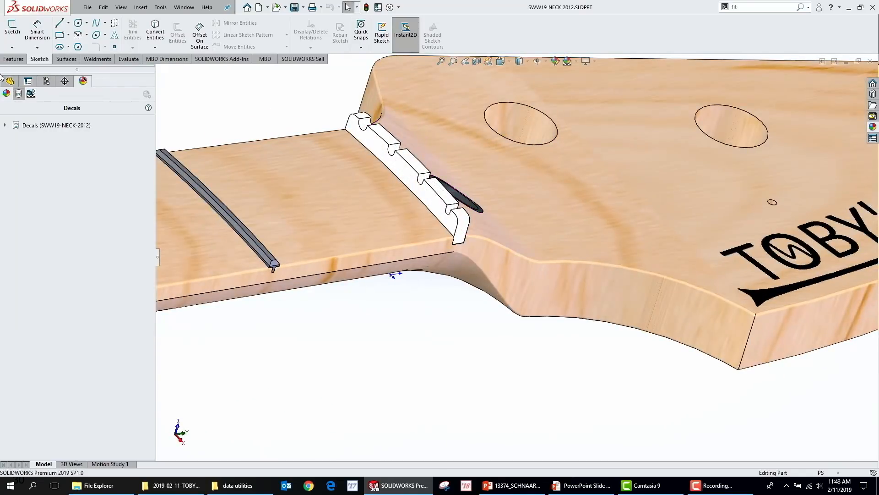
{"action": "left_click", "coordinate": [10, 81]}
{"action": "scroll", "coordinate": [66, 419], "scroll_direction": "down", "scroll_amount": 10}
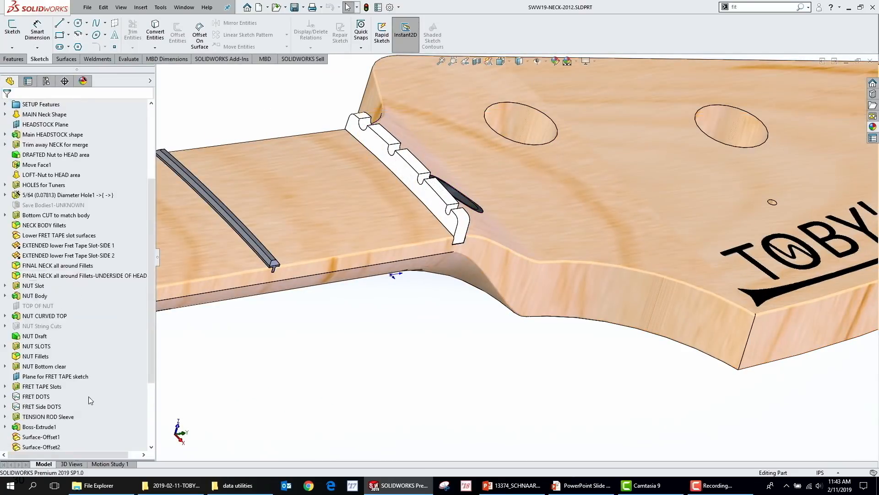
{"action": "left_click", "coordinate": [45, 439]}
{"action": "left_click", "coordinate": [53, 423]}
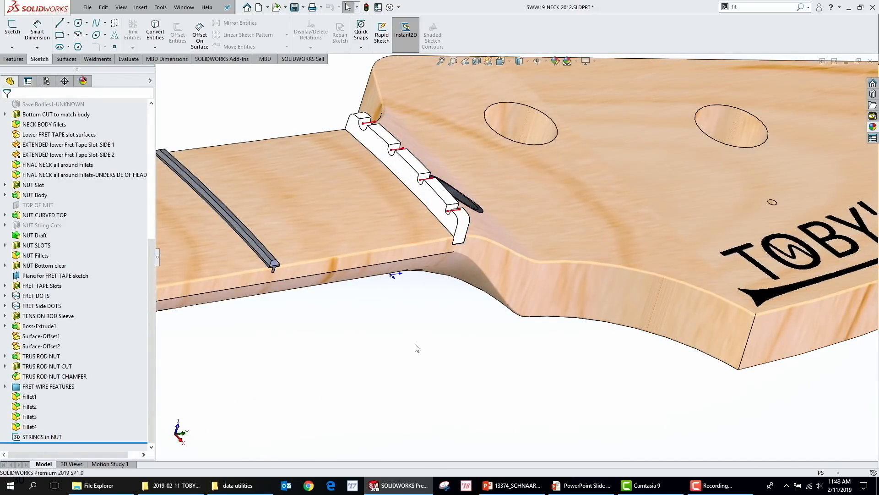
{"action": "scroll", "coordinate": [585, 318], "scroll_direction": "up", "scroll_amount": 2}
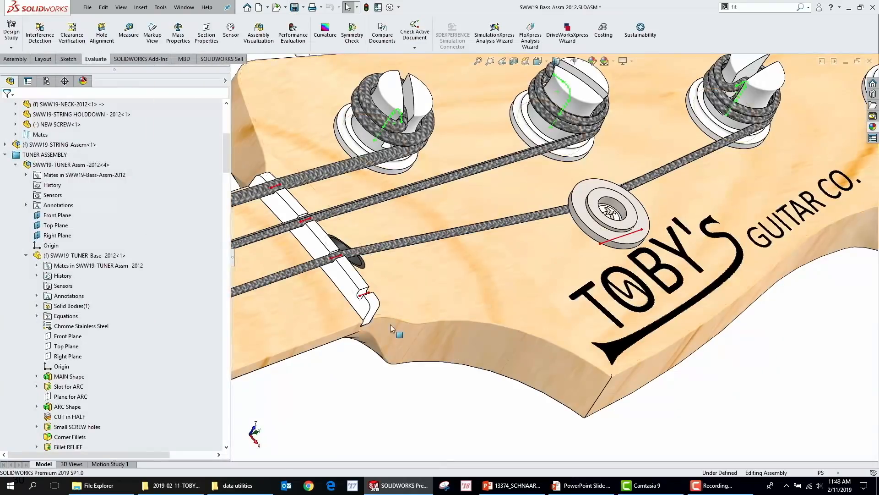
Step: Open the threaded string rest part on the bridge that has no string over it
{"action": "scroll", "coordinate": [391, 325], "scroll_direction": "up", "scroll_amount": 6}
{"action": "scroll", "coordinate": [456, 284], "scroll_direction": "down", "scroll_amount": 3}
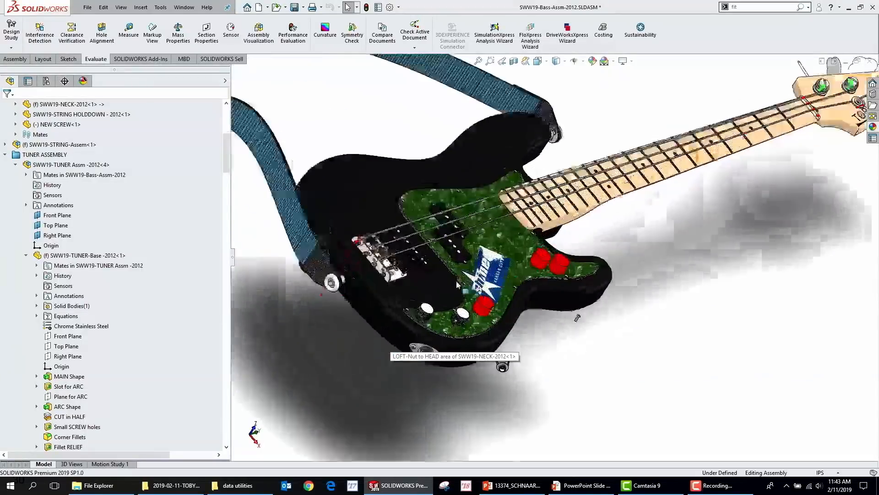
{"action": "scroll", "coordinate": [457, 284], "scroll_direction": "down", "scroll_amount": 8}
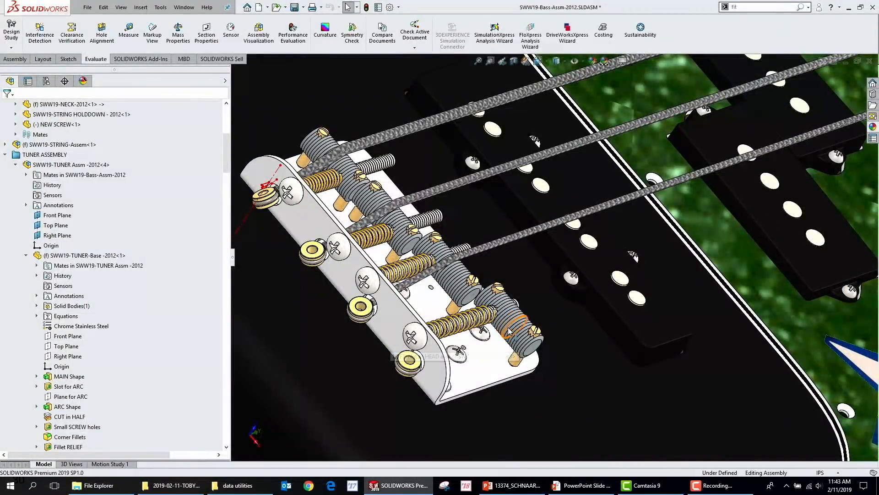
{"action": "left_click", "coordinate": [530, 346]}
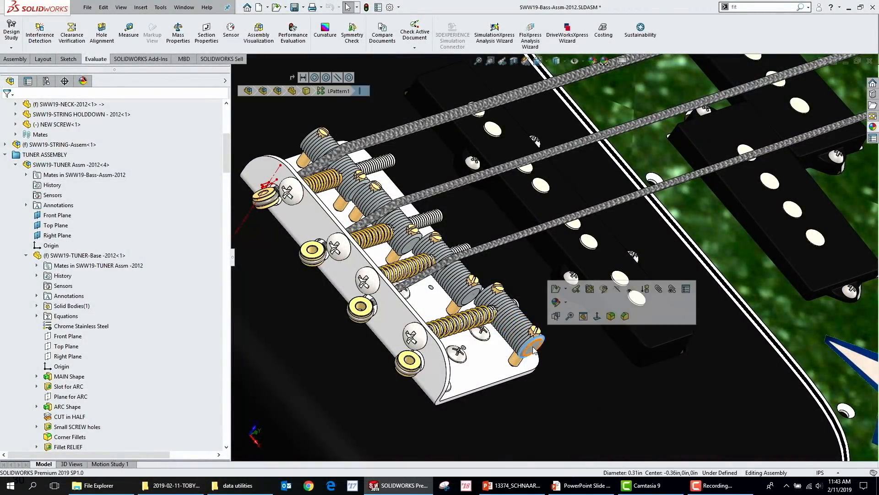
{"action": "left_click", "coordinate": [561, 299]}
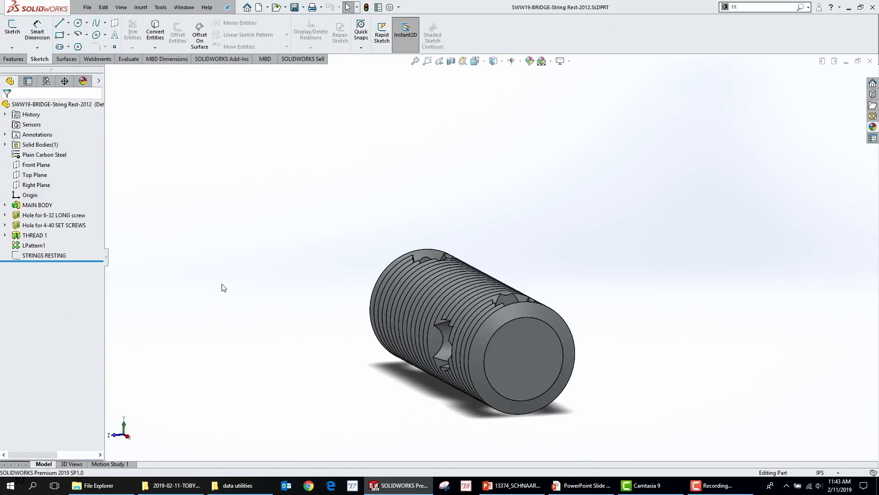
Step: Show the STRINGS RESTING sketch in the string rest part and close the part, saving its changes
{"action": "left_click", "coordinate": [46, 256]}
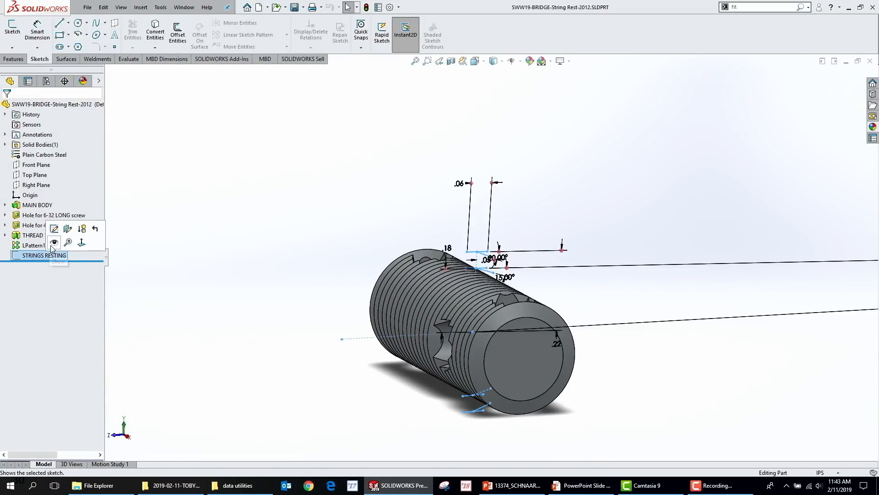
{"action": "left_click", "coordinate": [51, 244]}
{"action": "scroll", "coordinate": [779, 156], "scroll_direction": "up", "scroll_amount": 3}
{"action": "left_click", "coordinate": [870, 61]}
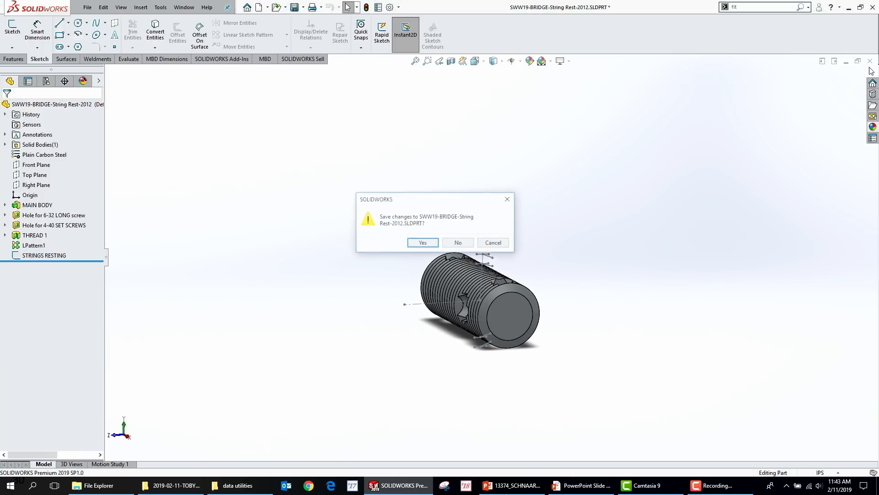
{"action": "left_click", "coordinate": [423, 243]}
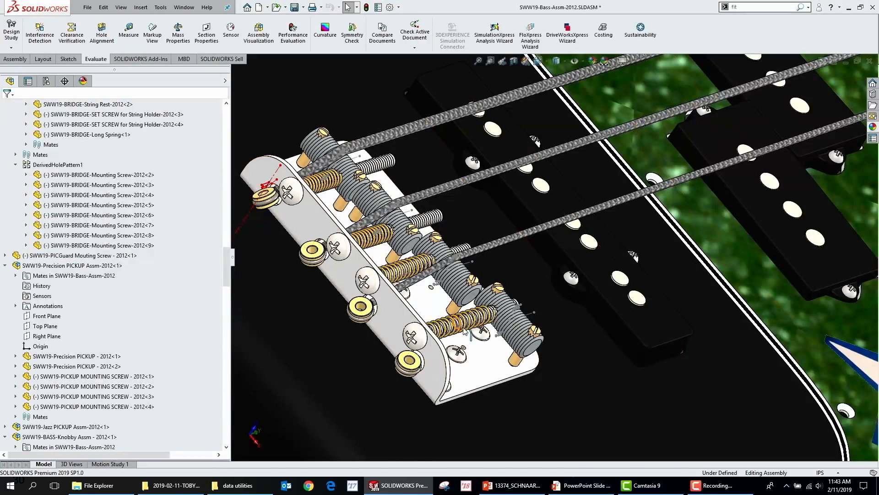
Step: Open the bridge's string rest part, color its STRINGS RESTING sketch magenta, and return to the bass guitar assembly
{"action": "left_click", "coordinate": [532, 353]}
{"action": "left_click", "coordinate": [558, 295]}
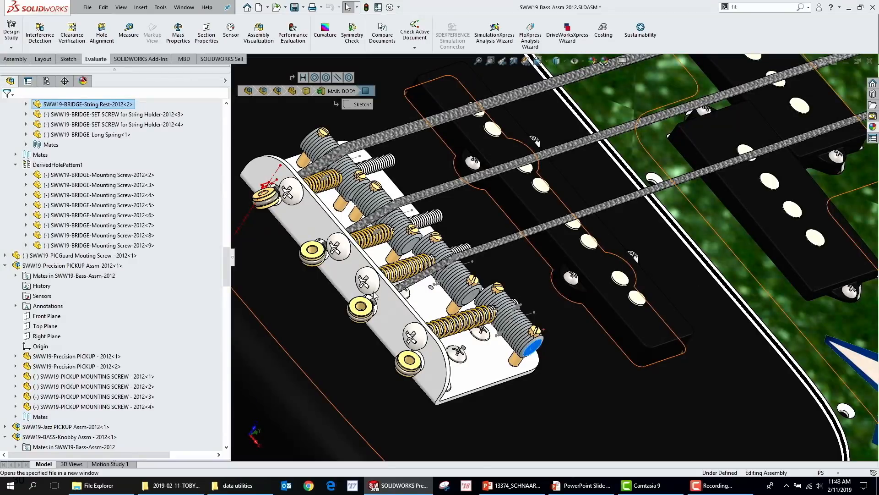
{"action": "right_click", "coordinate": [48, 256]}
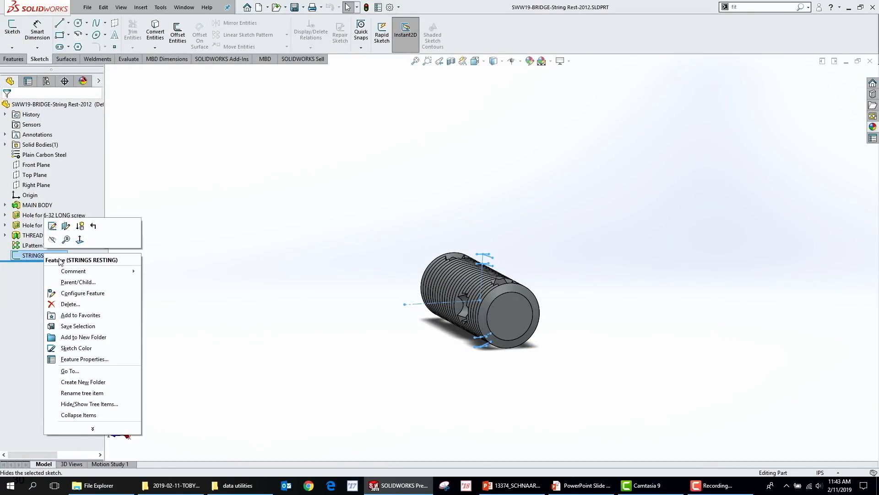
{"action": "left_click", "coordinate": [76, 348]}
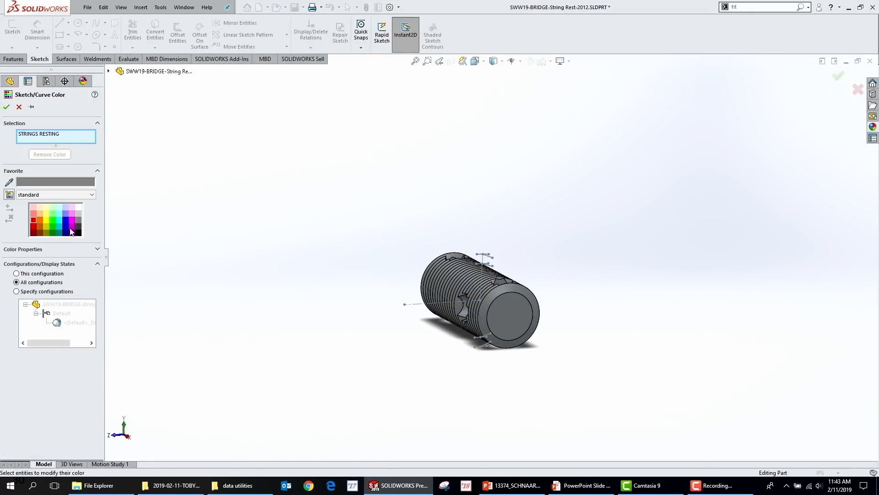
{"action": "left_click", "coordinate": [73, 220]}
{"action": "left_click", "coordinate": [7, 107]}
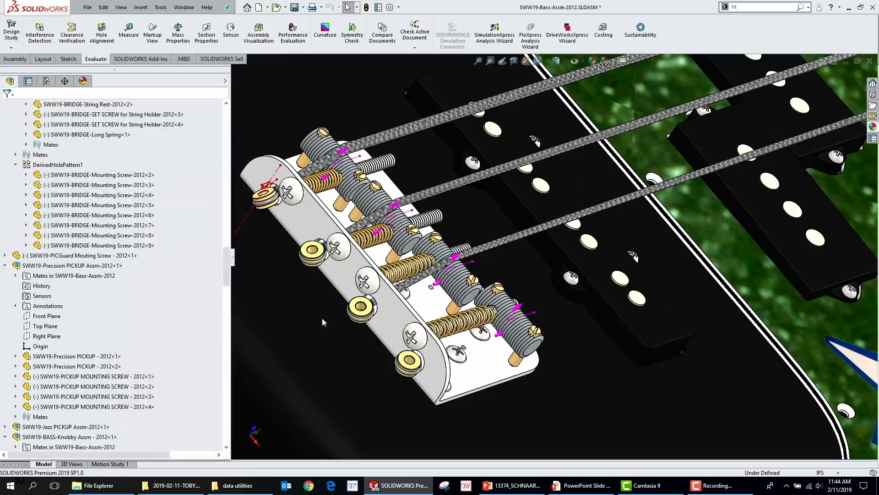
Step: Open the bridge part, check Sketch12 and the string nub sketches, and close the part, saving its changes
{"action": "left_click", "coordinate": [433, 366]}
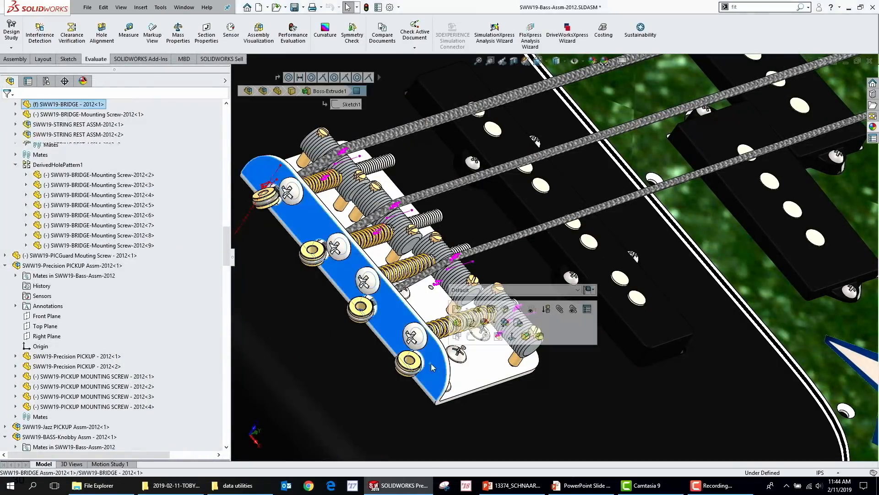
{"action": "left_click", "coordinate": [457, 309]}
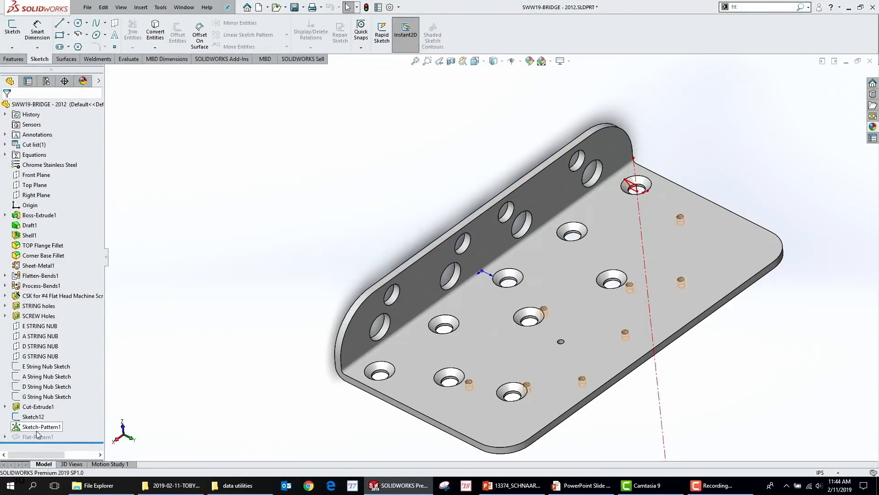
{"action": "left_click", "coordinate": [34, 418]}
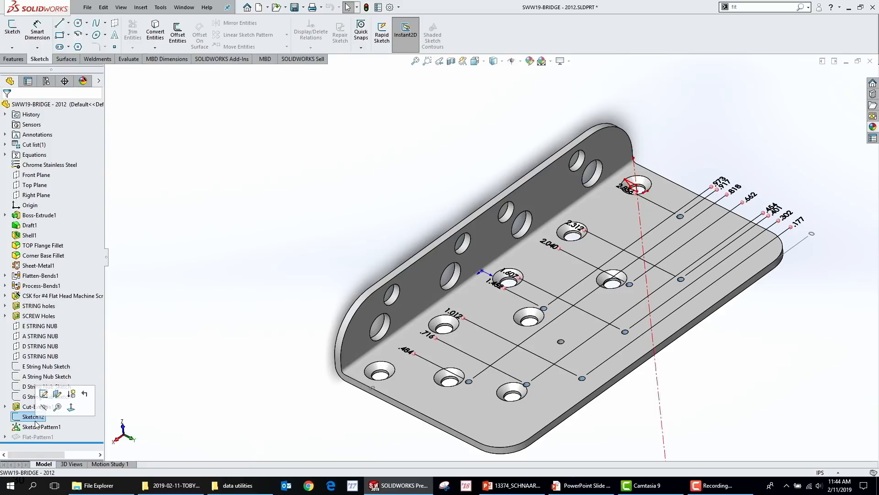
{"action": "left_click", "coordinate": [33, 396]}
{"action": "left_click", "coordinate": [34, 382]}
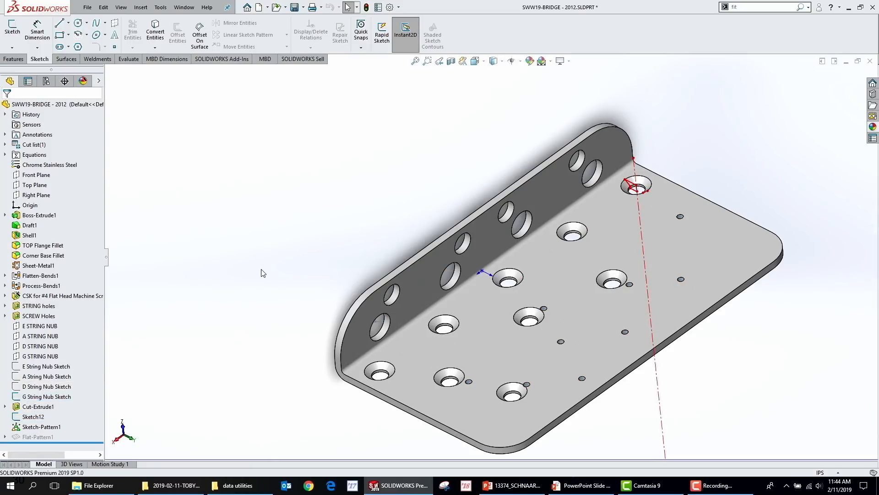
{"action": "left_click", "coordinate": [871, 60]}
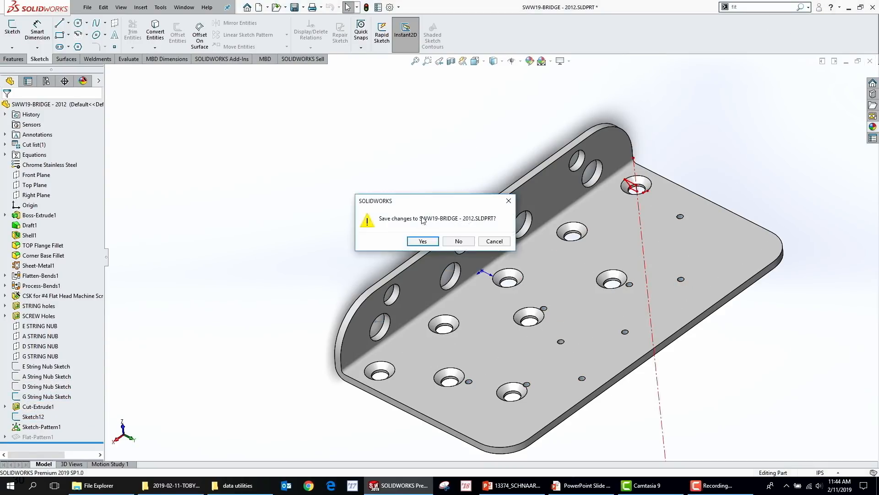
{"action": "left_click", "coordinate": [423, 242]}
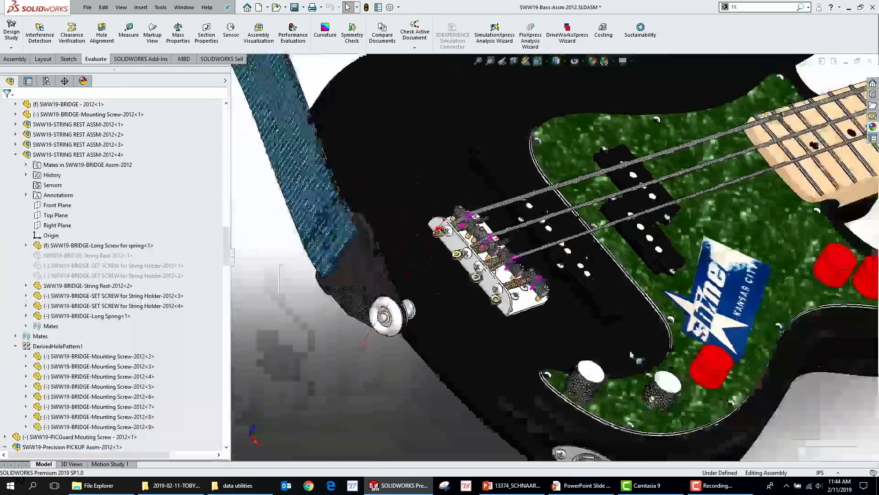
Step: Edit the string layout part in the context of the assembly and start a 3D sketch in it
{"action": "scroll", "coordinate": [489, 209], "scroll_direction": "down", "scroll_amount": 5}
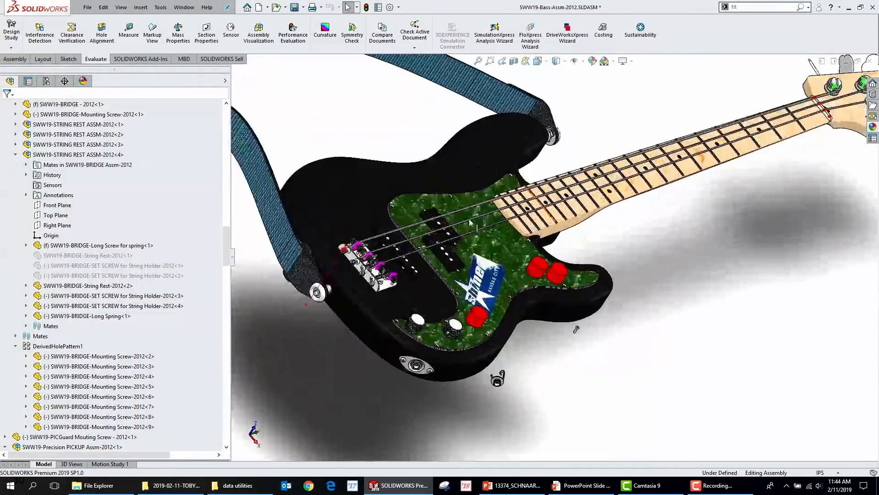
{"action": "right_click", "coordinate": [512, 245]}
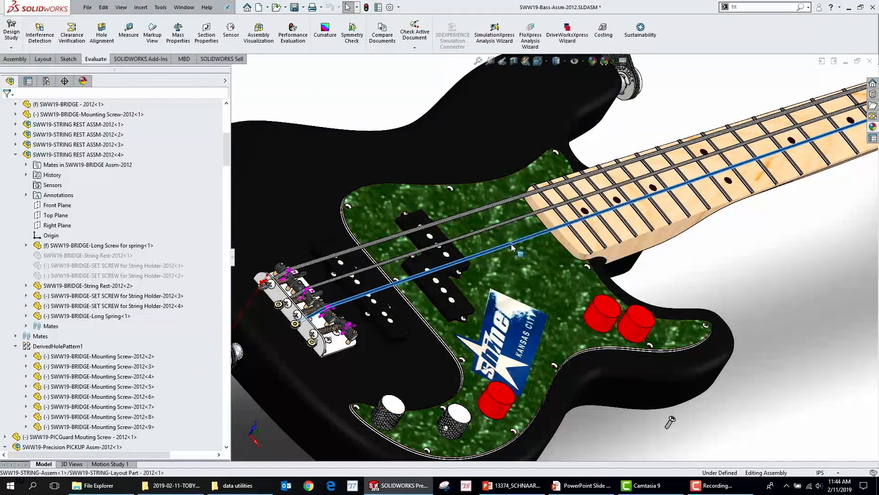
{"action": "left_click", "coordinate": [568, 171]}
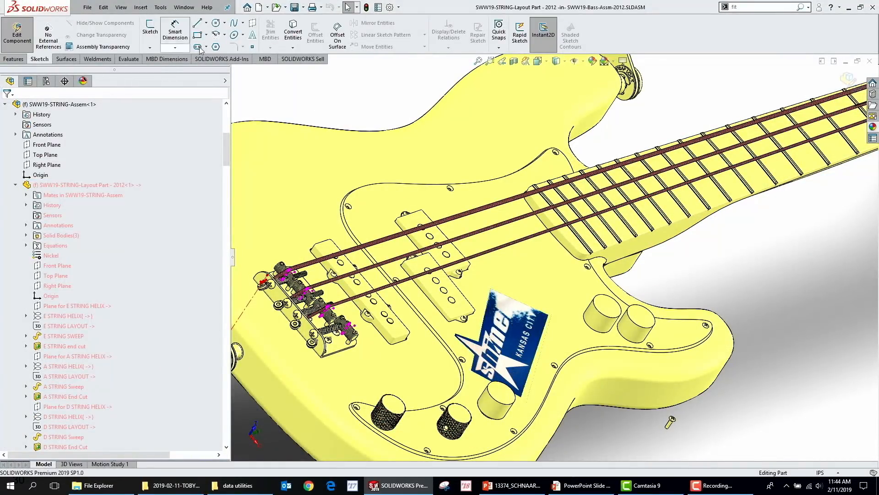
{"action": "left_click", "coordinate": [150, 47]}
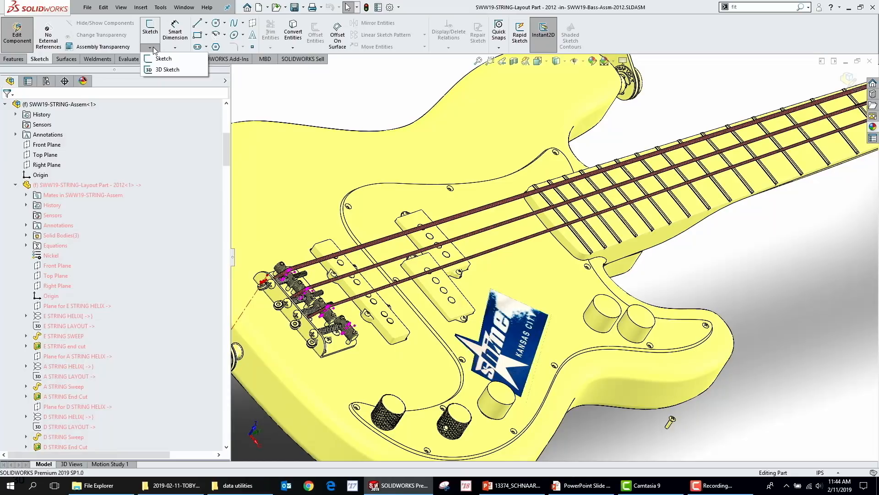
{"action": "left_click", "coordinate": [168, 69]}
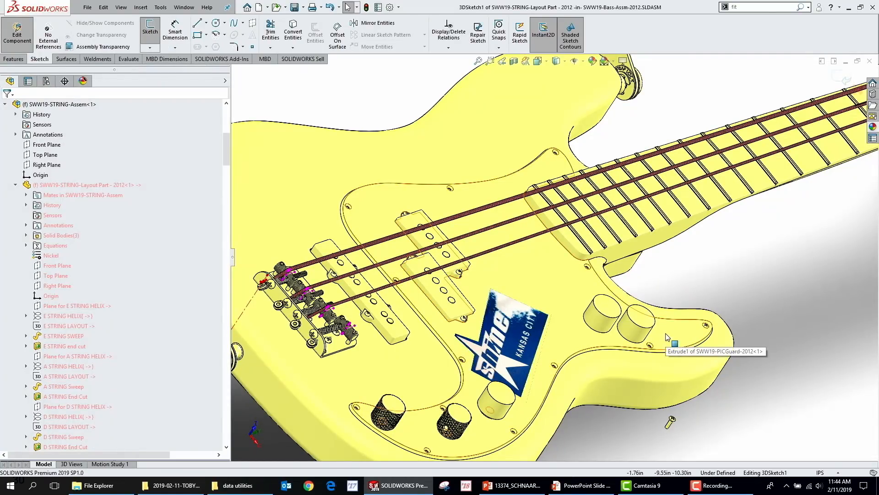
Step: Draw a line from the sketch end at the stringless bridge ferrule to the near end of the string rest's lower reference sketch
{"action": "scroll", "coordinate": [374, 320], "scroll_direction": "down", "scroll_amount": 10}
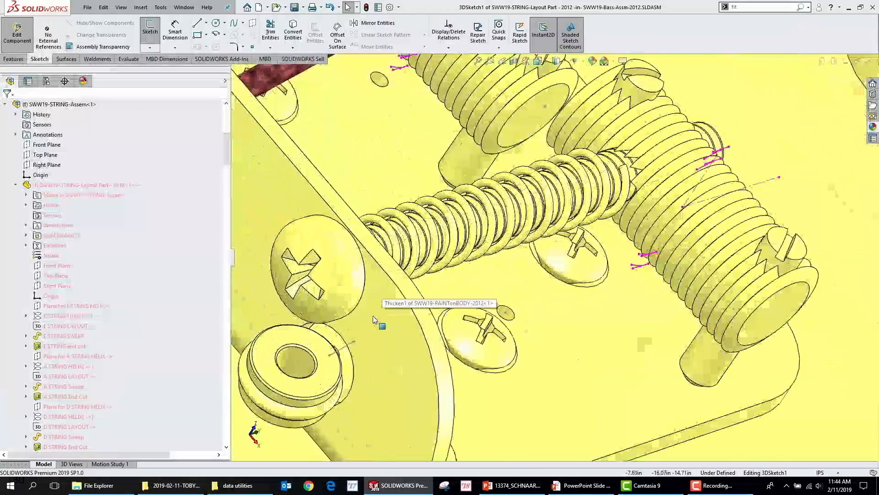
{"action": "scroll", "coordinate": [373, 319], "scroll_direction": "down", "scroll_amount": 2}
{"action": "key", "text": "s"}
{"action": "left_click", "coordinate": [444, 206]}
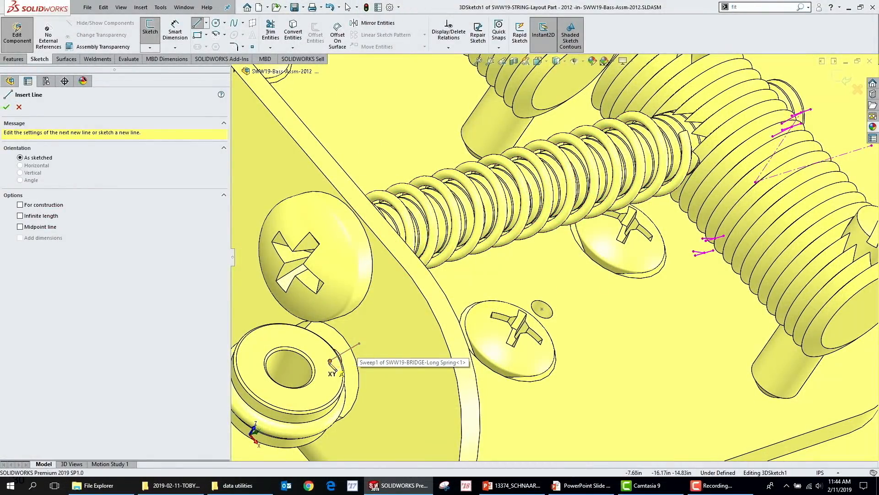
{"action": "left_click", "coordinate": [330, 361]}
{"action": "scroll", "coordinate": [816, 238], "scroll_direction": "up", "scroll_amount": 1}
{"action": "middle_click_drag", "start_coordinate": [817, 183], "coordinate": [728, 148]}
{"action": "scroll", "coordinate": [677, 139], "scroll_direction": "up", "scroll_amount": 1}
{"action": "scroll", "coordinate": [574, 94], "scroll_direction": "down", "scroll_amount": 10}
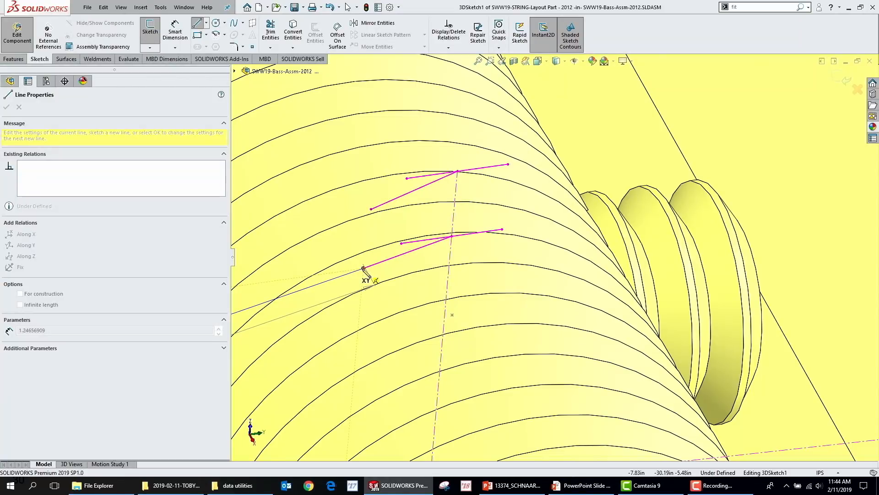
{"action": "left_click", "coordinate": [363, 268]}
{"action": "key", "text": "Escape"}
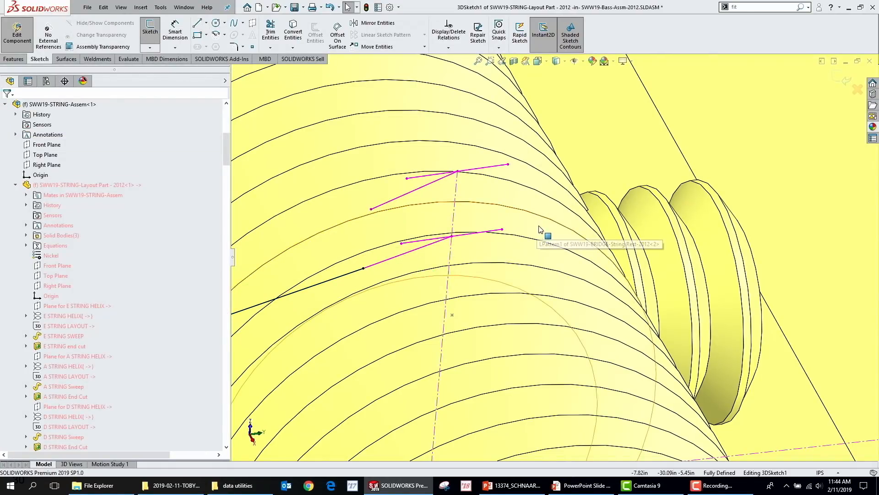
Step: Draw a line from the far end of the string rest's reference sketch to the bridge-side end of the empty nut slot's sketch line
{"action": "key", "text": "s"}
{"action": "left_click", "coordinate": [549, 251]}
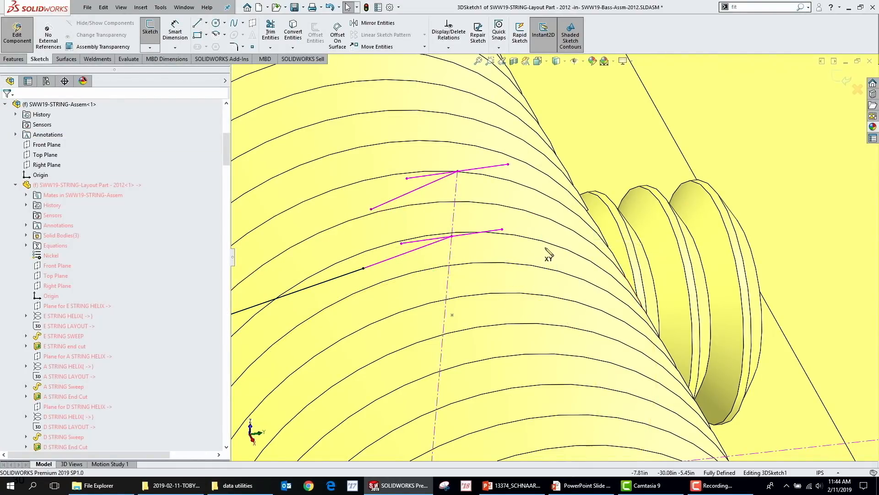
{"action": "left_click", "coordinate": [503, 230]}
{"action": "scroll", "coordinate": [549, 248], "scroll_direction": "up", "scroll_amount": 10}
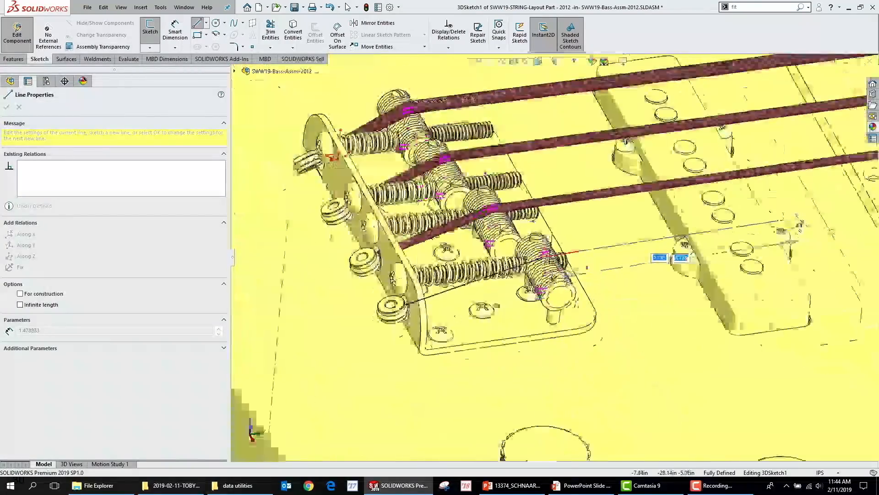
{"action": "scroll", "coordinate": [587, 267], "scroll_direction": "up", "scroll_amount": 15}
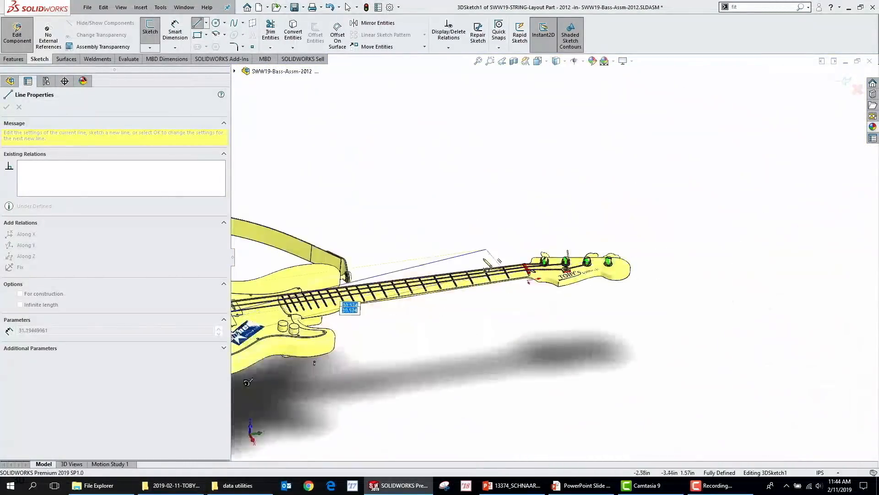
{"action": "scroll", "coordinate": [486, 261], "scroll_direction": "down", "scroll_amount": 15}
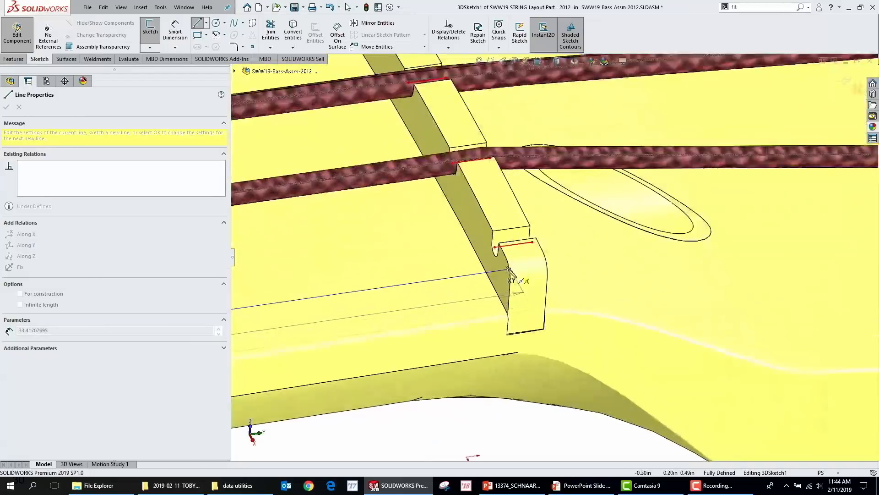
{"action": "scroll", "coordinate": [510, 270], "scroll_direction": "down", "scroll_amount": 3}
{"action": "left_click", "coordinate": [494, 236]}
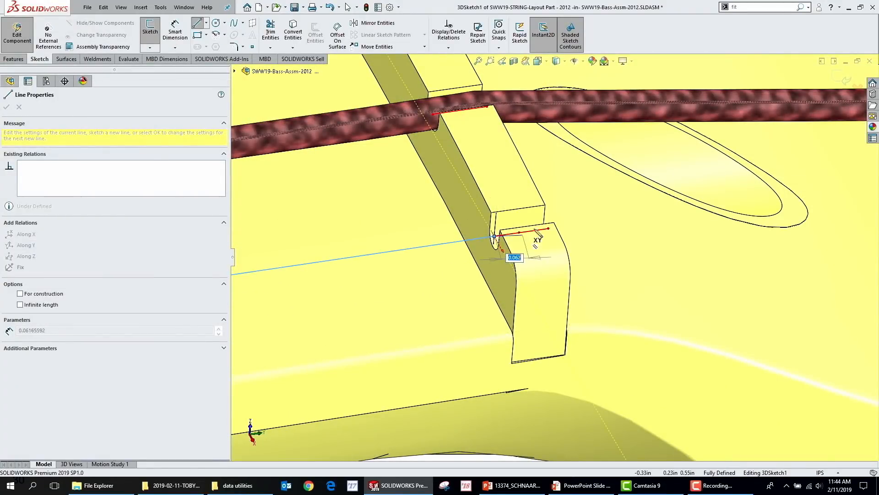
{"action": "key", "text": "Escape"}
Step: Draw a line from the headstock-side end of the nut slot's sketch line to the near end of the round string guide's reference line
{"action": "key", "text": "s"}
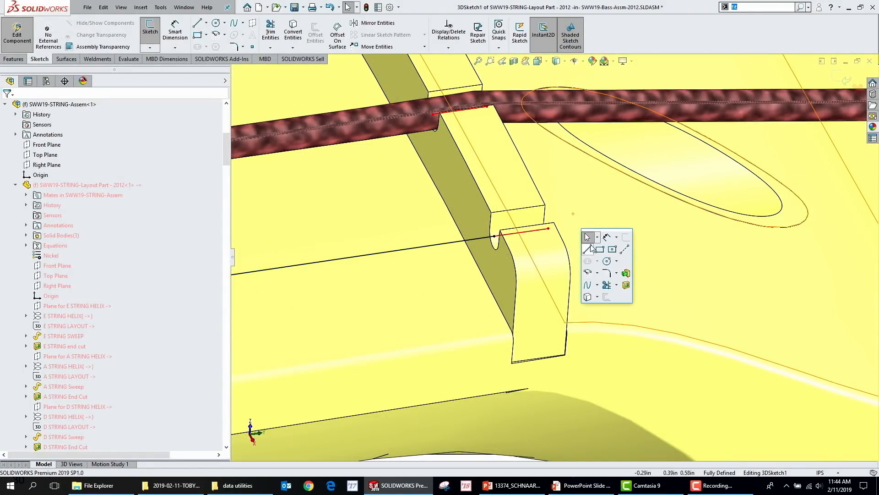
{"action": "left_click", "coordinate": [591, 248]}
{"action": "left_click", "coordinate": [549, 228]}
{"action": "scroll", "coordinate": [774, 240], "scroll_direction": "up", "scroll_amount": 3}
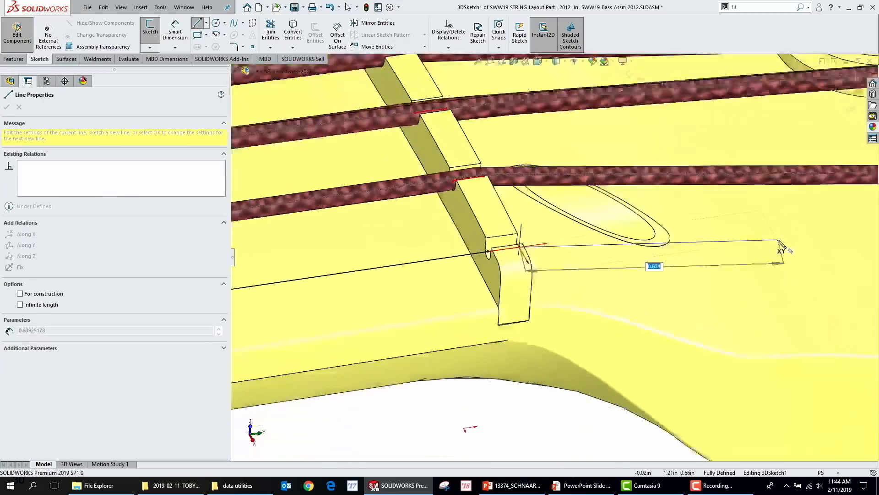
{"action": "scroll", "coordinate": [793, 256], "scroll_direction": "up", "scroll_amount": 5}
{"action": "scroll", "coordinate": [709, 269], "scroll_direction": "down", "scroll_amount": 7}
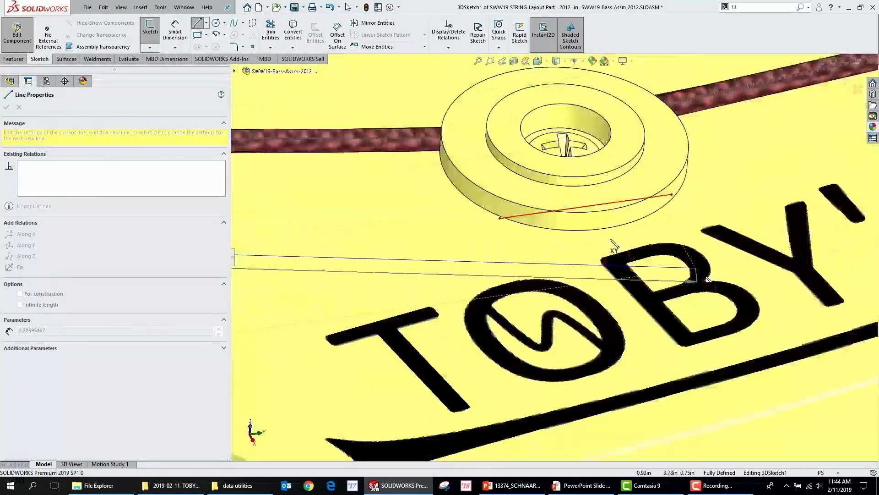
{"action": "scroll", "coordinate": [614, 245], "scroll_direction": "down", "scroll_amount": 3}
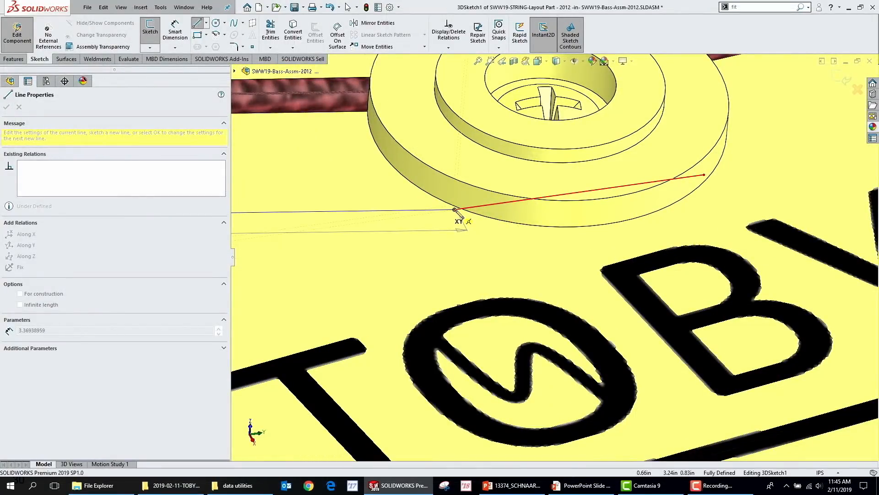
{"action": "left_click", "coordinate": [454, 209]}
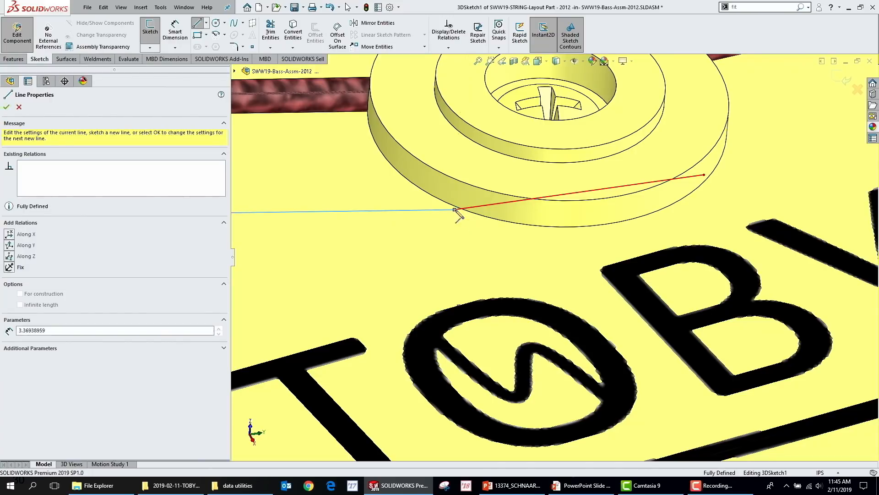
Step: Draw a line along the round string guide's reference line to its far end and exit the 3D sketch
{"action": "left_click", "coordinate": [705, 175]}
{"action": "key", "text": "Escape"}
{"action": "scroll", "coordinate": [740, 146], "scroll_direction": "up", "scroll_amount": 8}
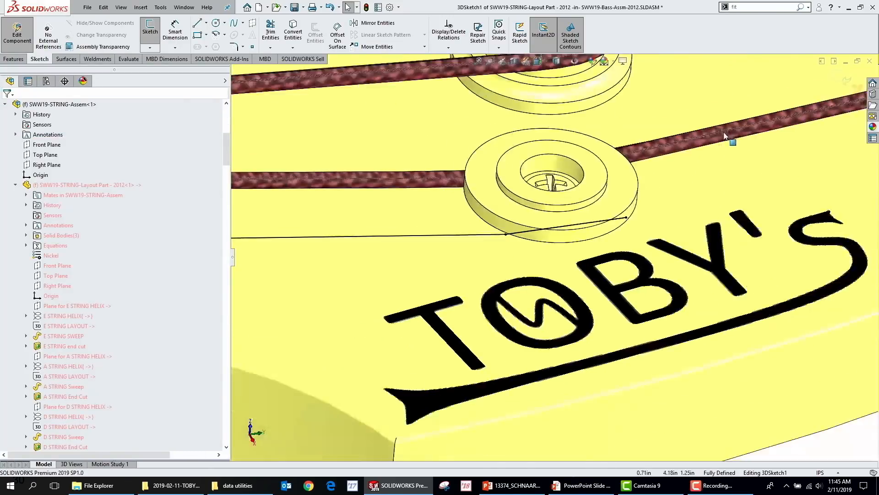
{"action": "scroll", "coordinate": [706, 183], "scroll_direction": "down", "scroll_amount": 2}
{"action": "scroll", "coordinate": [727, 259], "scroll_direction": "up", "scroll_amount": 2}
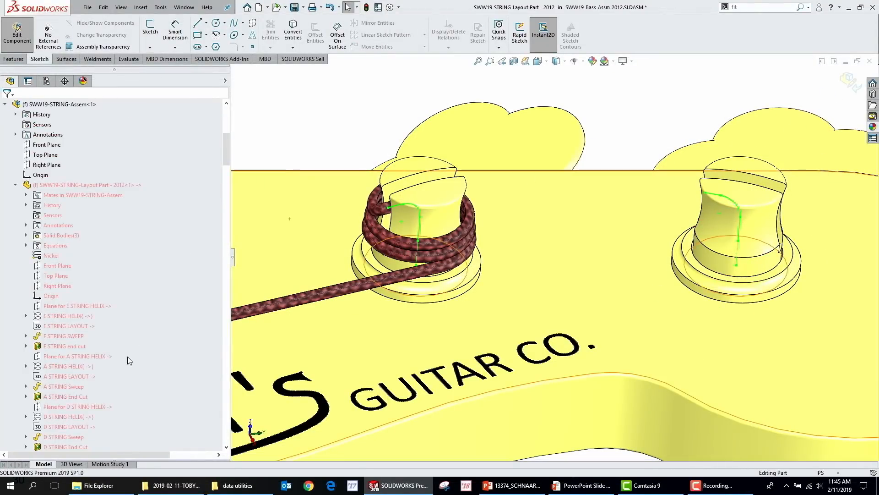
Step: Unsuppress the G STRING Helix around the empty tuning post and make it visible
{"action": "scroll", "coordinate": [102, 429], "scroll_direction": "down", "scroll_amount": 8}
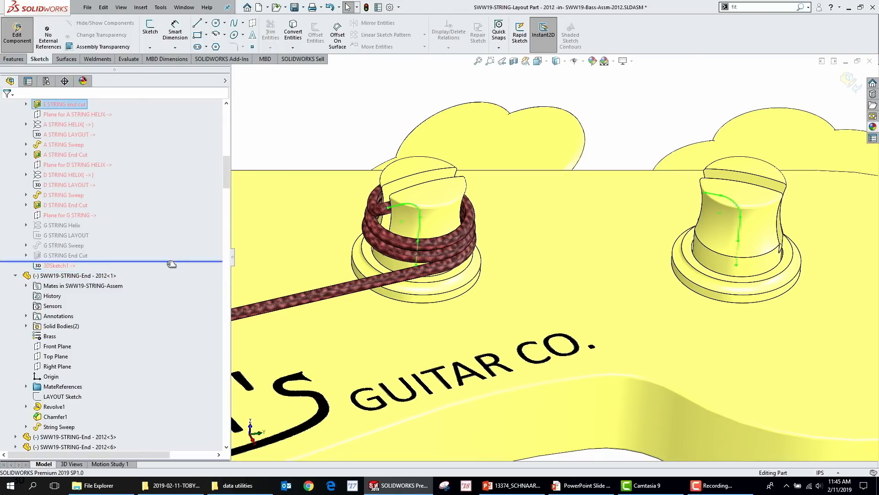
{"action": "left_click", "coordinate": [57, 225]}
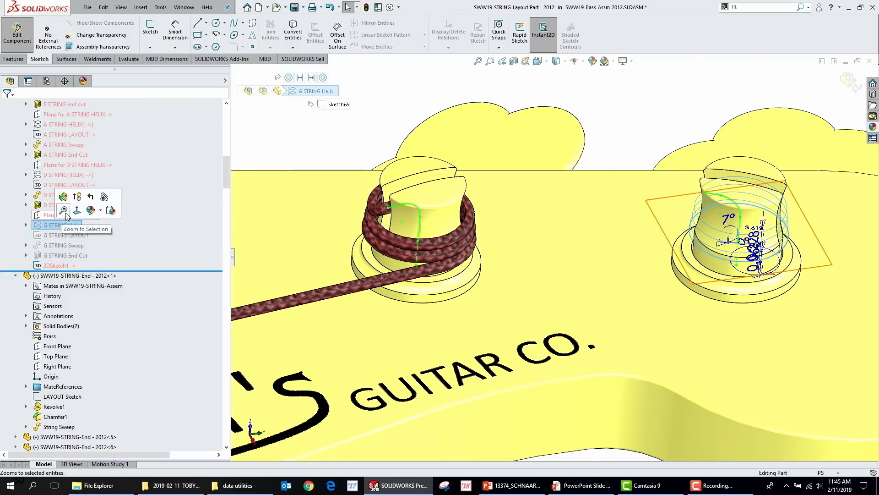
{"action": "left_click", "coordinate": [78, 197]}
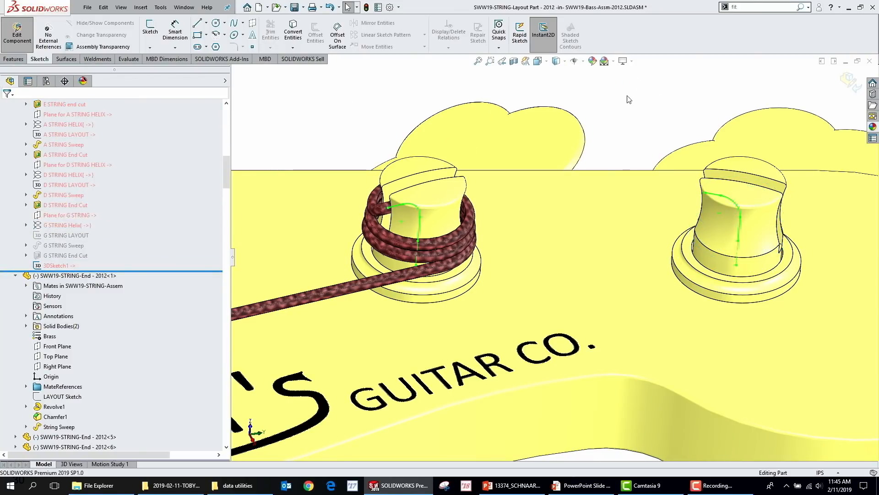
{"action": "left_click", "coordinate": [77, 224]}
{"action": "key", "text": "Escape"}
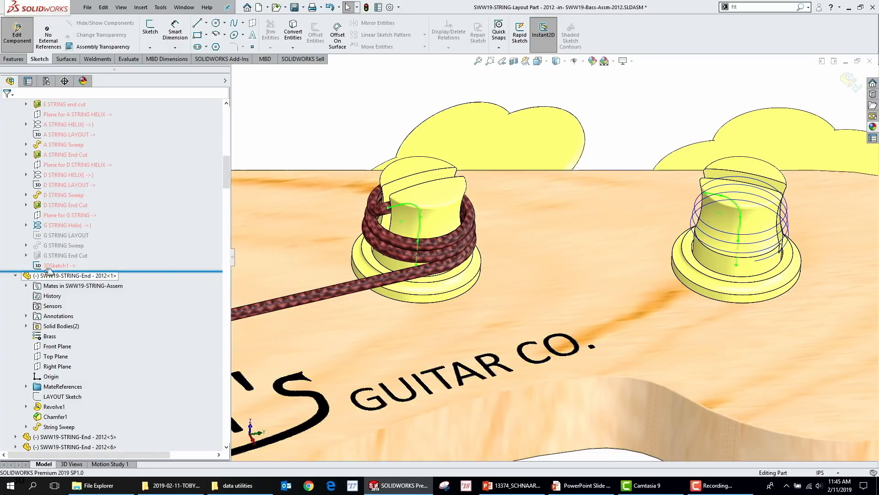
Step: Edit the last 3D sketch and convert the G STRING Helix into it
{"action": "right_click", "coordinate": [55, 266]}
{"action": "left_click", "coordinate": [64, 242]}
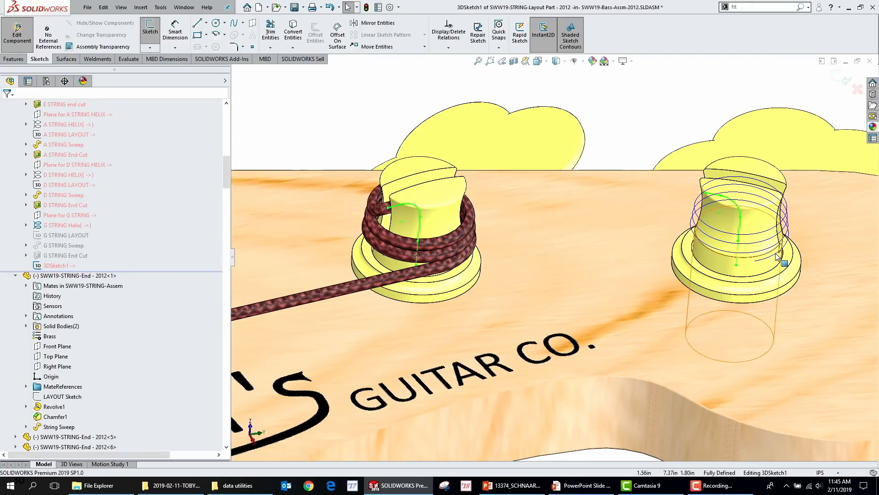
{"action": "left_click", "coordinate": [64, 228]}
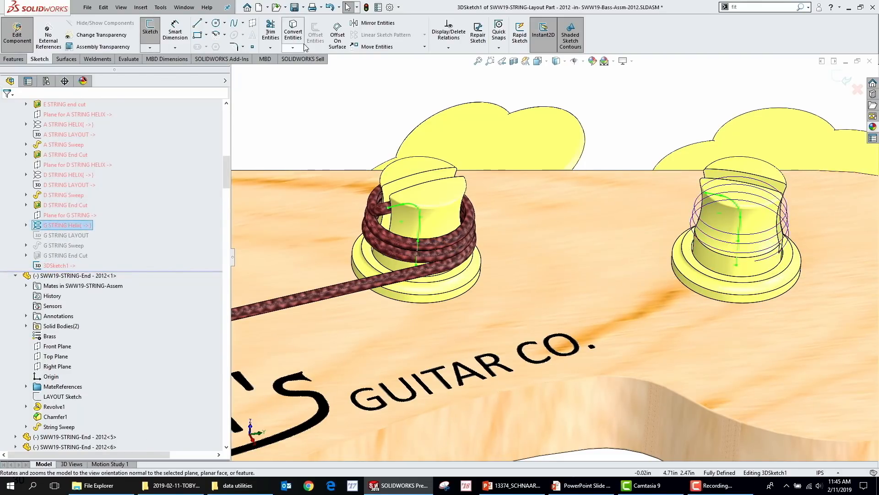
{"action": "left_click", "coordinate": [293, 32]}
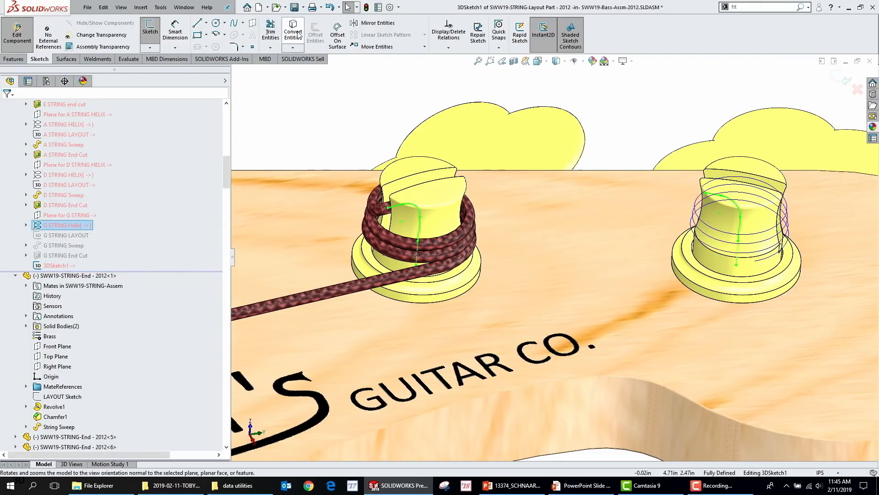
Step: Convert the empty tuning post's short straight segment, arc and vertical line into the 3D sketch
{"action": "left_click", "coordinate": [717, 199]}
{"action": "middle_click_drag", "start_coordinate": [717, 199], "coordinate": [743, 230]}
{"action": "left_click", "coordinate": [730, 224]}
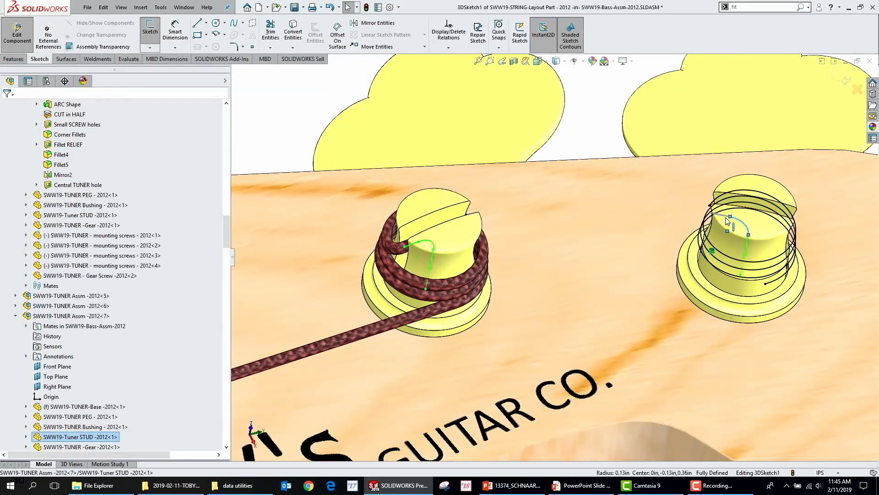
{"action": "double_click", "coordinate": [745, 254]}
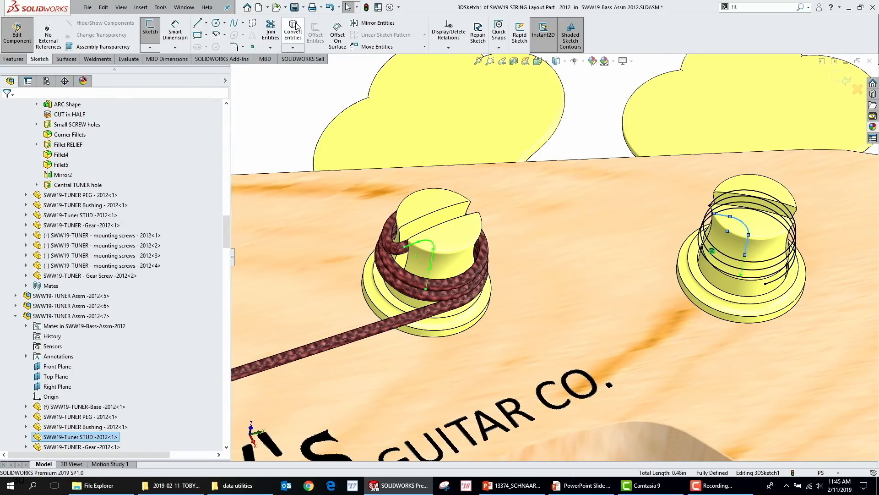
{"action": "key", "text": "Escape"}
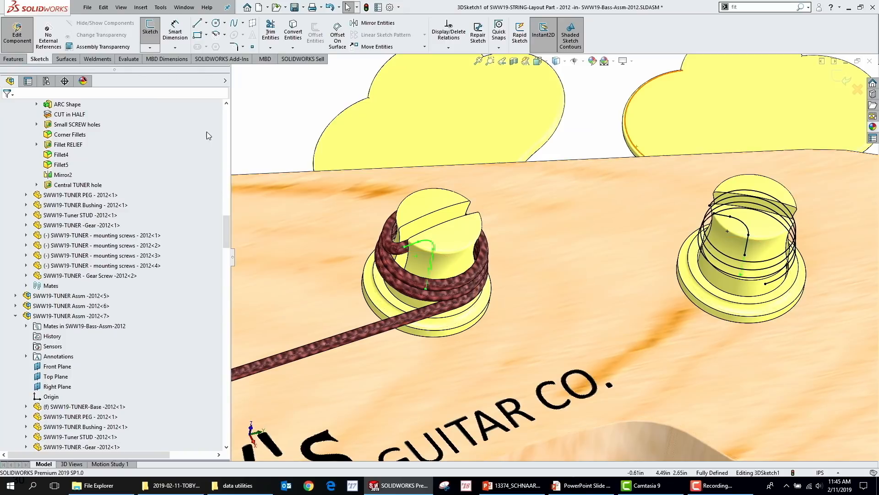
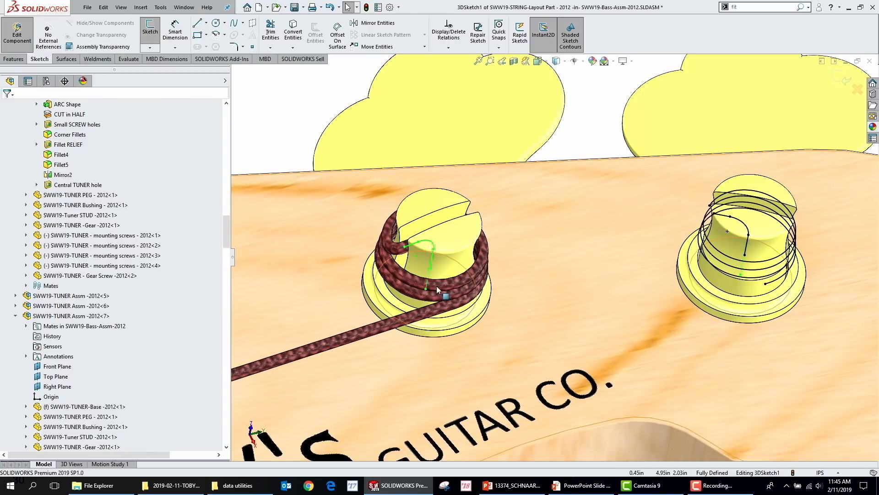
Step: Draw a short vertical line from the converted helix's lower end, followed by a line in the YZ plane towards the string guide
{"action": "scroll", "coordinate": [571, 302], "scroll_direction": "up", "scroll_amount": 5}
{"action": "key", "text": "s"}
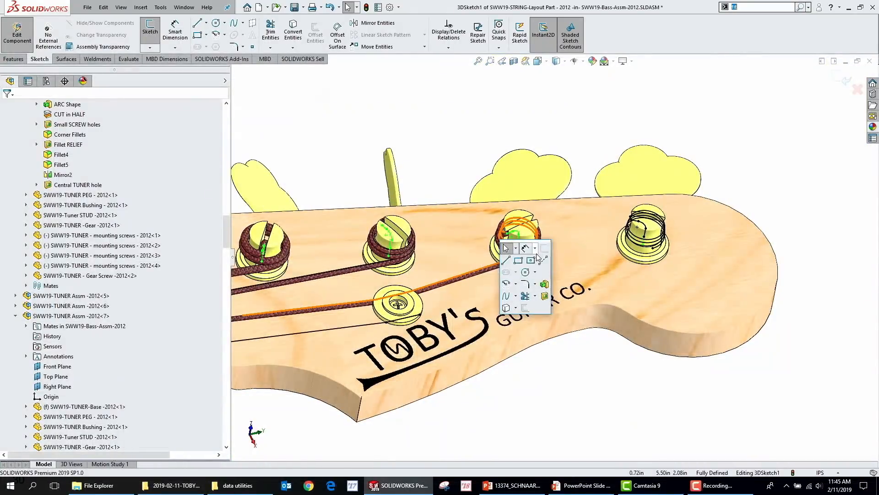
{"action": "scroll", "coordinate": [632, 266], "scroll_direction": "down", "scroll_amount": 8}
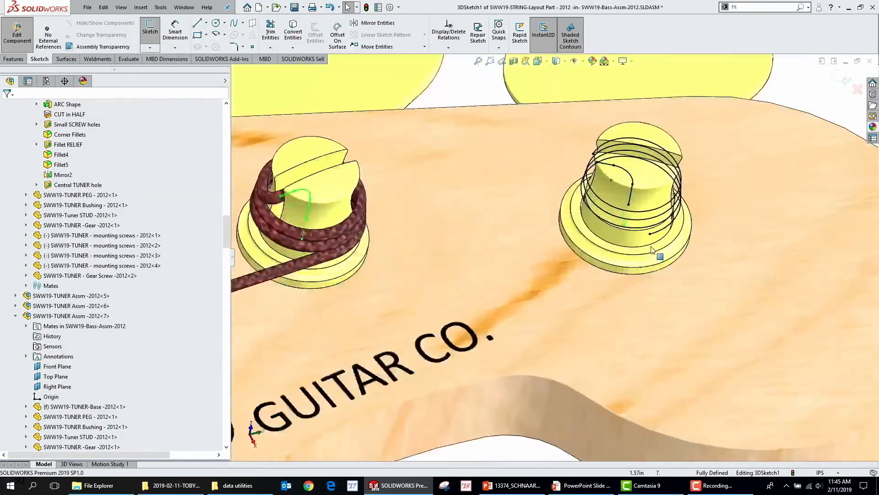
{"action": "middle_click_drag", "start_coordinate": [600, 246], "coordinate": [621, 231]}
{"action": "scroll", "coordinate": [621, 231], "scroll_direction": "down", "scroll_amount": 4}
{"action": "key", "text": "s"}
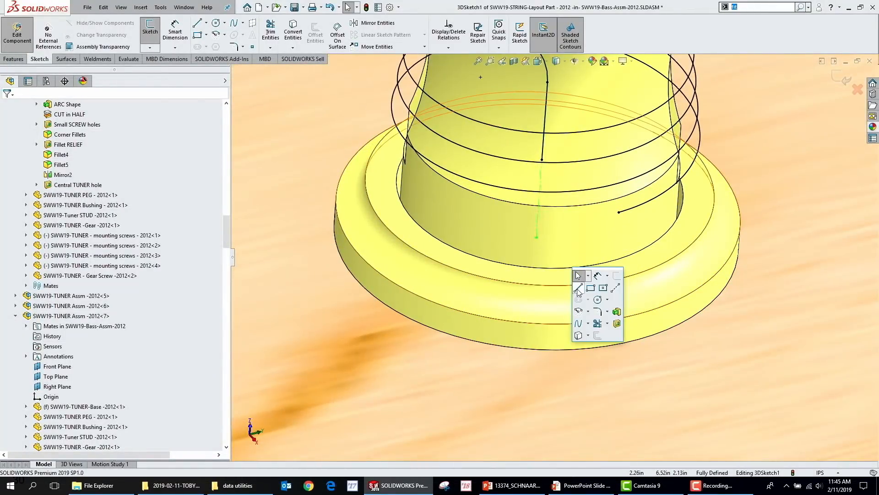
{"action": "left_click", "coordinate": [622, 270]}
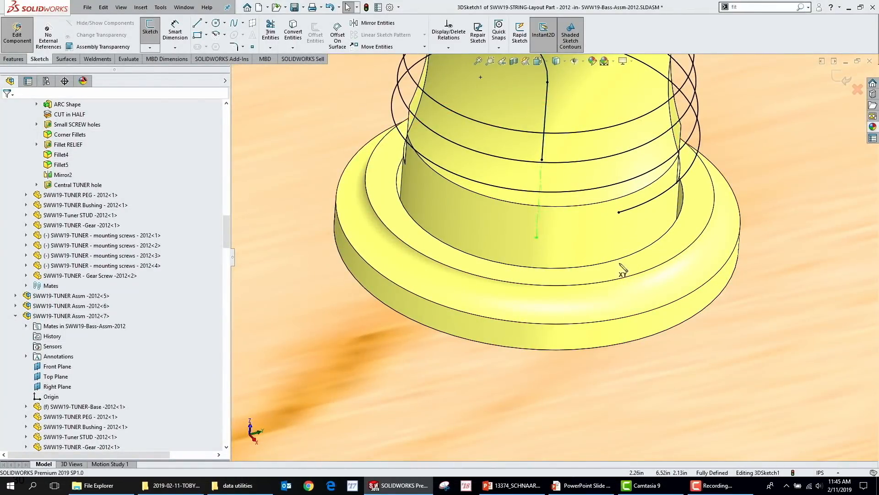
{"action": "left_click", "coordinate": [619, 213]}
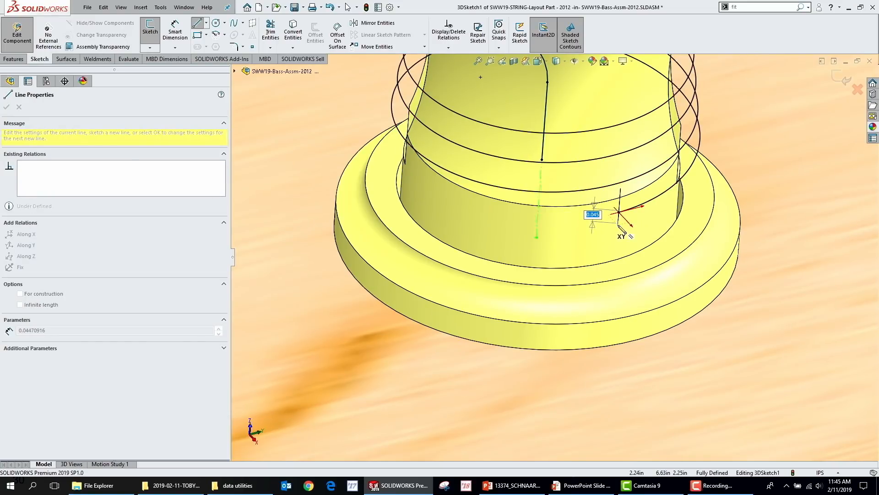
{"action": "key", "text": "Tab"}
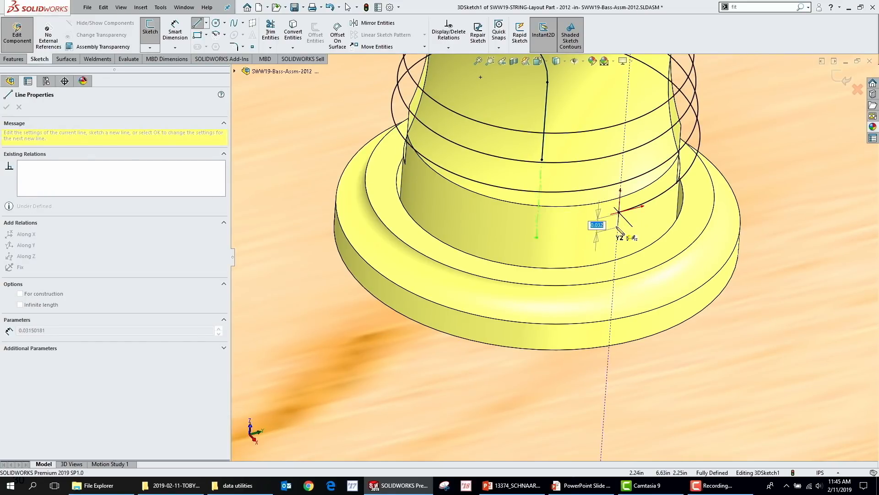
{"action": "left_click", "coordinate": [576, 237]}
{"action": "key", "text": "Escape"}
Step: Shorten the two new lines below the helix end by moving their endpoints and make both construction lines
{"action": "scroll", "coordinate": [614, 225], "scroll_direction": "down", "scroll_amount": 5}
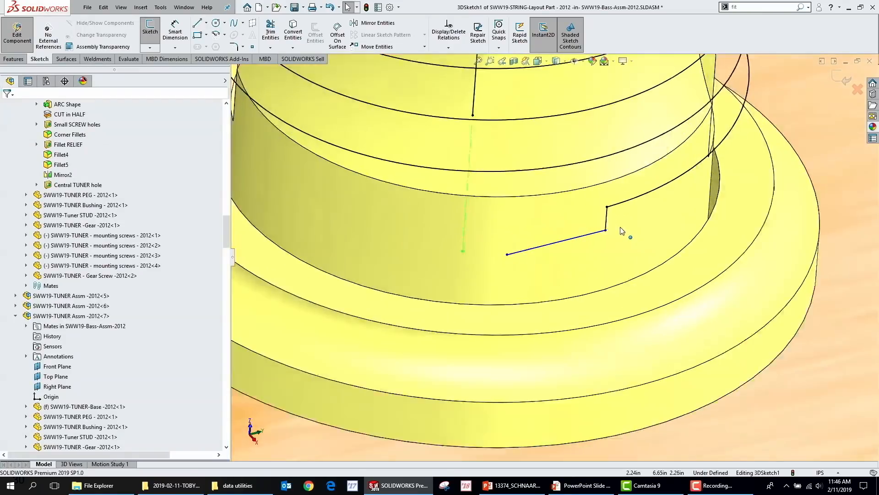
{"action": "left_click_drag", "start_coordinate": [598, 234], "coordinate": [603, 220]}
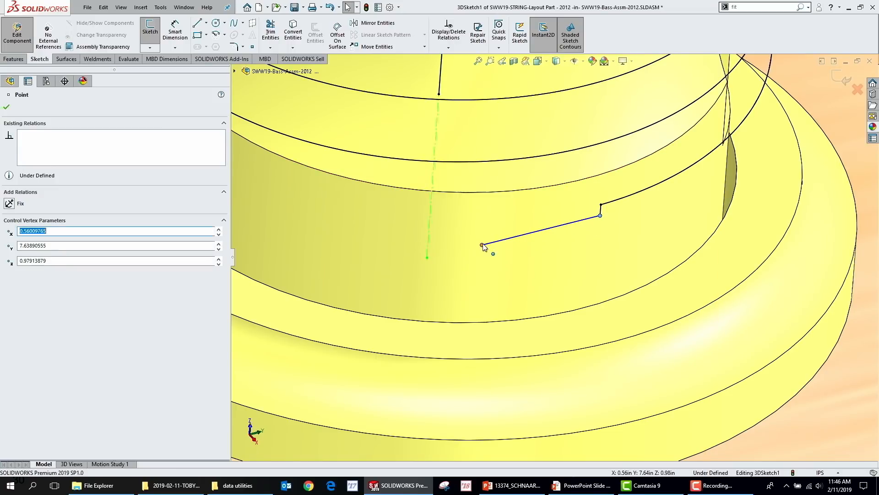
{"action": "left_click_drag", "start_coordinate": [481, 245], "coordinate": [521, 235]}
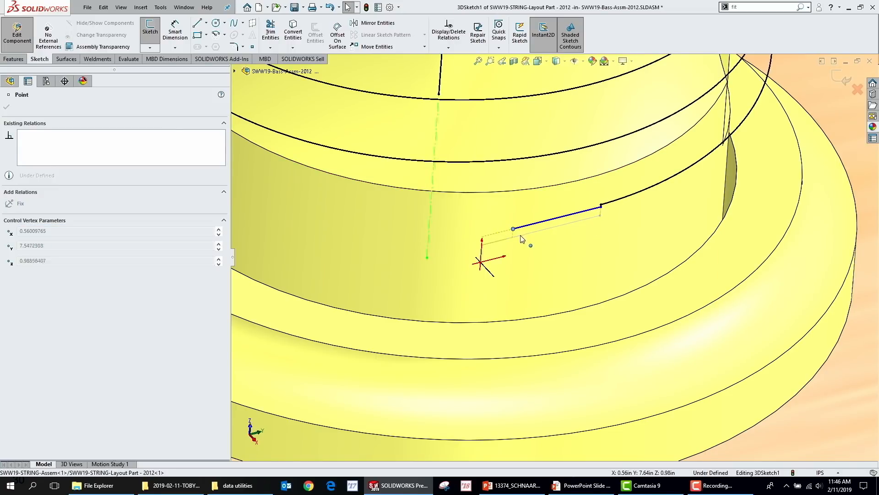
{"action": "left_click", "coordinate": [571, 249]}
{"action": "left_click", "coordinate": [578, 217]}
{"action": "left_click", "coordinate": [601, 208], "text": "ctrl"}
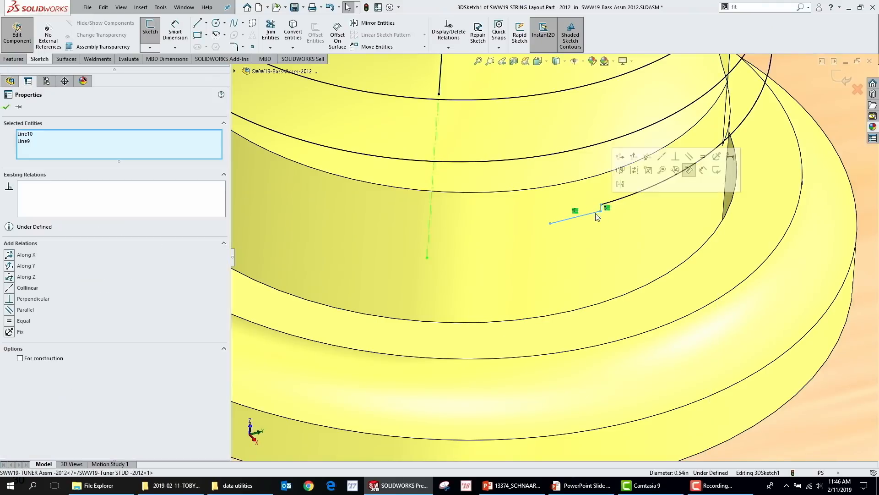
{"action": "key", "text": "Escape"}
Step: Draw a line from the string guide line's far end to the free end of the construction lines and exit the 3D sketch
{"action": "scroll", "coordinate": [623, 209], "scroll_direction": "up", "scroll_amount": 8}
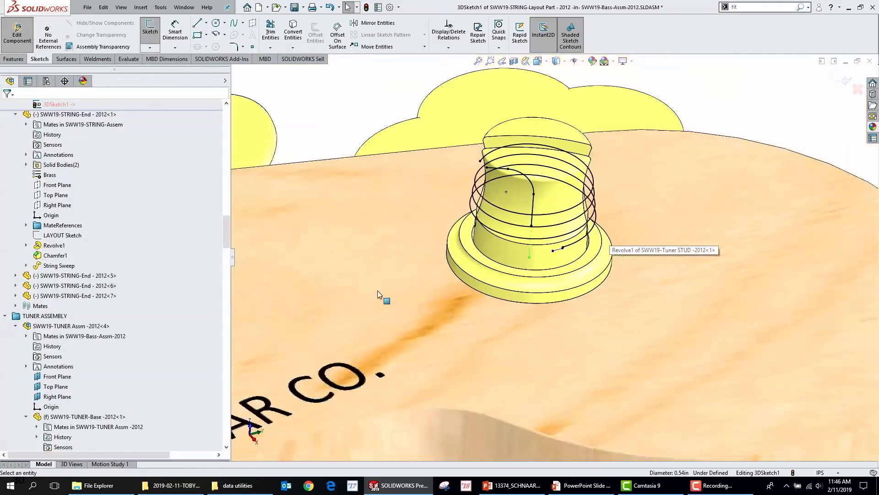
{"action": "key", "text": "s"}
{"action": "left_click", "coordinate": [395, 346]}
{"action": "scroll", "coordinate": [367, 334], "scroll_direction": "up", "scroll_amount": 6}
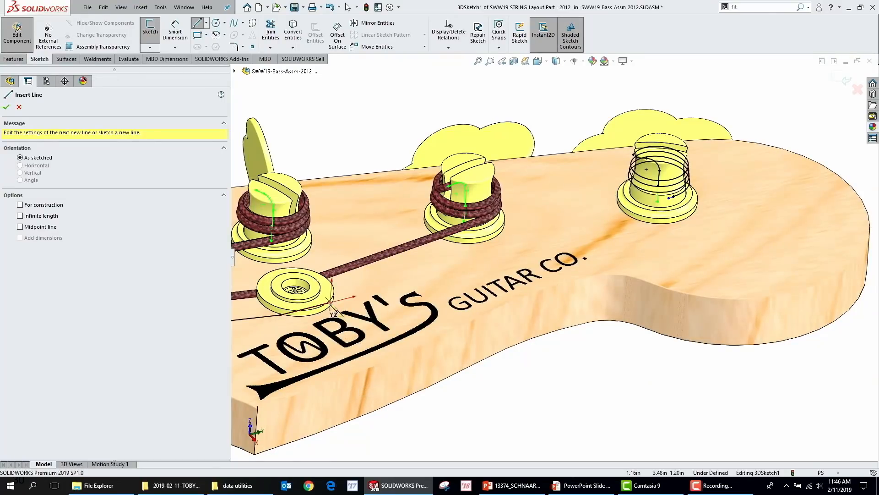
{"action": "left_click", "coordinate": [329, 306]}
{"action": "scroll", "coordinate": [659, 202], "scroll_direction": "down", "scroll_amount": 6}
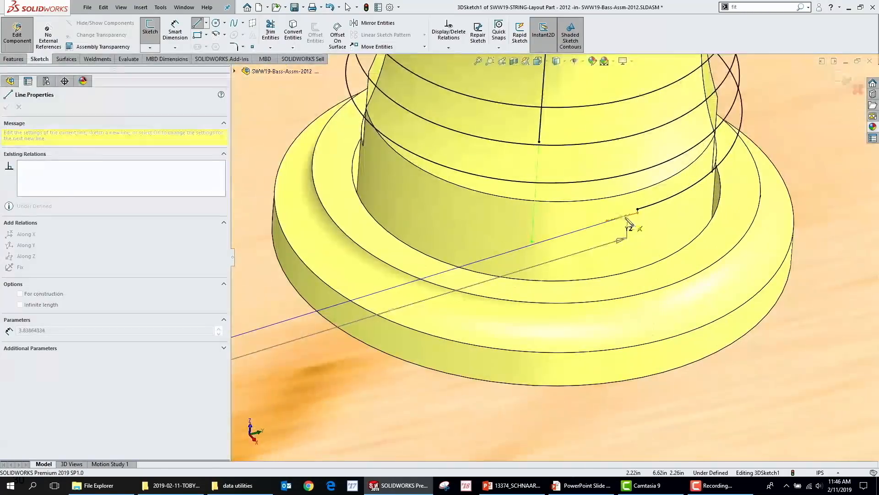
{"action": "left_click", "coordinate": [636, 211]}
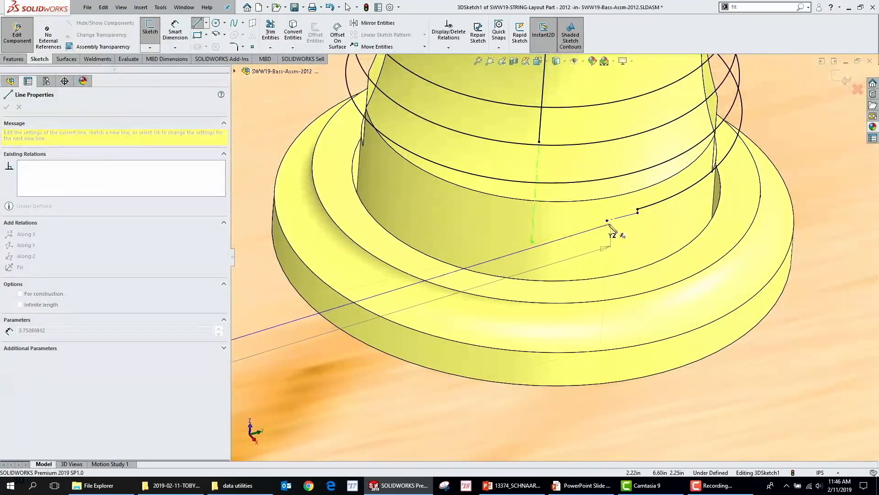
{"action": "key", "text": "Escape"}
{"action": "scroll", "coordinate": [721, 216], "scroll_direction": "up", "scroll_amount": 3}
{"action": "scroll", "coordinate": [722, 212], "scroll_direction": "up", "scroll_amount": 5}
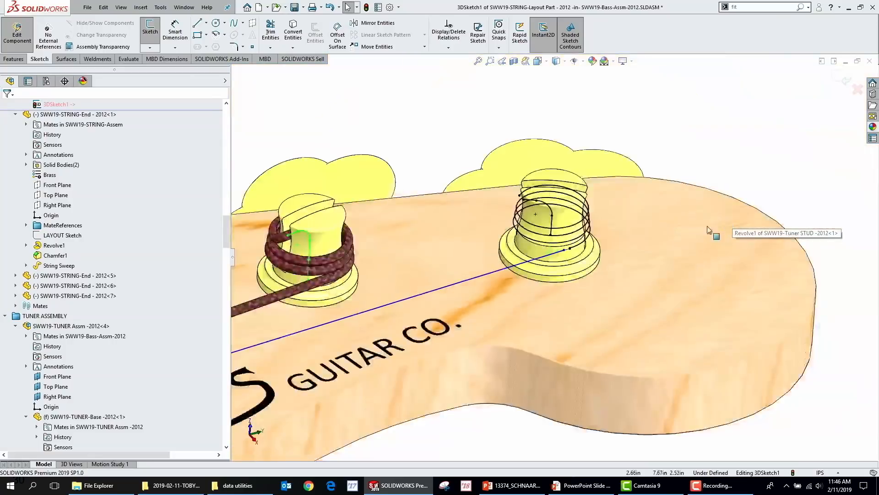
{"action": "left_click", "coordinate": [844, 80]}
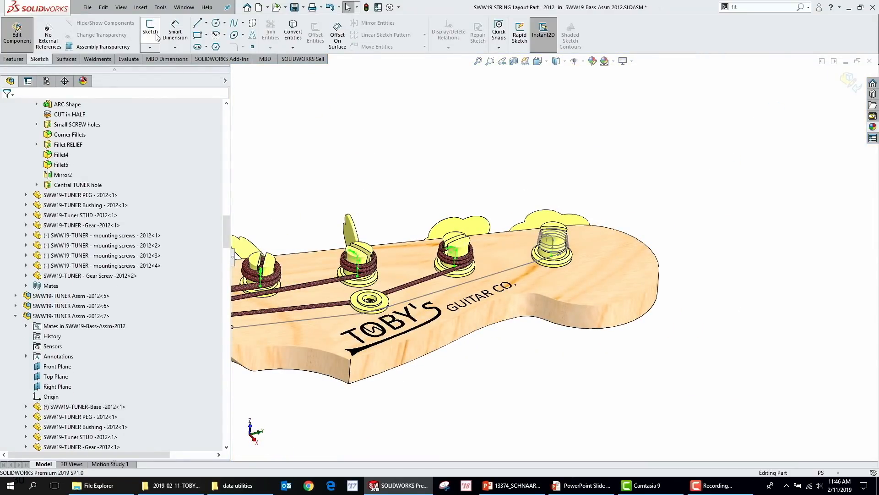
Step: Start a new 3D sketch with a Fit Spline over the guide-to-post line and the helix, with Closed spline turned off
{"action": "left_click", "coordinate": [150, 48]}
{"action": "left_click", "coordinate": [161, 69]}
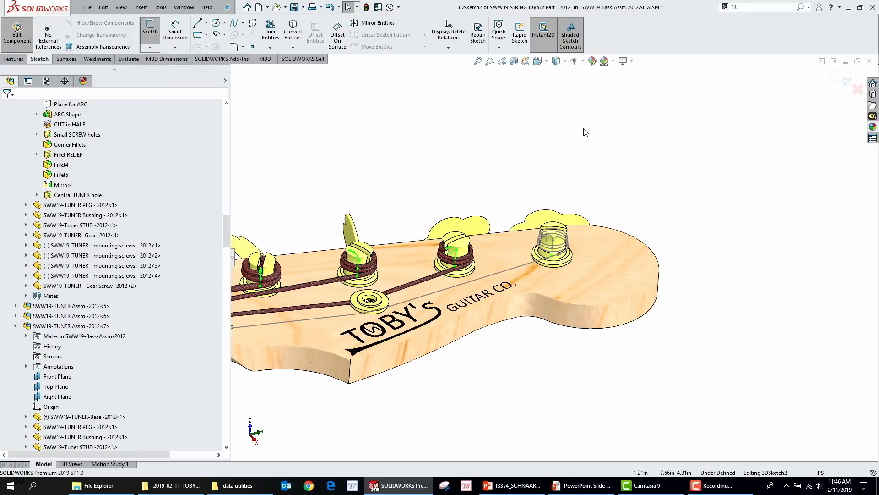
{"action": "left_click", "coordinate": [802, 10]}
{"action": "left_click", "coordinate": [762, 21]}
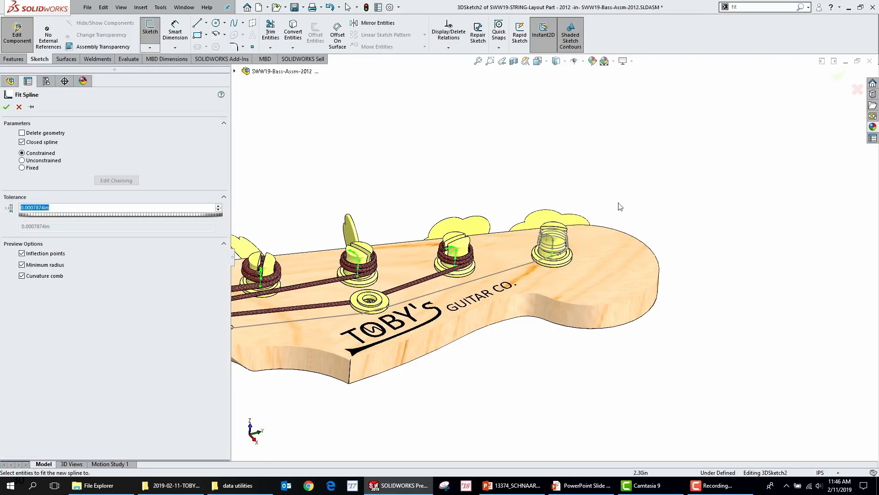
{"action": "scroll", "coordinate": [563, 268], "scroll_direction": "down", "scroll_amount": 8}
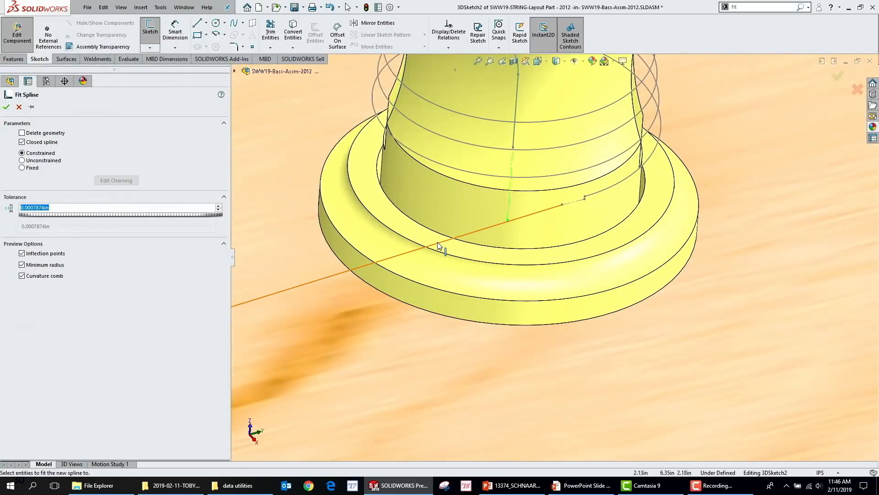
{"action": "left_click", "coordinate": [438, 246]}
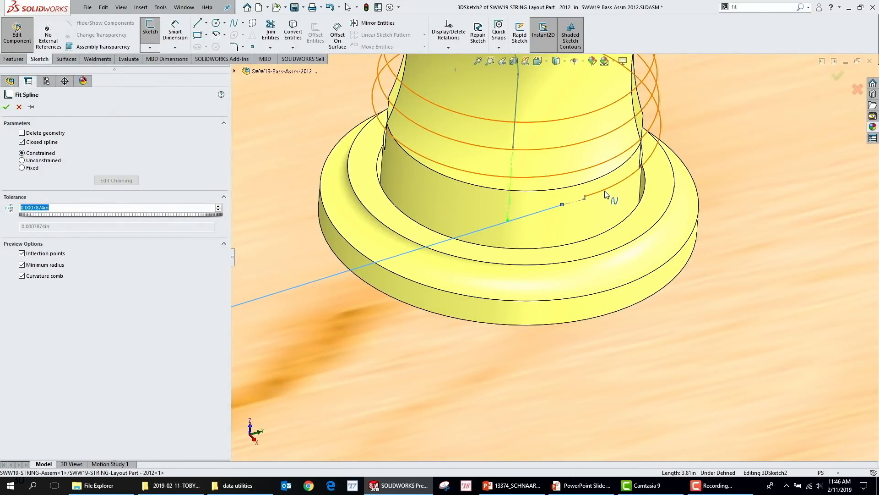
{"action": "left_click", "coordinate": [605, 195]}
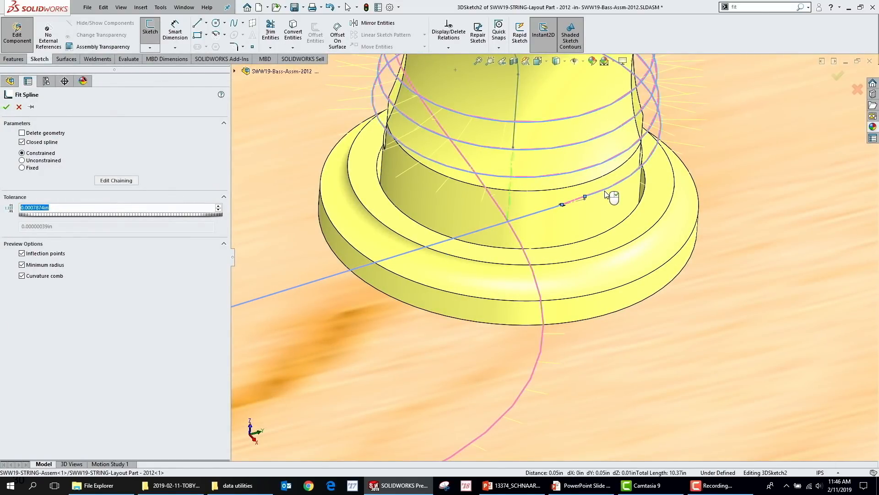
{"action": "left_click", "coordinate": [42, 143]}
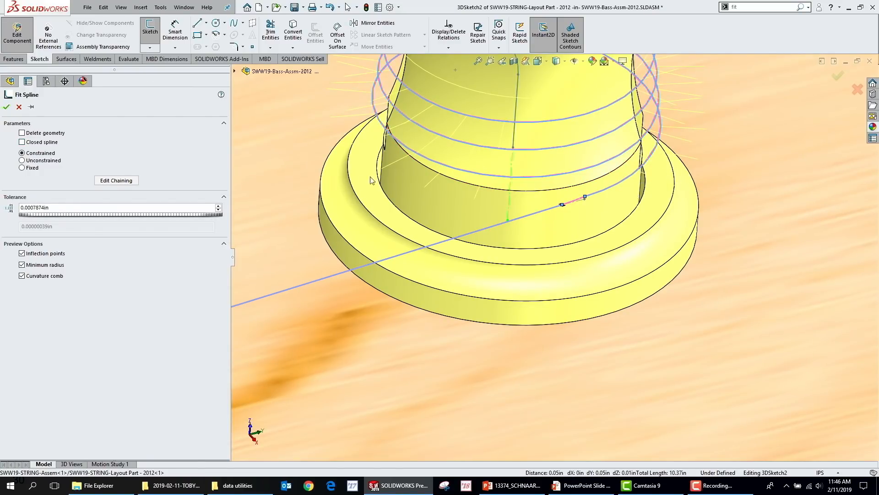
Step: Add the tuning post's short straight segment, arc and vertical line to the fit spline selection
{"action": "scroll", "coordinate": [657, 146], "scroll_direction": "up", "scroll_amount": 5}
{"action": "scroll", "coordinate": [486, 249], "scroll_direction": "down", "scroll_amount": 8}
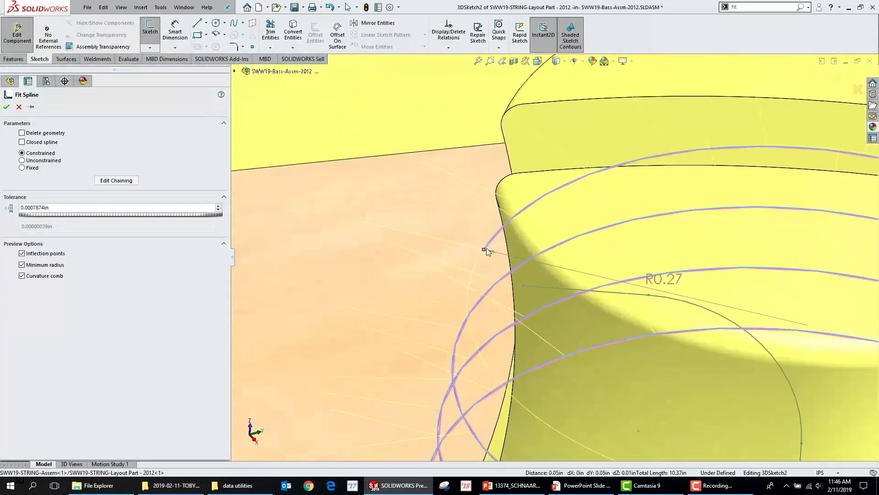
{"action": "left_click", "coordinate": [563, 288]}
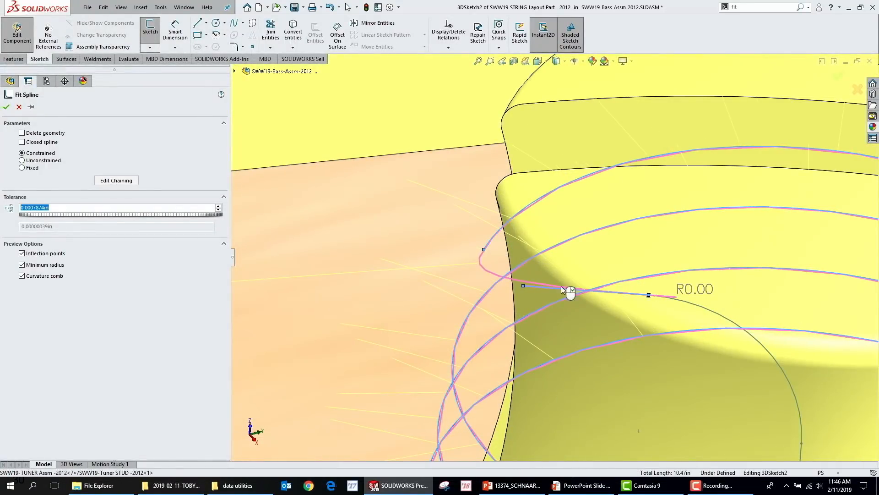
{"action": "left_click", "coordinate": [701, 309]}
{"action": "scroll", "coordinate": [806, 408], "scroll_direction": "up", "scroll_amount": 1}
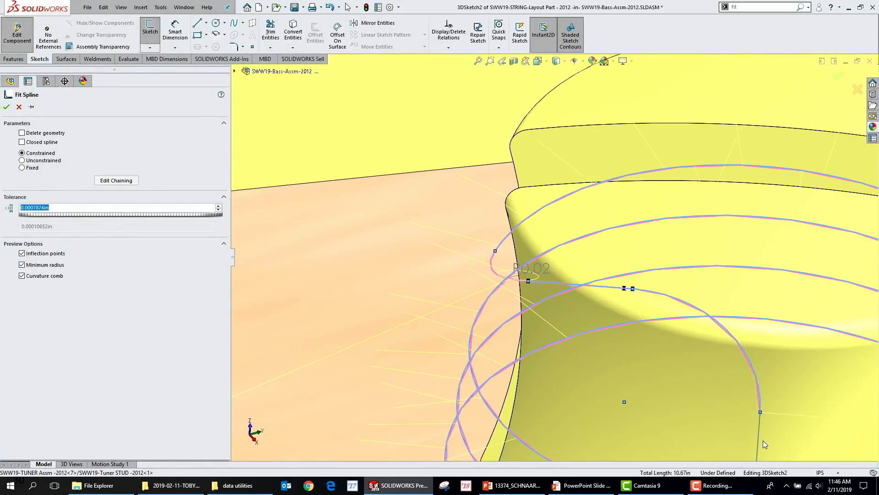
{"action": "left_click", "coordinate": [759, 442]}
Step: Add the string guide segment, the guide-to-nut line, the nut segment and the long fretboard line to the fit spline selection
{"action": "scroll", "coordinate": [733, 431], "scroll_direction": "up", "scroll_amount": 8}
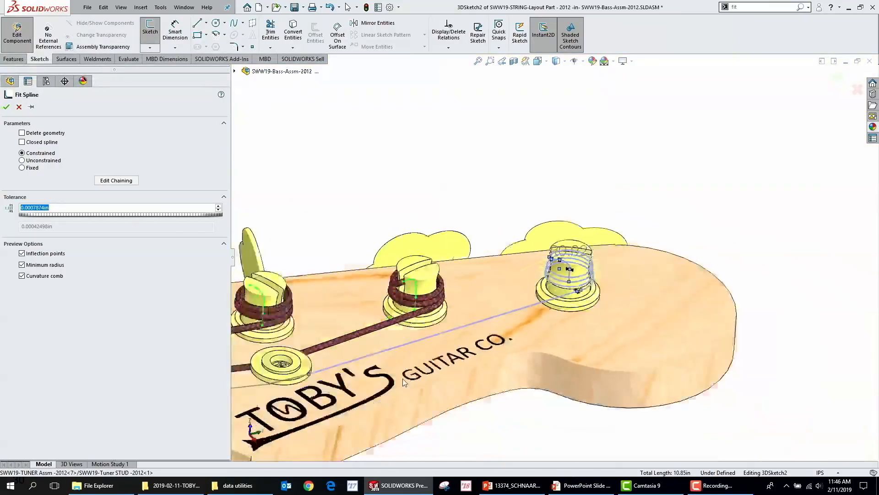
{"action": "scroll", "coordinate": [372, 336], "scroll_direction": "down", "scroll_amount": 8}
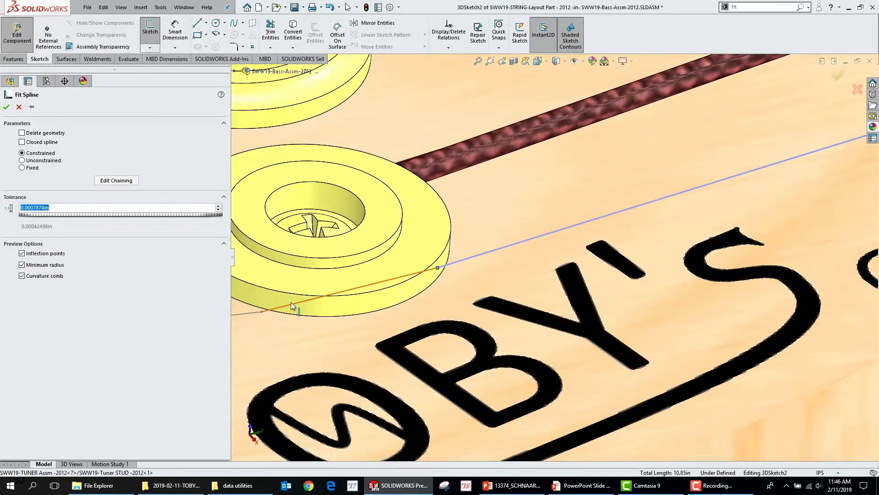
{"action": "left_click", "coordinate": [292, 306]}
{"action": "scroll", "coordinate": [257, 316], "scroll_direction": "up", "scroll_amount": 6}
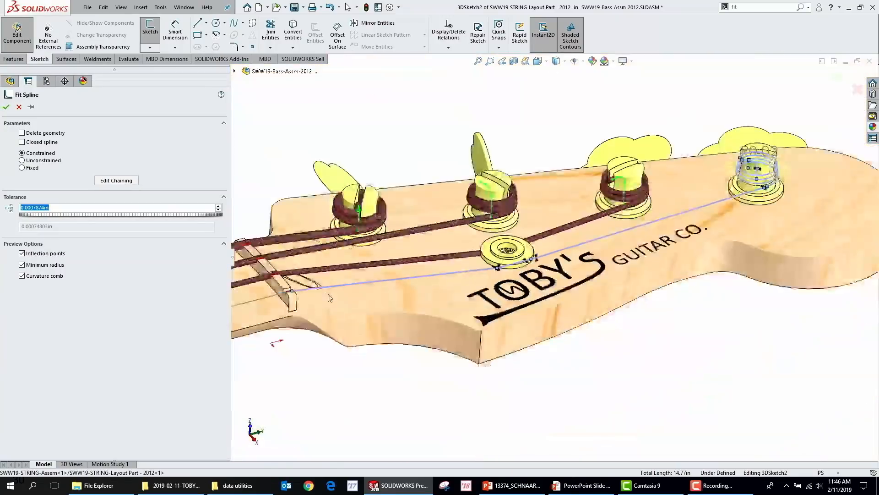
{"action": "scroll", "coordinate": [458, 266], "scroll_direction": "down", "scroll_amount": 6}
{"action": "left_click", "coordinate": [464, 254]}
{"action": "scroll", "coordinate": [463, 253], "scroll_direction": "down", "scroll_amount": 3}
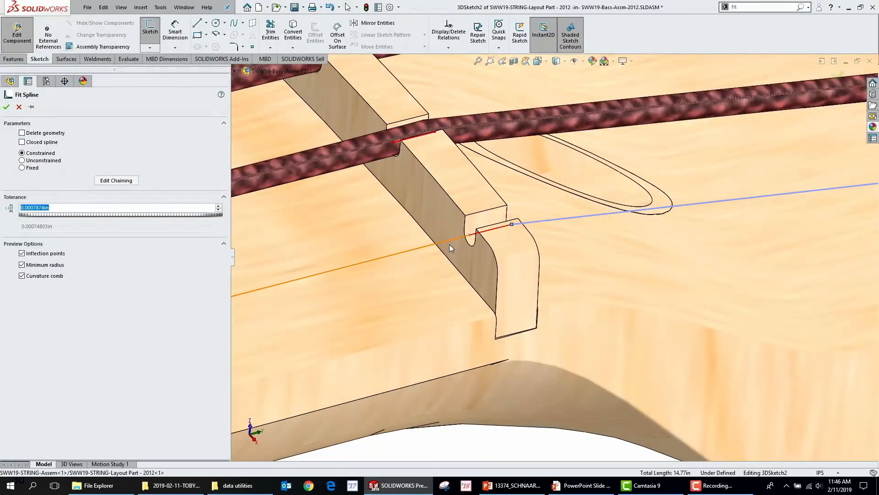
{"action": "scroll", "coordinate": [488, 240], "scroll_direction": "up", "scroll_amount": 6}
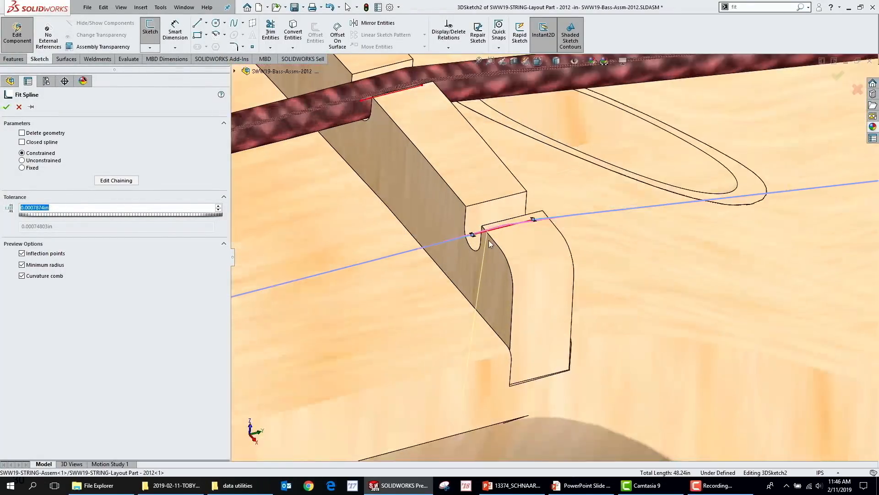
Step: Add the G string's line behind the bridge saddle, running to the string end, to the fit spline selection
{"action": "scroll", "coordinate": [405, 289], "scroll_direction": "up", "scroll_amount": 5}
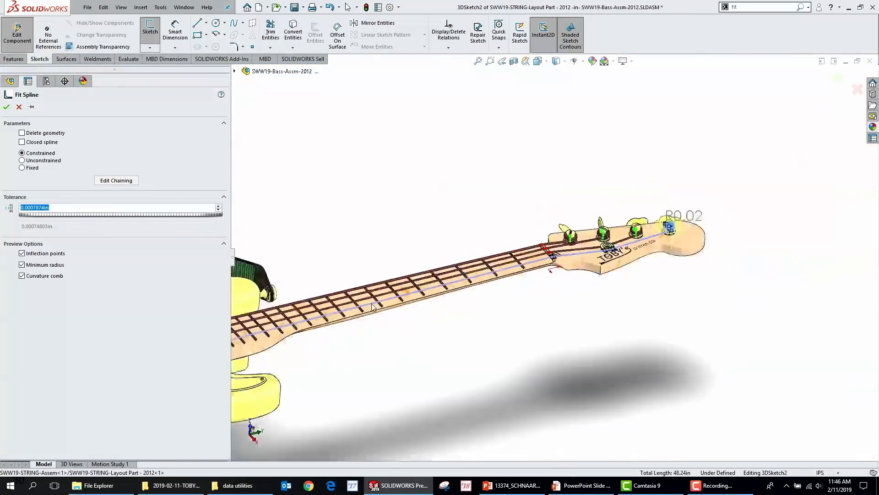
{"action": "scroll", "coordinate": [451, 276], "scroll_direction": "down", "scroll_amount": 6}
{"action": "scroll", "coordinate": [451, 276], "scroll_direction": "down", "scroll_amount": 8}
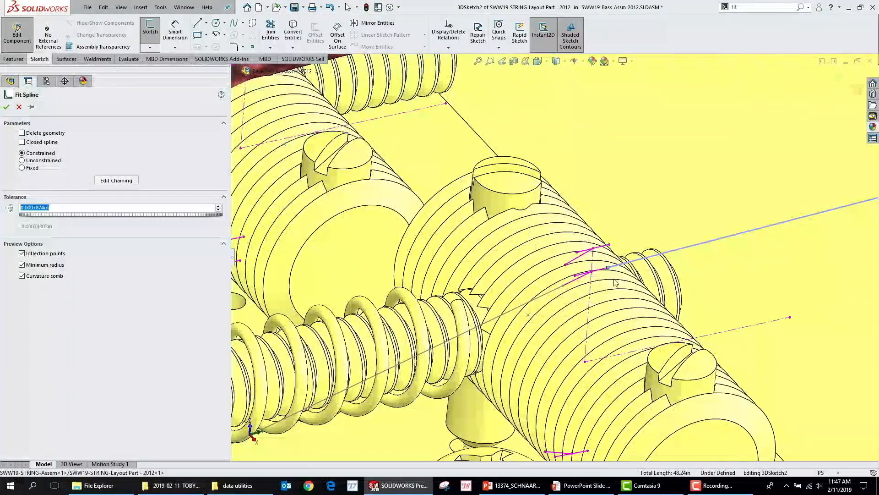
{"action": "left_click", "coordinate": [559, 292]}
{"action": "scroll", "coordinate": [525, 326], "scroll_direction": "up", "scroll_amount": 6}
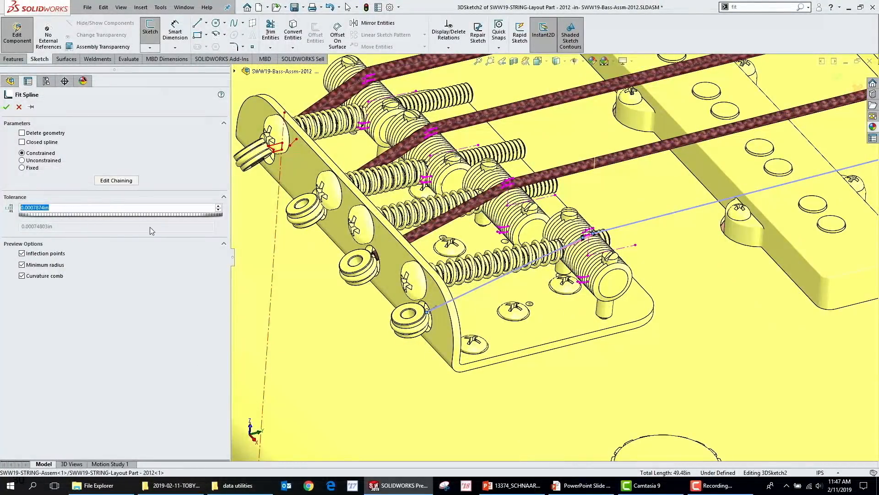
Step: Accept the fit spline with its tolerance of 0.0007874 in and exit the 3D sketch
{"action": "left_click_drag", "start_coordinate": [67, 213], "coordinate": [69, 213]}
{"action": "left_click", "coordinate": [6, 108]}
{"action": "scroll", "coordinate": [825, 87], "scroll_direction": "up", "scroll_amount": 3}
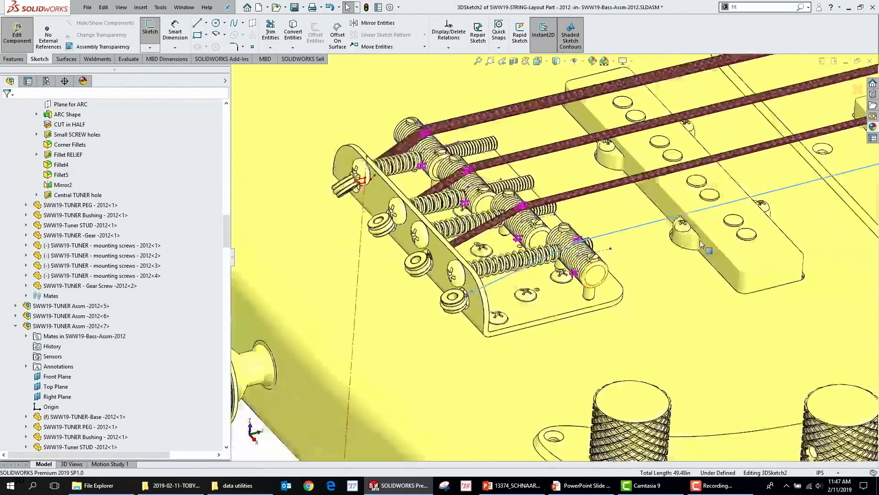
{"action": "left_click", "coordinate": [845, 78]}
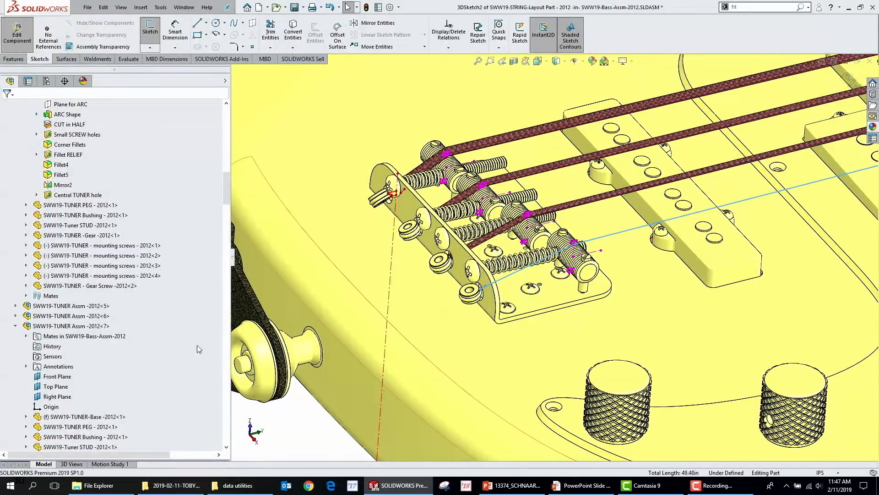
Step: Sweep a circular profile of 0.045 in diameter along 3DSketch2 to create the G string
{"action": "scroll", "coordinate": [98, 355], "scroll_direction": "down", "scroll_amount": 11}
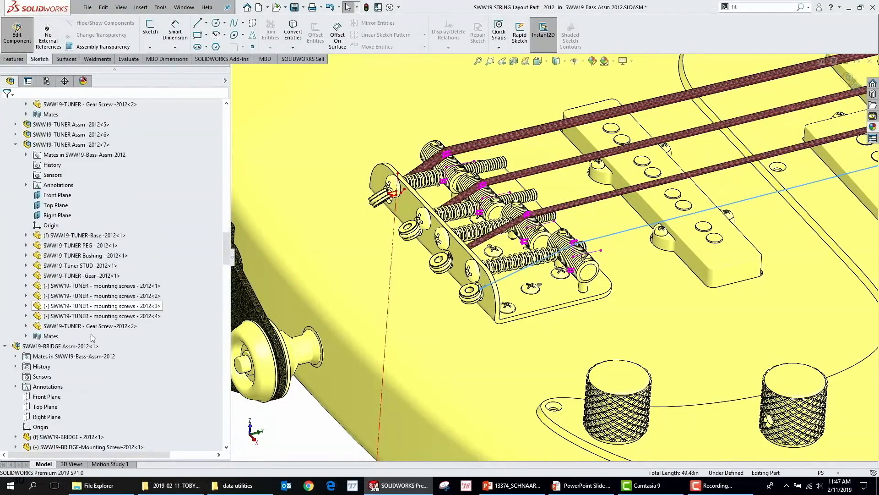
{"action": "scroll", "coordinate": [587, 248], "scroll_direction": "up", "scroll_amount": 3}
{"action": "left_click", "coordinate": [588, 244]}
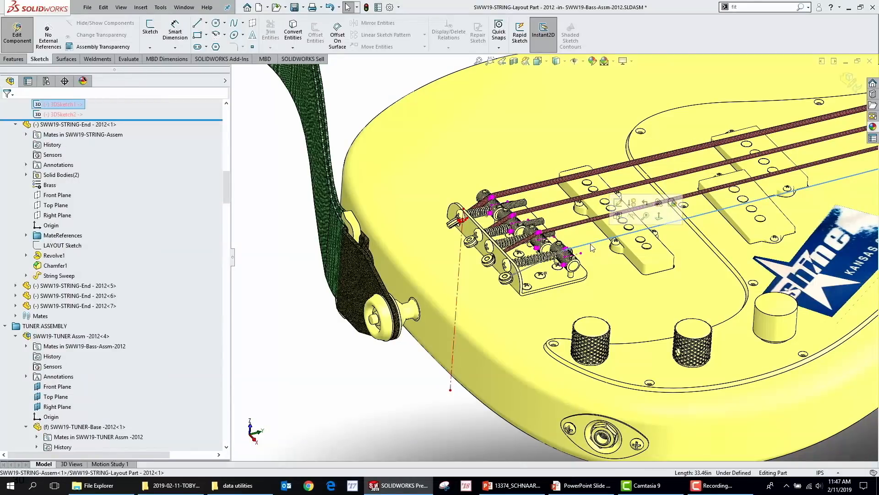
{"action": "left_click", "coordinate": [63, 114]}
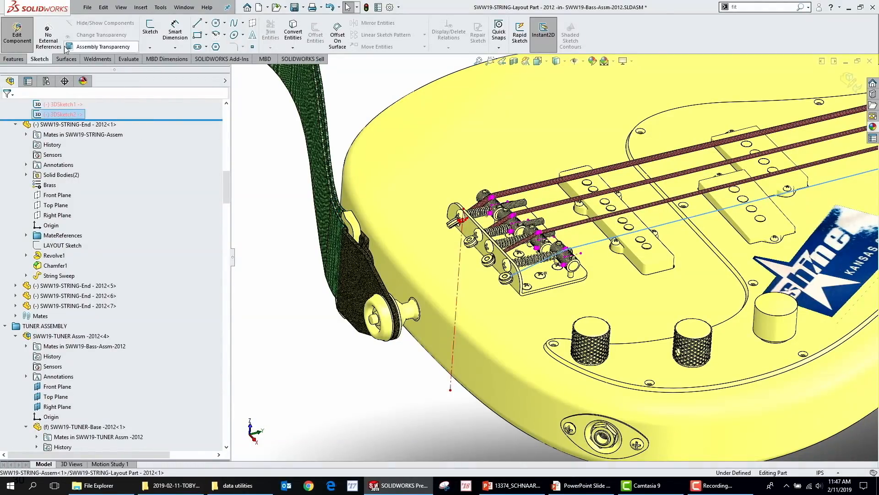
{"action": "left_click", "coordinate": [15, 59]}
{"action": "left_click", "coordinate": [228, 23]}
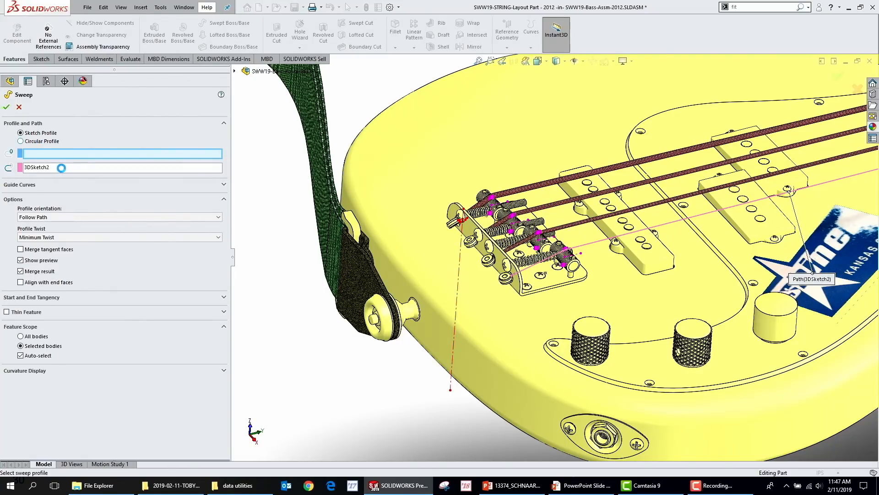
{"action": "left_click", "coordinate": [41, 141]}
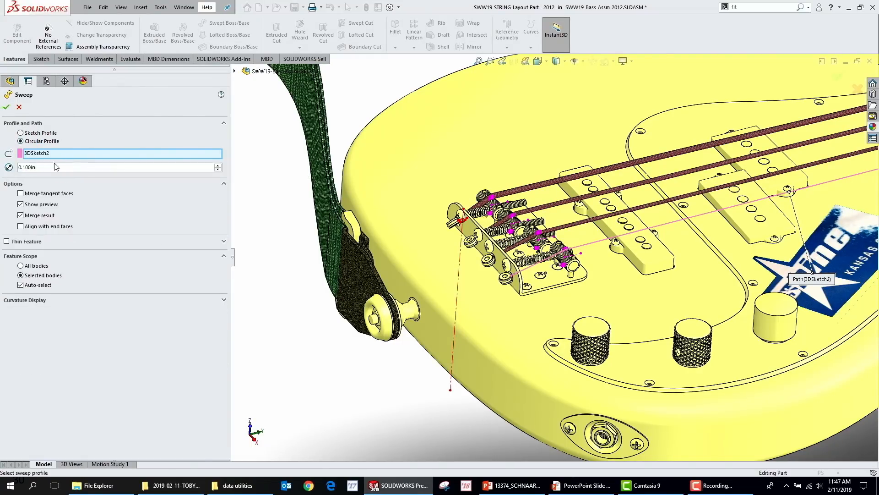
{"action": "type", "text": ".045"}
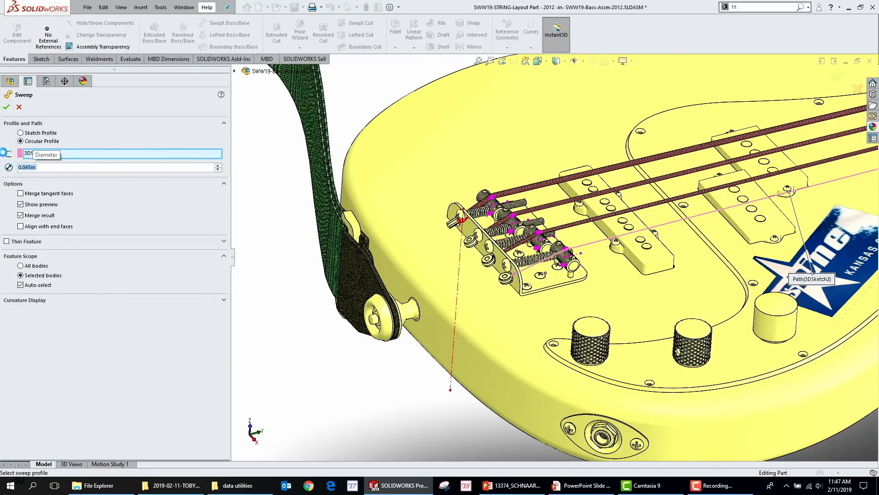
Step: Examine the swept string around the tuning post and hide all sketches and reference items in the view
{"action": "scroll", "coordinate": [787, 236], "scroll_direction": "up", "scroll_amount": 8}
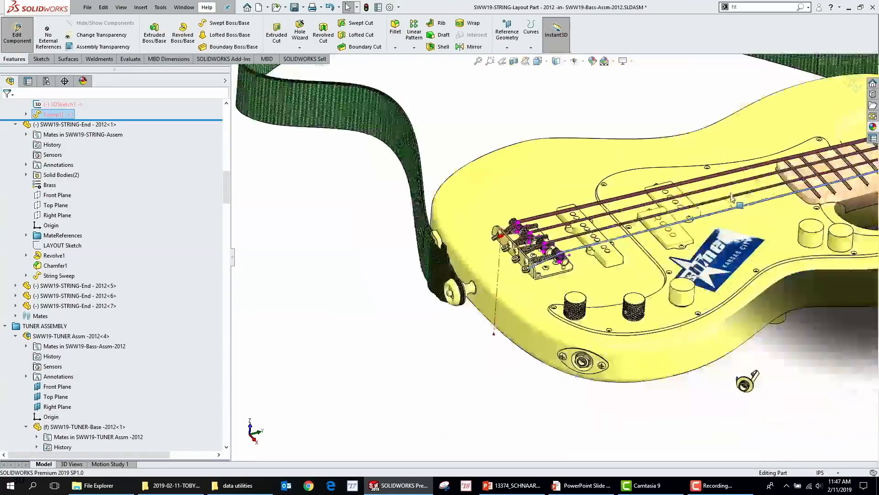
{"action": "scroll", "coordinate": [733, 231], "scroll_direction": "down", "scroll_amount": 10}
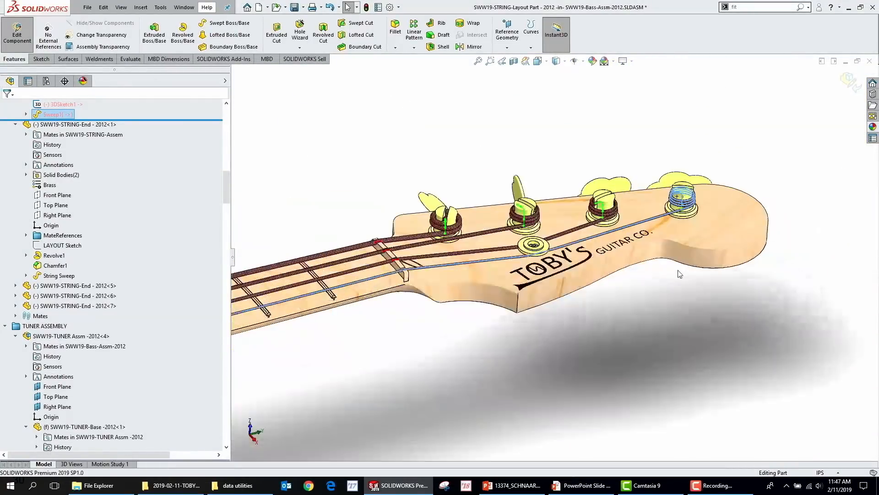
{"action": "scroll", "coordinate": [679, 226], "scroll_direction": "down", "scroll_amount": 10}
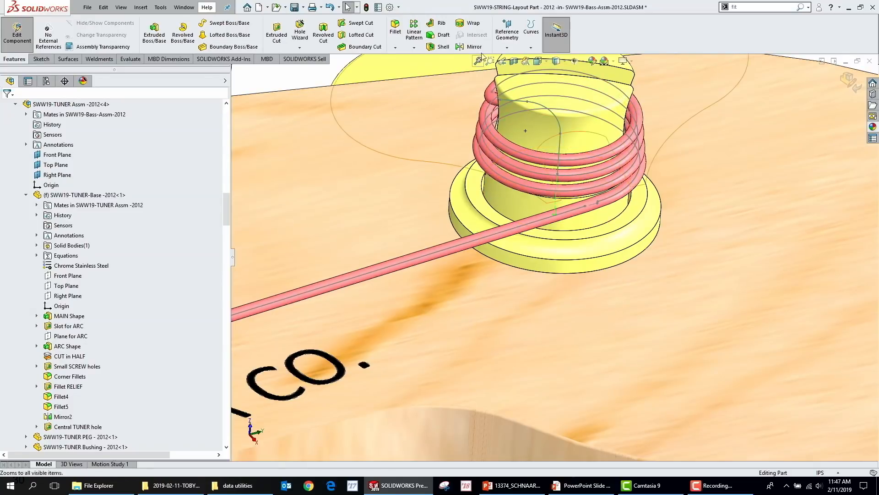
{"action": "left_click", "coordinate": [575, 61]}
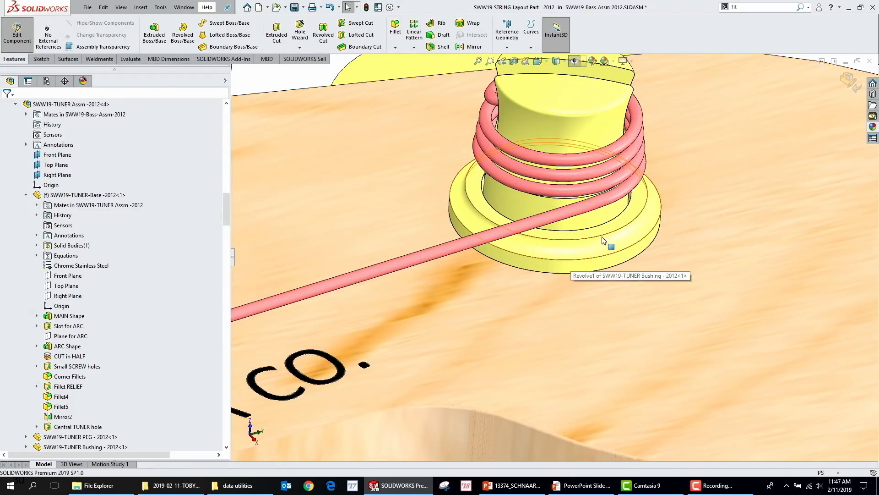
Step: Review the swept string on the headstock, then finish in-context part editing and return to the guitar assembly
{"action": "scroll", "coordinate": [602, 238], "scroll_direction": "up", "scroll_amount": 2}
{"action": "scroll", "coordinate": [604, 238], "scroll_direction": "up", "scroll_amount": 5}
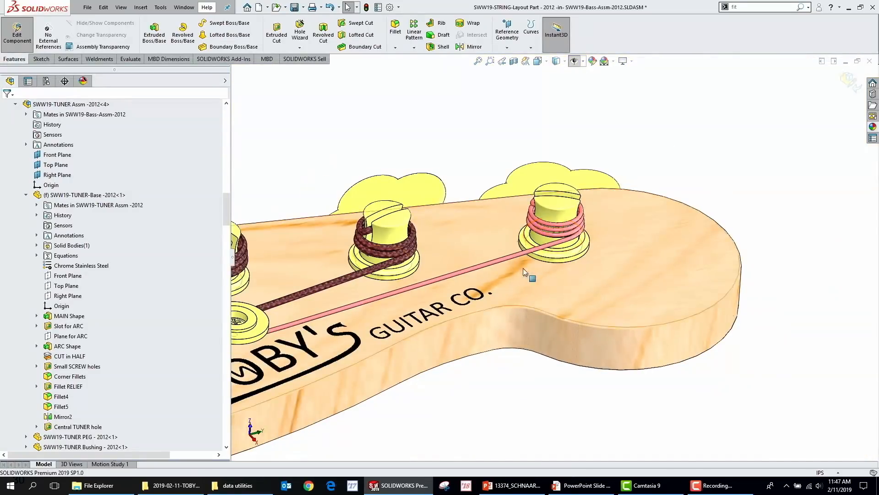
{"action": "middle_click_drag", "start_coordinate": [527, 273], "coordinate": [509, 249]}
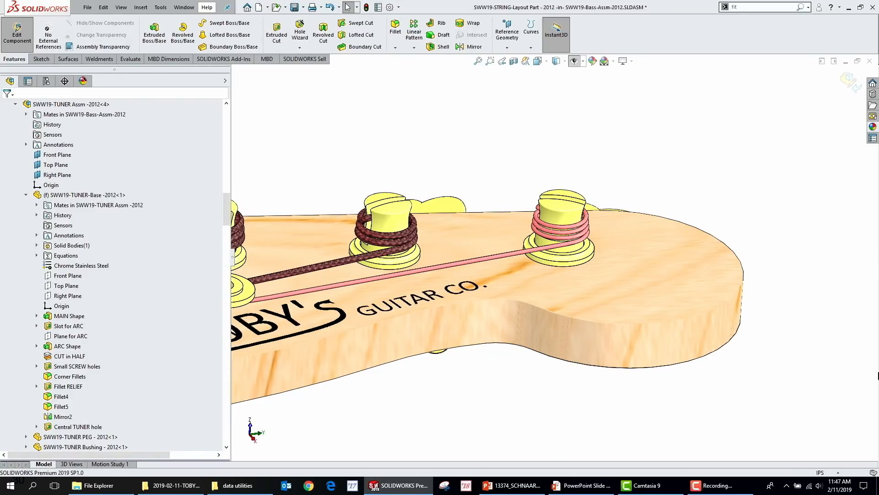
{"action": "scroll", "coordinate": [598, 350], "scroll_direction": "up", "scroll_amount": 6}
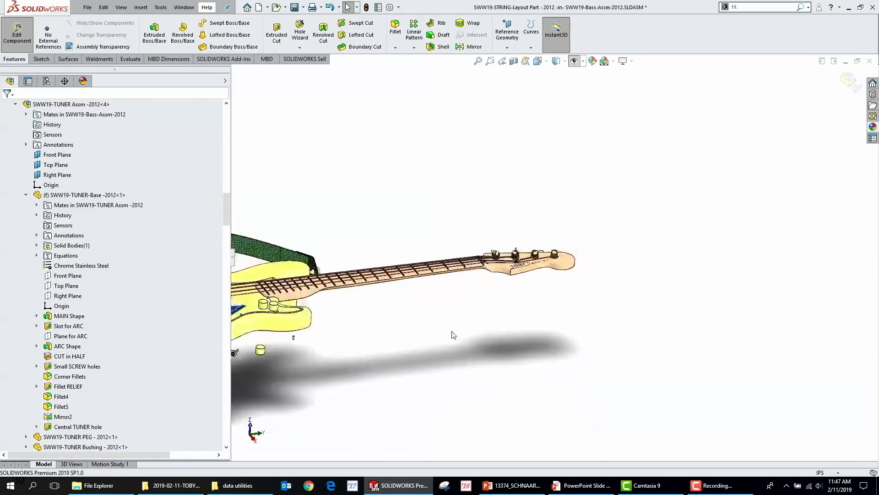
{"action": "left_click", "coordinate": [856, 81]}
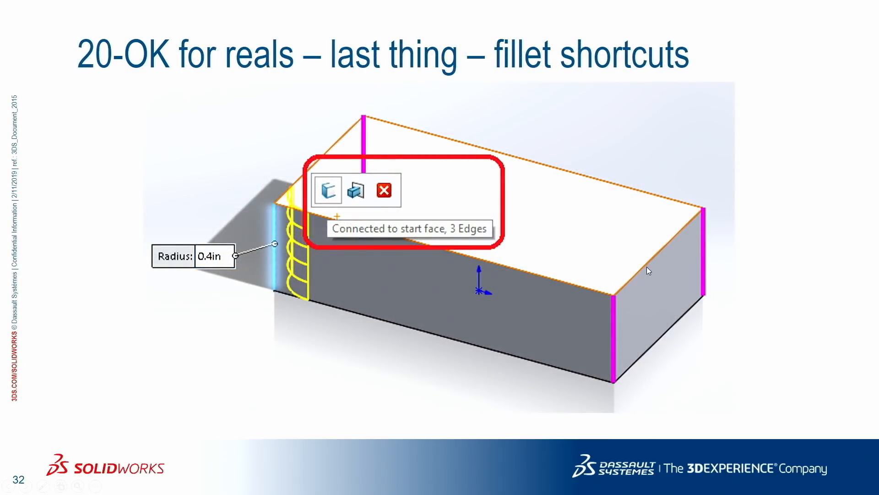
Step: Switch from the slide show back to SOLIDWORKS and create a new part document
{"action": "key", "text": "alt+Tab"}
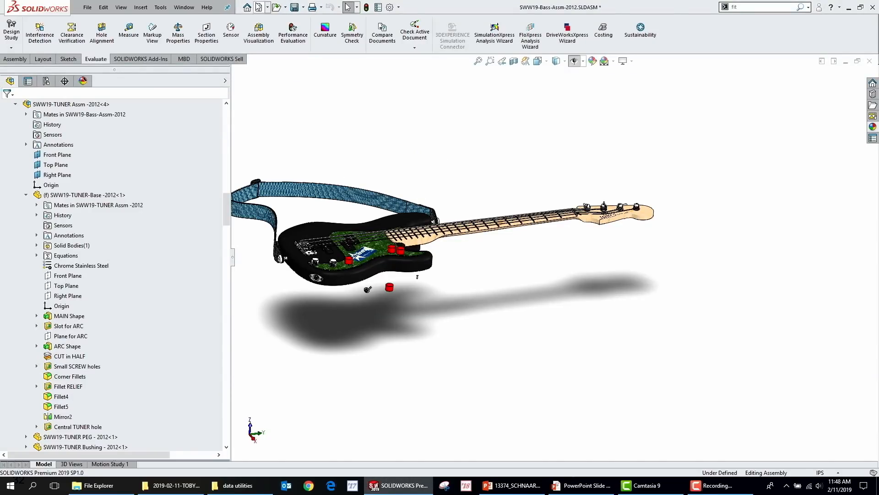
{"action": "left_click", "coordinate": [259, 7]}
{"action": "double_click", "coordinate": [185, 174]}
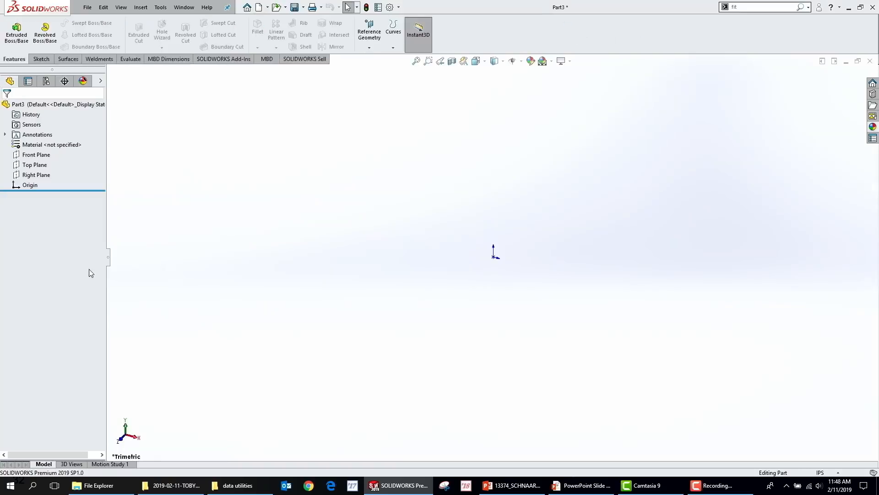
Step: Sketch a center rectangle on the Top Plane, centred on the origin, 3 in high and 6 in wide
{"action": "left_click", "coordinate": [42, 165]}
{"action": "key", "text": "k"}
{"action": "key", "text": "s"}
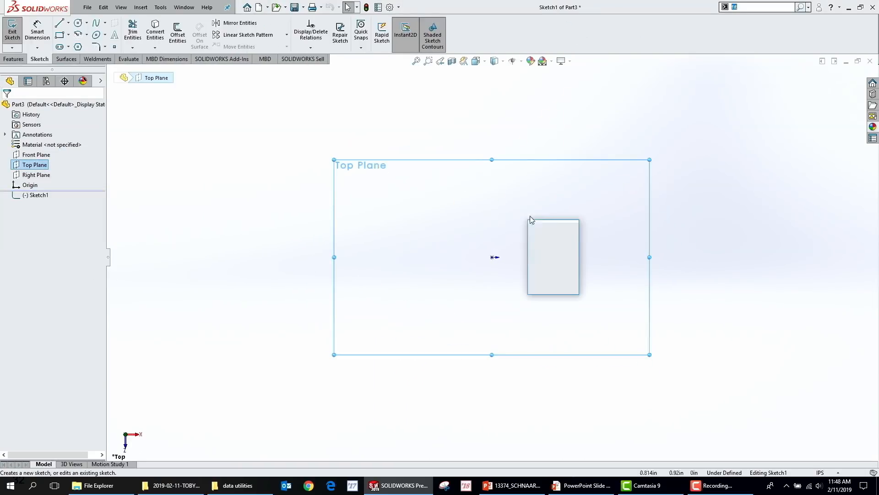
{"action": "left_click", "coordinate": [559, 240]}
{"action": "left_click", "coordinate": [492, 257]}
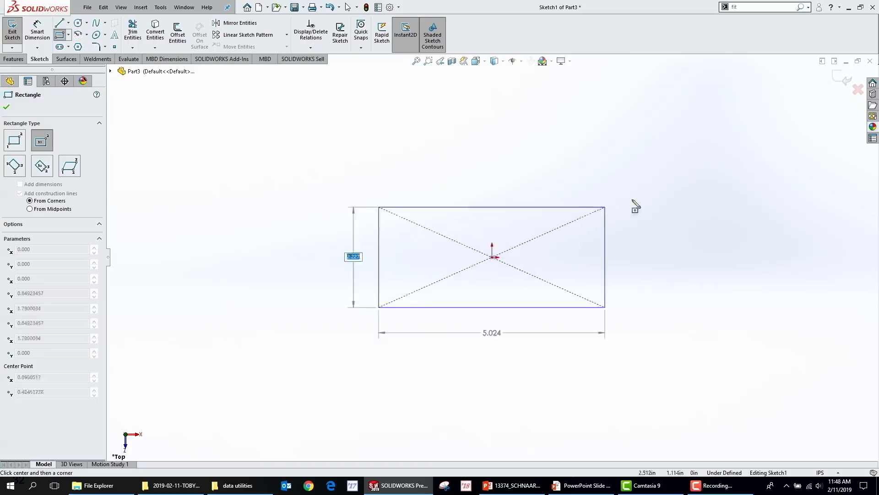
{"action": "type", "text": "3"}
{"action": "key", "text": "Return"}
{"action": "type", "text": "6"}
{"action": "key", "text": "Return"}
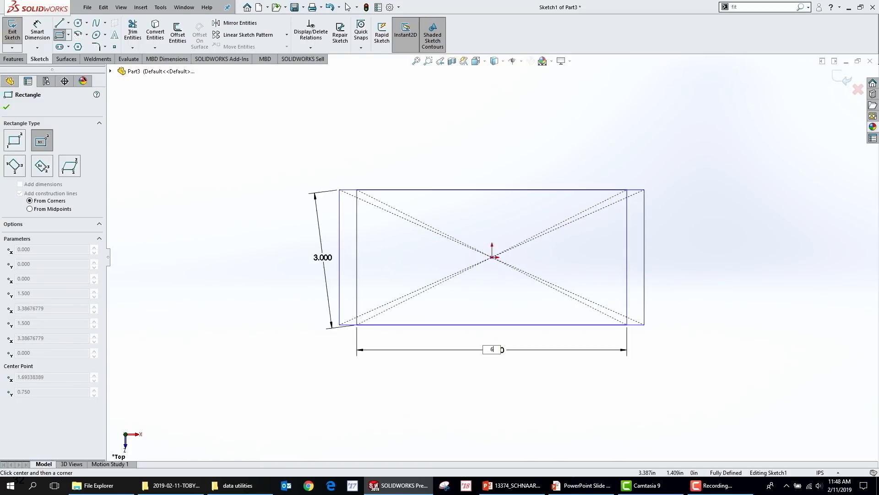
Step: Extrude the rectangle as a blind boss 1.2 in deep
{"action": "key", "text": "s"}
{"action": "left_click", "coordinate": [691, 239]}
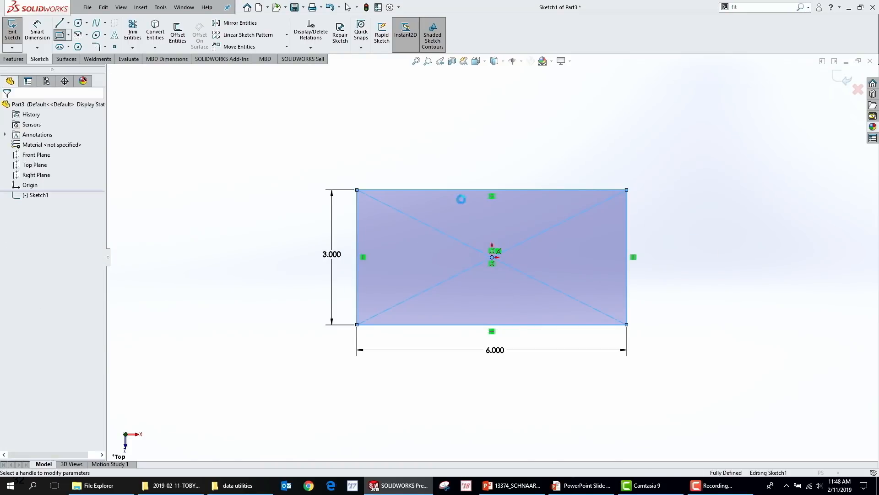
{"action": "left_click", "coordinate": [525, 245]}
{"action": "left_click", "coordinate": [533, 195]}
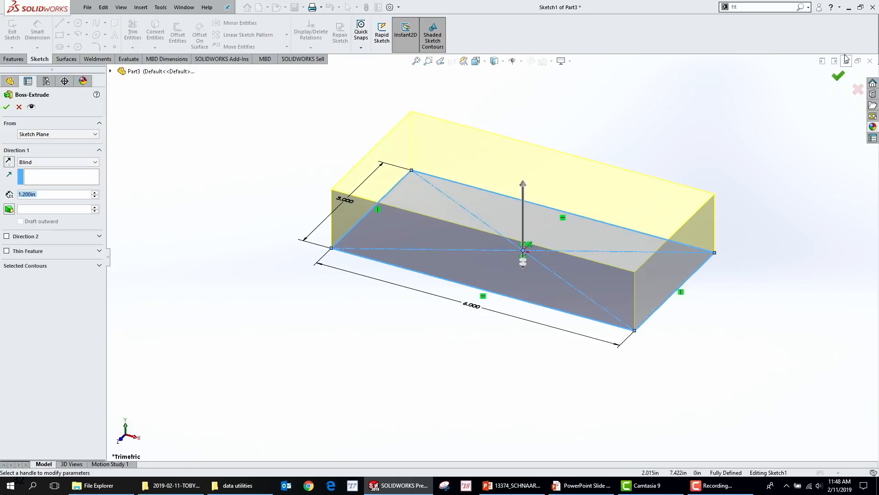
{"action": "left_click", "coordinate": [839, 76]}
{"action": "key", "text": "s"}
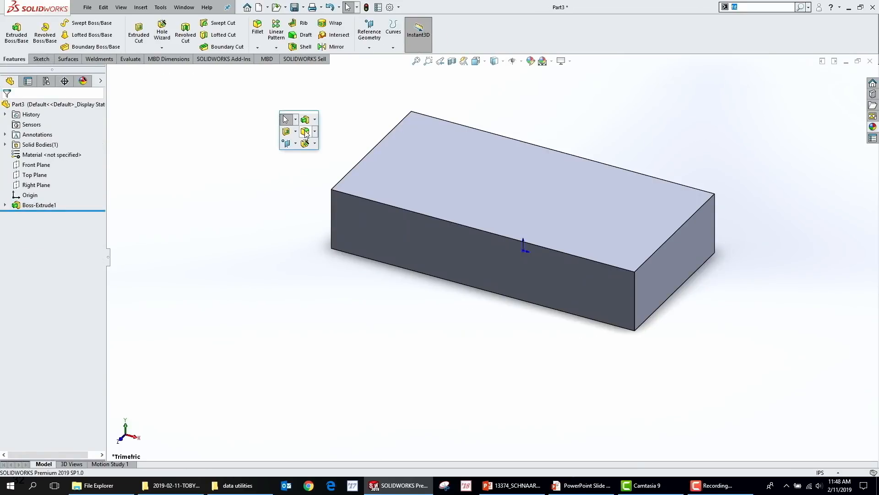
{"action": "left_click", "coordinate": [331, 202]}
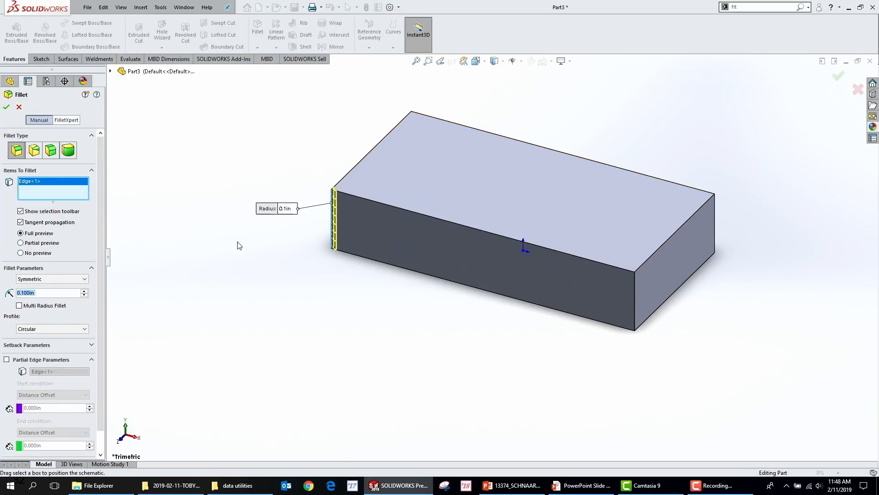
{"action": "key", "text": "Escape"}
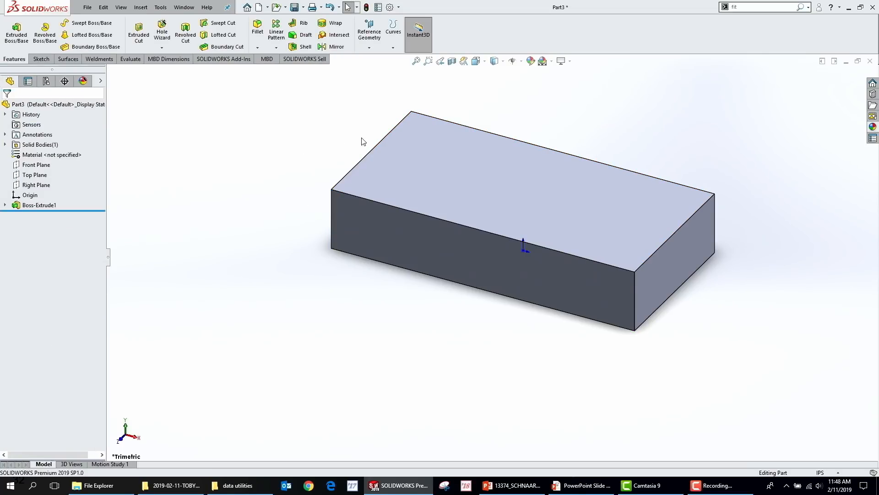
Step: Try filleting the block's four vertical edges at the preset radius, using the connected-edges selection shortcut, and undo the fillet
{"action": "key", "text": "s"}
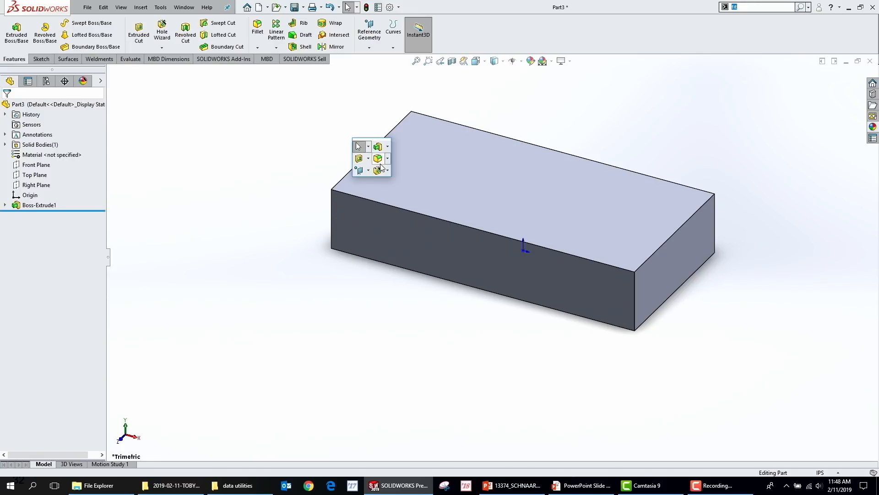
{"action": "left_click", "coordinate": [360, 159]}
{"action": "left_click", "coordinate": [332, 211]}
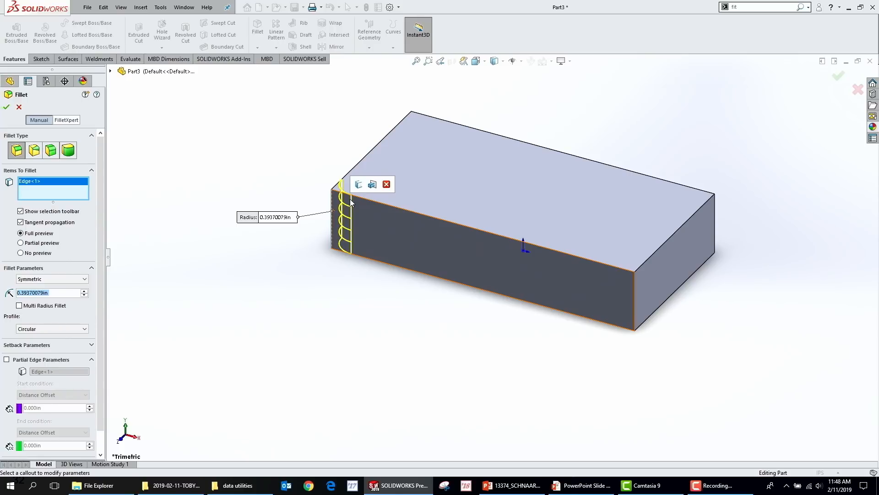
{"action": "left_click", "coordinate": [371, 185]}
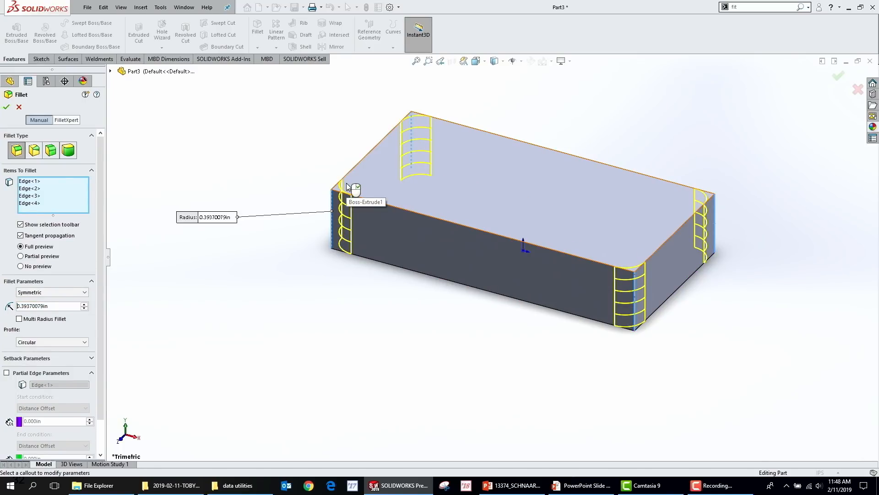
{"action": "right_click", "coordinate": [346, 183]}
{"action": "key", "text": "ctrl+z"}
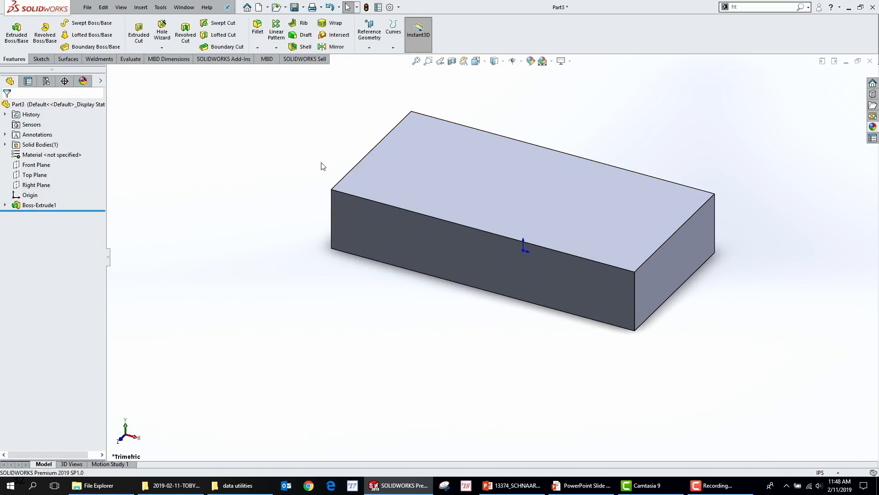
Step: Fillet the block's four vertical edges with a 0.5 in radius, picking one edge and adding the connected ones through the selection shortcut
{"action": "key", "text": "s"}
{"action": "left_click", "coordinate": [370, 152]}
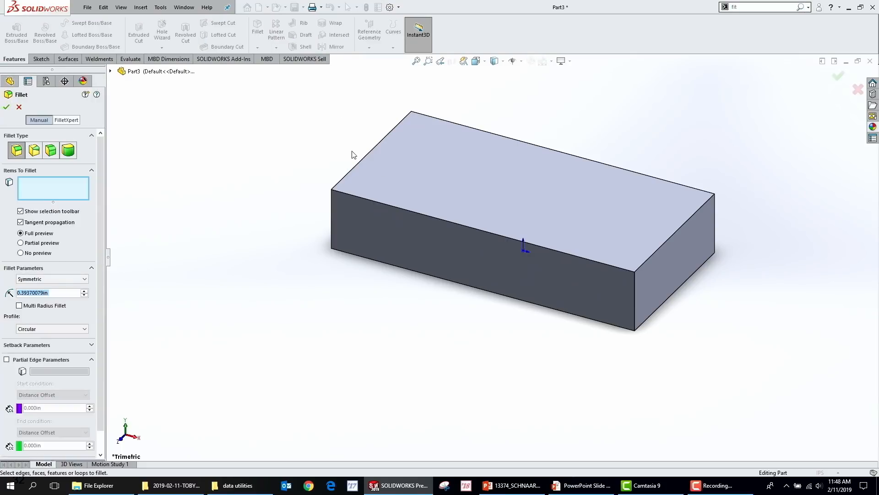
{"action": "type", "text": ".5"}
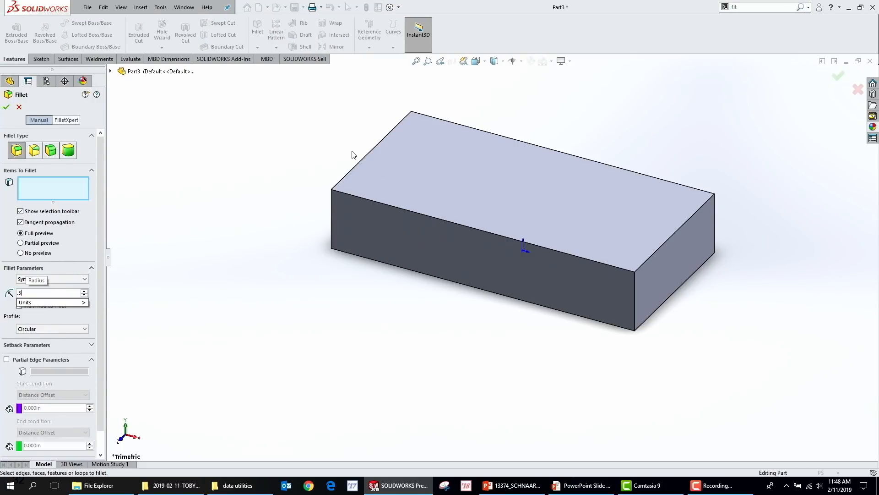
{"action": "key", "text": "Return"}
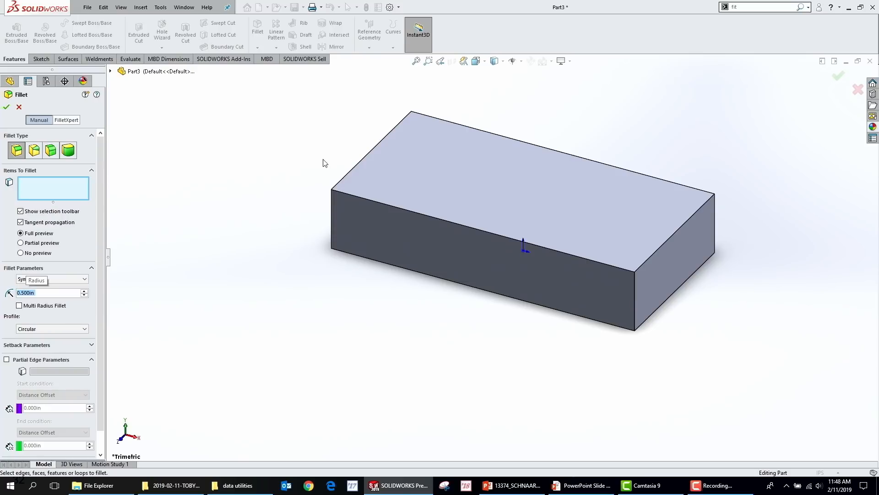
{"action": "left_click", "coordinate": [330, 207]}
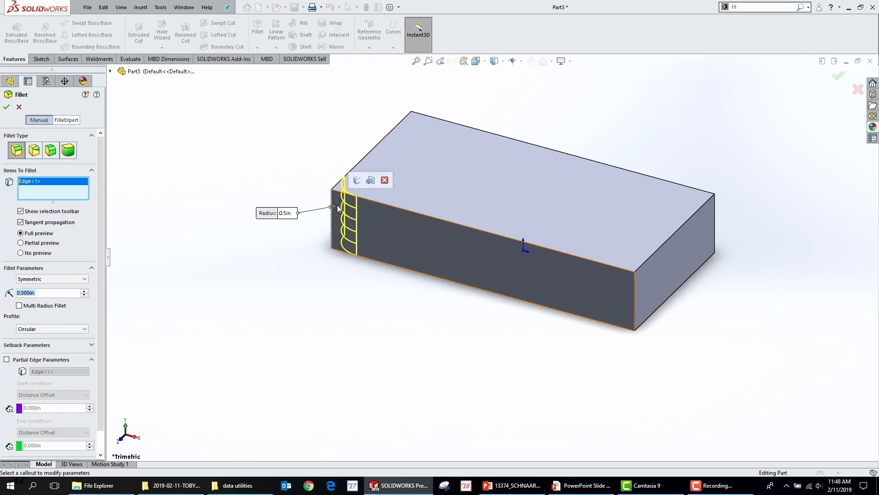
{"action": "left_click", "coordinate": [357, 181]}
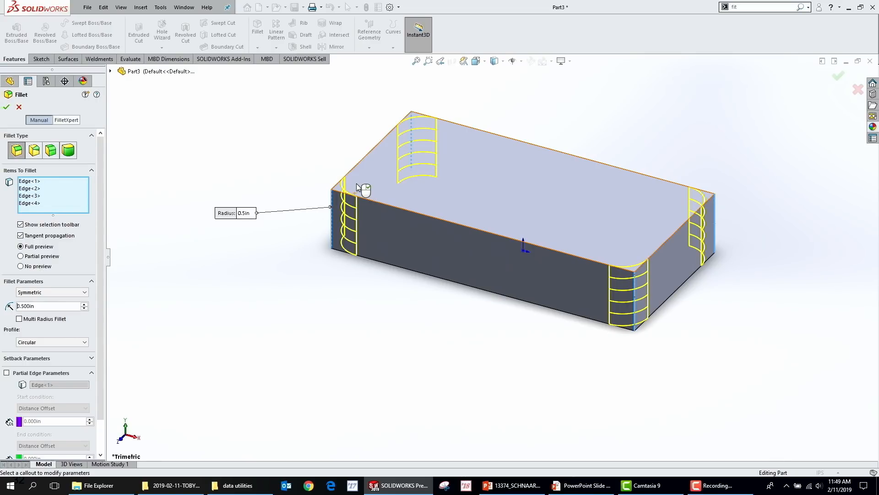
{"action": "right_click", "coordinate": [358, 184]}
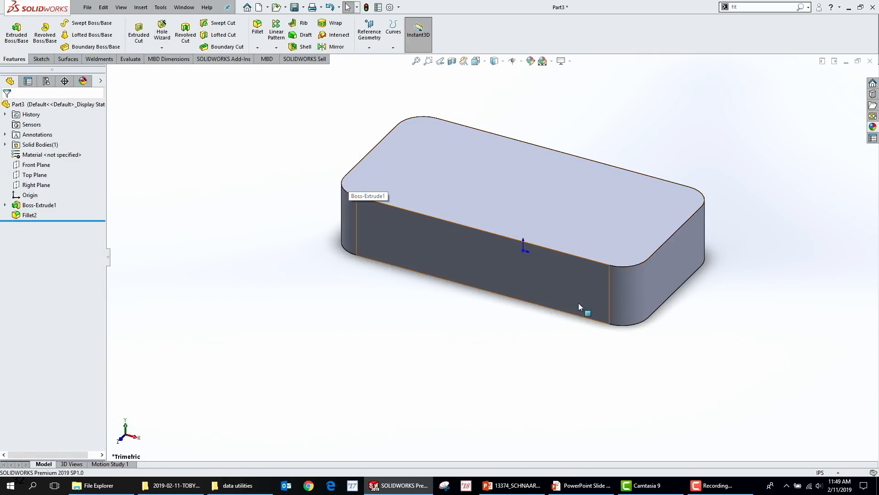
{"action": "left_click", "coordinate": [477, 164]}
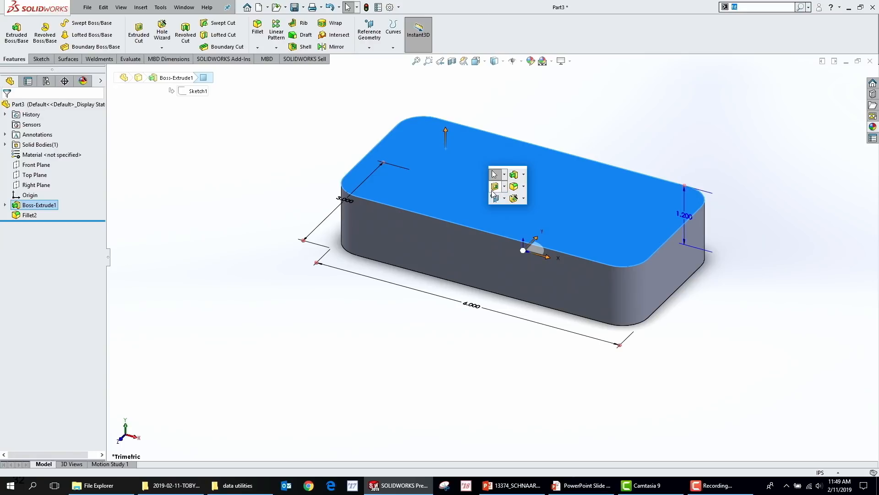
{"action": "left_click", "coordinate": [505, 187]}
{"action": "left_click", "coordinate": [437, 159]}
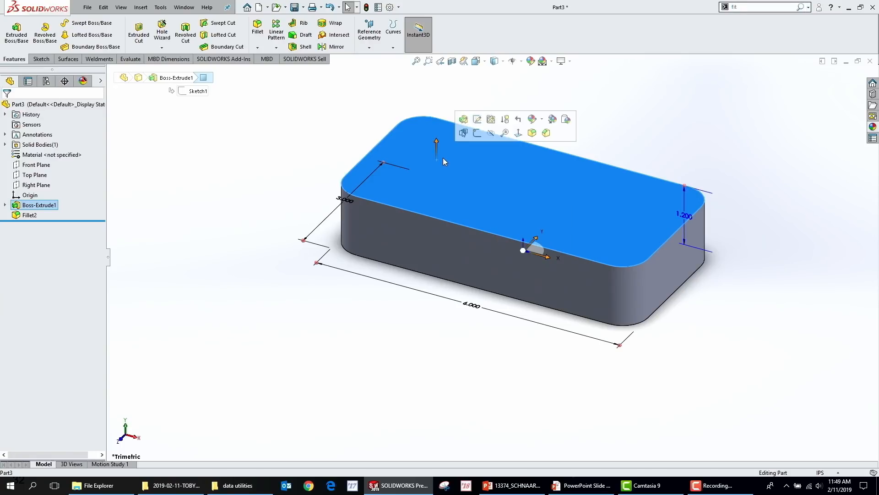
{"action": "left_click", "coordinate": [481, 163]}
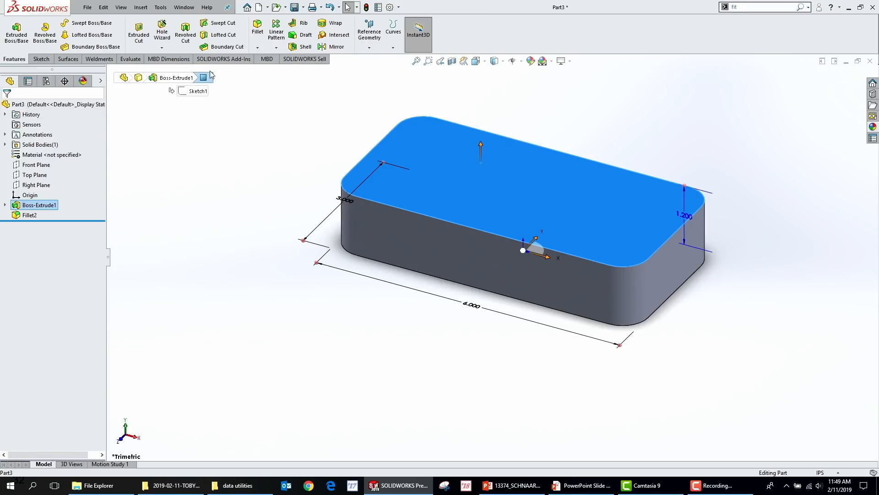
{"action": "left_click", "coordinate": [42, 59]}
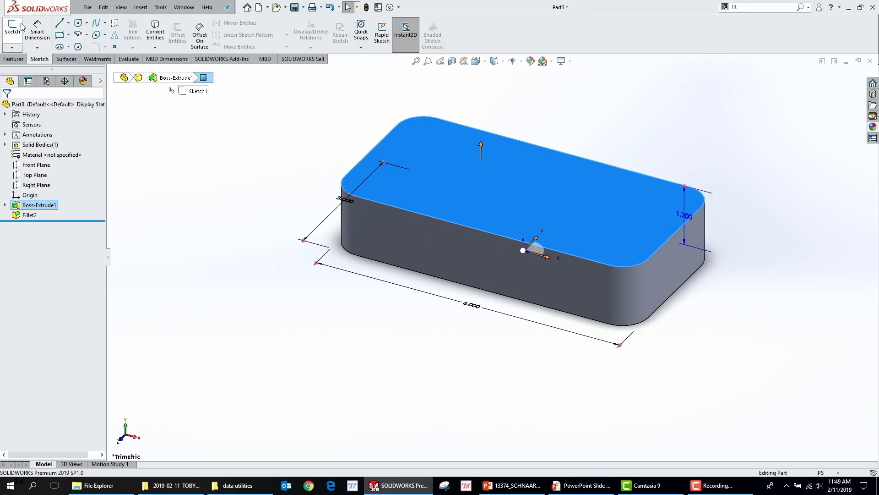
{"action": "left_click", "coordinate": [13, 59]}
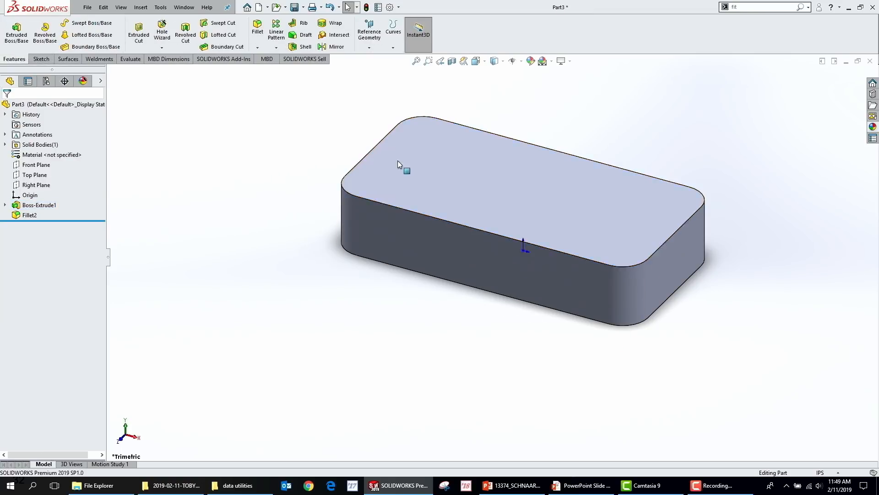
Step: Sketch a center rectangle on the block's top face, centred on the origin, 1.5 in high and 4 in wide
{"action": "left_click", "coordinate": [482, 182]}
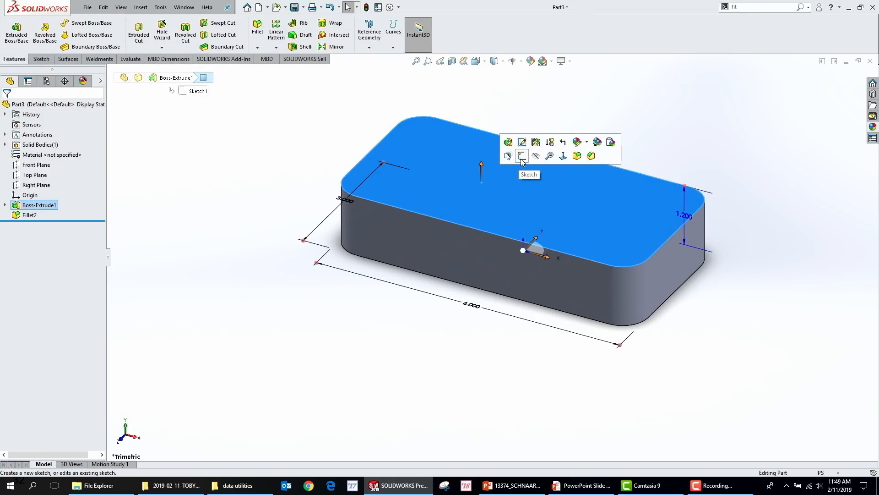
{"action": "left_click", "coordinate": [521, 156]}
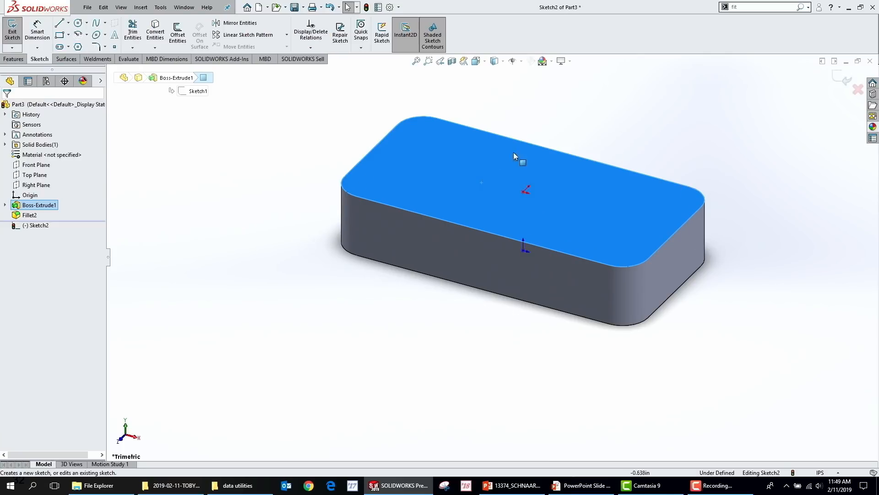
{"action": "key", "text": "s"}
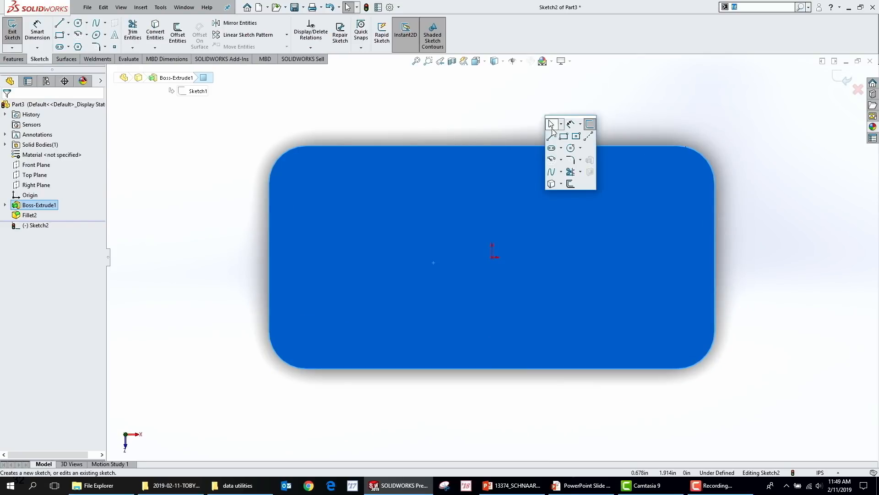
{"action": "left_click", "coordinate": [577, 136]}
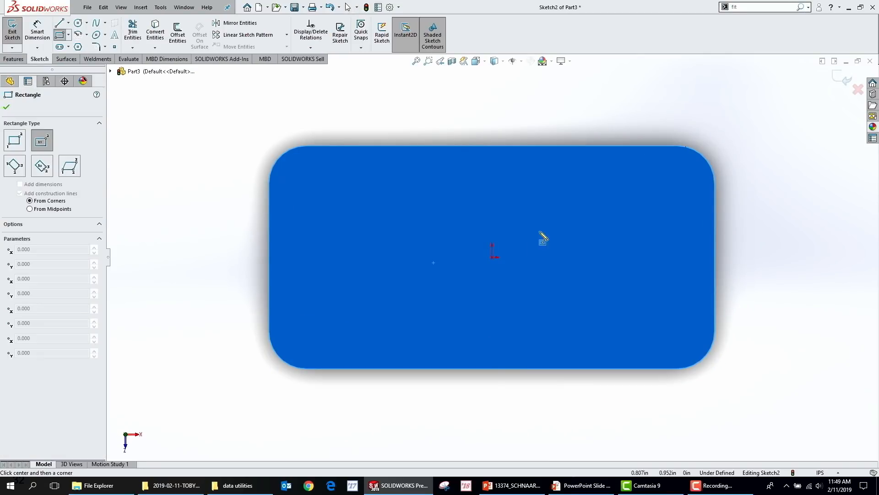
{"action": "left_click", "coordinate": [493, 257]}
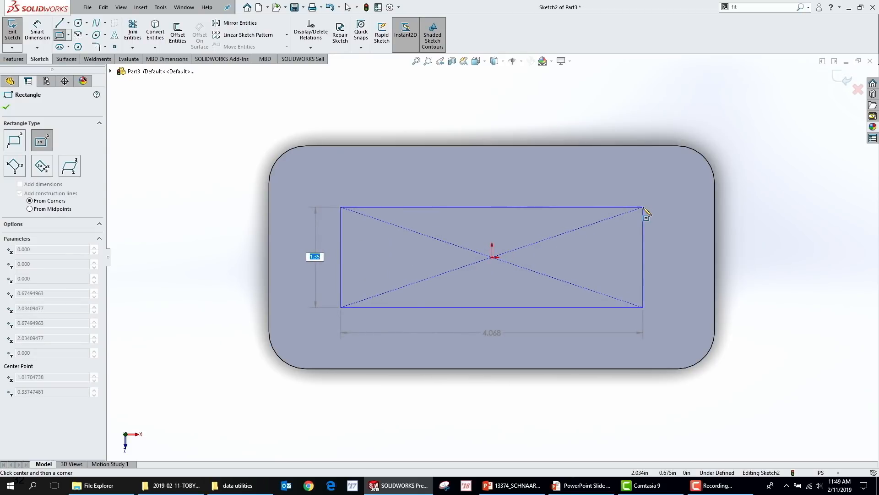
{"action": "type", "text": "1.5"}
{"action": "key", "text": "Return"}
{"action": "type", "text": "4"}
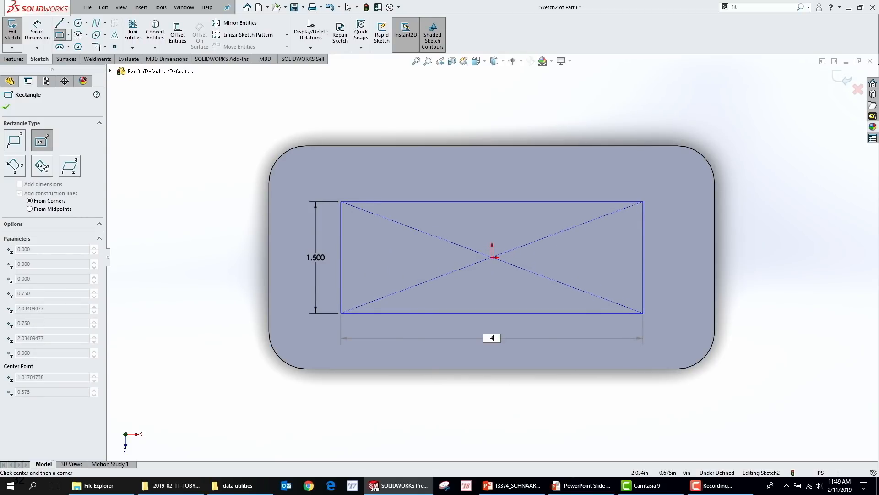
{"action": "key", "text": "Return"}
Step: Cut the rectangle through the whole block with an Extruded Cut set to Through All, and inspect the opening
{"action": "key", "text": "s"}
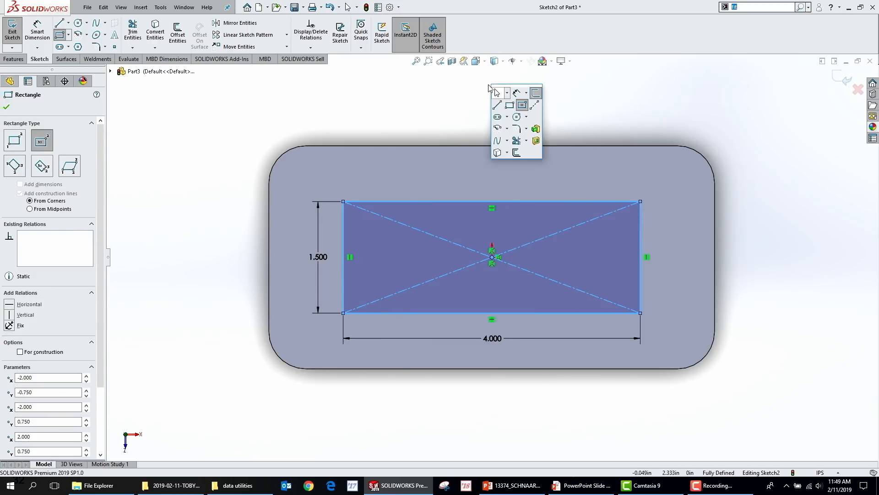
{"action": "left_click", "coordinate": [535, 142]}
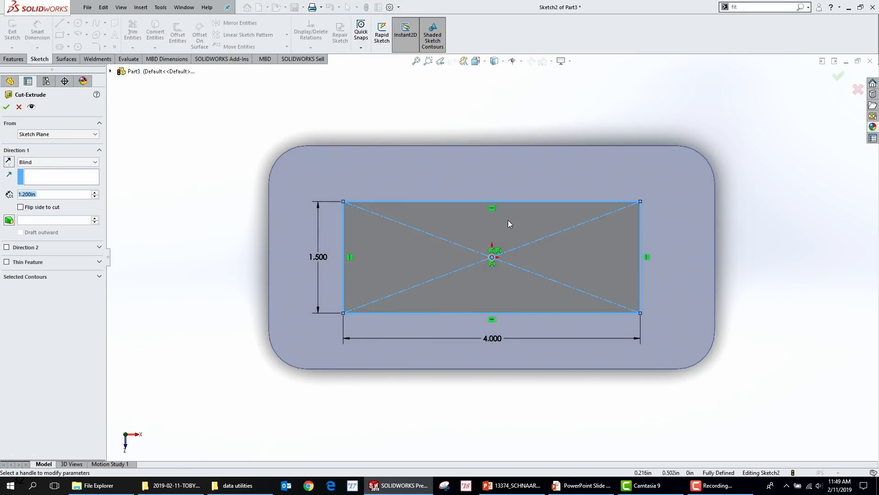
{"action": "right_click", "coordinate": [605, 105]}
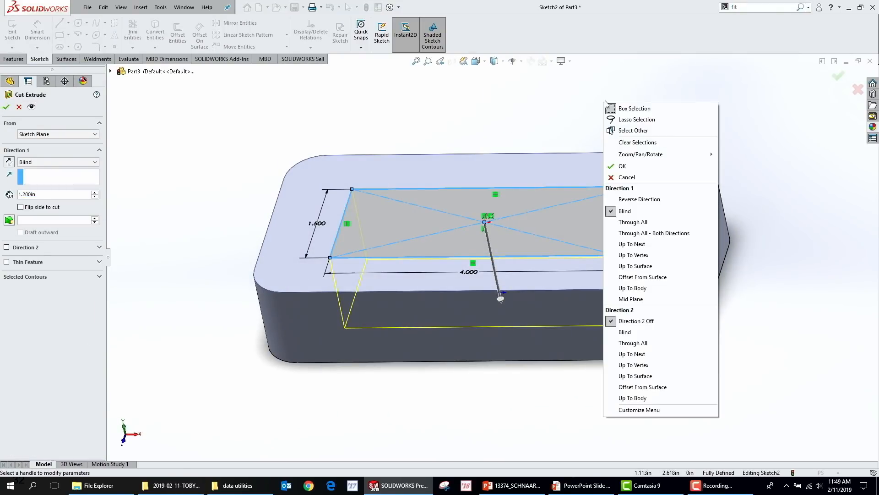
{"action": "left_click", "coordinate": [650, 222]}
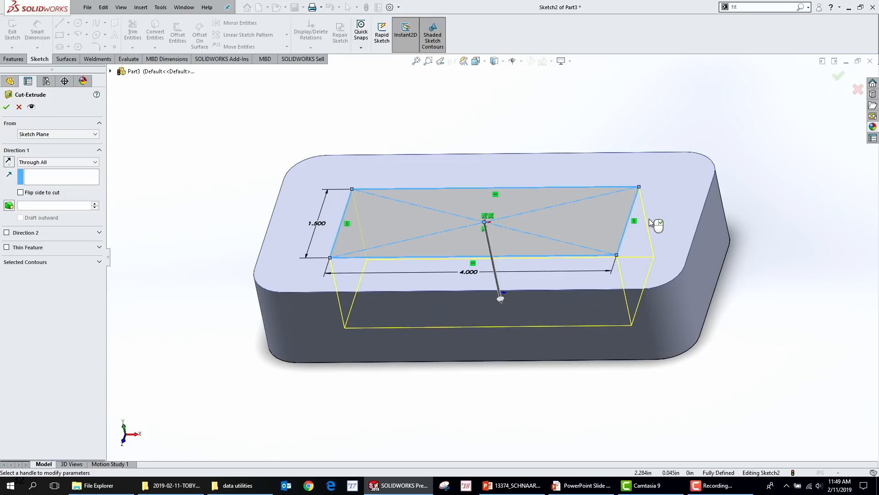
{"action": "right_click", "coordinate": [650, 219]}
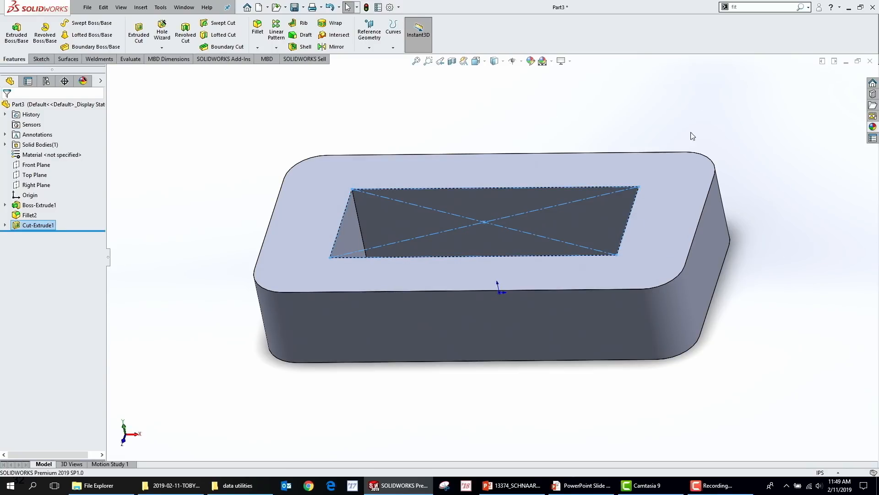
{"action": "key", "text": "f"}
{"action": "left_click", "coordinate": [561, 196]}
{"action": "middle_click_drag", "start_coordinate": [561, 196], "coordinate": [665, 307]}
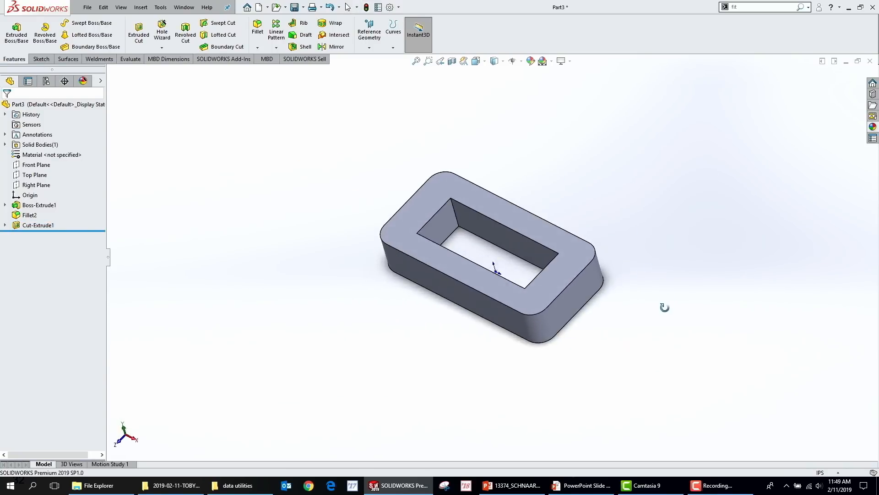
{"action": "scroll", "coordinate": [581, 345], "scroll_direction": "down", "scroll_amount": 2}
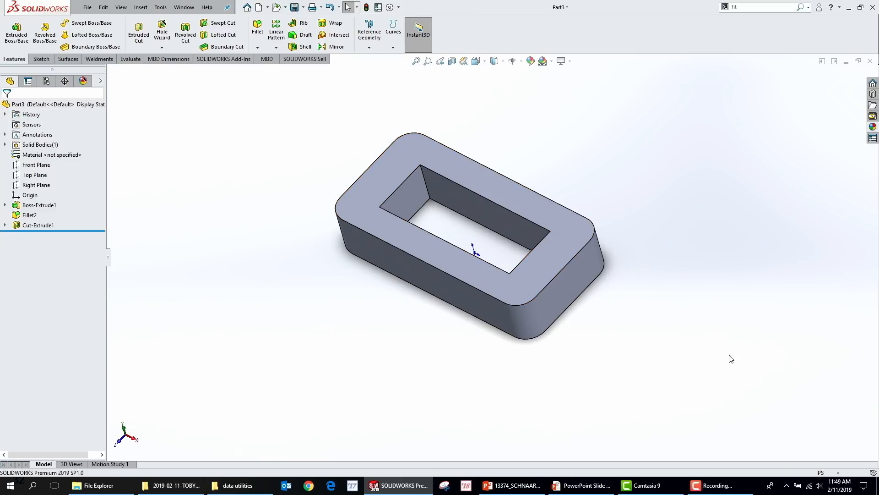
Step: Switch to the PowerPoint slide show and advance from the fillet shortcuts slide to the next one
{"action": "left_click", "coordinate": [585, 486]}
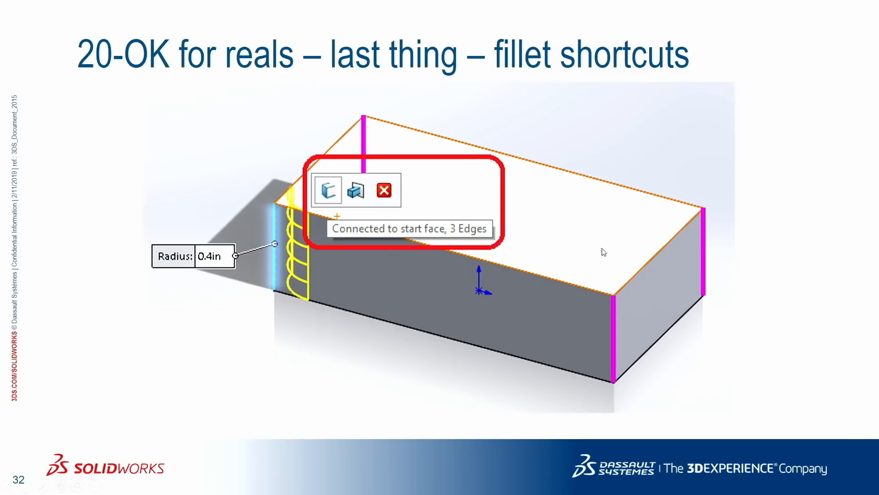
{"action": "left_click", "coordinate": [604, 252]}
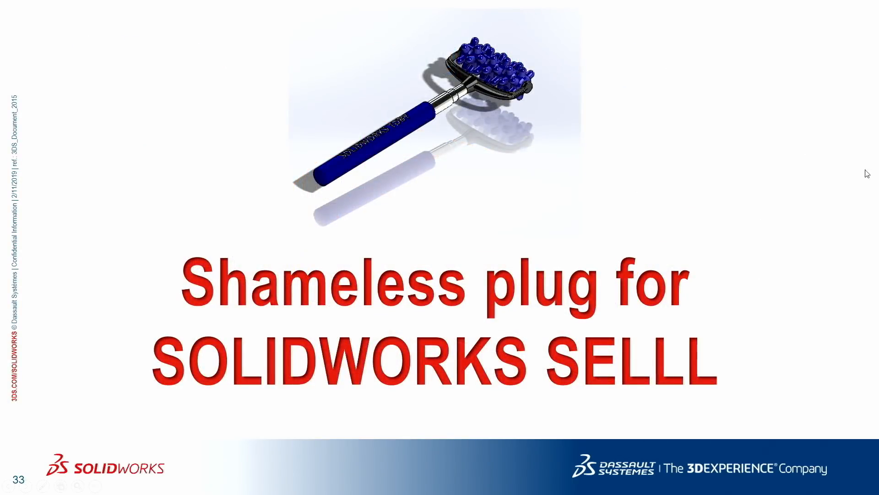